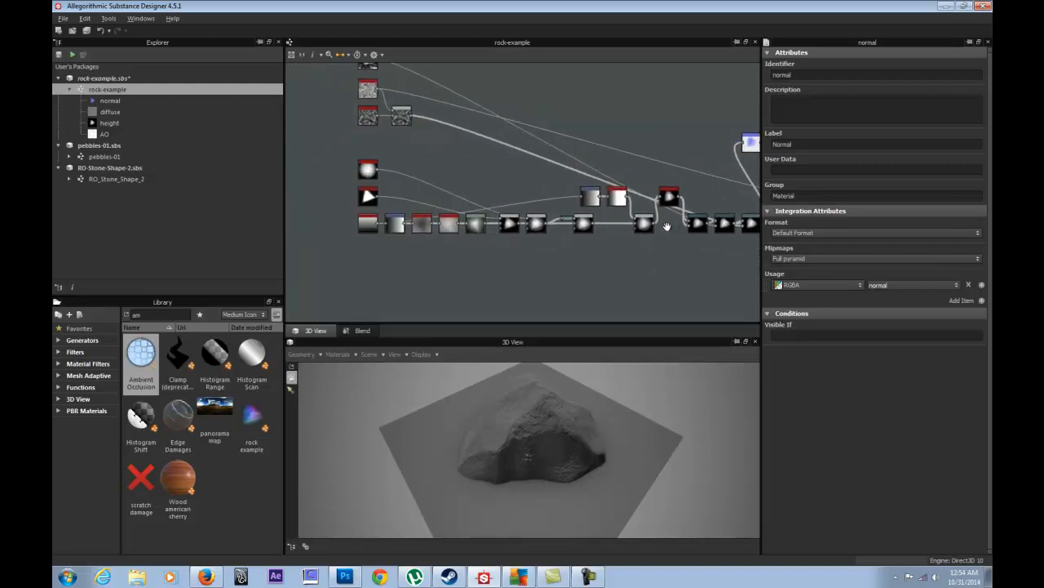
- Pan and zoom the graph over to the output nodes and pick out the ambient occlusion node
middle_click_drag(501, 148, 527, 184)
scroll(526, 184, "down", 1)
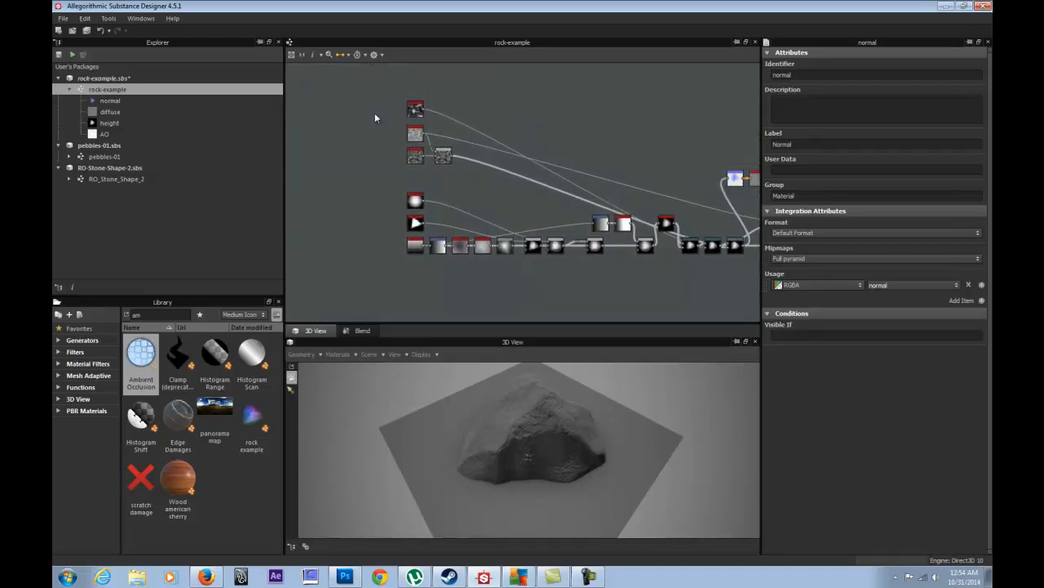
middle_click_drag(654, 181, 410, 163)
middle_click_drag(570, 171, 454, 149)
scroll(600, 204, "up", 4)
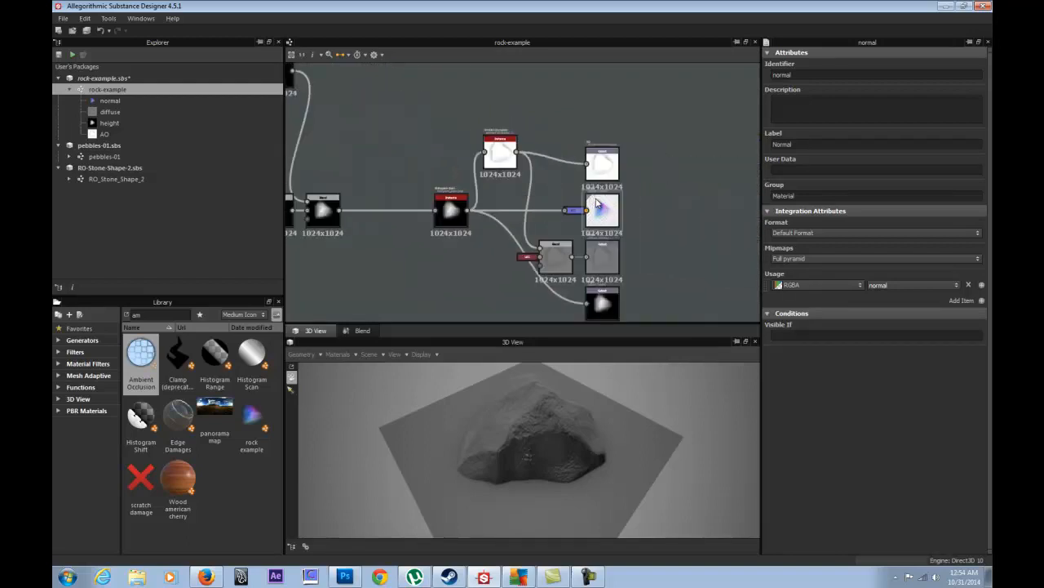
middle_click_drag(556, 178, 557, 147)
scroll(559, 153, "up", 1)
left_click_drag(478, 112, 488, 124)
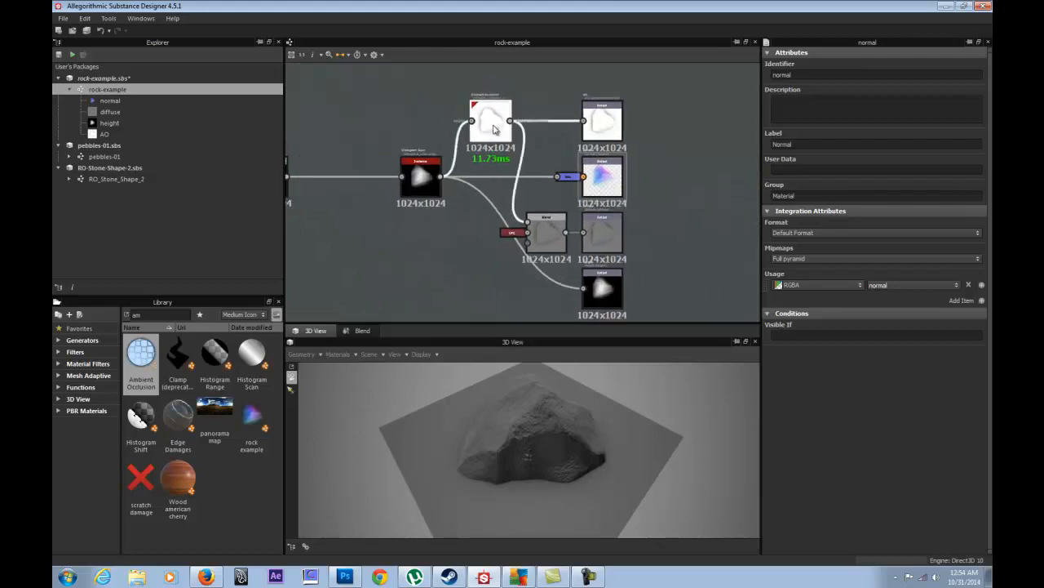
- Preview the ambient occlusion, AO output, Blend and diffuse output nodes
double_click(485, 122)
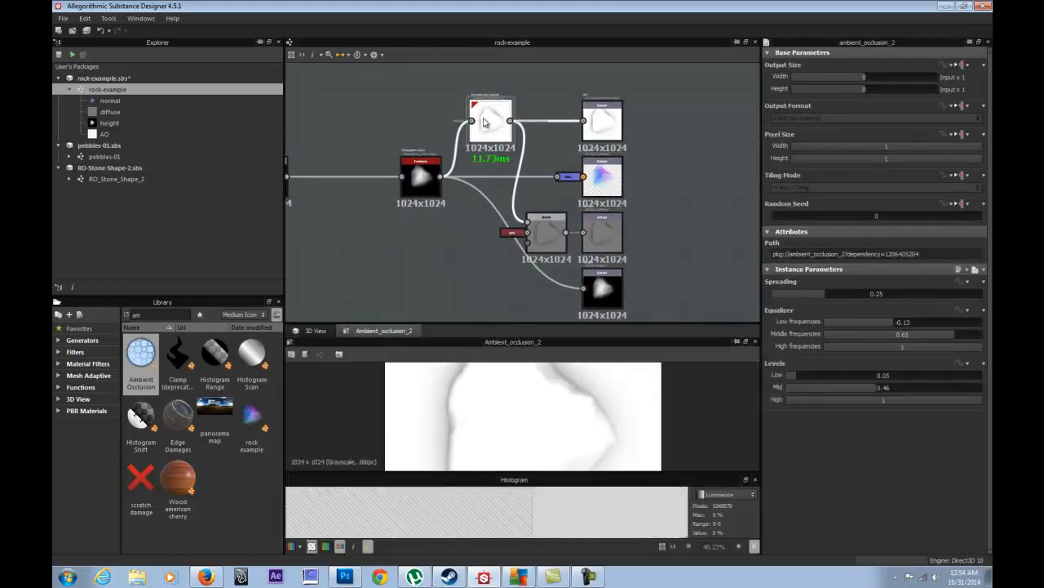
double_click(603, 121)
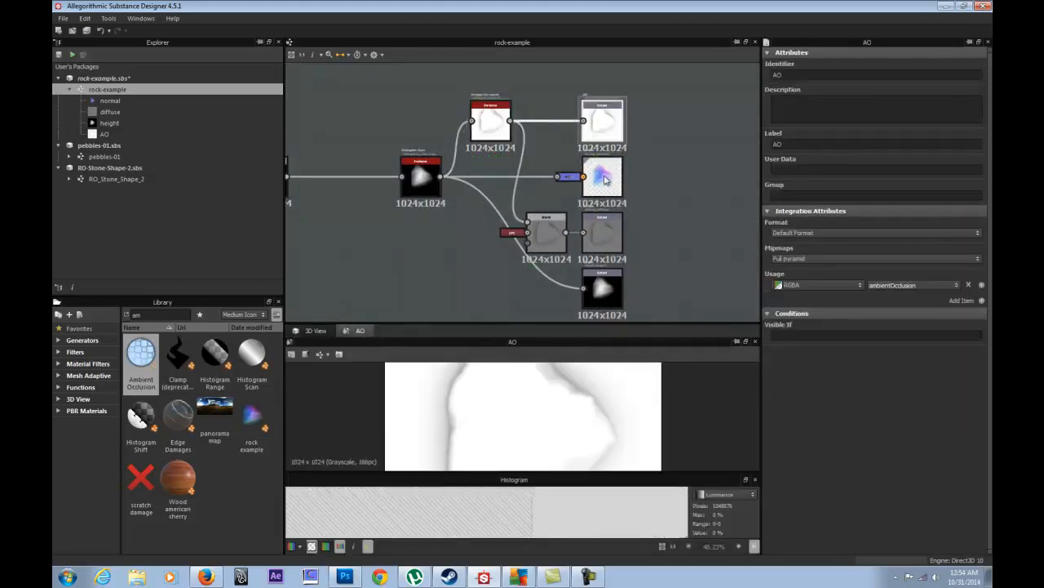
double_click(535, 226)
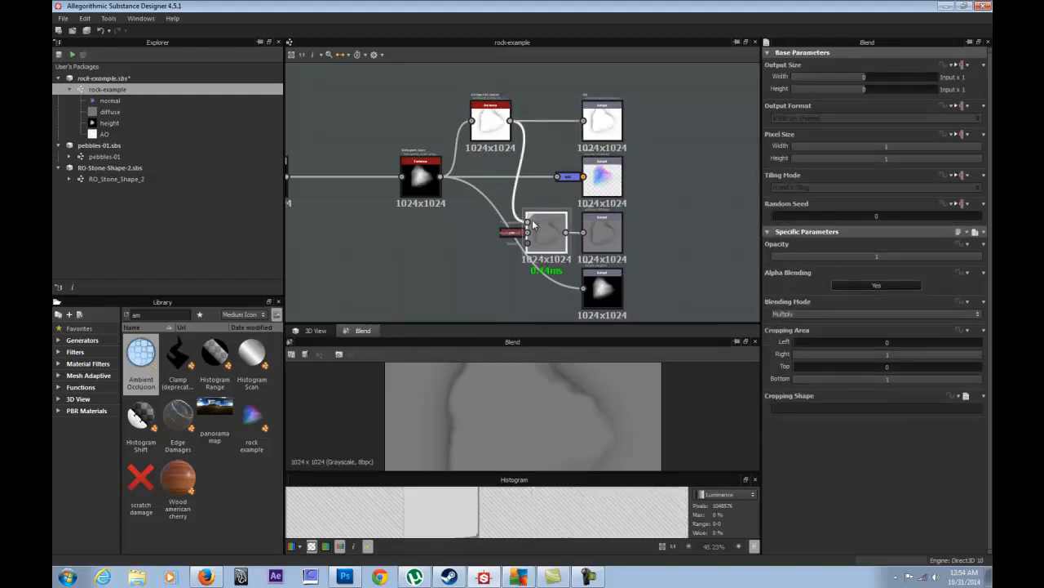
scroll(499, 234, "up", 1)
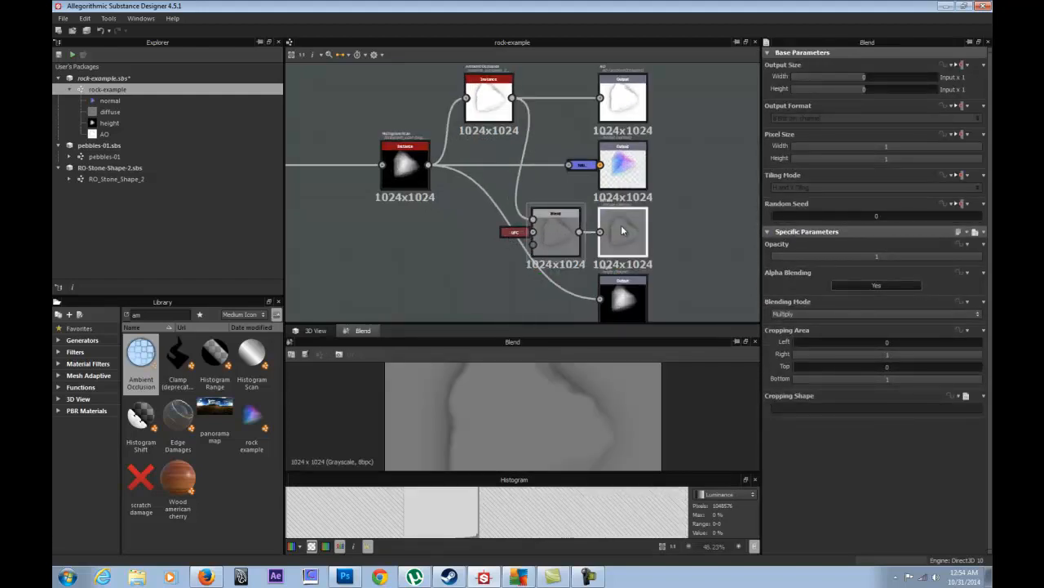
double_click(622, 231)
- Orbit the rock in 3D while briefly routing ambient occlusion into diffuse, then reconnect Blend
left_click(317, 330)
left_click_drag(559, 460, 505, 351)
left_click_drag(458, 467, 583, 425)
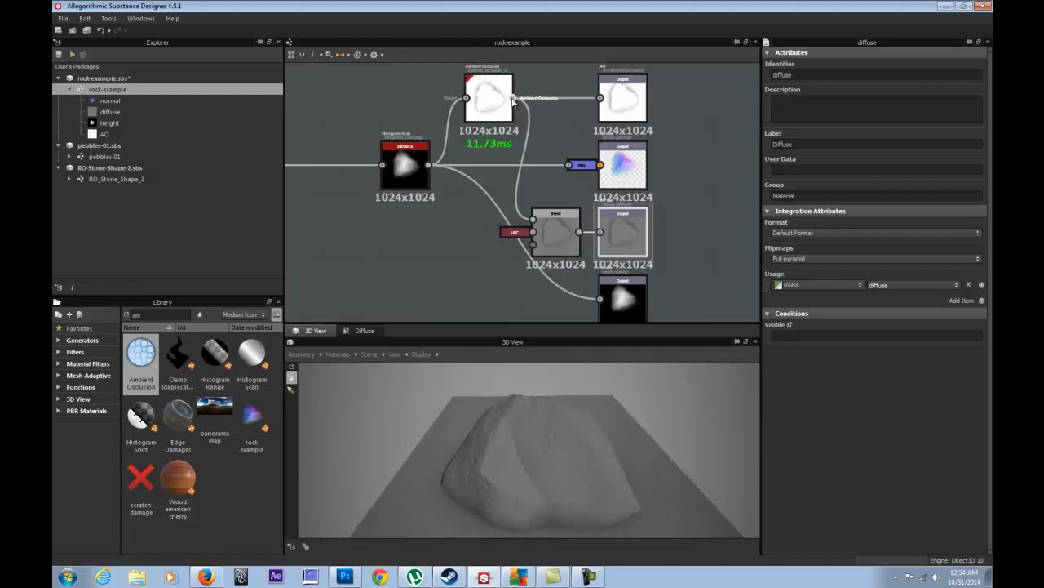
left_click_drag(532, 119, 600, 232)
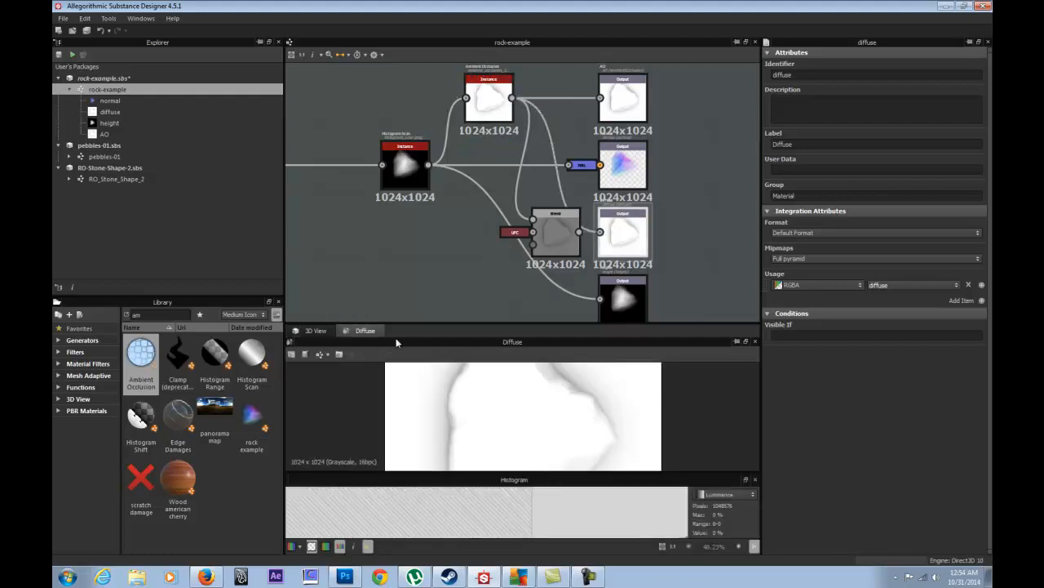
left_click(315, 331)
left_click_drag(490, 432, 514, 415)
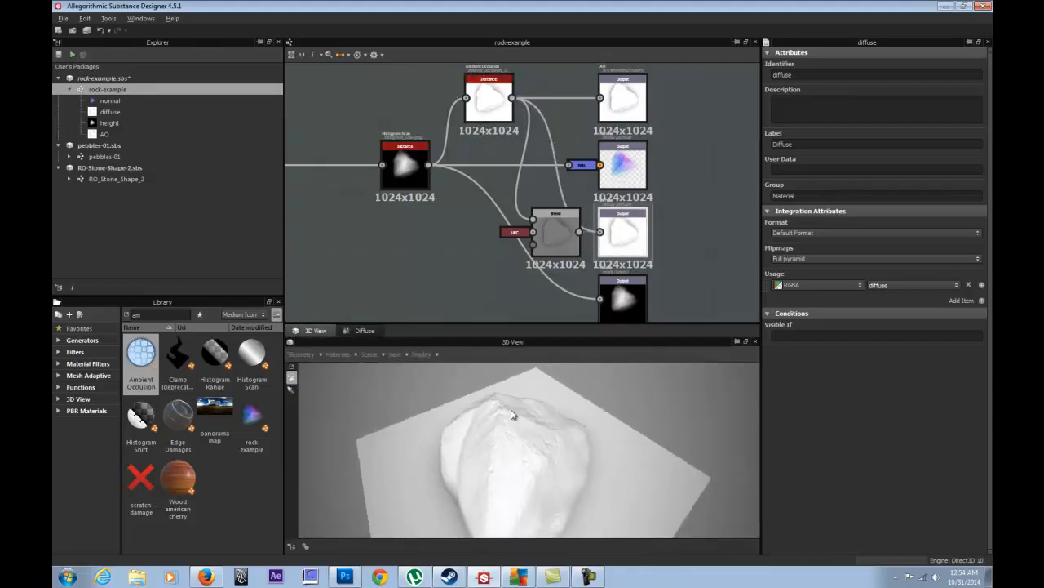
left_click_drag(578, 232, 600, 232)
left_click(326, 333)
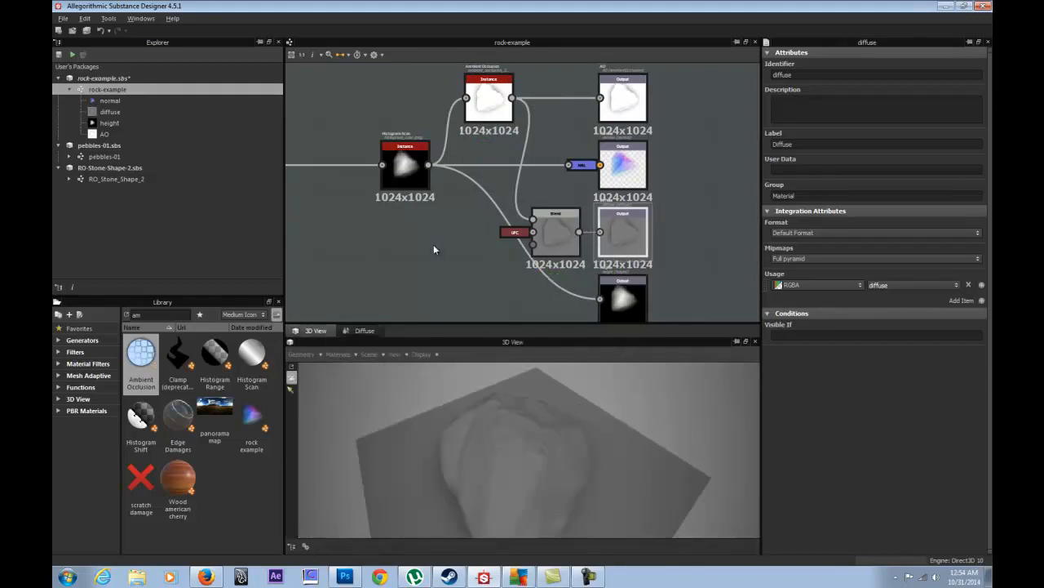
- Box-select the three noise nodes and their Blend and wrap them in a comment frame
middle_click_drag(434, 244, 491, 187)
scroll(490, 187, "down", 6)
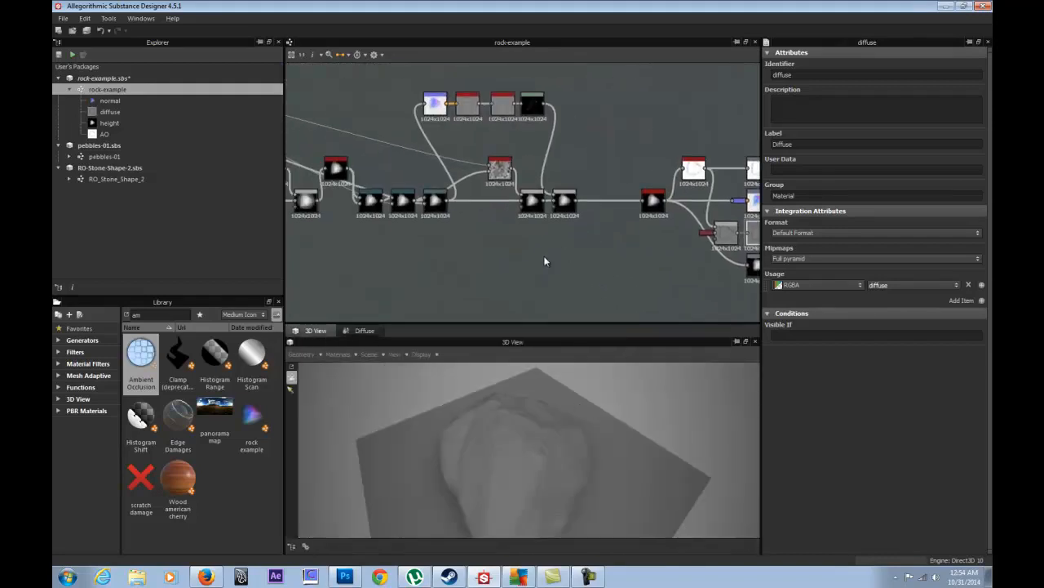
middle_click_drag(453, 221, 703, 229)
middle_click_drag(508, 182, 622, 222)
scroll(510, 192, "up", 3)
middle_click_drag(504, 130, 501, 197)
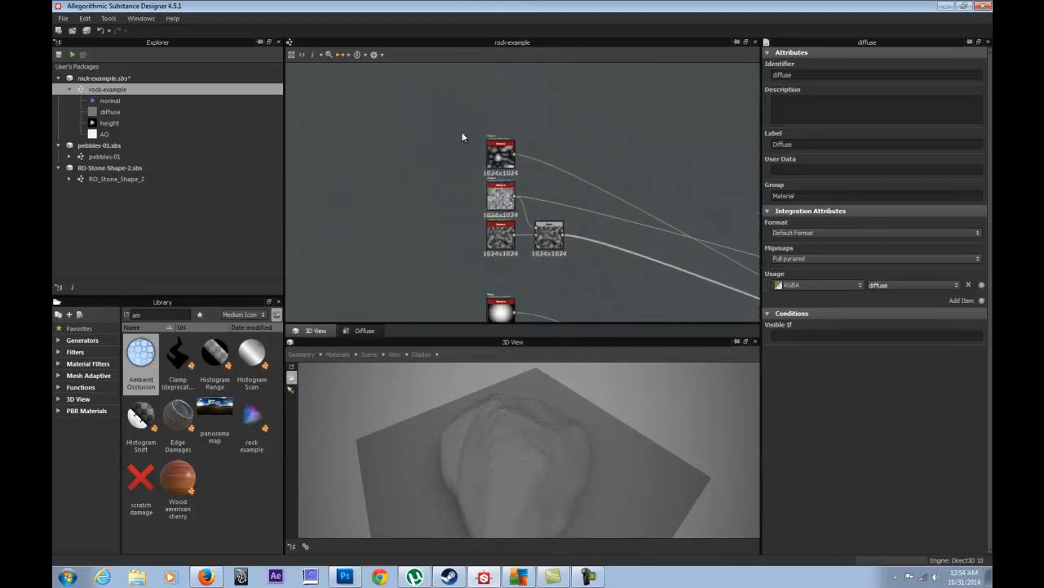
left_click_drag(441, 91, 577, 266)
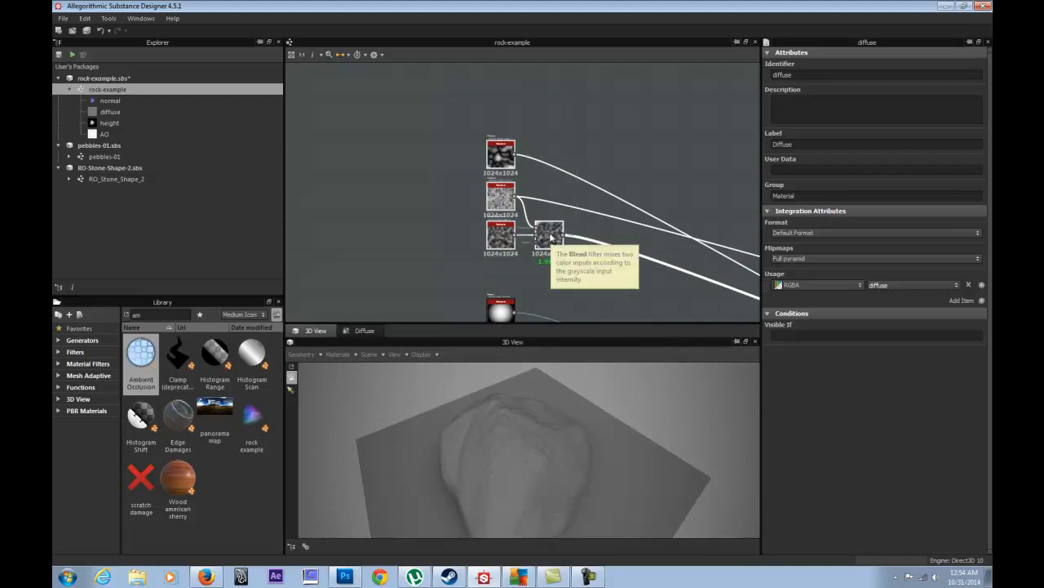
right_click(550, 236)
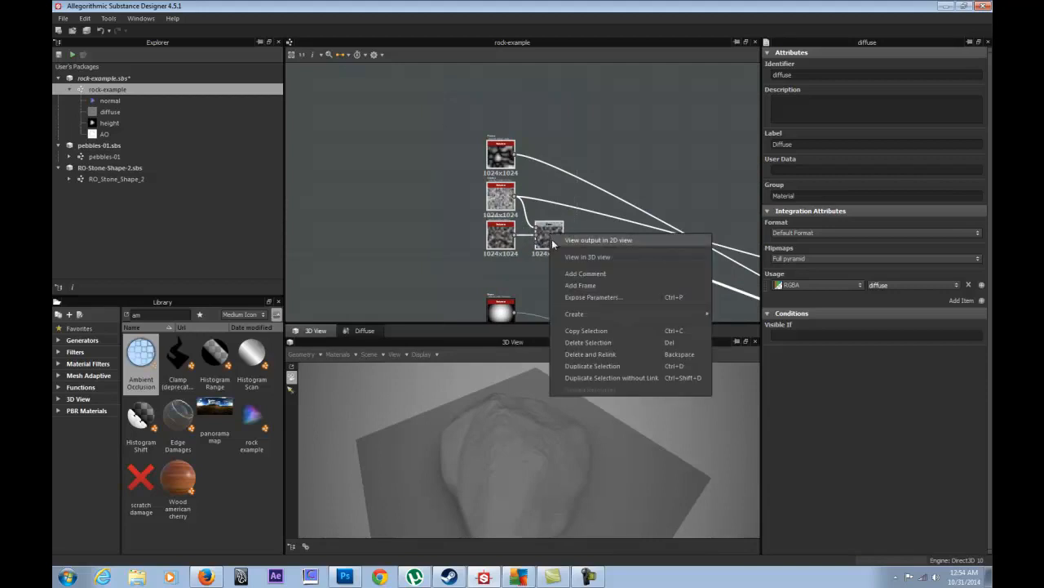
left_click(569, 284)
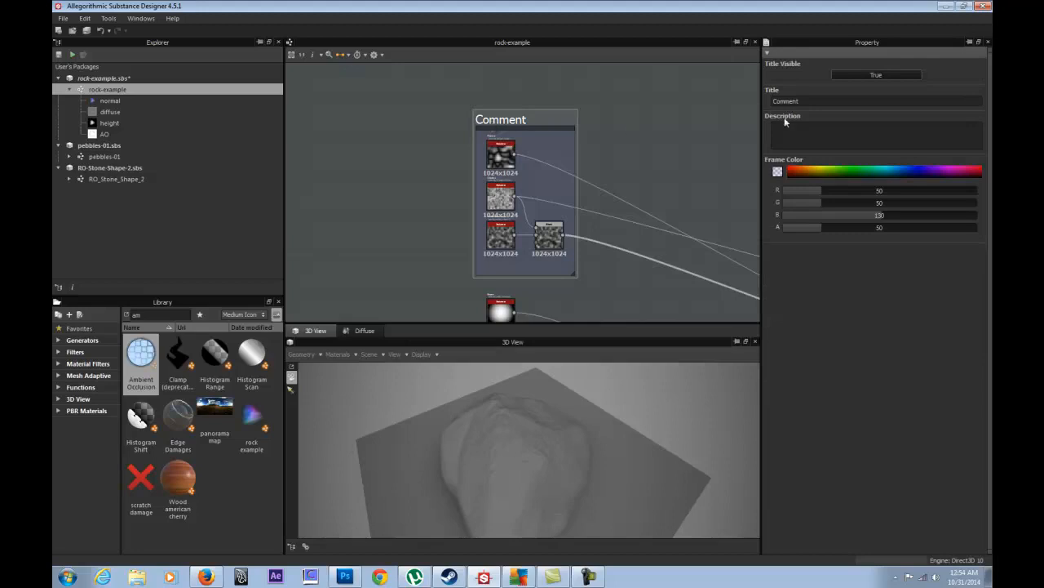
- Preview the plasma, Clouds_1, lower noise and Blend nodes inside the new frame
left_click(444, 170)
double_click(502, 154)
scroll(503, 199, "up", 3)
double_click(500, 227)
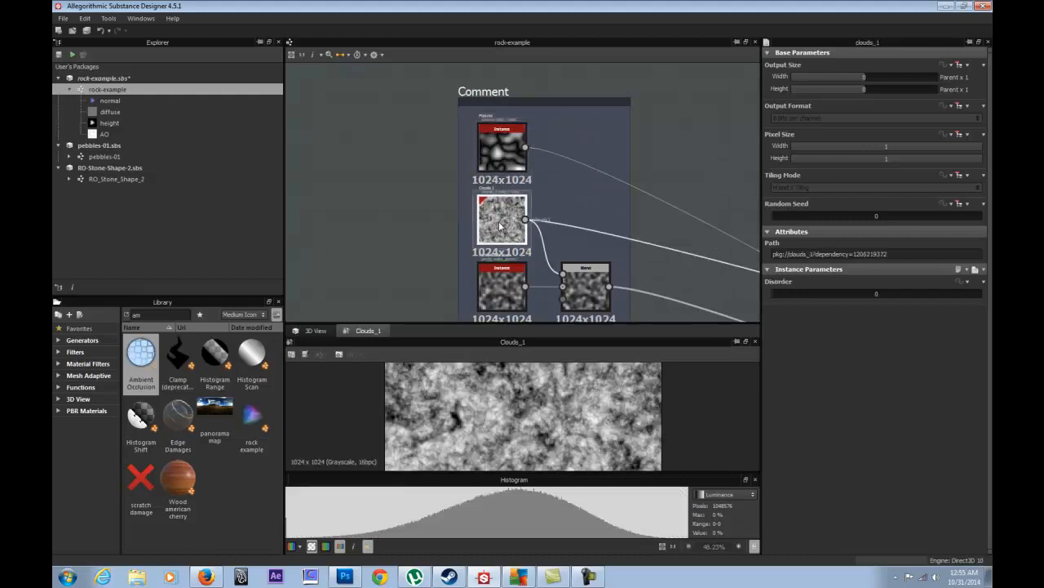
double_click(503, 285)
double_click(581, 284)
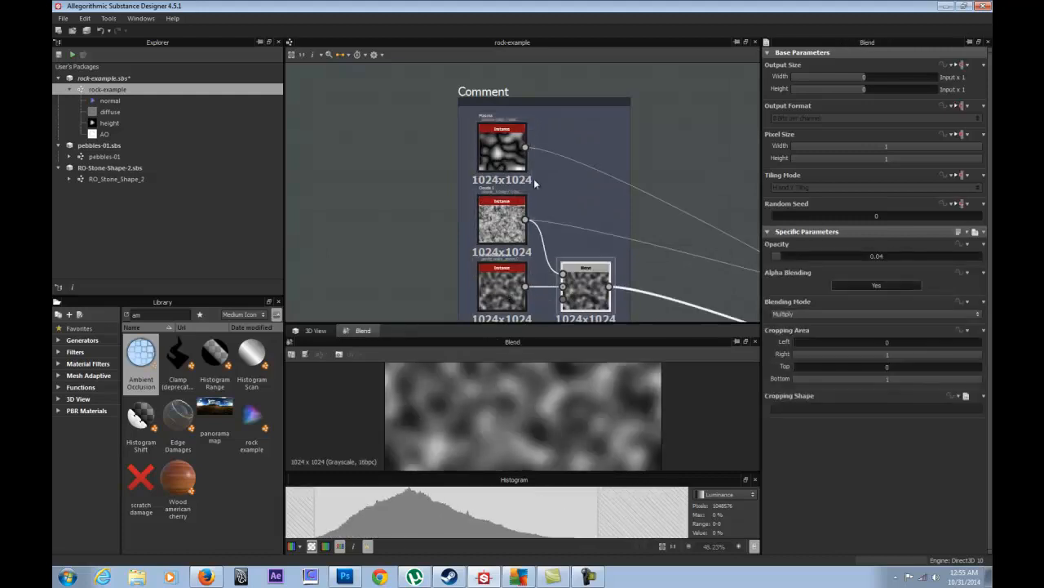
- Rename the comment frame's title to Noise
left_click(478, 110)
left_click(475, 97)
double_click(799, 102)
type("Noise")
key("Return")
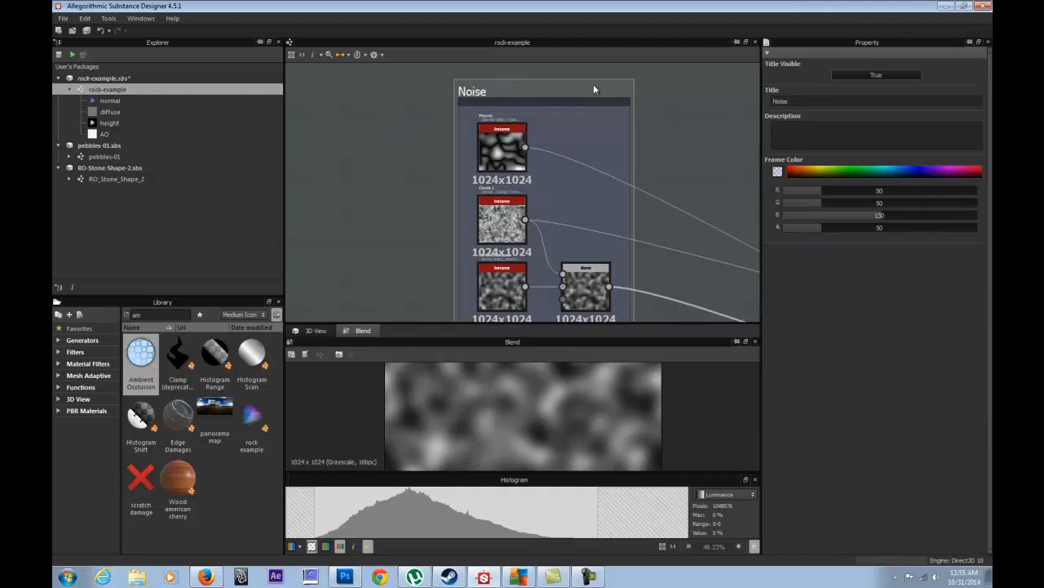
- Set the Noise frame's colour to pure red in the colour editor
scroll(431, 203, "down", 5)
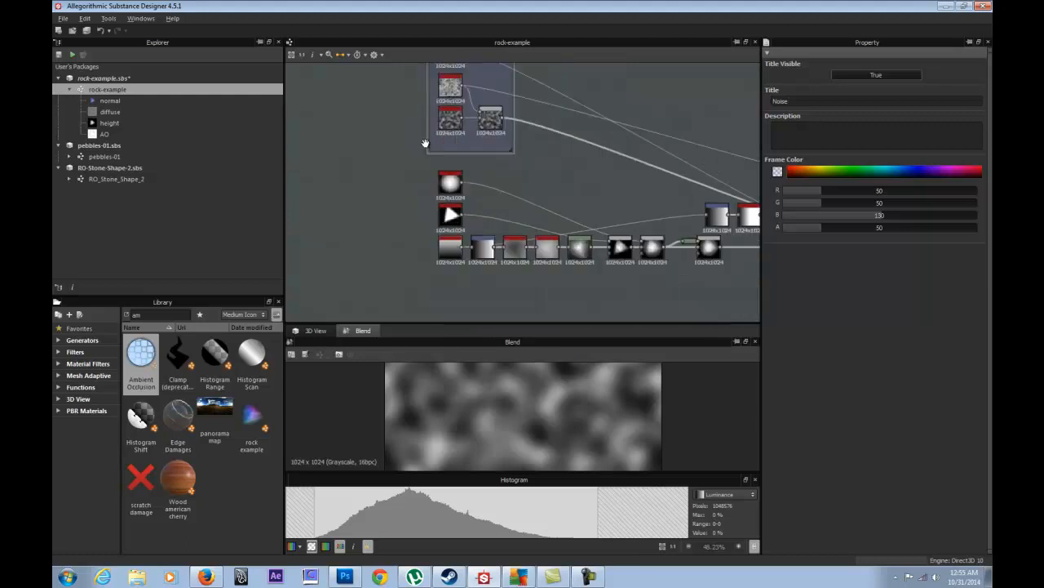
middle_click_drag(440, 141, 423, 200)
left_click(522, 213)
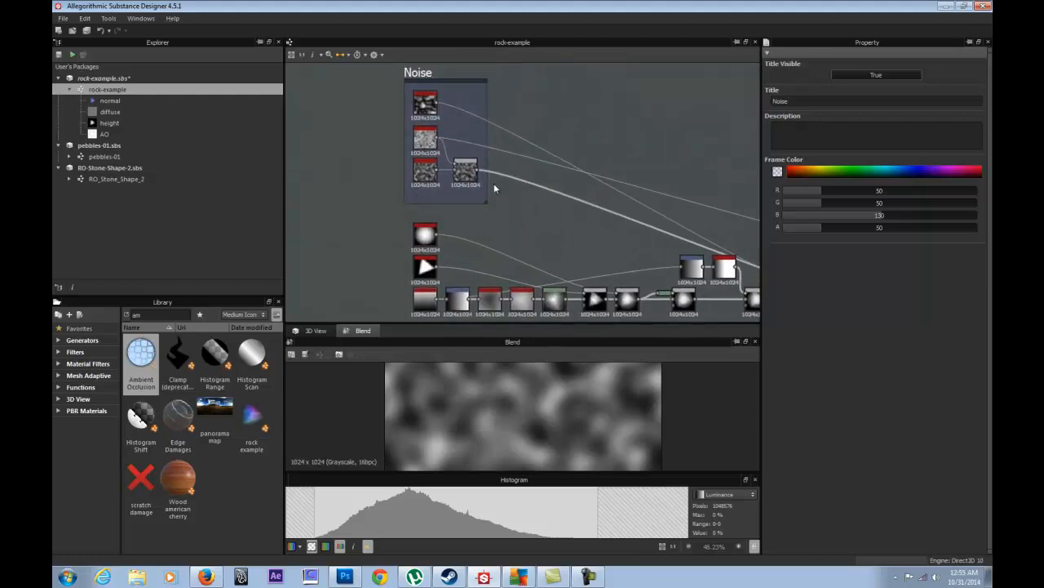
left_click(422, 76)
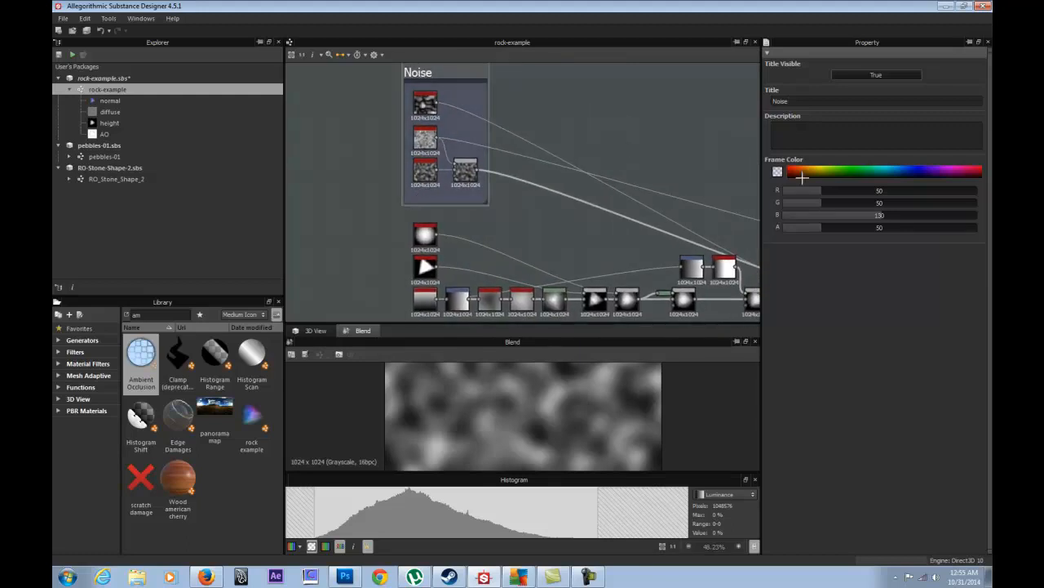
left_click(778, 170)
mouse_move(710, 305)
left_mouse_down()
mouse_move(716, 287)
mouse_move(771, 376)
left_mouse_up()
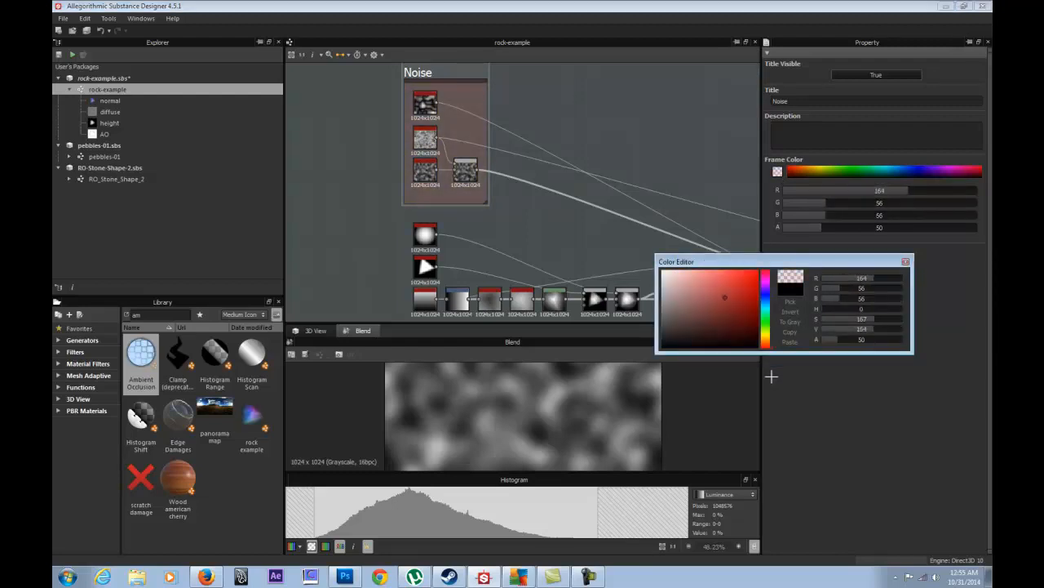
left_click_drag(727, 298, 758, 270)
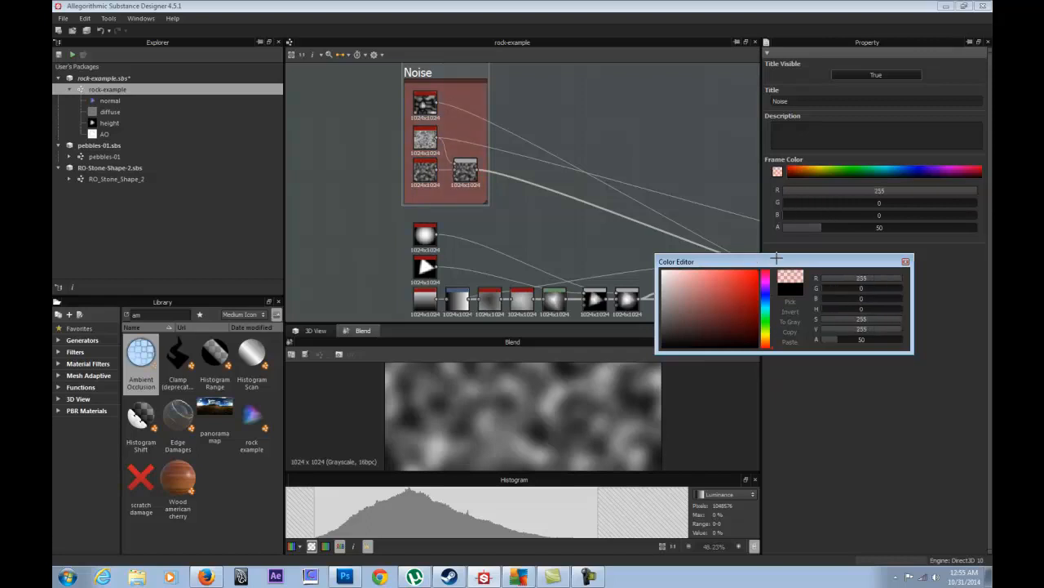
left_click(905, 261)
middle_click_drag(481, 253, 456, 169)
scroll(355, 159, "up", 2)
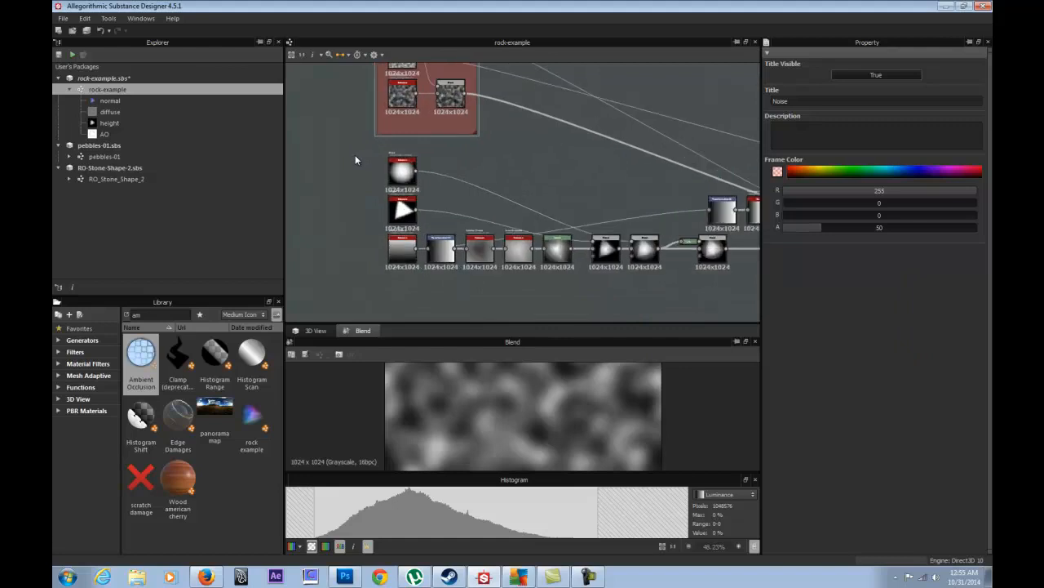
- Wrap the three shape source nodes in a comment frame titled Shape
left_click_drag(387, 154, 439, 285)
right_click(431, 267)
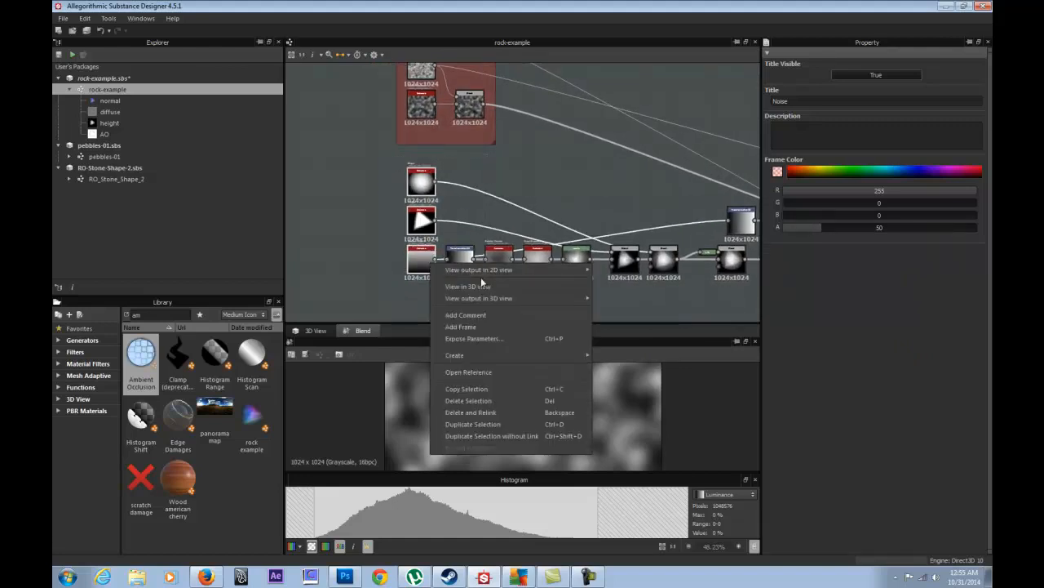
left_click(471, 330)
left_click(428, 145)
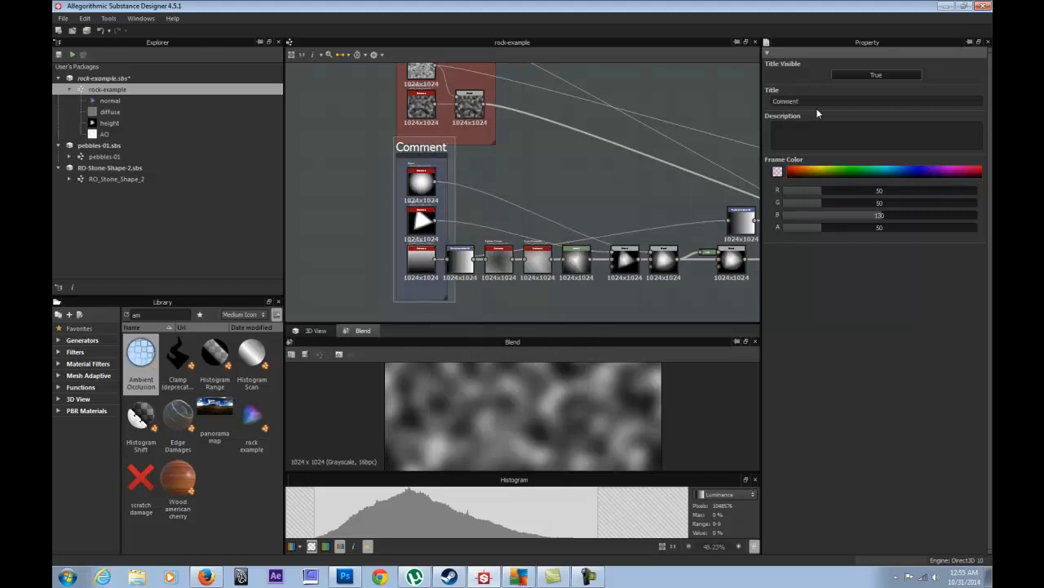
double_click(808, 99)
type("Shape")
key("Return")
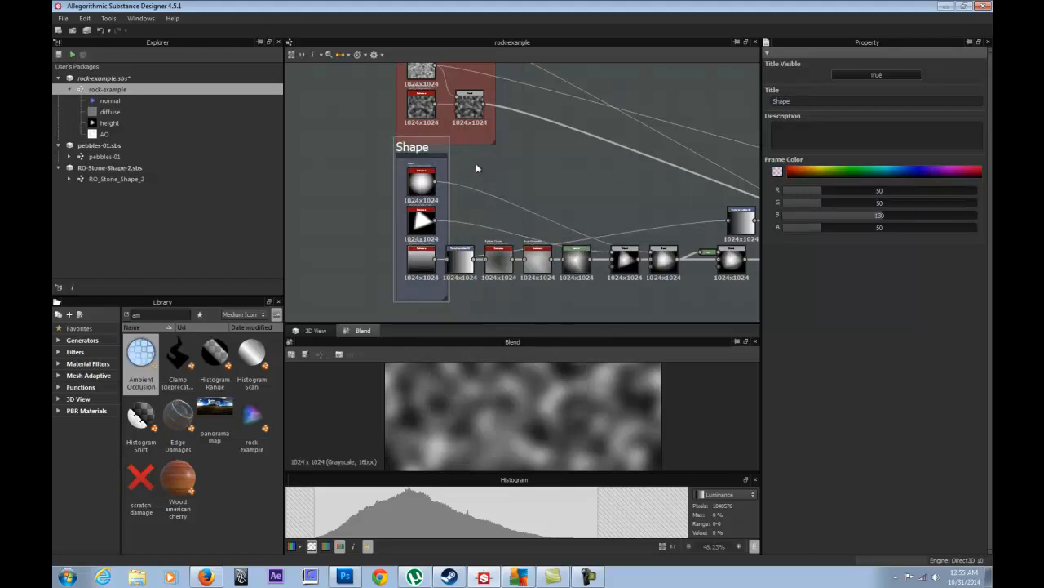
- Move the Noise frame up above Shape and shift the Shape frame left
middle_click_drag(480, 167, 511, 241)
middle_click_drag(396, 106, 392, 142)
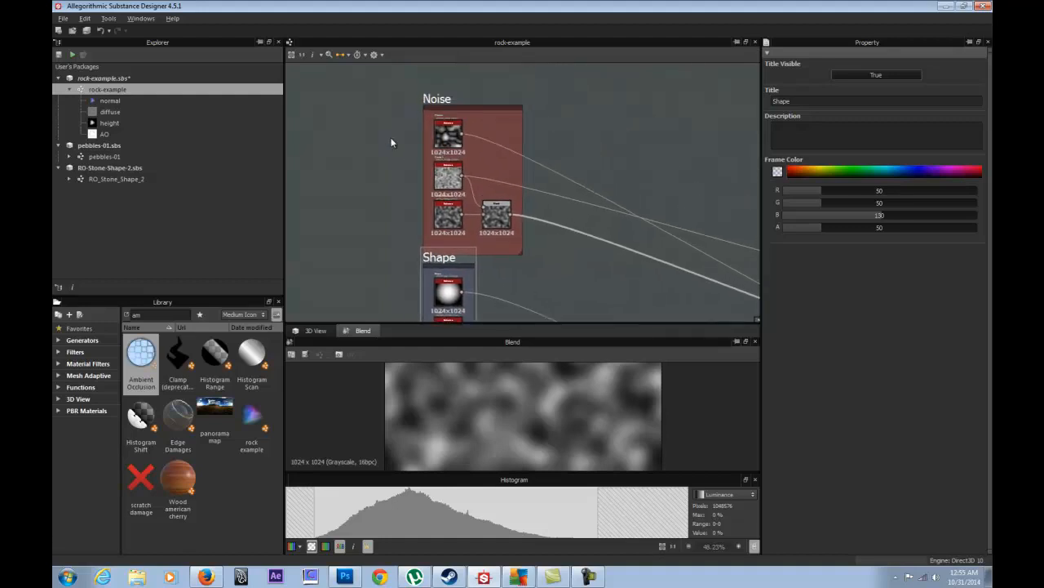
left_click(432, 100)
scroll(432, 99, "down", 2)
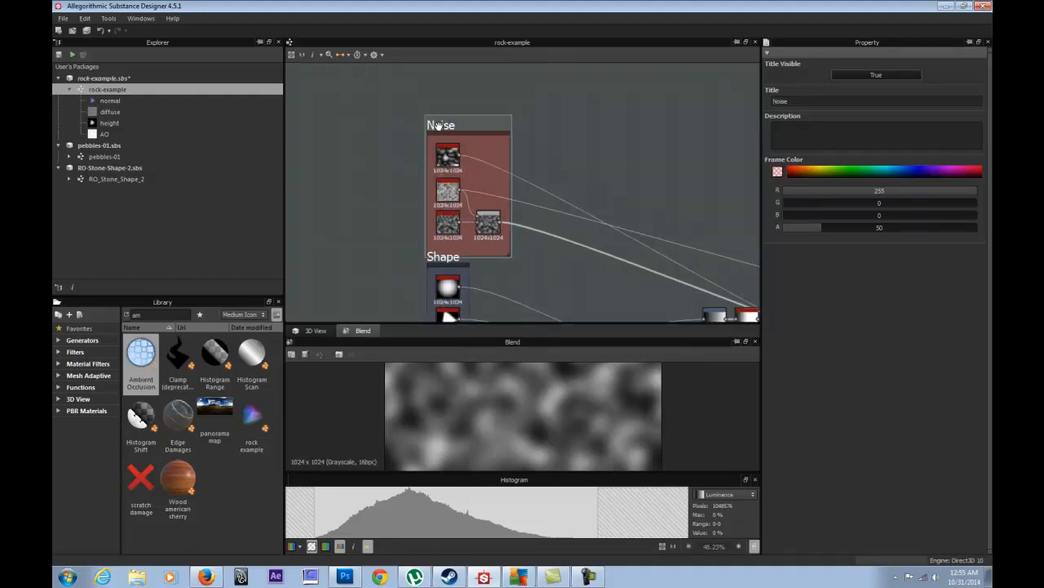
mouse_move(413, 100)
left_mouse_down()
mouse_move(414, 75)
mouse_move(417, 91)
left_mouse_up()
middle_click_drag(446, 250, 474, 149)
mouse_move(474, 151)
left_mouse_down()
mouse_move(440, 154)
mouse_move(453, 148)
left_mouse_up()
middle_click_drag(574, 193, 445, 145)
- Inspect the shape chain's first node, splatter_circular, levels and Blend settings
scroll(420, 150, "up", 2)
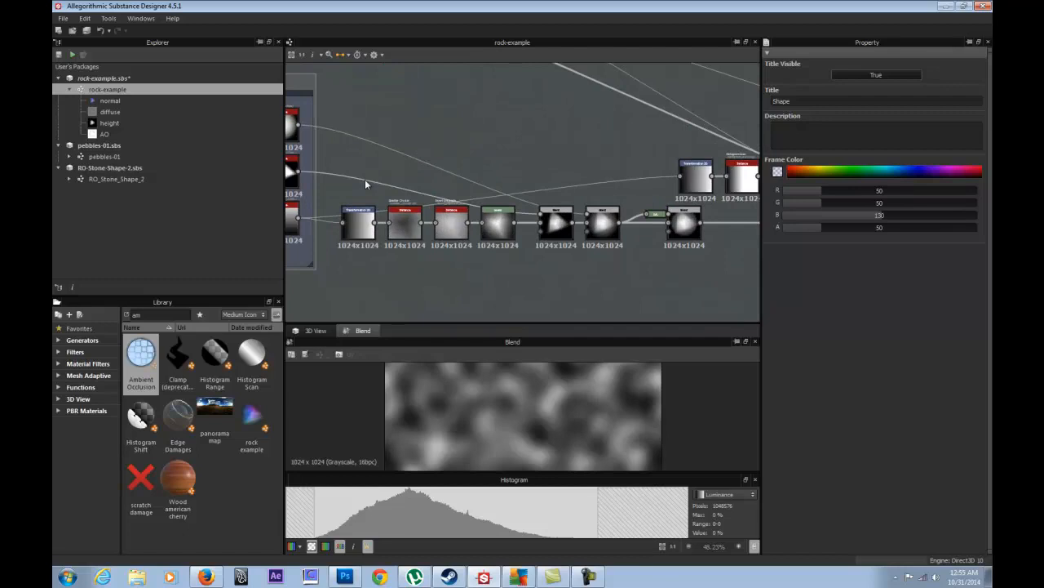
left_click(358, 224)
left_click(451, 234)
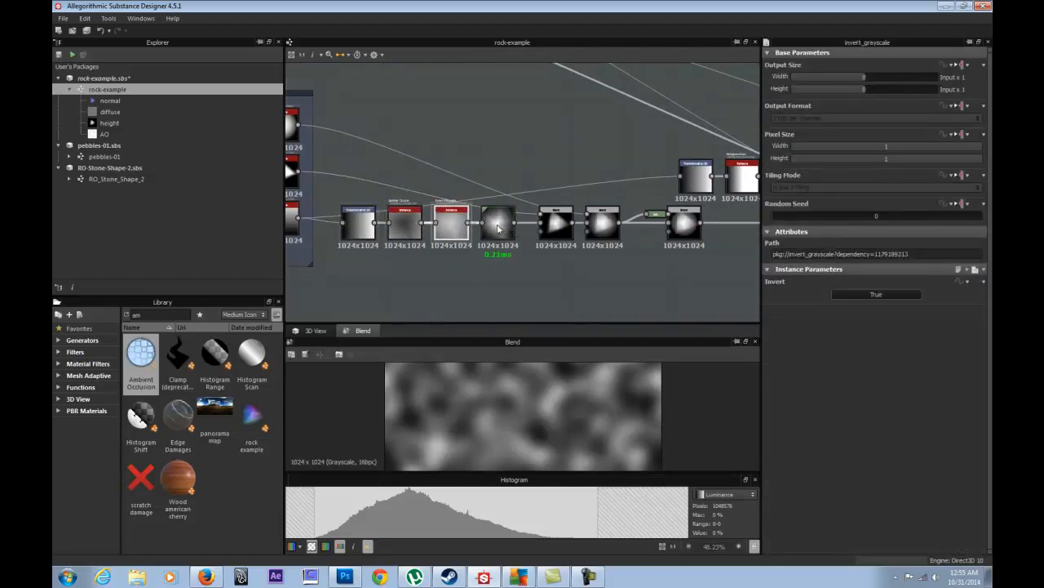
left_click(554, 225)
left_click(603, 228)
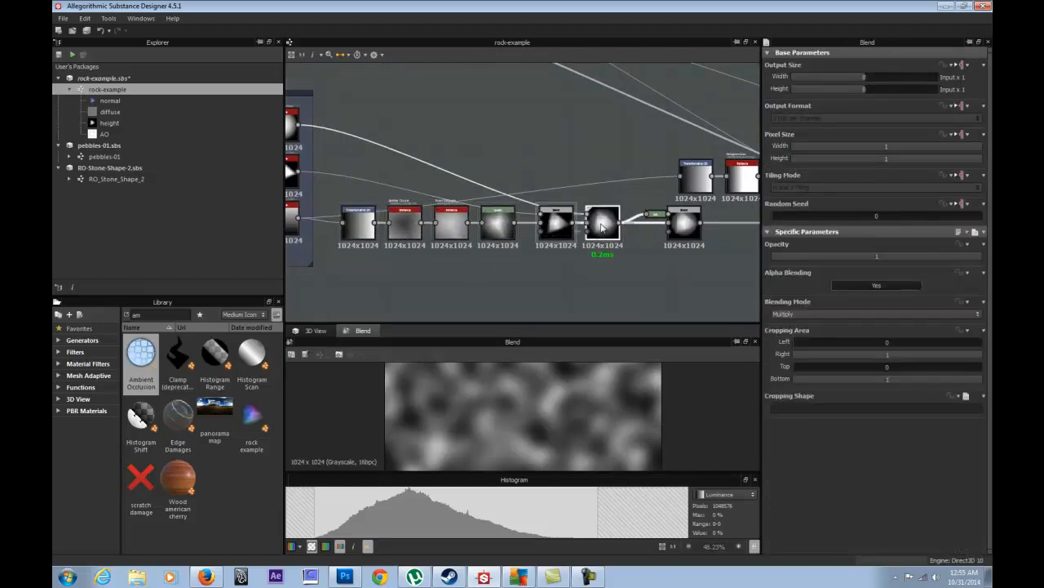
- Pan along the chain and move three warp-chain nodes slightly to the right
middle_click_drag(586, 211, 433, 206)
middle_click_drag(570, 172, 397, 168)
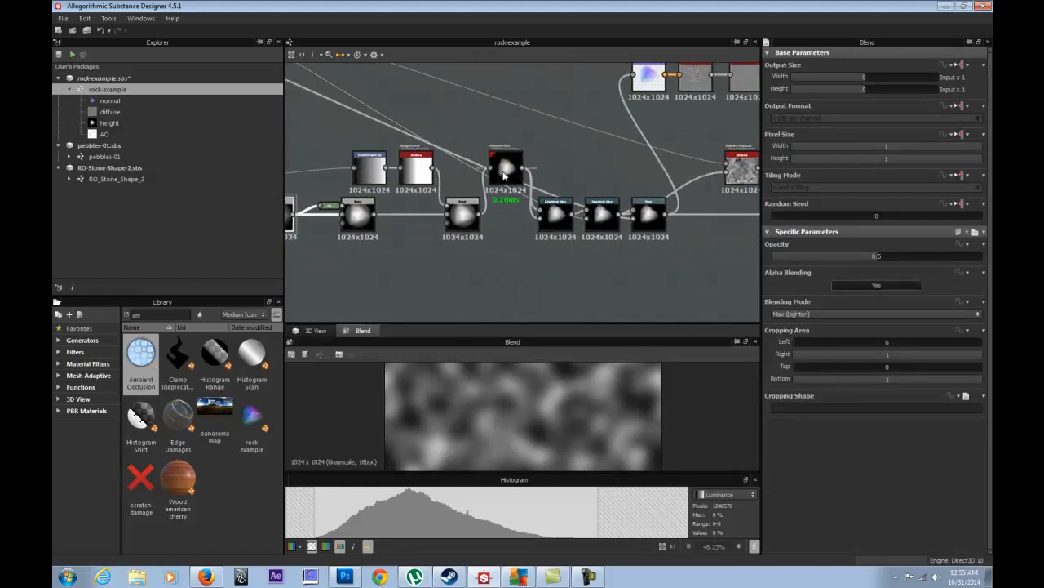
scroll(502, 170, "up", 2)
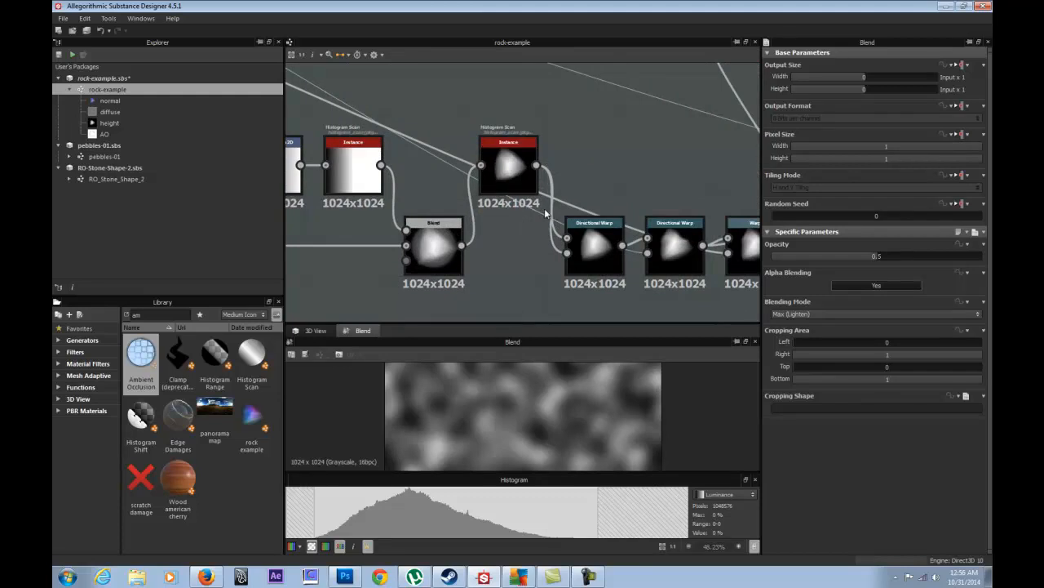
scroll(561, 214, "down", 2)
middle_click_drag(557, 135, 417, 136)
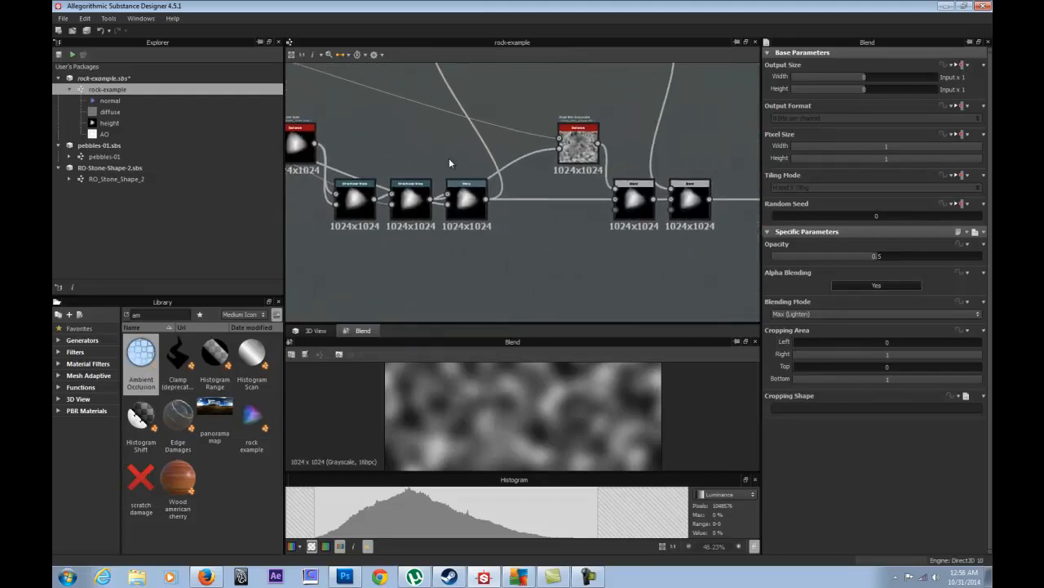
left_click_drag(529, 291, 422, 201)
- Pan back across the graph to the left-hand node chain and open its context menu
scroll(424, 203, "down", 3)
middle_click_drag(509, 125, 658, 137)
middle_click_drag(426, 152, 596, 116)
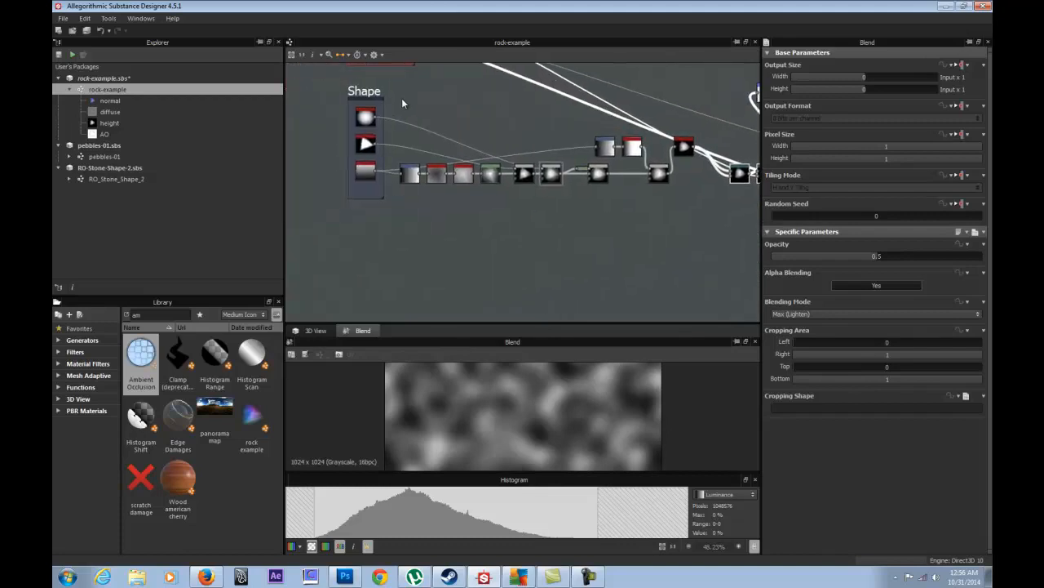
middle_click_drag(689, 205, 404, 247)
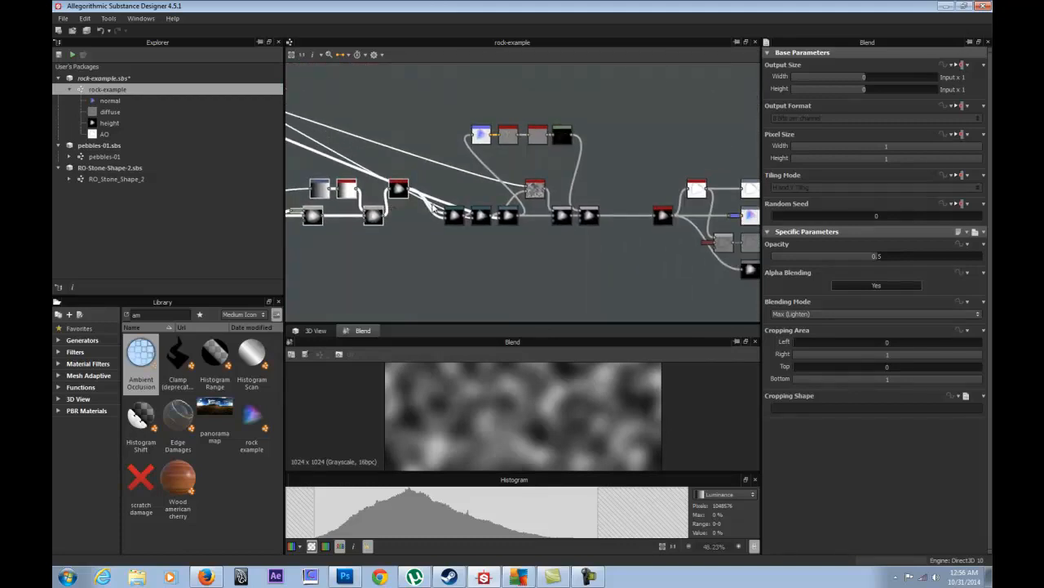
scroll(484, 198, "up", 3)
middle_click_drag(407, 209, 759, 183)
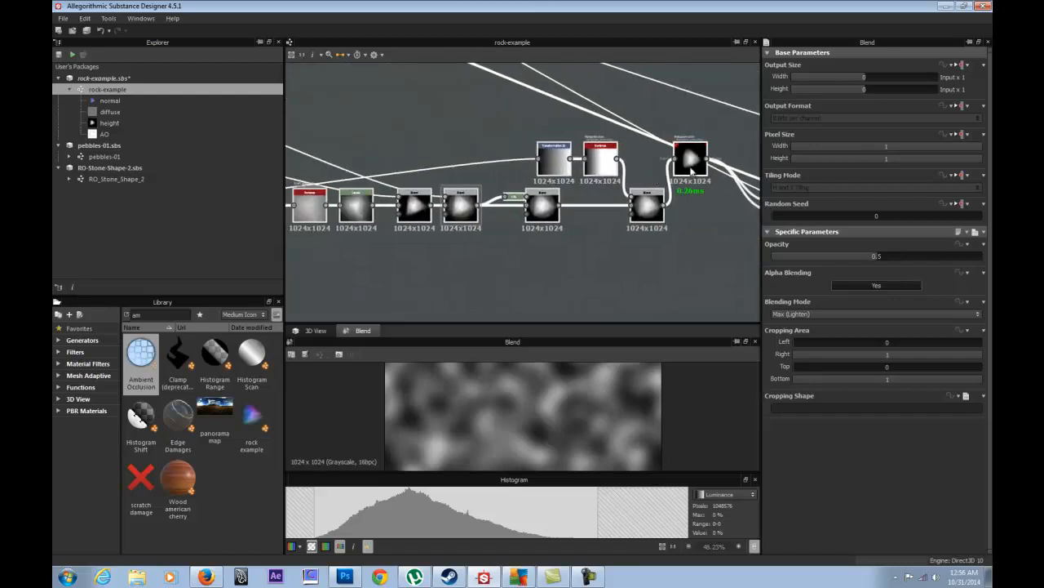
middle_click_drag(546, 193, 547, 203)
scroll(546, 203, "down", 4)
scroll(571, 200, "up", 2)
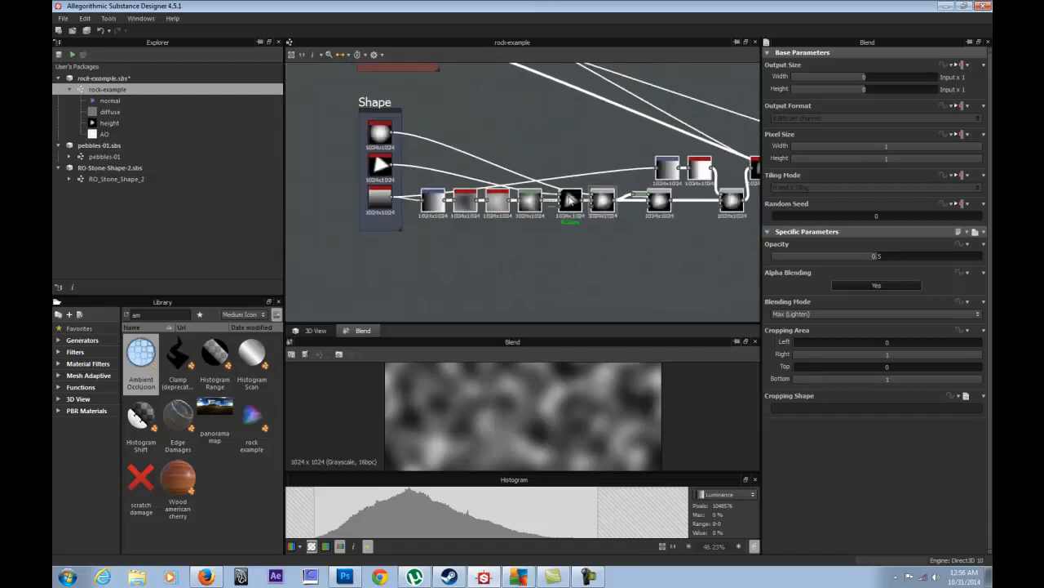
right_click(604, 204)
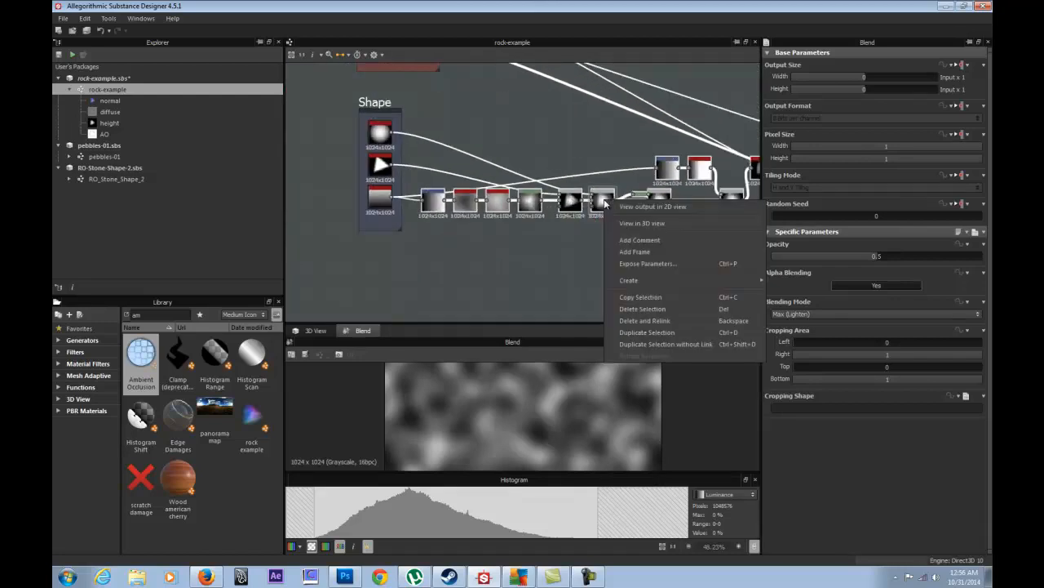
- Frame the chosen node chain and title it 'stone generator', fixing the 'genarator' typo
left_click(658, 254)
left_click(439, 137)
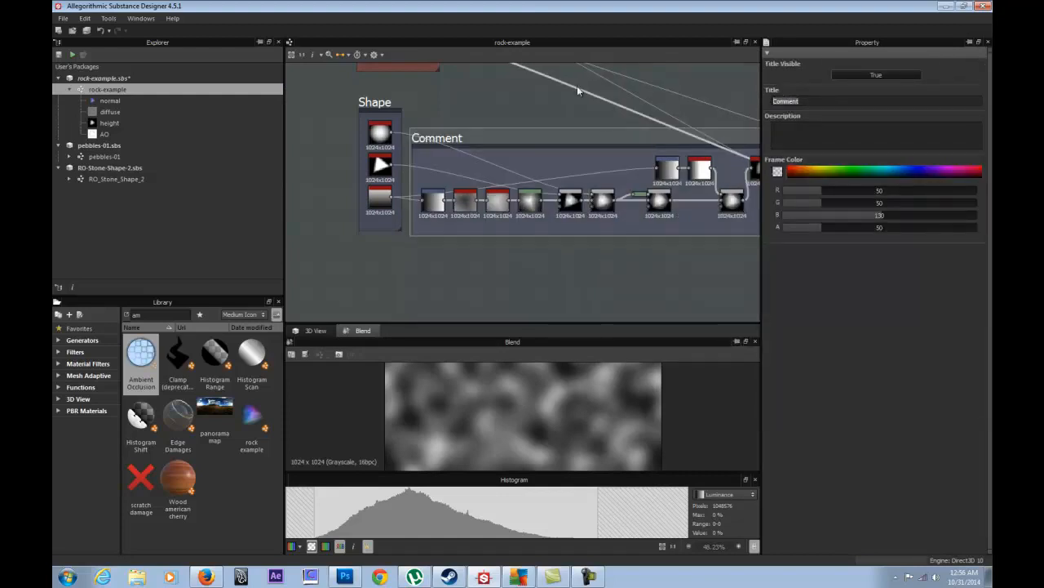
type("stone genarator")
key("Return")
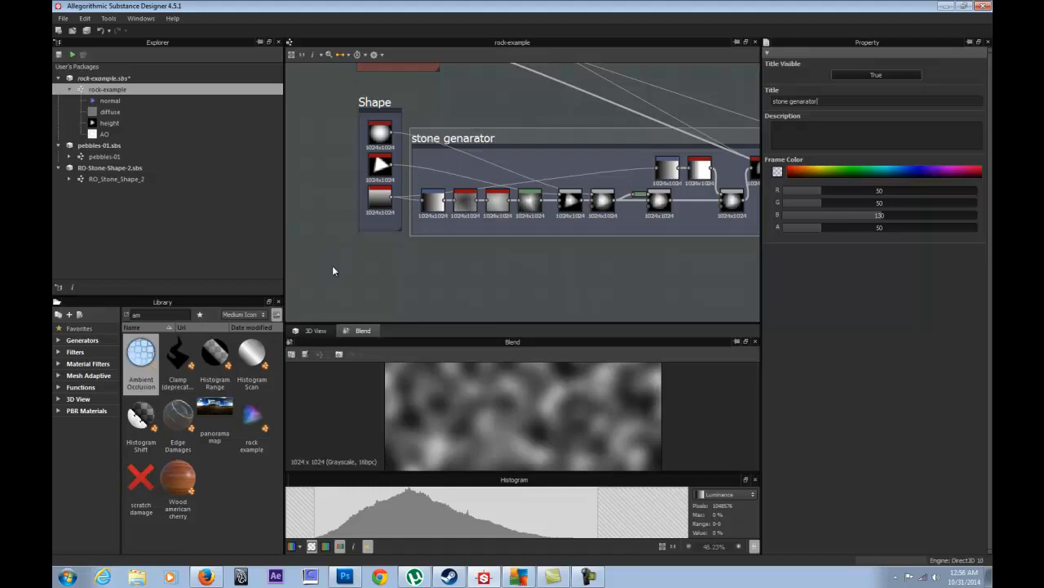
left_click_drag(819, 101, 790, 103)
type("ge")
left_click(569, 275)
left_click(488, 138)
middle_click_drag(572, 121, 437, 165)
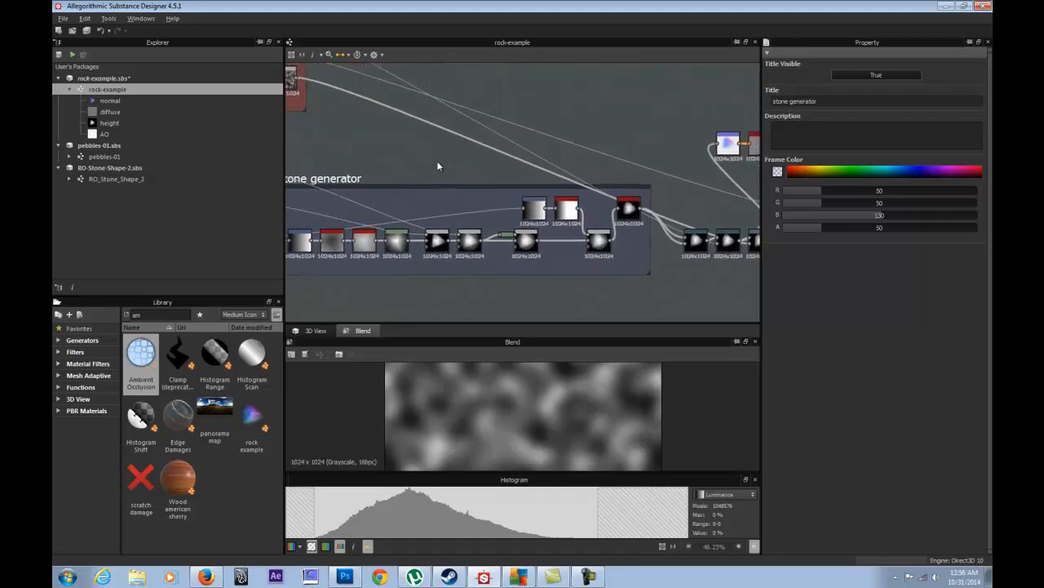
- Pan to the nodes after the frame and inspect the Directional Warp node's settings
middle_click_drag(375, 151, 372, 177)
middle_click_drag(586, 140, 458, 115)
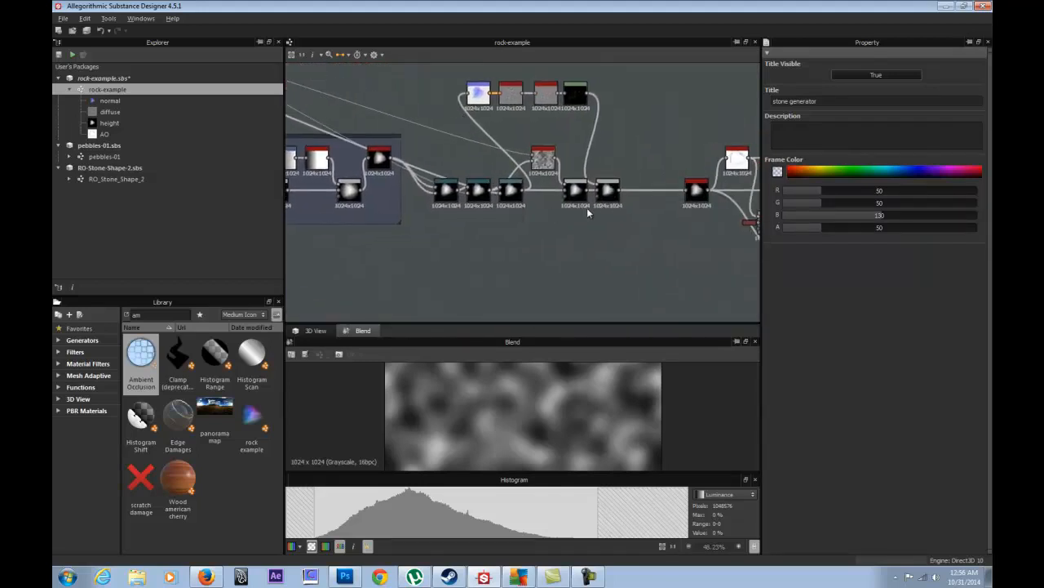
middle_click_drag(587, 213, 514, 232)
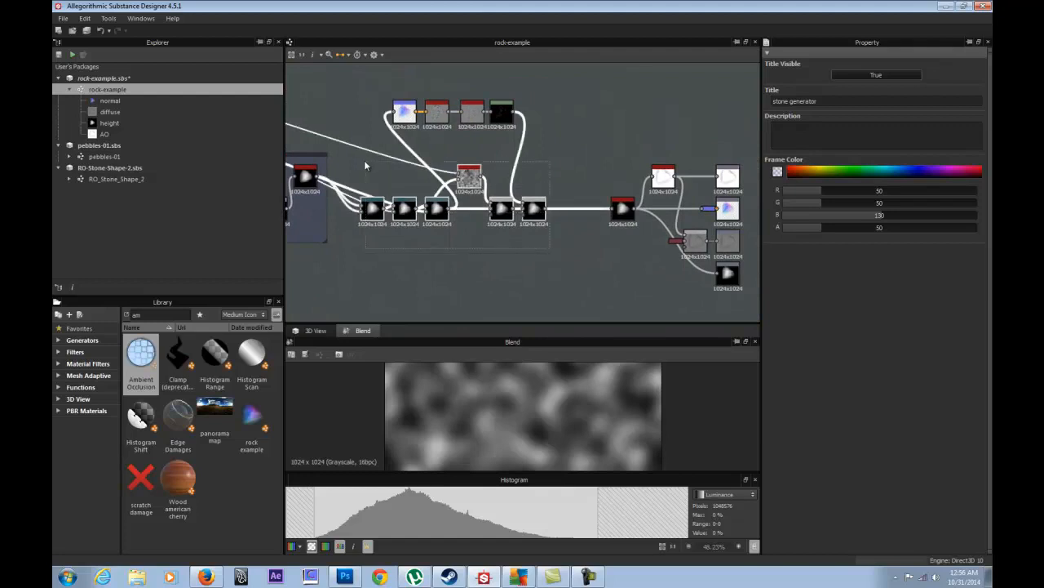
left_click(373, 206)
scroll(373, 205, "up", 3)
right_click(374, 205)
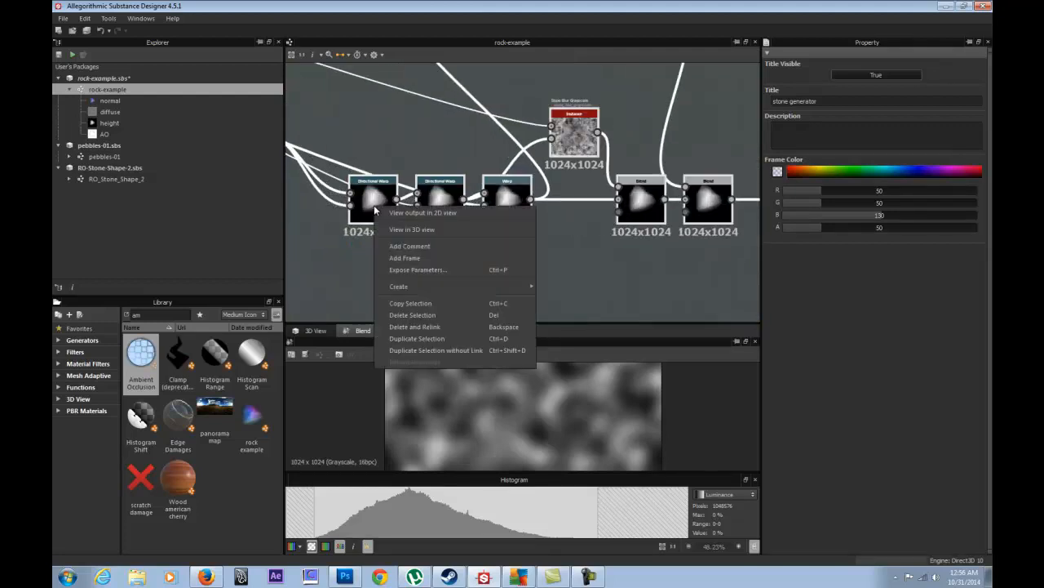
left_click(370, 143)
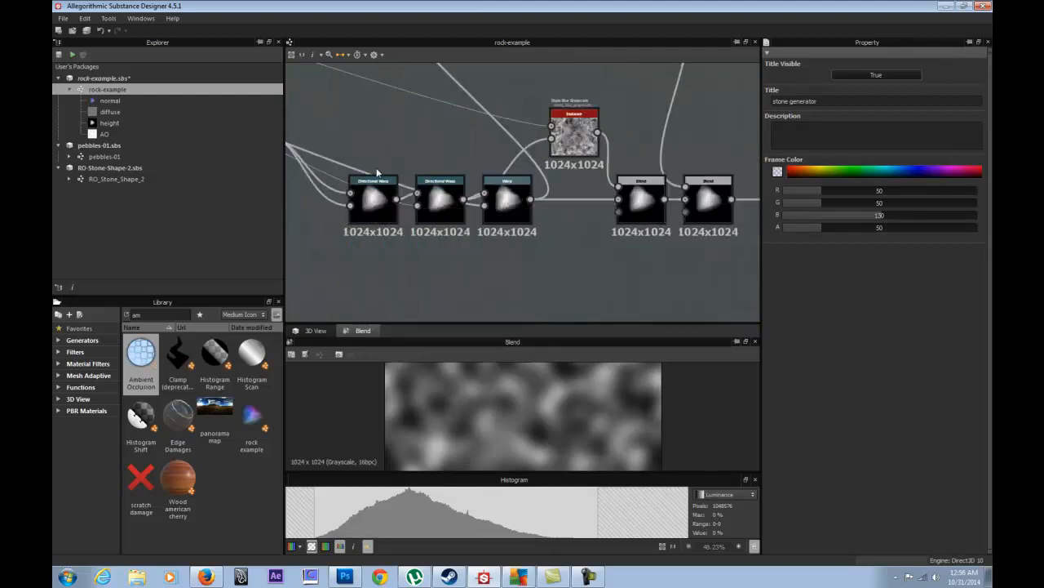
left_click(373, 200)
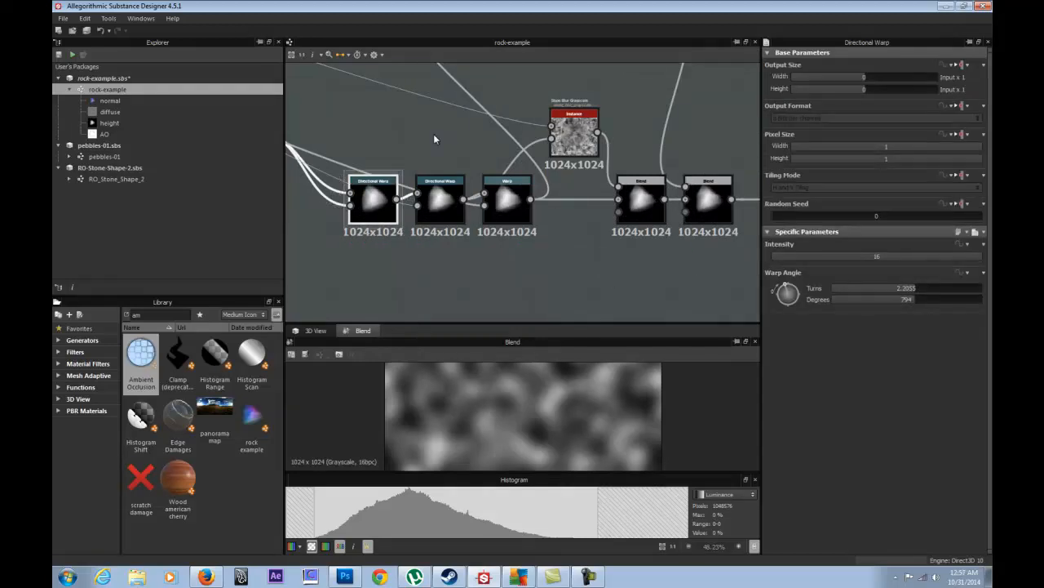
- Marquee-select the upper warp and erosion node group and open its context menu
middle_click_drag(432, 127, 401, 195)
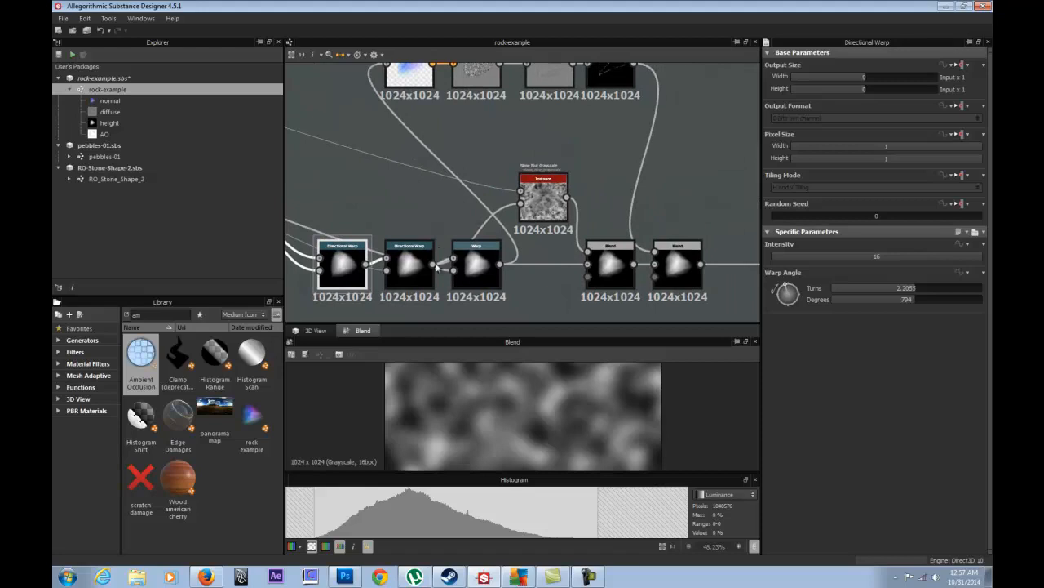
scroll(395, 211, "down", 2)
middle_click_drag(394, 195, 807, 152)
scroll(448, 156, "down", 2)
left_click(429, 144)
middle_click_drag(643, 131, 383, 158)
middle_click_drag(536, 144, 402, 135)
left_click_drag(370, 88, 597, 258)
right_click(562, 226)
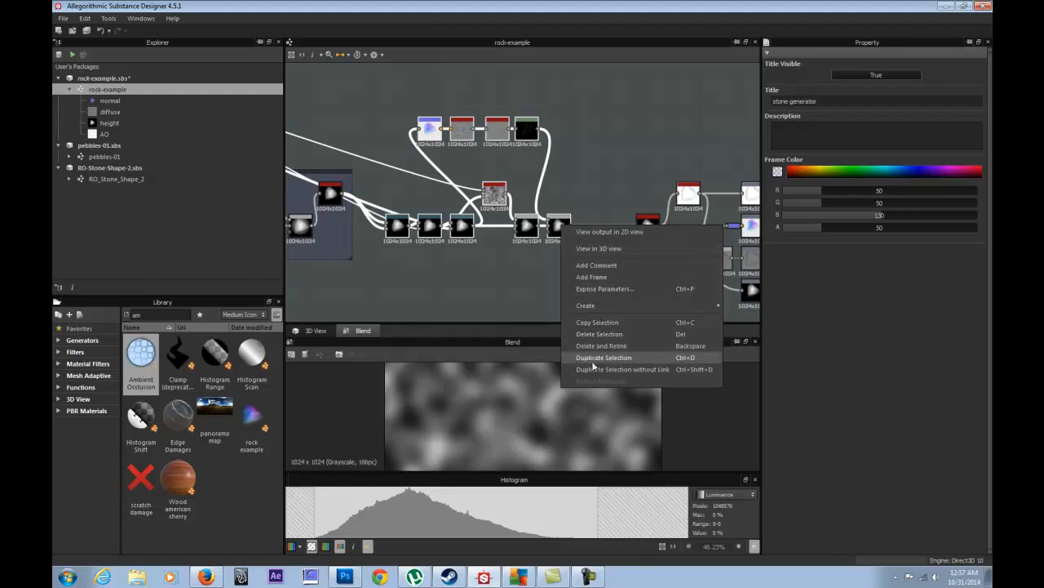
- Add a frame around the selected warp and erosion nodes titled 'Gen erode'
left_click(625, 275)
left_click(432, 151)
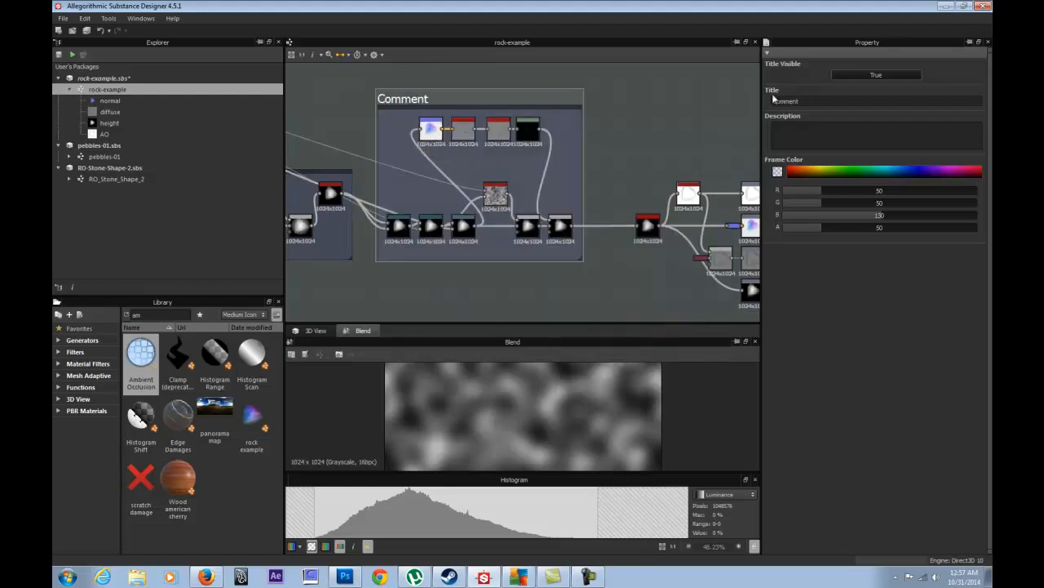
double_click(808, 101)
type("G")
type("de")
key("Return")
left_click(596, 115)
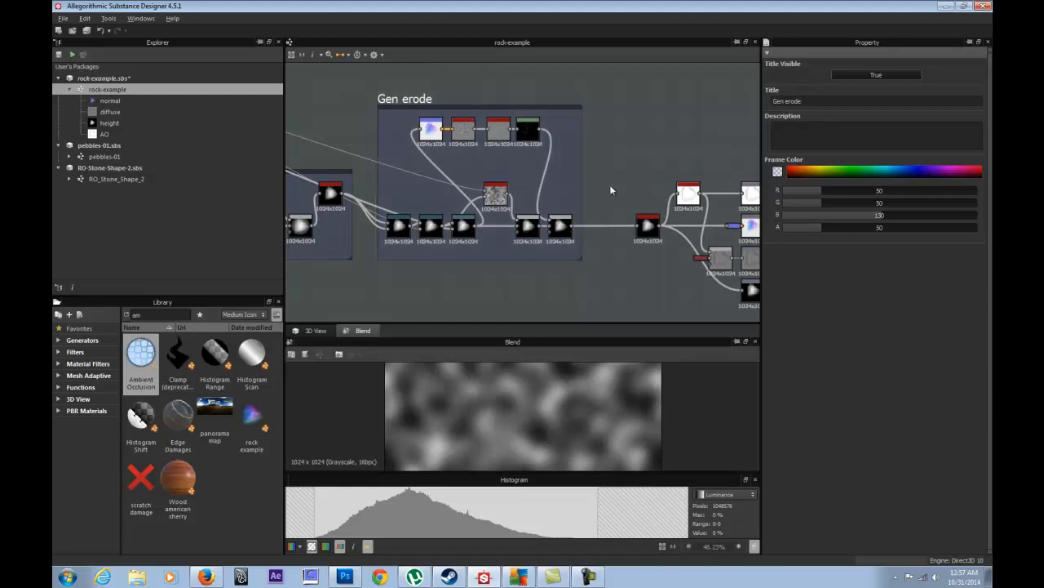
middle_click_drag(611, 190, 445, 164)
scroll(483, 175, "up", 3)
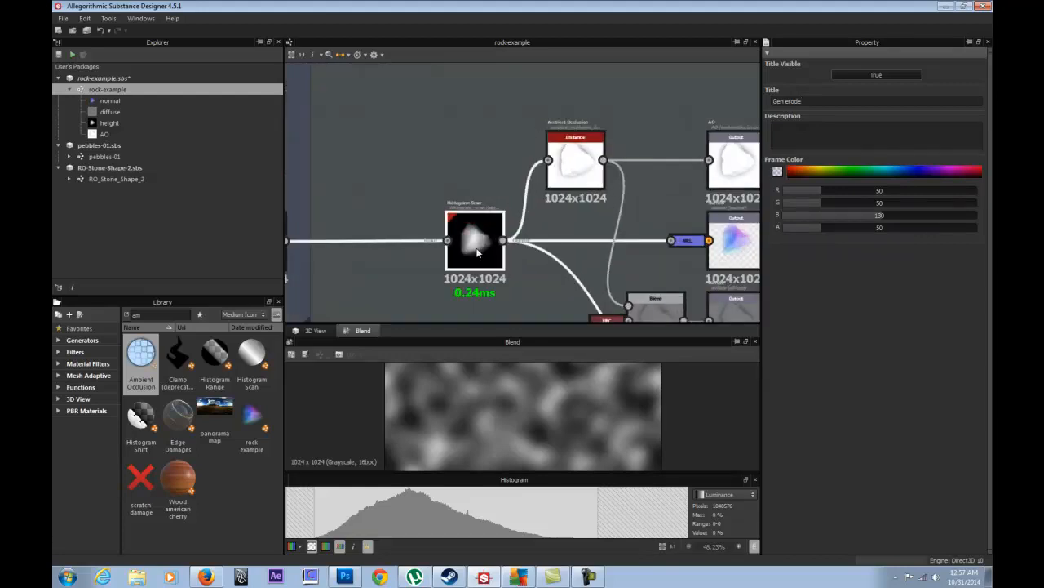
- Lift the Blend node and its output upward, with Ambient Occlusion and the AO output beneath
left_click(478, 253)
middle_click_drag(542, 198, 410, 156)
scroll(487, 209, "down", 4)
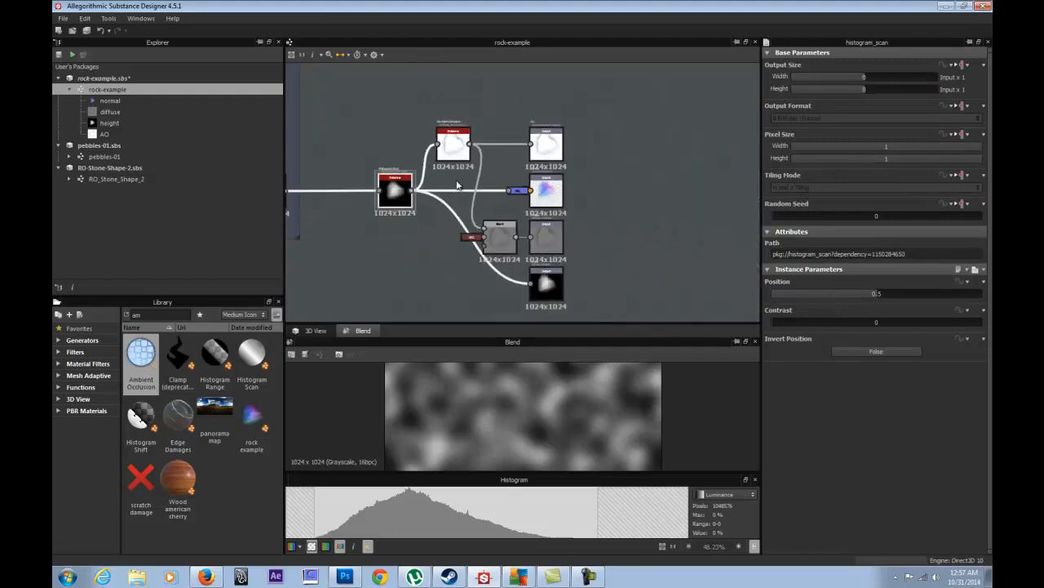
left_click(487, 210)
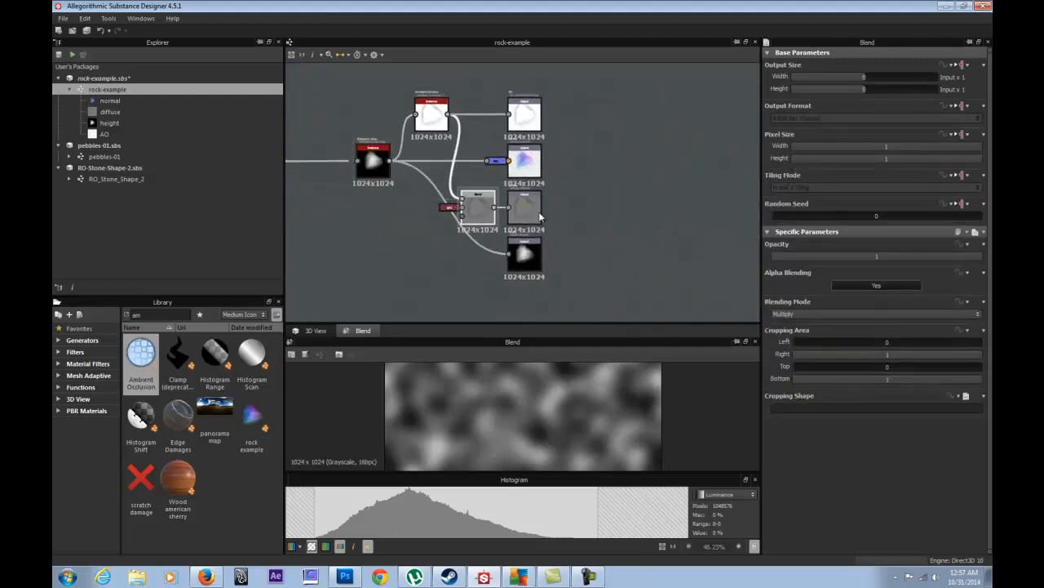
left_click_drag(475, 224, 477, 87)
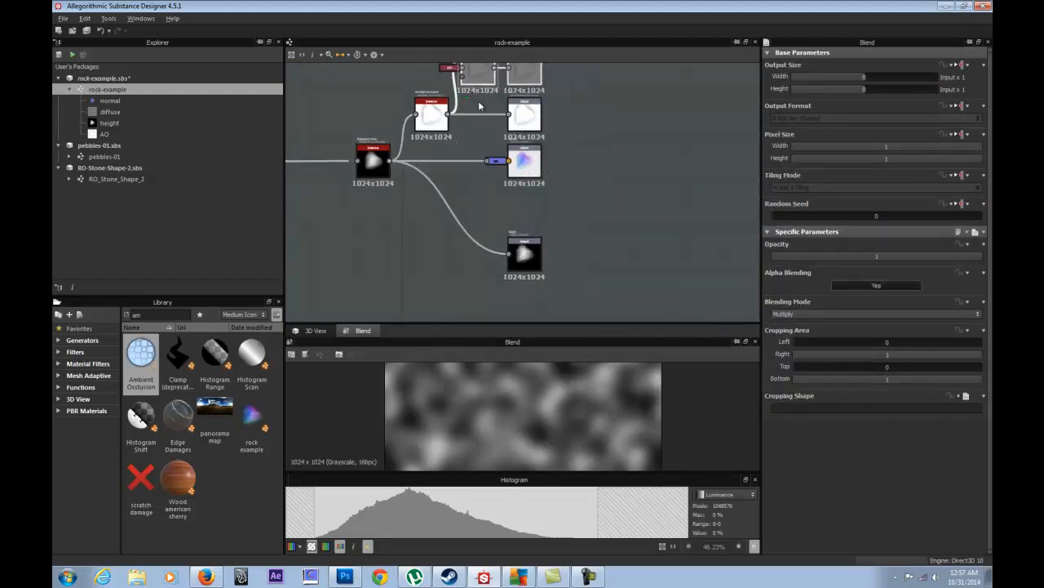
middle_click_drag(479, 103, 454, 224)
left_click_drag(454, 199, 456, 97)
left_click_drag(573, 174, 415, 147)
scroll(511, 168, "down", 2)
- Move the upper node group up and right, and bring the normal and height outputs into view
left_click_drag(551, 96, 417, 162)
middle_click_drag(504, 156, 473, 252)
left_click_drag(473, 251, 699, 154)
middle_click_drag(489, 244, 581, 75)
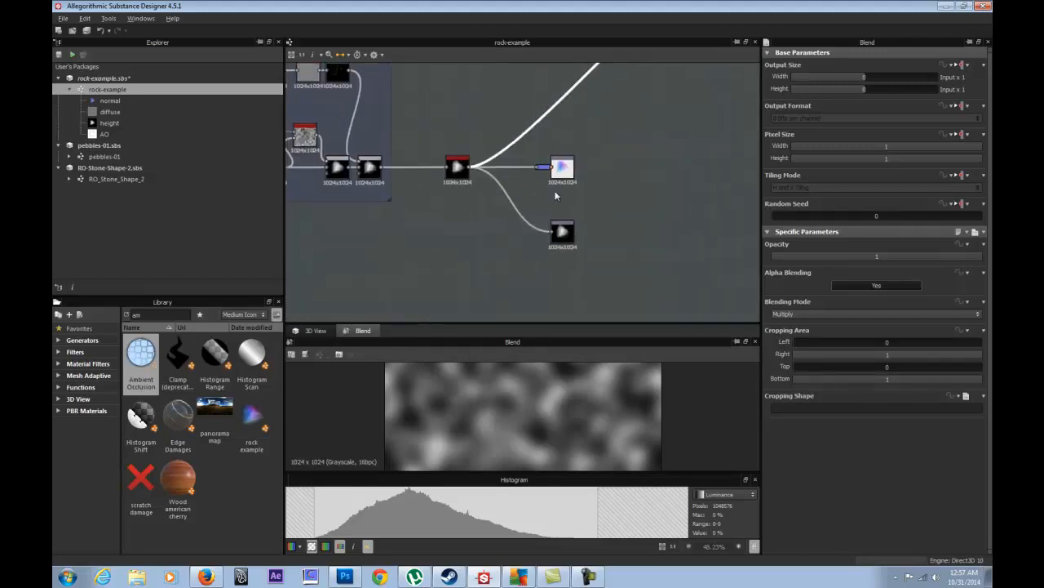
middle_click_drag(555, 193, 488, 168)
middle_click_drag(592, 143, 443, 273)
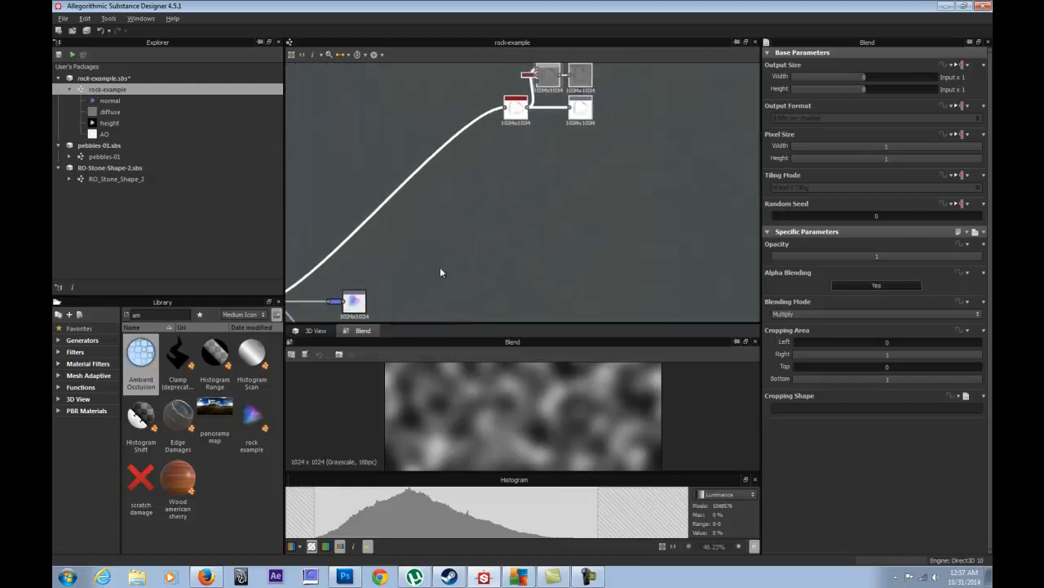
middle_click_drag(550, 164, 608, 80)
middle_click_drag(439, 245, 513, 183)
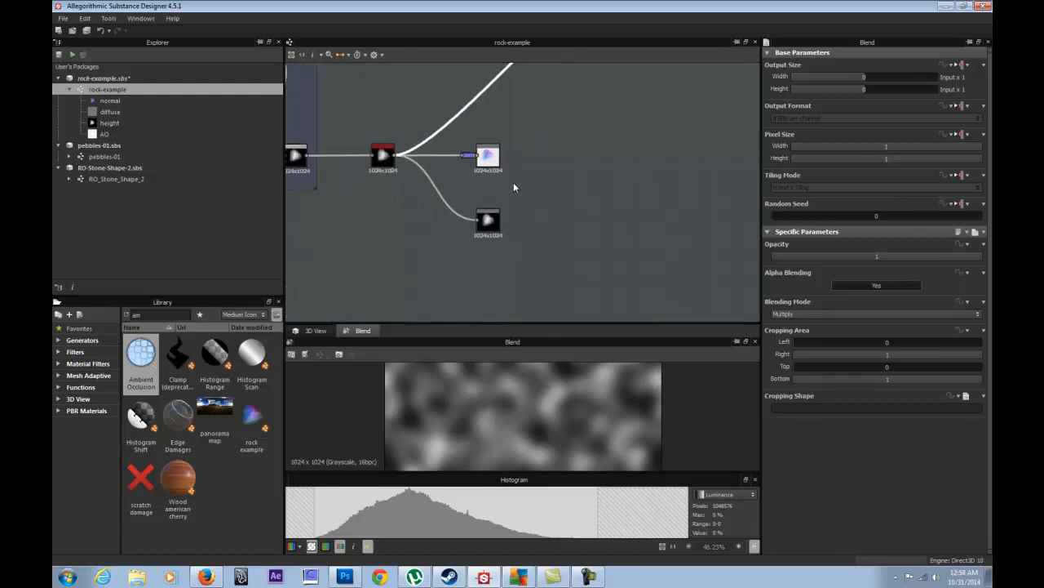
scroll(488, 225, "up", 2)
- Stack the coloured output above the height output, then right-click the red-topped node feeding it
left_click(489, 225)
left_click_drag(492, 221, 694, 119)
middle_click_drag(694, 119, 575, 151)
left_click_drag(576, 151, 511, 156)
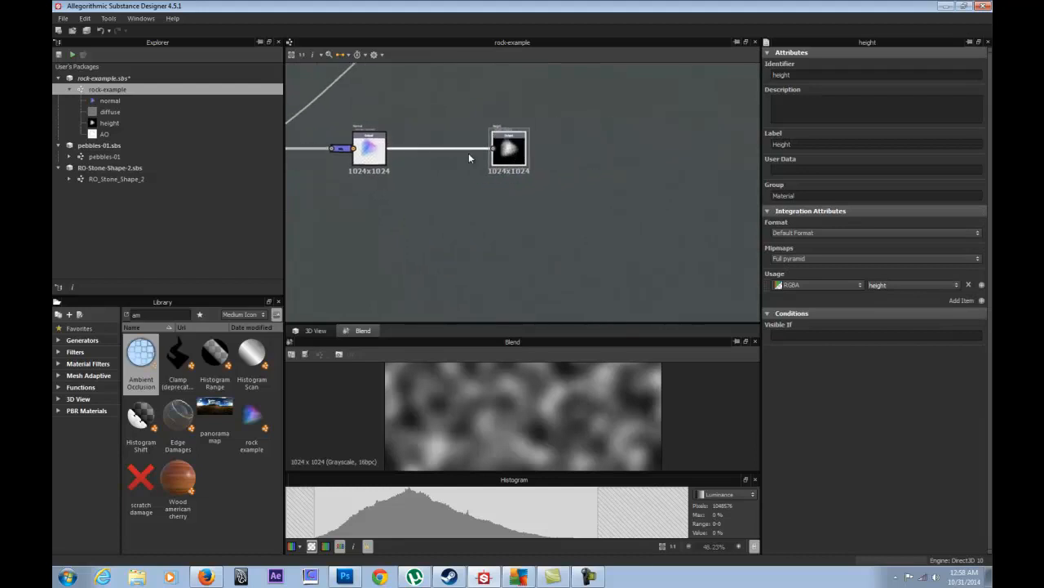
left_click_drag(379, 155, 477, 253)
middle_click_drag(471, 229, 603, 169)
scroll(603, 175, "down", 3)
left_click_drag(602, 176, 679, 71)
middle_click_drag(651, 103, 577, 225)
left_click_drag(603, 196, 629, 115)
middle_click_drag(526, 195, 576, 108)
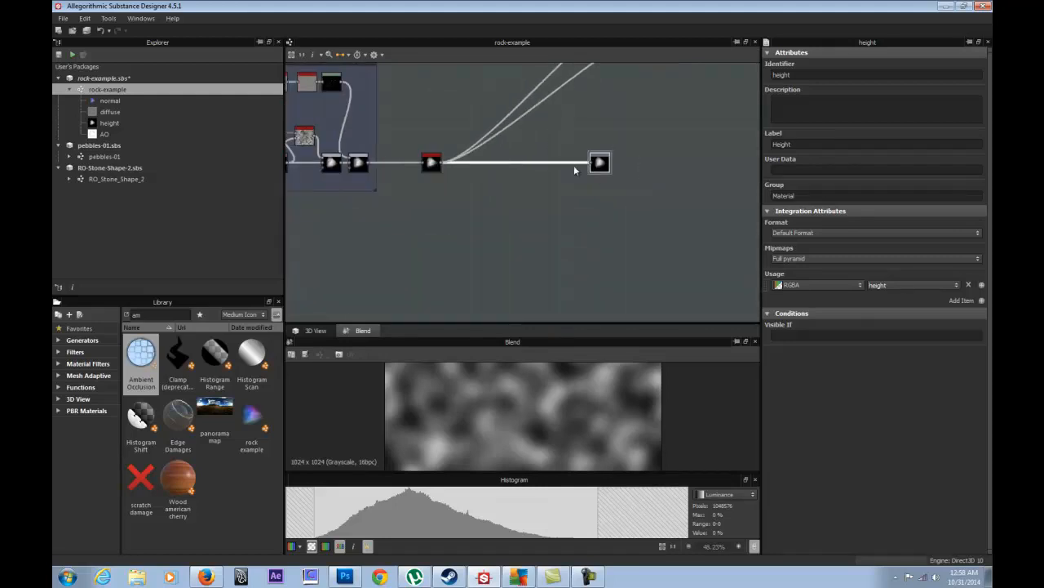
right_click(431, 163)
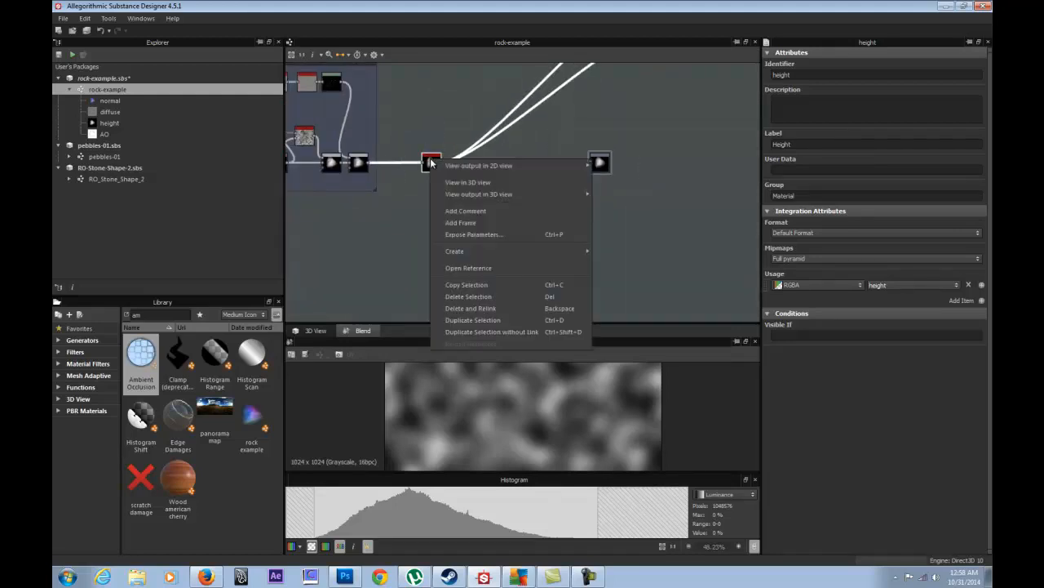
- Wrap the Blend node in a frame titled 'Height balance'
left_click(471, 223)
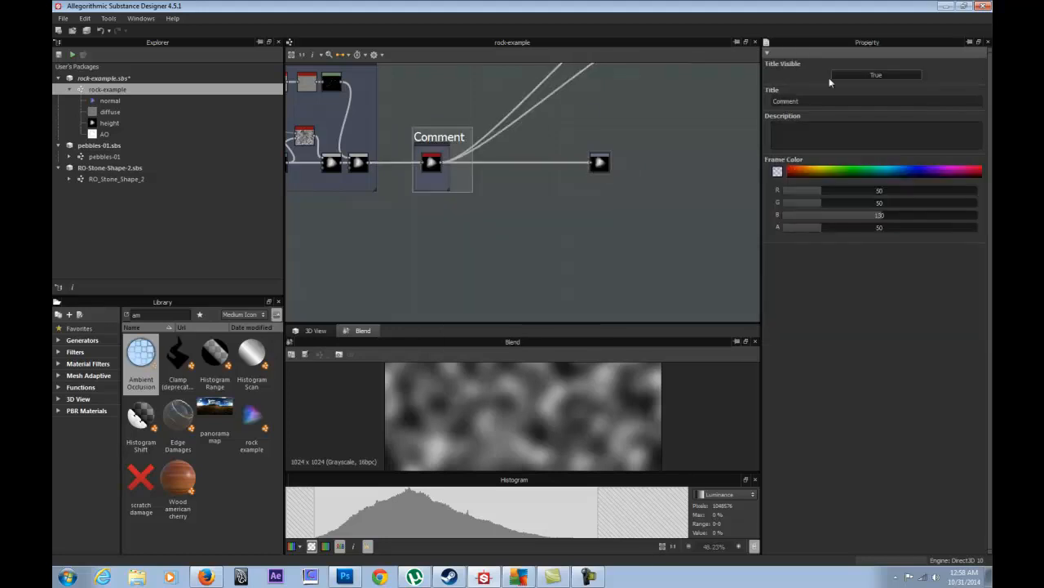
double_click(817, 99)
type("Height balance")
key("Return")
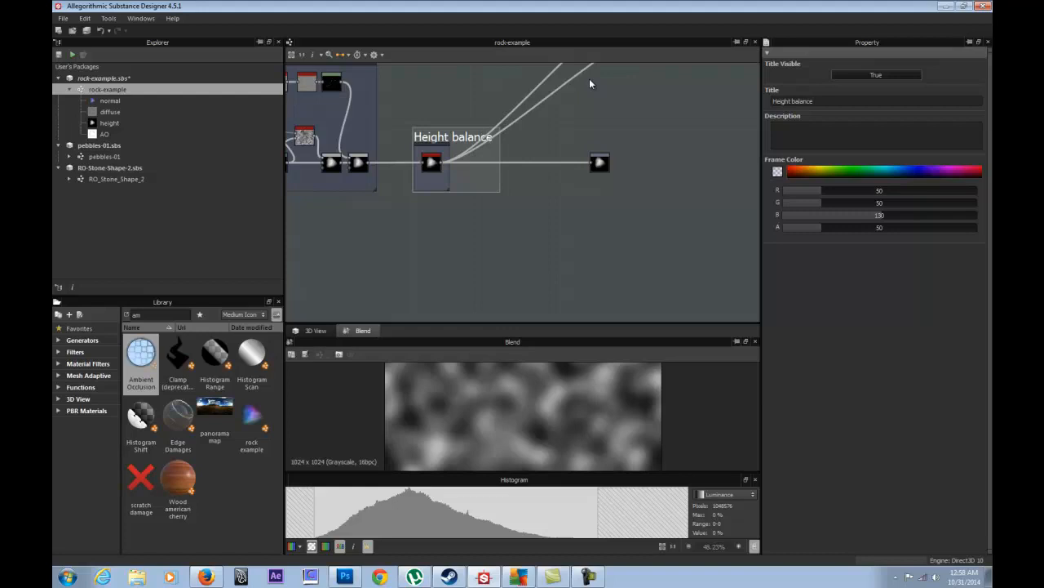
- Frame the height output node and rename its identifier to 'Output'
left_click(599, 163)
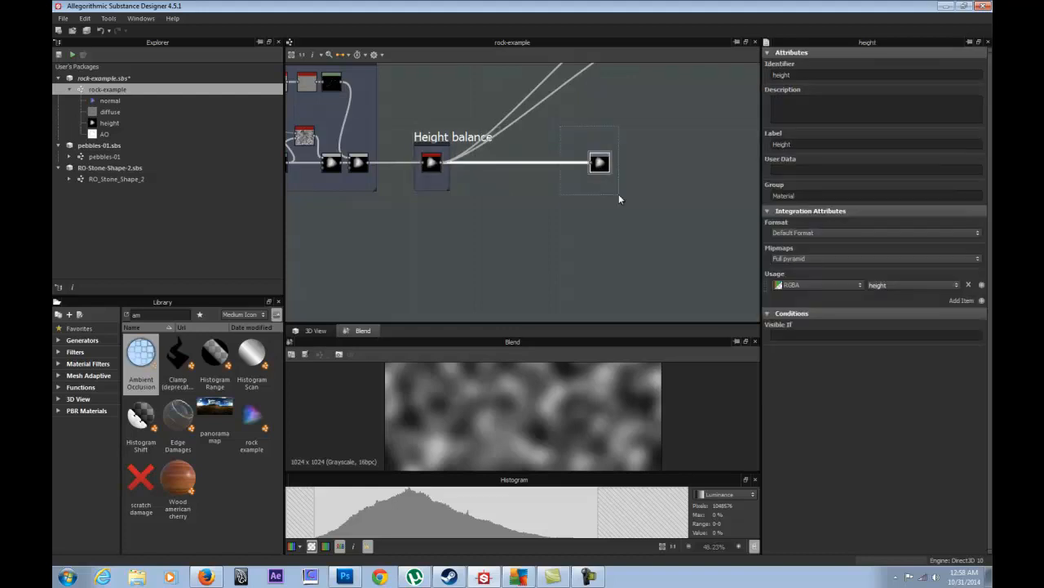
right_click(599, 165)
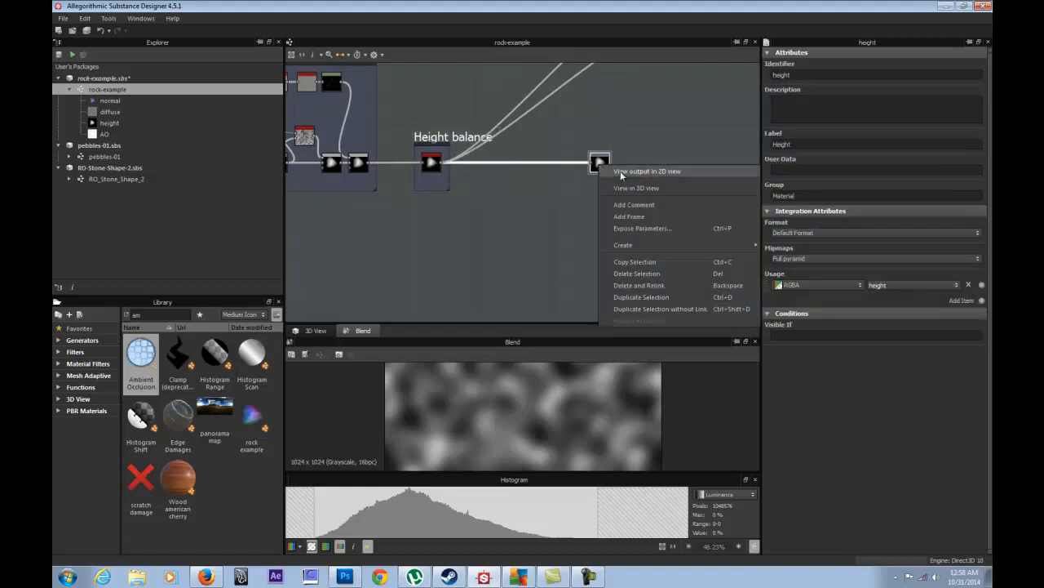
left_click(636, 217)
double_click(800, 72)
type("Output")
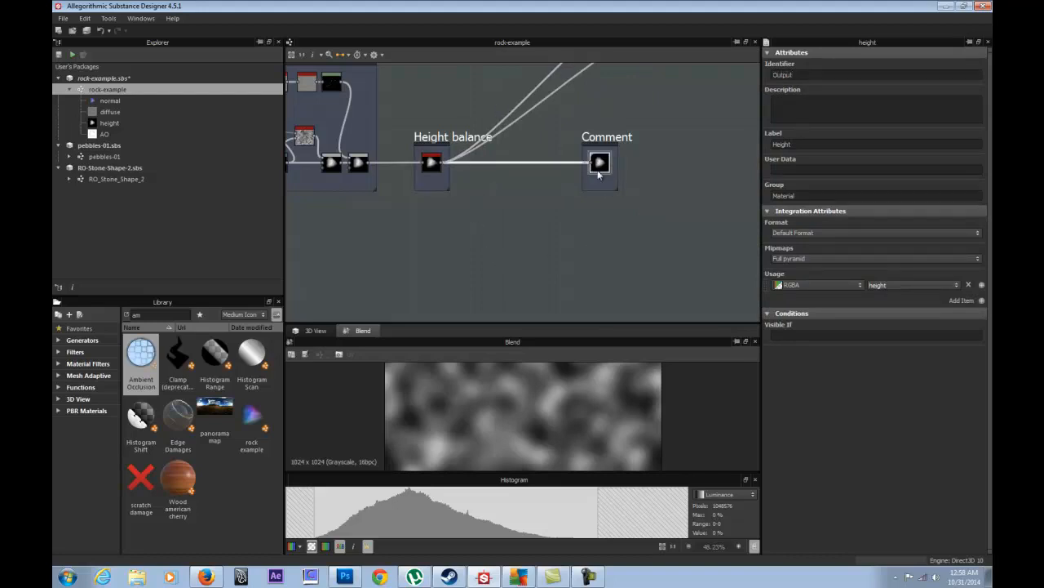
left_click(904, 286)
left_click_drag(807, 144, 767, 148)
double_click(810, 72)
- Zoom out to see the framed output alongside the upstream node groups
scroll(660, 161, "up", 5)
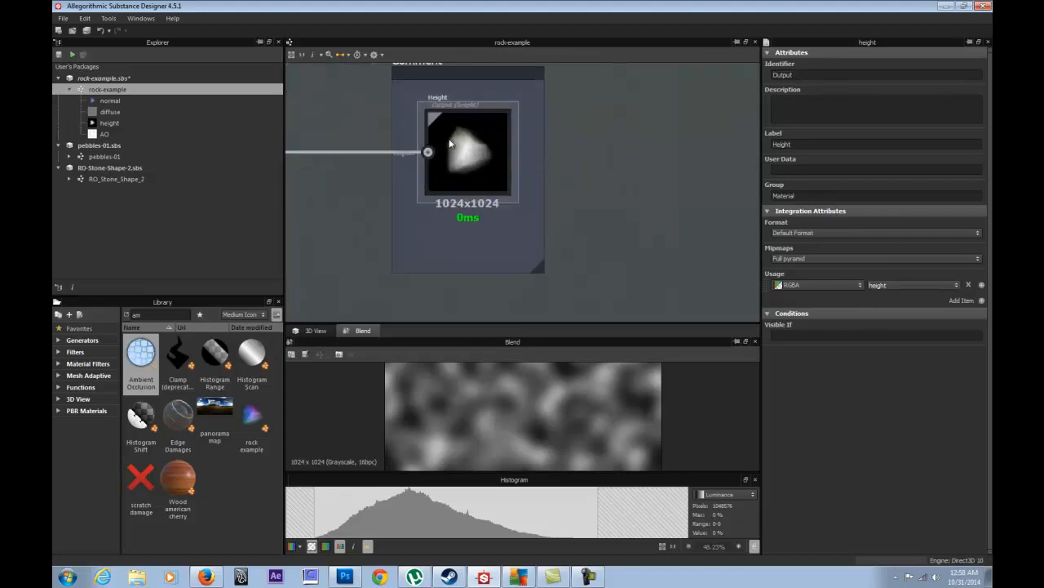
middle_click_drag(565, 154, 637, 185)
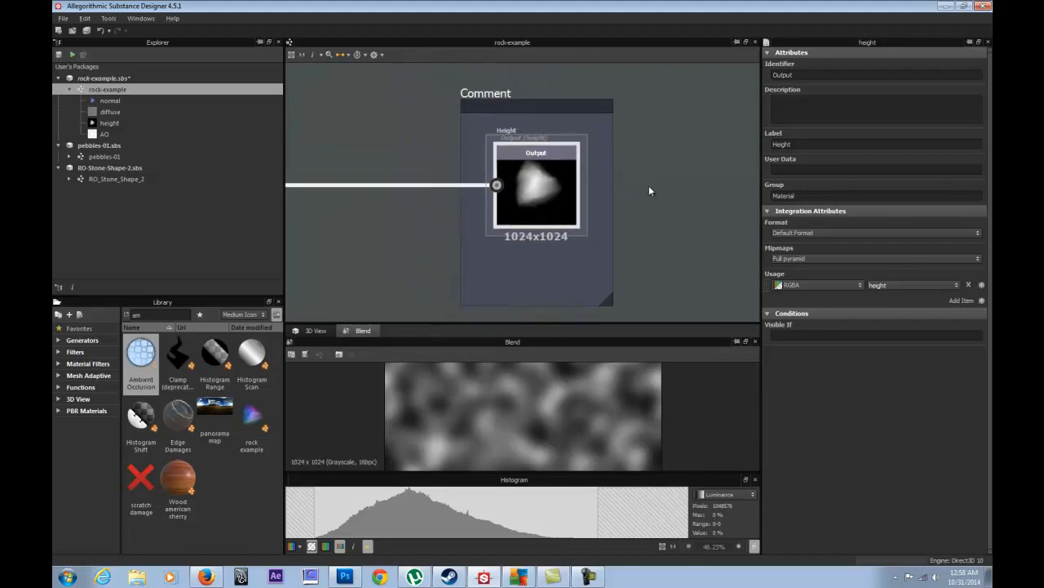
scroll(648, 187, "down", 5)
middle_click_drag(478, 168, 670, 236)
scroll(621, 208, "down", 4)
middle_click_drag(536, 195, 583, 150)
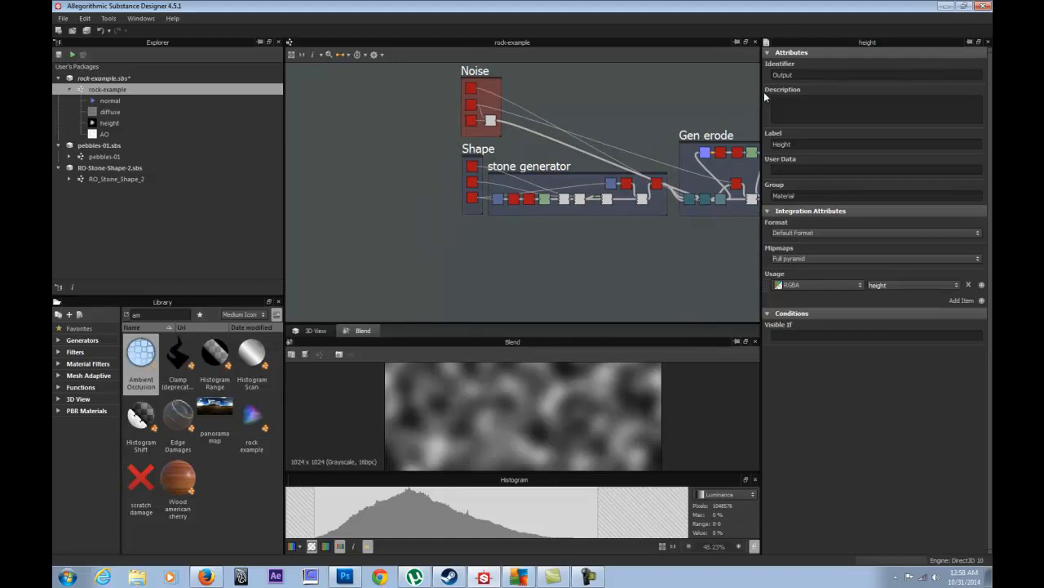
- Clear the selection to show the graph parameters, with Height balance and the Shape groups in view
middle_click_drag(678, 95, 386, 111)
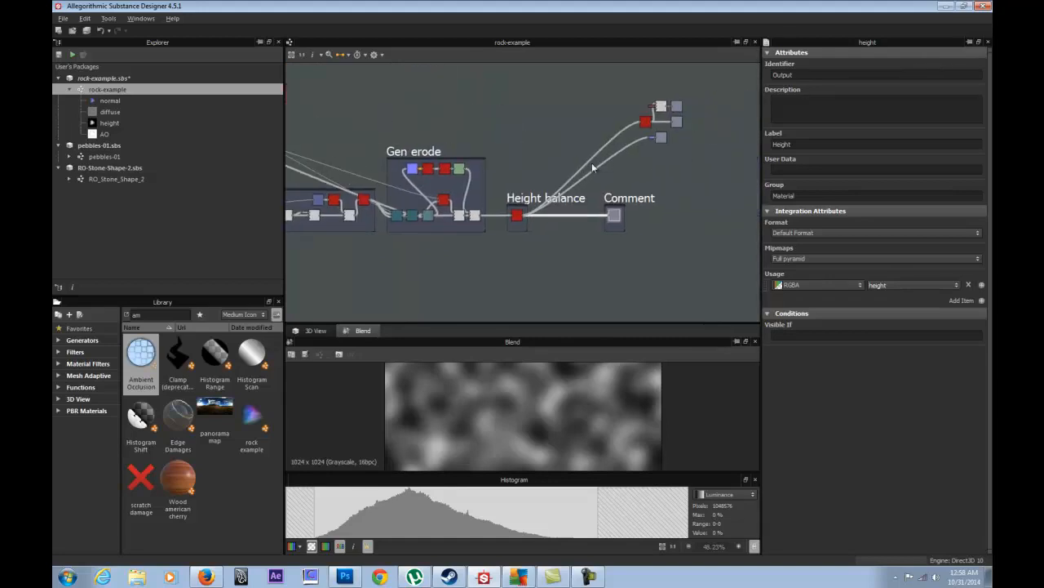
left_click(697, 166)
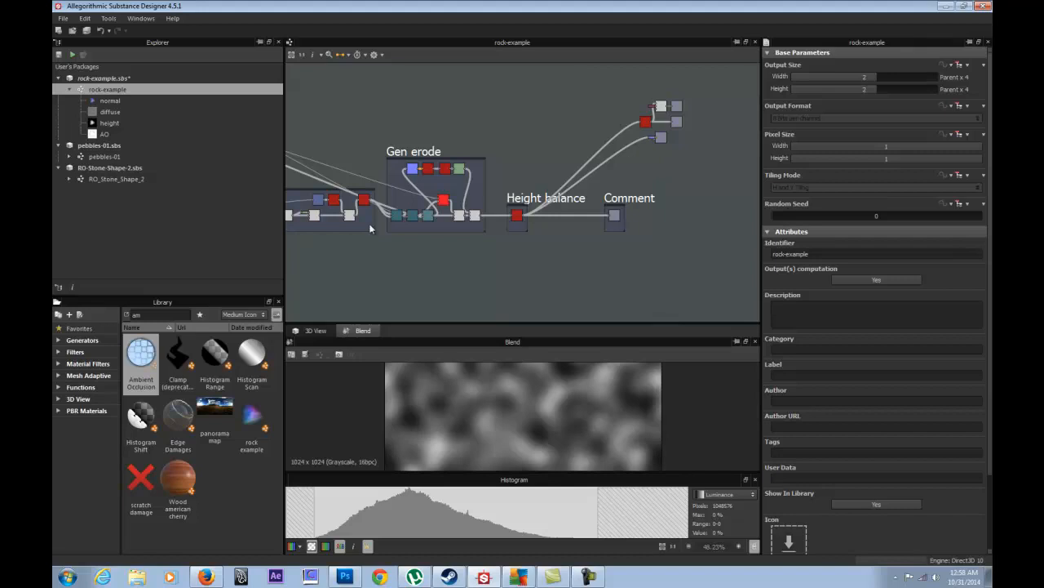
middle_click_drag(381, 230, 543, 178)
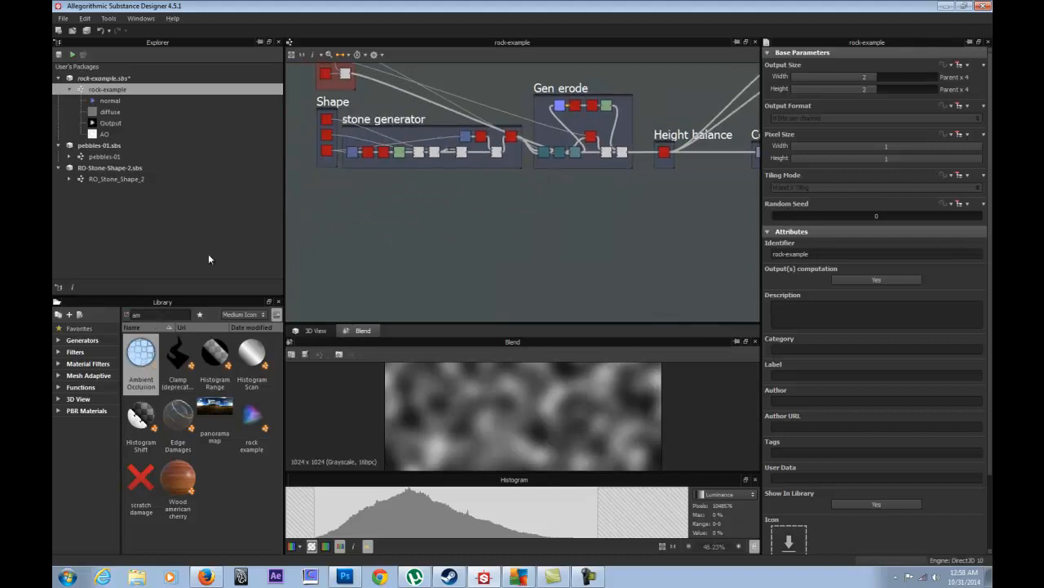
- Open RO_Stone_Shape_2 from pebbles-01 and review its label, author, author URL and Pattern tag
double_click(101, 157)
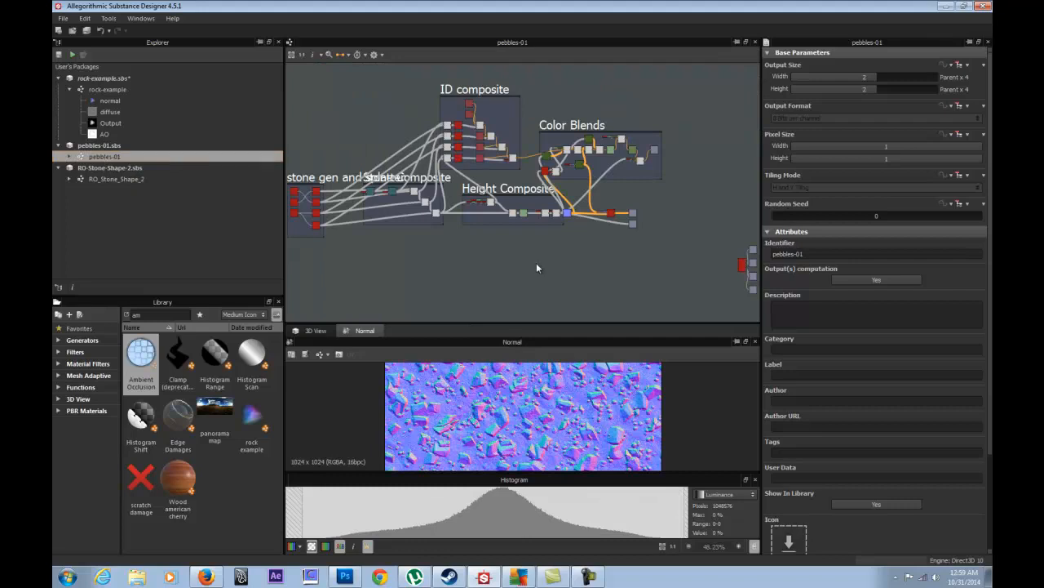
double_click(106, 180)
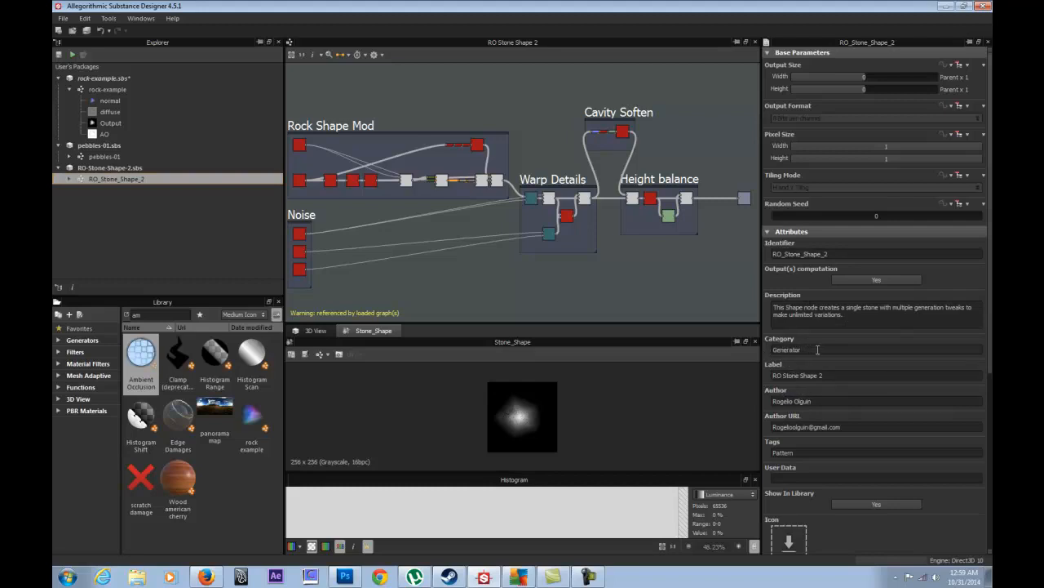
left_click(837, 376)
key("Tab")
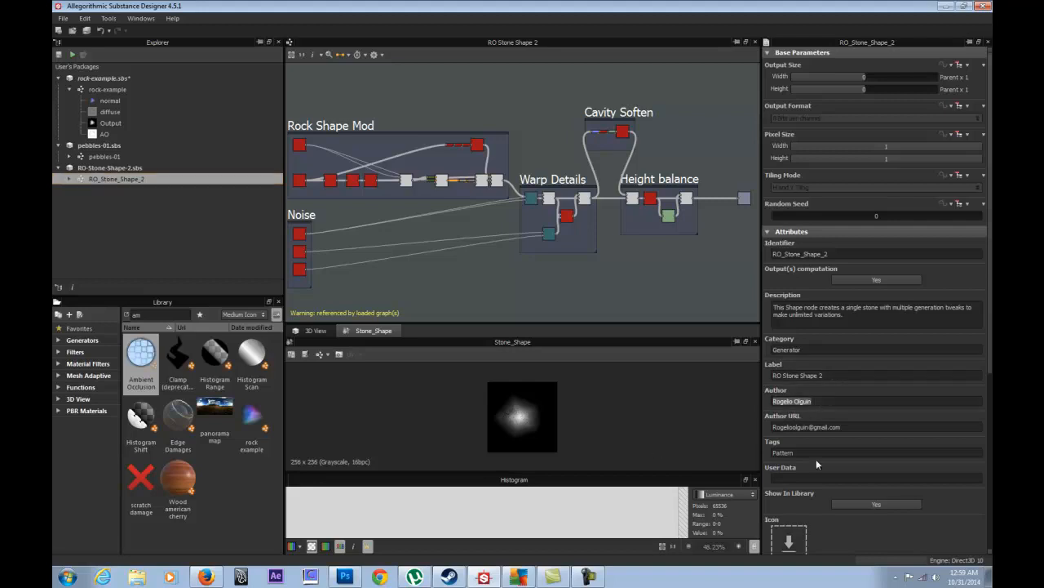
left_click(841, 429)
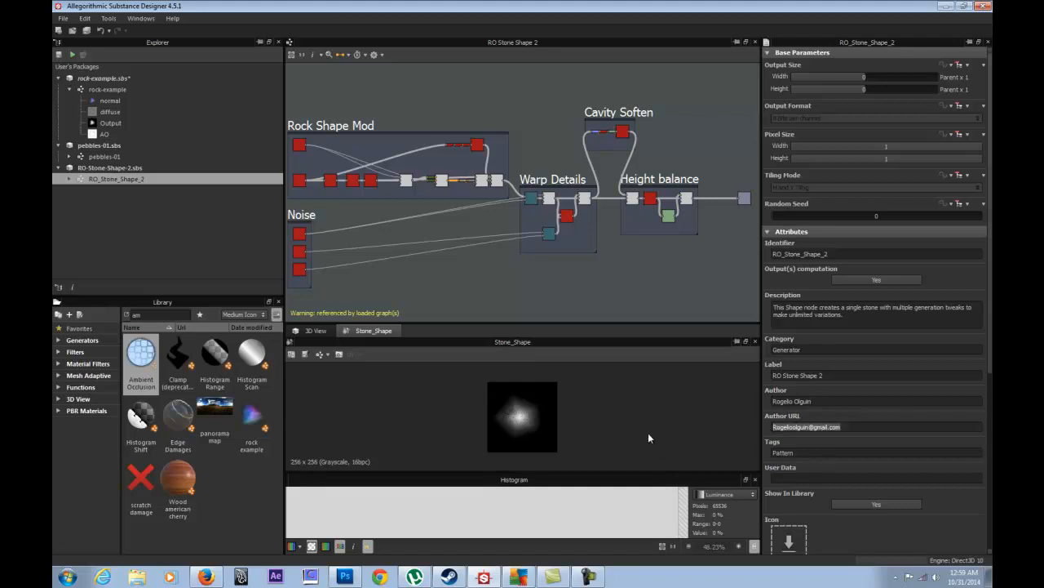
left_click(816, 450)
key("ctrl+c")
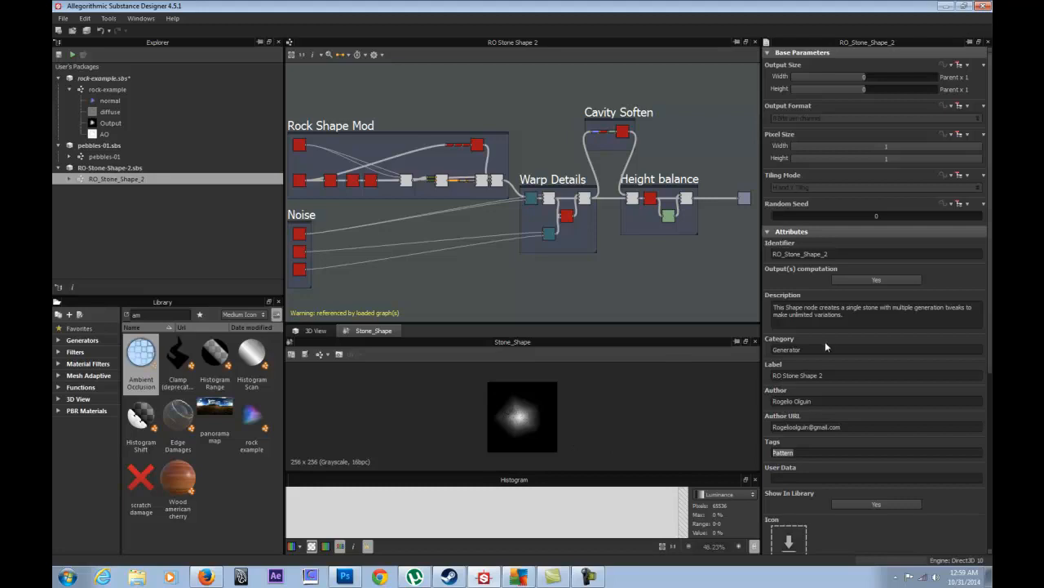
left_click(112, 89)
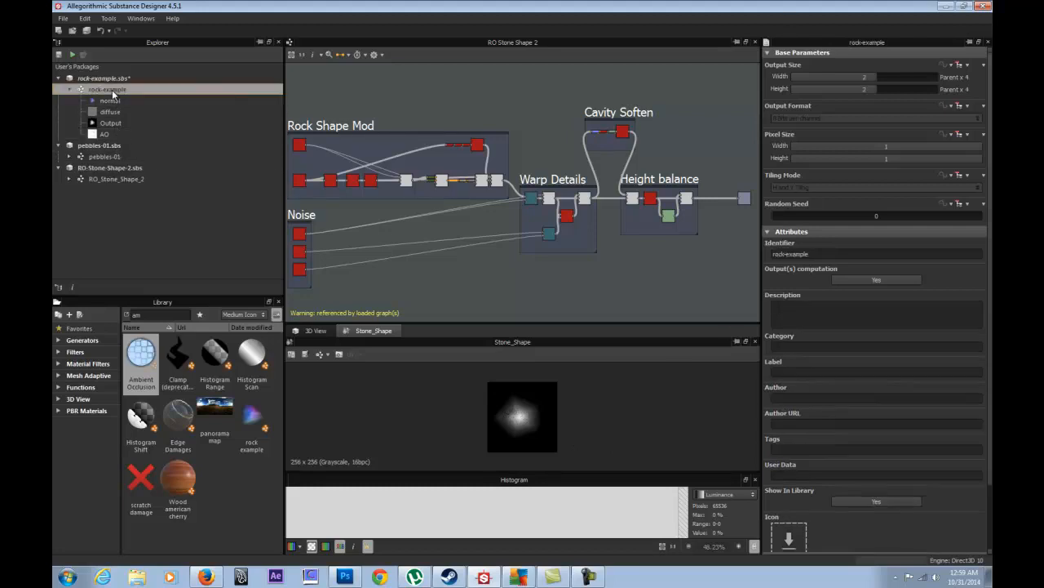
- Paste the 'Pattern' tag into the rock-example graph's Tags field
double_click(112, 90)
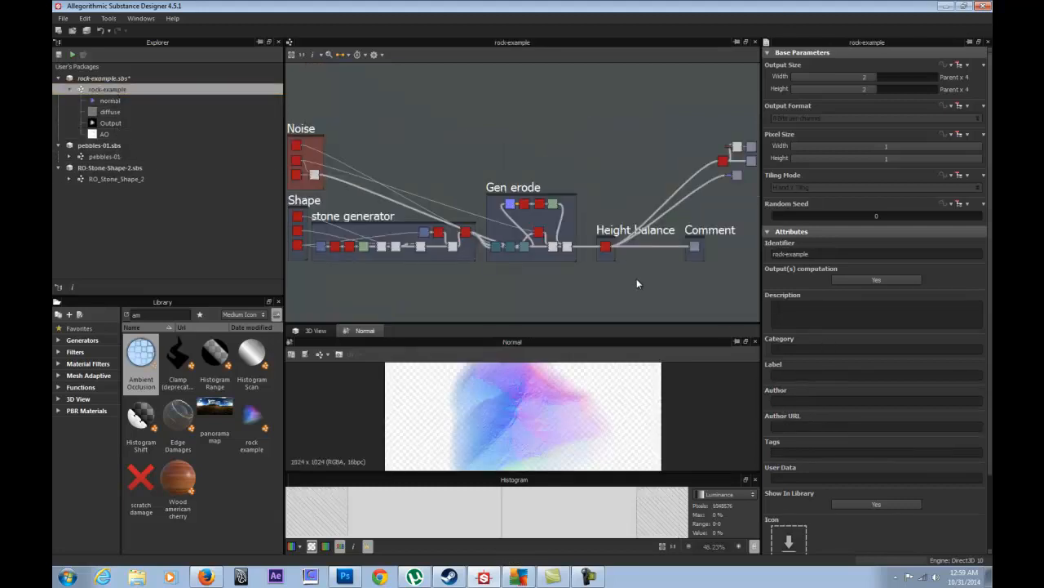
left_click(781, 427)
key("ctrl+v")
left_click(796, 453)
key("ctrl+v")
- Enter the author's e-mail in Author URL and the author's name in Author
double_click(798, 427)
left_click(784, 401)
type("rogelio")
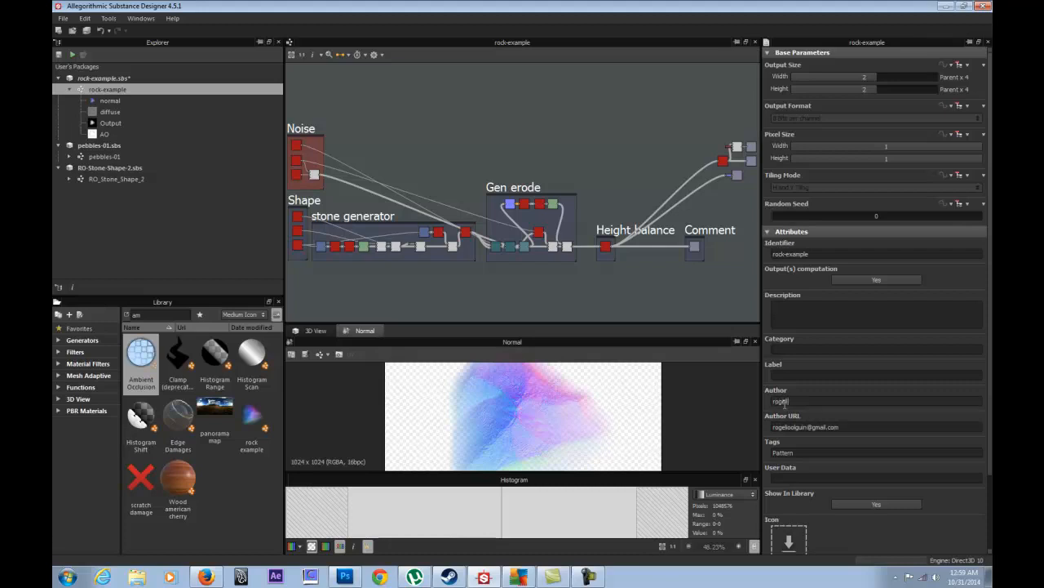
key("BackSpace")
key("BackSpace")
key("BackSpace")
key("BackSpace")
key("BackSpace")
type("Rogelio O")
- Write the 'Stone generator example creates…' description and set the label to 'rock example'
left_click(786, 377)
type("Stone")
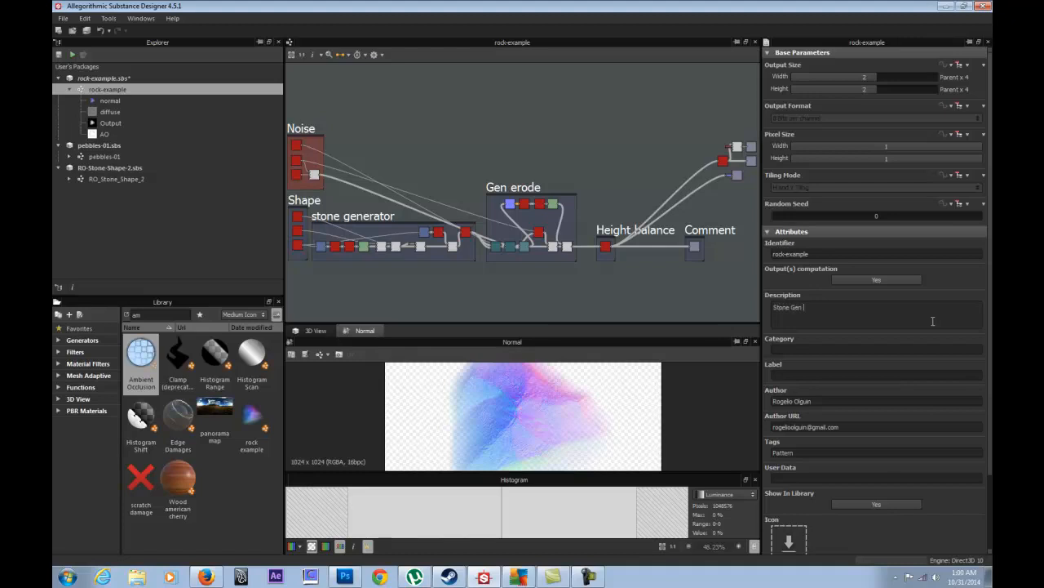
type(" generator example creates inf")
type("init stones.")
left_click_drag(813, 255, 772, 255)
key("ctrl+c")
left_click(812, 374)
key("ctrl+v")
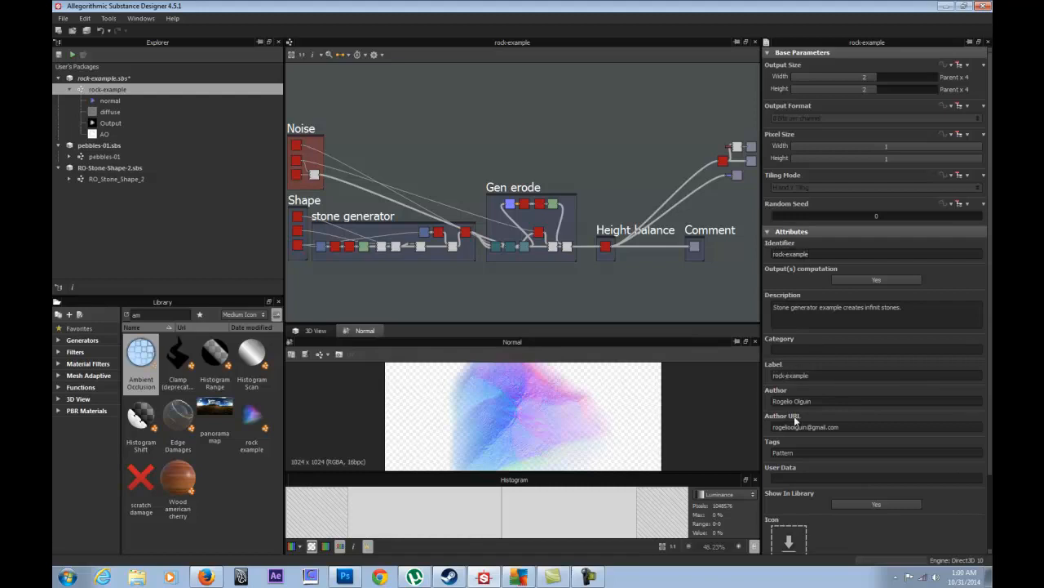
key("BackSpace")
- Set the graph's Category to 'Generator'
left_click(809, 350)
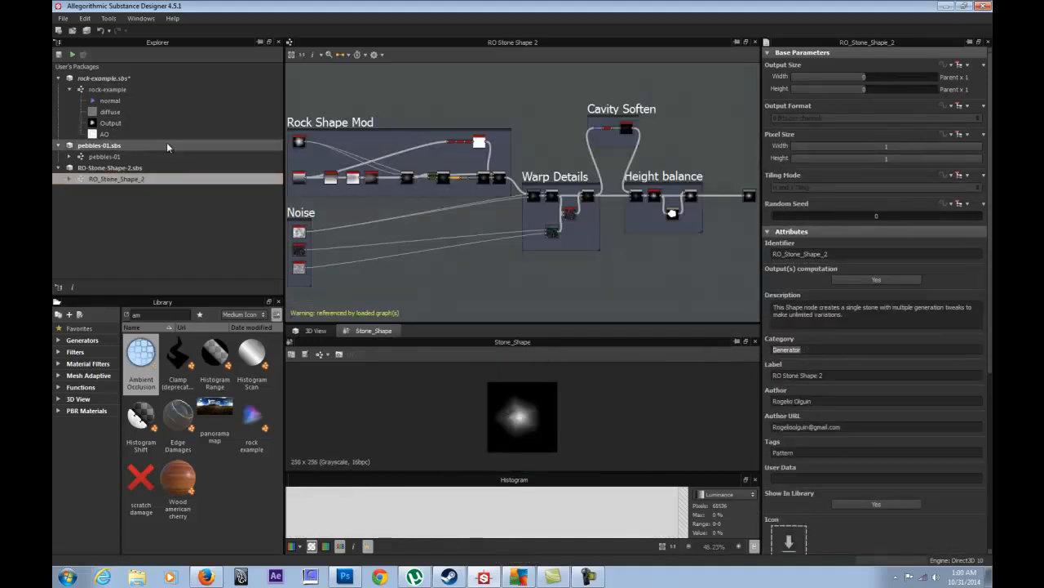
double_click(108, 89)
left_click(784, 349)
type("Generator")
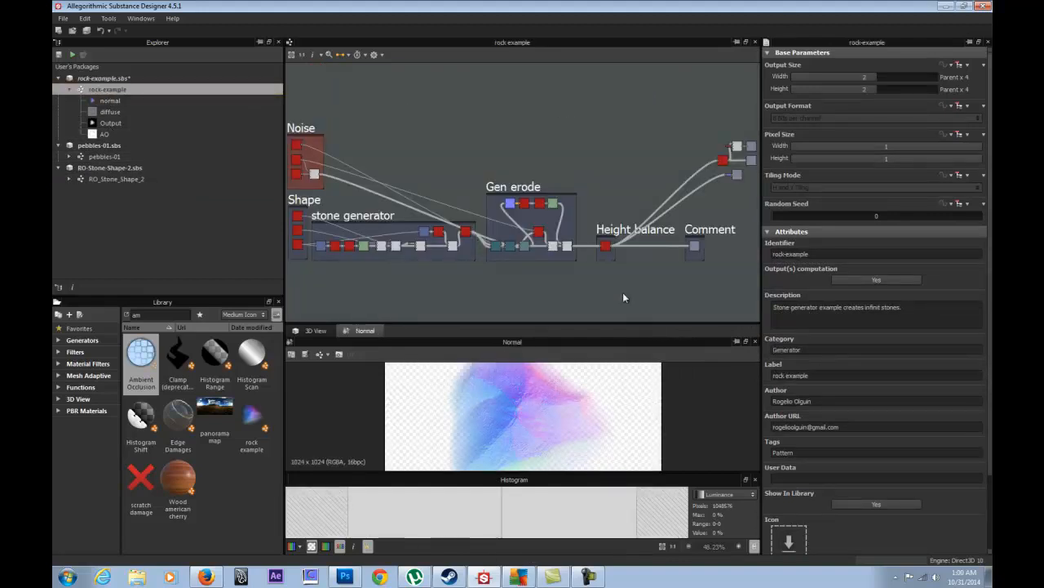
left_click(126, 78)
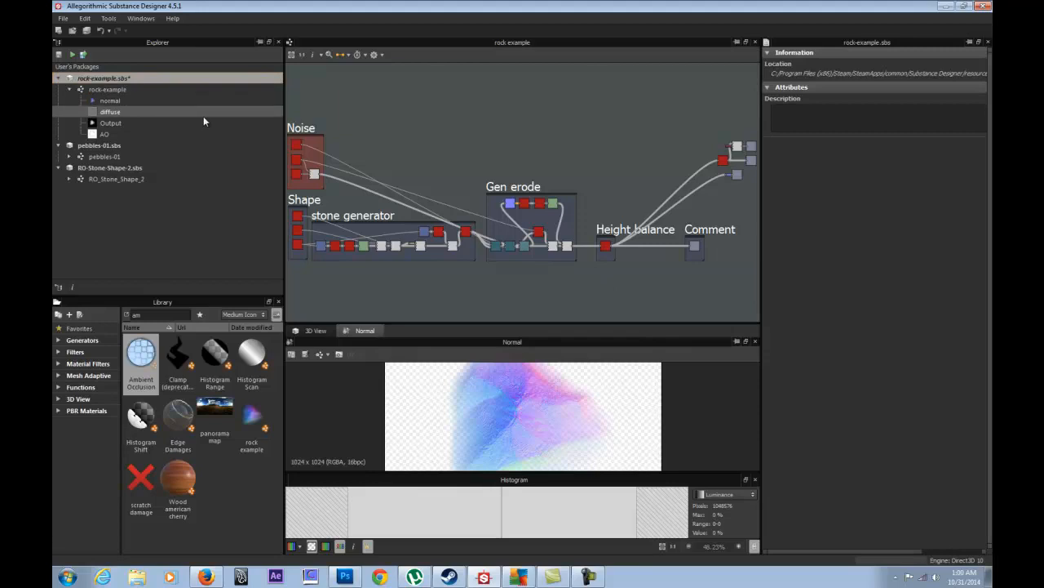
- Search the Library for 'rock', then 'stone', checking the rock-example graph's attributes in between
left_click_drag(149, 315, 67, 305)
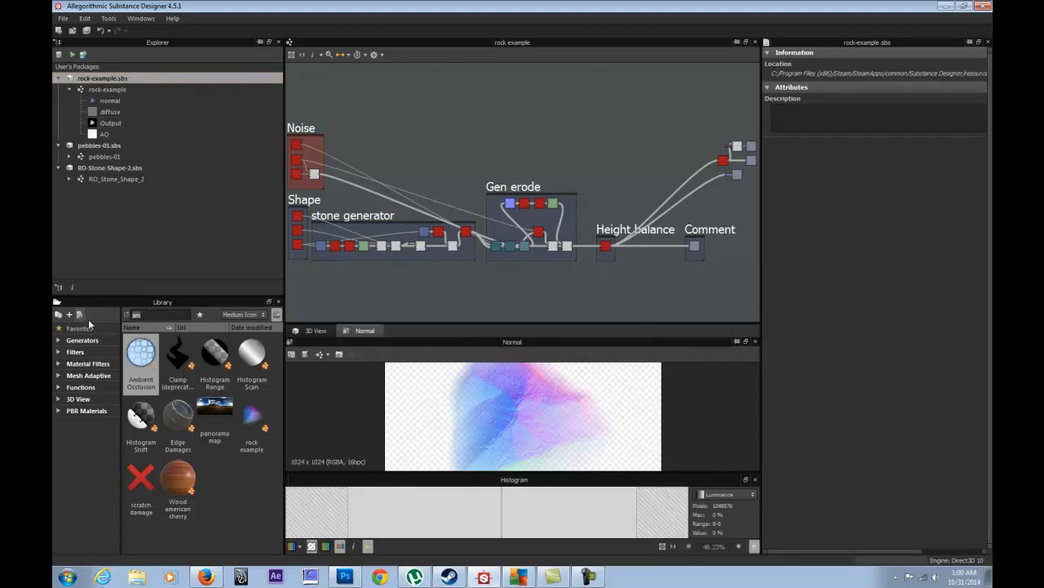
type("rock")
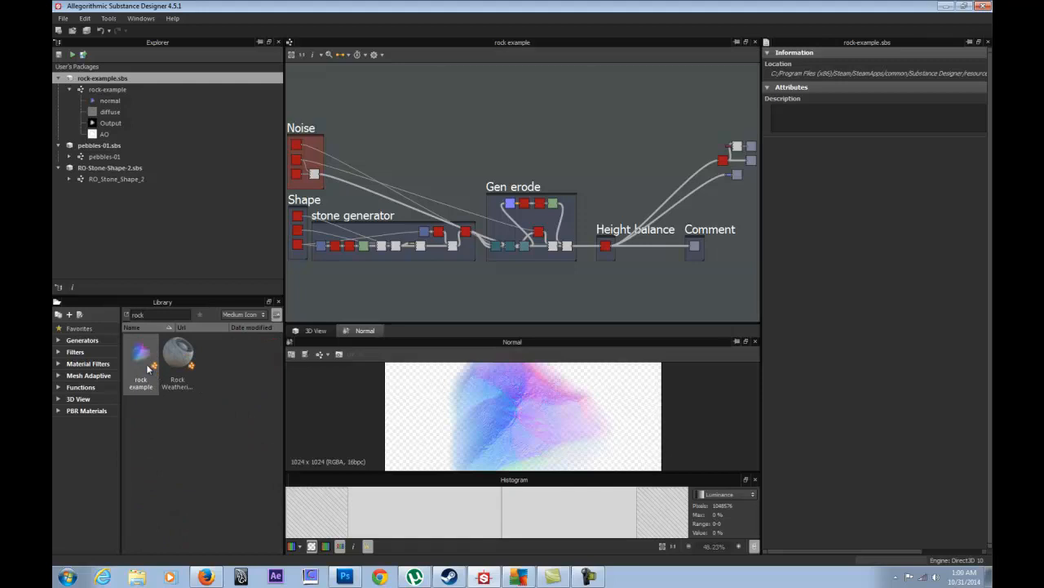
mouse_move(148, 369)
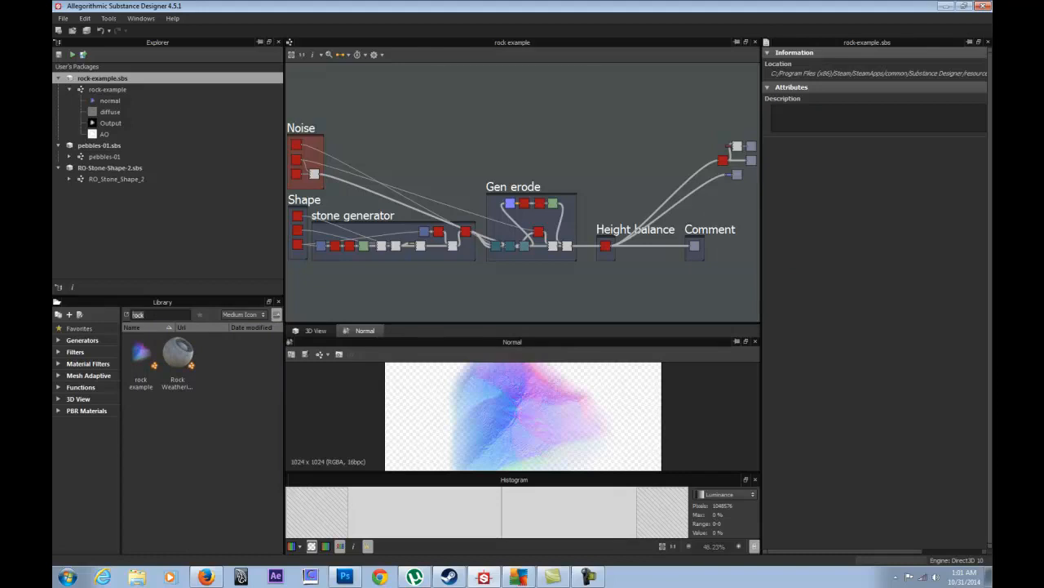
type("stone")
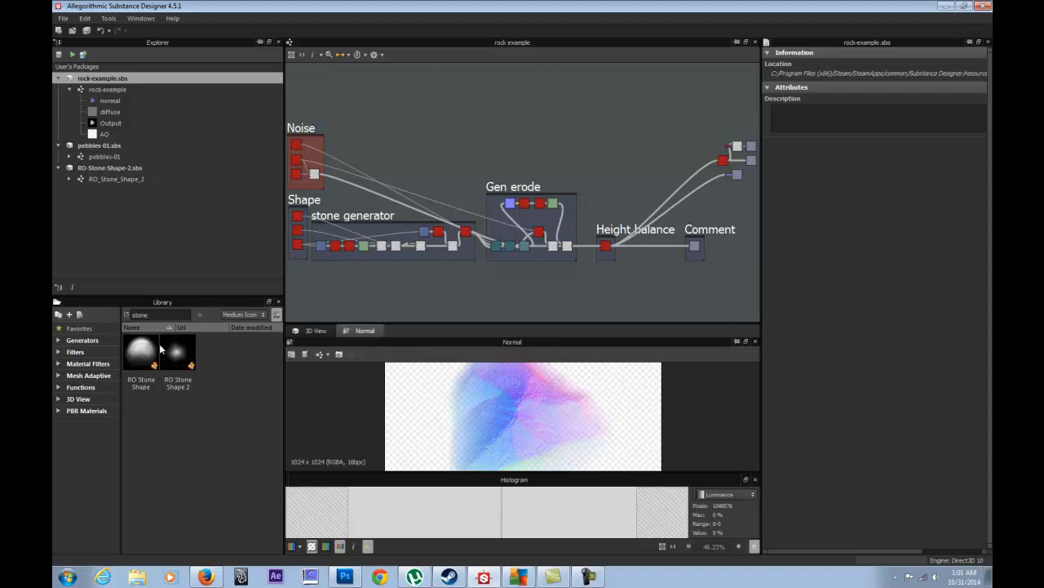
left_click(86, 88)
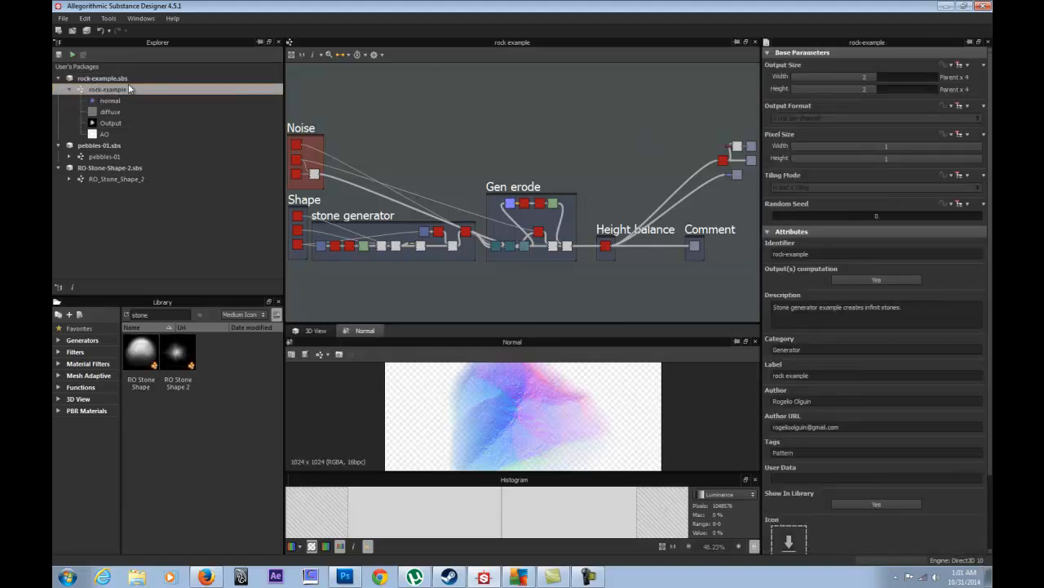
key("ctrl+a")
type("stone")
left_click(140, 19)
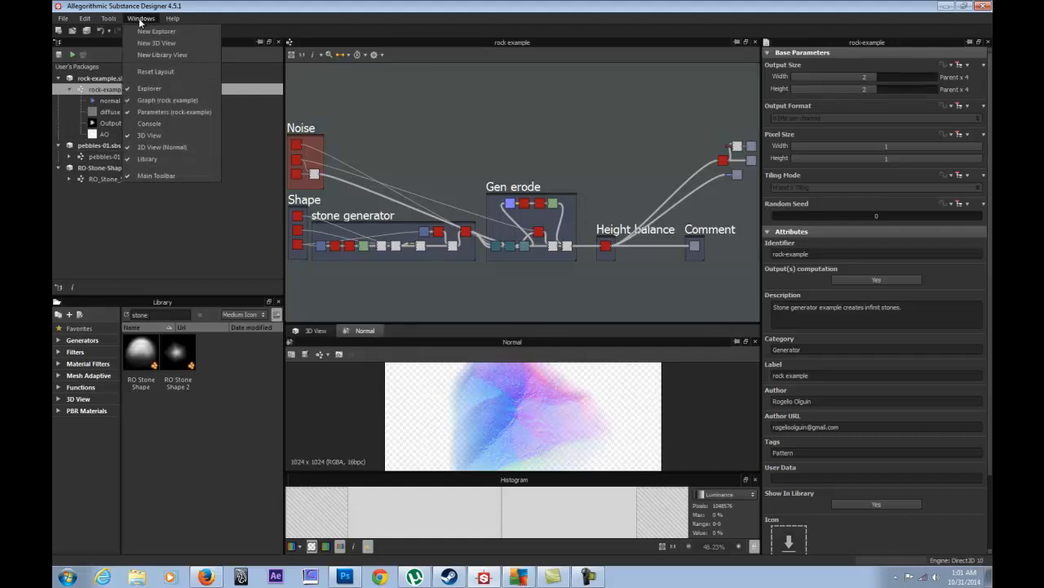
mouse_move(115, 24)
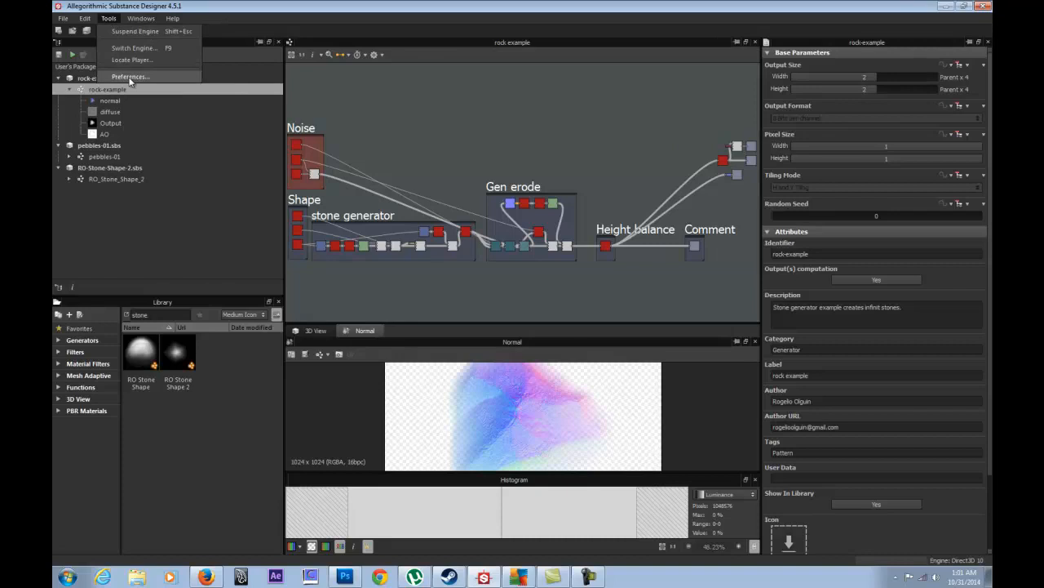
left_click(130, 77)
left_click(266, 167)
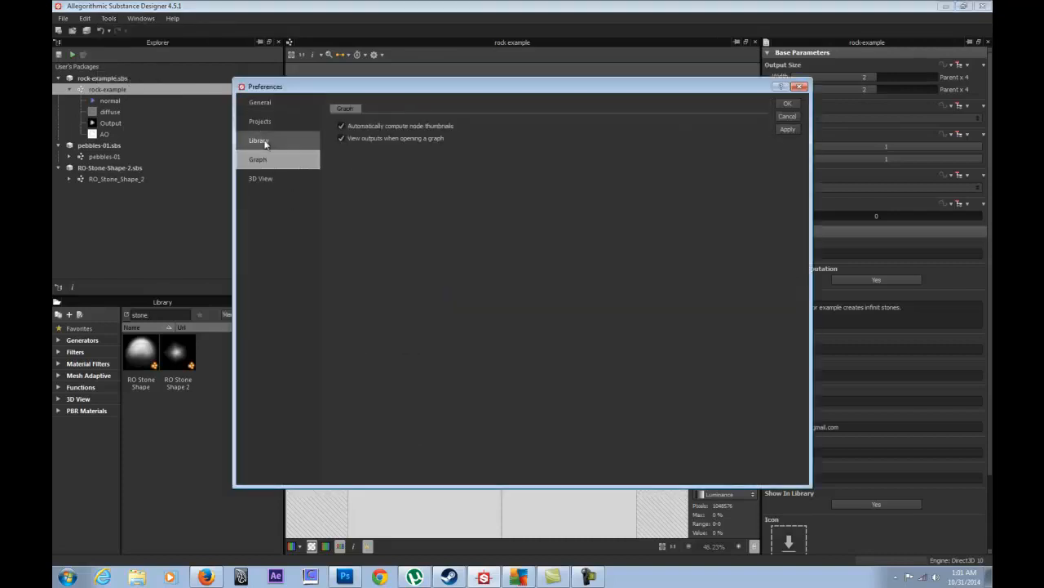
left_click(261, 124)
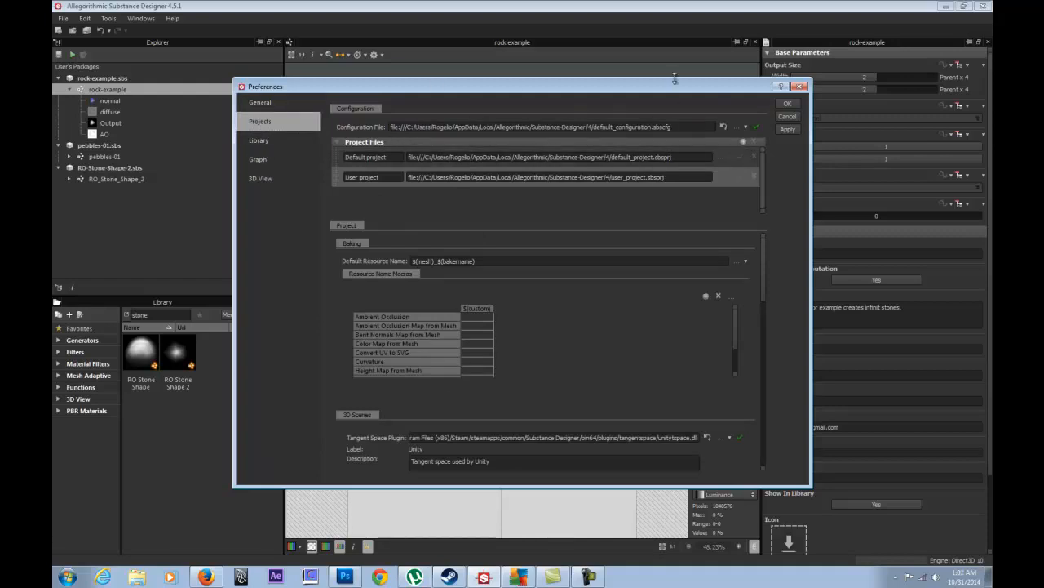
left_click(801, 87)
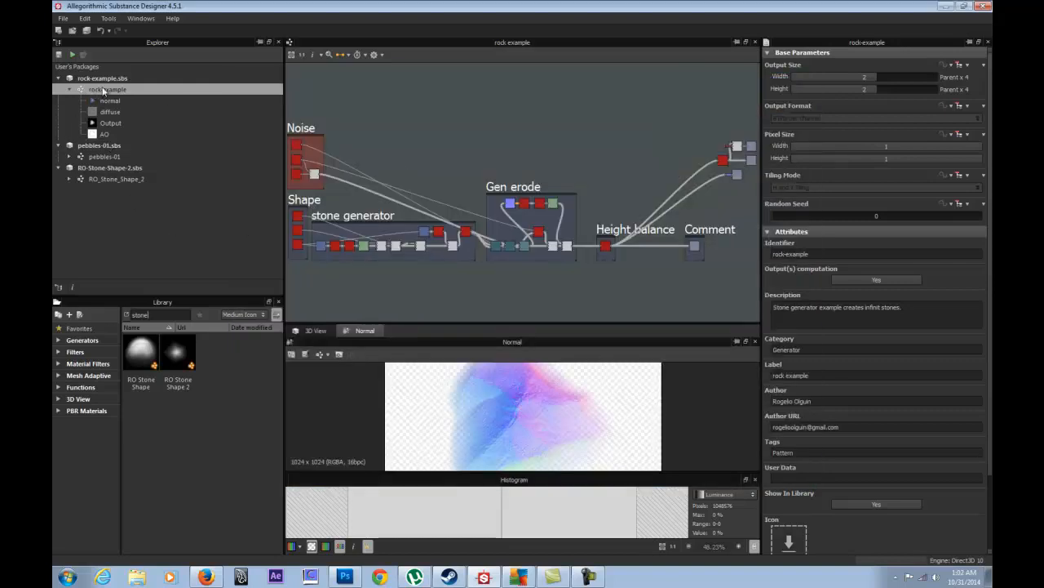
- Zoom onto the Shape group and select its top paraboloid Shape node to preview its 1024x1024 output
middle_click_drag(654, 201, 482, 158)
middle_click_drag(446, 187, 448, 272)
scroll(588, 271, "up", 2)
scroll(435, 272, "down", 2)
middle_click_drag(532, 239, 481, 207)
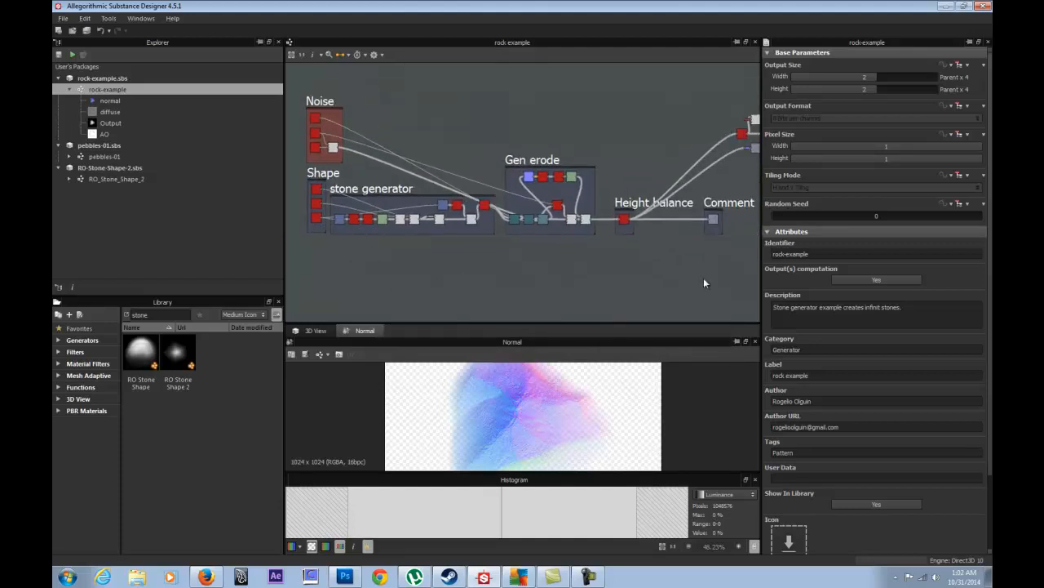
middle_click_drag(456, 257, 645, 260)
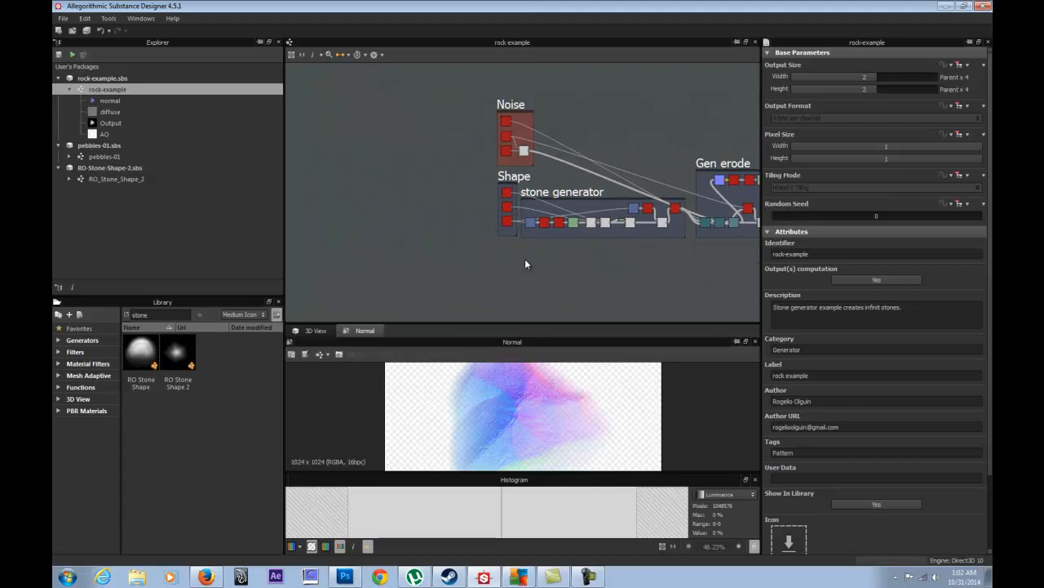
scroll(525, 259, "up", 2)
middle_click_drag(417, 198, 388, 259)
scroll(389, 259, "up", 2)
middle_click_drag(455, 238, 383, 208)
left_click(454, 171)
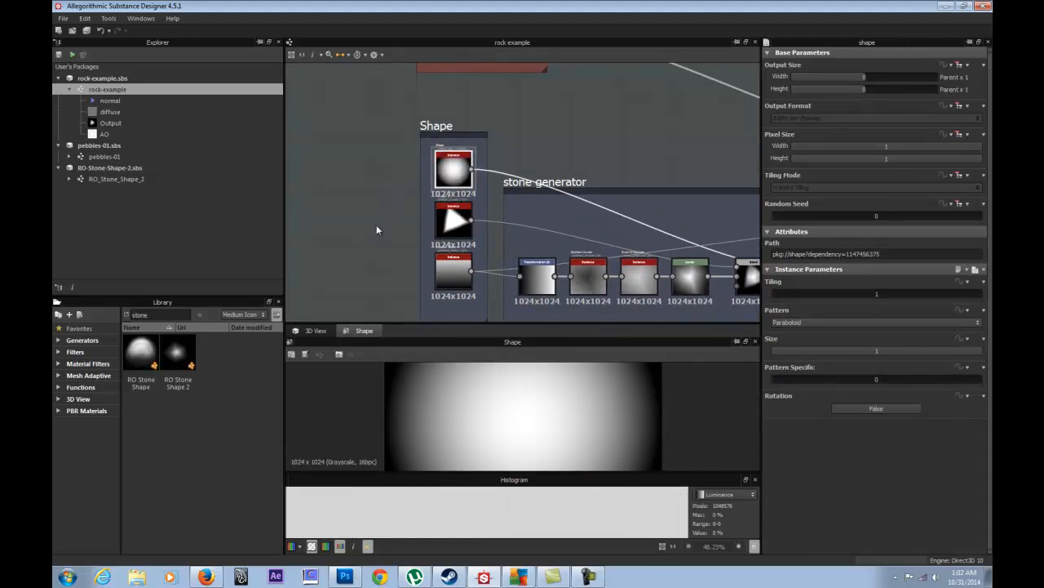
left_click(577, 180)
double_click(804, 101)
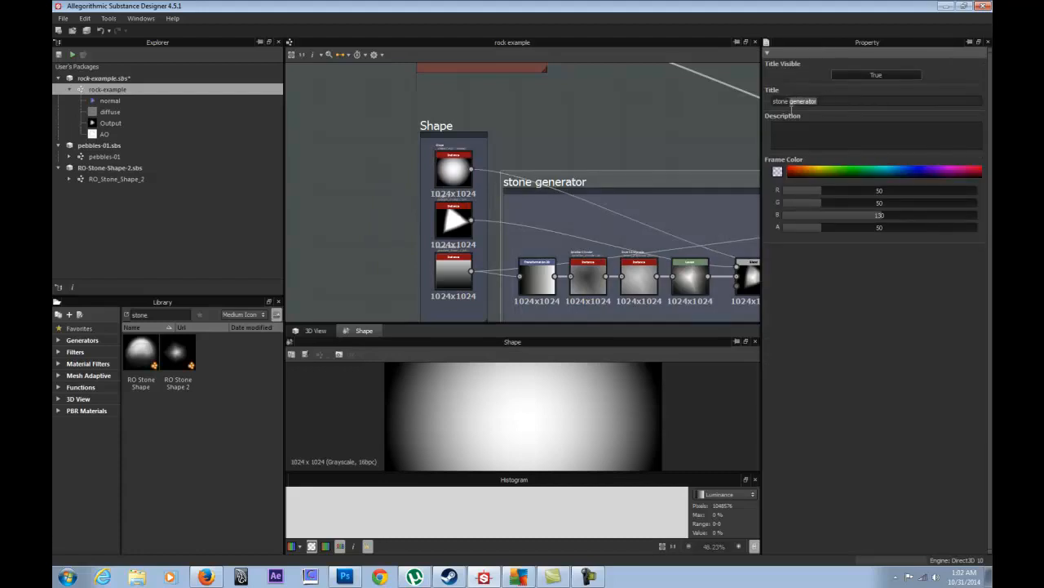
left_click(452, 167)
right_click(451, 168)
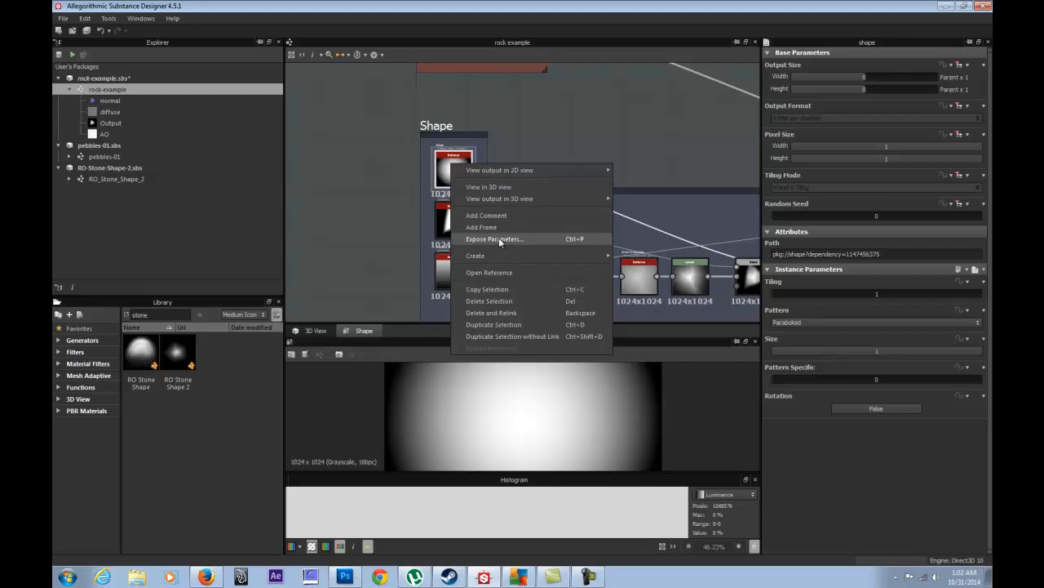
left_click(477, 121)
left_click(449, 174)
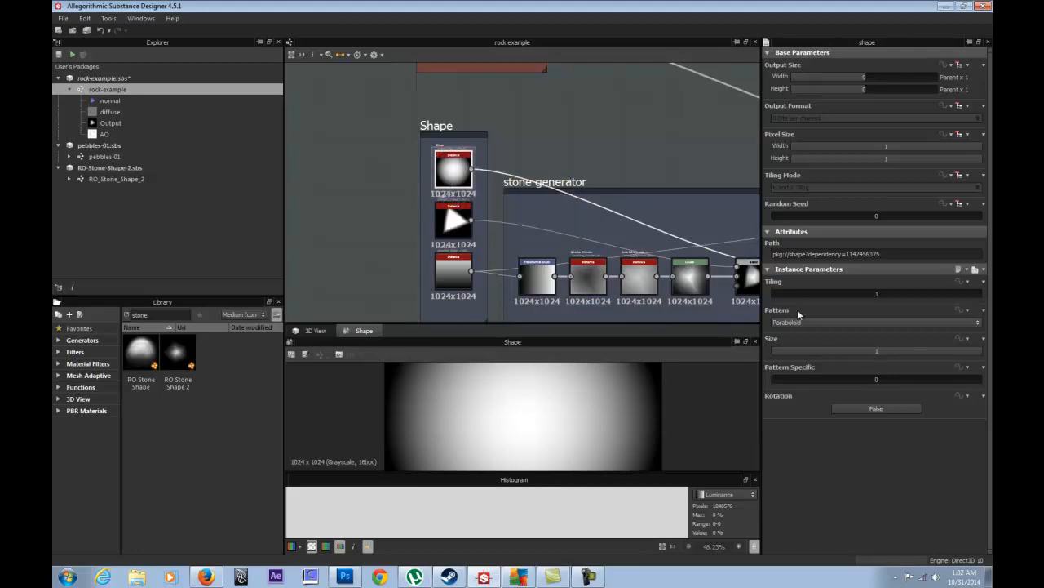
- Preview the rock in 3D while trying the Bell, Gaussian, Thorn, Pyramid and Brick Shape patterns
left_click(315, 330)
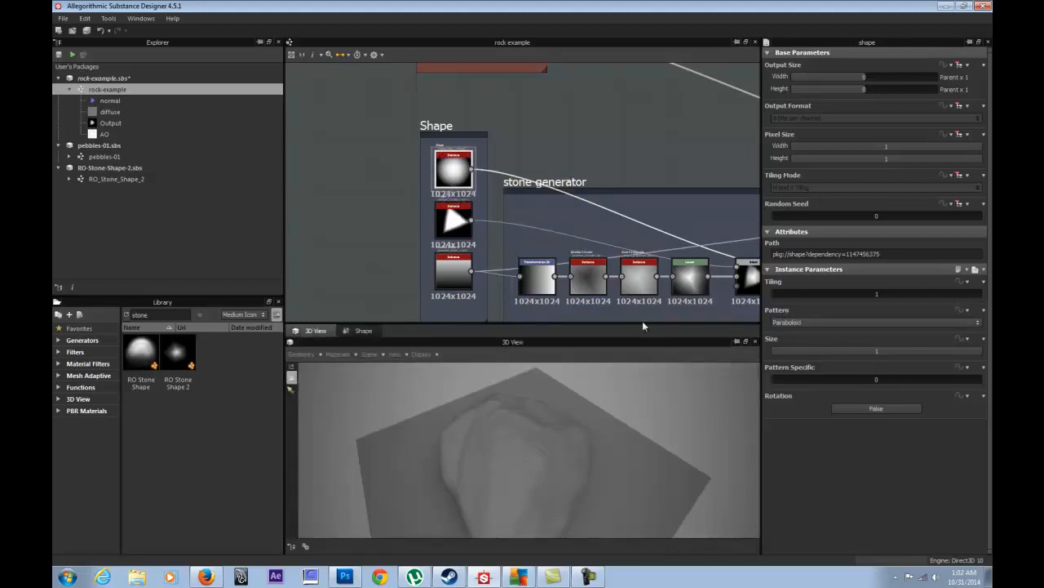
mouse_move(489, 412)
left_mouse_down()
mouse_move(440, 414)
mouse_move(510, 417)
mouse_move(464, 405)
mouse_move(478, 421)
left_mouse_up()
left_click(817, 324)
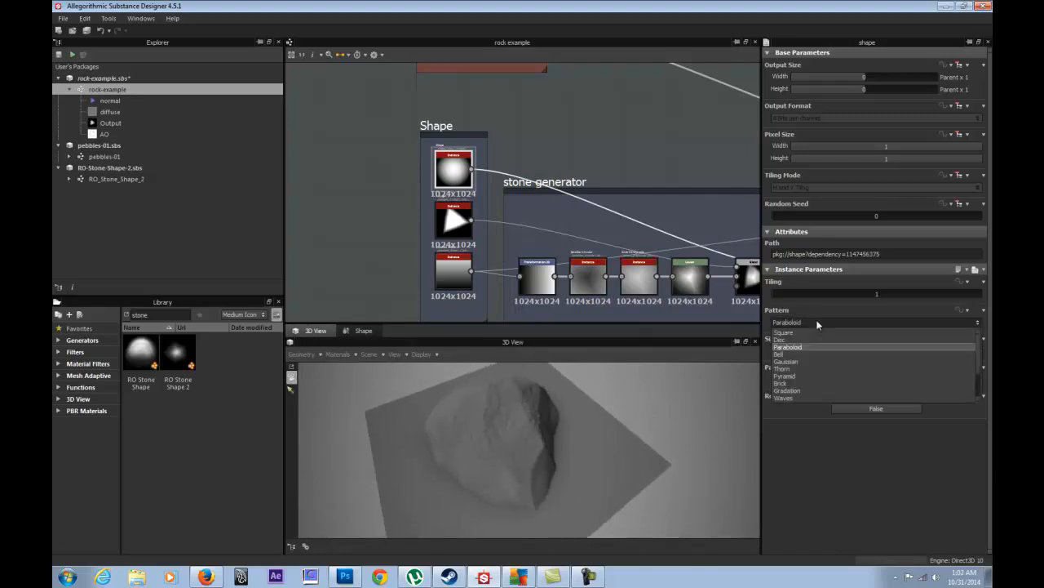
left_click(803, 353)
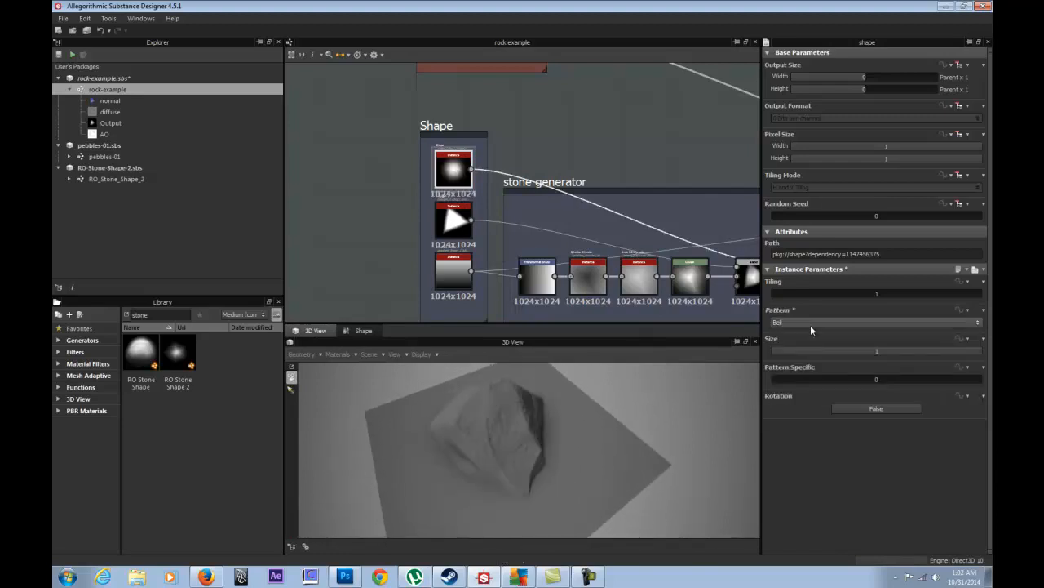
left_click(810, 323)
left_click(803, 359)
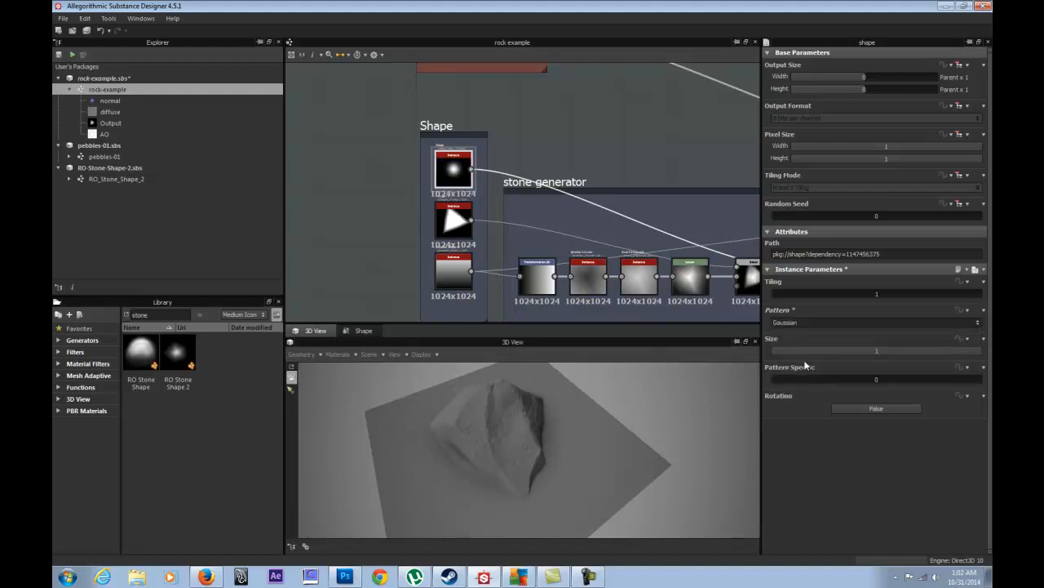
left_click(811, 324)
left_click(800, 367)
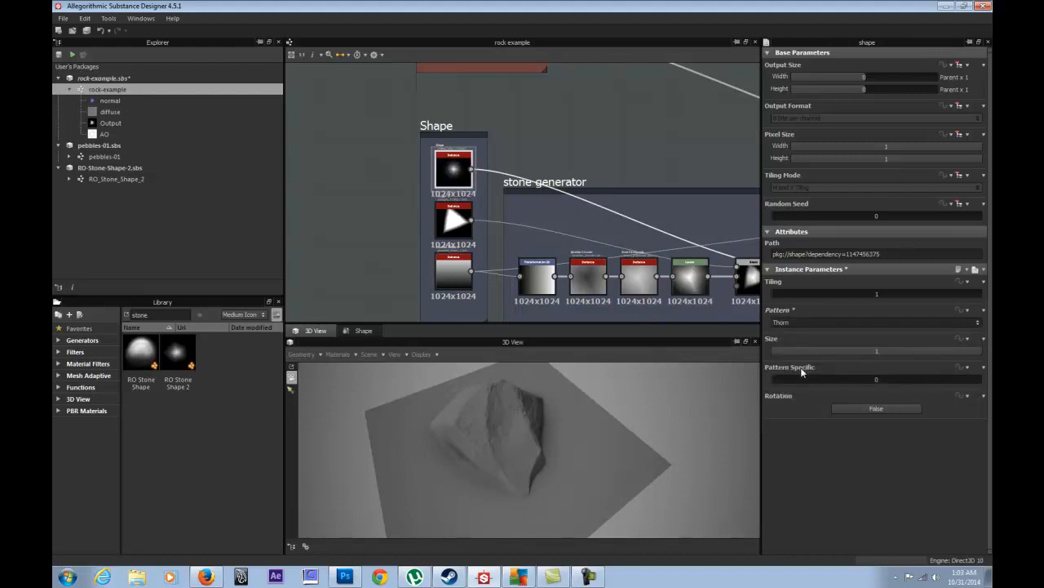
left_click(804, 323)
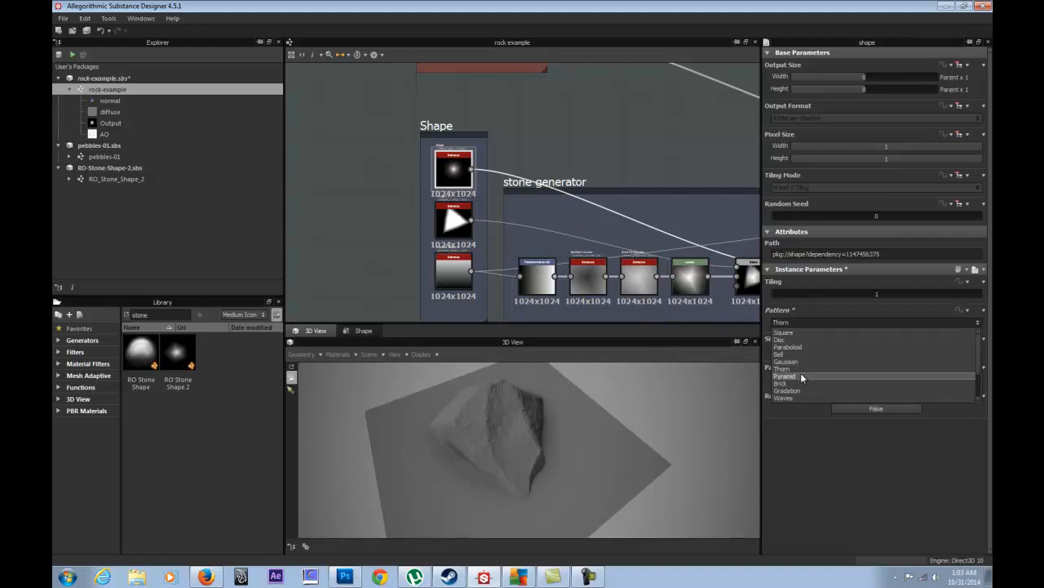
left_click(800, 372)
left_click_drag(583, 428, 389, 446)
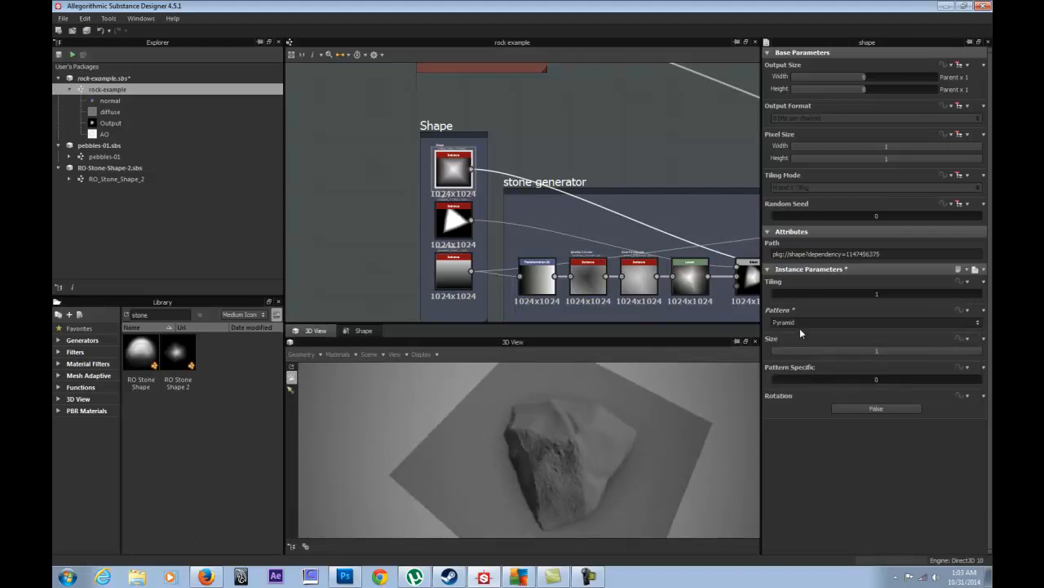
left_click(802, 322)
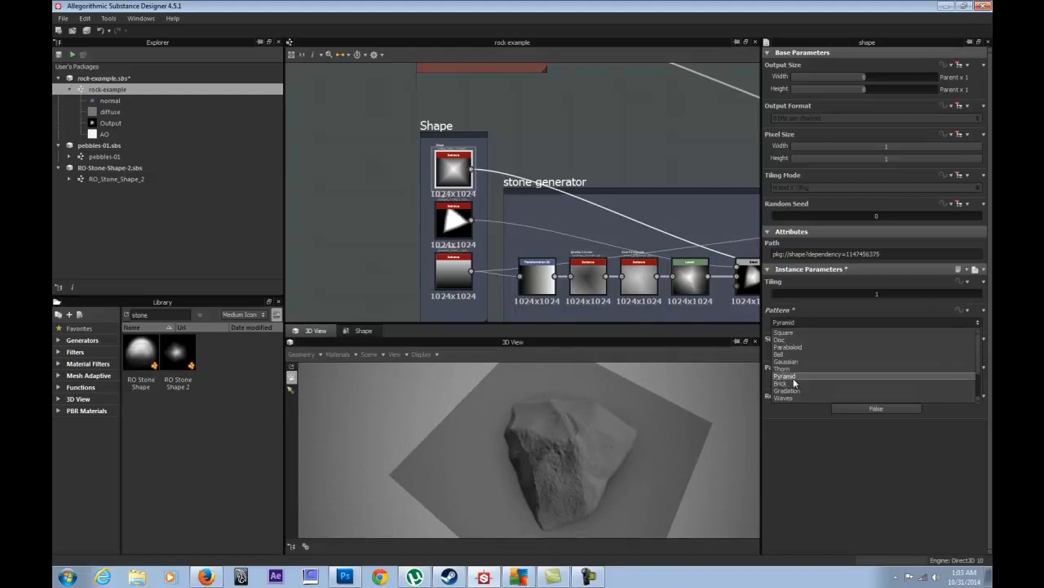
left_click(793, 377)
left_click(802, 322)
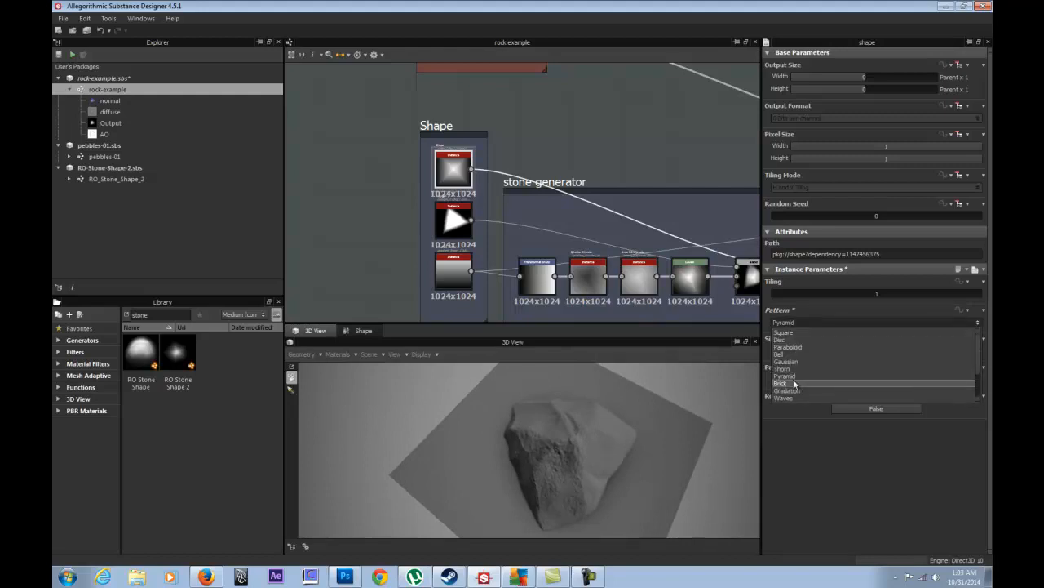
left_click(793, 384)
left_click_drag(440, 413, 530, 404)
- Try the Gradation, Waves, Disc, Paraboloid, Bell, Gaussian and Thorn patterns, ending back on Pyramid
left_click(800, 323)
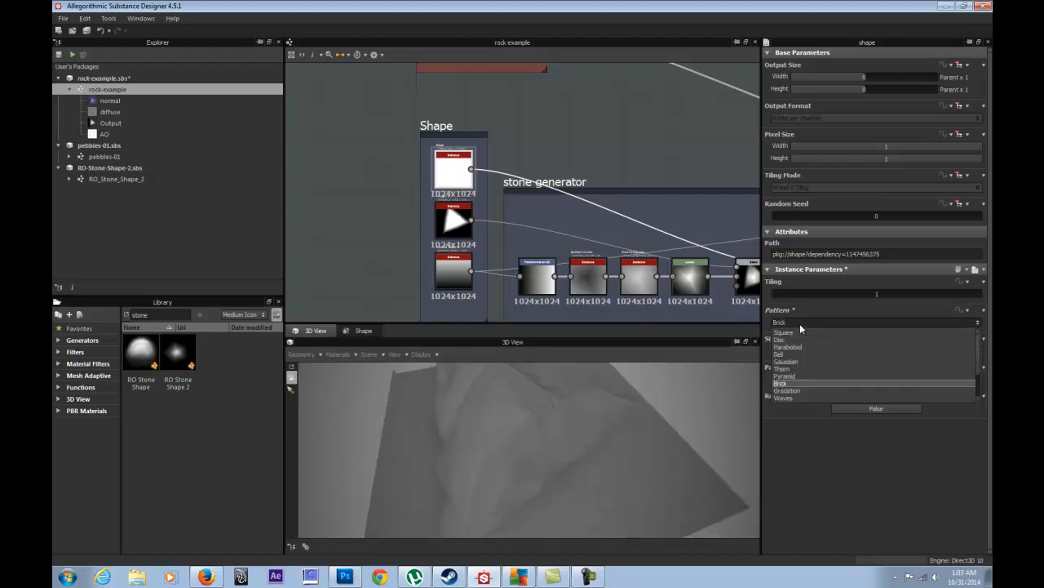
left_click(788, 390)
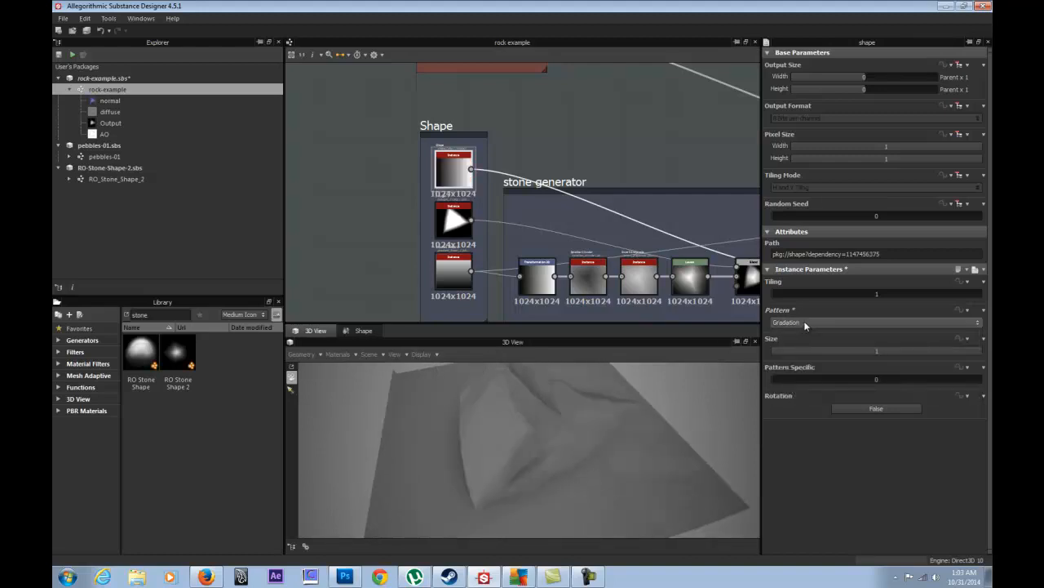
left_click(805, 324)
left_click(793, 393)
left_click_drag(717, 415, 467, 414)
left_click(804, 323)
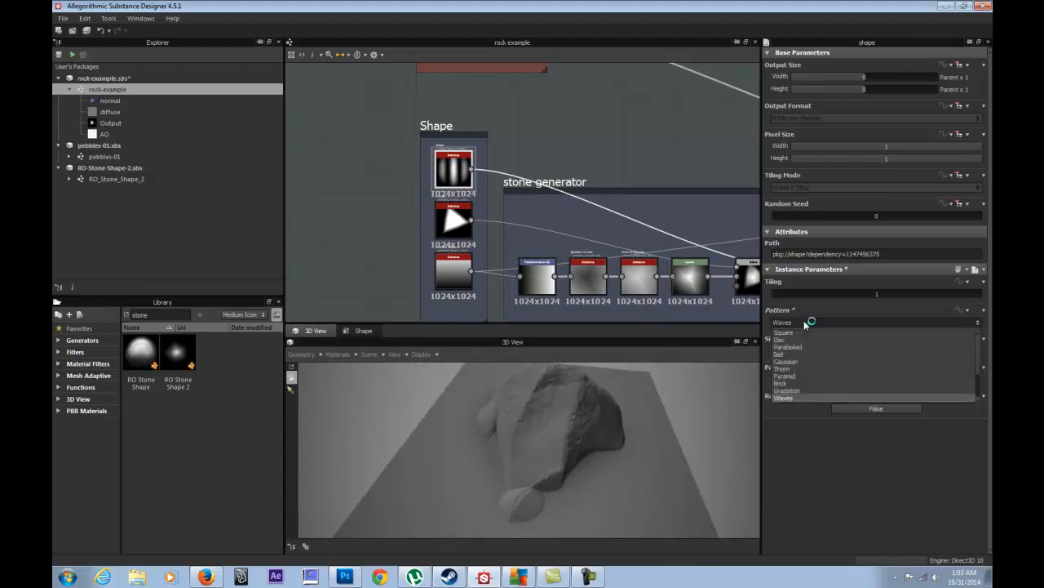
left_click(795, 339)
left_click(801, 324)
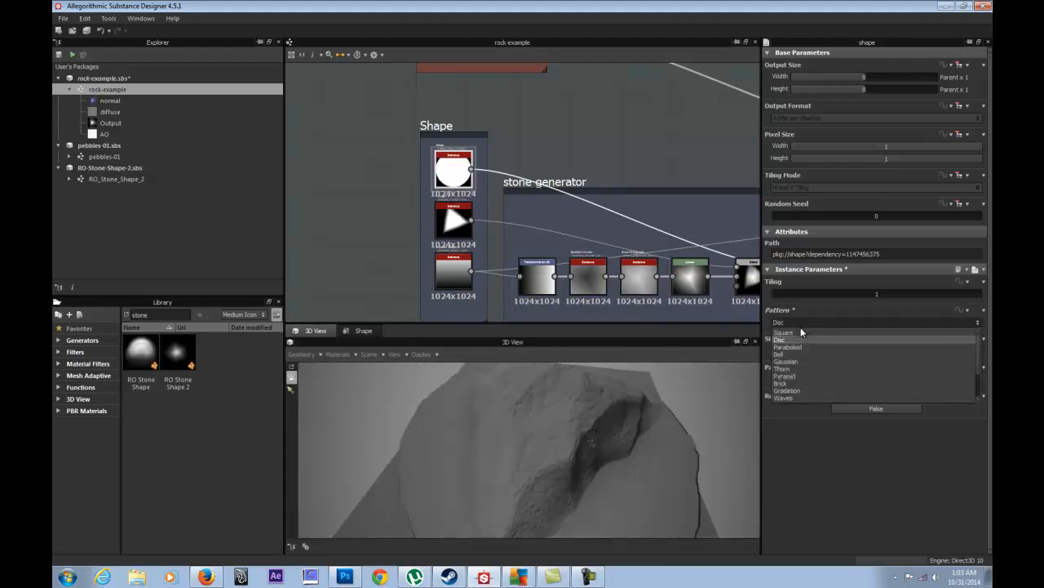
left_click(795, 346)
left_click(801, 322)
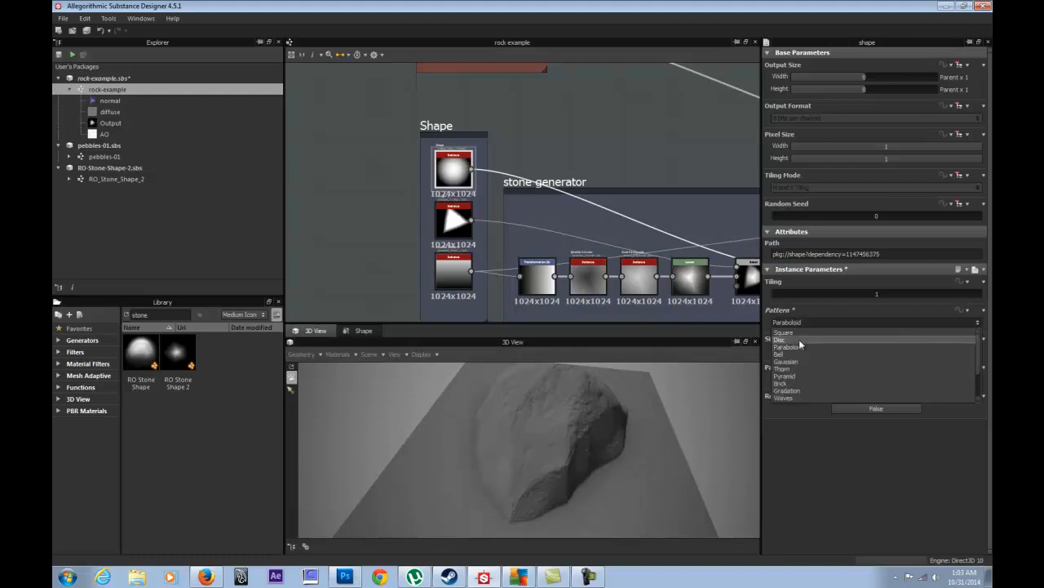
left_click(799, 353)
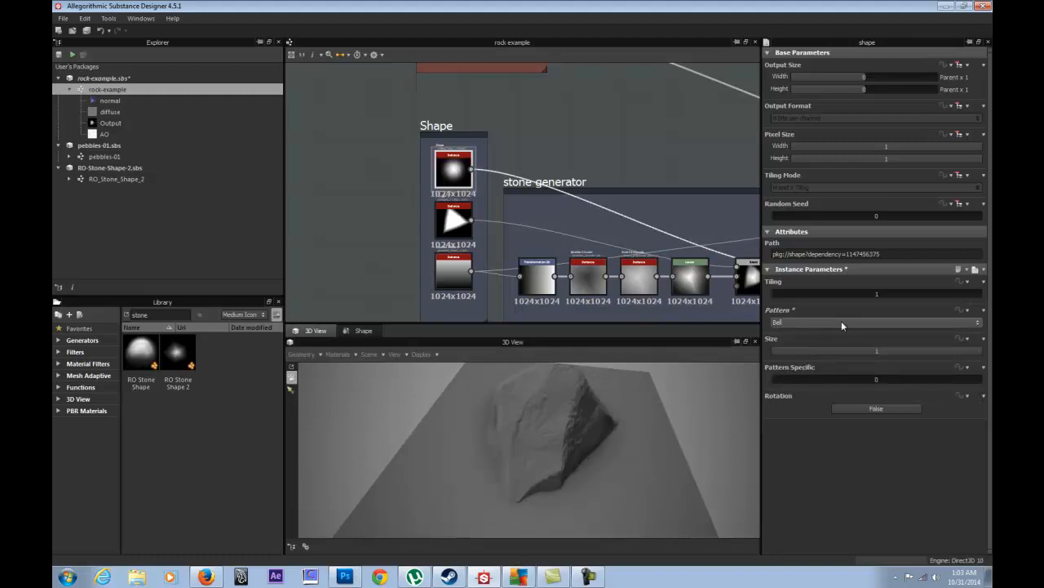
left_click(796, 322)
left_click(794, 350)
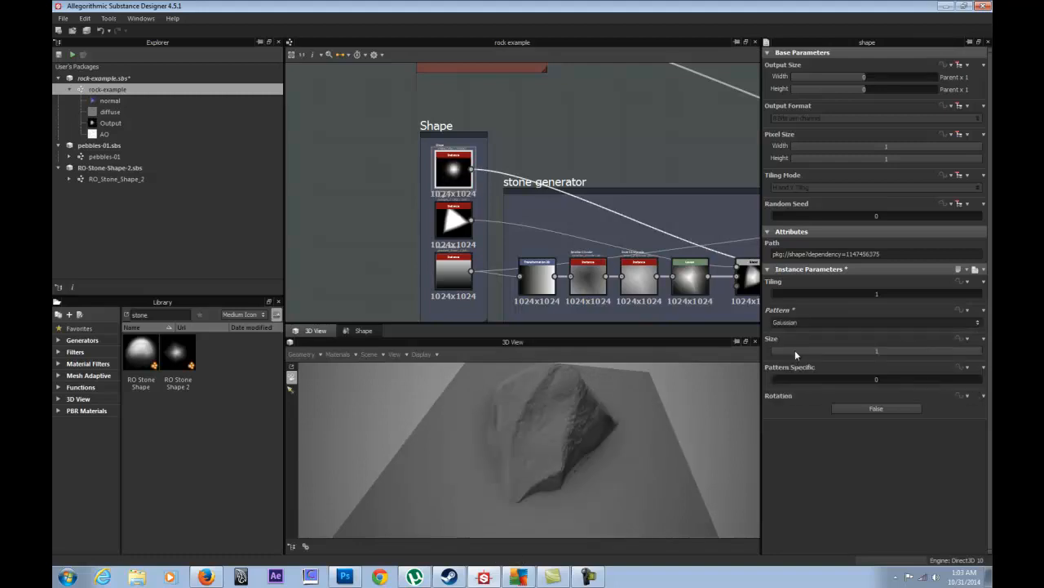
left_click(802, 324)
left_click(797, 366)
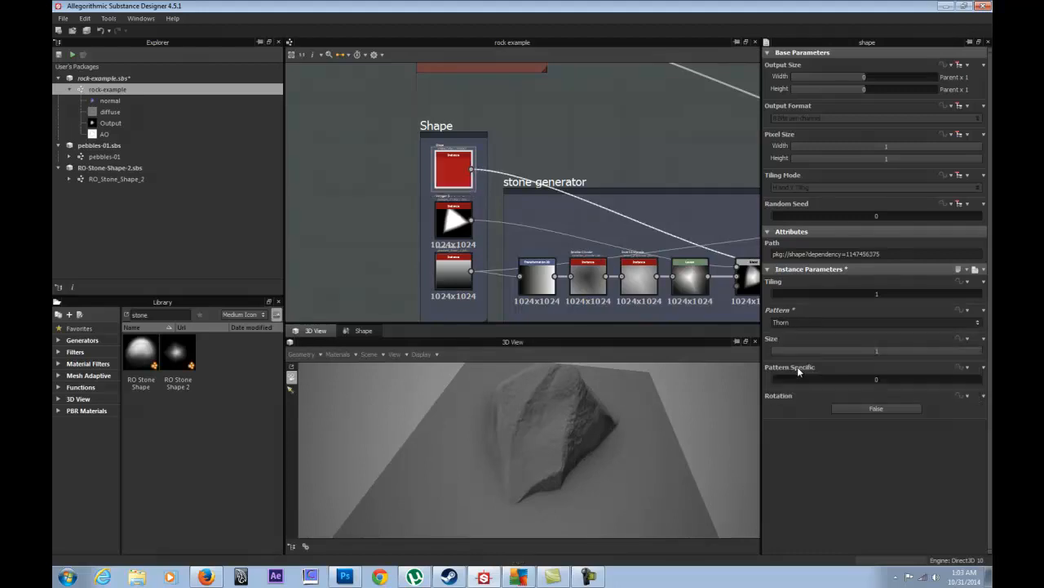
left_click(807, 325)
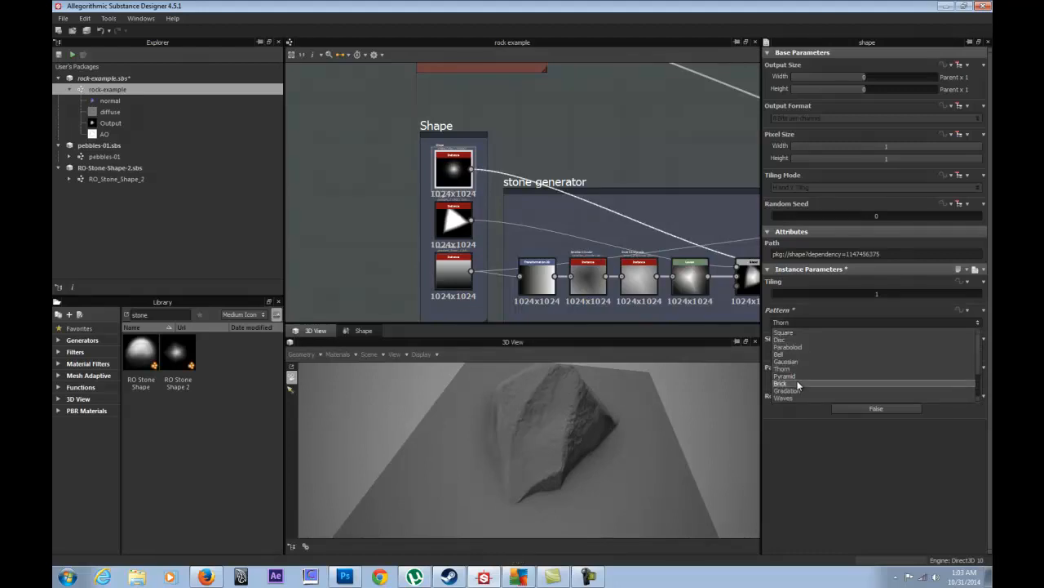
left_click(798, 377)
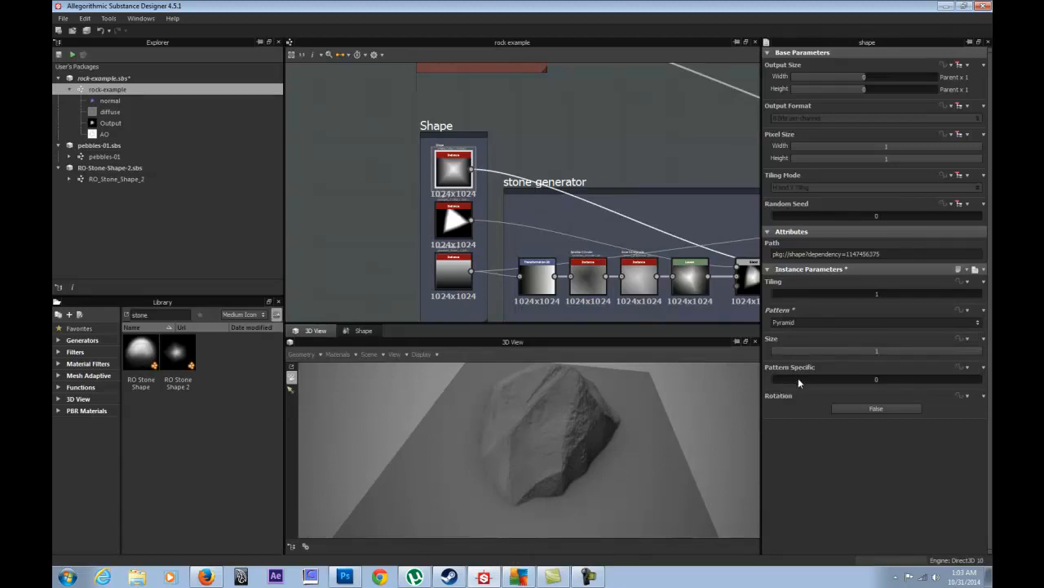
- Turn the Shape's Rotation off and set its pattern to Paraboloid for a rounder rock
left_click(854, 411)
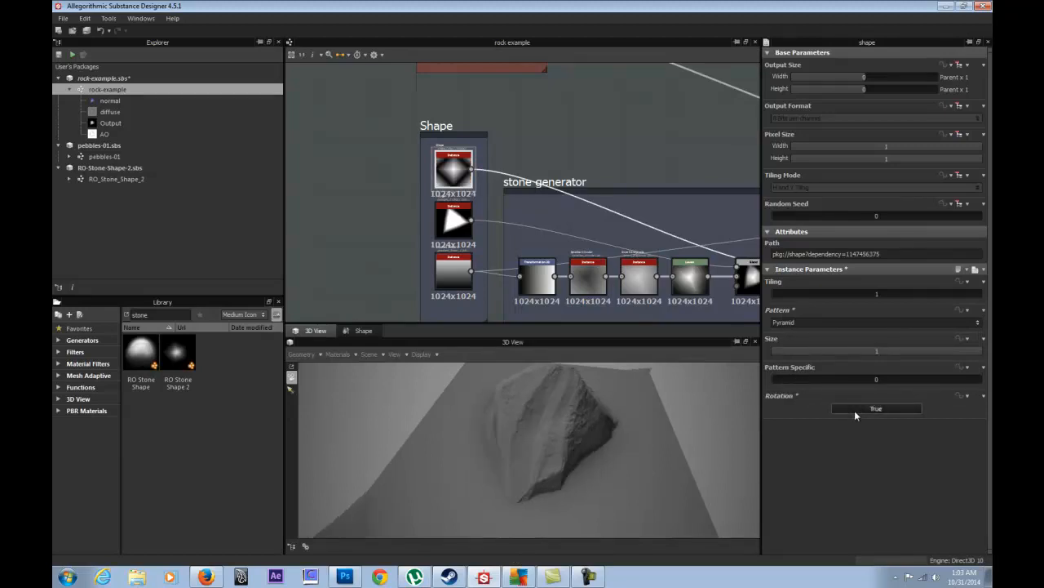
left_click(855, 412)
left_click(855, 409)
left_click_drag(586, 411, 332, 437)
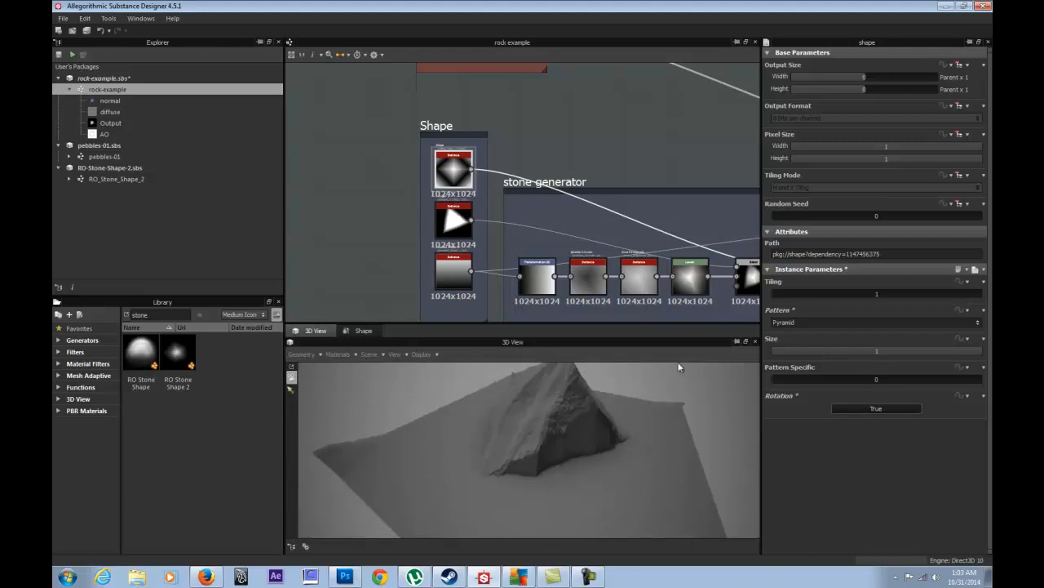
left_click(804, 323)
left_click(804, 323)
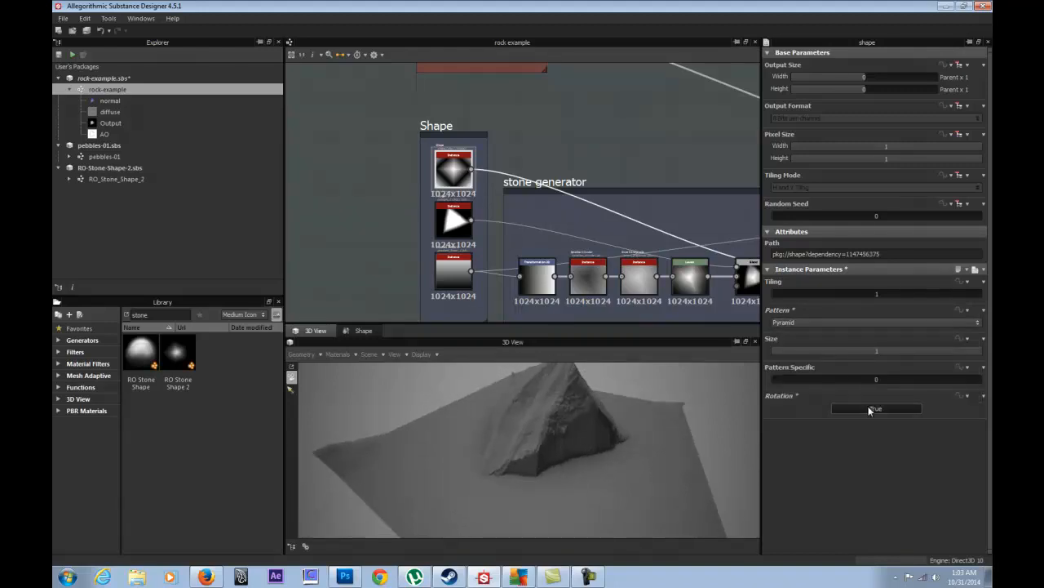
left_click(870, 409)
left_click(793, 326)
left_click(805, 346)
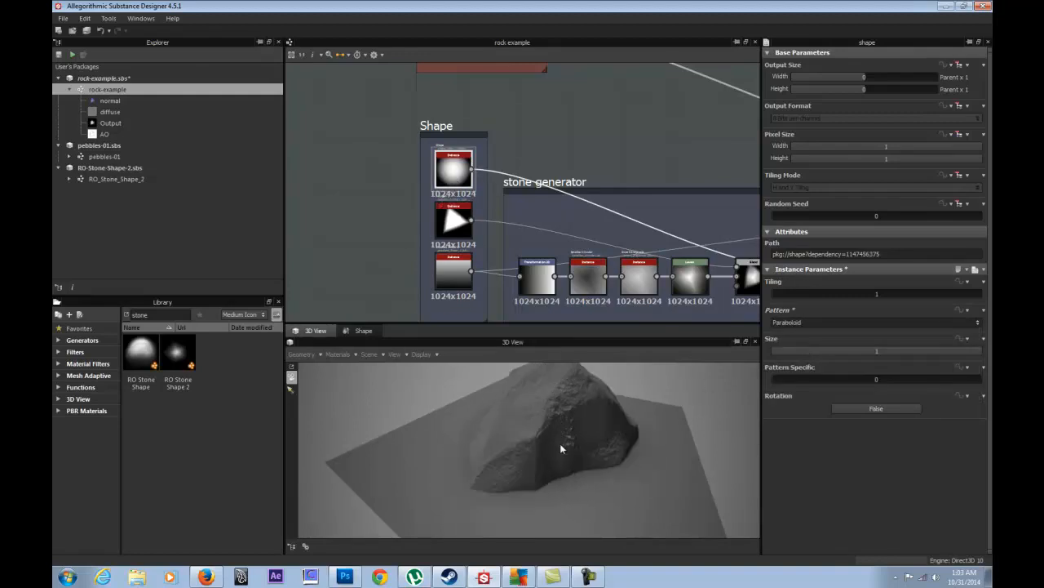
left_click_drag(560, 443, 569, 465)
- Expose the polygon_2 triangle node's Sides, Rotation, Curve and Gradient parameters
double_click(458, 224)
left_click(448, 272)
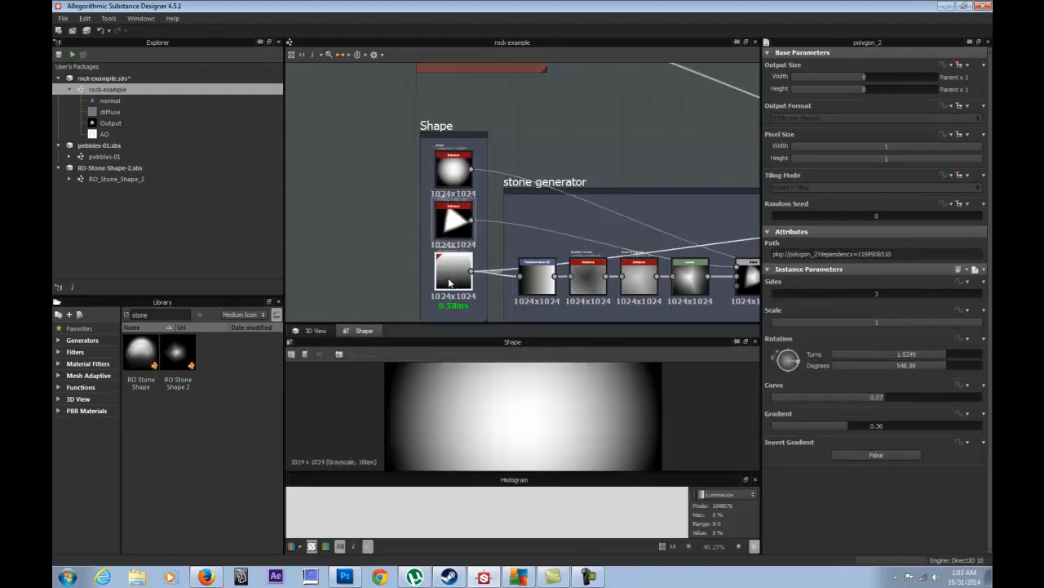
left_click(441, 227)
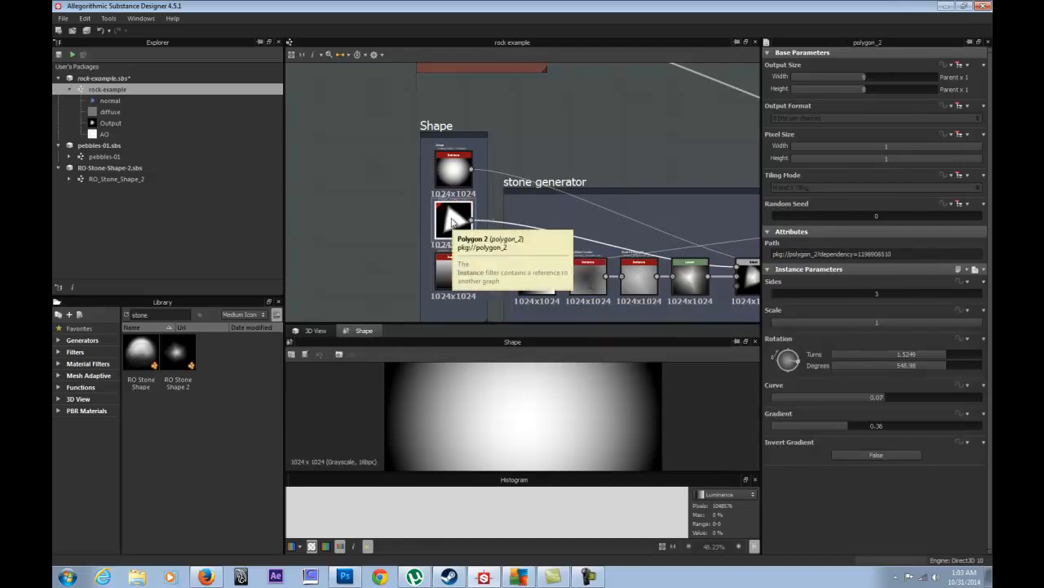
left_click(449, 171)
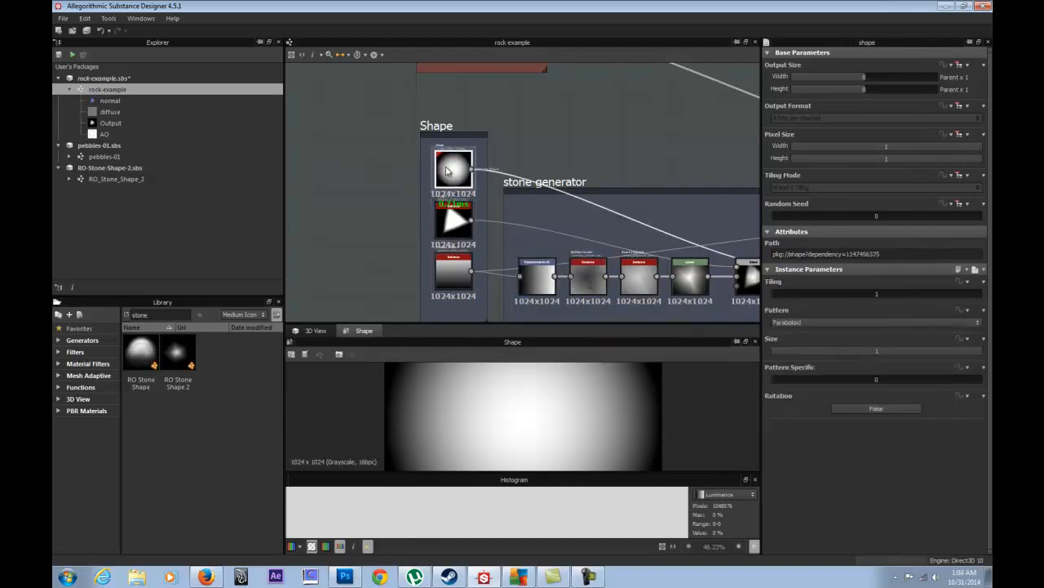
left_click(454, 229)
right_click(454, 228)
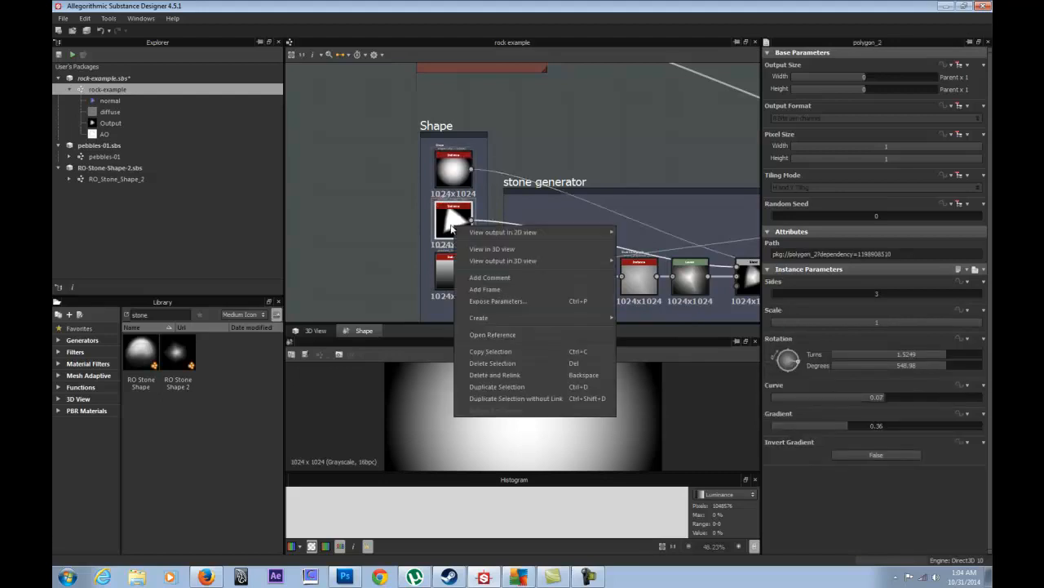
left_click(501, 302)
left_click(391, 204)
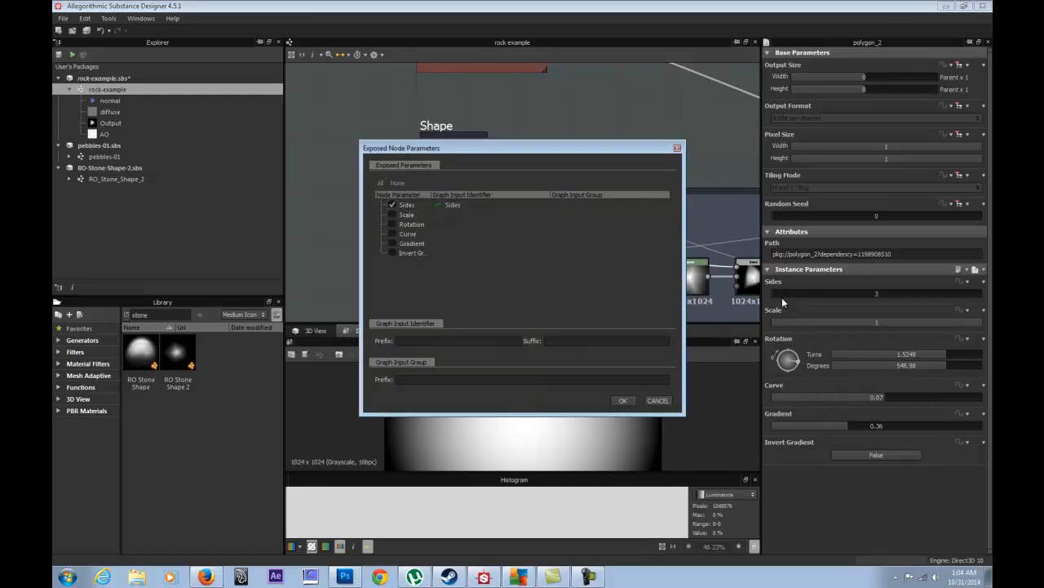
left_click(392, 225)
left_click(392, 236)
left_click(392, 247)
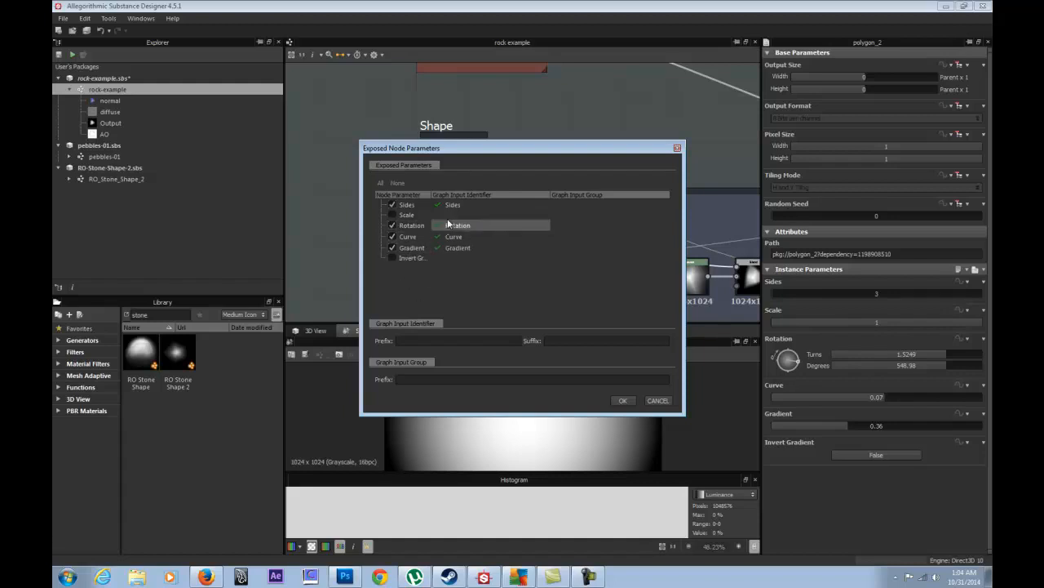
left_click_drag(431, 194, 474, 194)
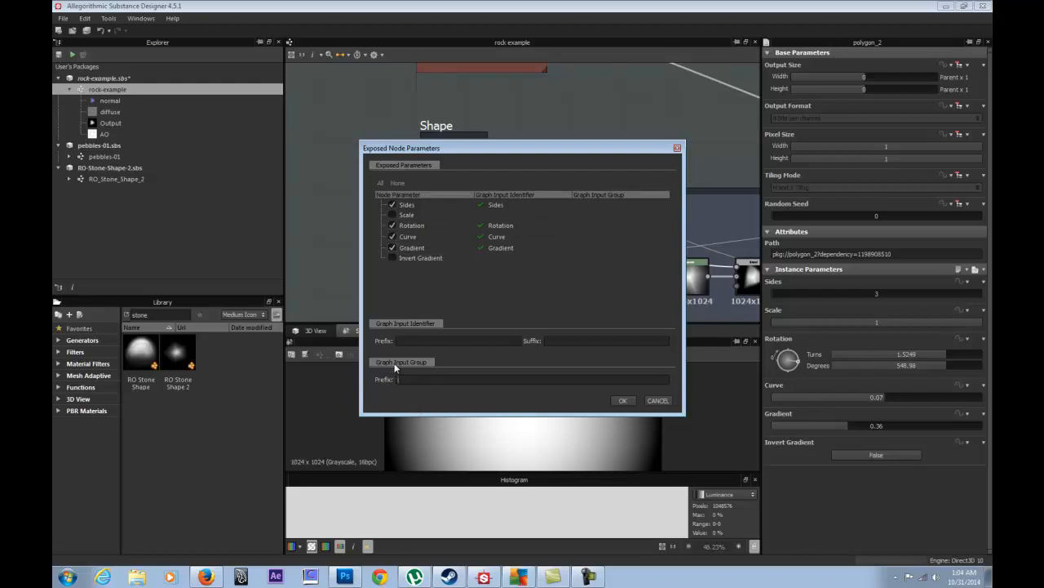
- Set the Graph Input Group prefix to 'Generator/Shape 1' and confirm the exposure
type("generator")
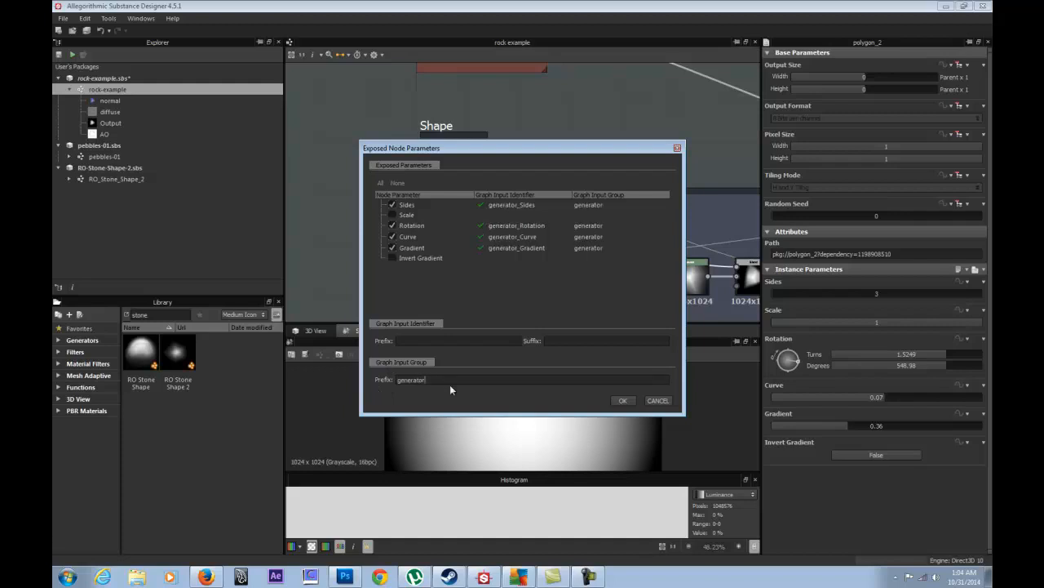
left_click(398, 379)
key("Delete")
type("G")
double_click(418, 378)
left_click(435, 377)
type("/")
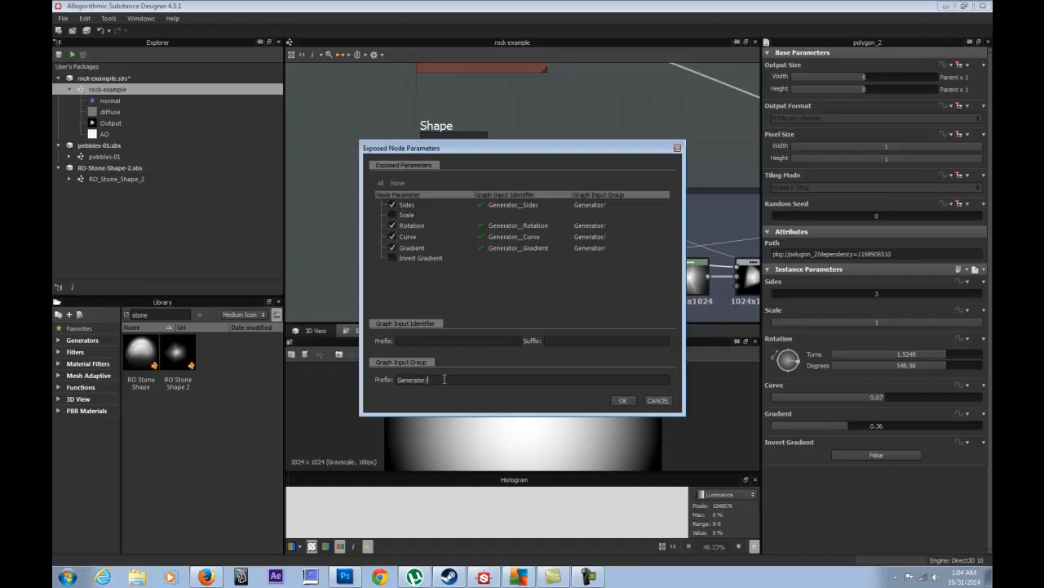
type("Shape")
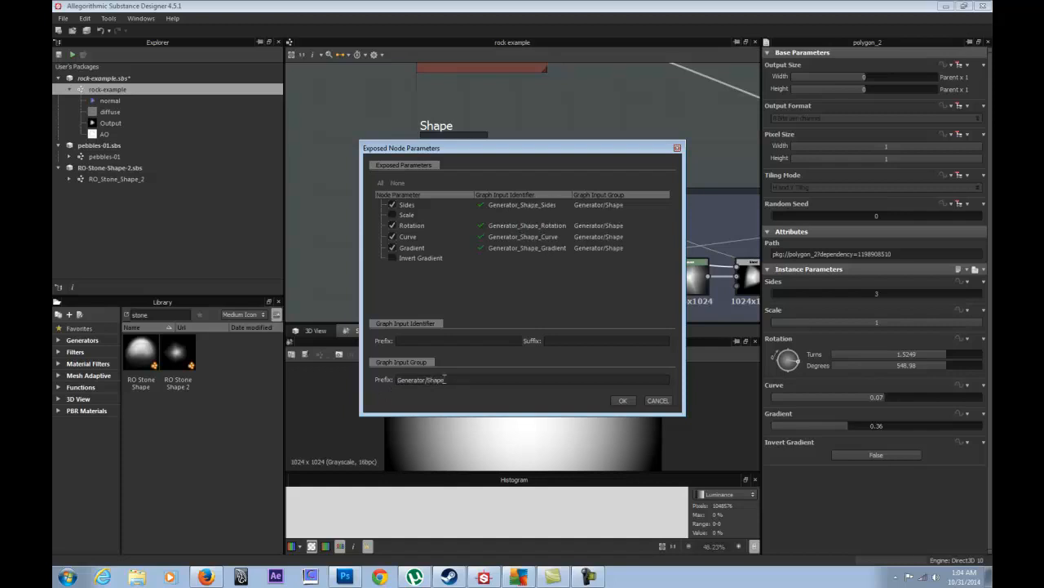
type(" 1")
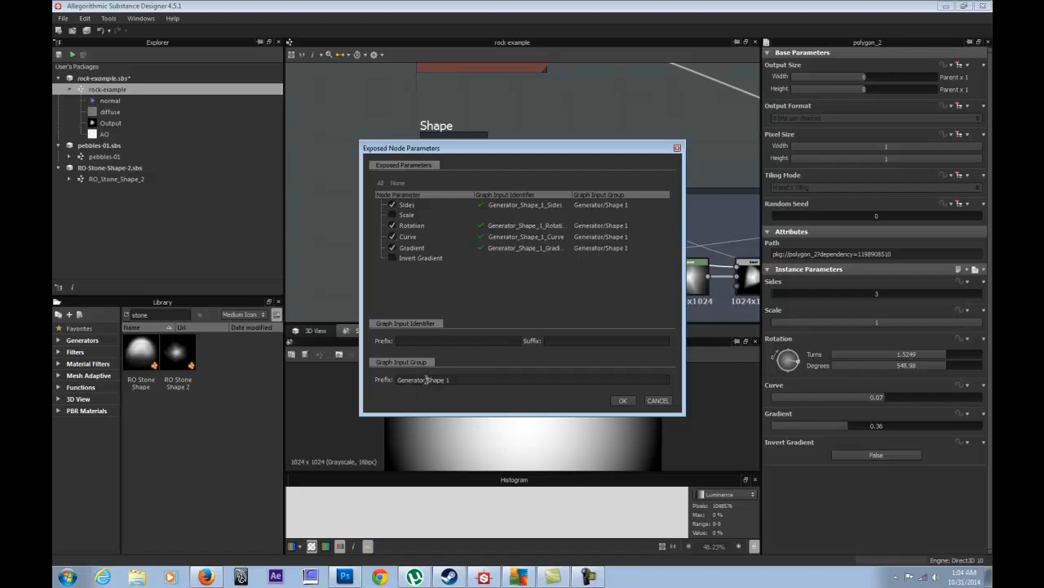
key("BackSpace")
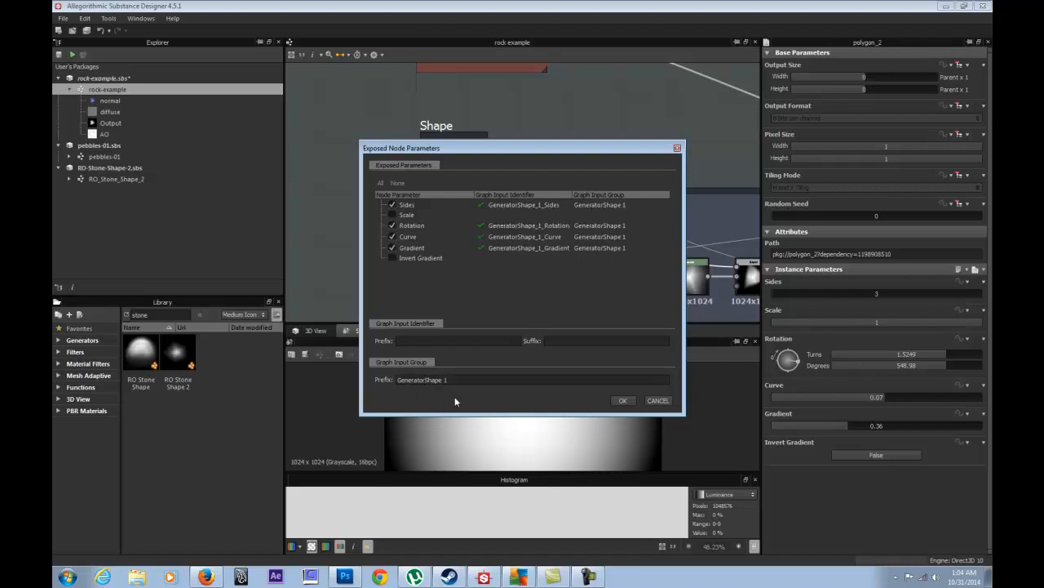
type("/")
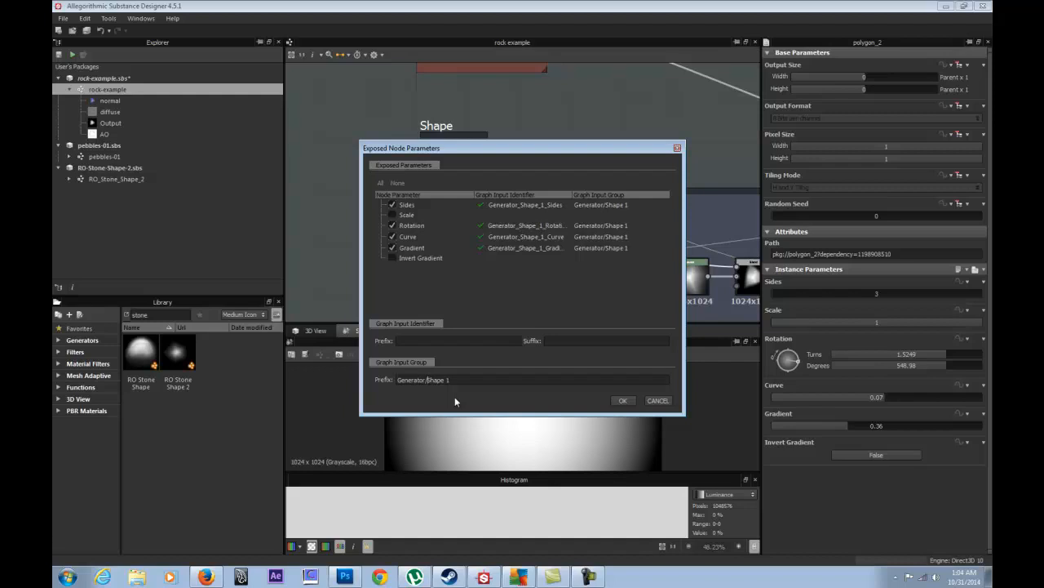
left_click_drag(465, 379, 342, 388)
left_click(426, 340)
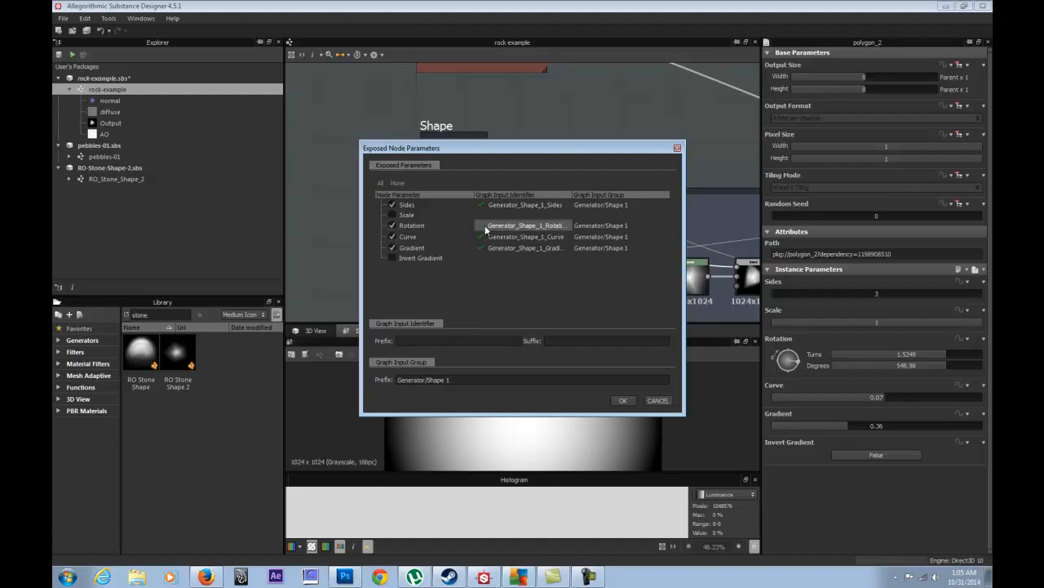
left_click(623, 400)
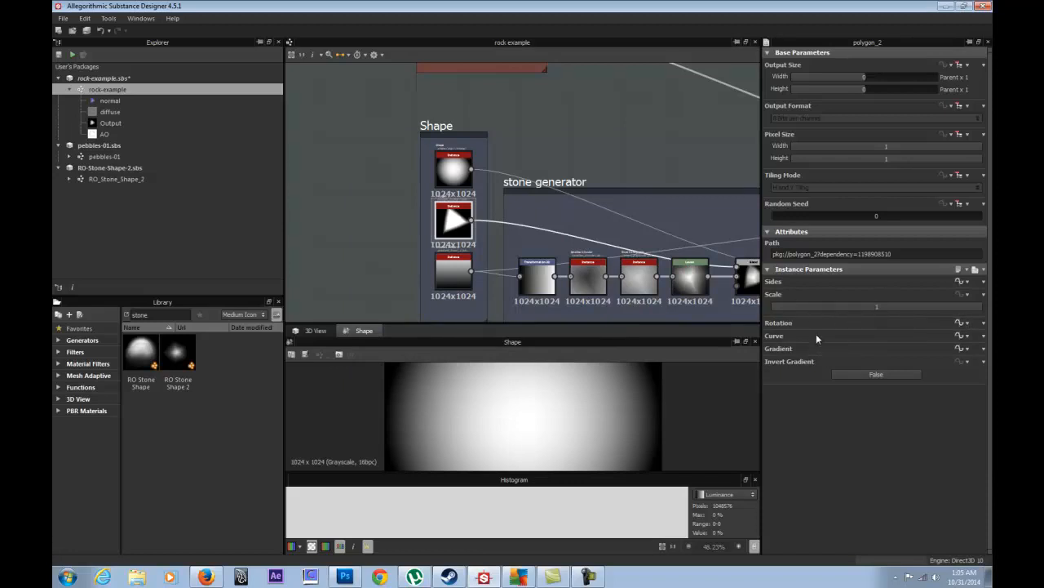
- In the graph's Input Parameters, give the exposed Sides input the label 'Sides'
left_click(575, 149)
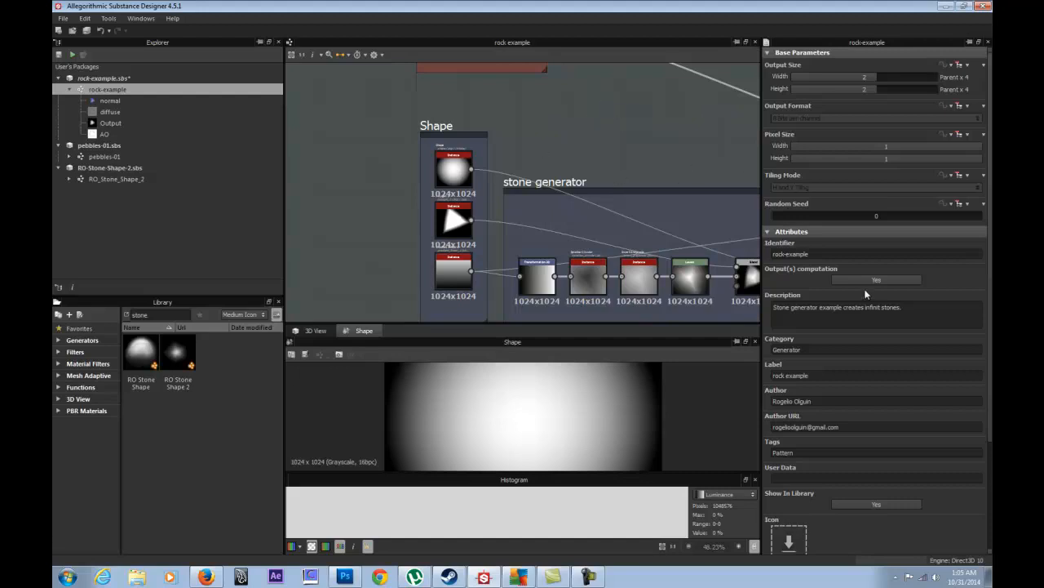
scroll(889, 363, "down", 5)
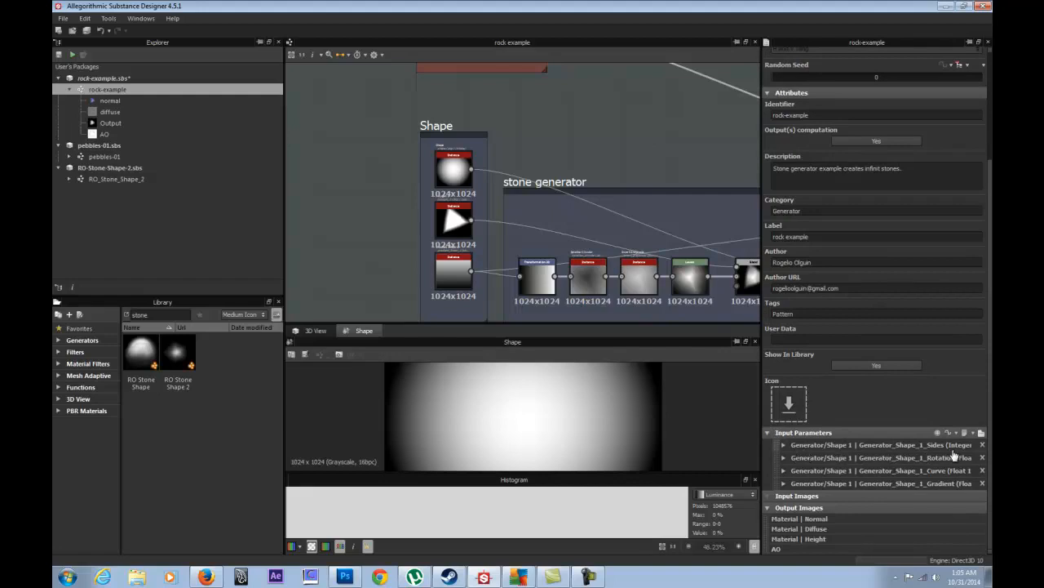
left_click(785, 446)
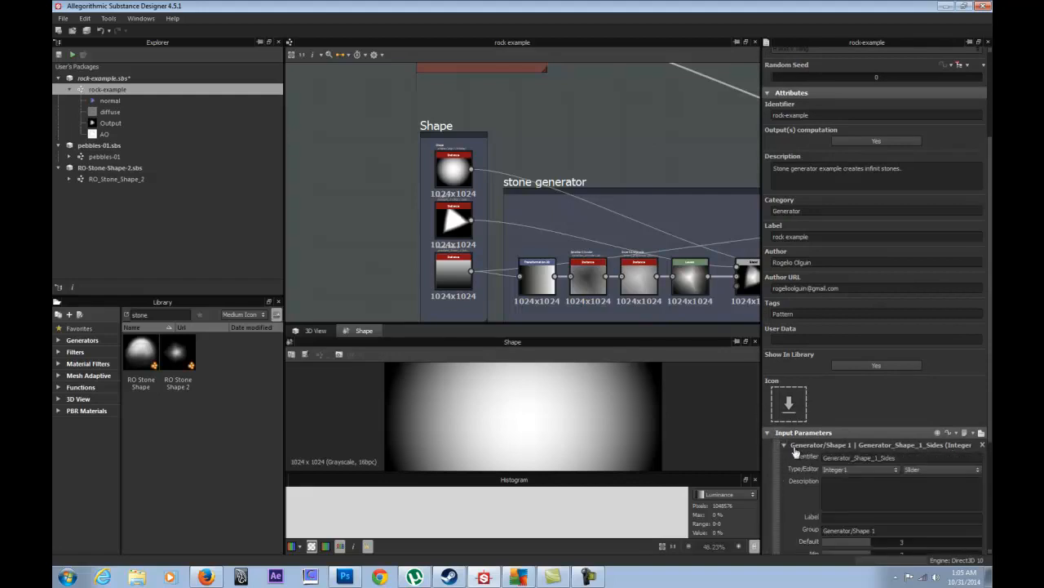
left_click(784, 444)
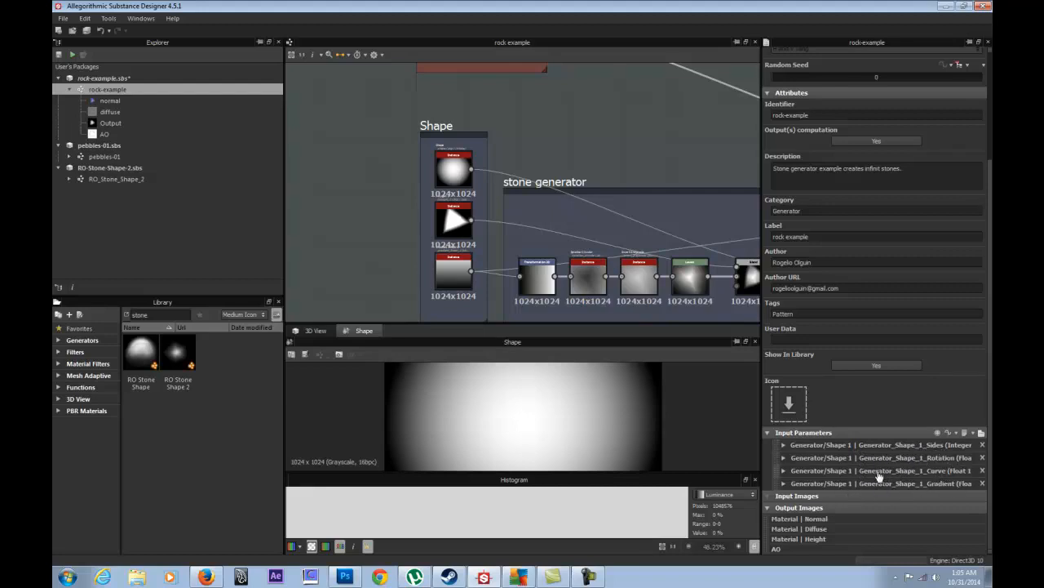
left_click(784, 446)
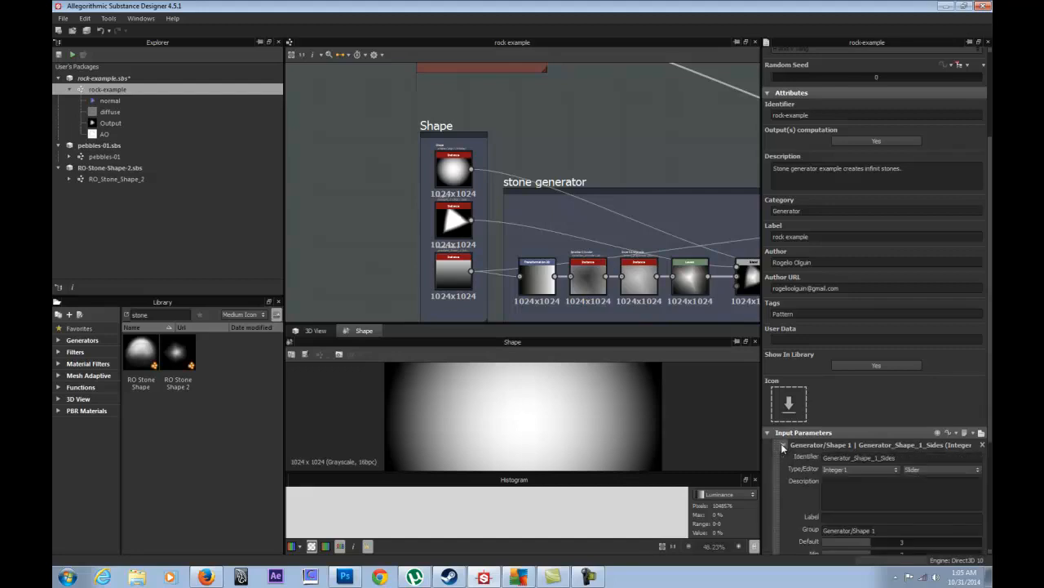
left_click_drag(911, 458, 882, 459)
key("ctrl+c")
left_click(832, 518)
key("ctrl+v")
left_click(784, 445)
- Label the exposed Rotation and Curve inputs 'Rotation' and 'Curve'
left_click(784, 458)
double_click(908, 471)
key("ctrl+c")
left_click(864, 530)
key("ctrl+v")
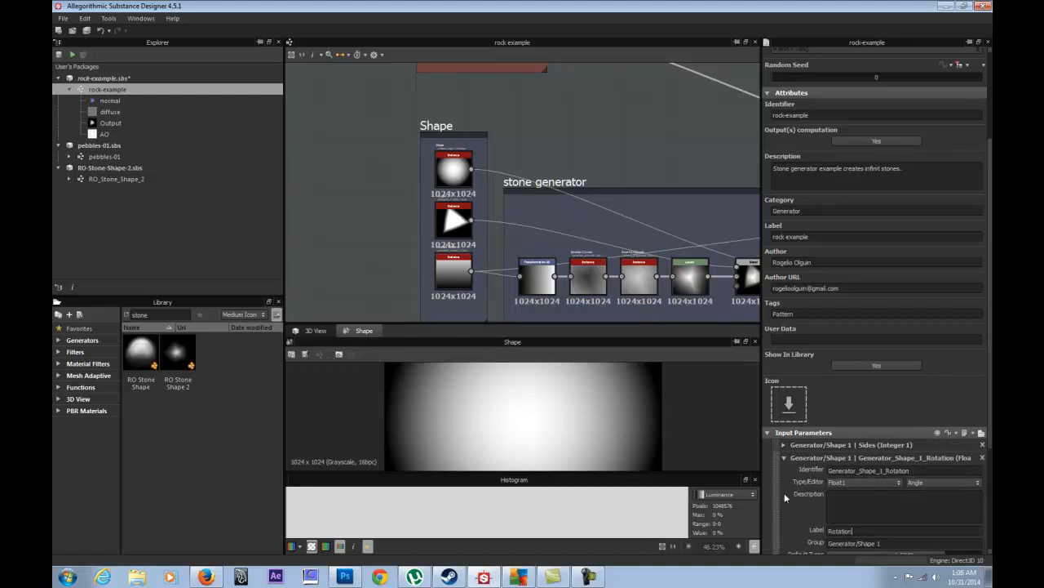
left_click(784, 457)
left_click(783, 470)
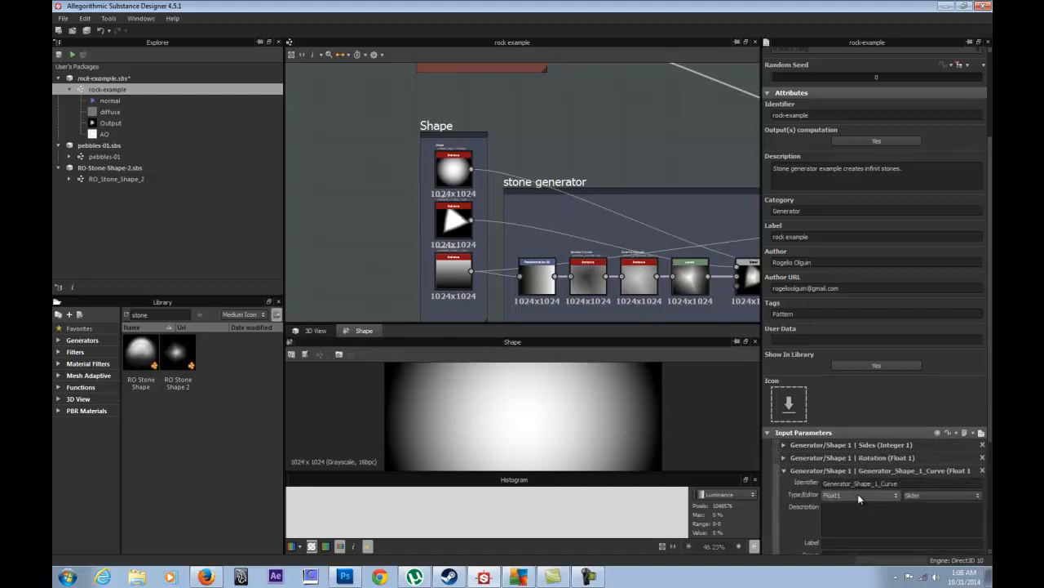
double_click(890, 483)
key("ctrl+c")
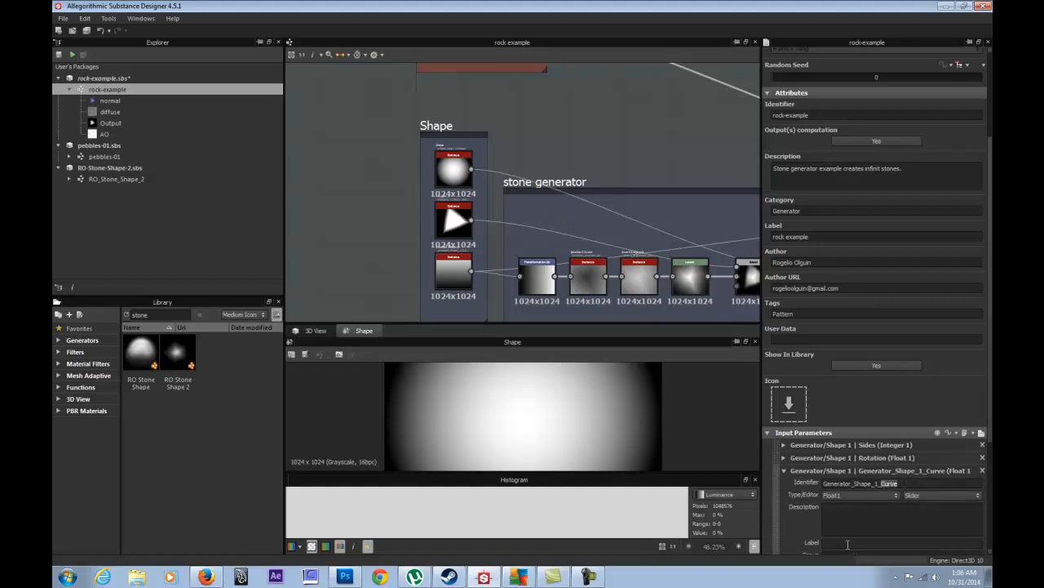
left_click(848, 544)
key("ctrl+v")
left_click(783, 471)
- Label the exposed Gradient input 'Gradient'
left_click(784, 483)
left_click_drag(903, 496, 882, 496)
key("ctrl+c")
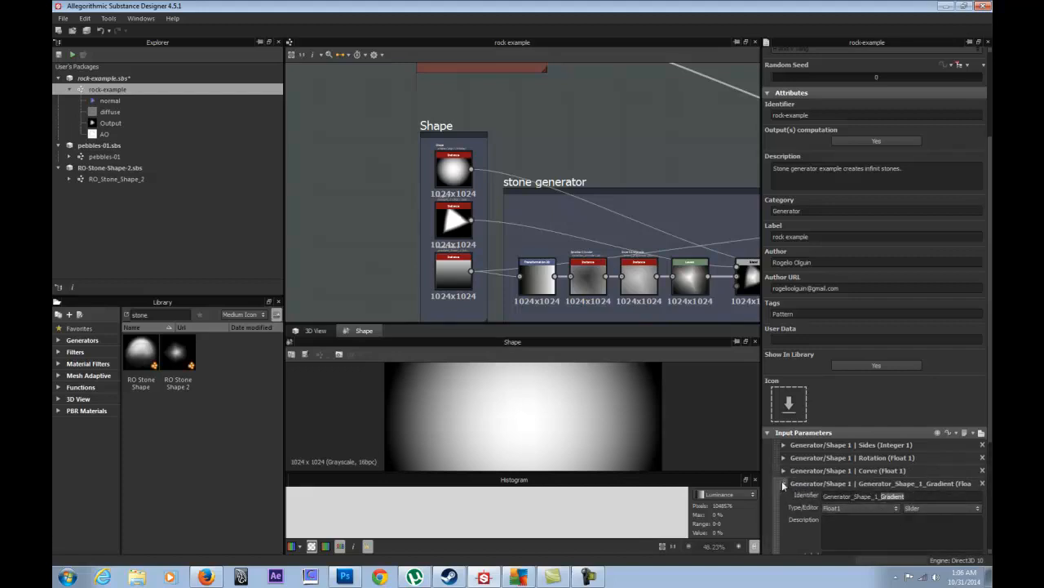
left_click(784, 483)
left_click(783, 483)
scroll(847, 534, "down", 1)
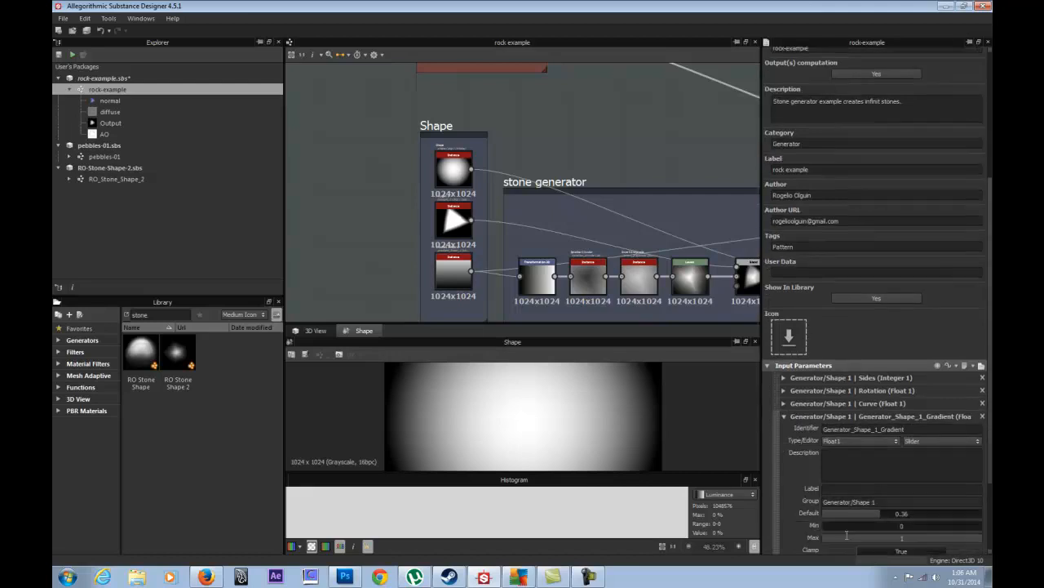
left_click(834, 489)
key("ctrl+v")
left_click(785, 417)
- Set the Rotation and Gradient input defaults to 0.5, then preview the rock in 3D
left_click(783, 458)
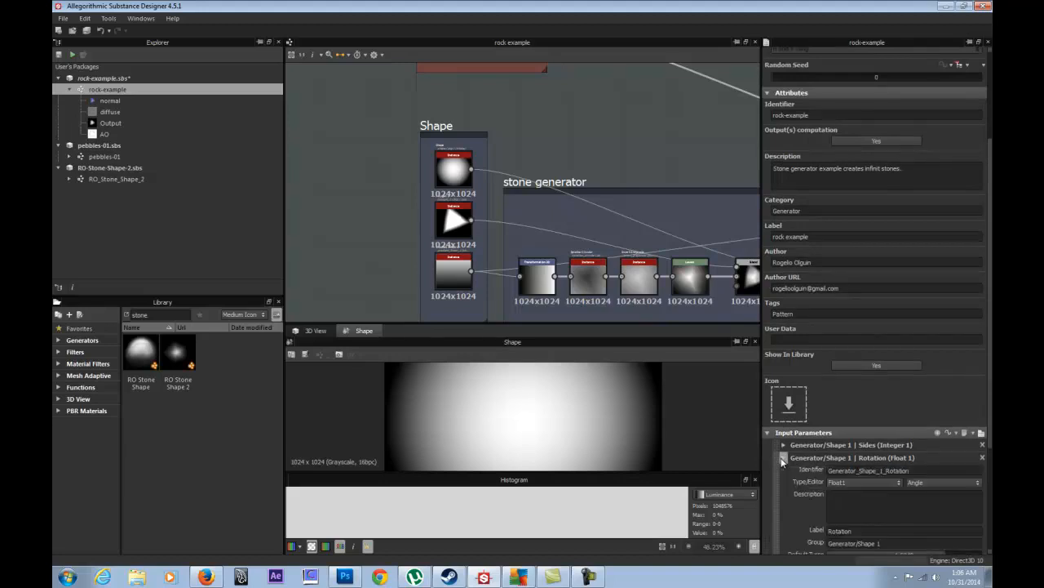
scroll(862, 511, "down", 1)
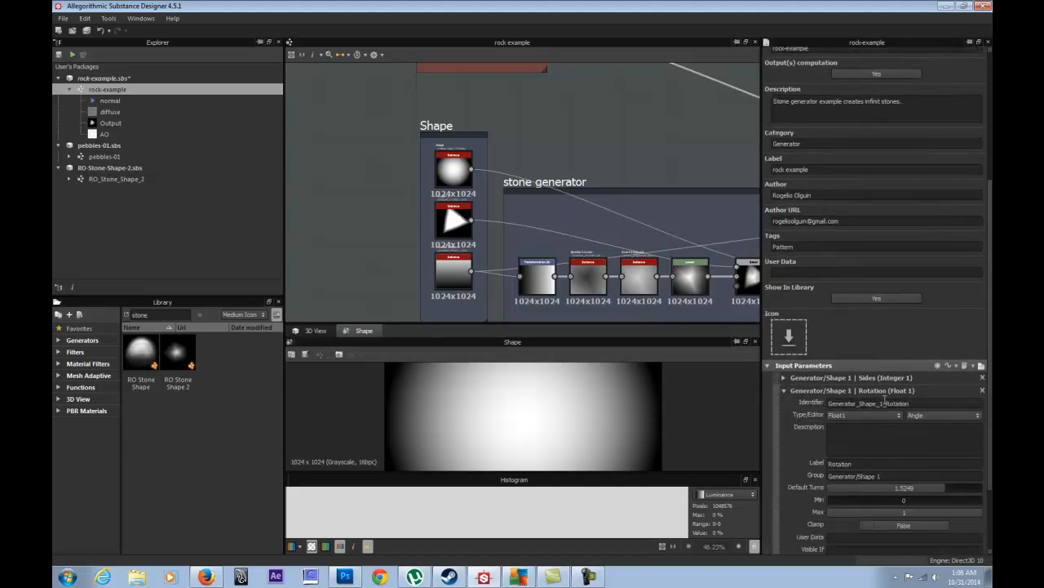
double_click(925, 488)
type(".5")
key("Return")
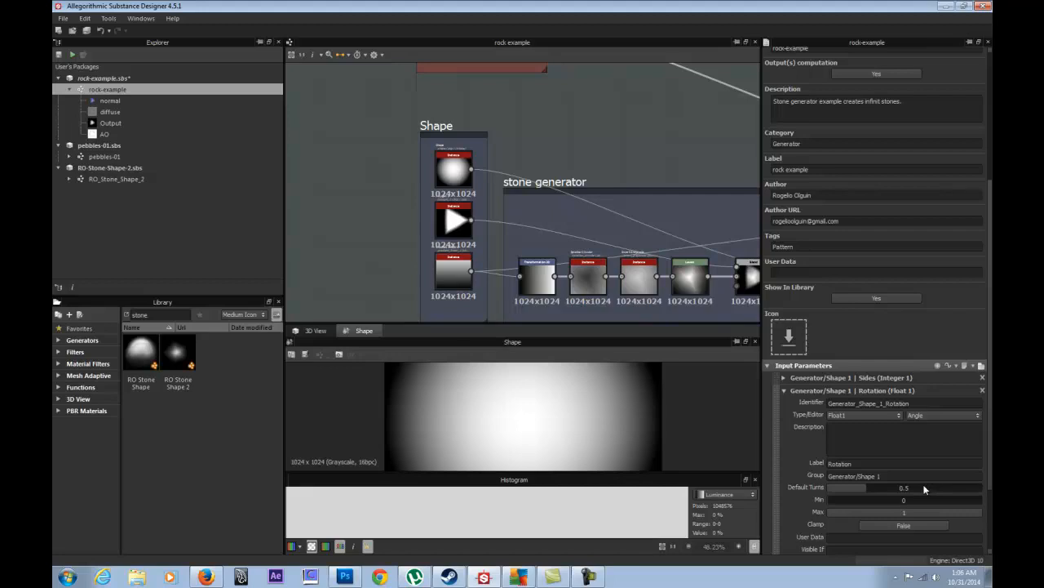
left_click(784, 390)
left_click(784, 483)
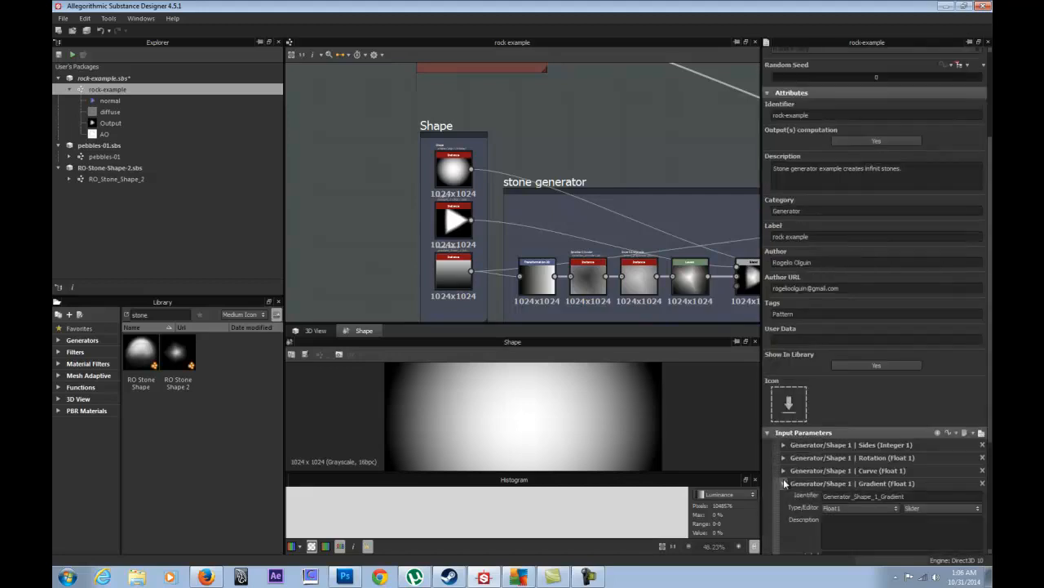
scroll(897, 449, "down", 4)
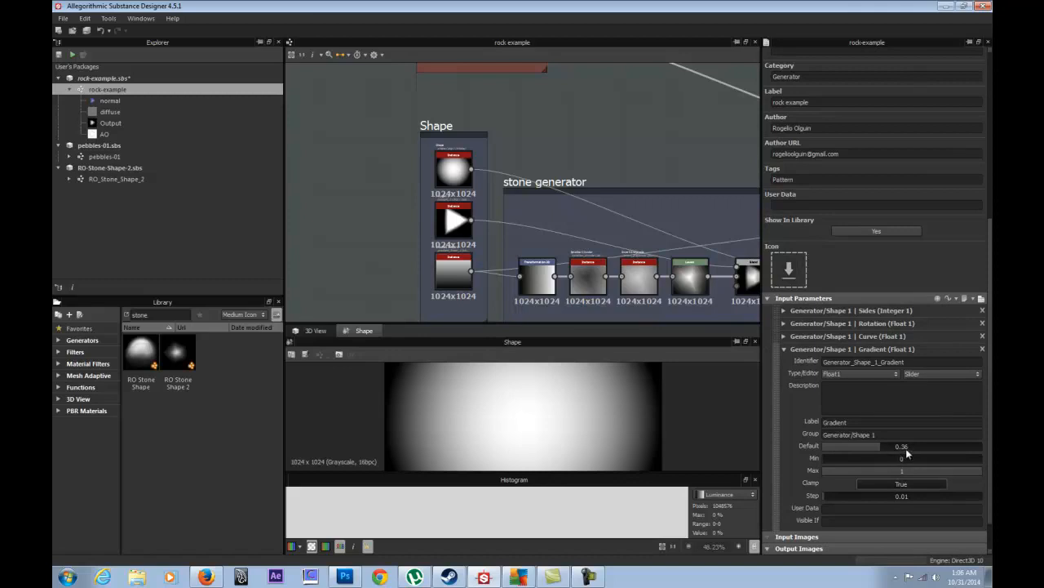
double_click(906, 447)
type(".5")
key("Return")
left_click(310, 331)
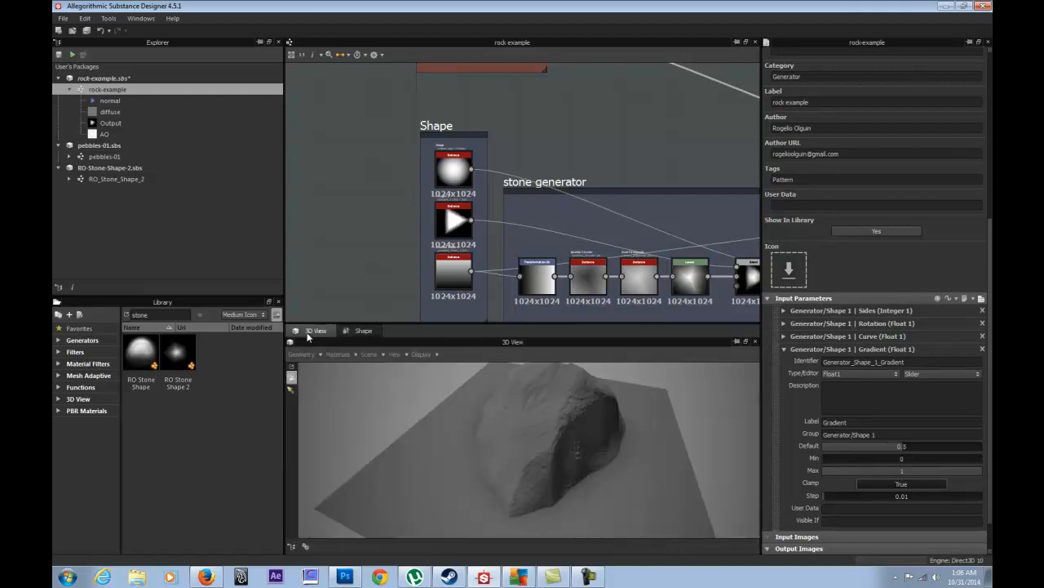
left_click_drag(623, 412, 501, 432)
left_click_drag(692, 471, 574, 451)
left_click_drag(460, 362, 559, 420)
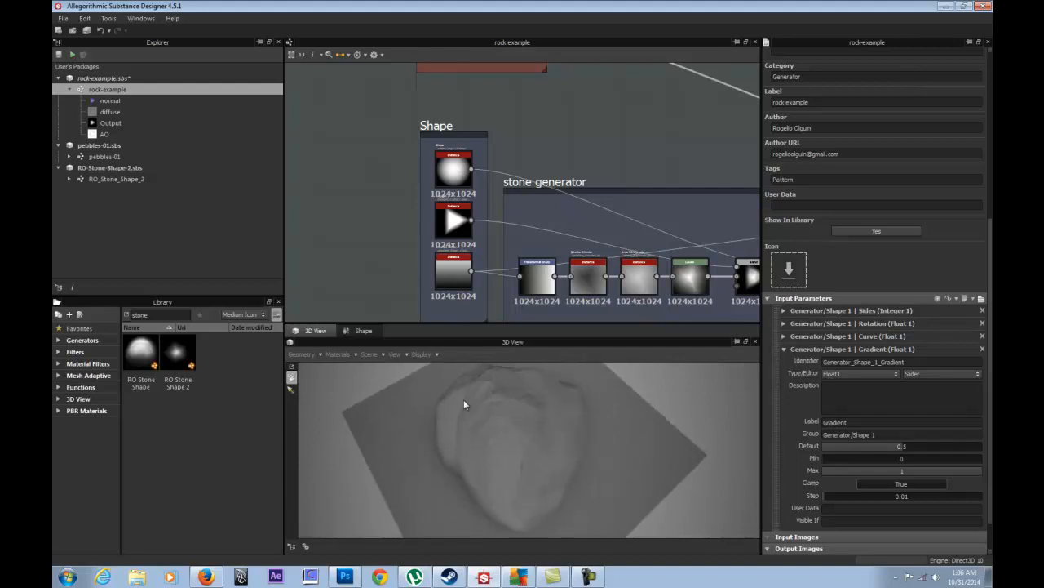
left_click_drag(530, 504, 494, 443)
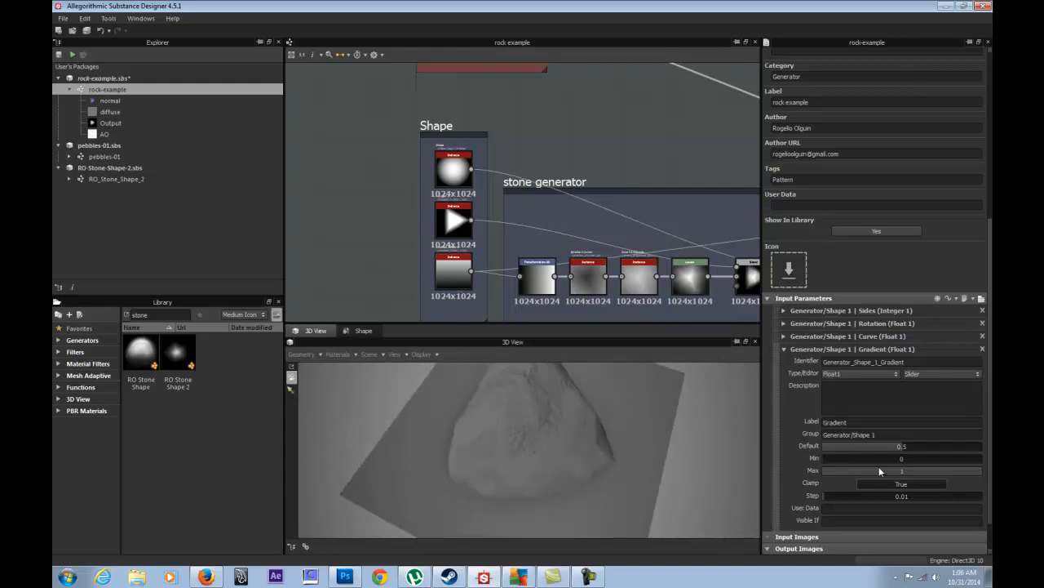
left_click_drag(615, 454, 485, 427)
middle_click_drag(644, 165, 554, 120)
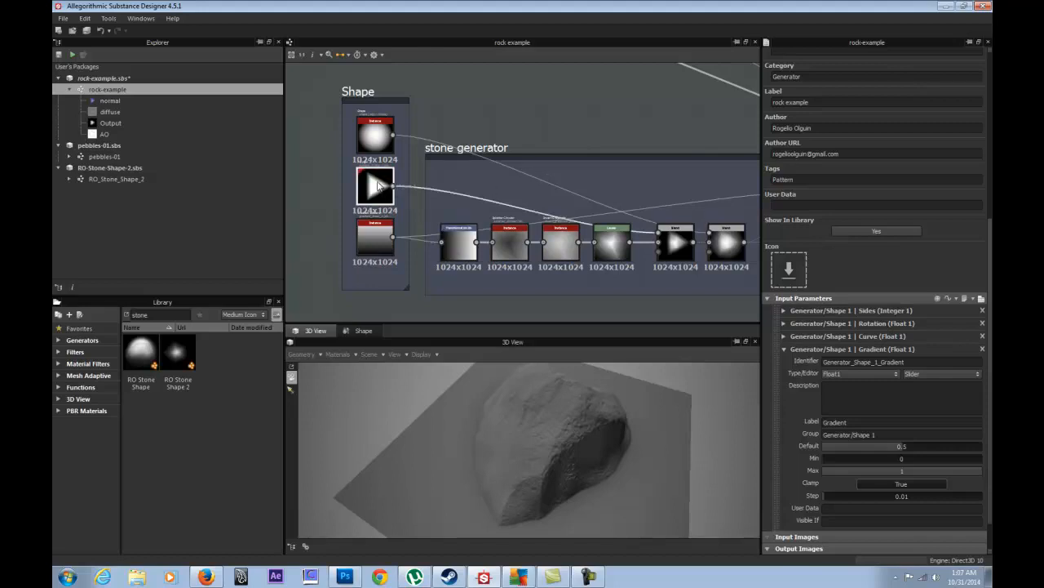
- Show the gradient_linear_1 node's parameters and 2D preview, then return to the 3D rock
double_click(371, 231)
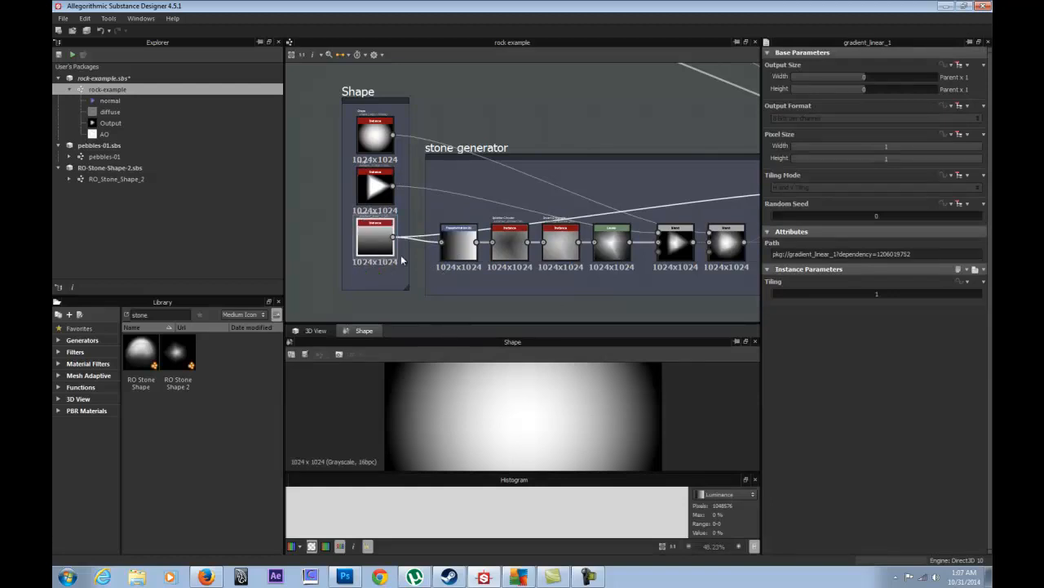
double_click(387, 242)
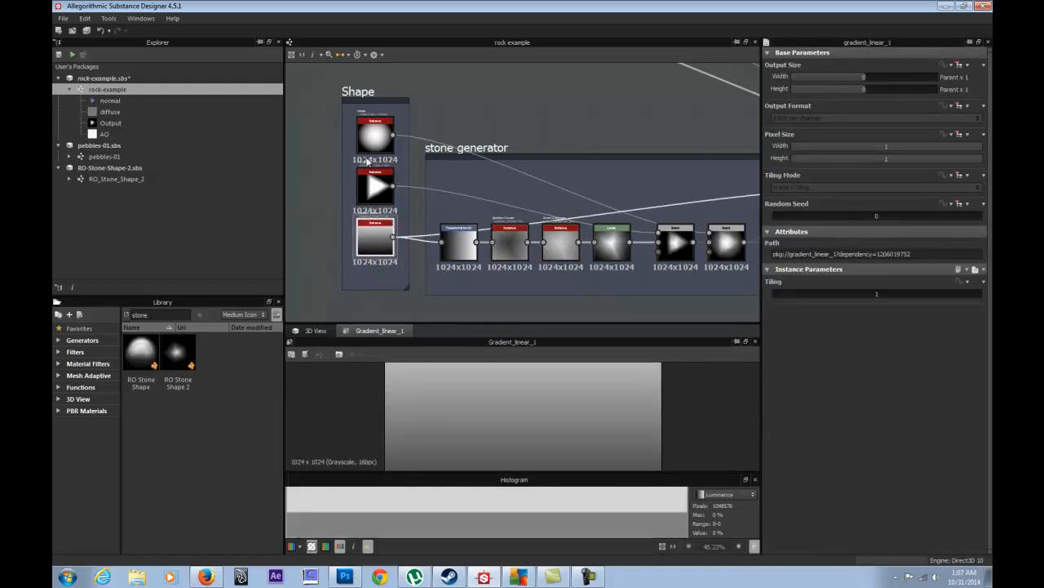
scroll(498, 439, "down", 3)
scroll(499, 439, "up", 2)
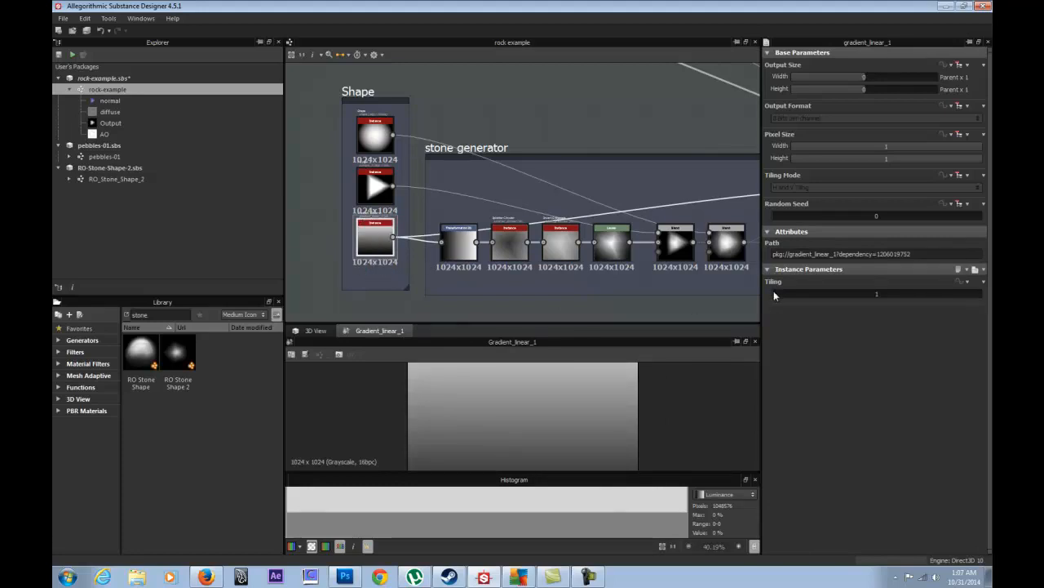
left_click(326, 331)
- Test higher Tiling values on the linear gradient, then reset Tiling to 1
mouse_move(773, 296)
left_mouse_down()
mouse_move(809, 298)
mouse_move(777, 294)
left_mouse_up()
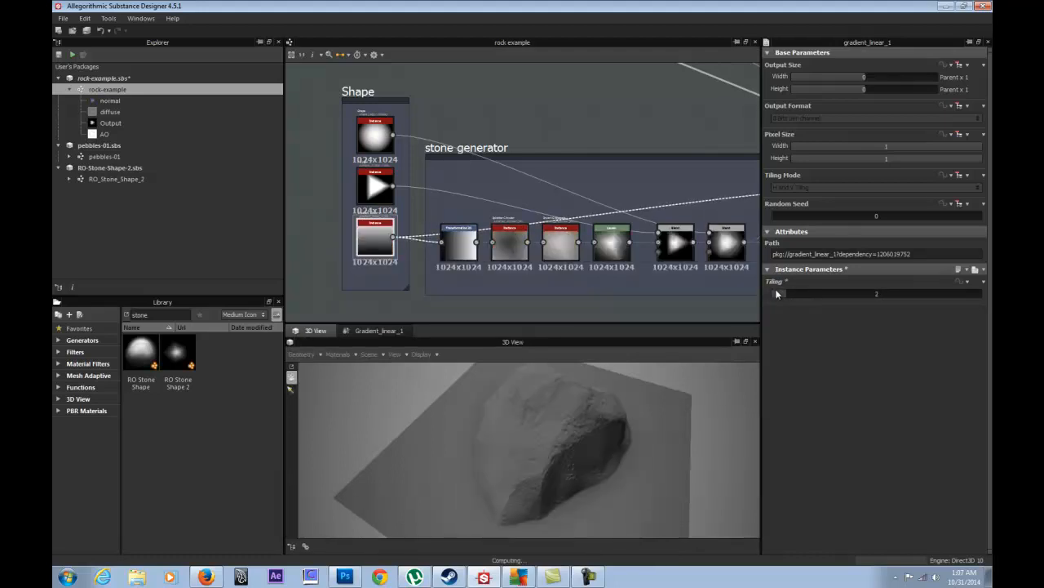
left_click_drag(788, 294, 954, 284)
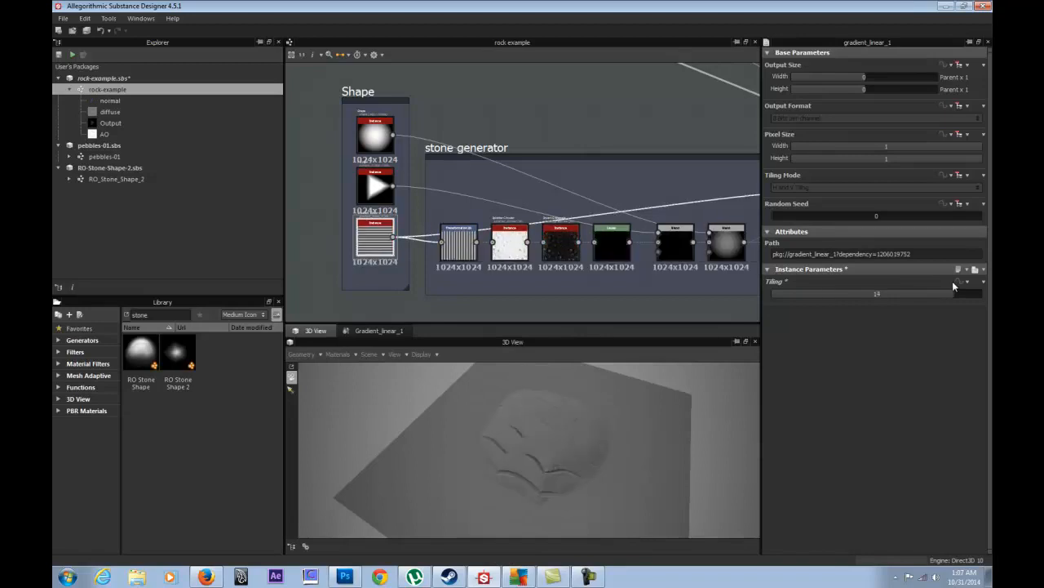
left_click_drag(600, 438, 425, 420)
scroll(501, 433, "up", 5)
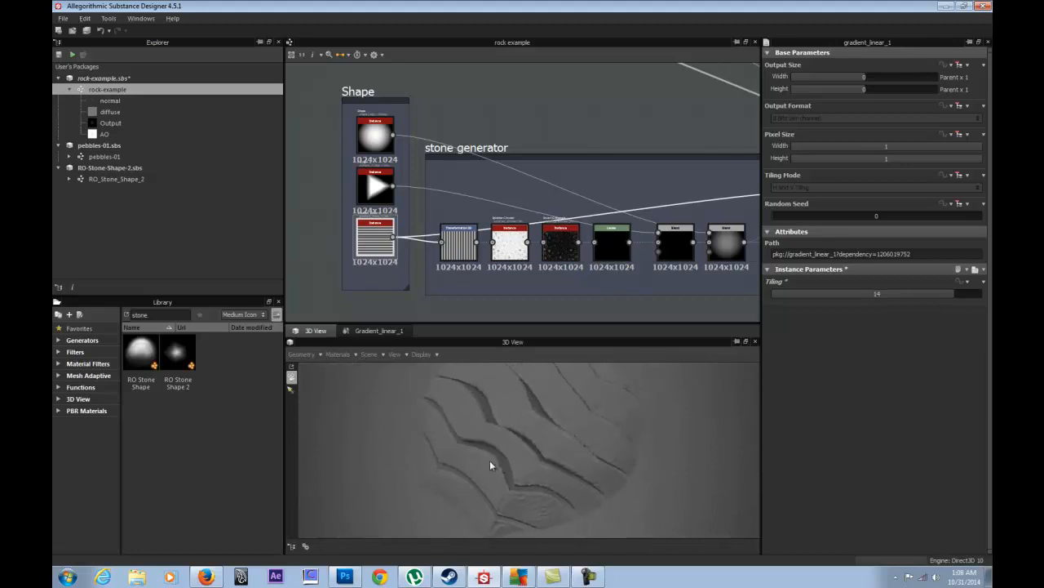
left_click(788, 293)
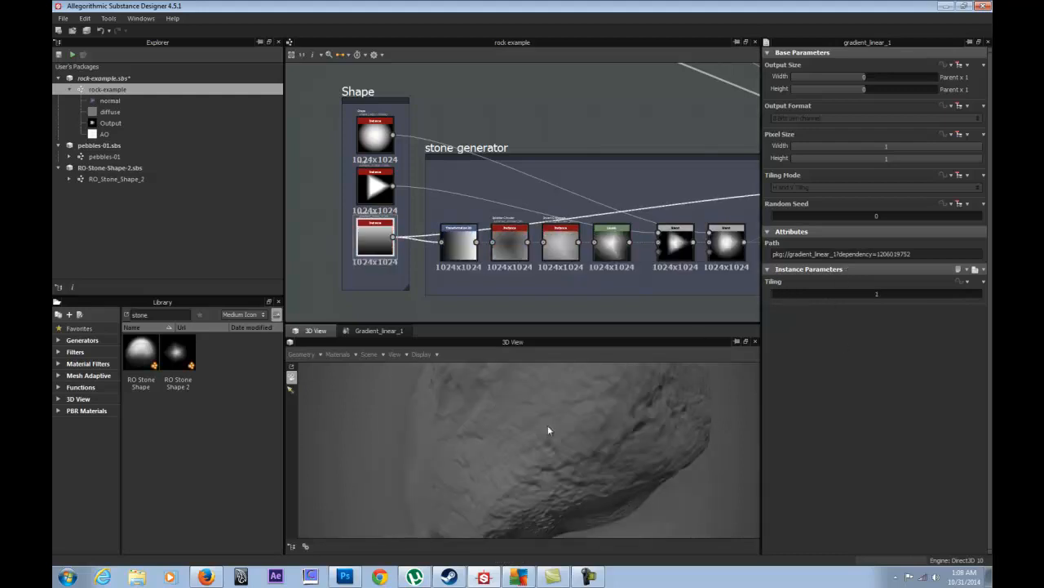
scroll(548, 426, "down", 3)
mouse_move(564, 423)
left_mouse_down()
mouse_move(542, 416)
mouse_move(542, 560)
mouse_move(454, 411)
mouse_move(578, 423)
left_mouse_up()
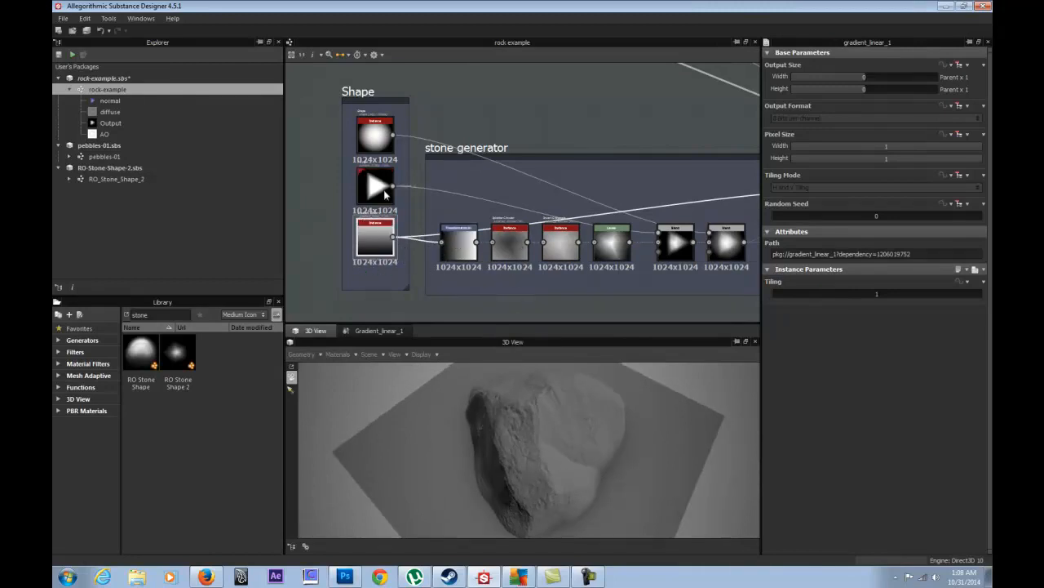
left_click(467, 240)
left_click(377, 244)
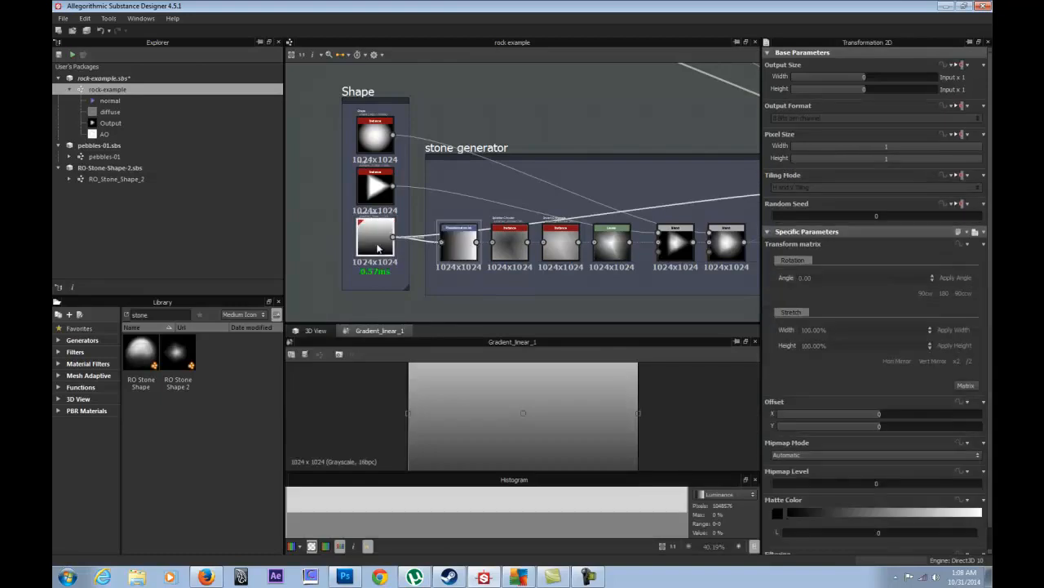
left_click(460, 242)
- Show the splatter_circular node's parameters with the rock previewed in 3D
left_click(508, 244)
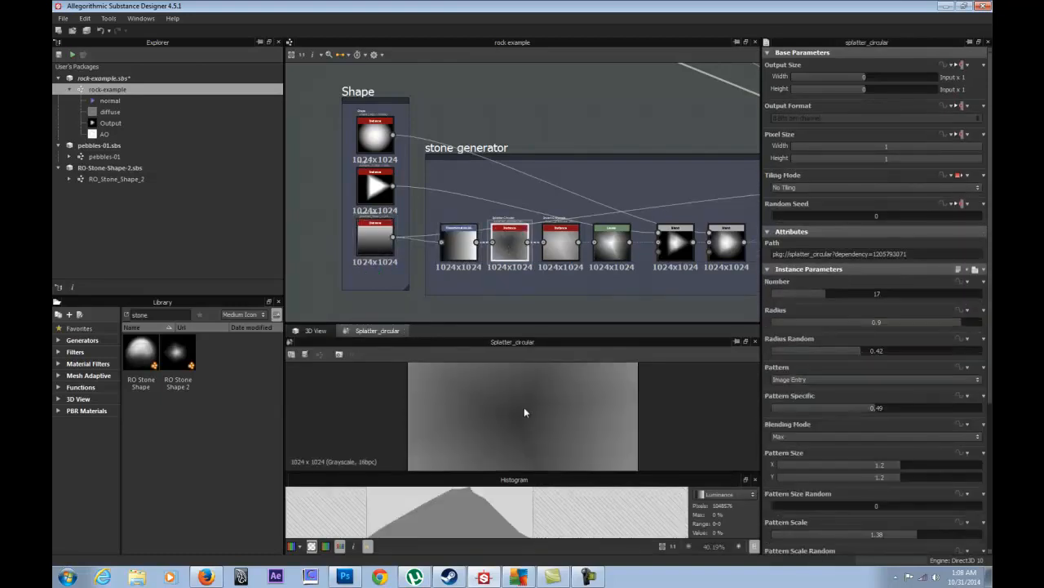
scroll(553, 445, "down", 2)
scroll(532, 416, "up", 1)
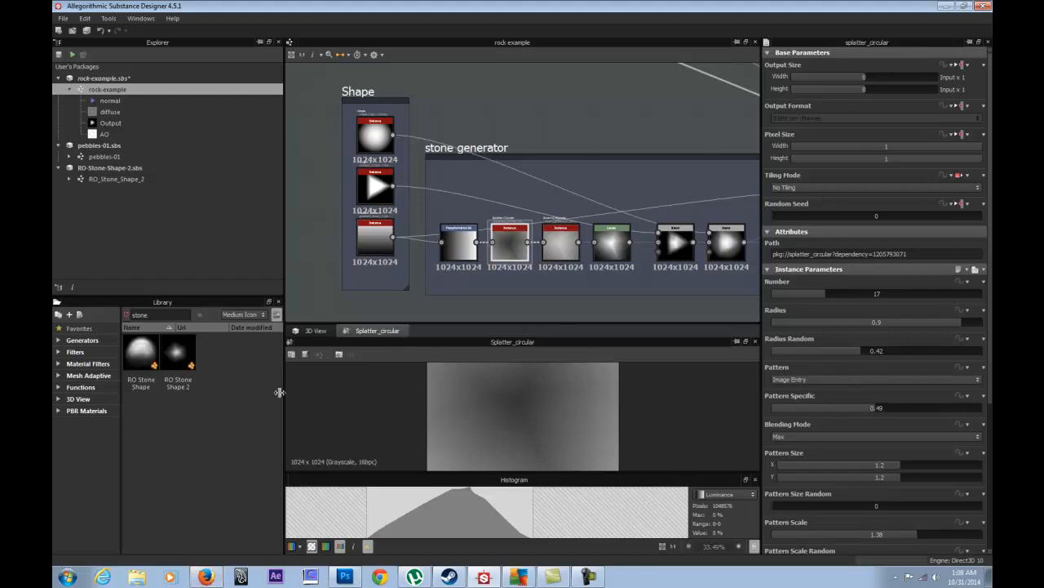
left_click(207, 577)
left_click(312, 331)
- Set the splatter Number to 5 and lower its Radius slightly
left_click_drag(800, 295, 761, 293)
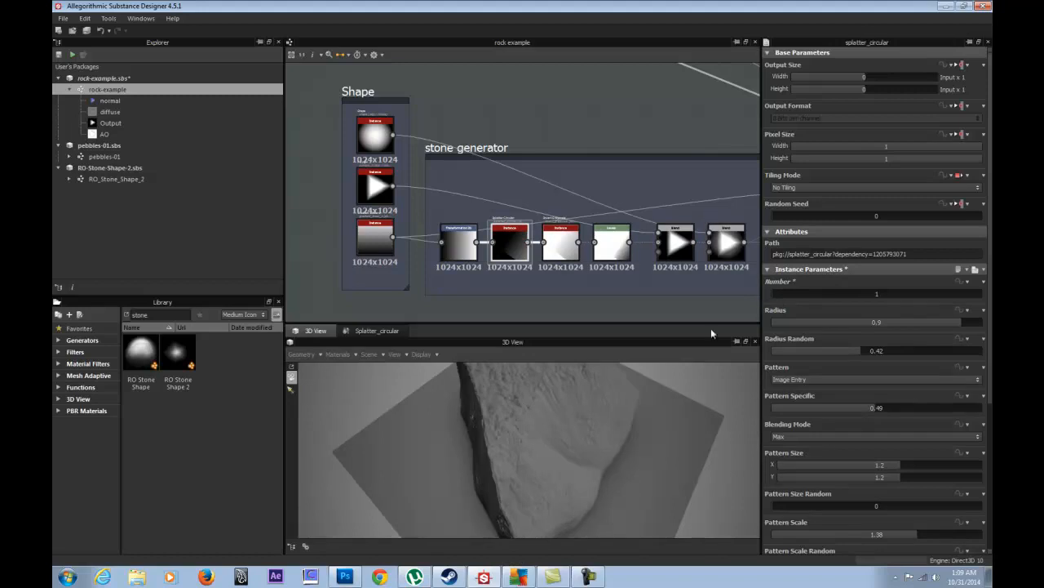
left_click_drag(529, 459, 587, 408)
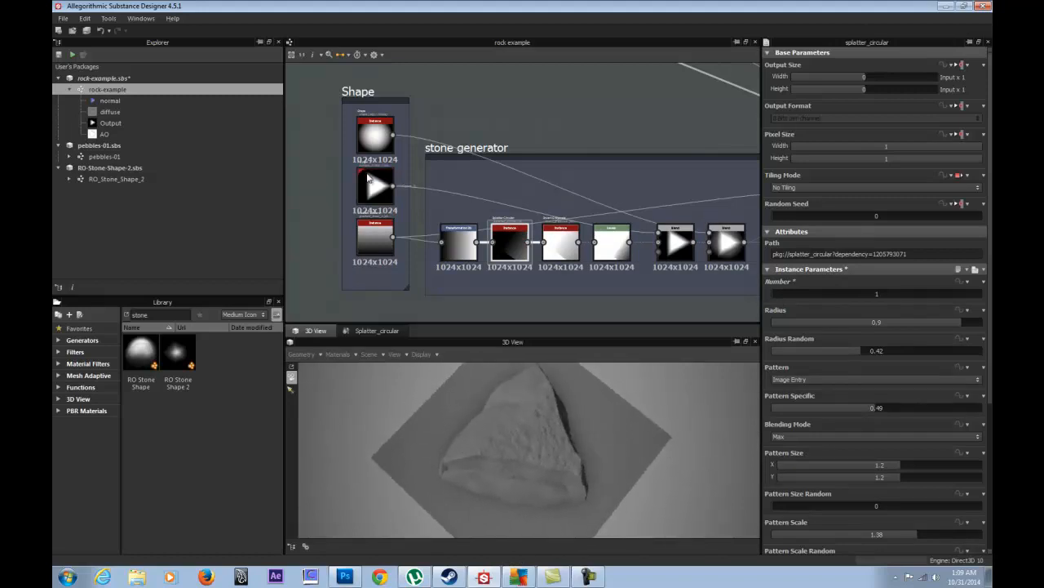
left_click(781, 294)
mouse_move(787, 295)
left_mouse_down()
mouse_move(904, 296)
mouse_move(747, 284)
mouse_move(803, 292)
mouse_move(778, 287)
mouse_move(798, 293)
mouse_move(789, 291)
left_mouse_up()
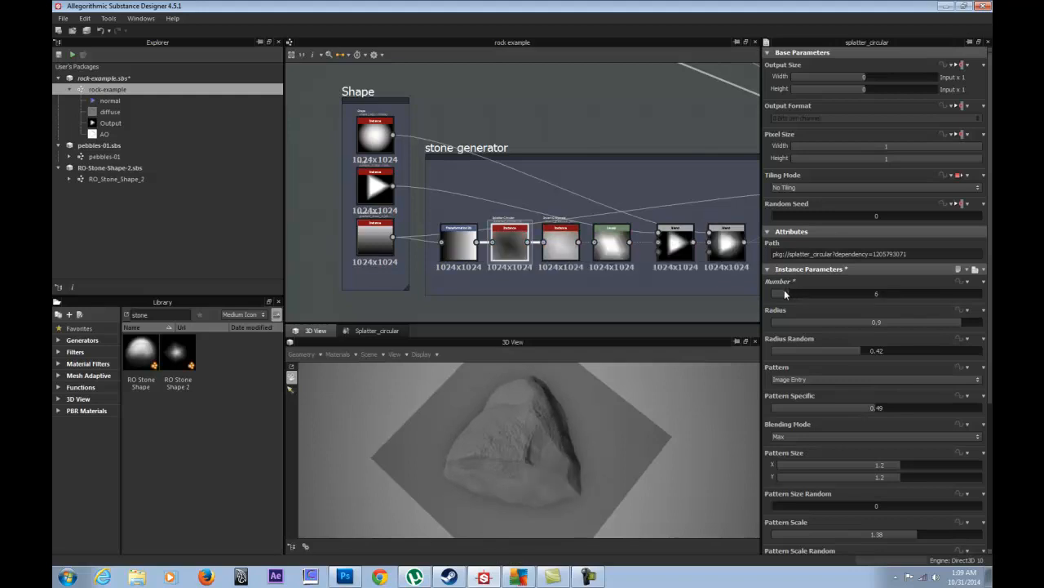
left_click_drag(512, 453, 584, 388)
left_click_drag(802, 295, 786, 293)
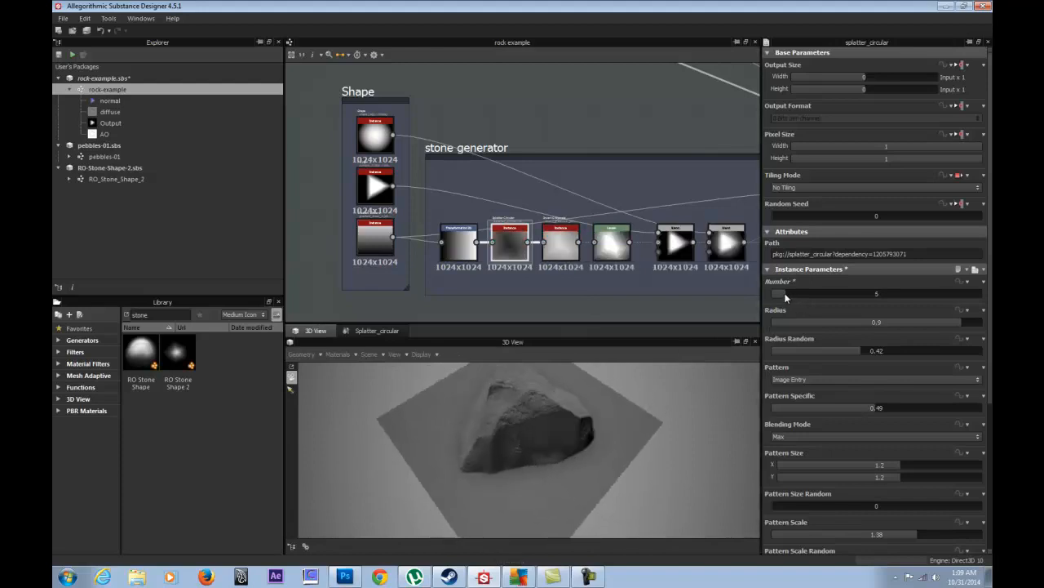
mouse_move(946, 321)
left_mouse_down()
mouse_move(899, 321)
mouse_move(987, 325)
mouse_move(923, 325)
mouse_move(960, 332)
left_mouse_up()
- Set the splatter Radius to 1 and its Number to 20
left_click_drag(574, 436, 464, 443)
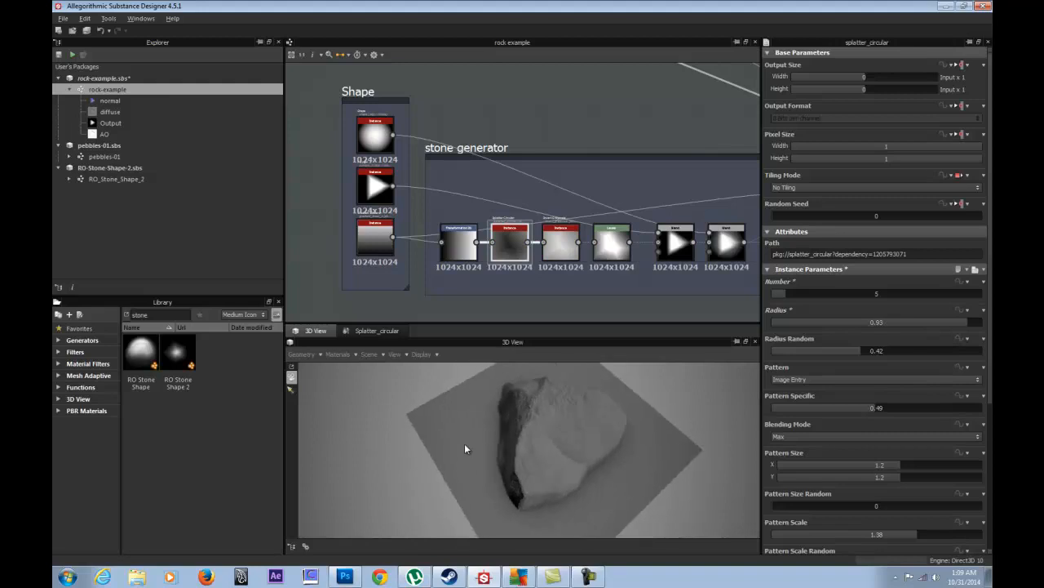
left_click_drag(961, 322, 791, 334)
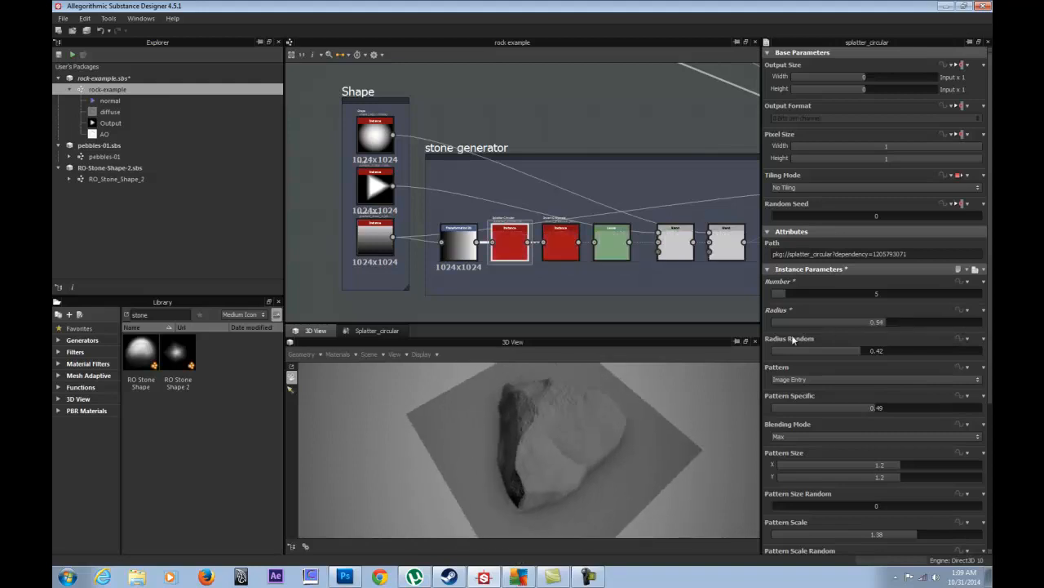
mouse_move(782, 334)
left_mouse_down()
mouse_move(792, 330)
mouse_move(769, 322)
left_mouse_up()
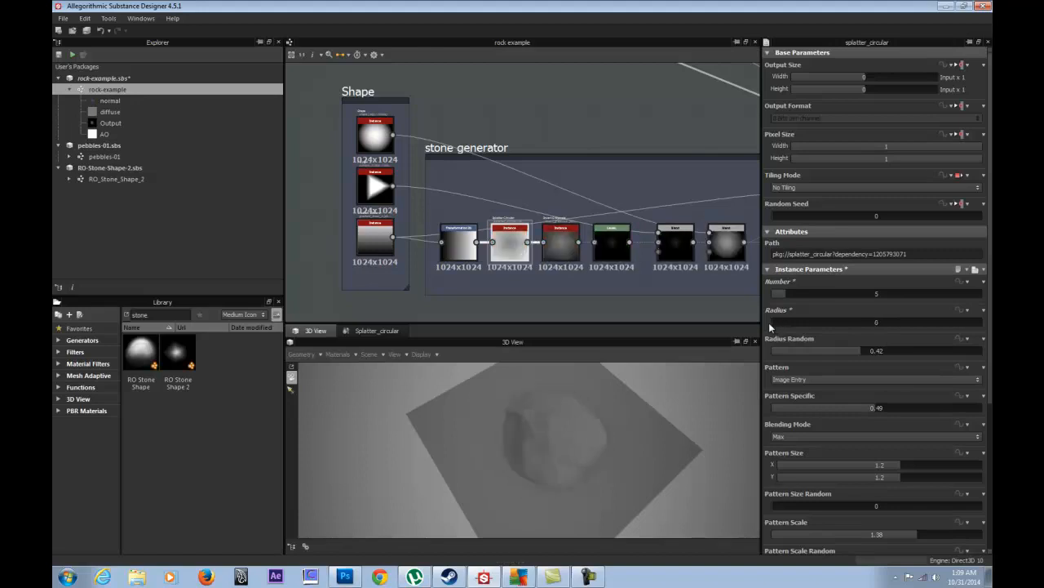
left_click_drag(922, 322, 983, 323)
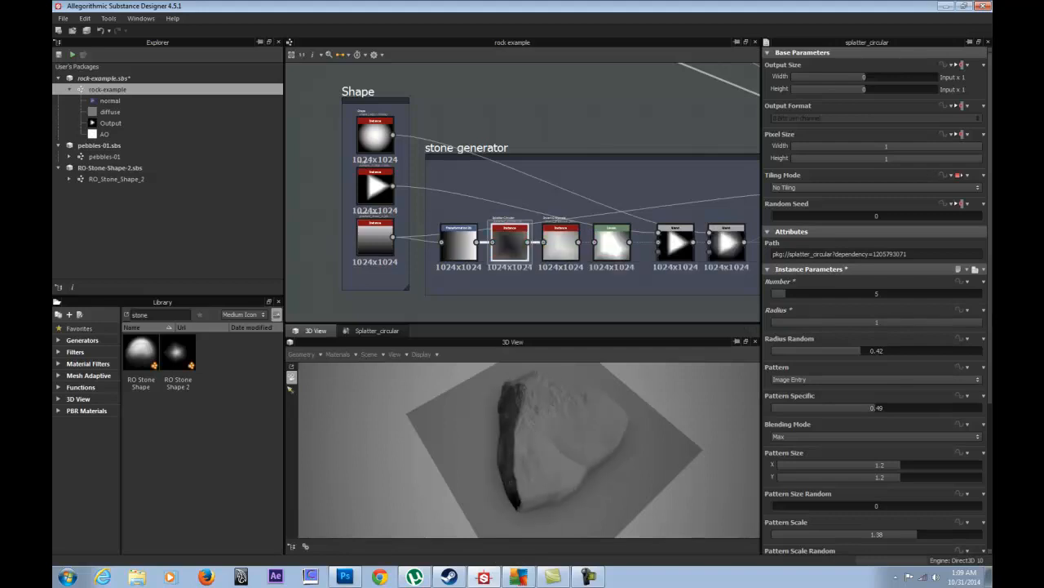
left_click(878, 292)
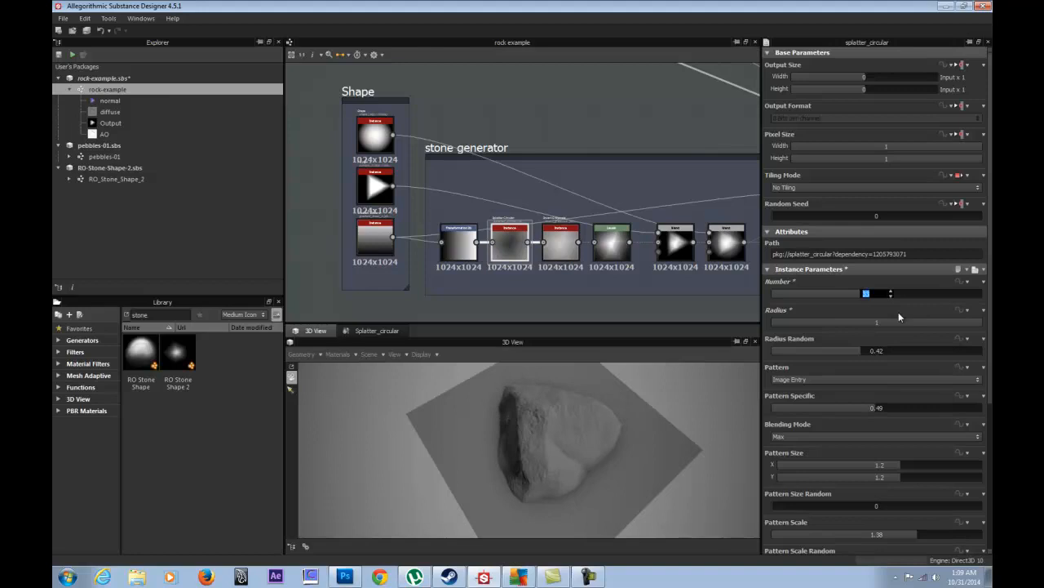
type("20")
key("Return")
- Set both Radius Random and Pattern Specific to 0.5
left_click_drag(859, 351, 880, 360)
double_click(869, 352)
type("0.5")
key("Return")
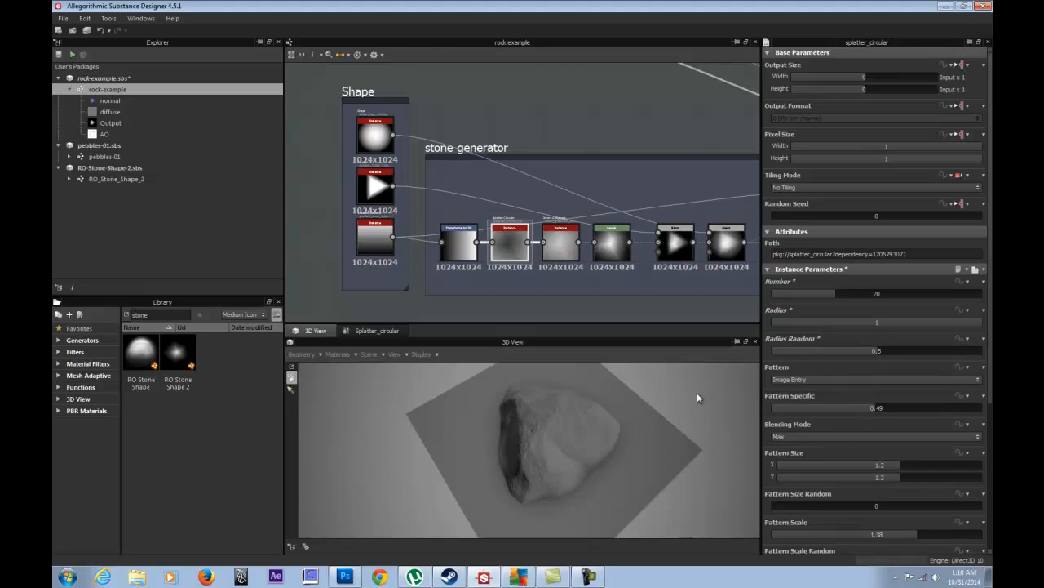
left_click_drag(869, 407, 900, 411)
double_click(881, 406)
key("BackSpace")
type(".5")
key("Return")
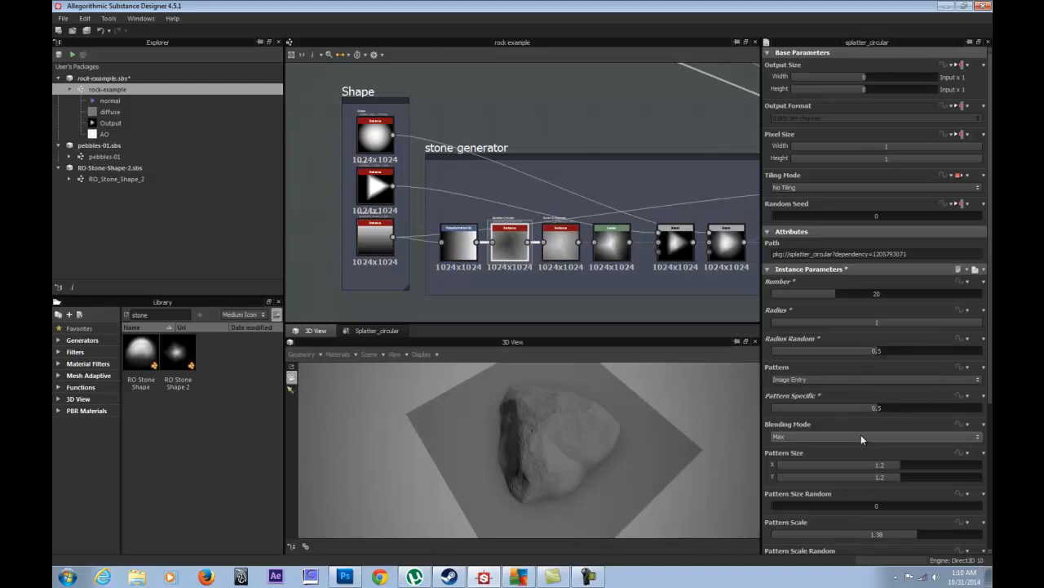
- Try Add Sub blending, then return the blending mode to Max
left_click(861, 435)
left_click(836, 446)
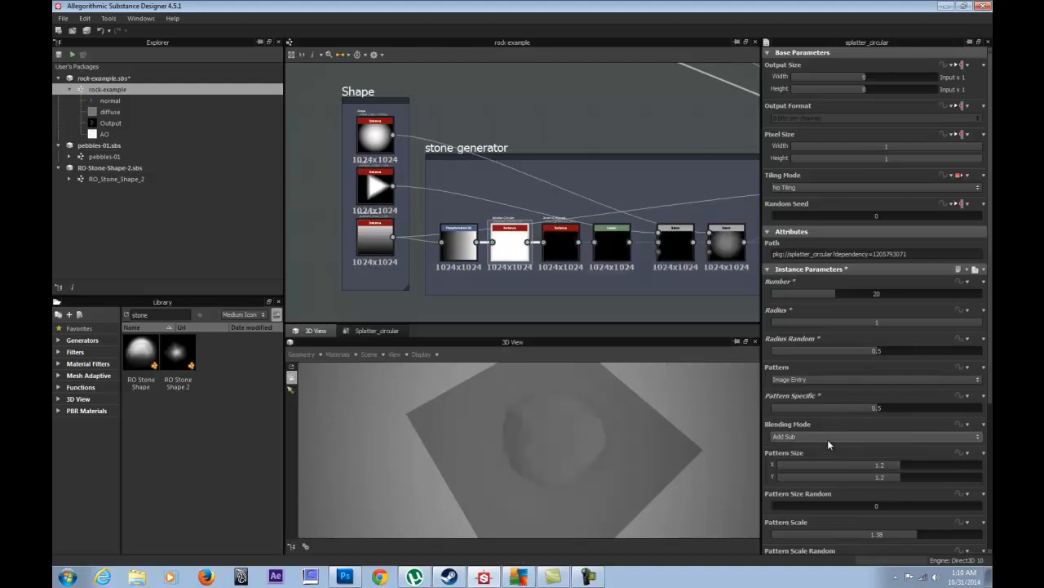
left_click(825, 438)
left_click(827, 452)
- Experiment with Pattern Size X and Y values while checking the rock preview
left_click_drag(891, 466, 771, 473)
left_click_drag(770, 471, 881, 462)
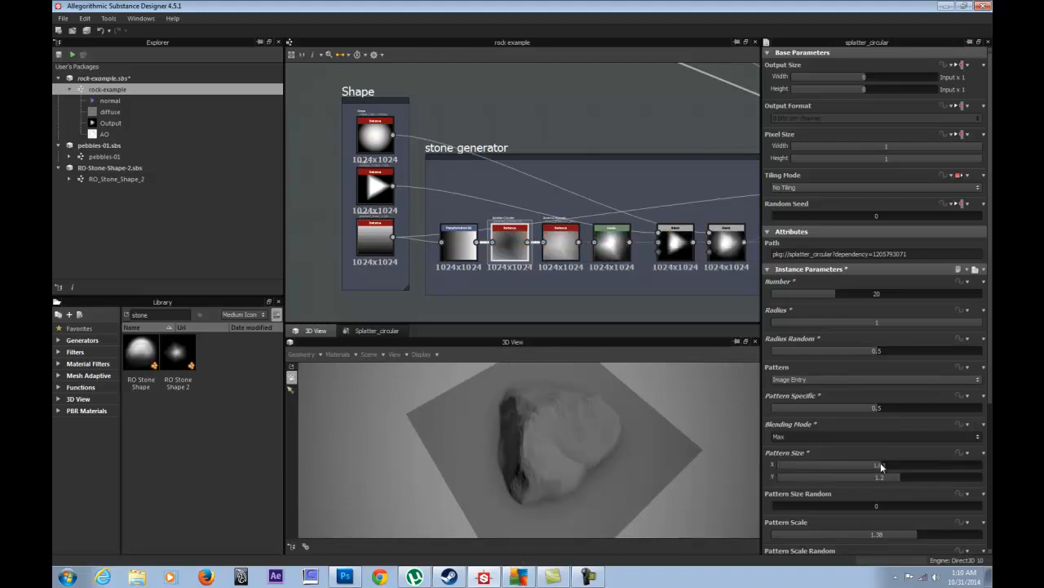
left_click_drag(870, 478, 819, 482)
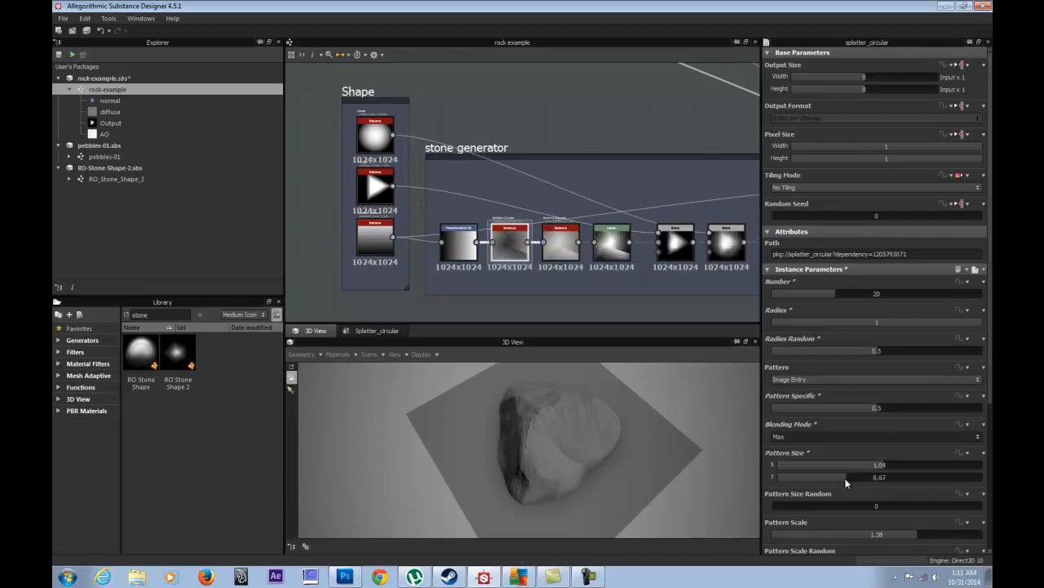
left_click_drag(556, 398, 634, 416)
mouse_move(504, 388)
left_mouse_down()
mouse_move(494, 375)
mouse_move(513, 388)
left_mouse_up()
left_click_drag(474, 521, 436, 435)
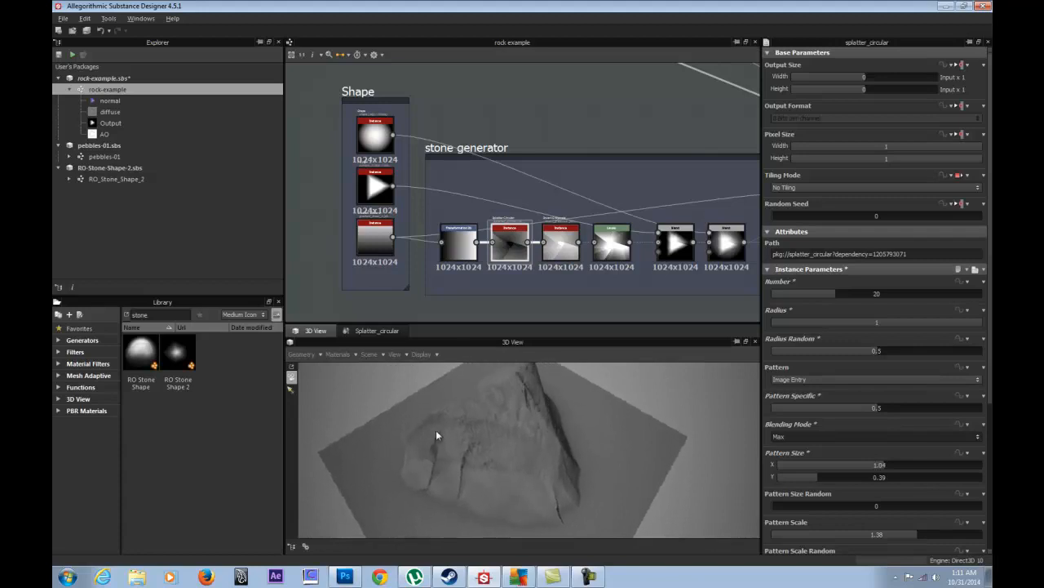
left_click_drag(551, 435, 422, 449)
- Enter exact Pattern Size values, ending with 1 for both X and Y
left_click(876, 465)
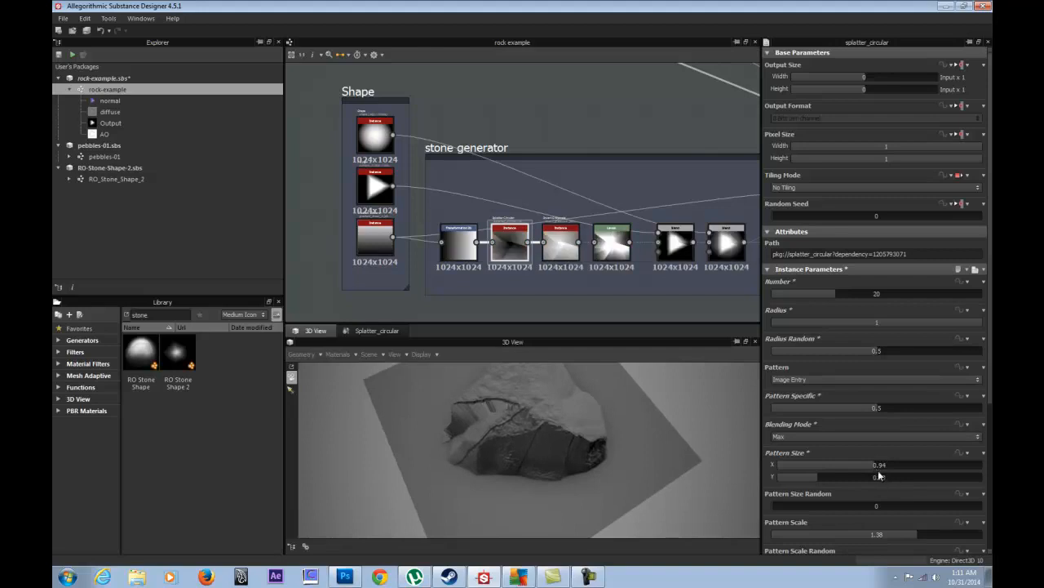
left_click(880, 478)
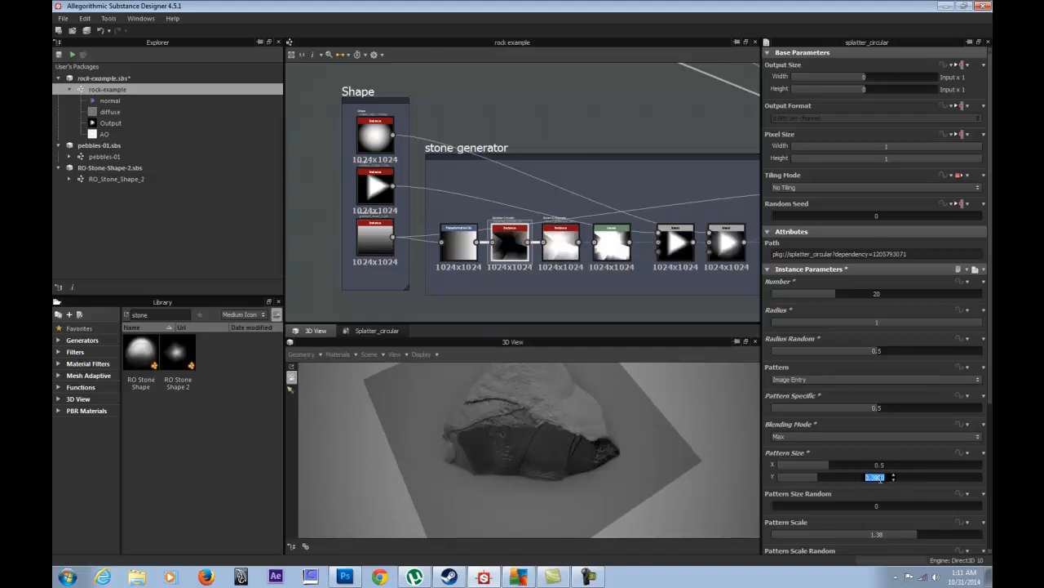
type(".5")
key("Return")
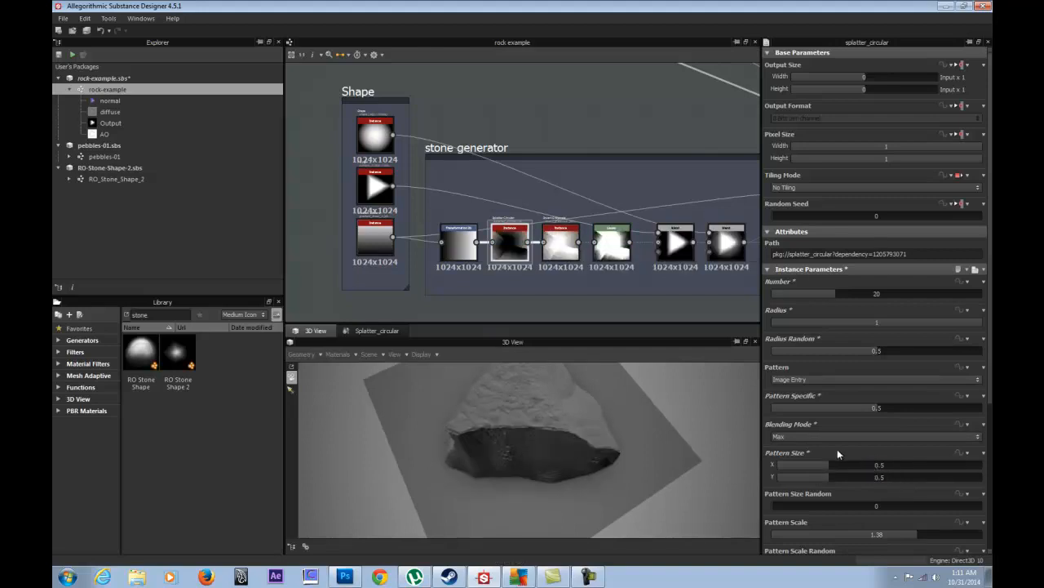
mouse_move(874, 478)
left_mouse_down()
mouse_move(981, 468)
mouse_move(866, 461)
mouse_move(887, 467)
mouse_move(885, 485)
left_mouse_up()
left_click(880, 478)
type("1")
left_click(888, 466)
type("1")
key("Return")
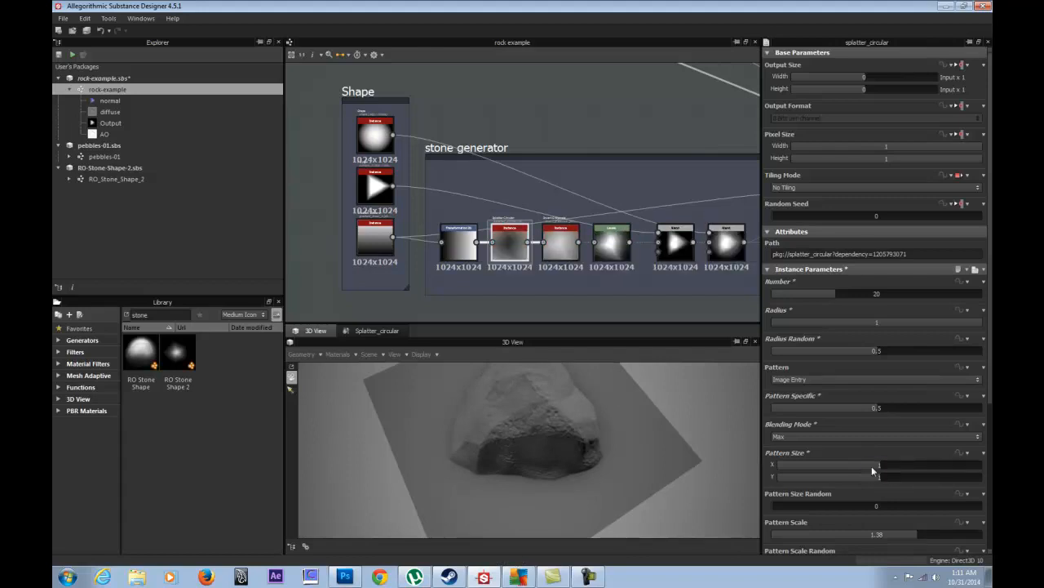
left_click_drag(579, 409, 588, 441)
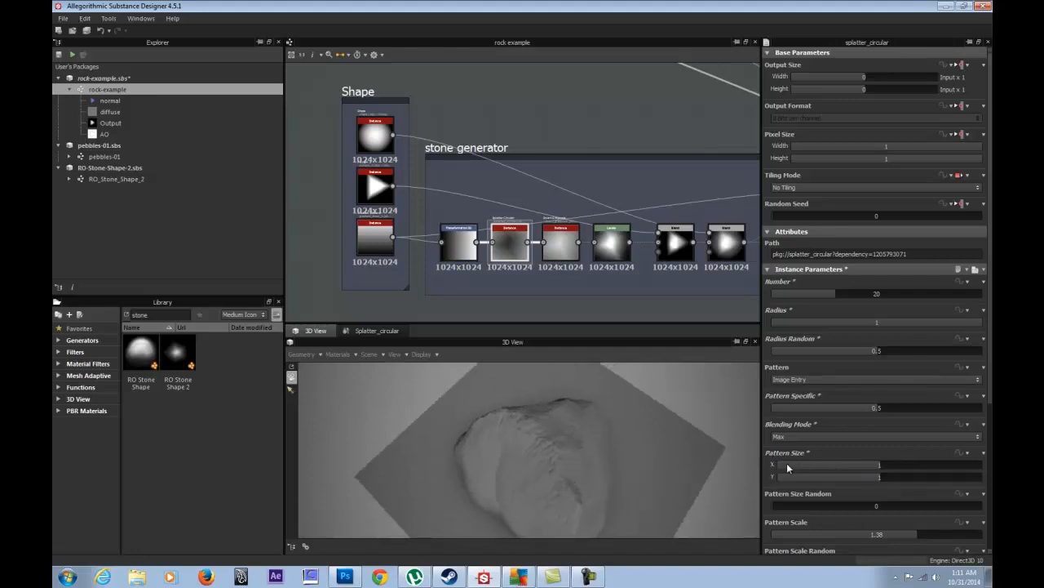
- Adjust Pattern Size Random across its range, settling on 0.5
left_click_drag(607, 446, 806, 498)
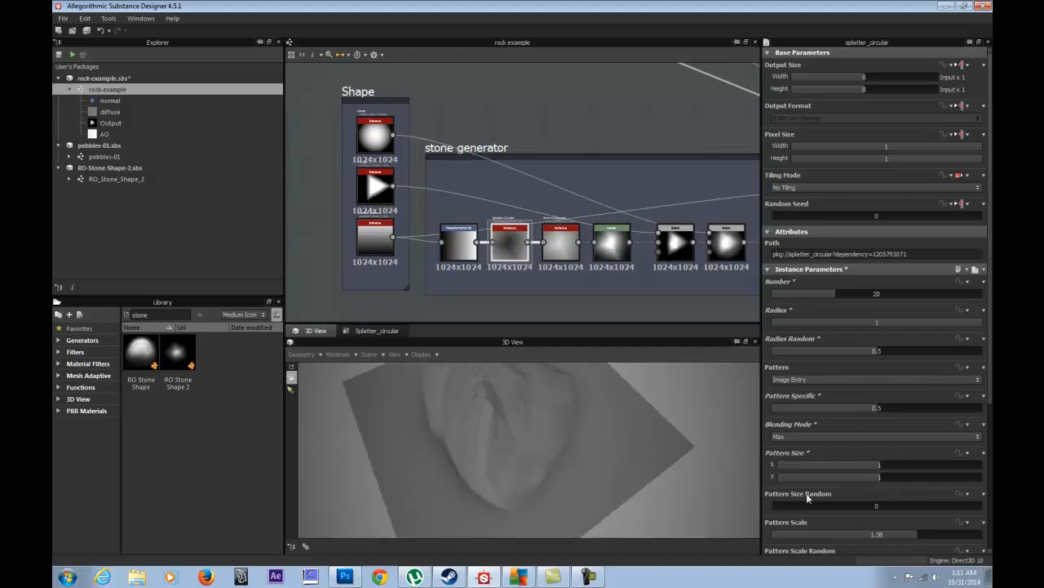
left_click_drag(583, 441, 841, 509)
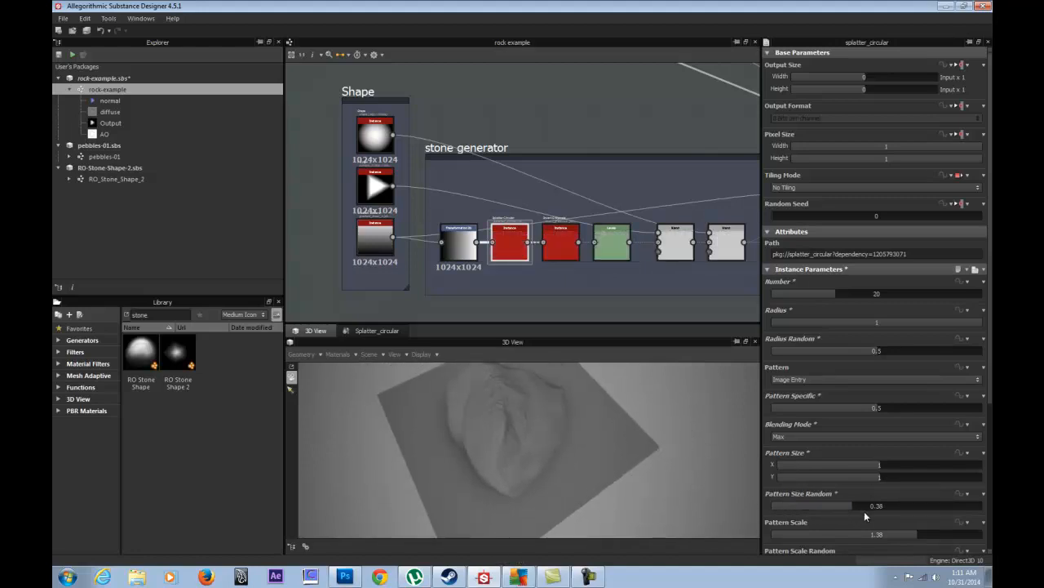
left_click_drag(937, 512, 989, 511)
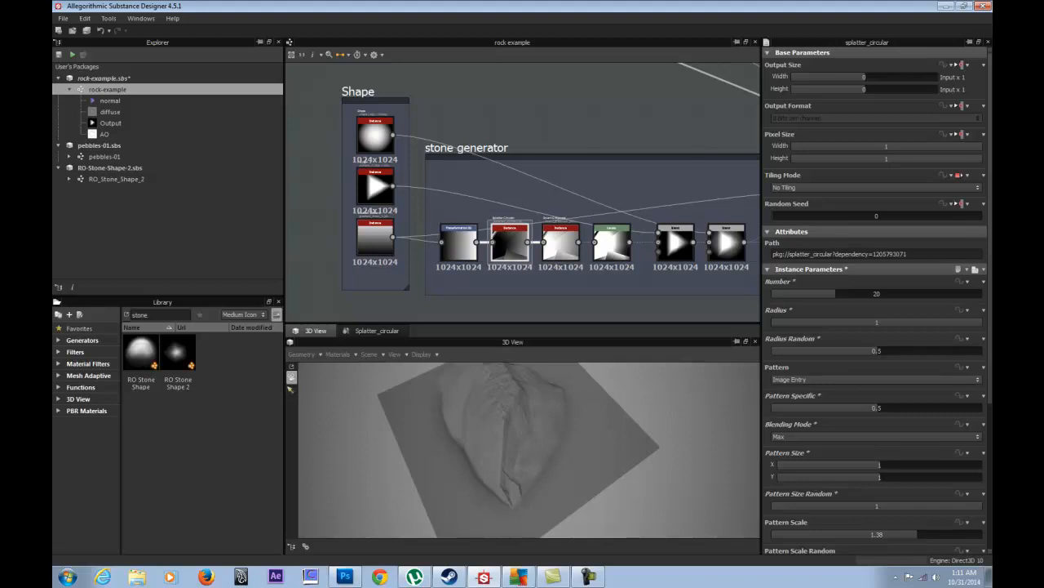
left_click_drag(727, 470, 638, 418)
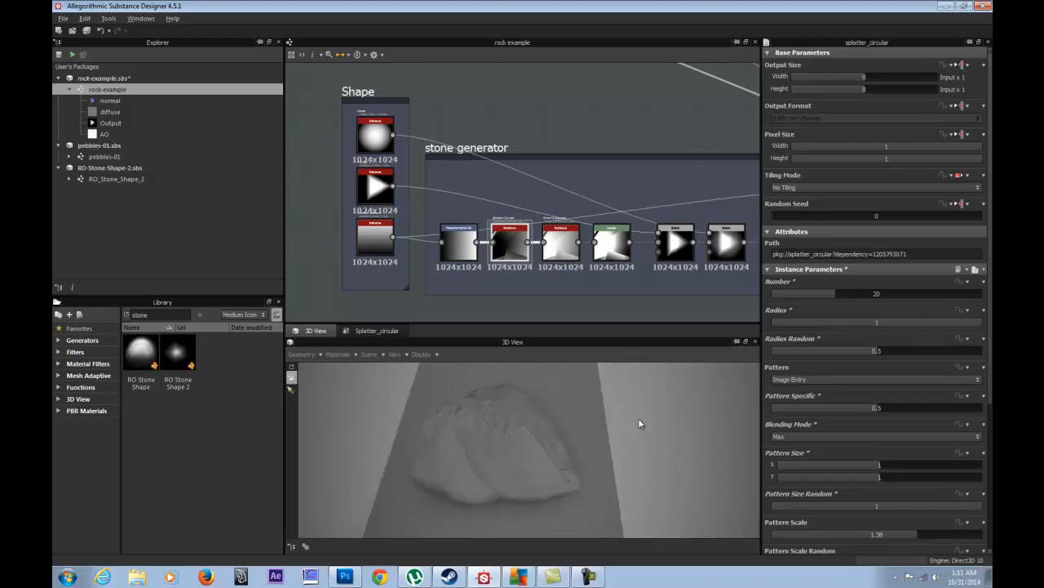
left_click(867, 508)
left_click_drag(858, 509, 775, 503)
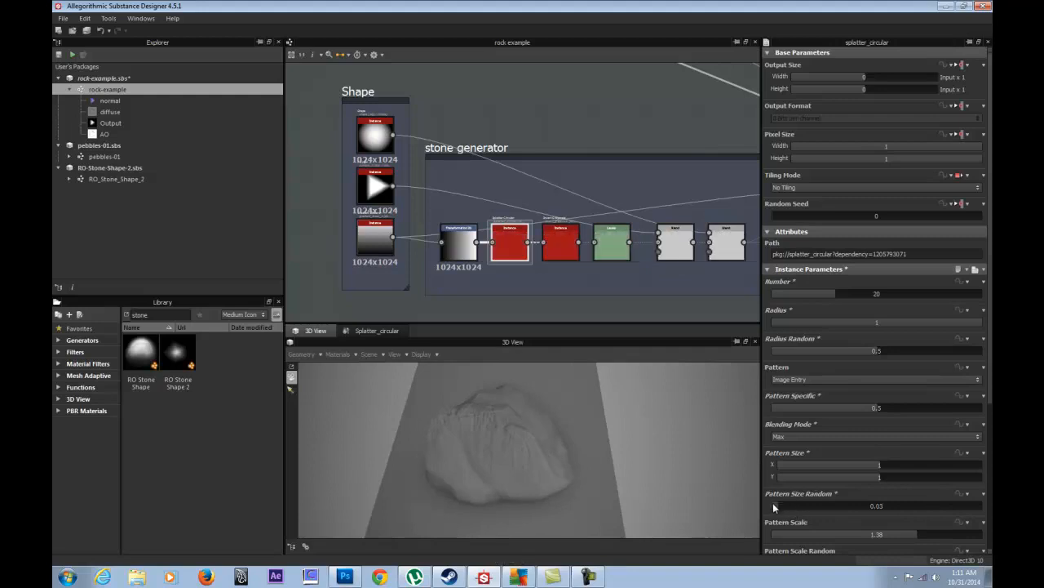
left_click(876, 506)
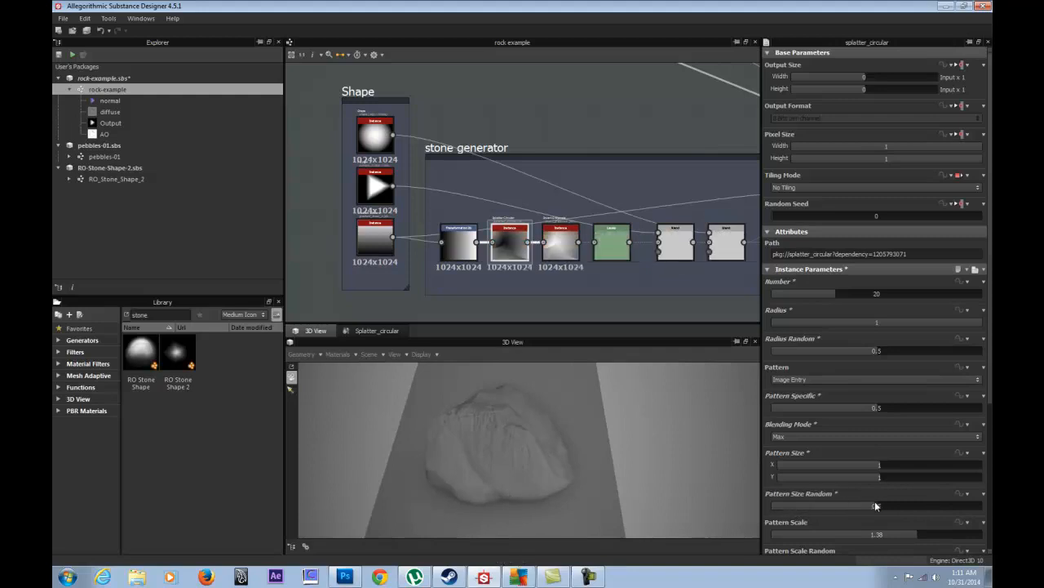
double_click(870, 506)
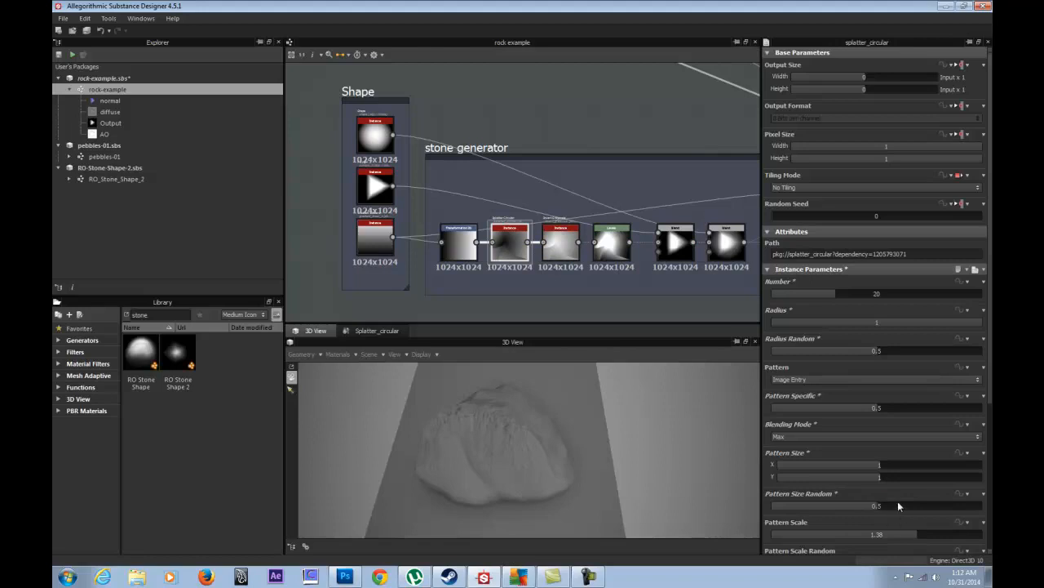
- Try lower Pattern Scale values, then set Pattern Scale to exactly 1
left_click_drag(898, 535, 850, 544)
left_click_drag(705, 508, 348, 453)
double_click(861, 531)
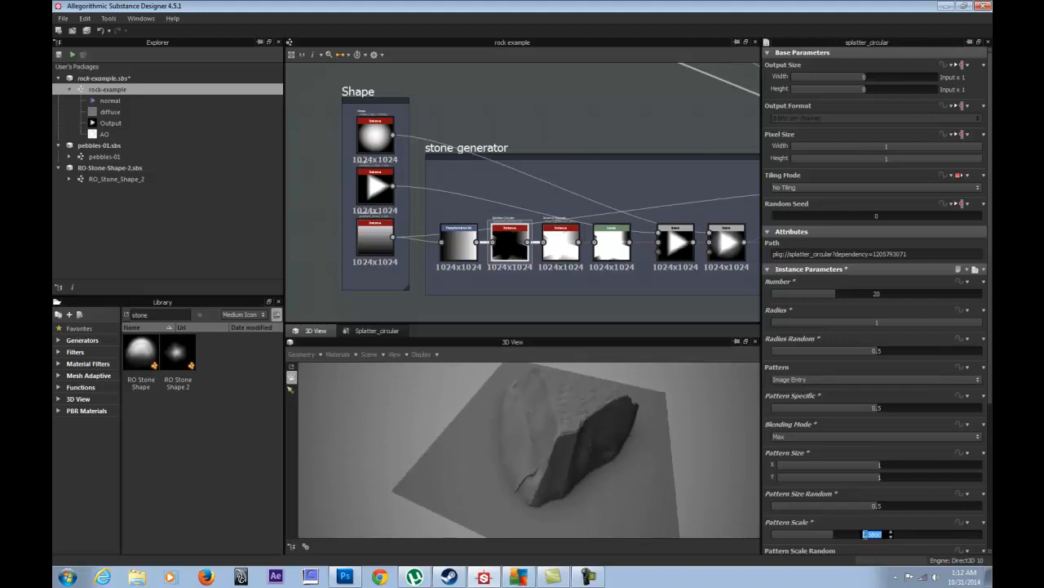
type("1.05")
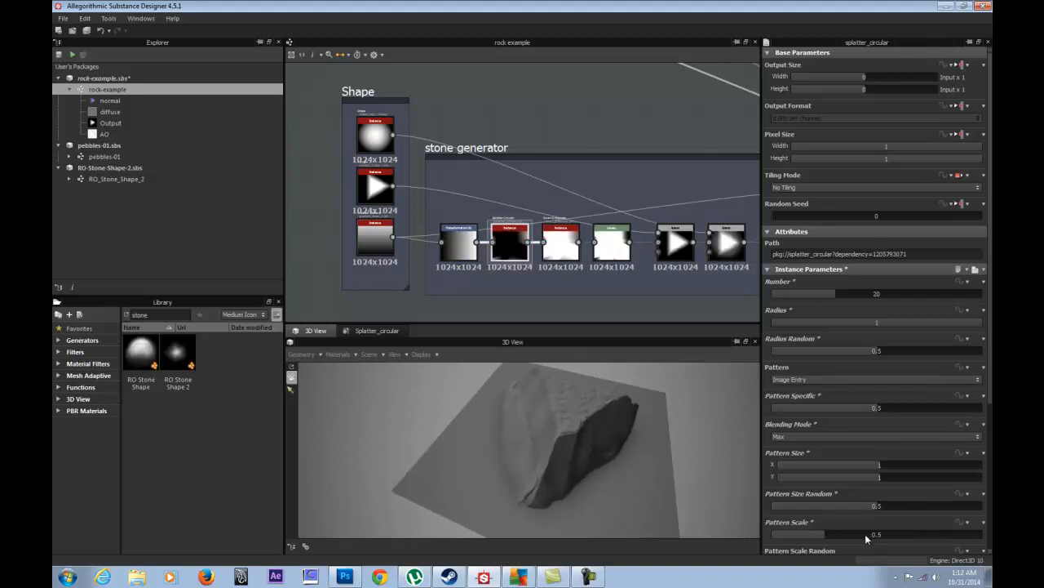
key("Return")
double_click(878, 535)
type("1")
key("Return")
- Turn the pattern Rotation to about 374 degrees and add slight rotation randomness
left_click_drag(989, 362, 992, 510)
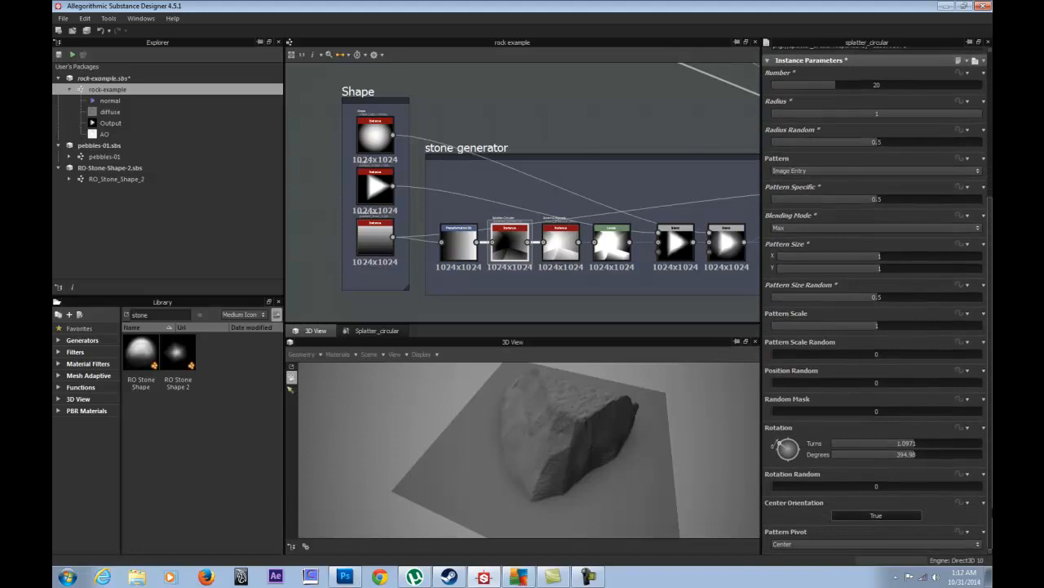
mouse_move(785, 447)
left_mouse_down()
mouse_move(796, 445)
mouse_move(804, 471)
mouse_move(774, 432)
mouse_move(772, 447)
mouse_move(780, 443)
left_mouse_up()
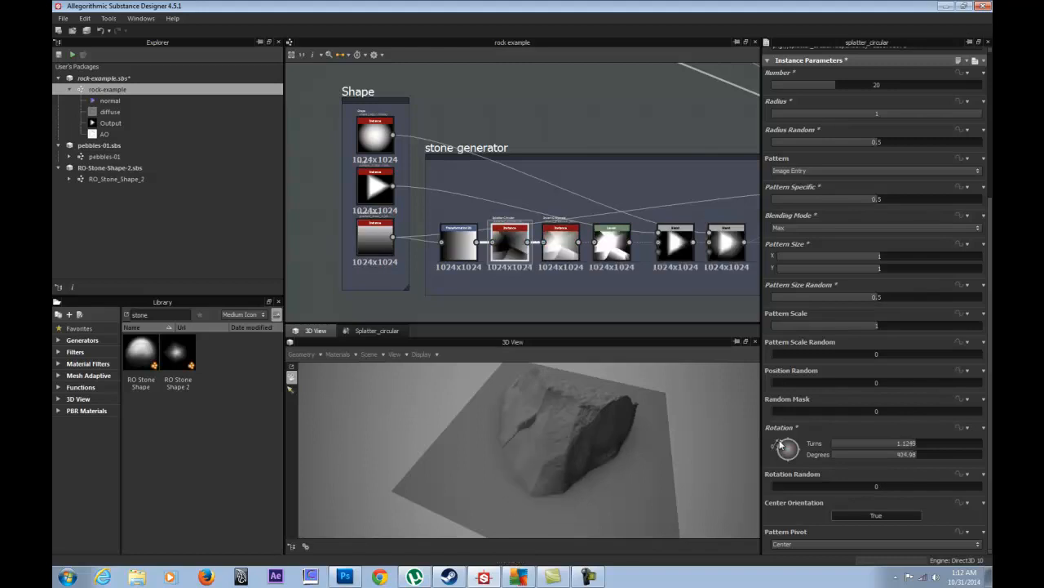
left_click_drag(780, 443, 779, 445)
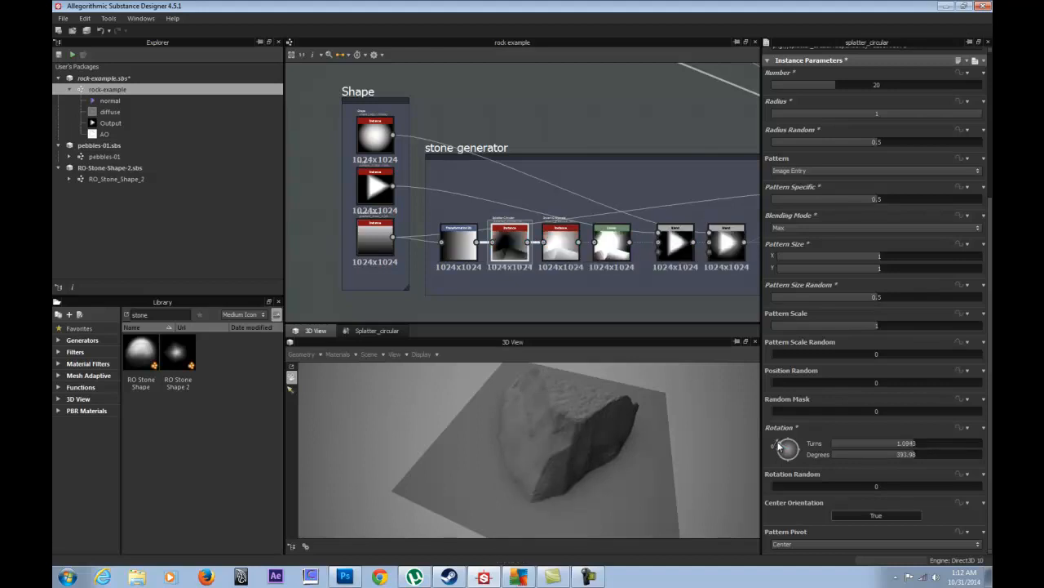
mouse_move(780, 482)
left_mouse_down()
mouse_move(807, 485)
mouse_move(772, 485)
left_mouse_up()
left_click_drag(666, 400, 566, 431)
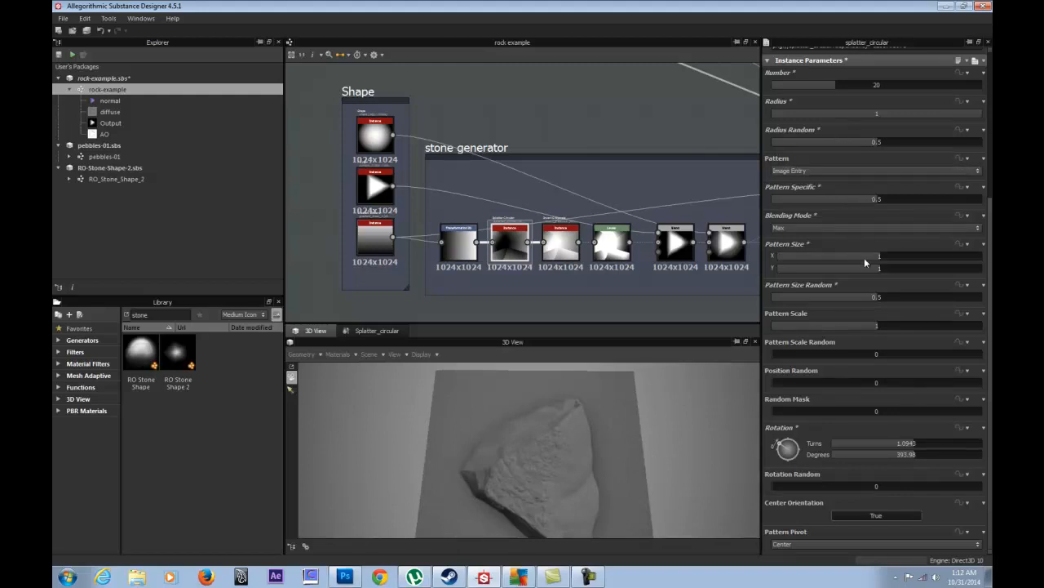
- Tune Pattern Size X to 0.96, Radius to 0.69, Radius Random to 0.57 and rotation near 378°
mouse_move(877, 256)
left_mouse_down()
mouse_move(893, 255)
mouse_move(833, 257)
mouse_move(877, 258)
left_mouse_up()
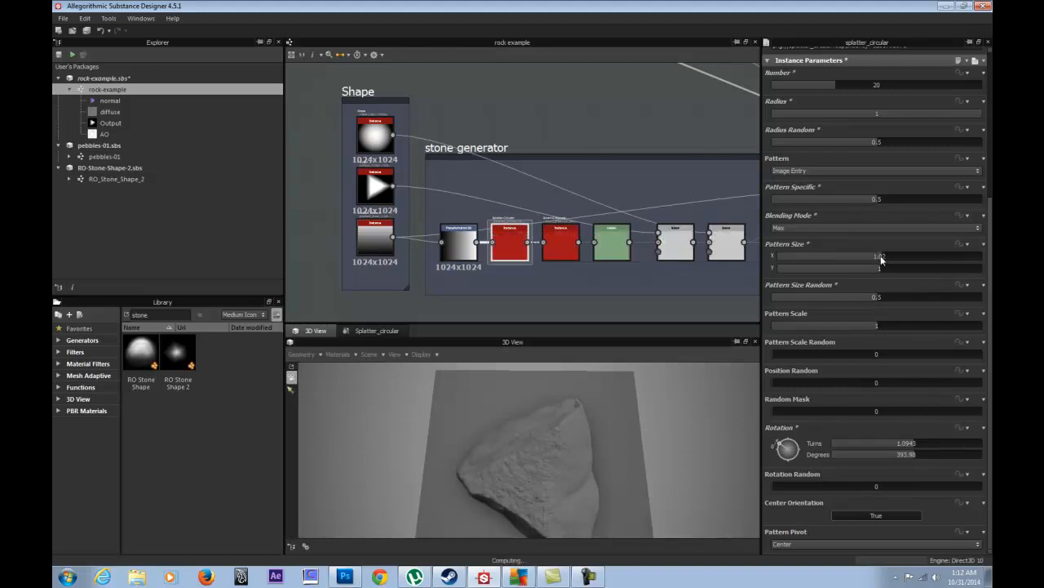
left_click_drag(845, 138, 923, 114)
left_click(942, 114)
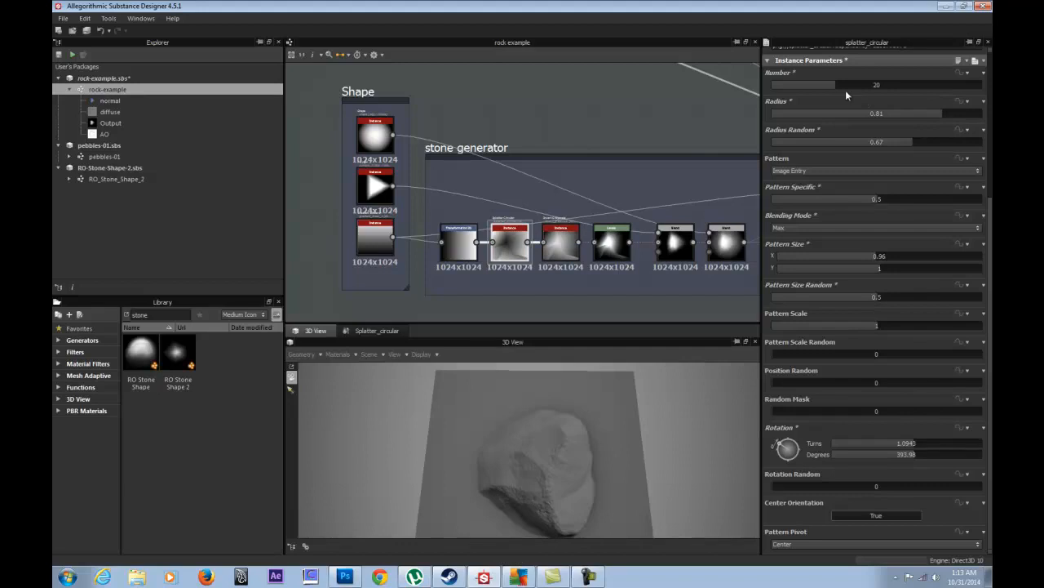
left_click_drag(651, 390, 473, 415)
left_click_drag(899, 142, 916, 113)
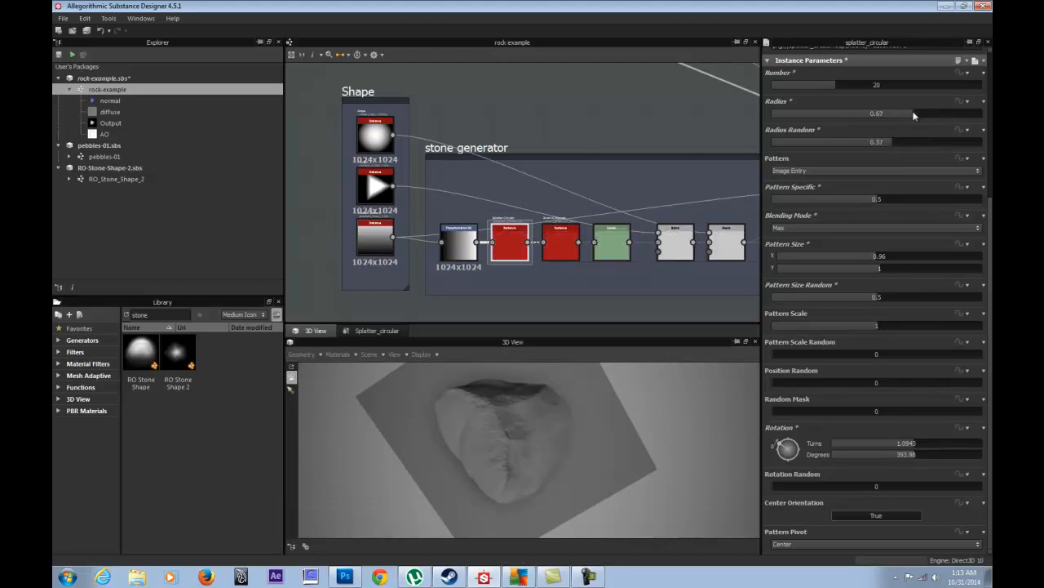
left_click_drag(782, 450, 762, 445)
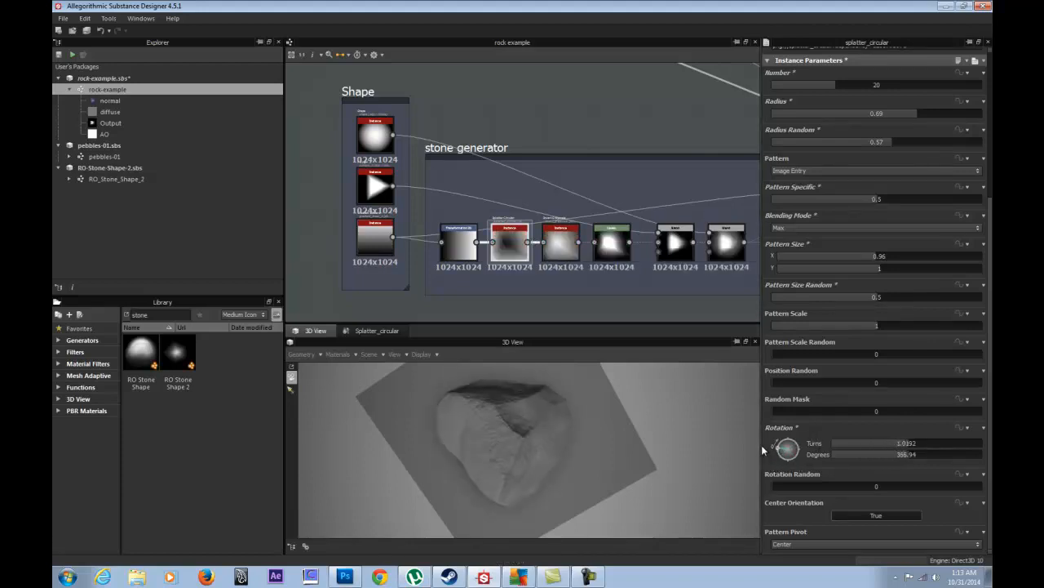
left_click_drag(761, 445, 759, 439)
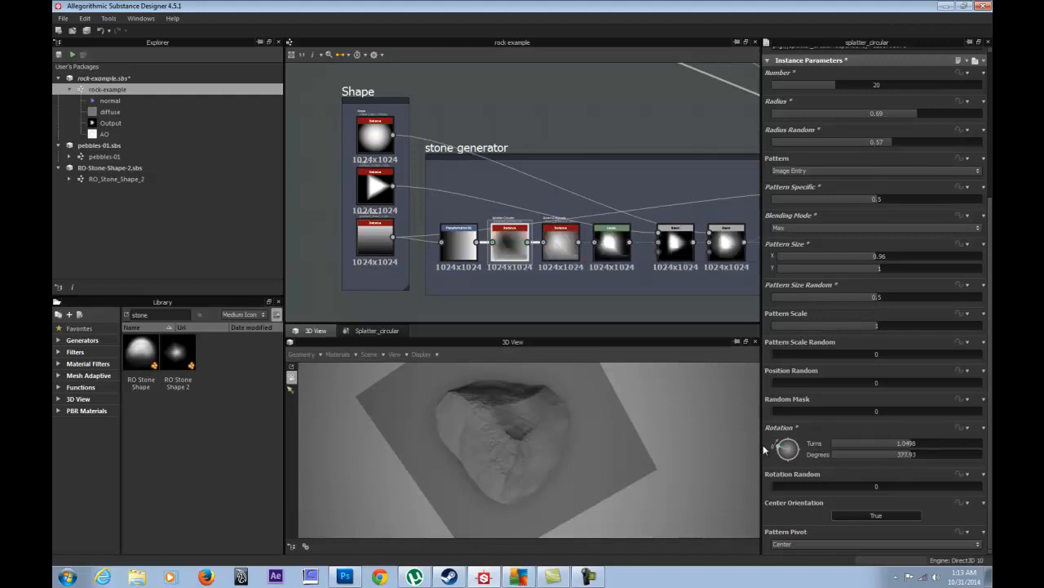
left_click_drag(783, 488, 757, 484)
- Toggle centred orientation and try the Min and Max pattern pivots
left_click(864, 512)
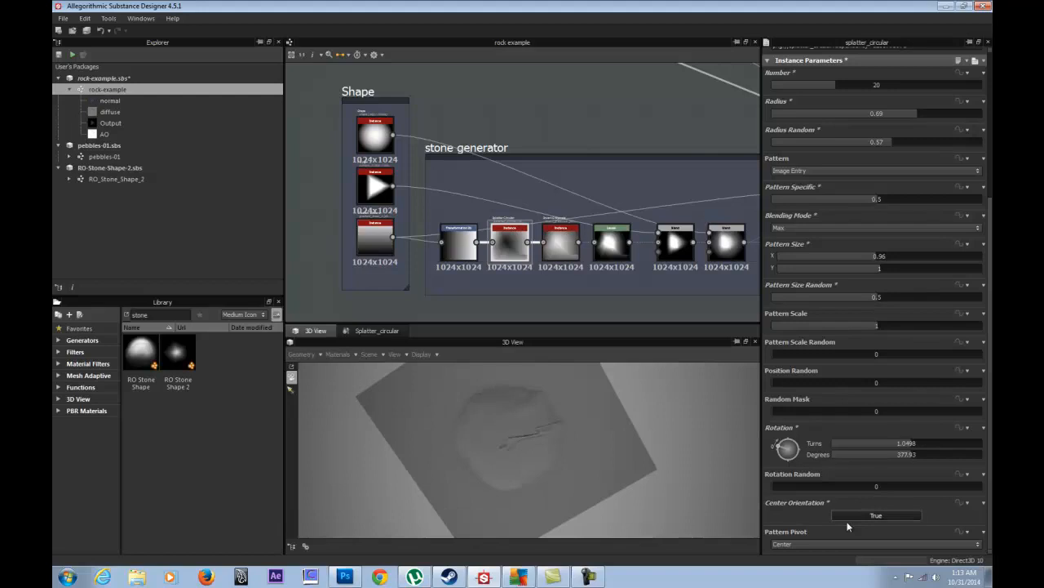
left_click(803, 542)
left_click(798, 565)
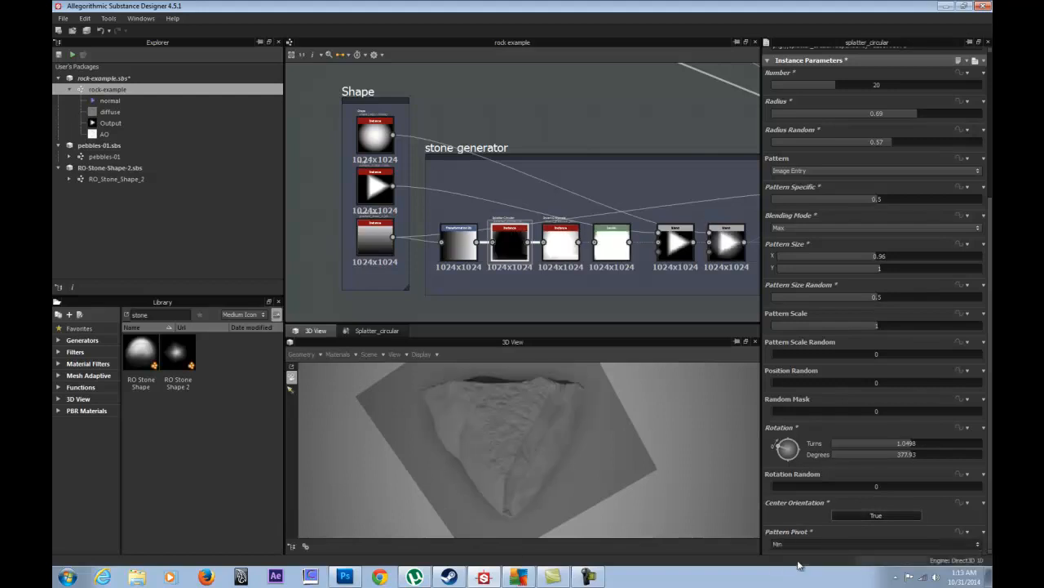
left_click(812, 541)
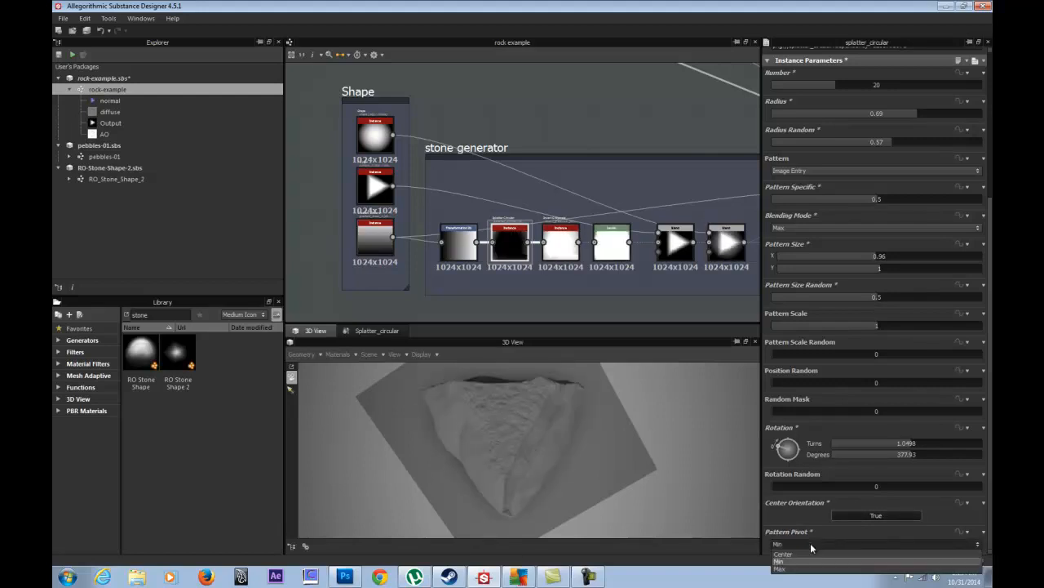
left_click(803, 568)
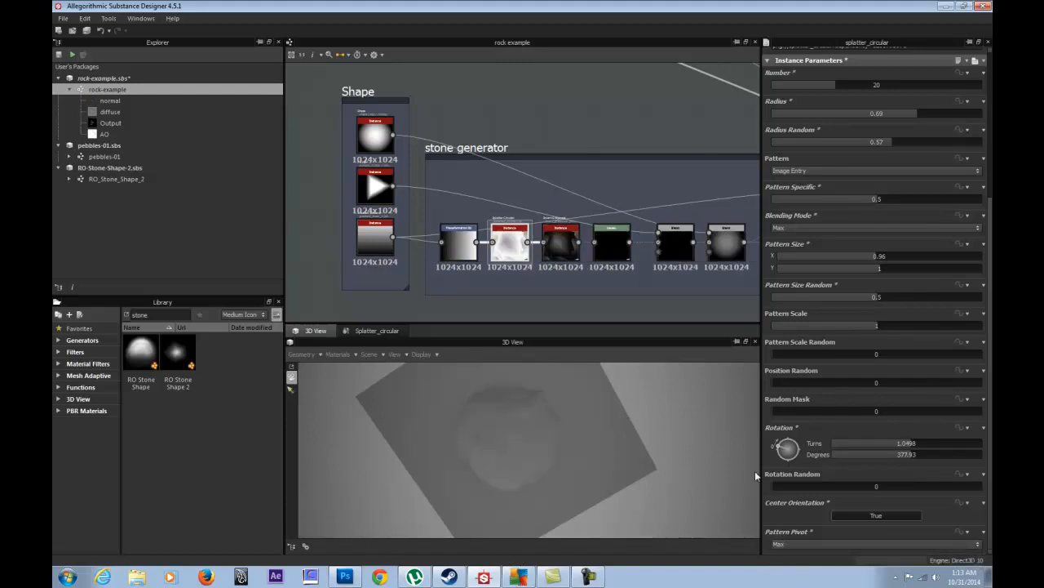
- Return the pattern pivot to Center and rotate the pattern to about 358 degrees
left_click_drag(782, 450, 785, 459)
left_click(798, 542)
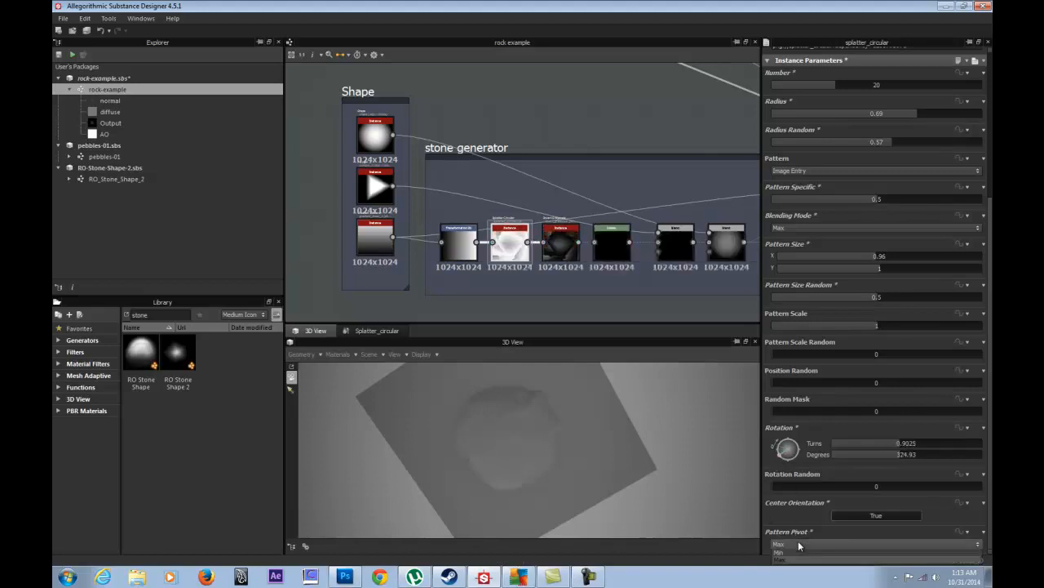
left_click(796, 553)
left_click_drag(593, 421, 530, 400)
left_click_drag(783, 457, 780, 455)
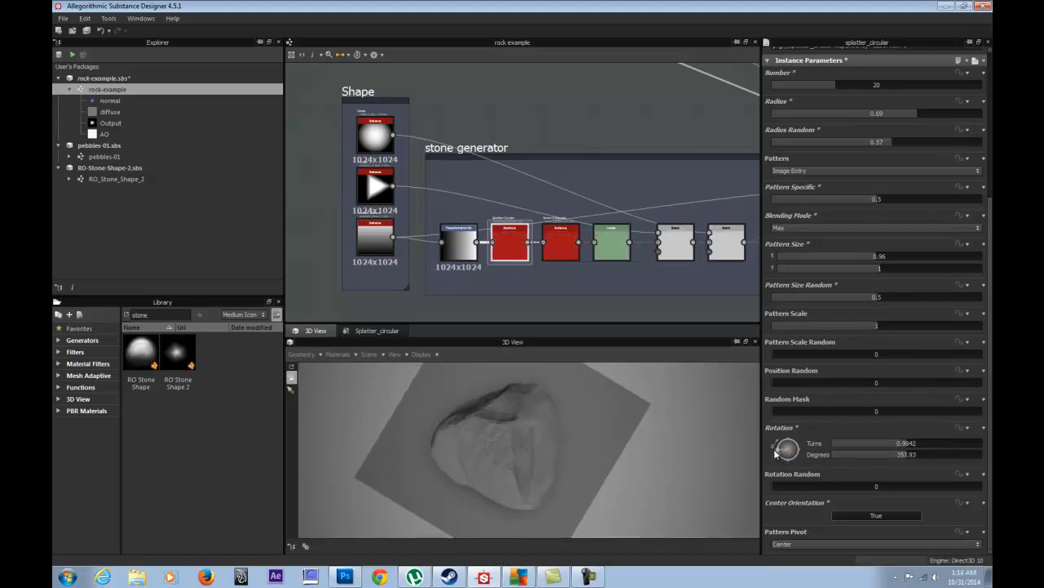
left_click_drag(570, 428, 380, 415)
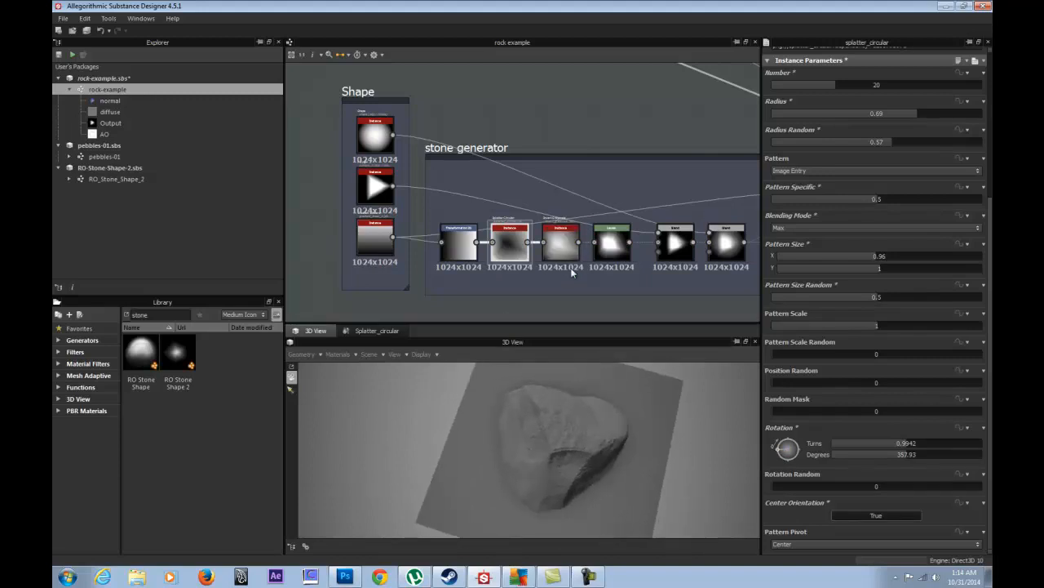
- Recentre the graph on the splatter chain and try different Number and Radius values
scroll(571, 274, "up", 4)
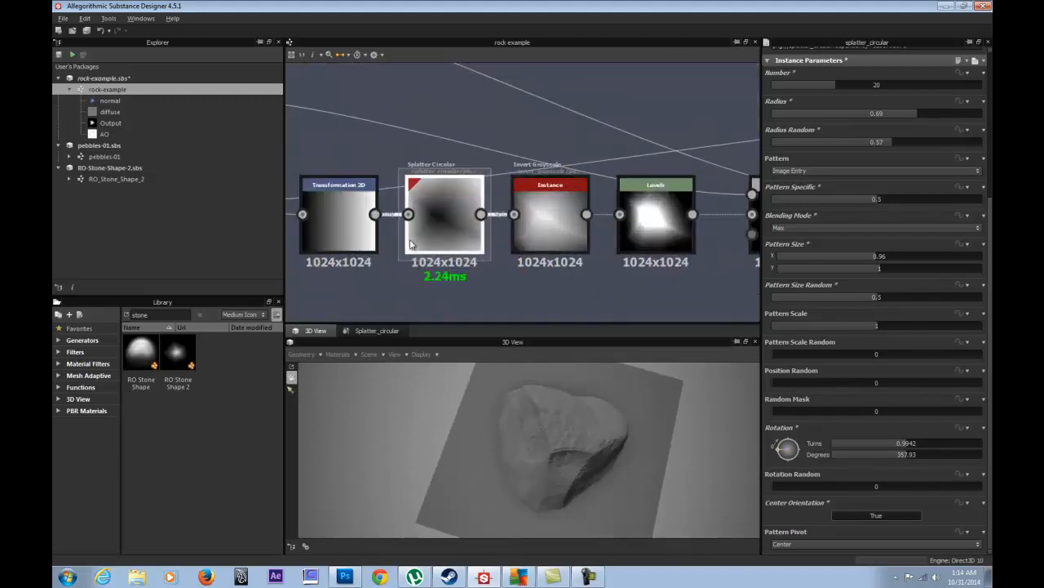
middle_click_drag(422, 263, 632, 263)
middle_click_drag(414, 264, 310, 288)
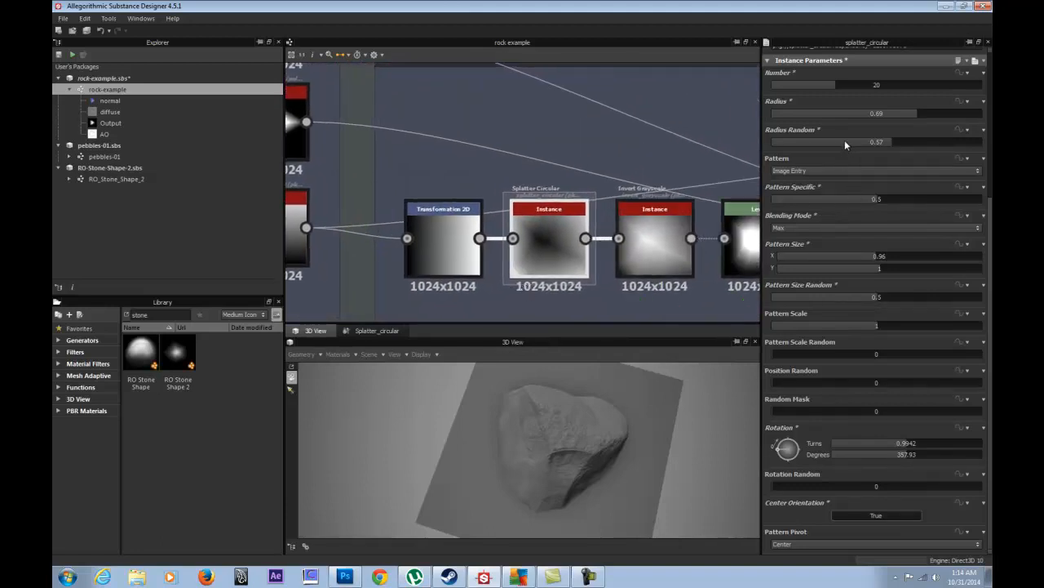
scroll(845, 148, "up", 3)
left_click_drag(830, 151, 893, 151)
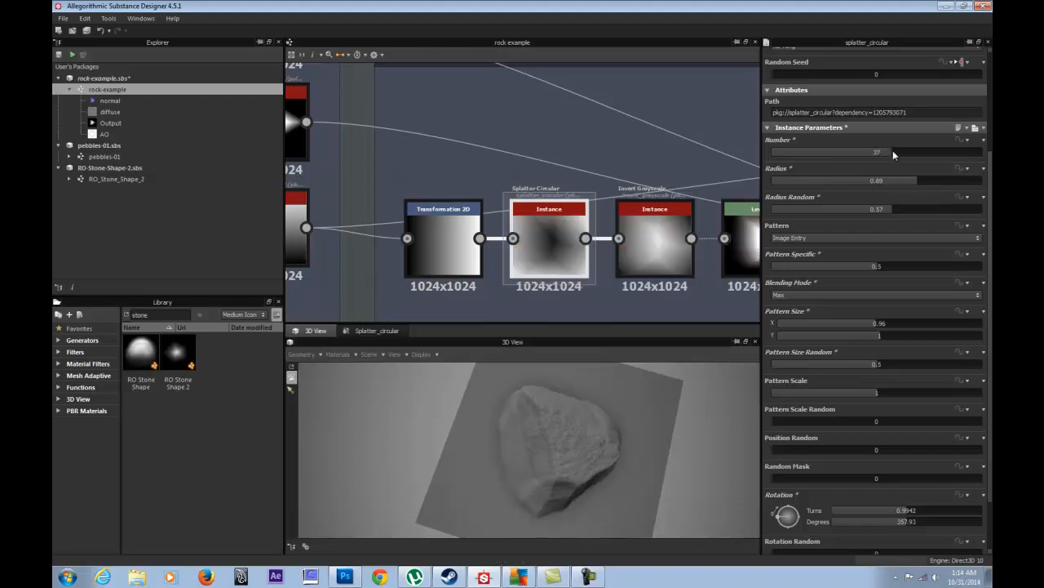
left_click_drag(685, 377, 498, 440)
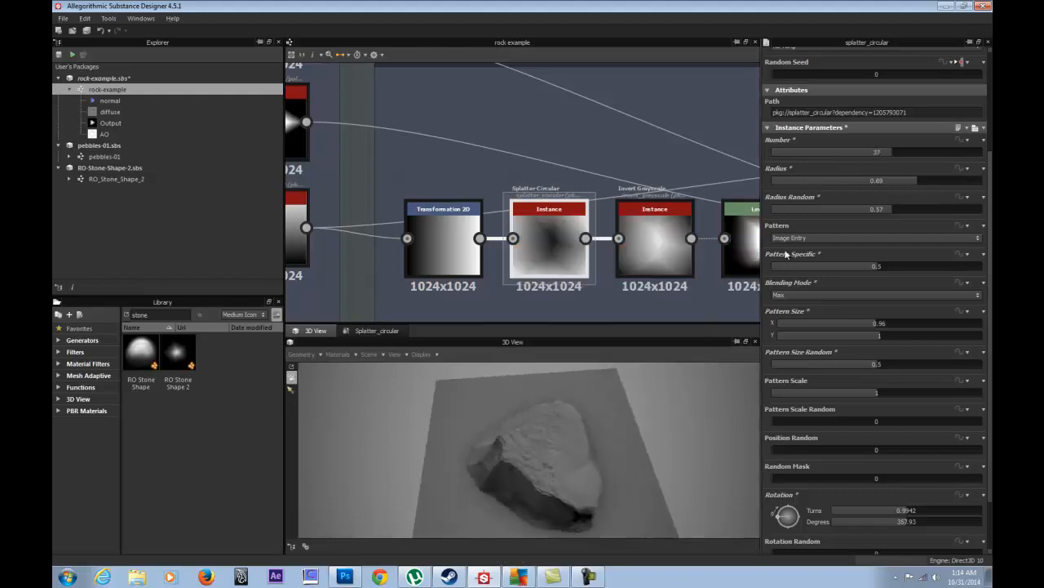
left_click_drag(889, 154, 805, 185)
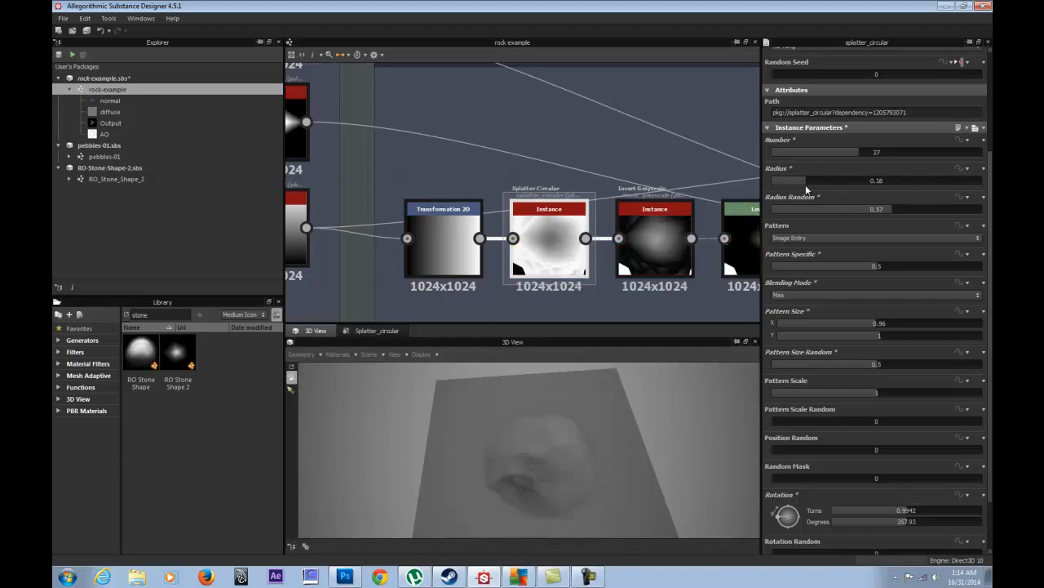
left_click_drag(893, 183, 873, 209)
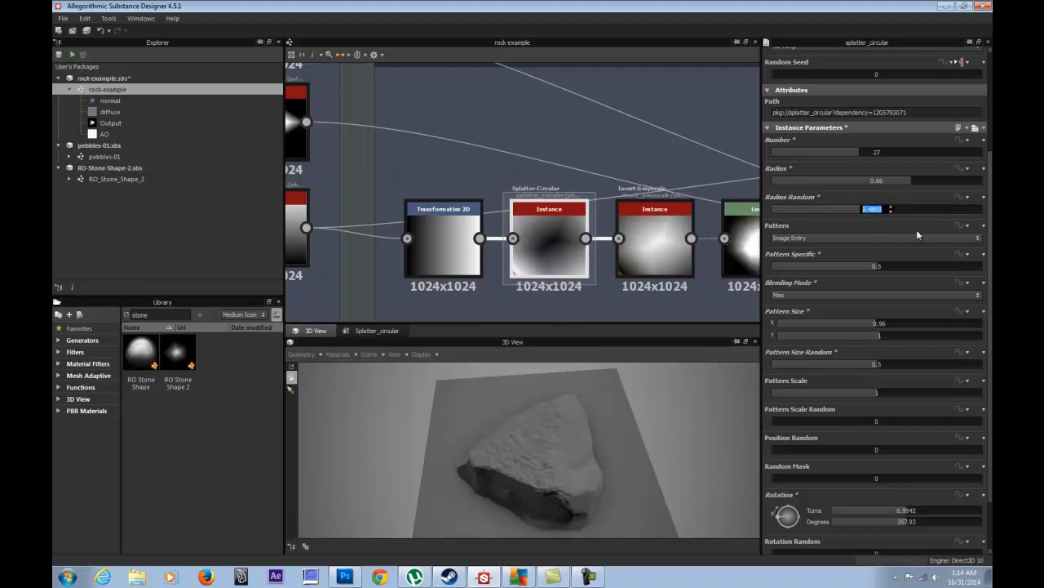
- Set the splatter Radius to 1 and Number to 30
type(".5")
left_click(884, 182)
type("1")
key("Return")
left_click(884, 152)
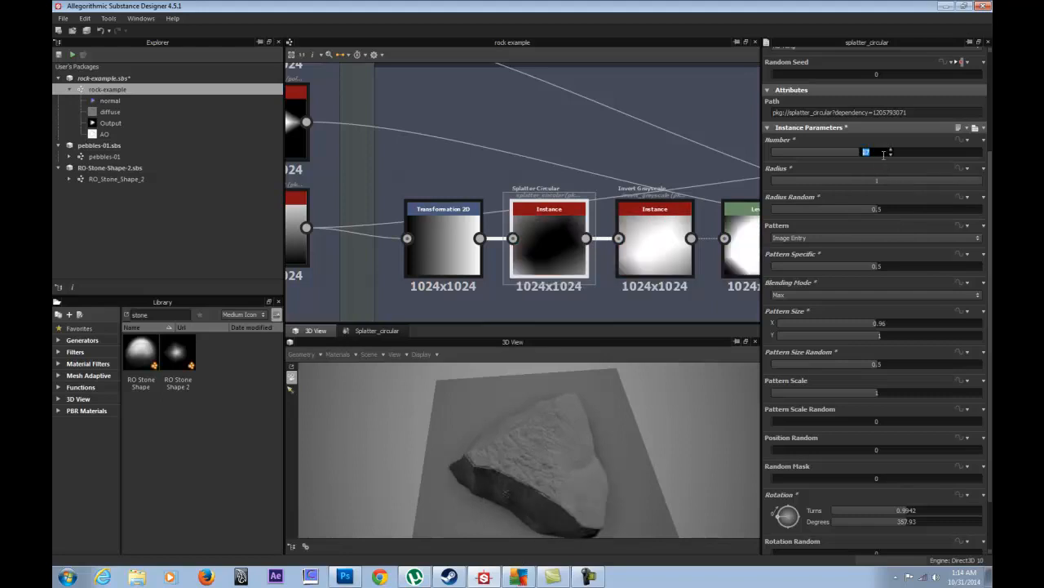
type("30")
key("Return")
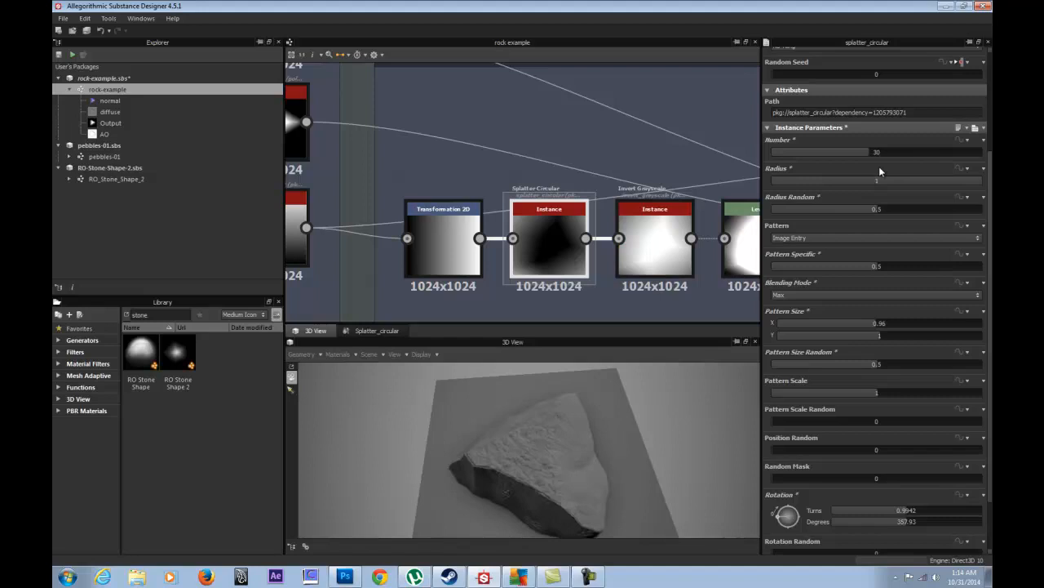
- Lower the splatter Radius to exactly 0.5
left_click_drag(925, 179, 870, 180)
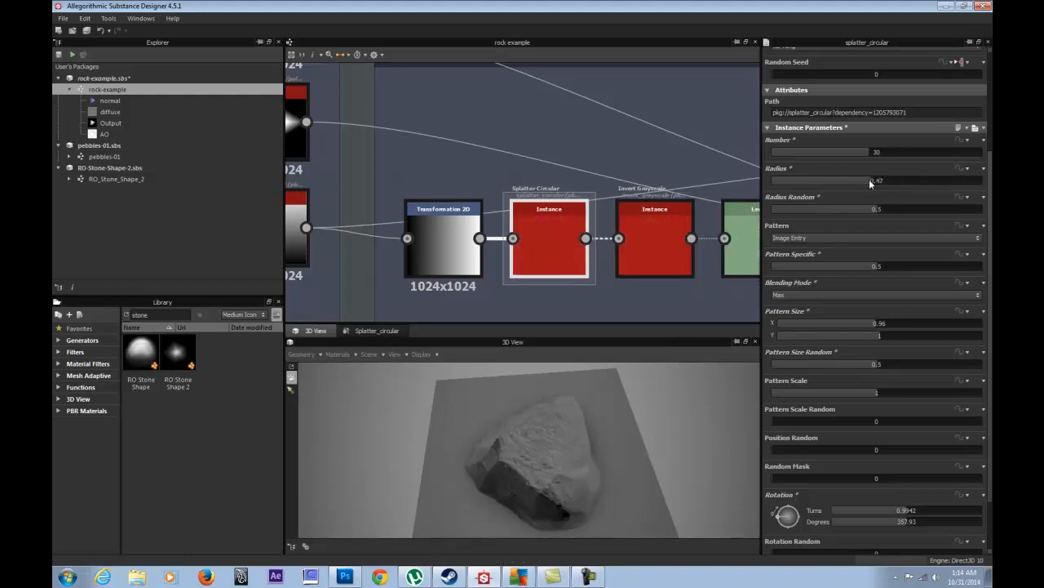
double_click(869, 179)
type("0.5")
key("Return")
mouse_move(585, 428)
left_mouse_down()
mouse_move(520, 441)
mouse_move(459, 401)
mouse_move(415, 452)
mouse_move(572, 416)
left_mouse_up()
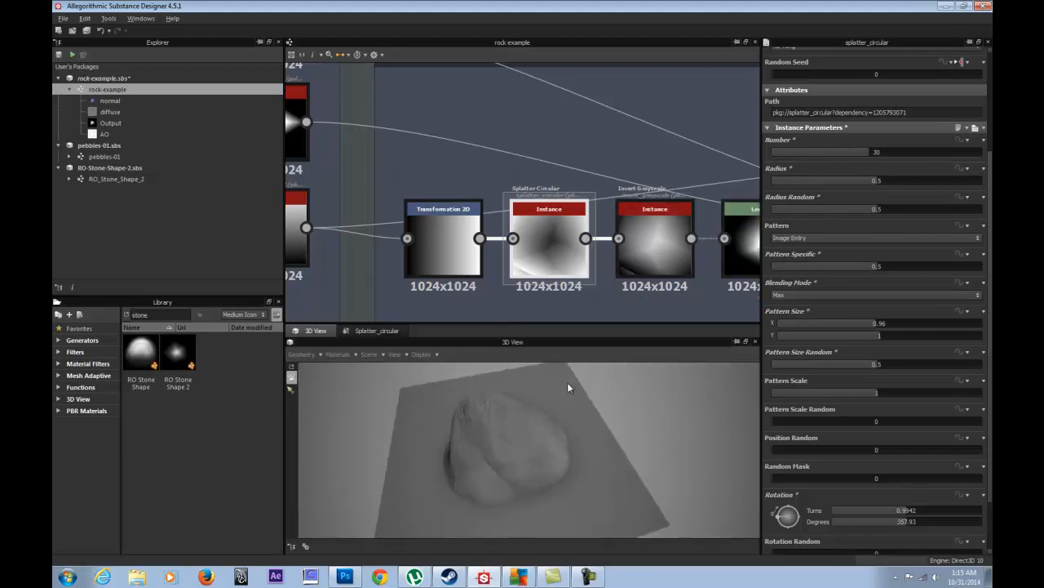
- In Expose Parameters for Splatter Circular, tick Number, Radius, Radius Random with prefix 'Generator/Shape 2'
right_click(543, 236)
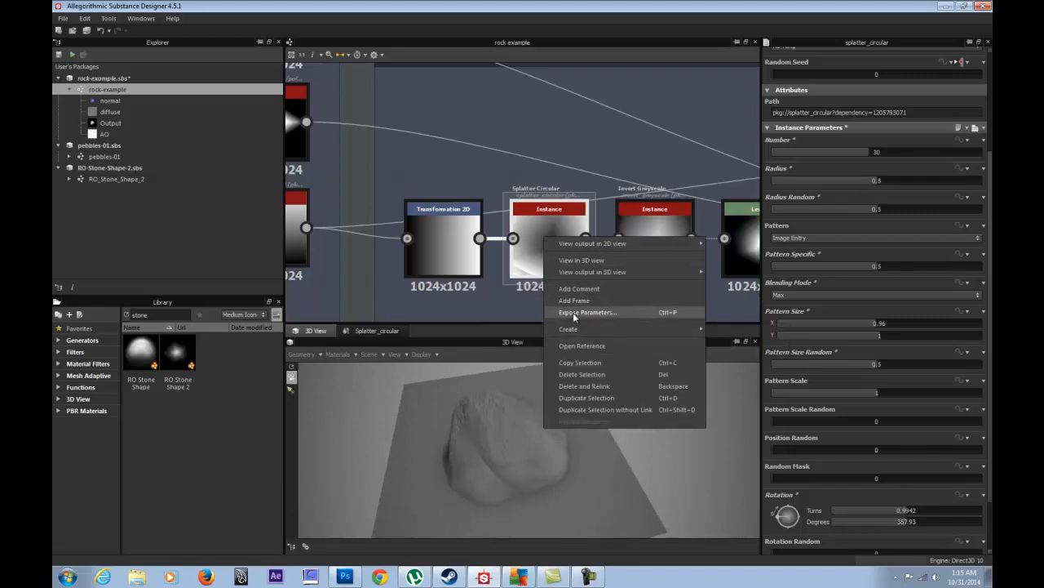
left_click(572, 311)
left_click(392, 204)
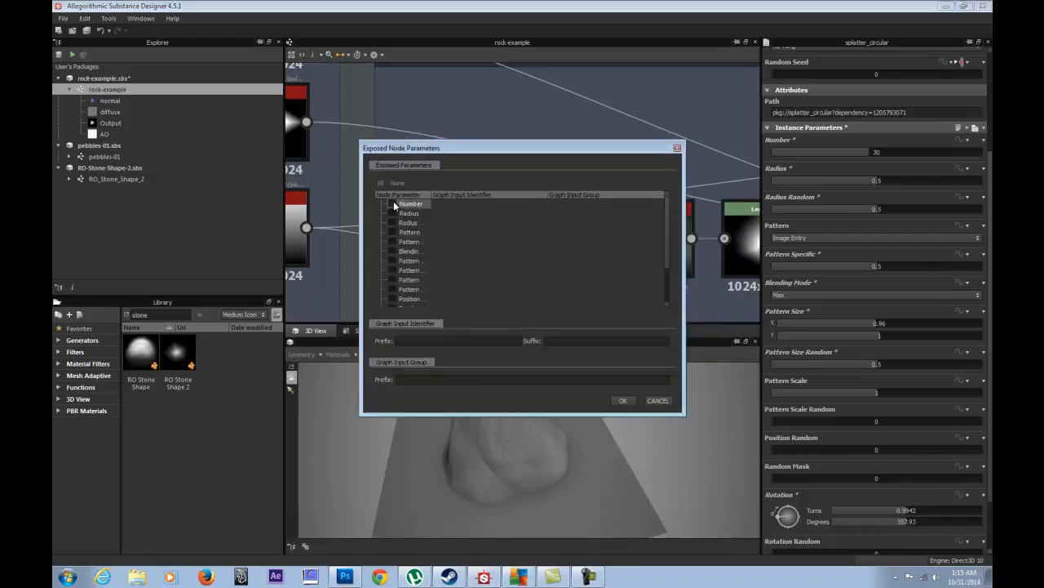
left_click(392, 215)
left_click(391, 227)
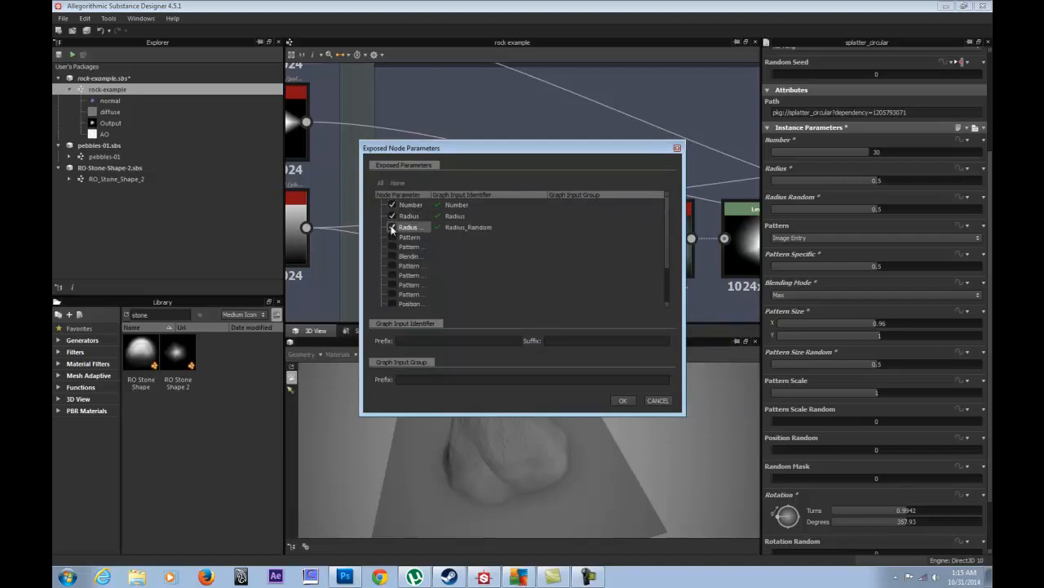
type("Gradient")
key("ctrl+a")
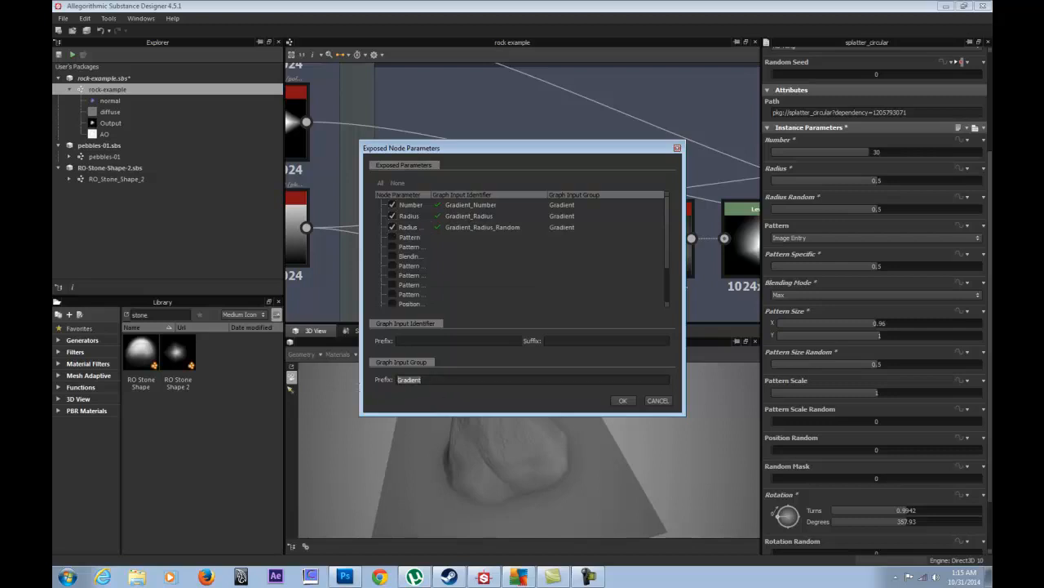
type("Ge")
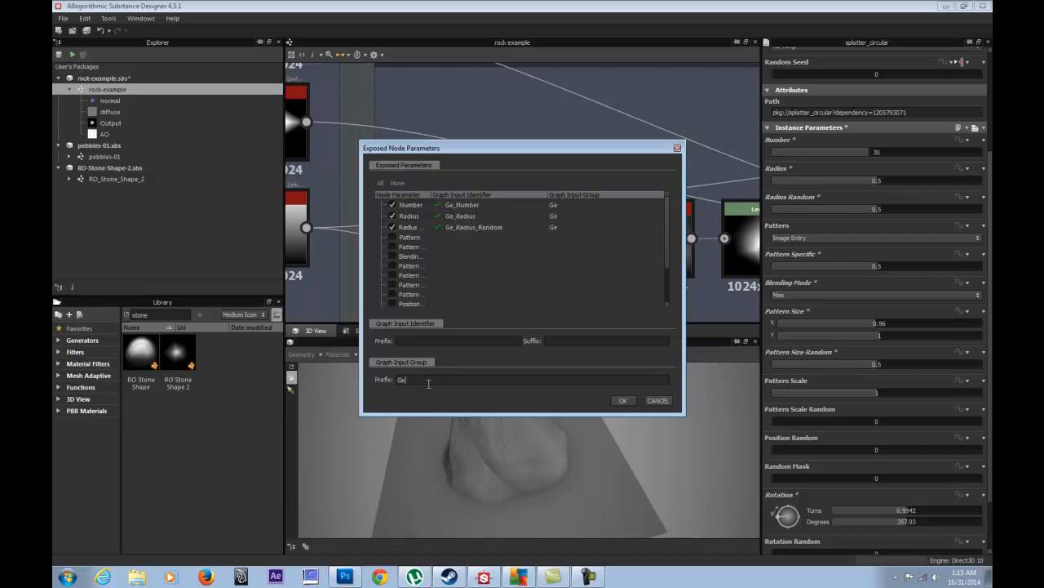
type("nerator")
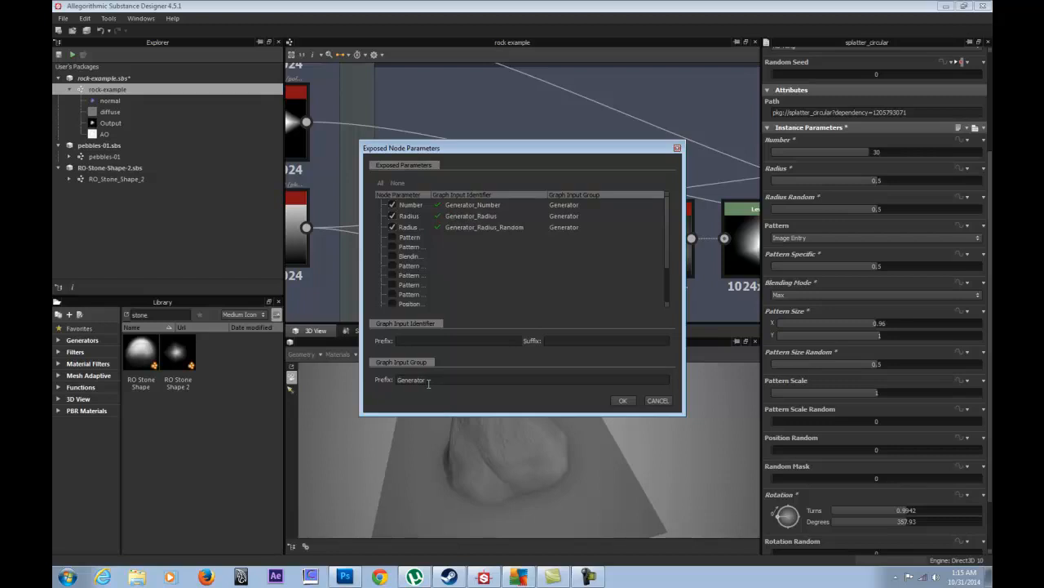
type("/Sha")
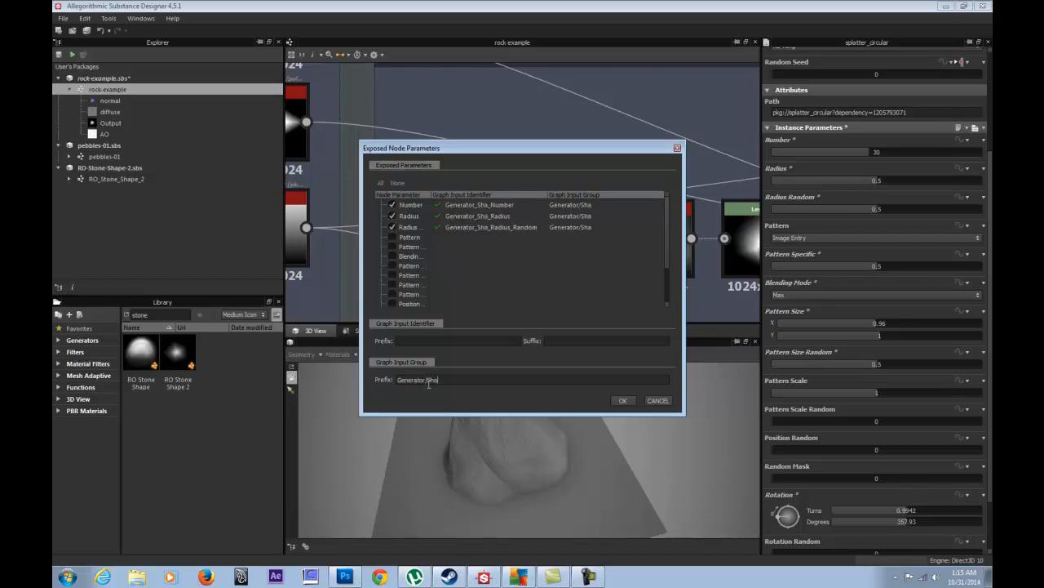
type("pe 2")
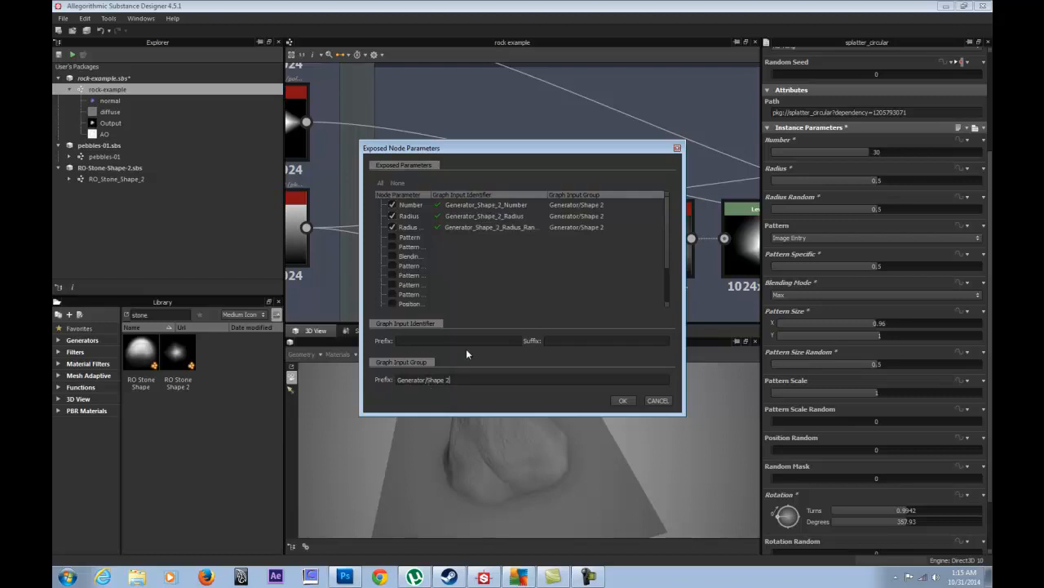
- Confirm the exposure and display the rock-example graph's own properties
left_click(623, 400)
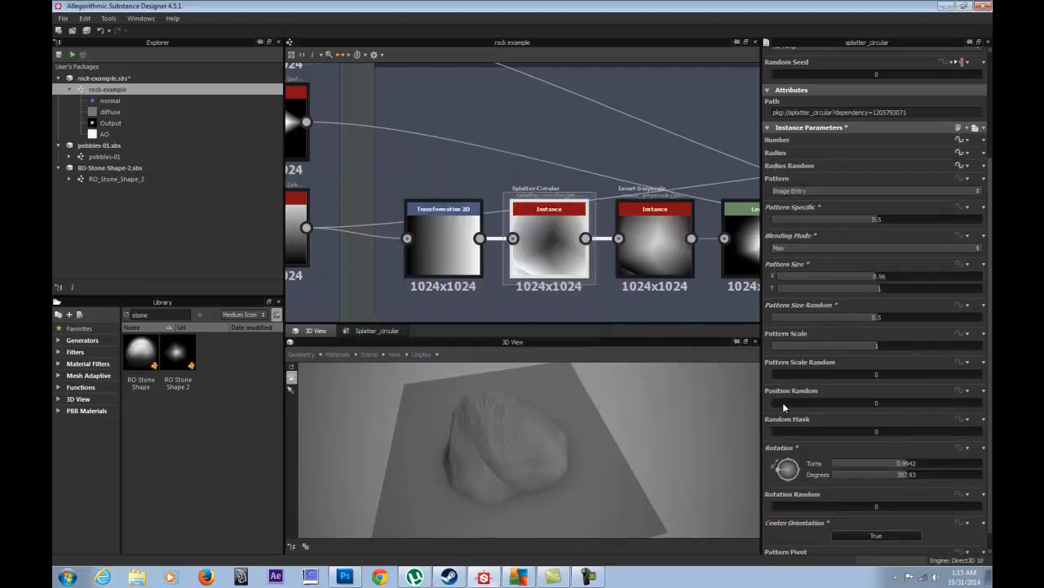
scroll(783, 402, "down", 1)
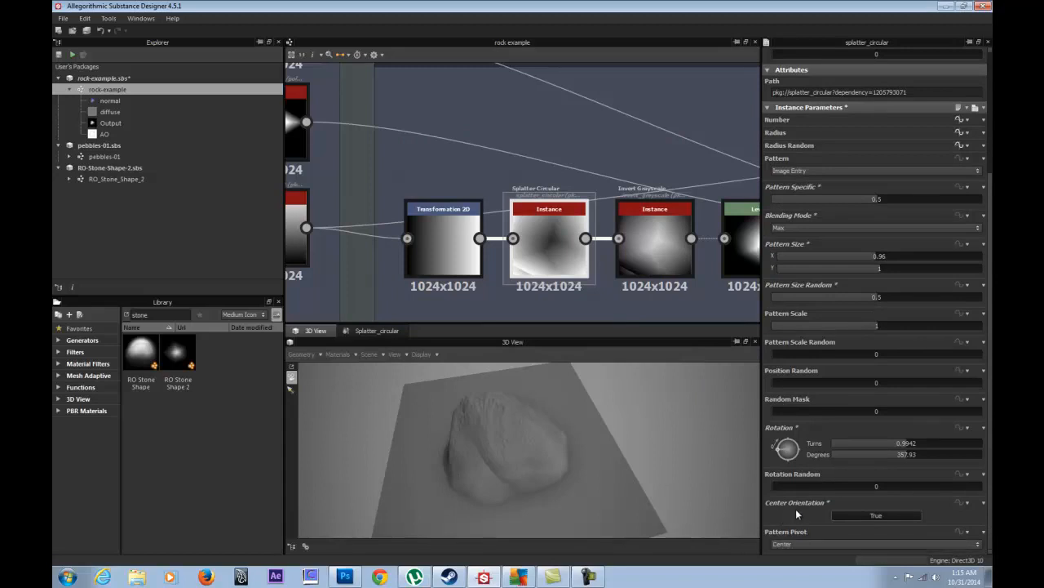
scroll(796, 508, "up", 3)
left_click(368, 144)
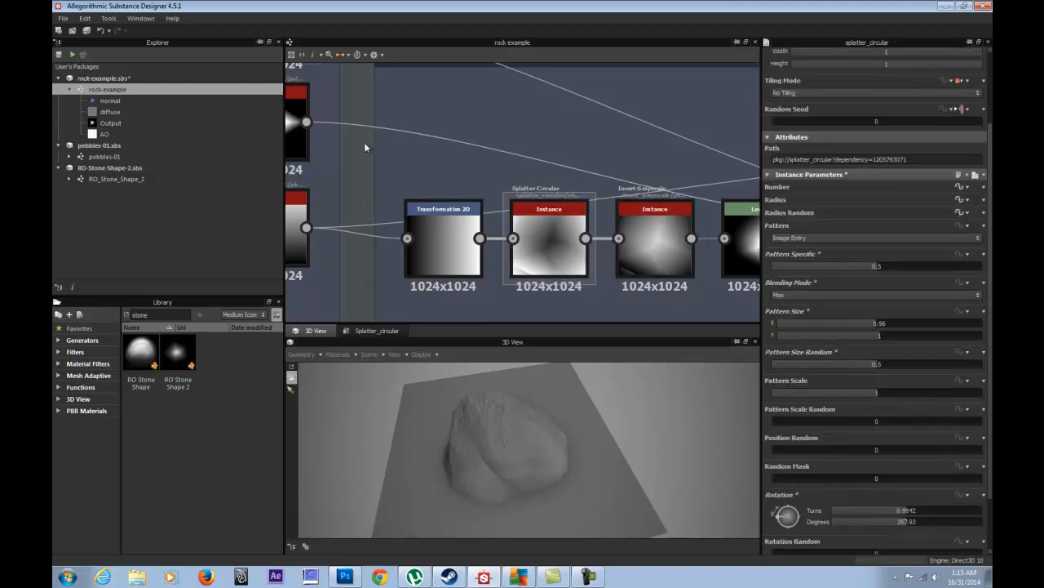
scroll(857, 426, "down", 3)
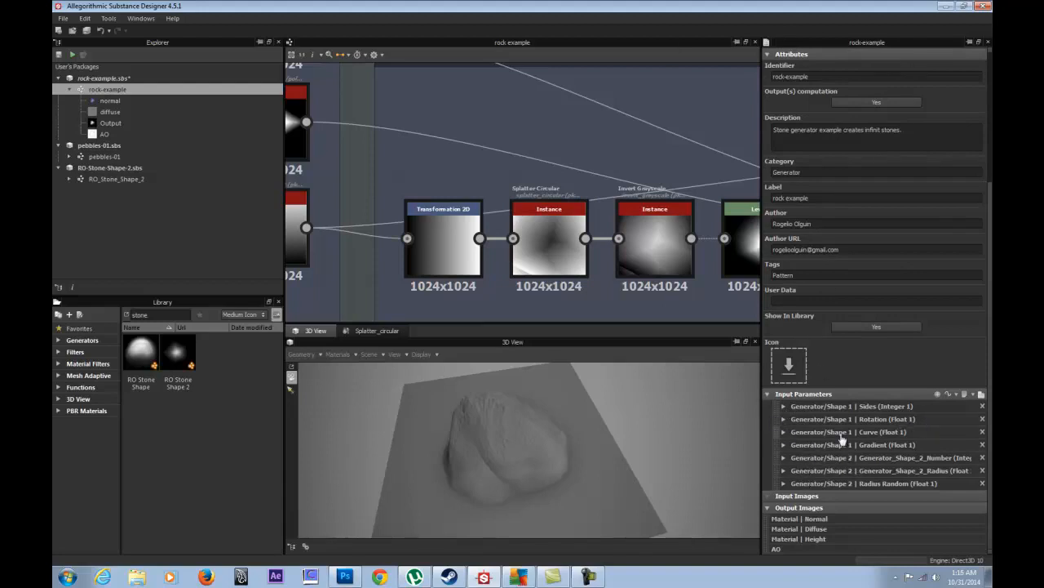
- Label the Shape 2 inputs 'Number' and 'Radius'
left_click(784, 458)
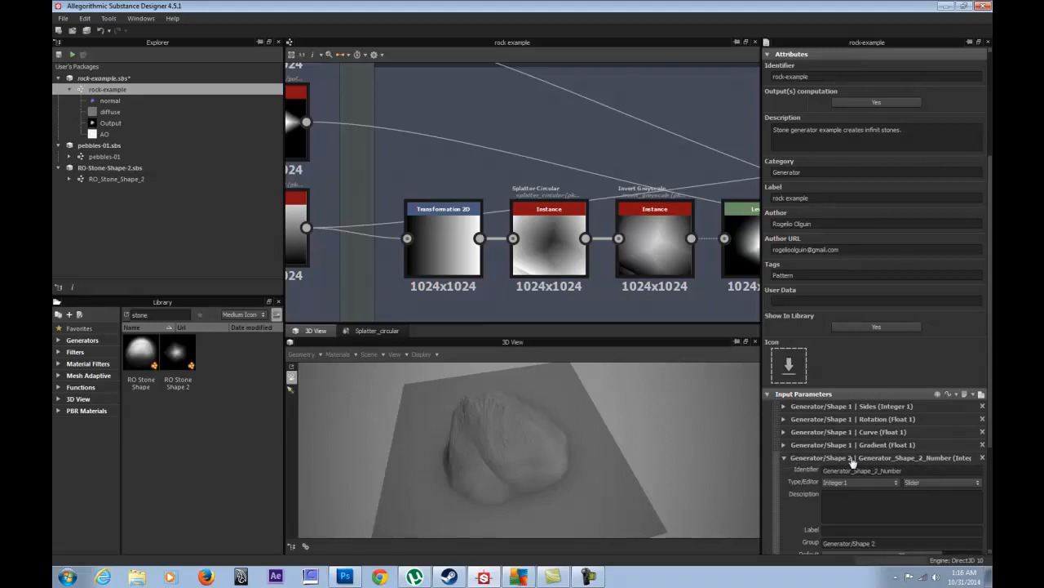
left_click_drag(926, 471, 883, 493)
left_click(826, 529)
left_click(784, 459)
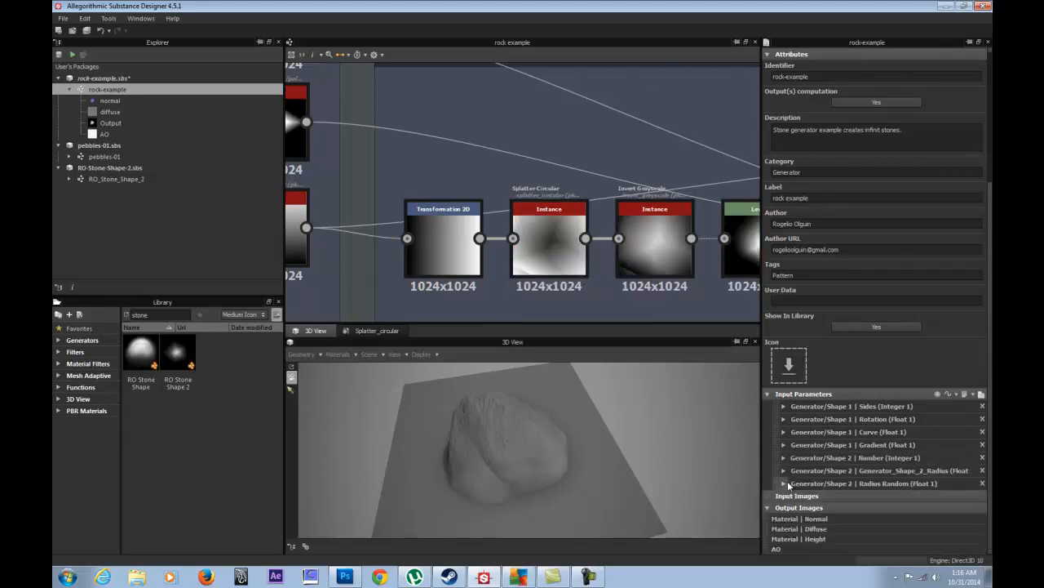
left_click(785, 471)
left_click_drag(904, 486, 887, 491)
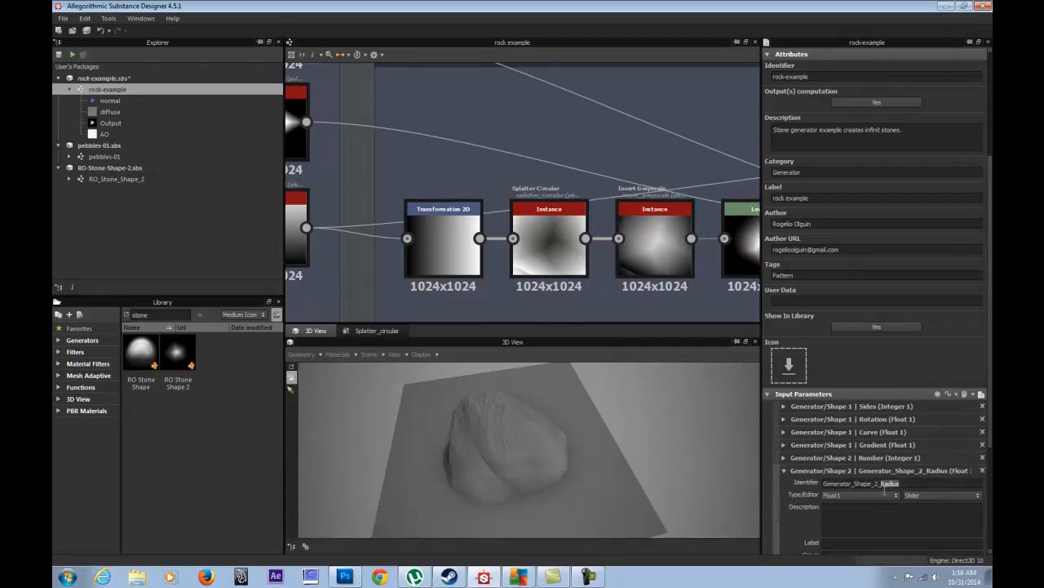
key("ctrl+c")
left_click(855, 541)
key("ctrl+v")
left_click(783, 472)
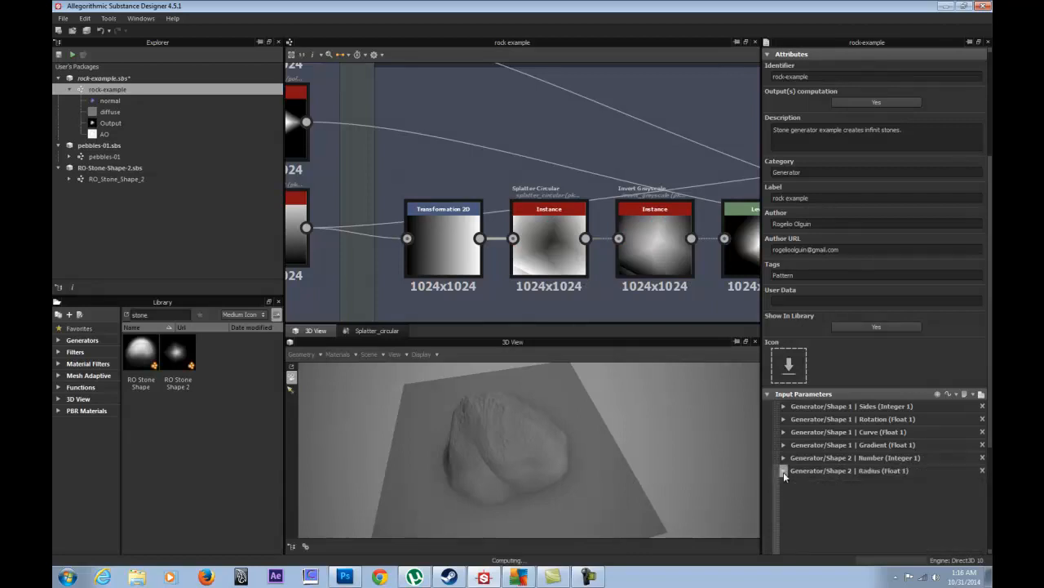
- Label the Shape 2 Radius Random input 'Radius Random'
left_click(783, 483)
left_click_drag(925, 496, 881, 504)
scroll(838, 546, "down", 2)
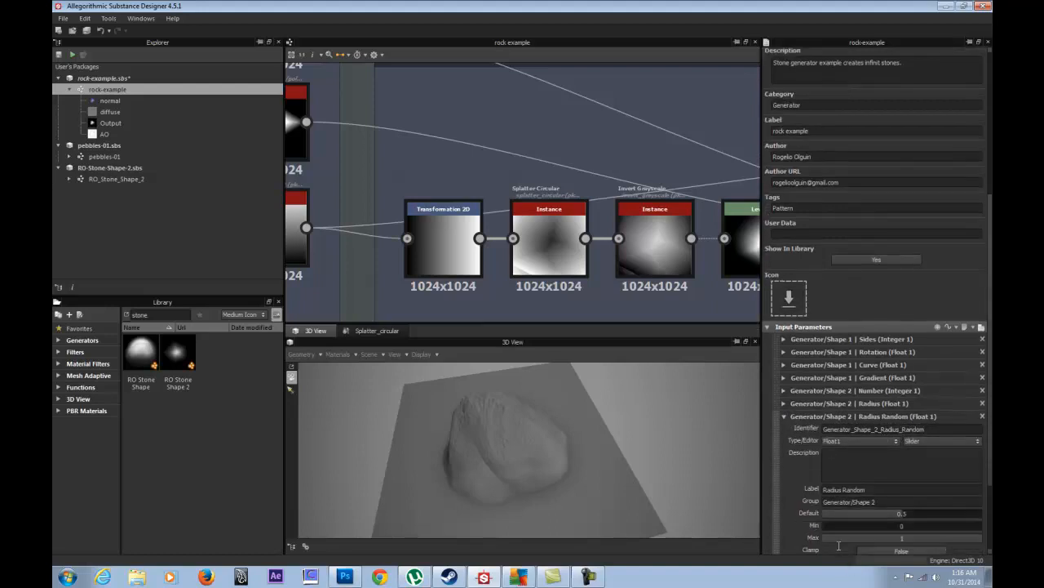
left_click(870, 490)
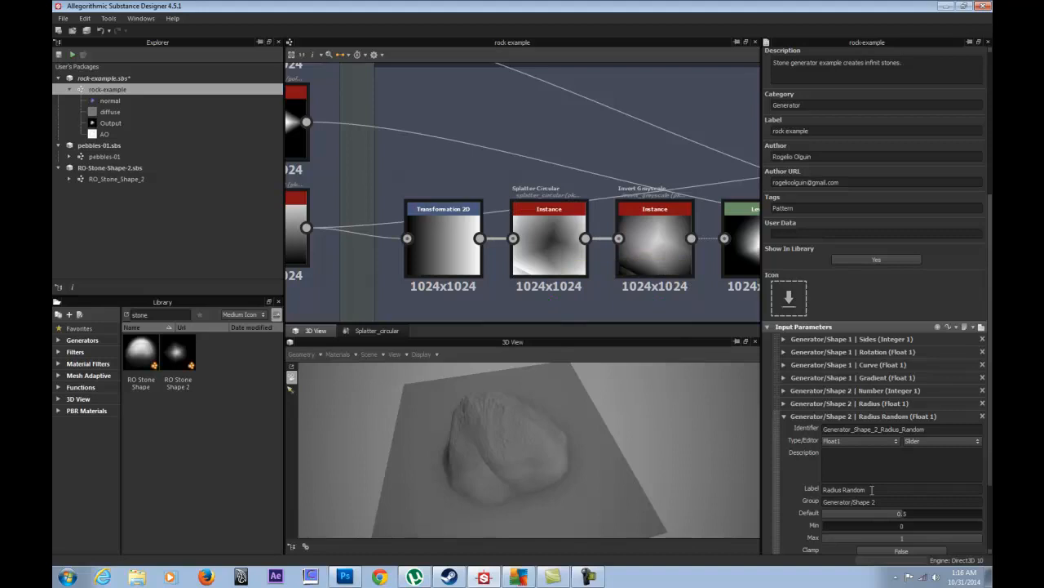
- Finish the Radius Random label and Generator/Shape 2 group edit, then view Invert Grayscale's output
left_click_drag(878, 487, 823, 488)
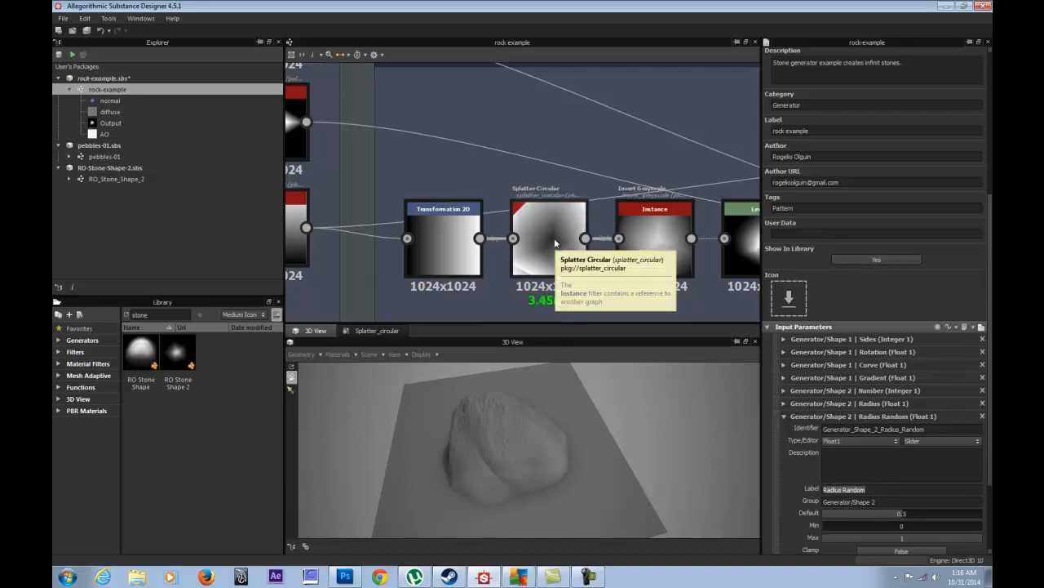
left_click(898, 501)
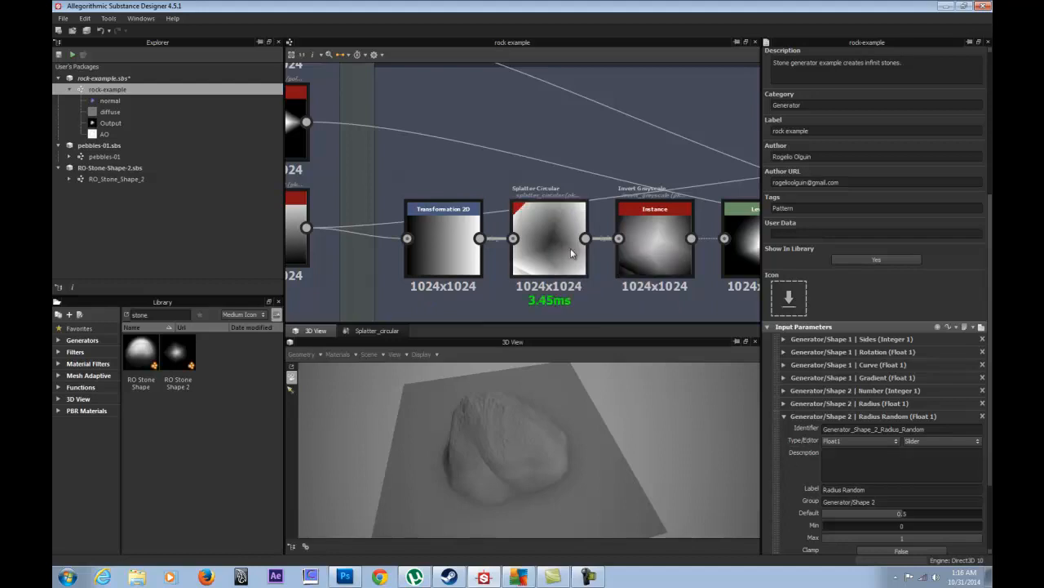
double_click(653, 235)
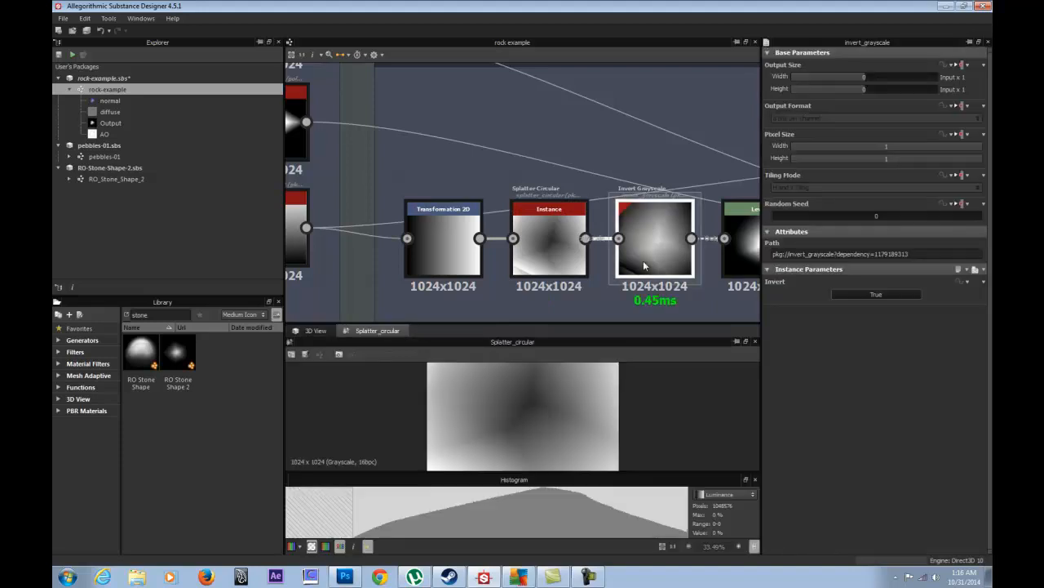
scroll(645, 216, "down", 2)
middle_click_drag(643, 213, 416, 188)
- Show the Levels node's preview and settings, and look over the neighbouring Blend nodes
double_click(516, 236)
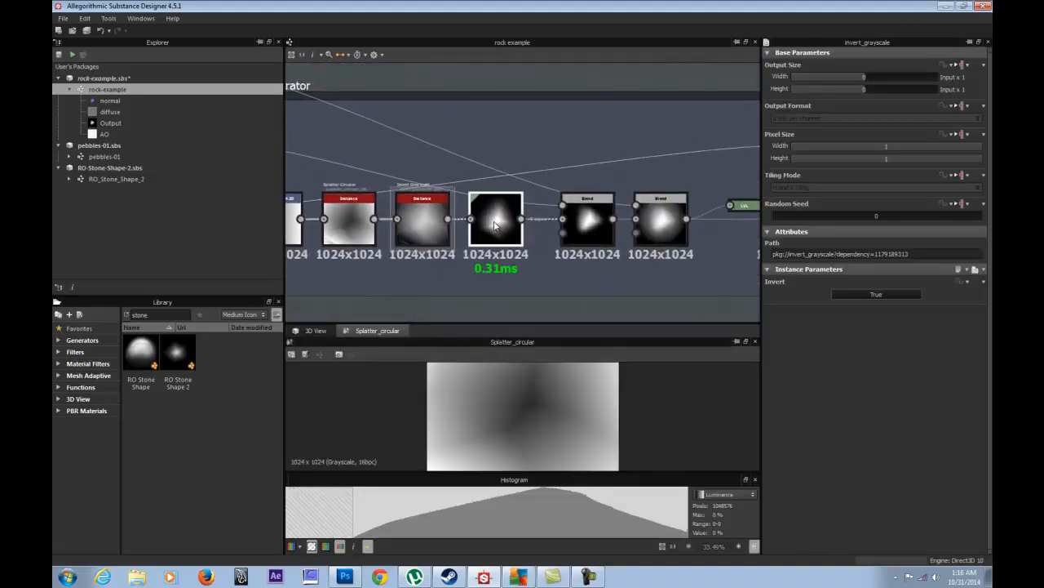
scroll(531, 245, "up", 2)
middle_click_drag(487, 180, 445, 214)
middle_click_drag(525, 230, 498, 228)
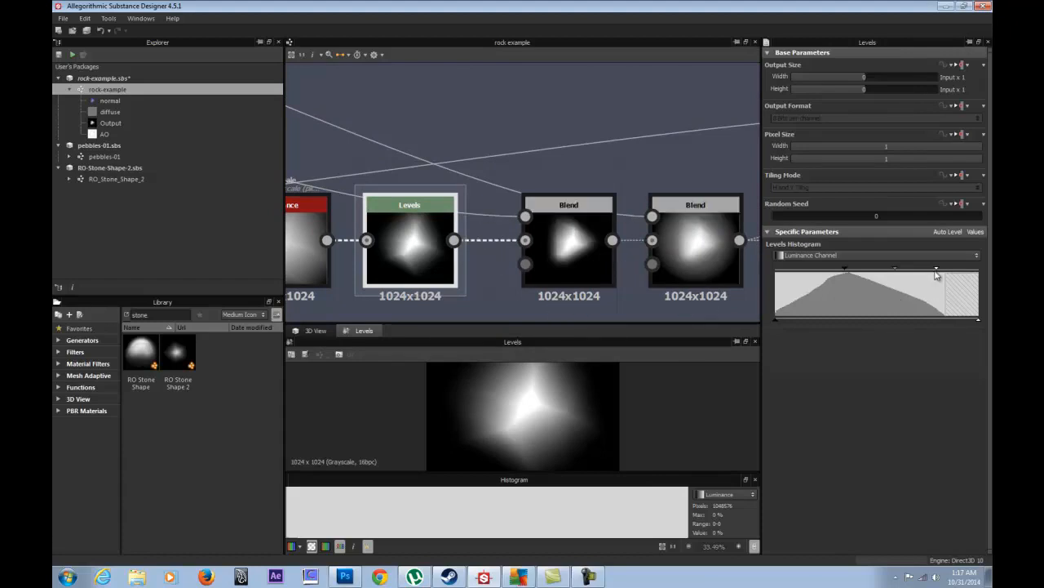
middle_click_drag(350, 301, 455, 261)
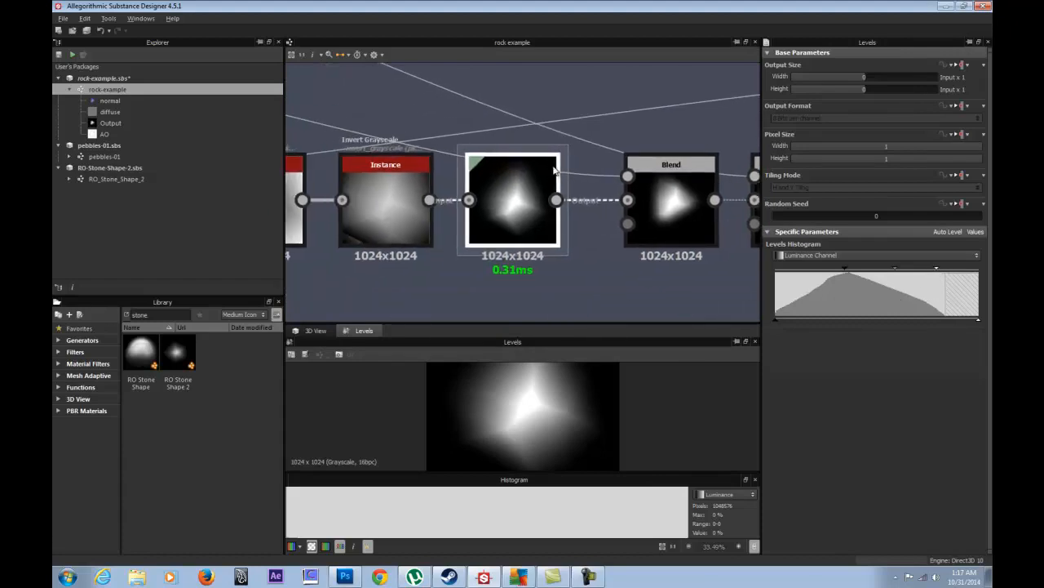
scroll(455, 260, "down", 2)
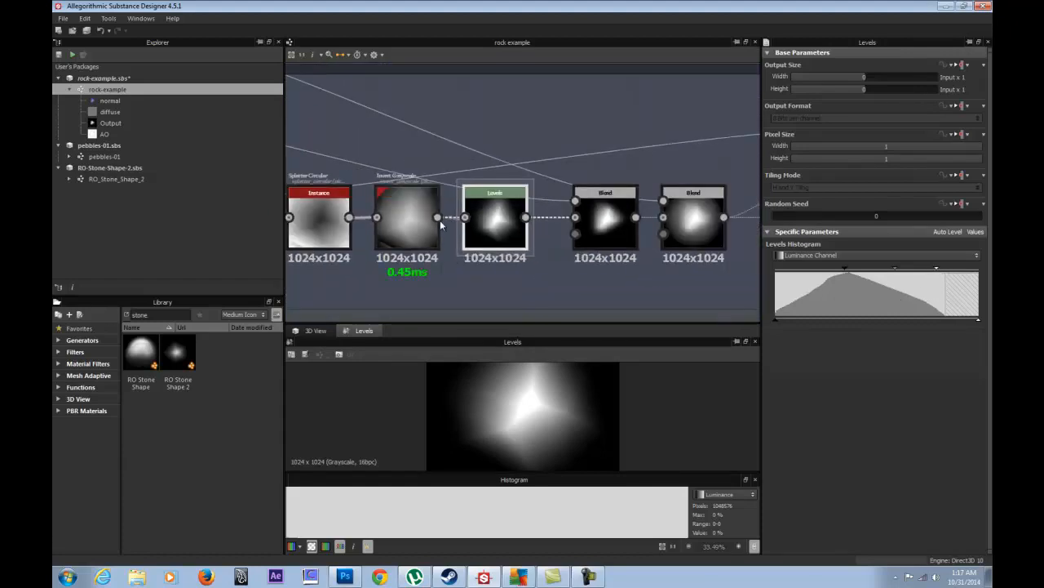
left_click_drag(163, 314, 64, 327)
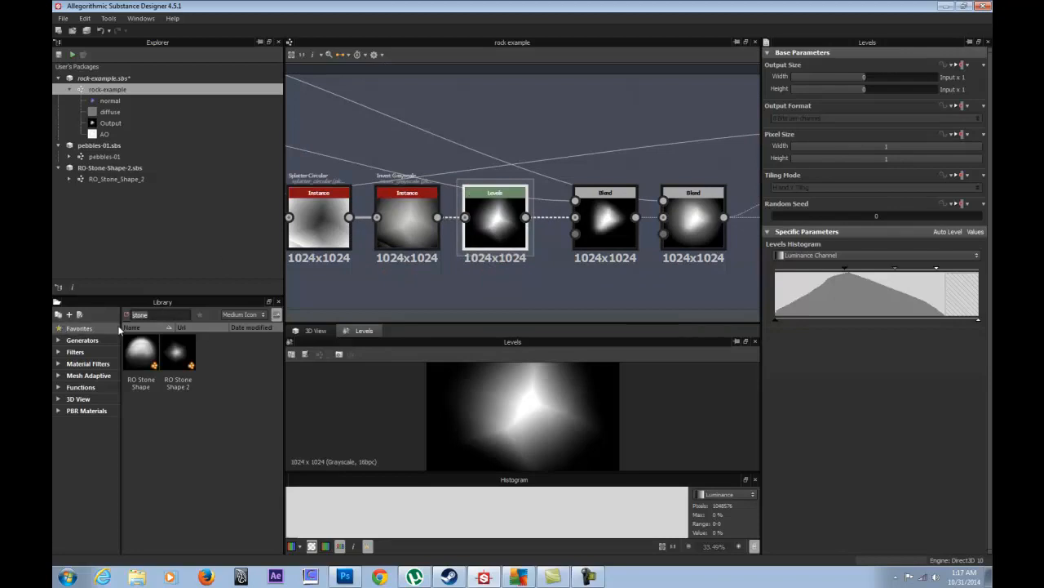
- Add a Histogram Scan node wired from Invert Grayscale into Blend, roughly setting Position and Contrast
type("his")
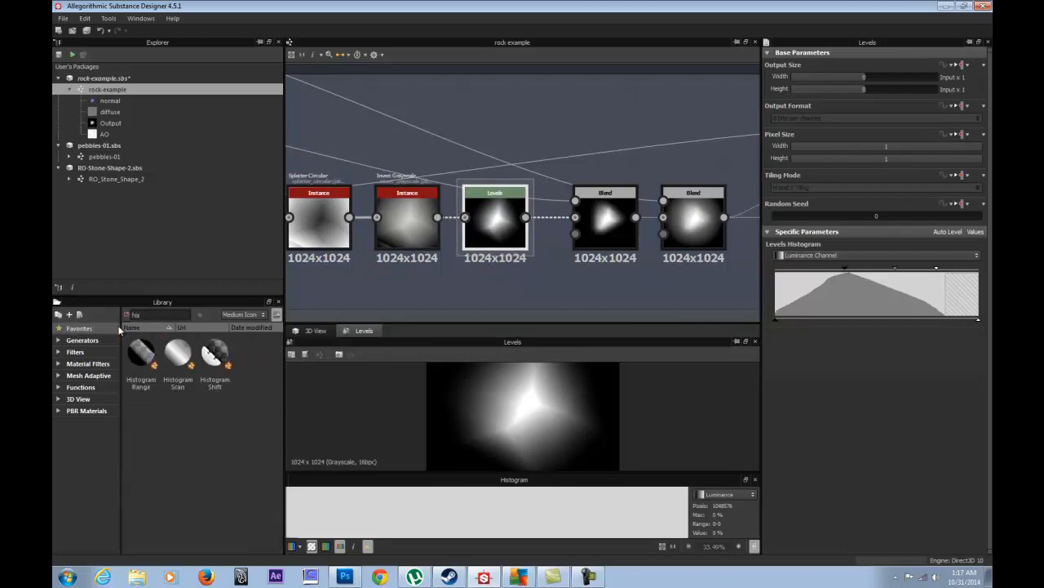
left_click_drag(178, 352, 511, 280)
left_click_drag(438, 217, 487, 297)
left_click(896, 295)
left_click_drag(896, 295, 823, 323)
left_click(834, 323)
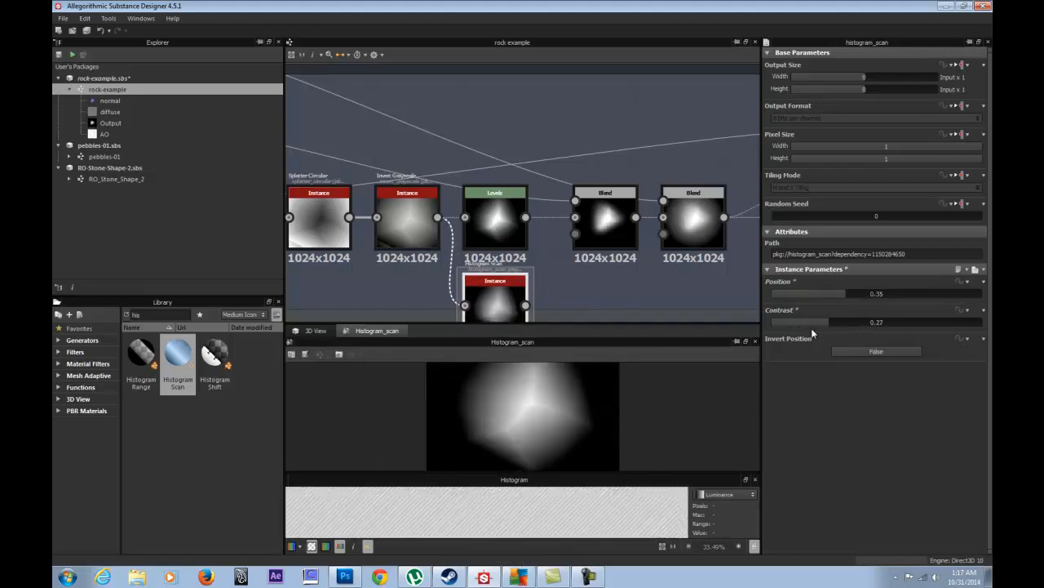
left_click(892, 294)
left_click_drag(844, 295, 853, 297)
left_click_drag(526, 305, 494, 241)
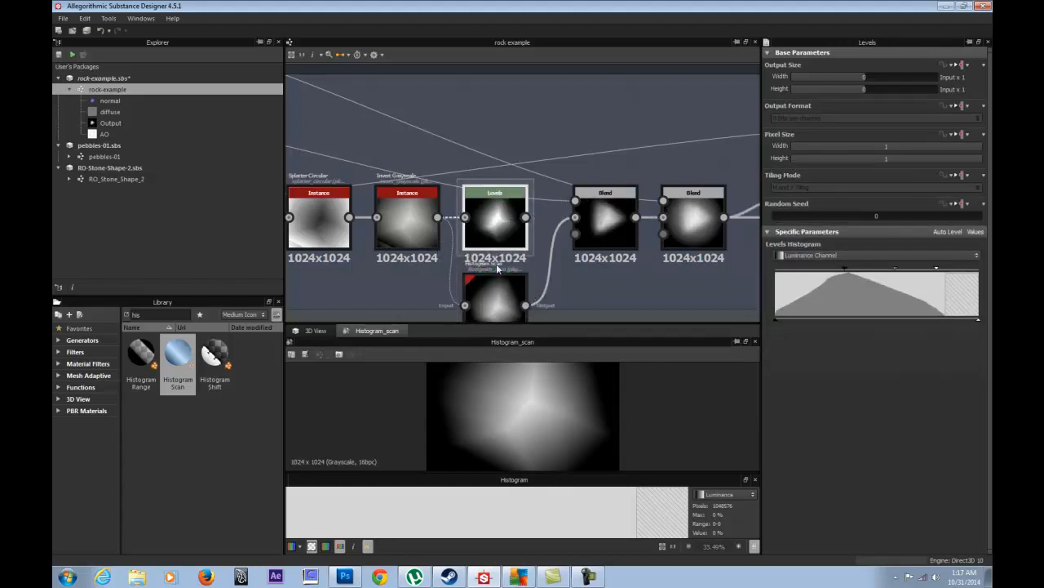
- Tune Histogram Scan Position and Contrast while watching the rock in the 3D view
left_click(314, 331)
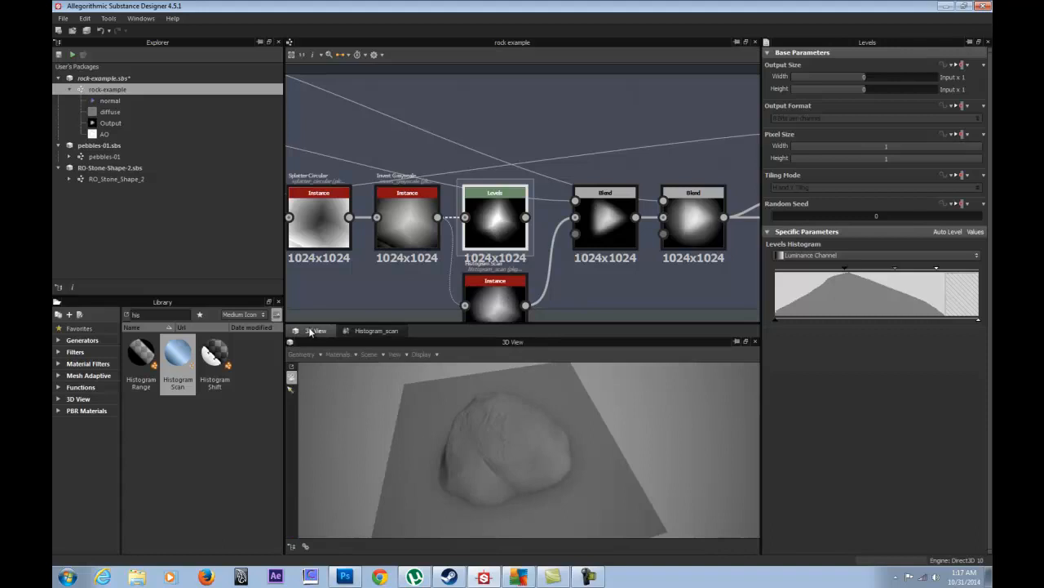
double_click(513, 293)
left_click_drag(873, 292, 945, 303)
left_click(315, 331)
left_click_drag(576, 458, 643, 415)
left_click_drag(906, 294, 894, 325)
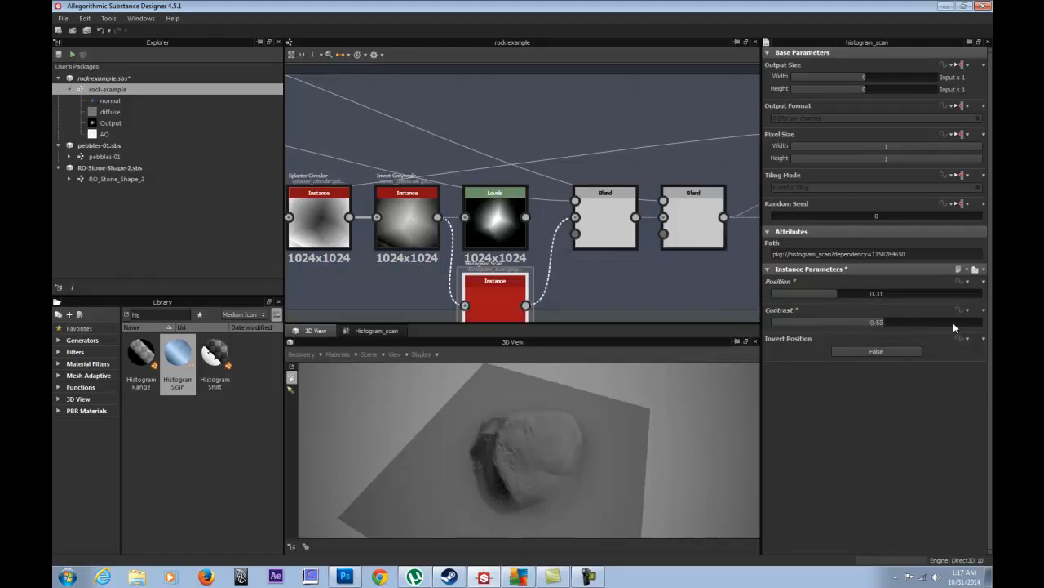
mouse_move(887, 325)
left_mouse_down()
mouse_move(728, 328)
mouse_move(891, 327)
left_mouse_up()
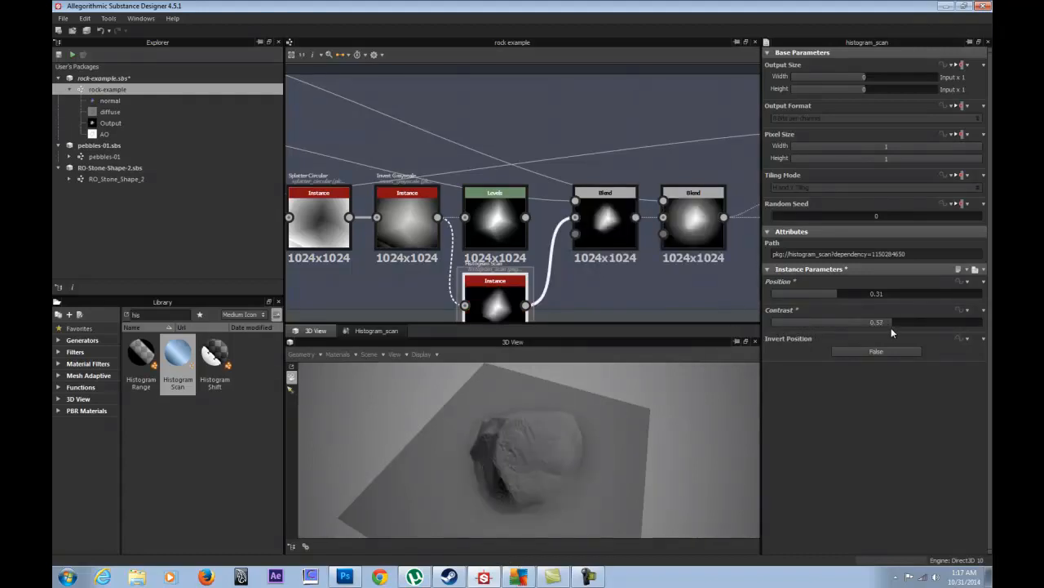
- Enter exact Histogram Scan values: Contrast 0.25 and Position 0.5
double_click(831, 321)
type(".25")
key("Return")
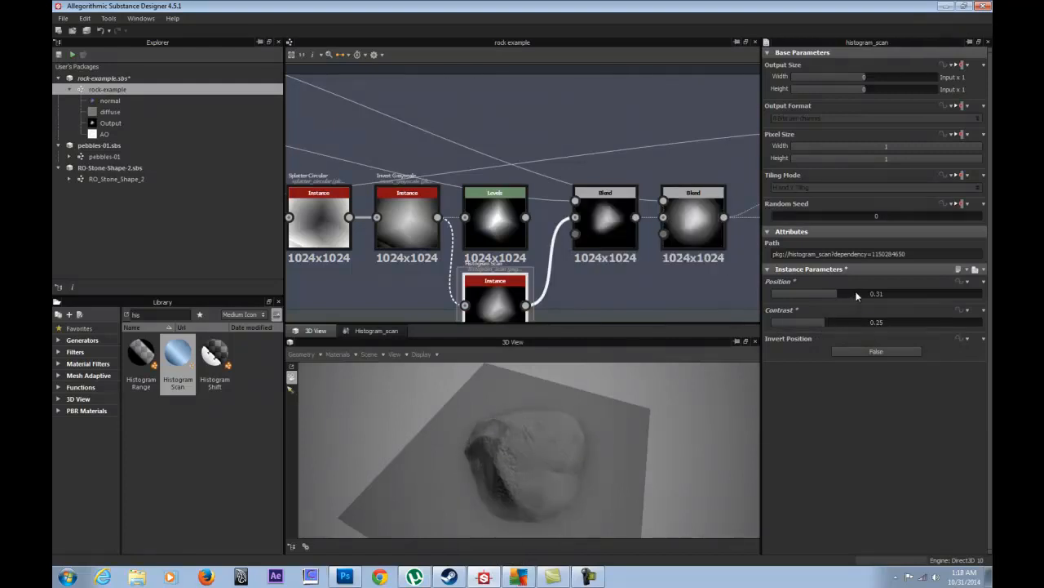
double_click(879, 293)
type(".5")
key("Return")
- Delete the Levels node and move Histogram Scan into its place in the chain
left_click_drag(501, 214, 501, 170)
key("Delete")
left_click_drag(491, 295, 490, 216)
double_click(495, 223)
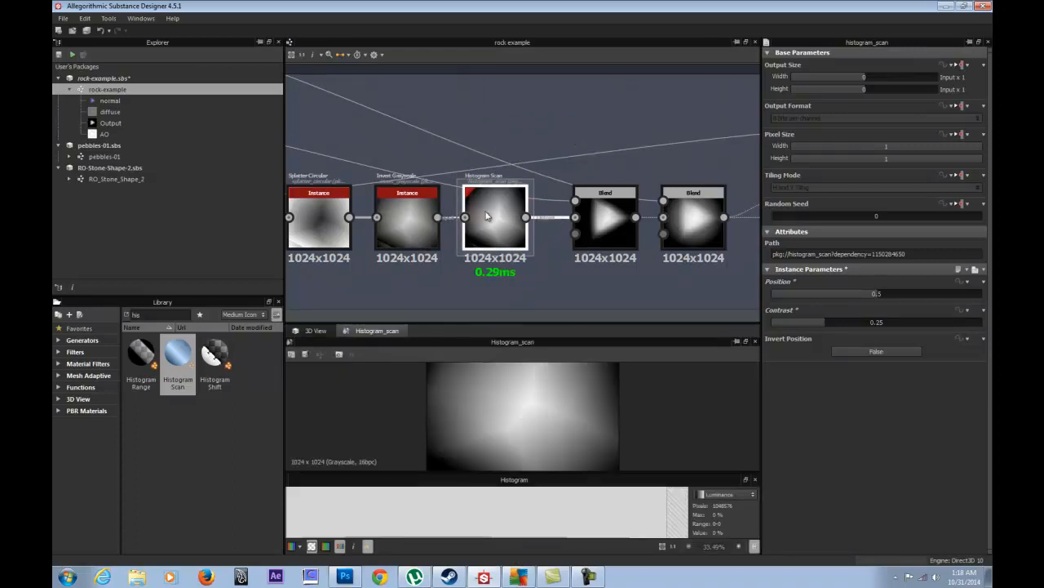
- Expose Histogram Scan's Position and Contrast under the group prefix 'Generator/pre shape height balance'
right_click(488, 215)
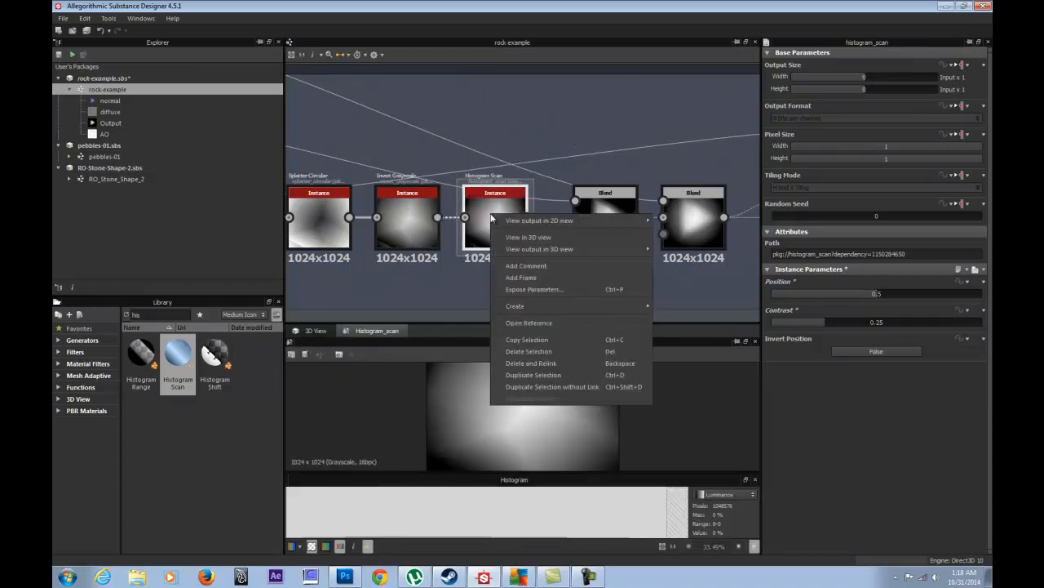
left_click(530, 291)
left_click(391, 202)
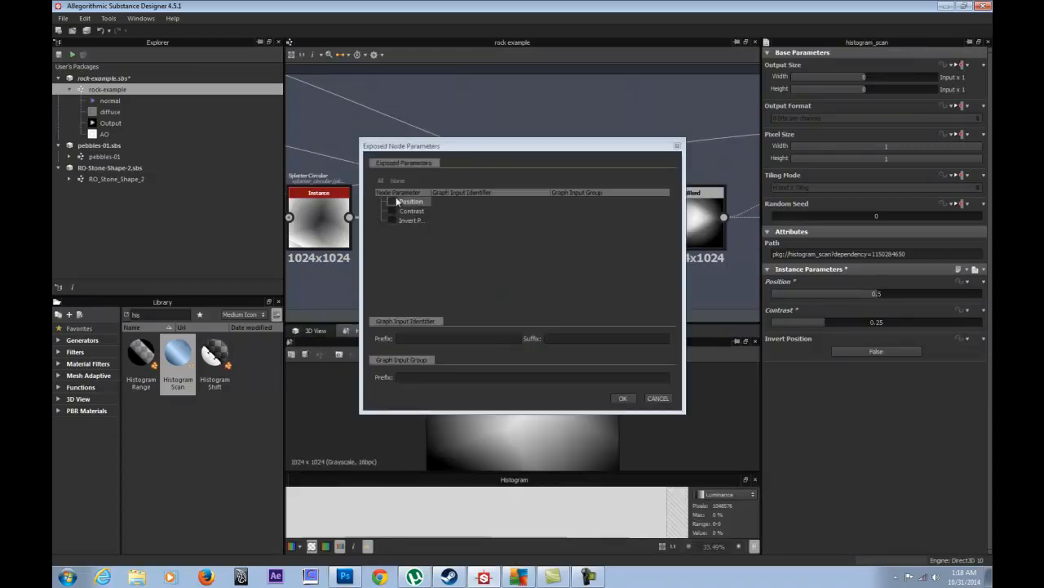
left_click(393, 213)
left_click(422, 376)
type("Gen")
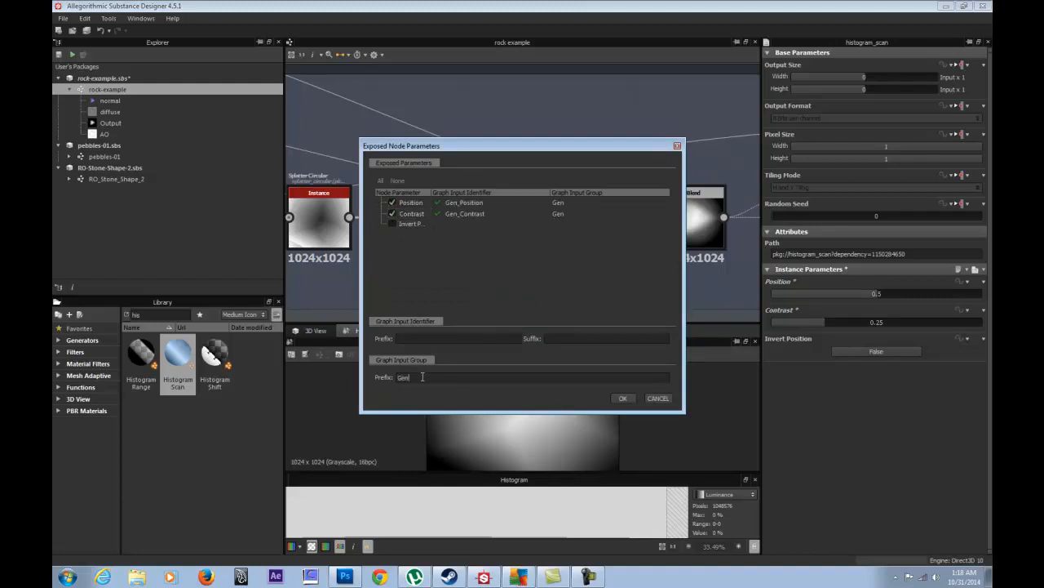
type("erator/p")
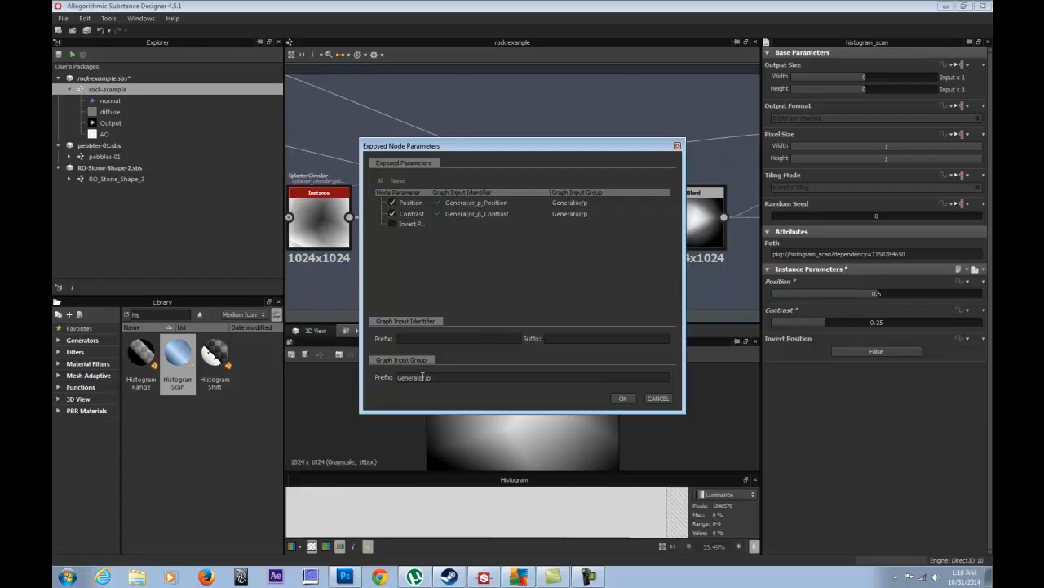
type("re heape")
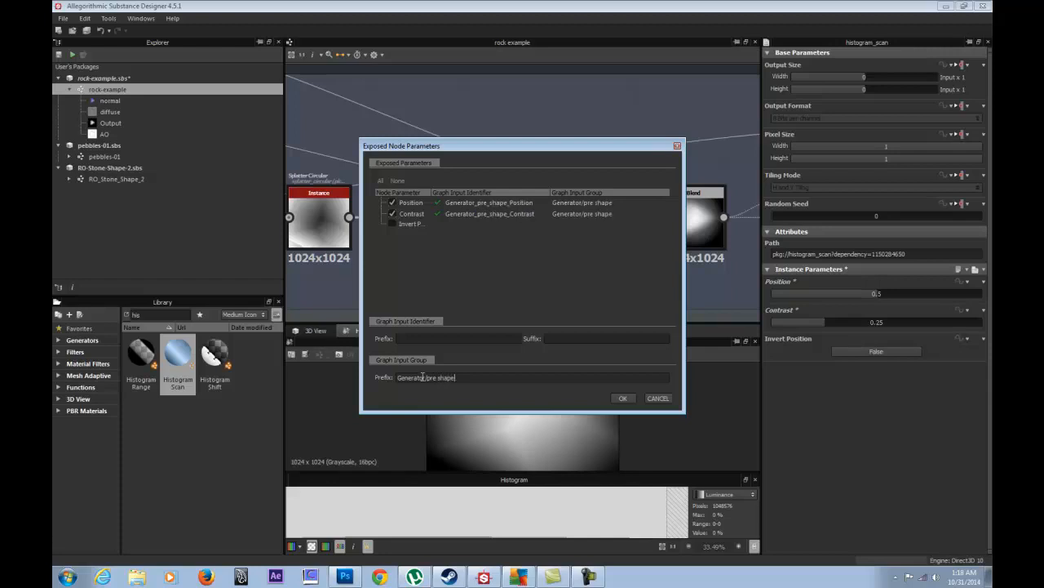
type(" heigh")
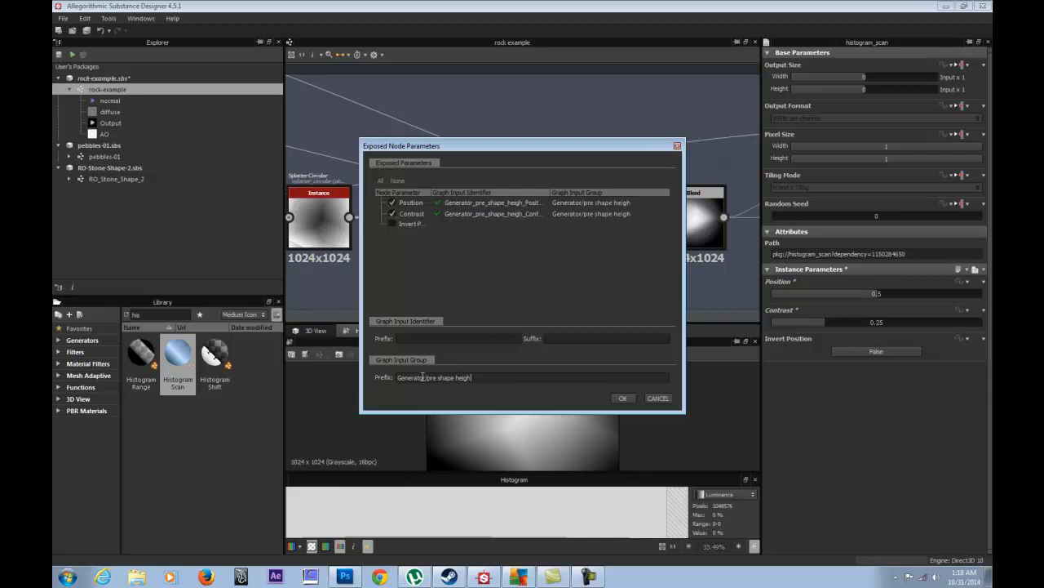
type("t Balance")
left_click_drag(505, 377, 352, 375)
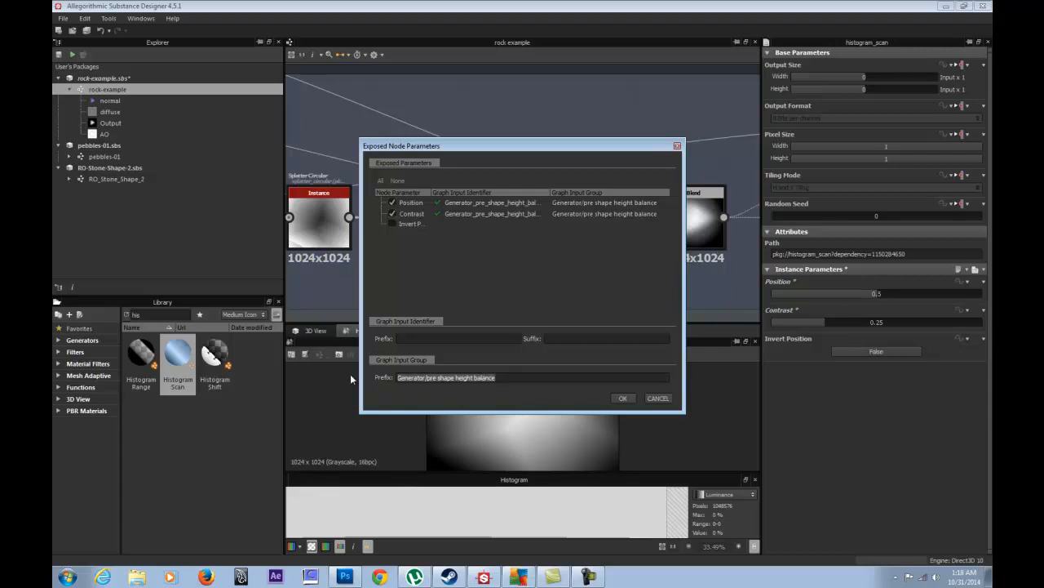
left_click(624, 399)
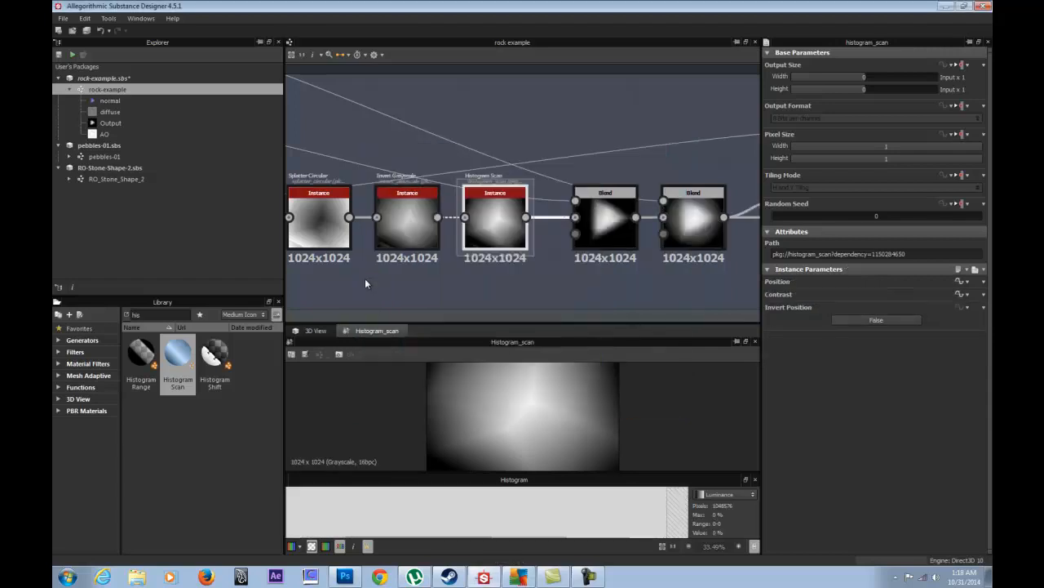
- Paste the height_balance_Position identifier into the Position input's empty Label field
left_click(510, 293)
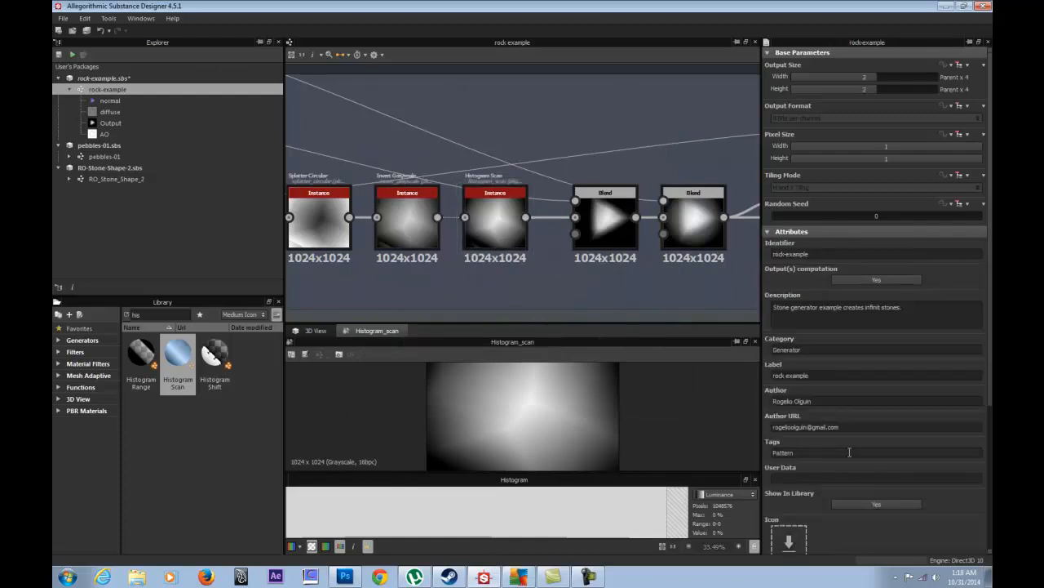
scroll(849, 452, "down", 3)
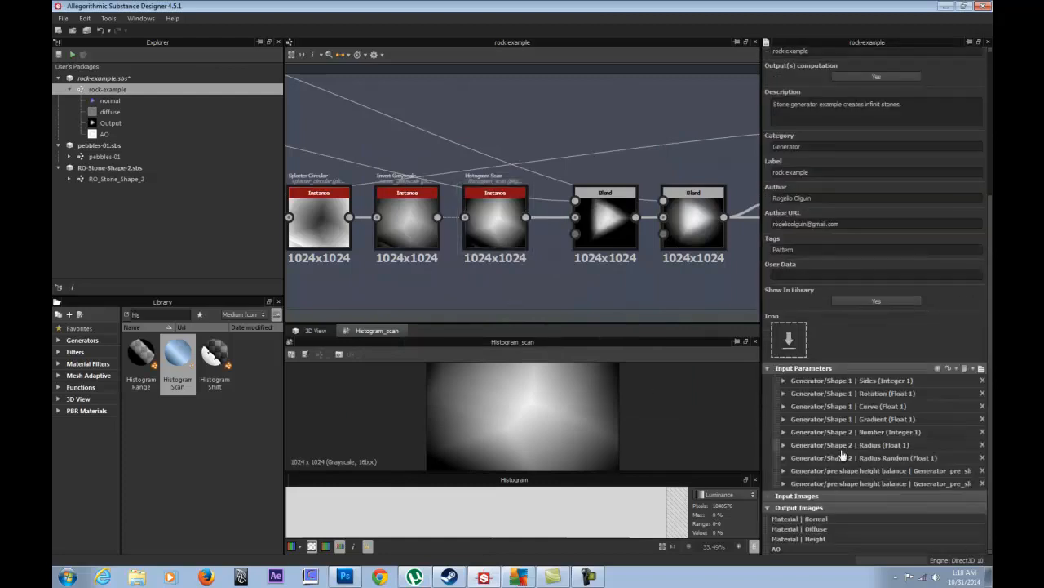
left_click(784, 471)
scroll(947, 490, "down", 1)
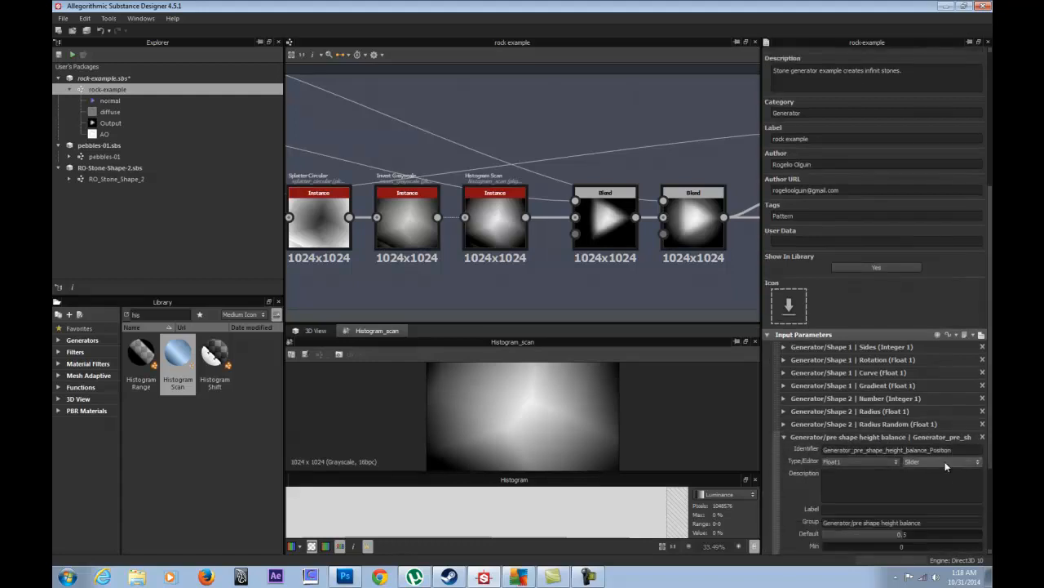
left_click_drag(927, 450, 890, 451)
left_click_drag(953, 450, 887, 451)
key("ctrl+c")
left_click(844, 512)
key("ctrl+v")
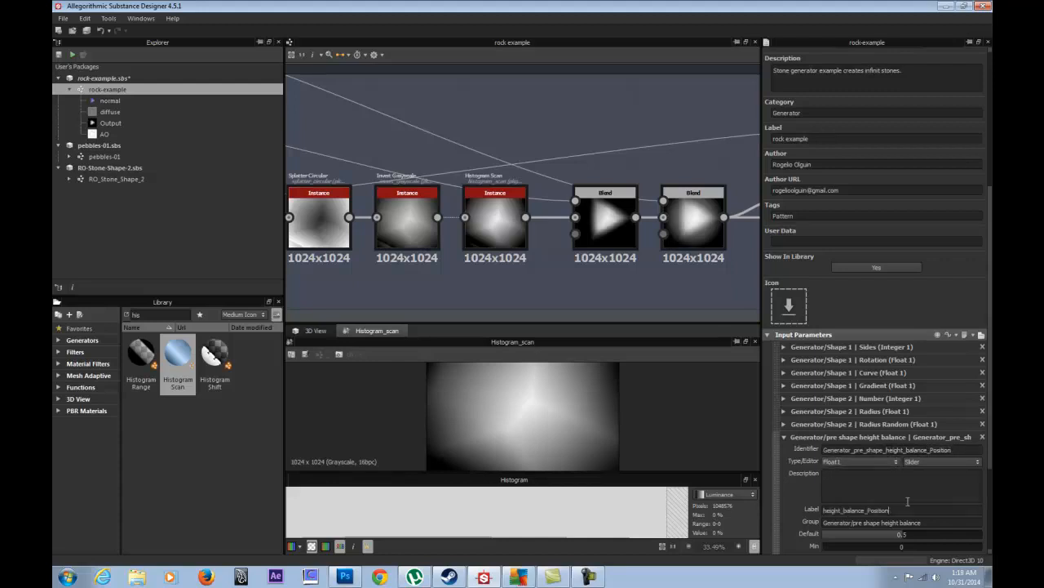
- Edit the Position label to read 'Height Balance Position' and collapse its entry
scroll(900, 412, "down", 3)
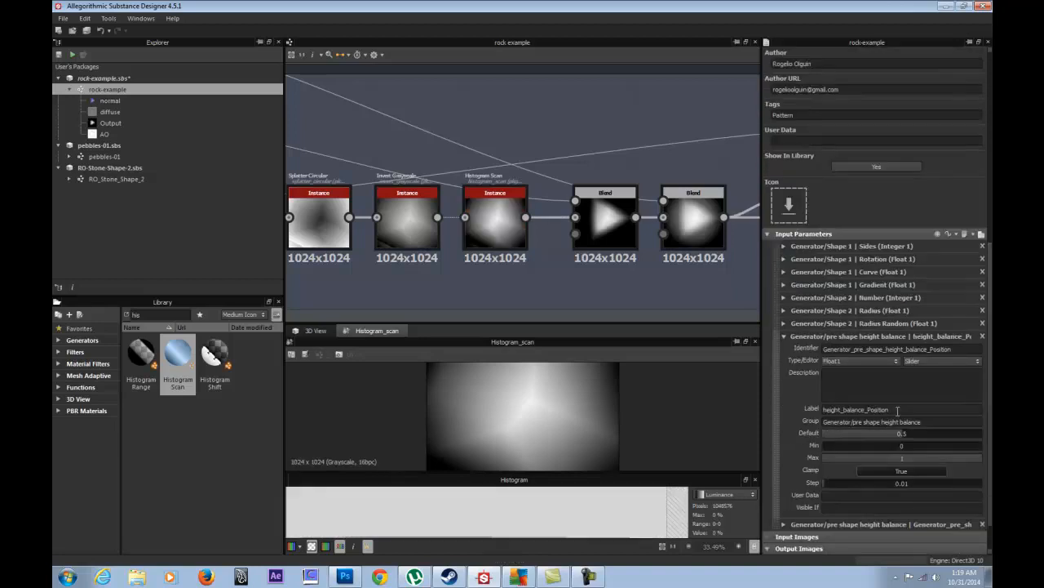
left_click(867, 410)
key("BackSpace")
key("Left")
key("BackSpace")
type("H")
left_click_drag(896, 415, 734, 432)
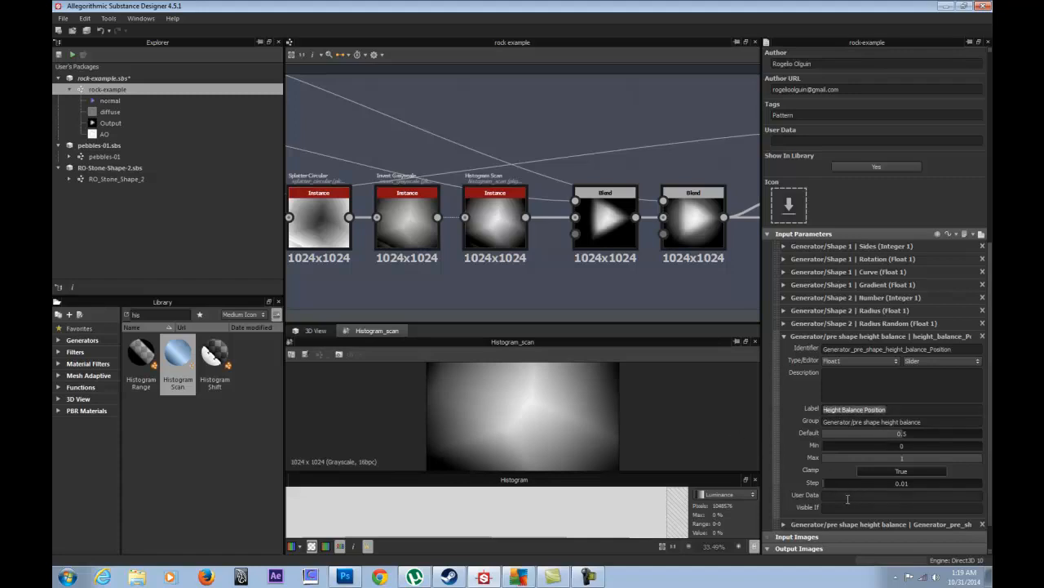
left_click(783, 337)
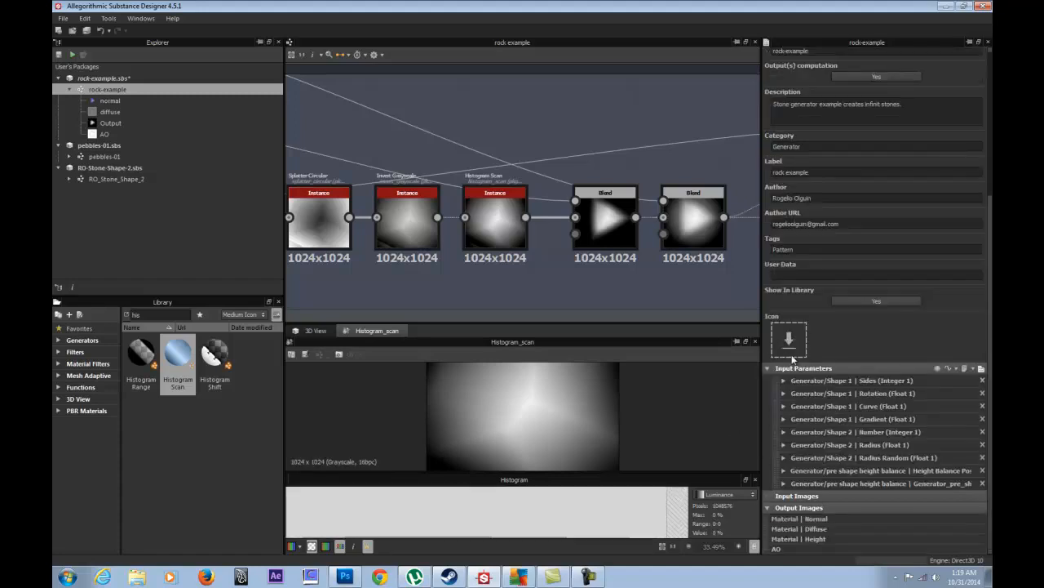
- Relabel the second input 'Height Balance Contrast' and collapse its entry
left_click(801, 483)
left_click_drag(956, 497, 888, 509)
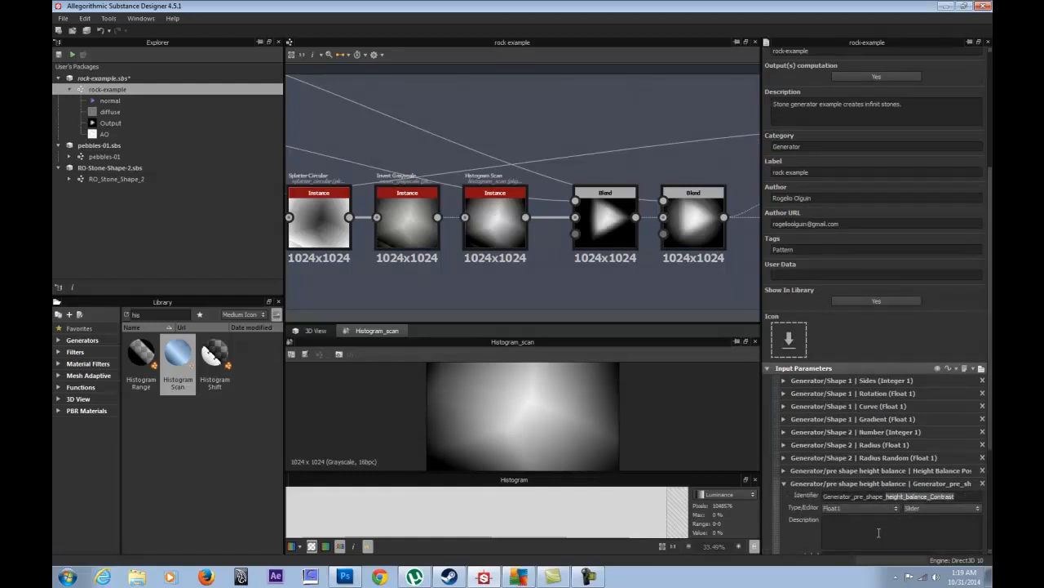
scroll(836, 547, "down", 1)
left_click(855, 523)
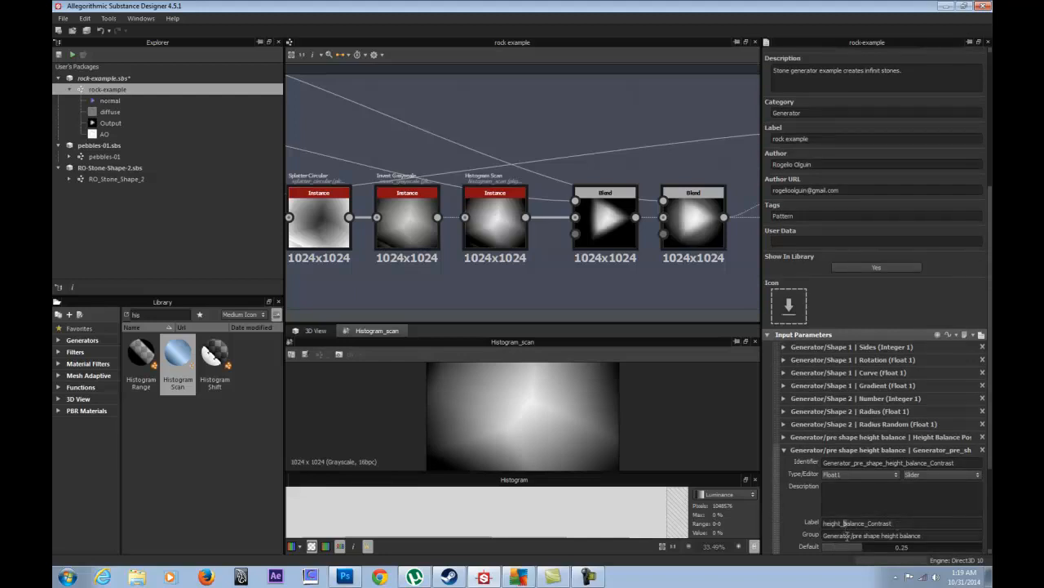
type("H")
key("BackSpace")
left_click(783, 450)
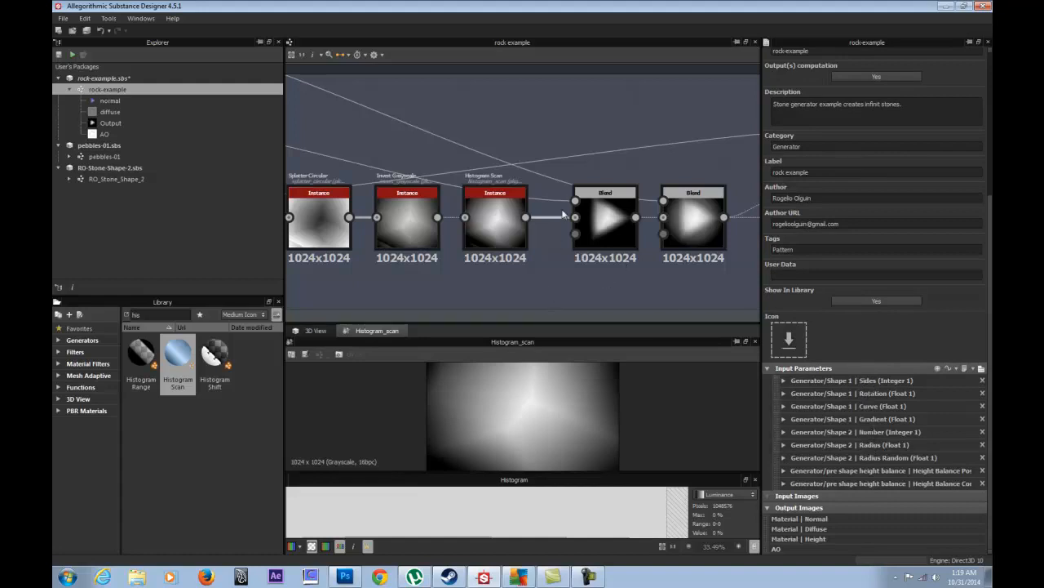
- Check the outputs of the Blend, Levels and Transformation 2D nodes along the chain
left_click(605, 215)
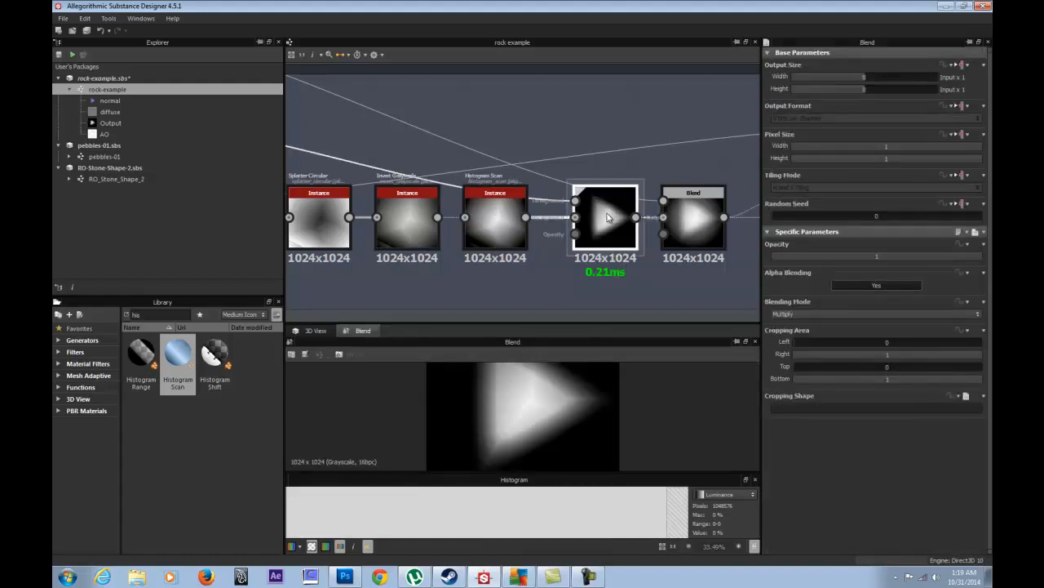
middle_click_drag(607, 217, 416, 230)
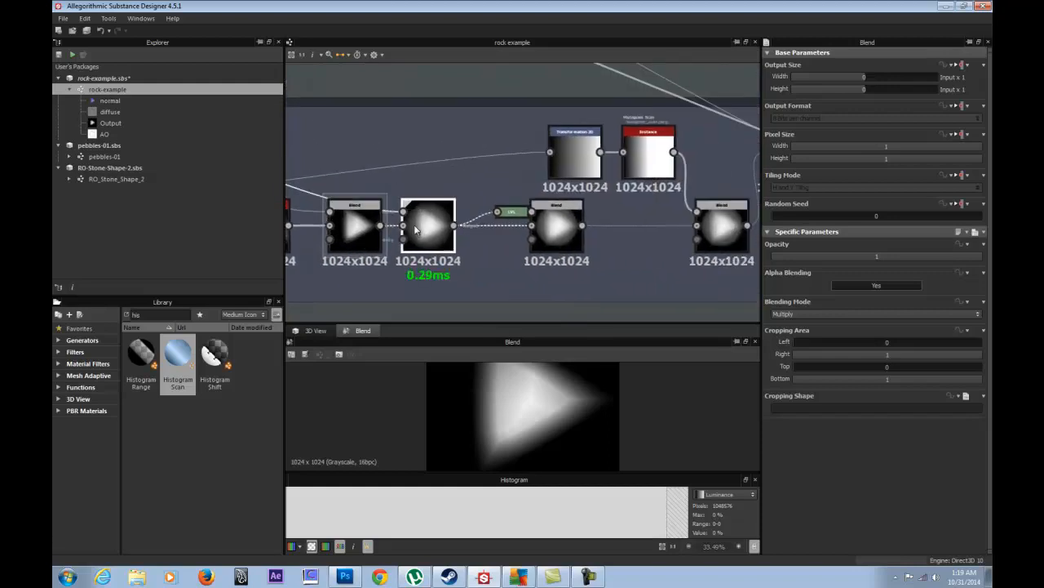
left_click(563, 227)
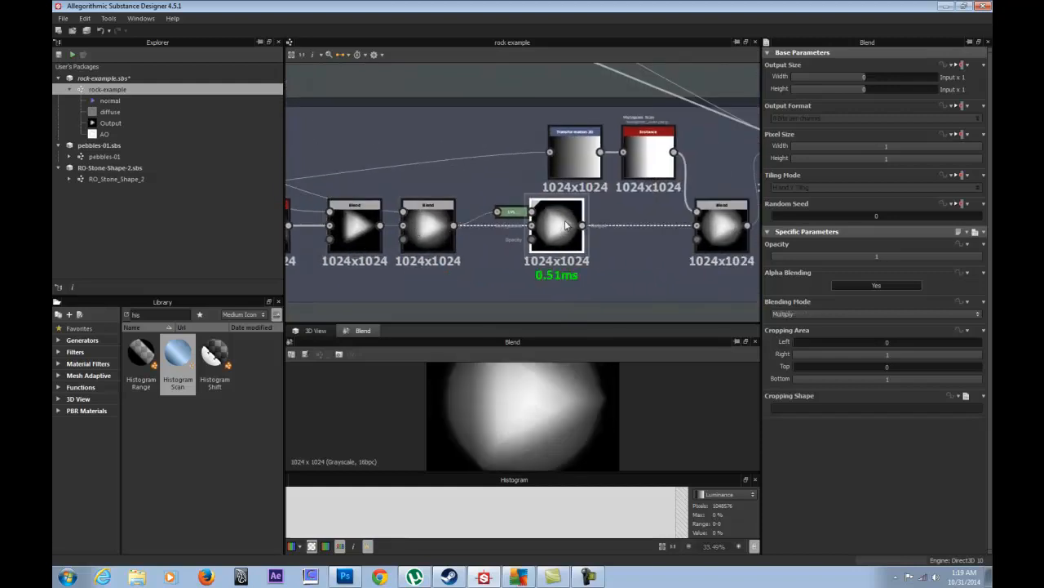
left_click(507, 214)
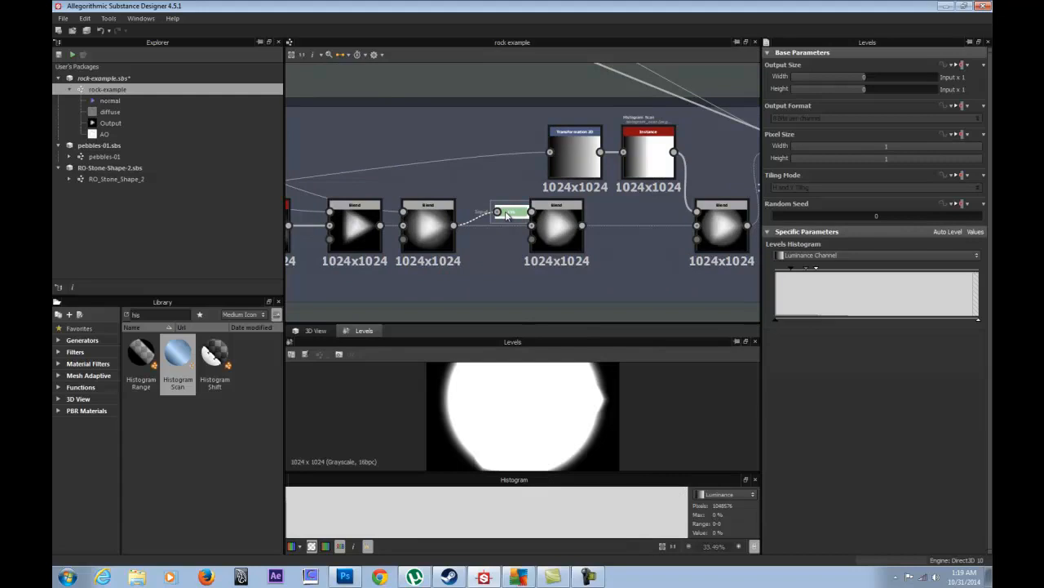
left_click(560, 218)
middle_click_drag(564, 211, 425, 236)
left_click(435, 175)
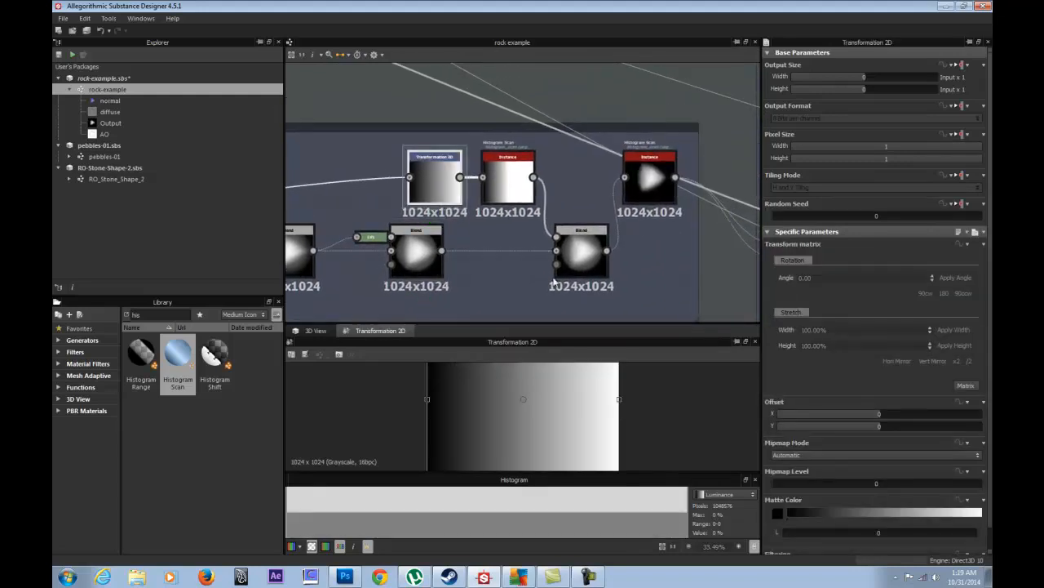
middle_click_drag(475, 248, 547, 240)
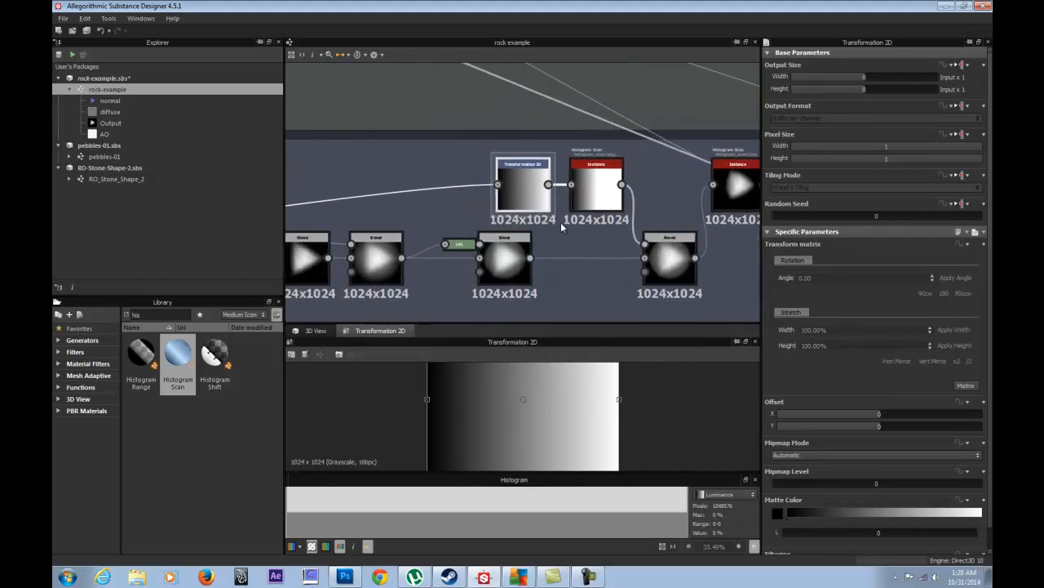
mouse_move(557, 250)
middle_mouse_down()
mouse_move(479, 239)
mouse_move(562, 247)
middle_mouse_up()
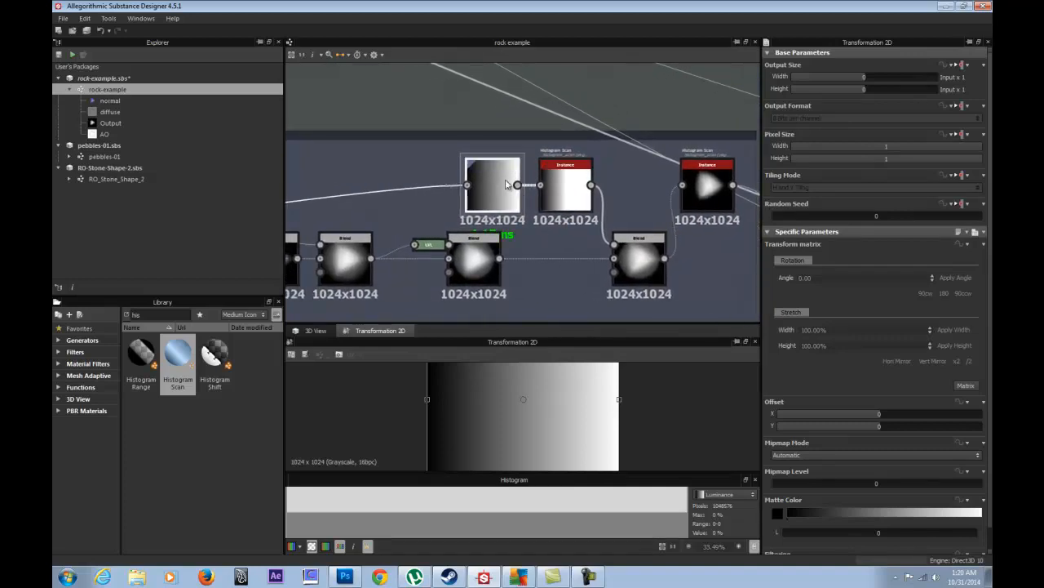
- Shift Transformation 2D slightly left and add a Multi Switch Grayscale node via a 'swit' search
left_click_drag(507, 184, 478, 180)
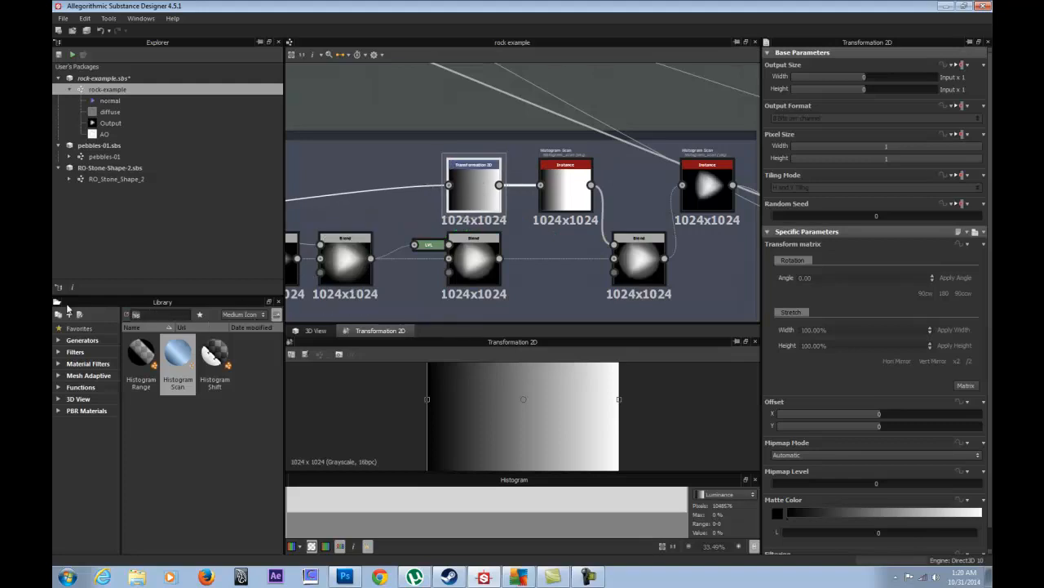
key("BackSpace")
key("BackSpace")
type("swit")
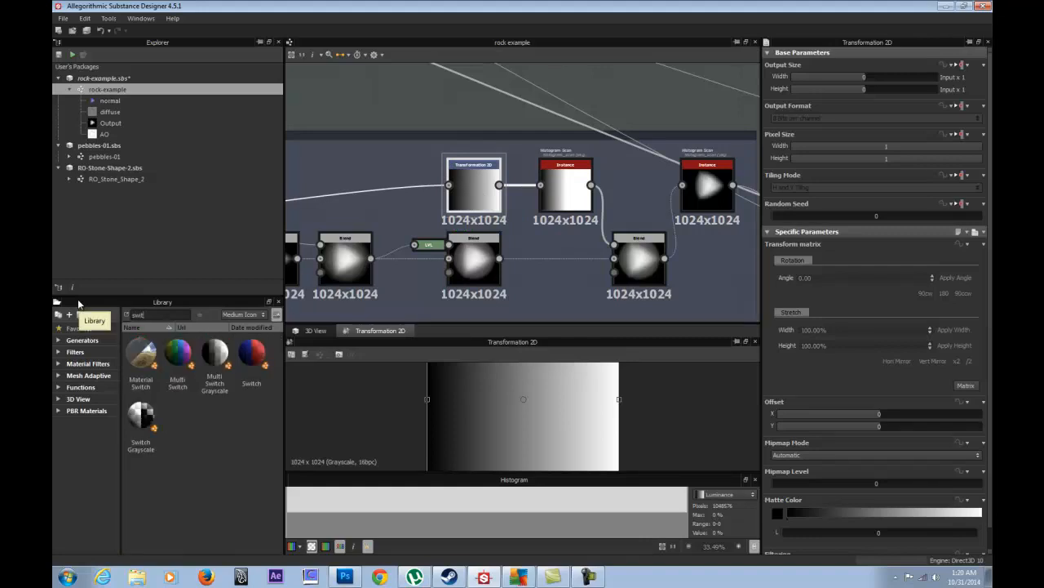
left_click_drag(214, 352, 525, 118)
- Position the Multi Switch Grayscale above the chain and raise its Input Number to 4
middle_click_drag(444, 106, 501, 158)
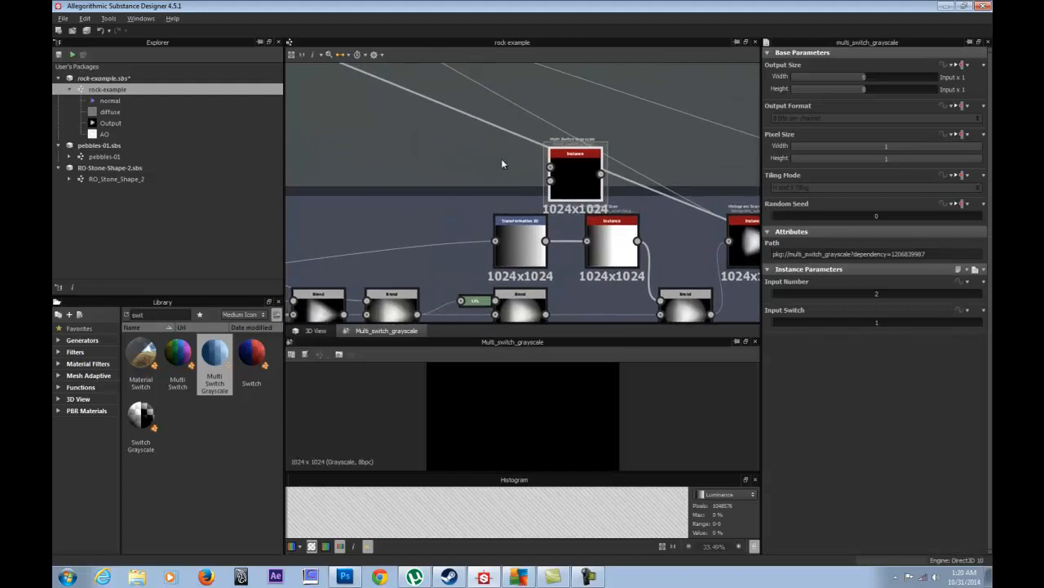
left_click_drag(585, 168, 567, 152)
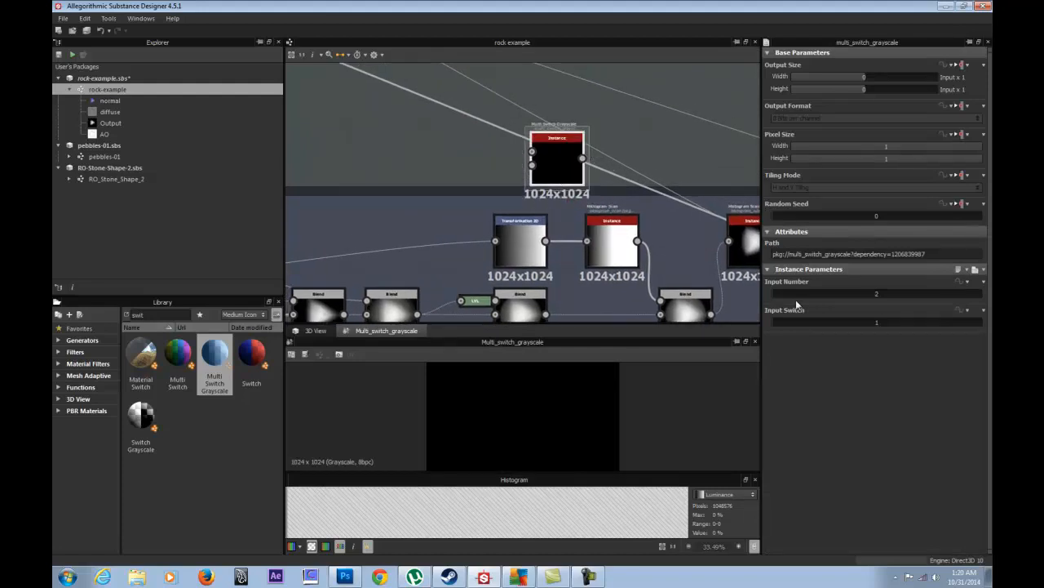
left_click_drag(784, 294, 836, 292)
left_click_drag(550, 165, 524, 146)
left_click_drag(511, 247, 460, 254)
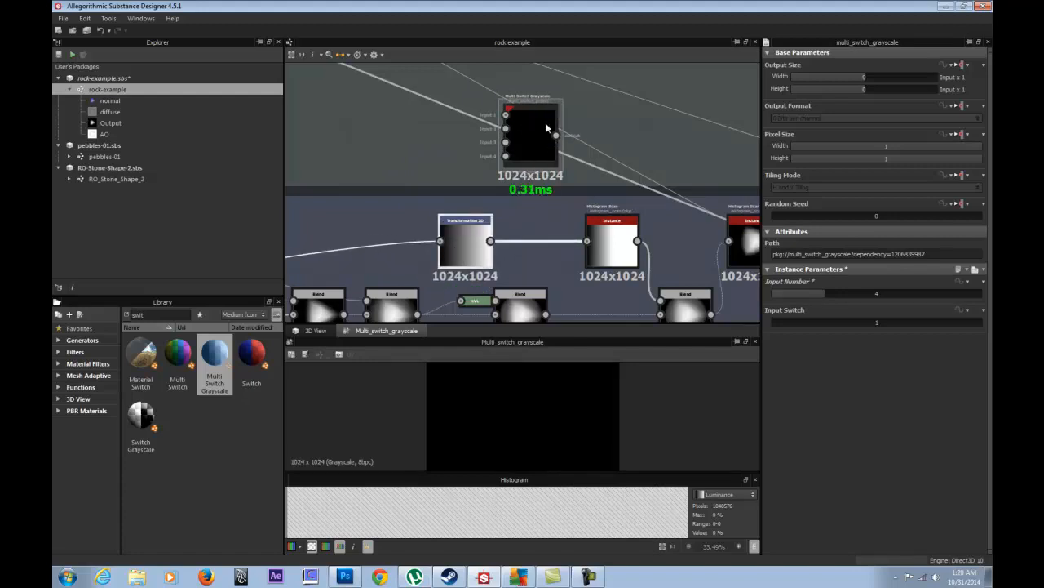
left_click_drag(526, 146, 531, 160)
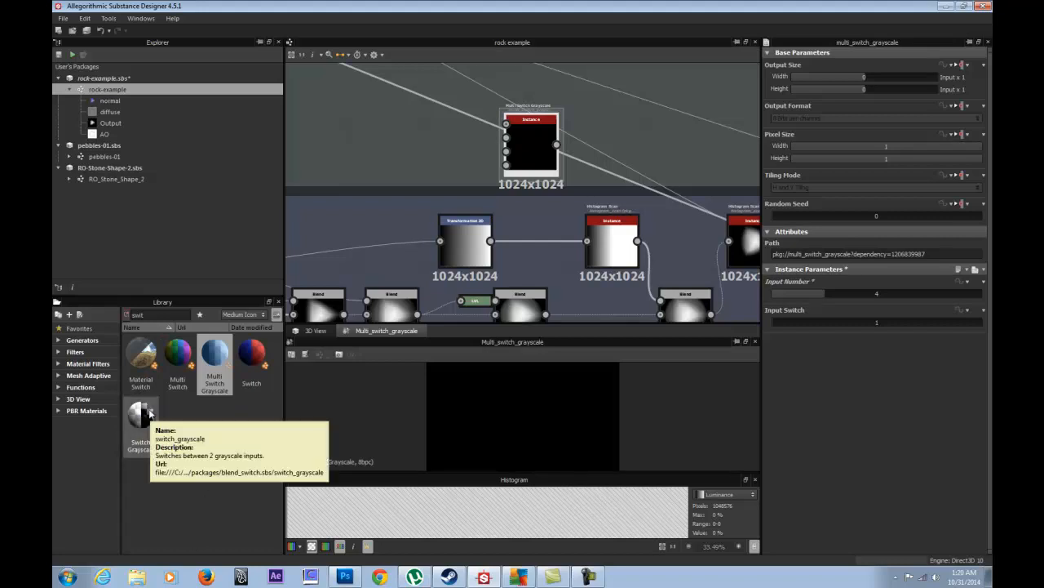
- Set Multi Switch Input Switch to 4 and delete the trial Switch Grayscale node
left_click_drag(155, 423, 421, 140)
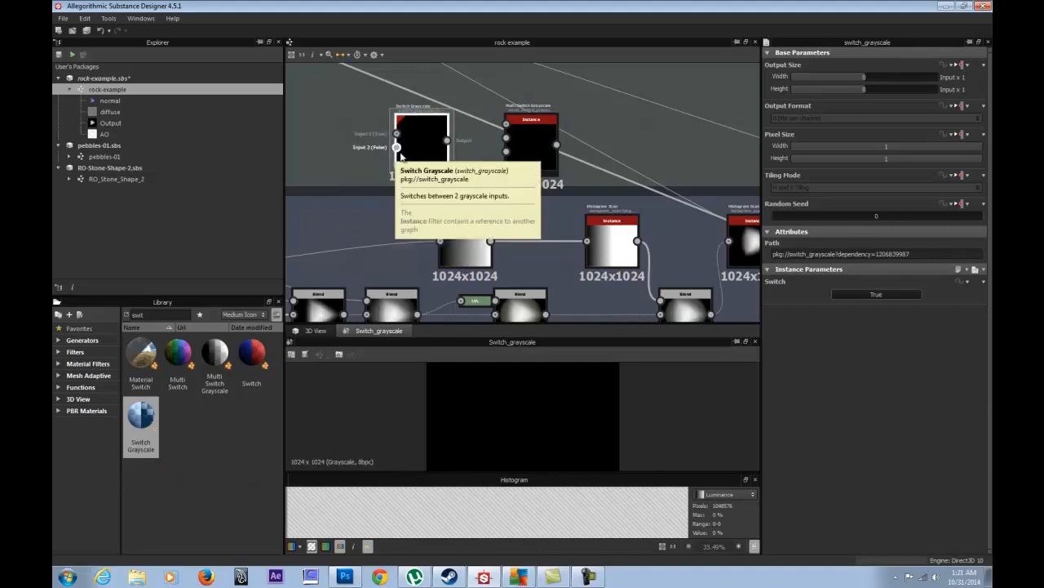
left_click_drag(426, 142, 380, 142)
left_click(522, 142)
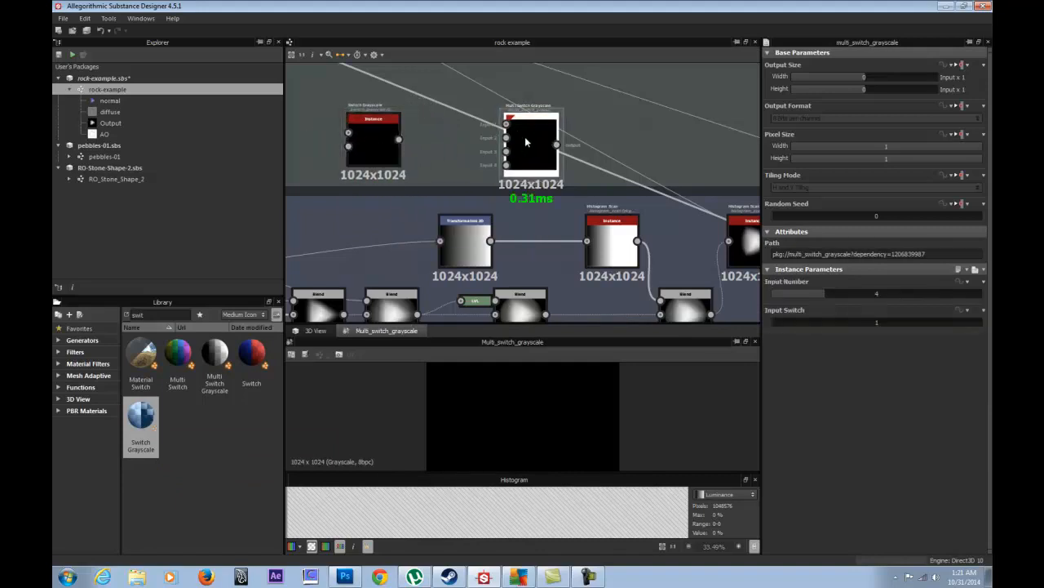
left_click_drag(781, 323, 919, 322)
left_click_drag(987, 323, 890, 322)
left_click_drag(987, 320, 841, 325)
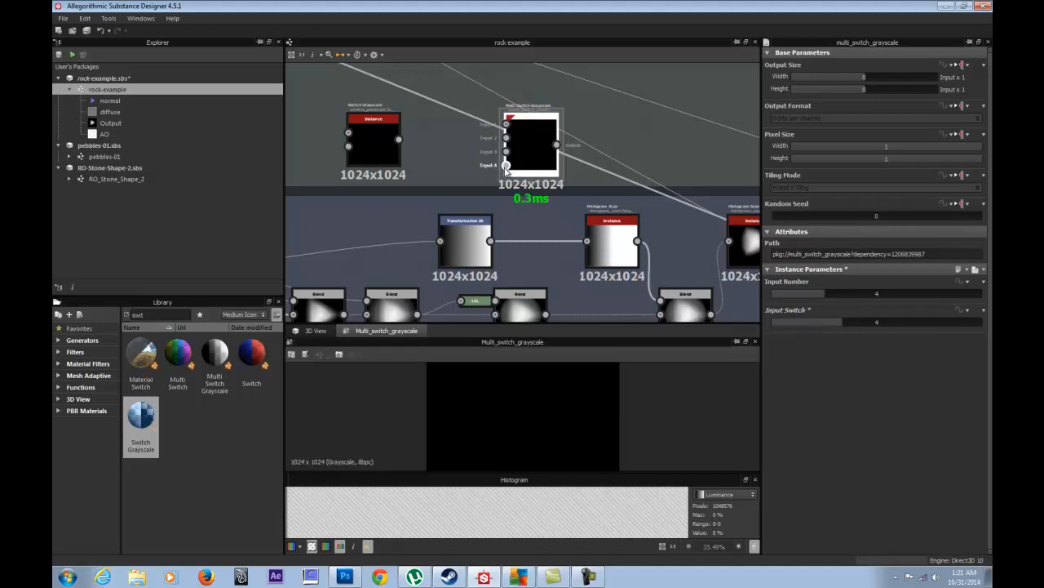
mouse_move(380, 138)
left_mouse_down()
mouse_move(396, 128)
mouse_move(392, 141)
left_mouse_up()
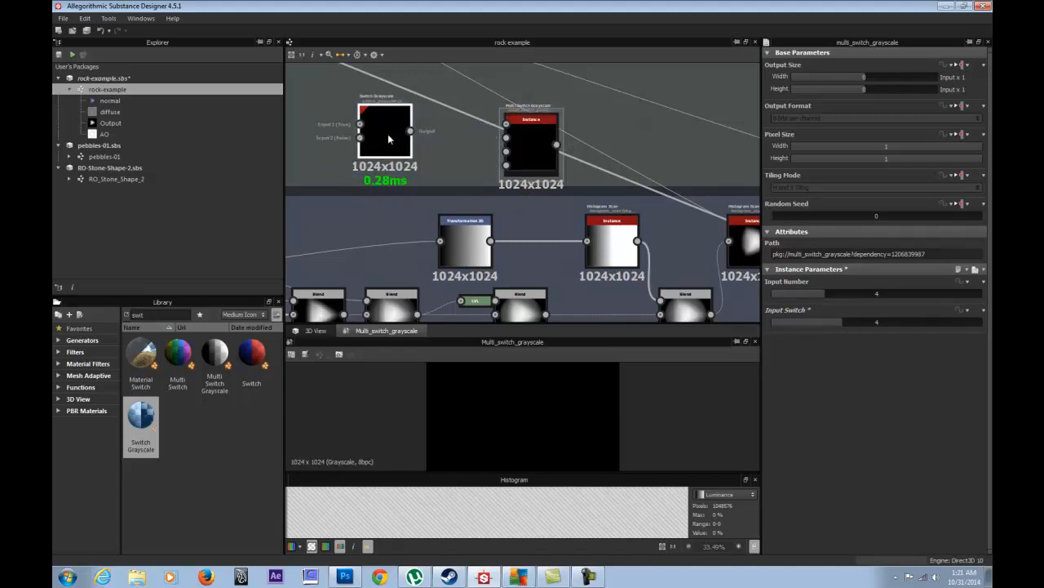
key("Delete")
left_click_drag(541, 140, 632, 114)
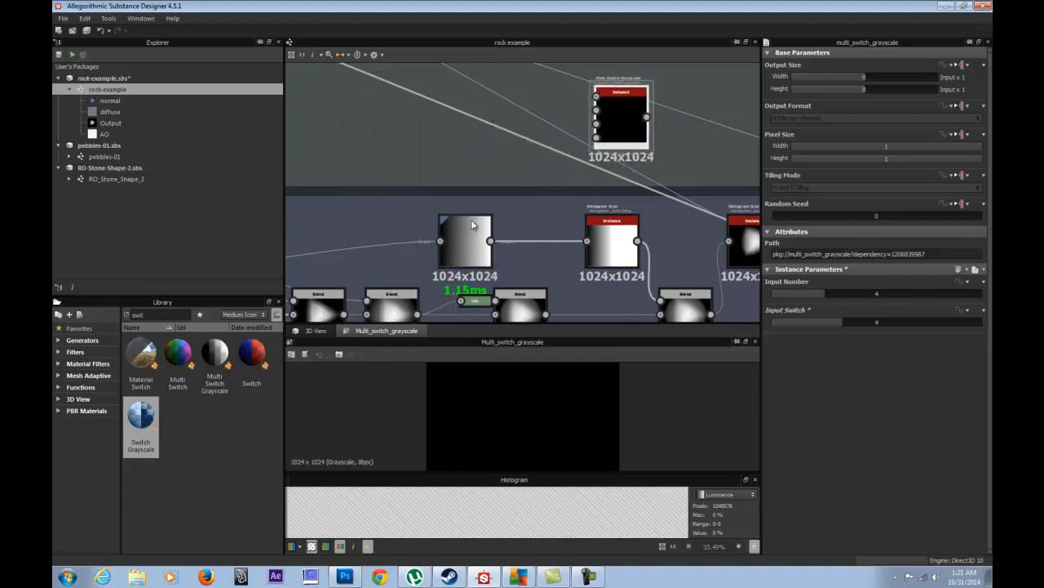
- Rotate the Transformation 2D gradient 90° clockwise five times while previewing the rock in 3D
left_click(472, 225)
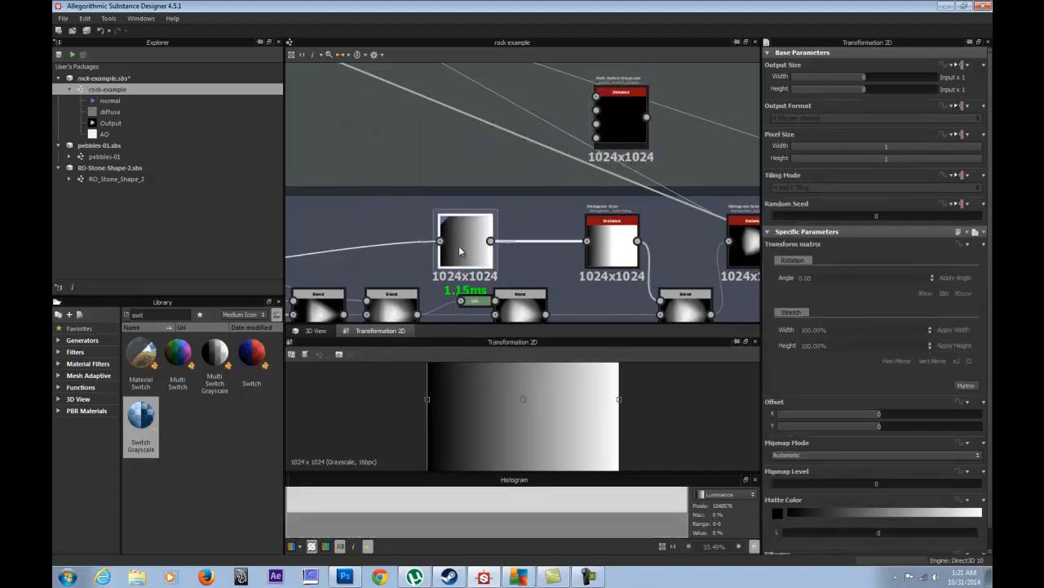
scroll(503, 414, "down", 3)
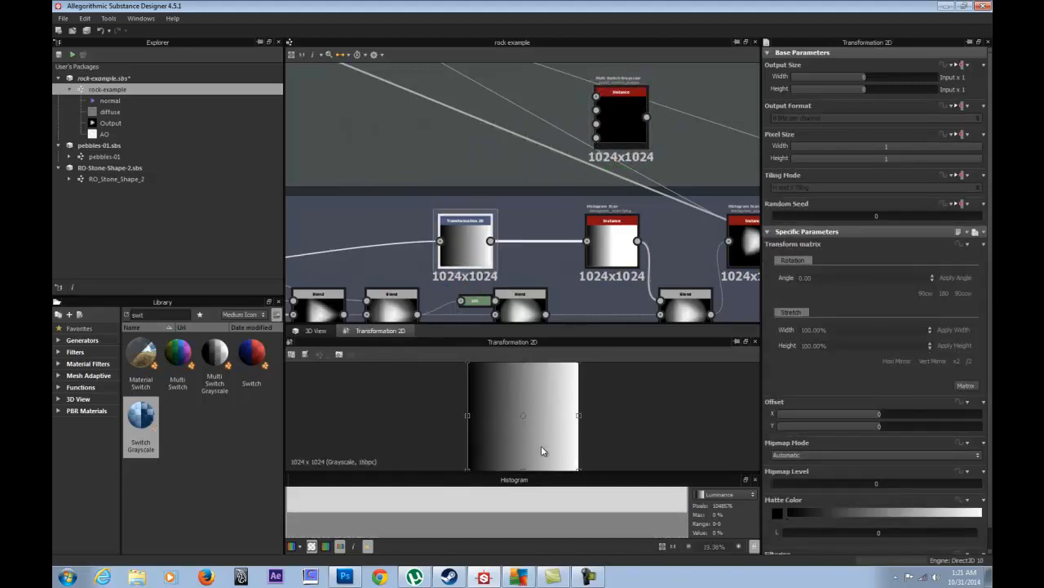
scroll(545, 445, "up", 1)
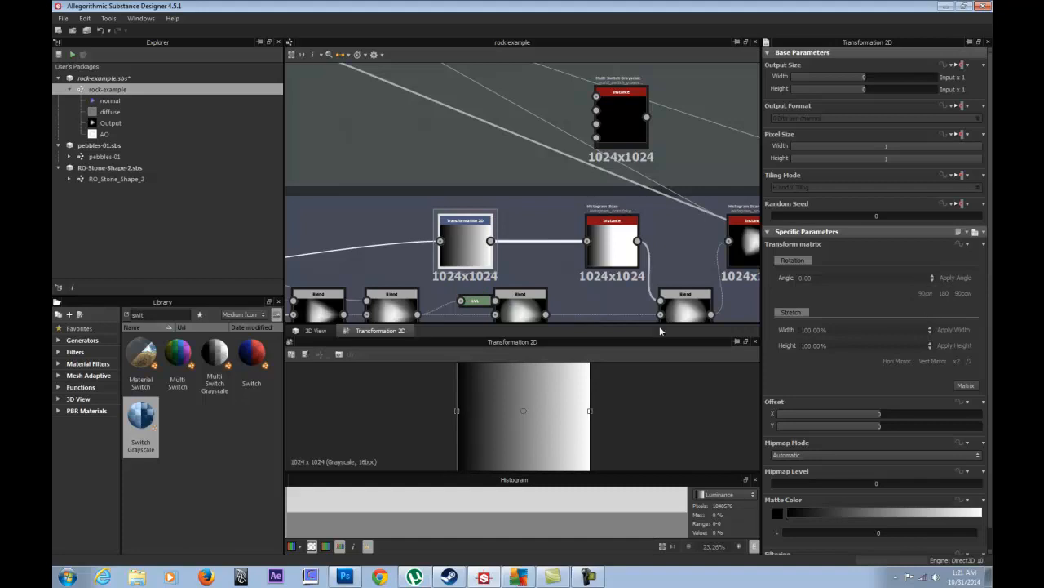
left_click(319, 331)
left_click(921, 297)
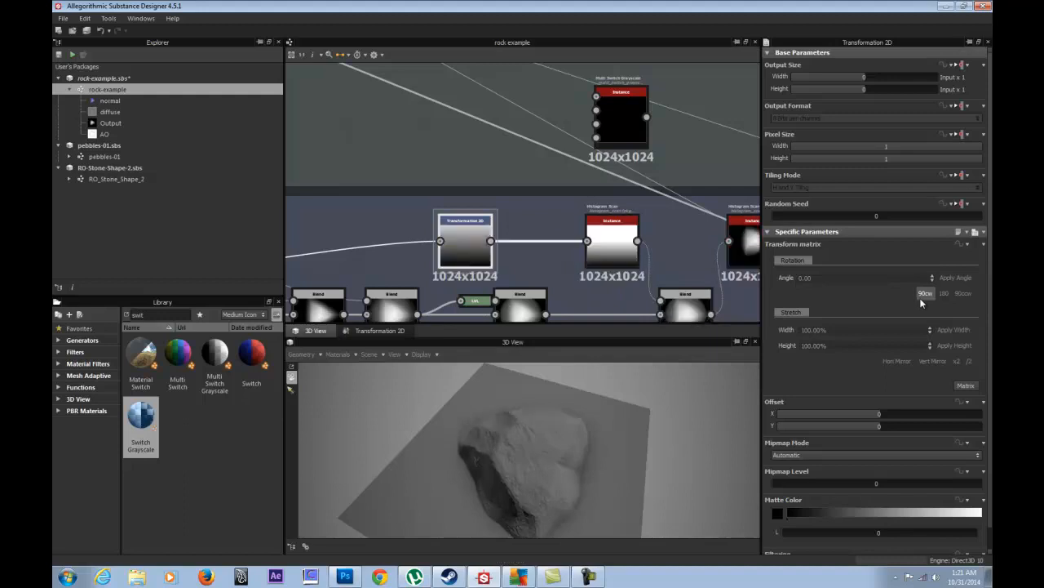
left_click(921, 300)
left_click(921, 299)
left_click(921, 298)
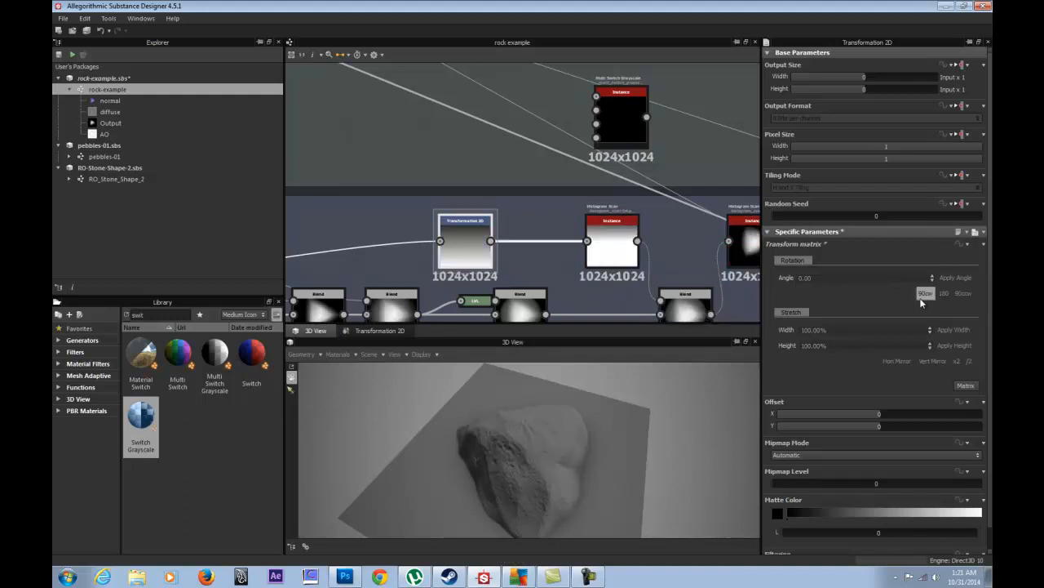
left_click(921, 298)
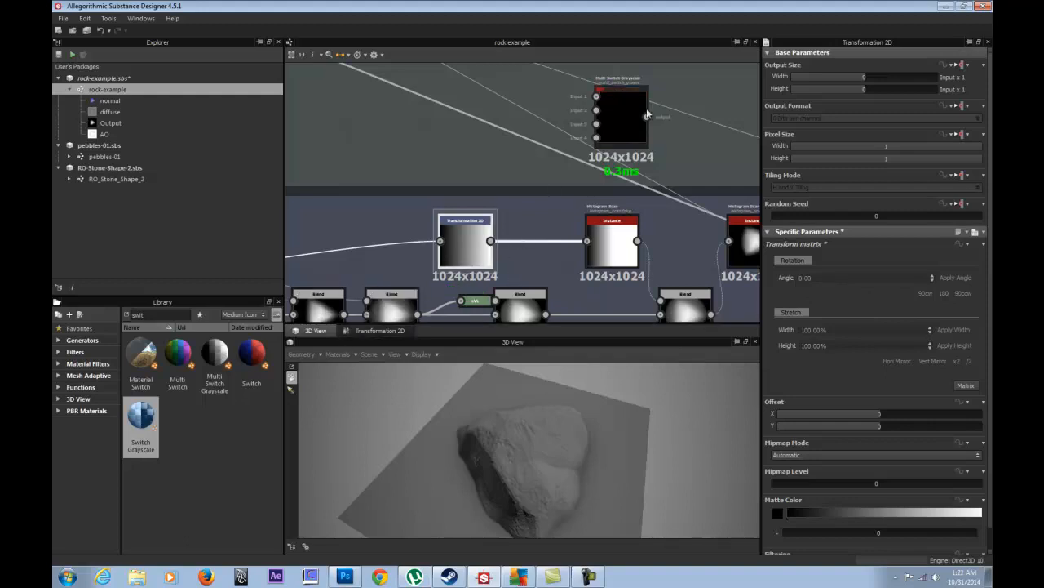
- Rearrange the Multi Switch Grayscale and Transformation 2D nodes in the graph
left_click_drag(626, 114, 524, 104)
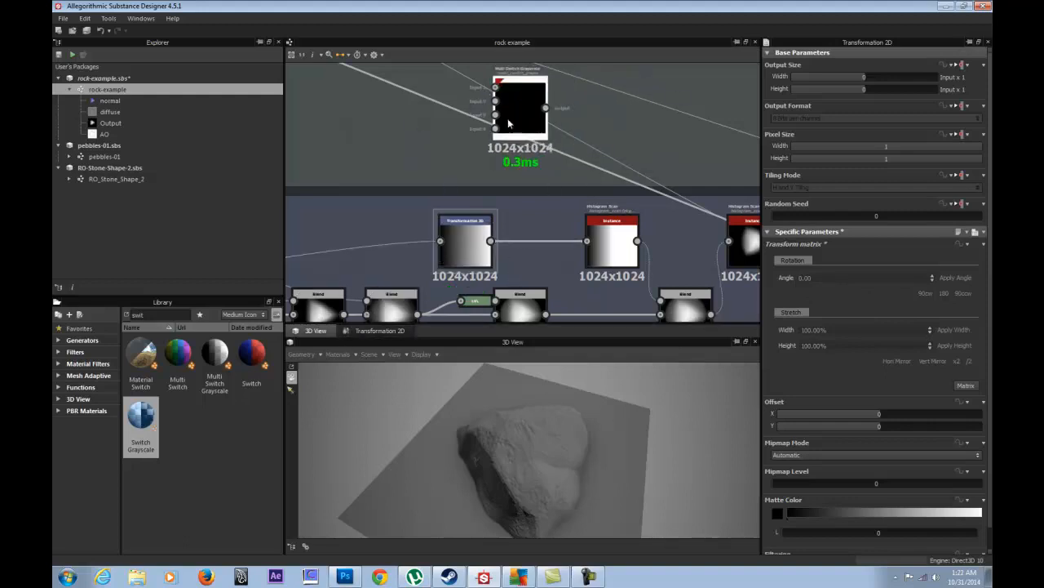
left_click_drag(515, 103, 544, 157)
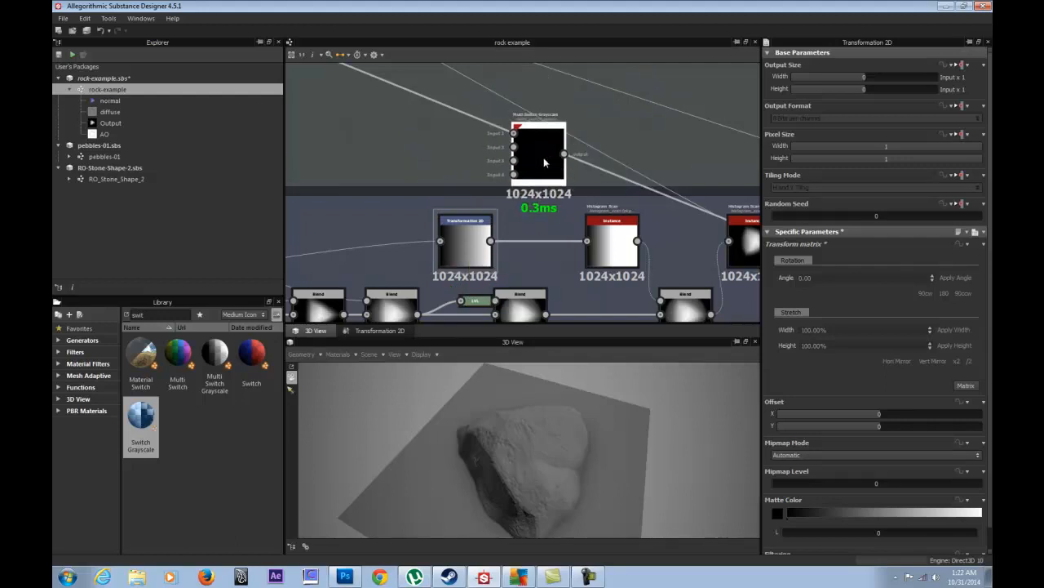
left_click_drag(470, 251, 396, 251)
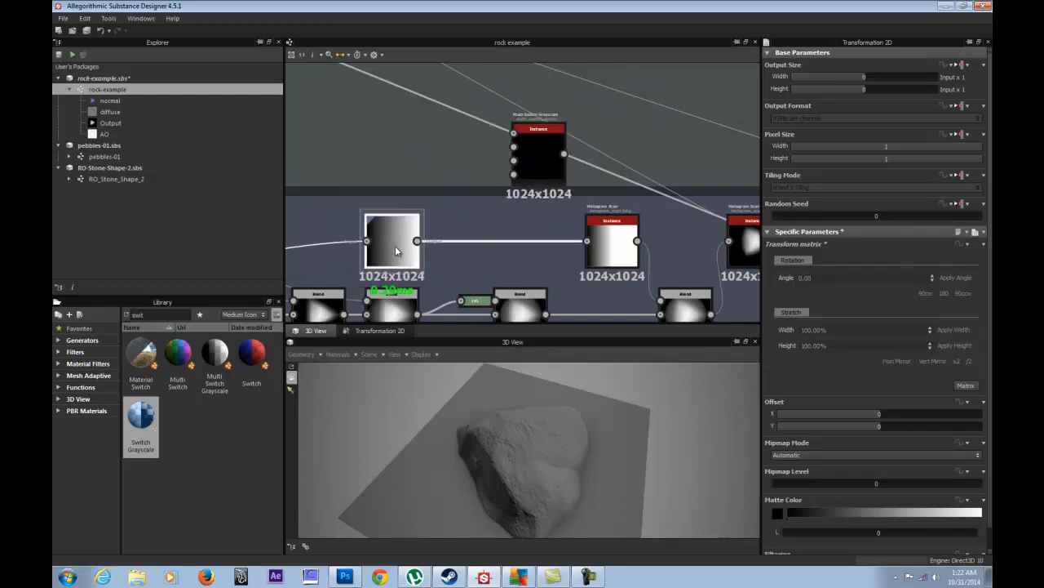
middle_click_drag(402, 145, 478, 172)
double_click(464, 264)
- Duplicate Transformation 2D twice and stack the copies above the original
key("ctrl+c")
key("ctrl+v")
left_click_drag(522, 201, 472, 160)
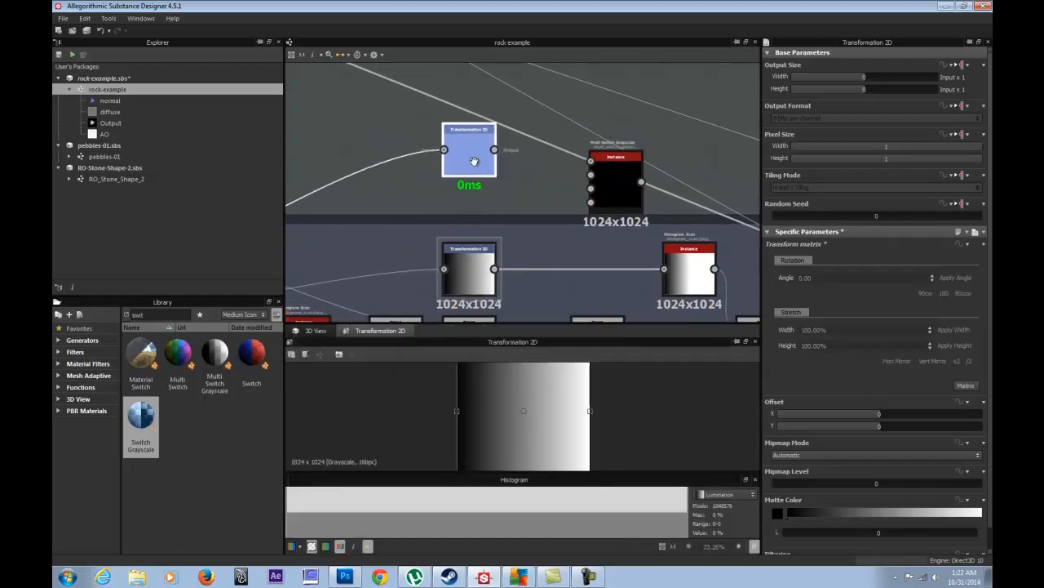
mouse_move(477, 263)
left_mouse_down()
mouse_move(477, 198)
mouse_move(477, 263)
left_mouse_up()
left_click_drag(471, 157, 470, 127)
key("ctrl+v")
key("ctrl+v")
left_click_drag(521, 182, 475, 75)
middle_click_drag(484, 132, 498, 182)
left_click_drag(504, 139, 494, 103)
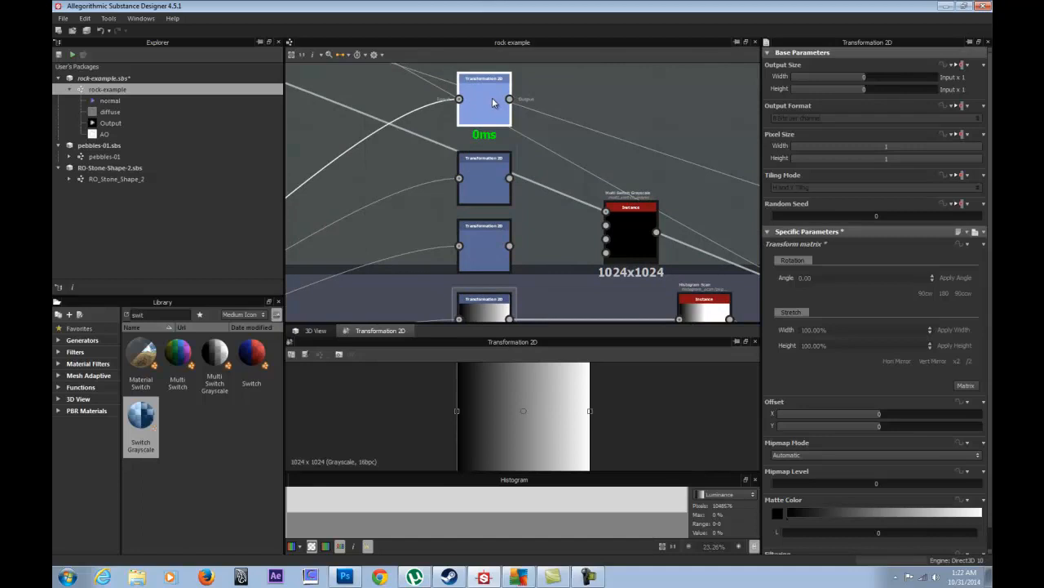
scroll(508, 148, "down", 2)
middle_click_drag(508, 147, 456, 135)
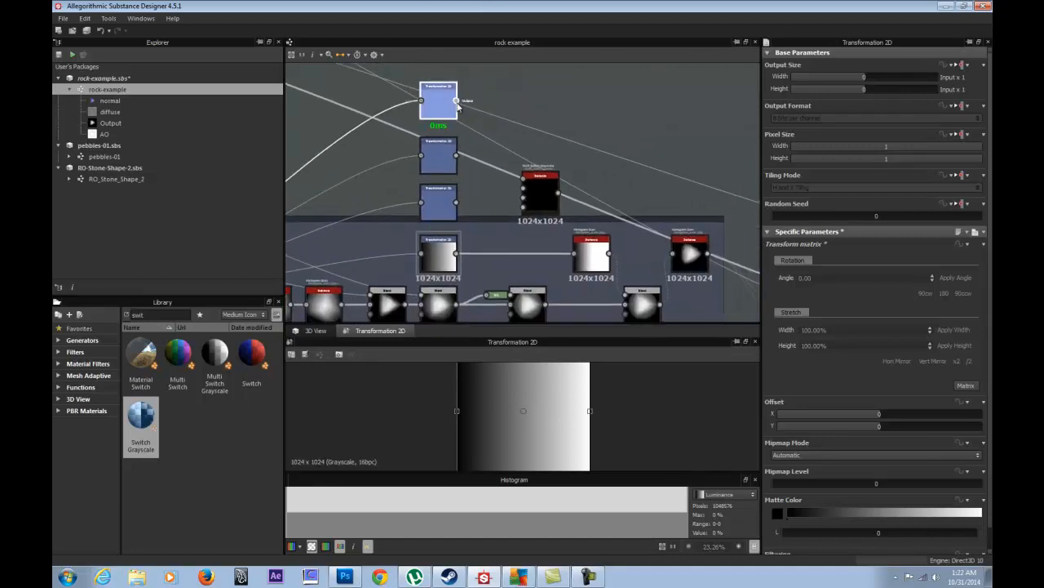
- Wire a Transformation 2D output into Multi Switch, set Input Switch to 1, and align nodes
left_click_drag(457, 254, 524, 259)
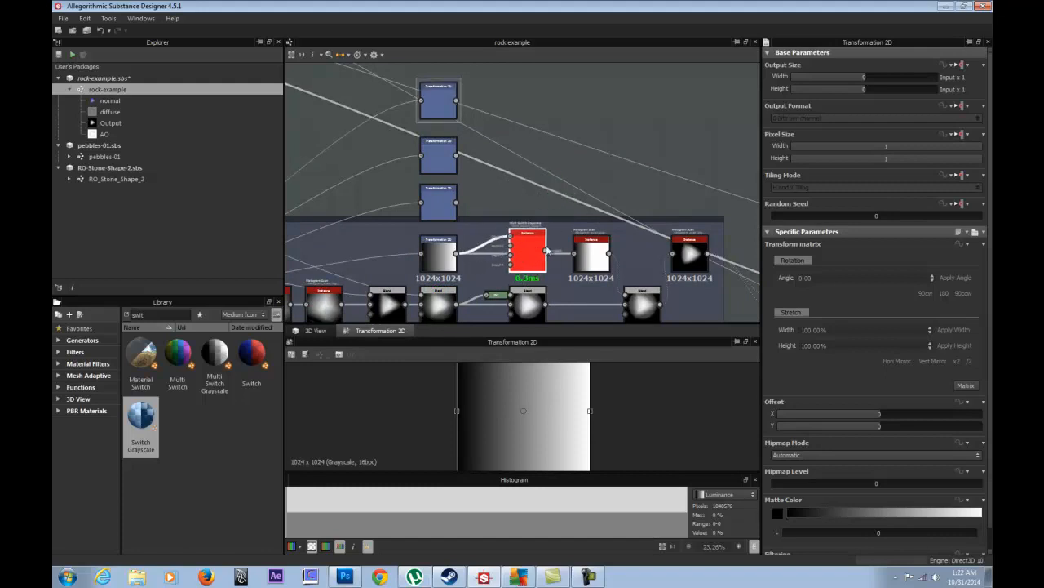
left_click(527, 253)
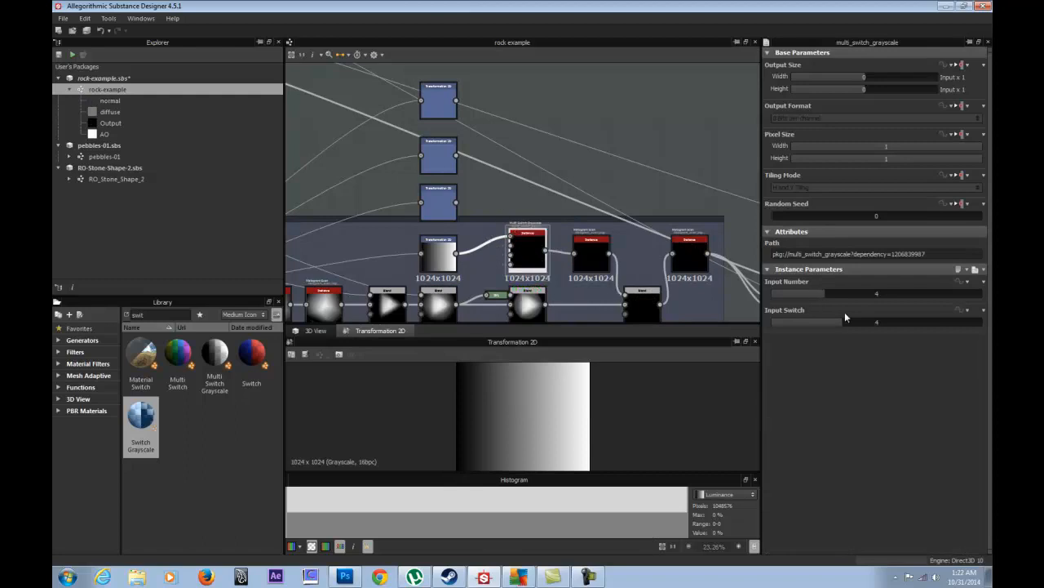
left_click(813, 323)
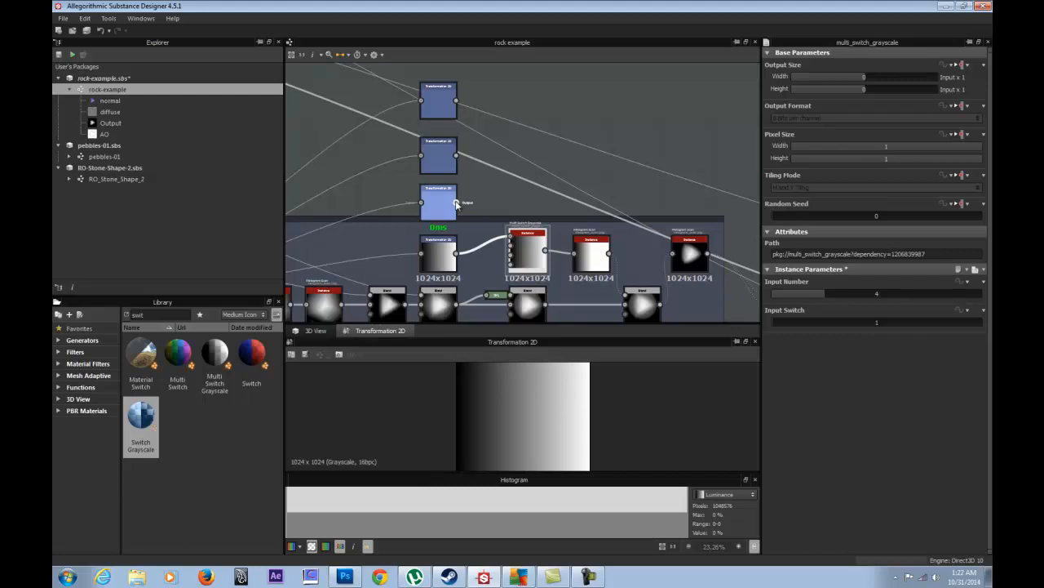
left_click_drag(443, 271, 431, 227)
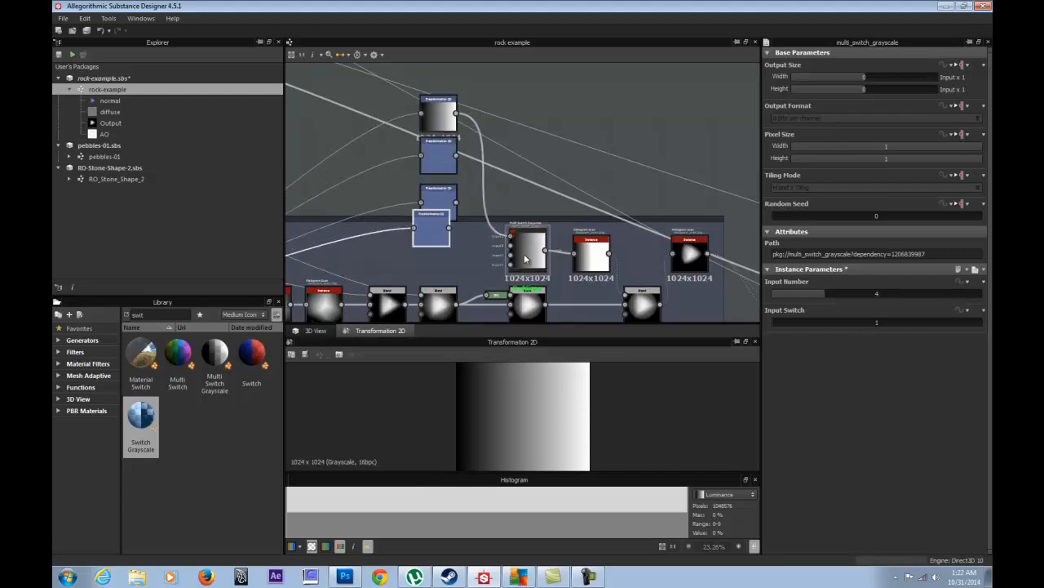
left_click_drag(526, 255, 525, 150)
left_click_drag(591, 245, 588, 98)
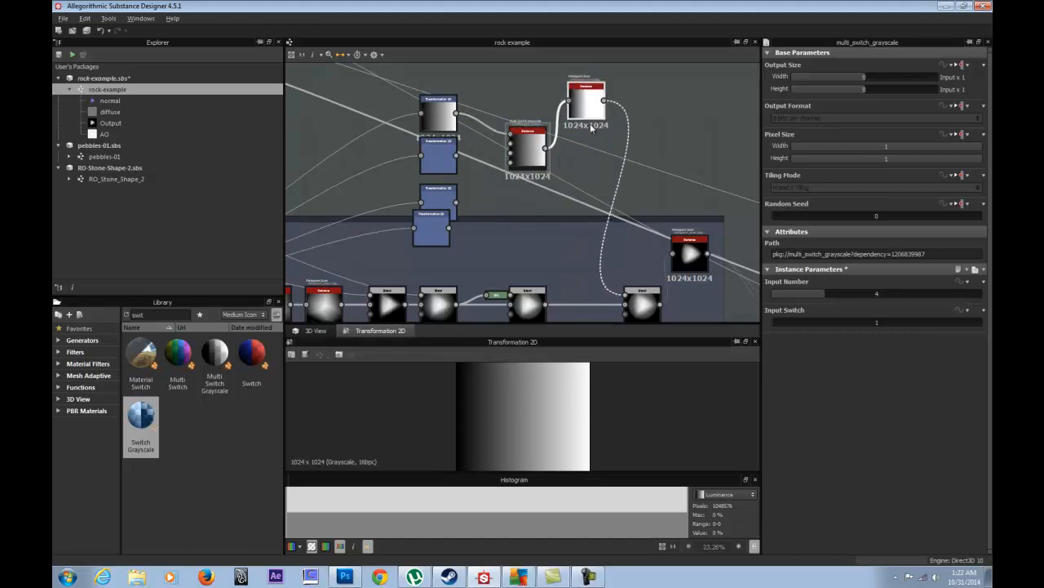
- Gather the Histogram Scan, Multi Switch Grayscale and four Transformation 2D nodes into one cluster
middle_click_drag(588, 98, 569, 279)
left_click_drag(566, 238, 568, 186)
left_click_drag(501, 299, 514, 197)
left_click_drag(419, 246, 456, 133)
left_click_drag(418, 289, 458, 186)
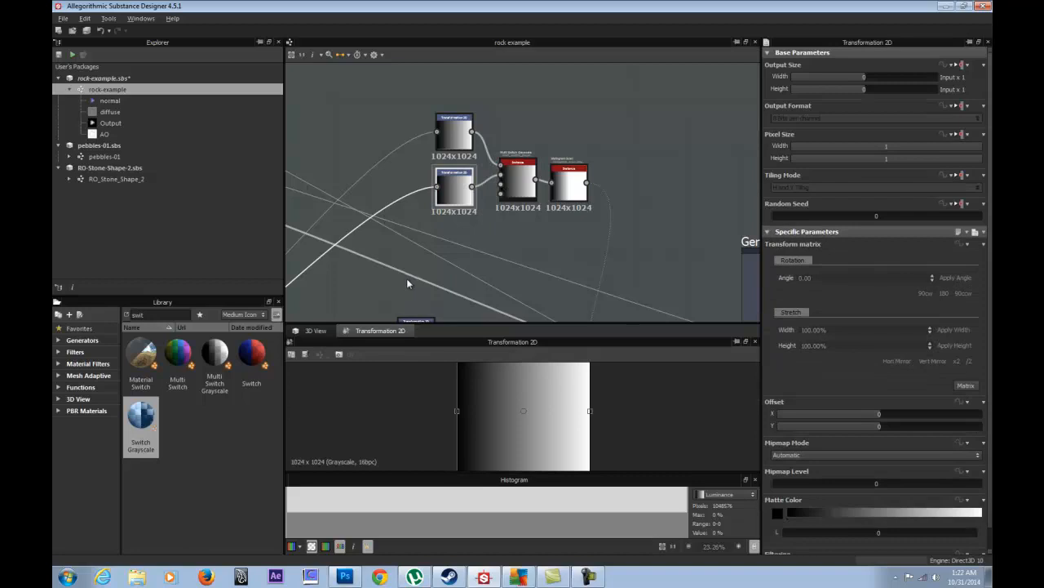
middle_click_drag(414, 313, 417, 259)
left_click_drag(417, 276, 456, 177)
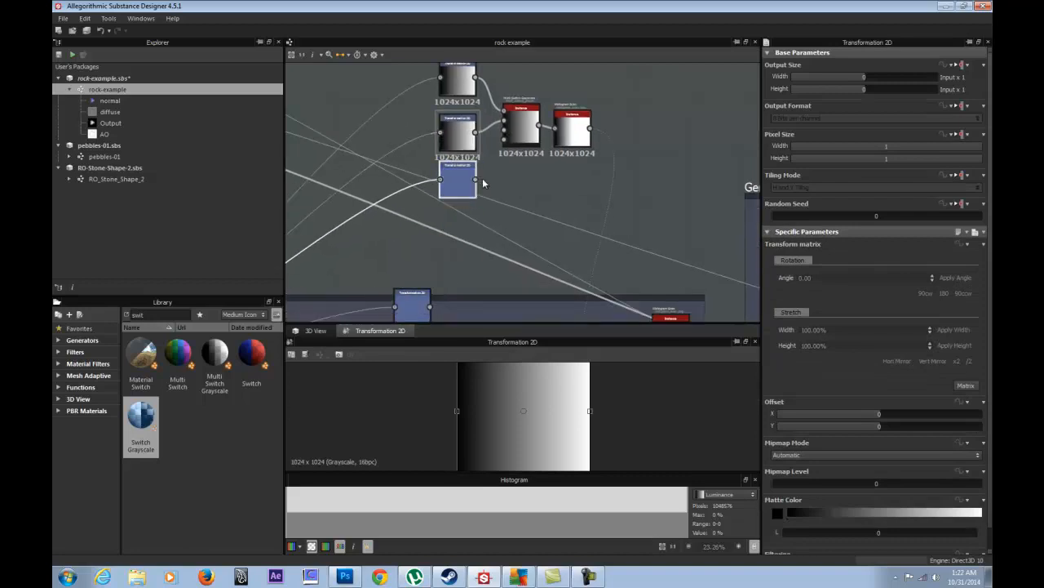
- Connect the third and fourth Transformation 2D nodes to the switch and lower the switch–Histogram Scan pair
left_click_drag(504, 135, 503, 130)
left_click_drag(416, 304, 461, 228)
left_click_drag(505, 139, 504, 140)
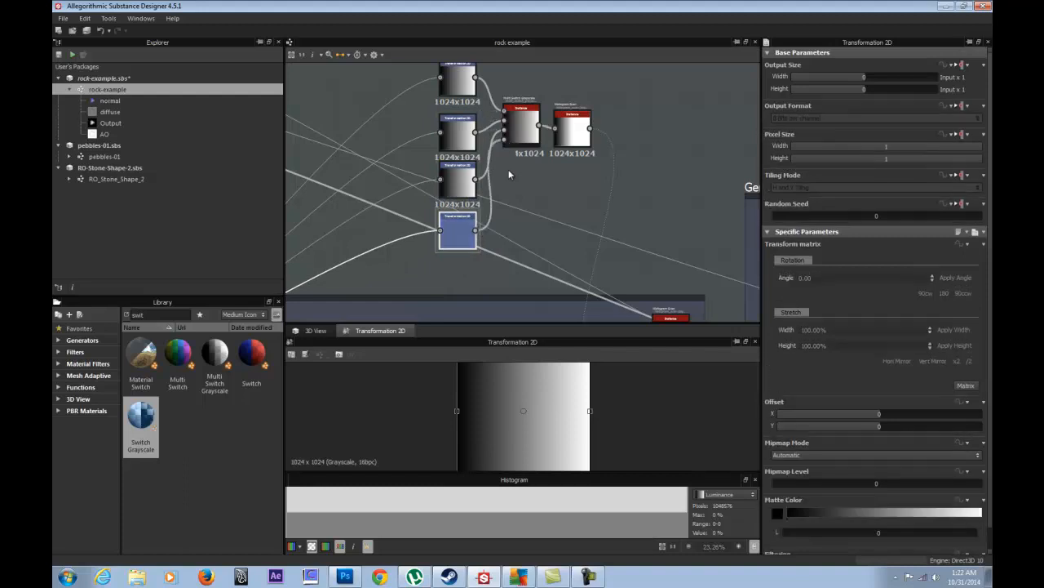
middle_click_drag(546, 139, 485, 184)
left_click_drag(560, 132, 479, 240)
left_click(492, 176)
scroll(493, 177, "down", 5)
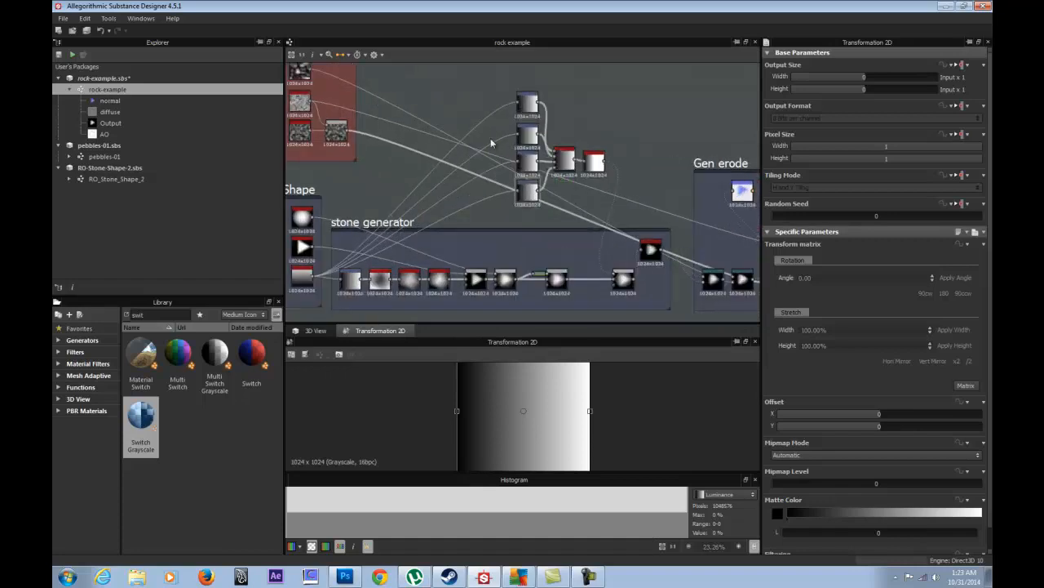
middle_click_drag(504, 144, 454, 173)
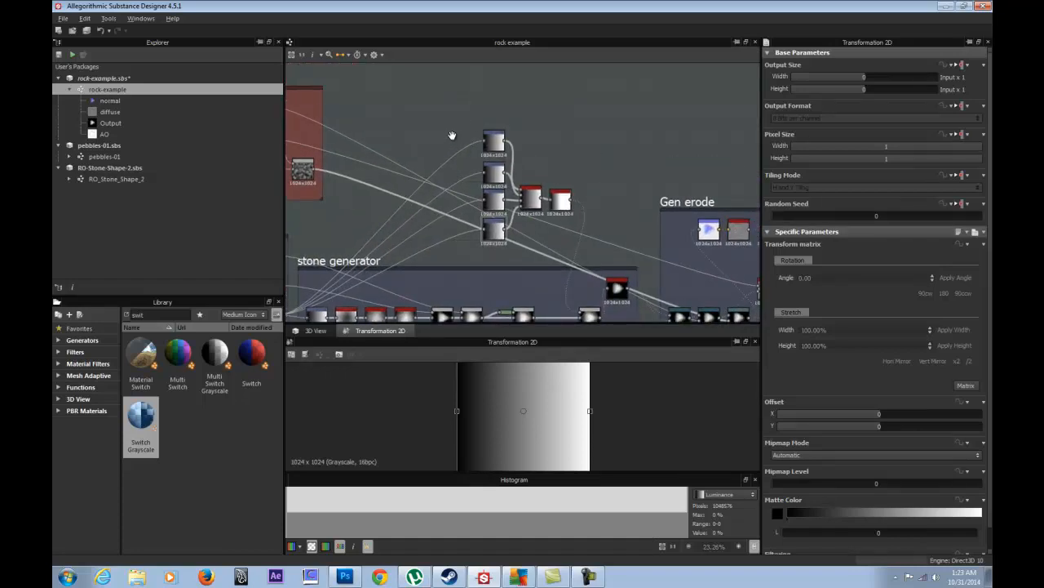
- Dock each of the four Transformation 2D nodes onto the switch inputs
middle_click_drag(450, 138, 455, 134)
left_click(499, 134)
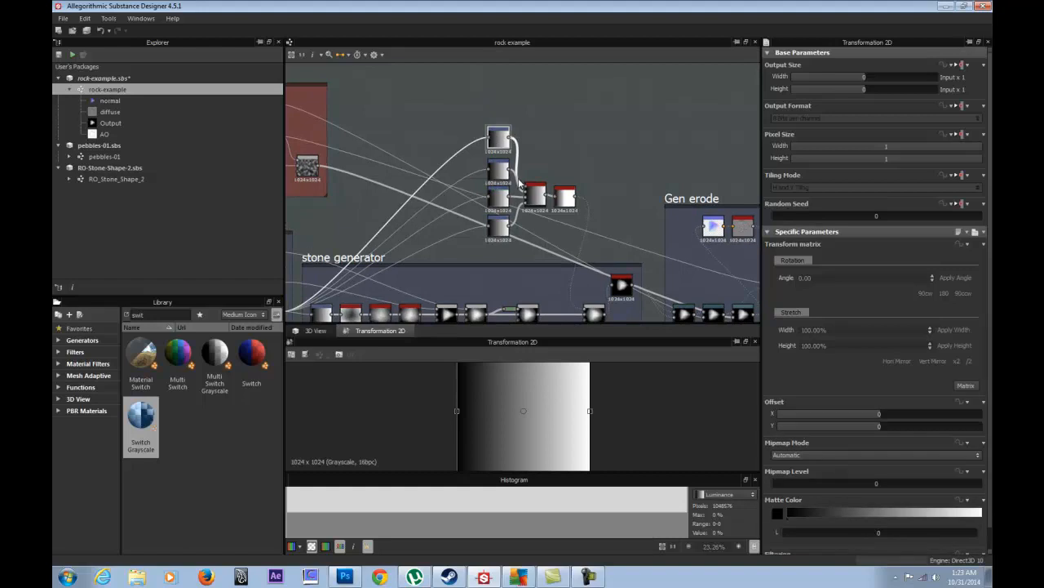
scroll(519, 183, "up", 3)
key("d")
left_click(493, 165)
key("d")
left_click(493, 213)
key("d")
left_click(490, 259)
key("d")
- Check the Multi Switch Grayscale and Histogram Scan parameters and recentre the node group
left_click(543, 202)
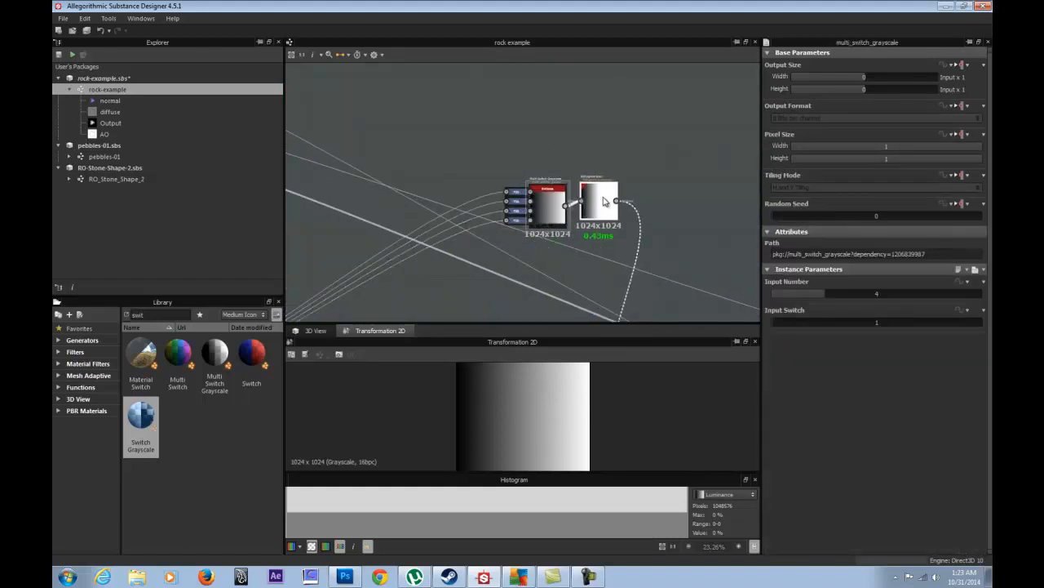
left_click(603, 201)
middle_click_drag(603, 200, 510, 209)
- Frame the Multi Switch Grayscale node and raise Input Switch to preview another input
left_click_drag(510, 209, 512, 210)
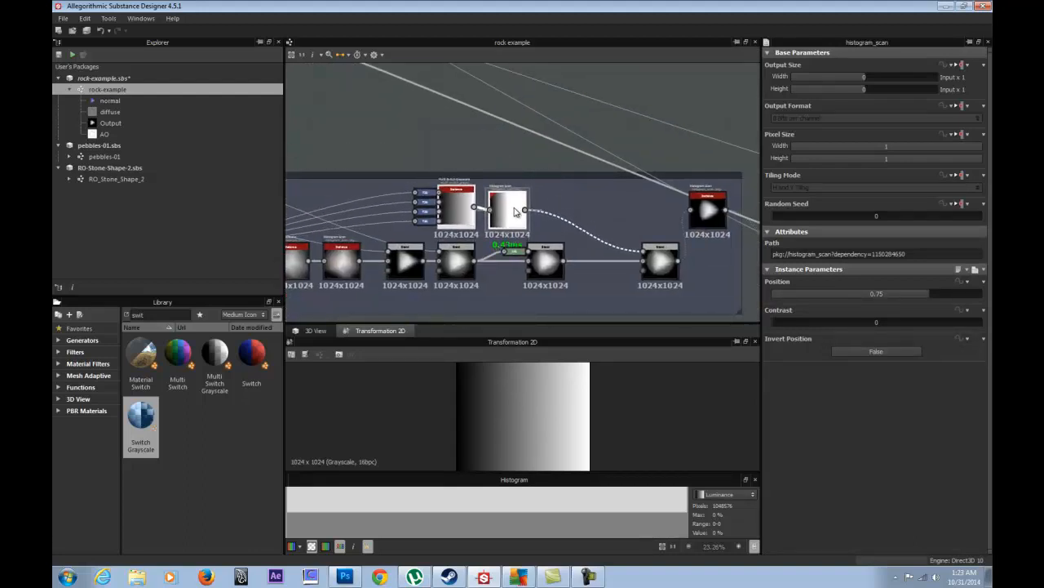
left_click(484, 138)
scroll(485, 198, "up", 3)
left_click(431, 216)
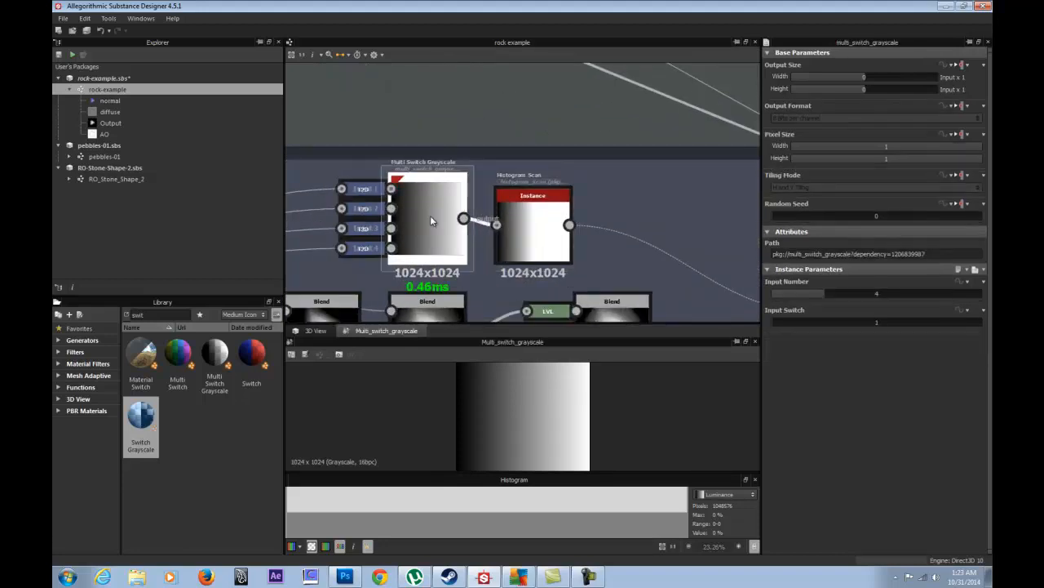
key("f")
left_click_drag(795, 324, 823, 323)
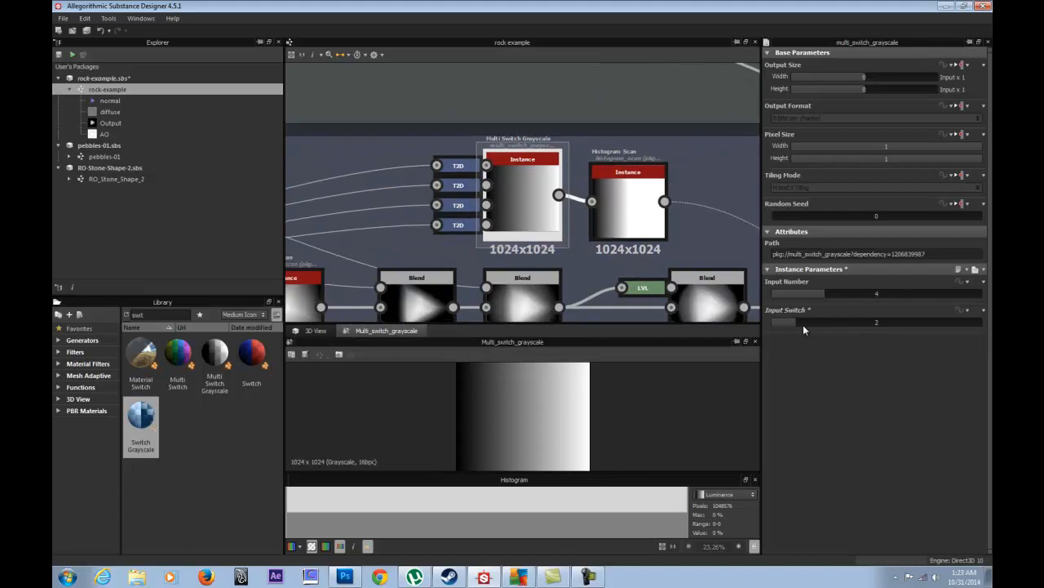
- Rotate the transform gradients 90° counter-clockwise and 180°, previewing the transform outputs
left_click(458, 186)
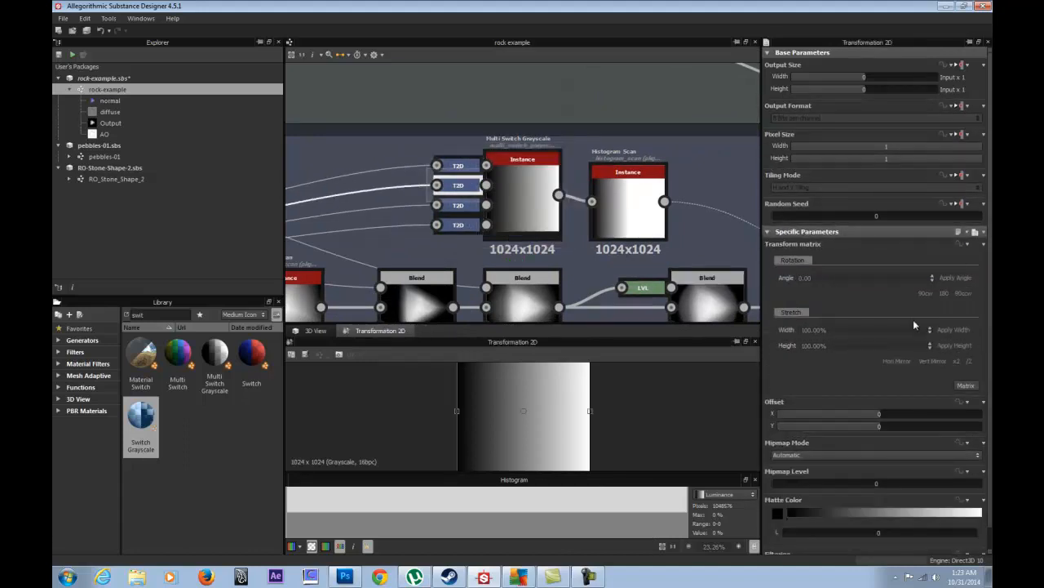
left_click(927, 294)
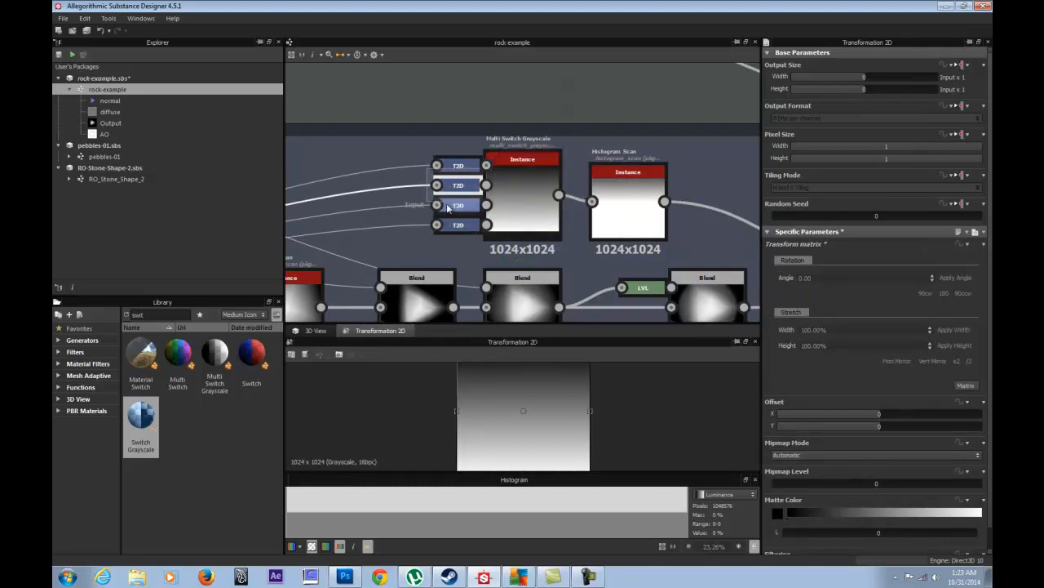
left_click(942, 296)
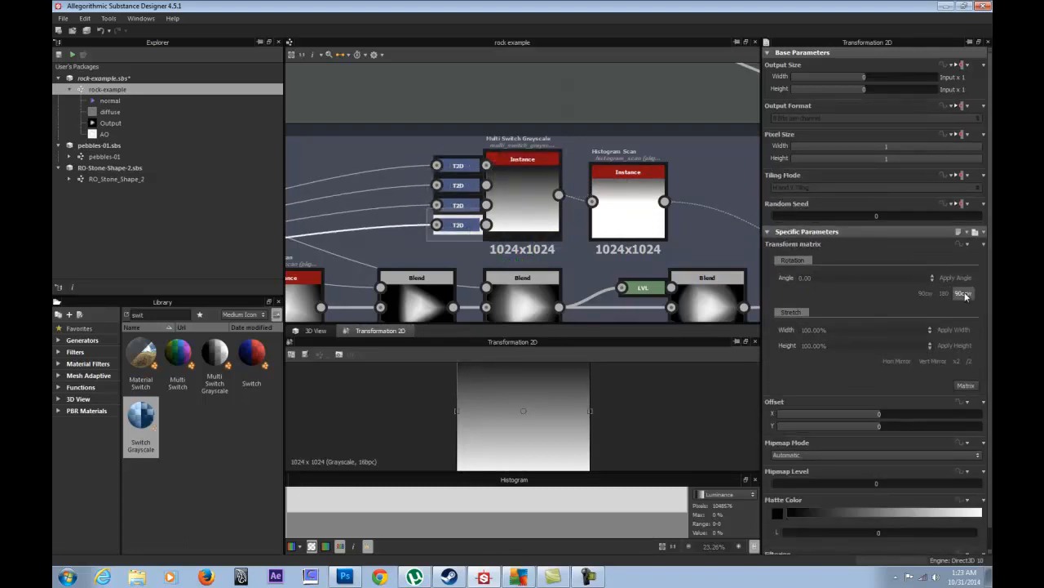
left_click(454, 203)
double_click(453, 187)
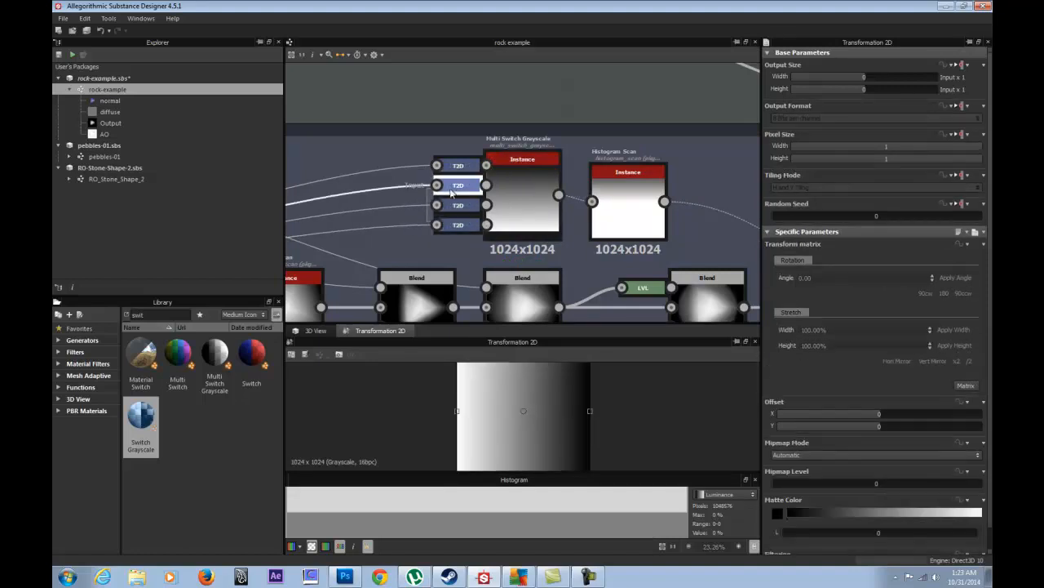
double_click(454, 167)
- Cycle the switch's Input Switch to compare the gradients, leaving it at 1
left_click(510, 188)
left_click(512, 188)
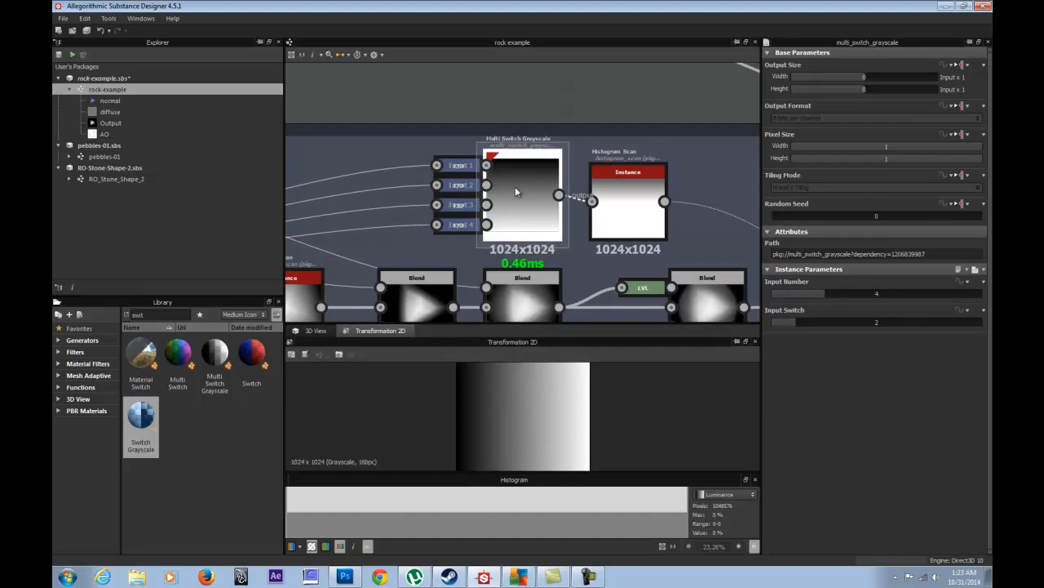
left_click_drag(786, 322, 754, 337)
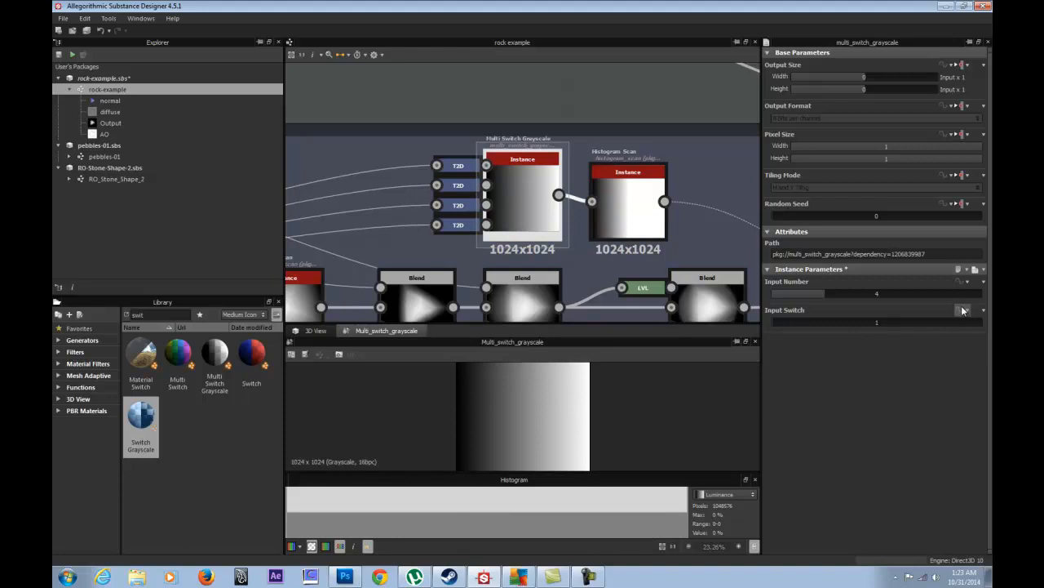
right_click(529, 188)
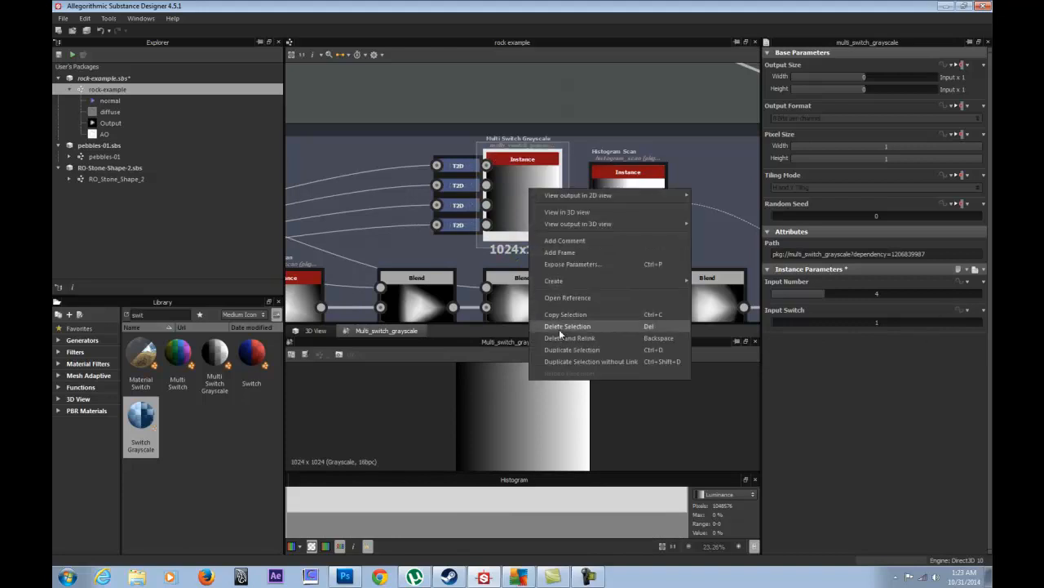
- Tick Input Switch in Expose Parameters and enter group prefix Generator/Gradient Cut
left_click(574, 264)
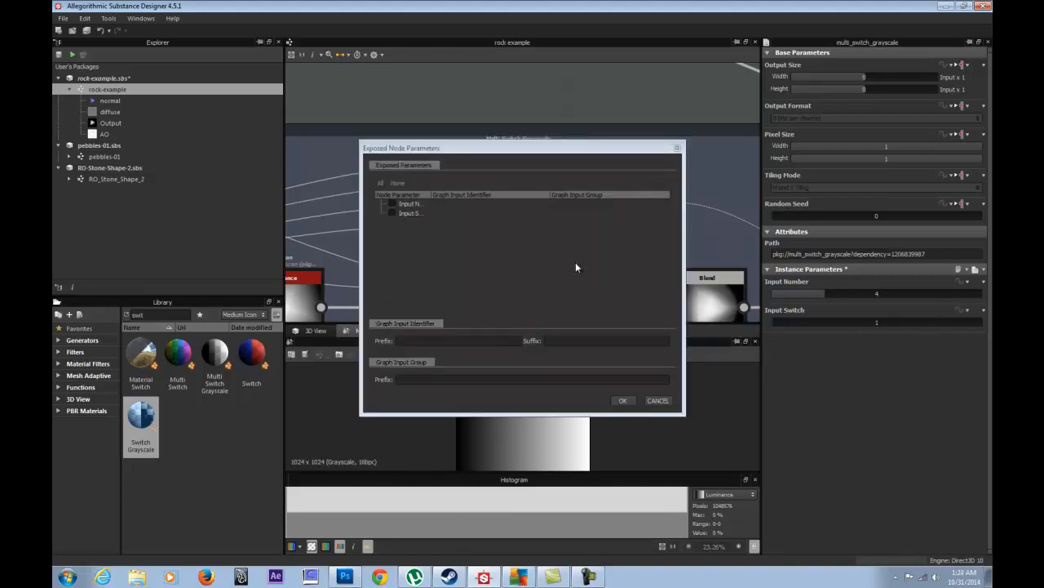
left_click(393, 214)
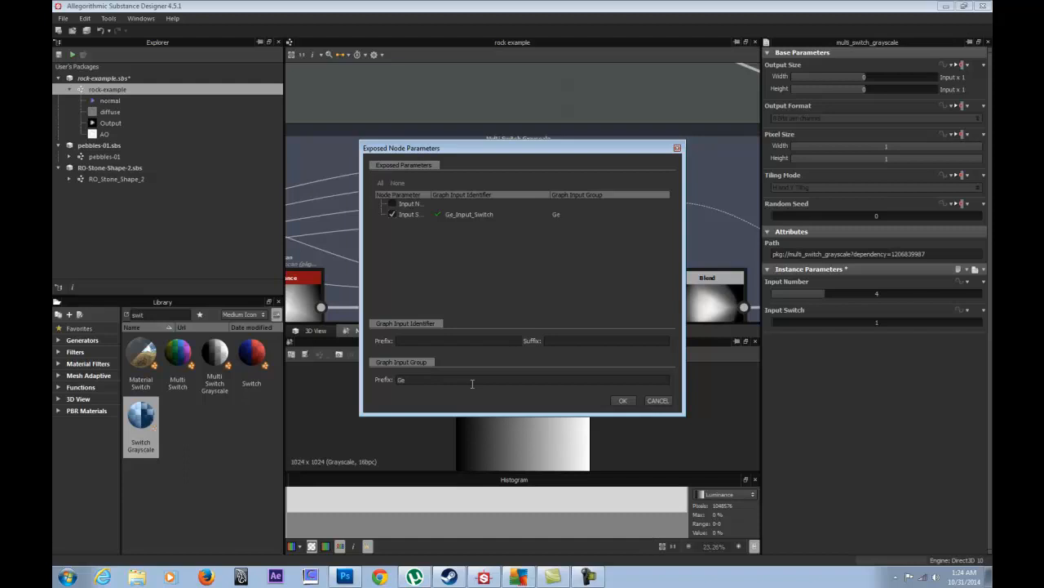
type("nerator")
left_click_drag(513, 147, 252, 95)
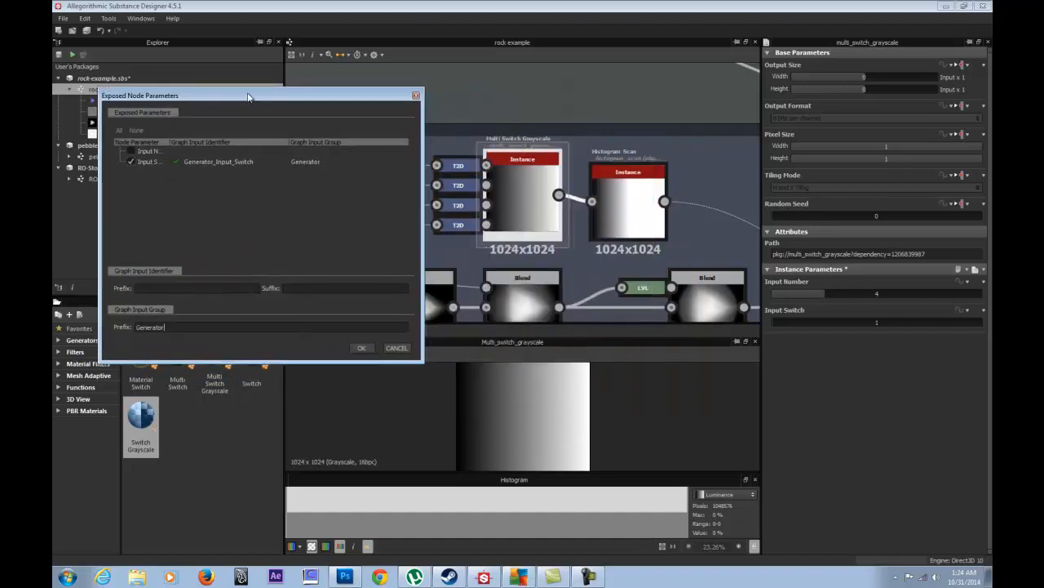
type("/Cut")
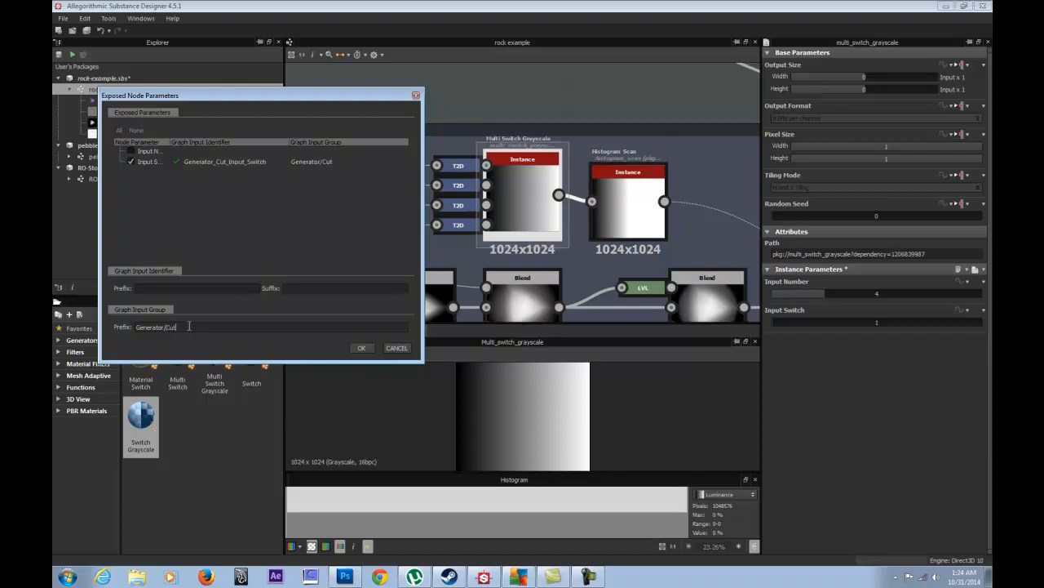
key("BackSpace")
key("BackSpace")
key("BackSpace")
type("He")
key("BackSpace")
key("BackSpace")
type("Gradient Cut")
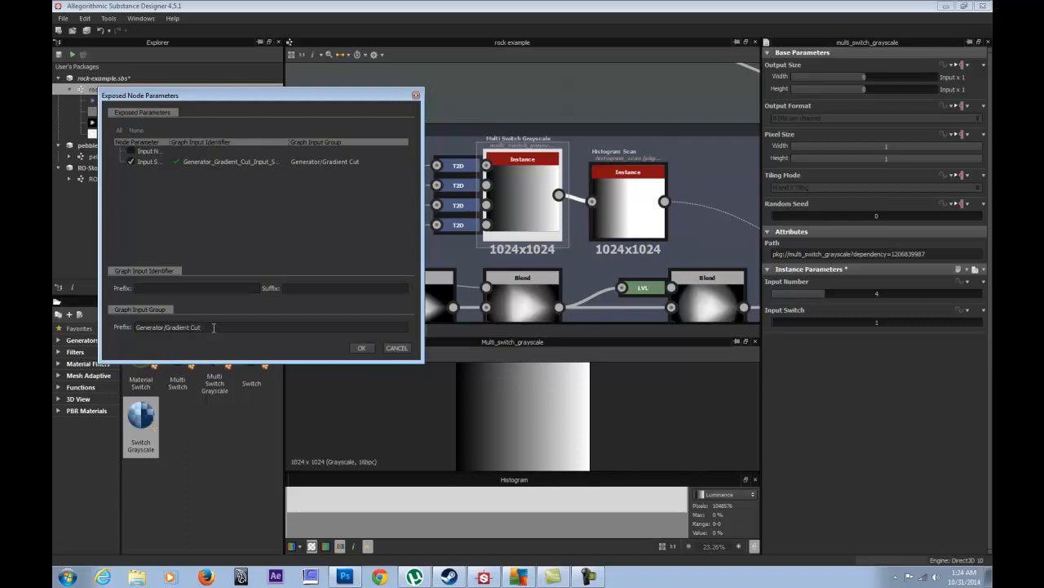
- Confirm the exposure and relabel the Gradient Cut Input Switch parameter 'Rotate Switch'
left_click(362, 347)
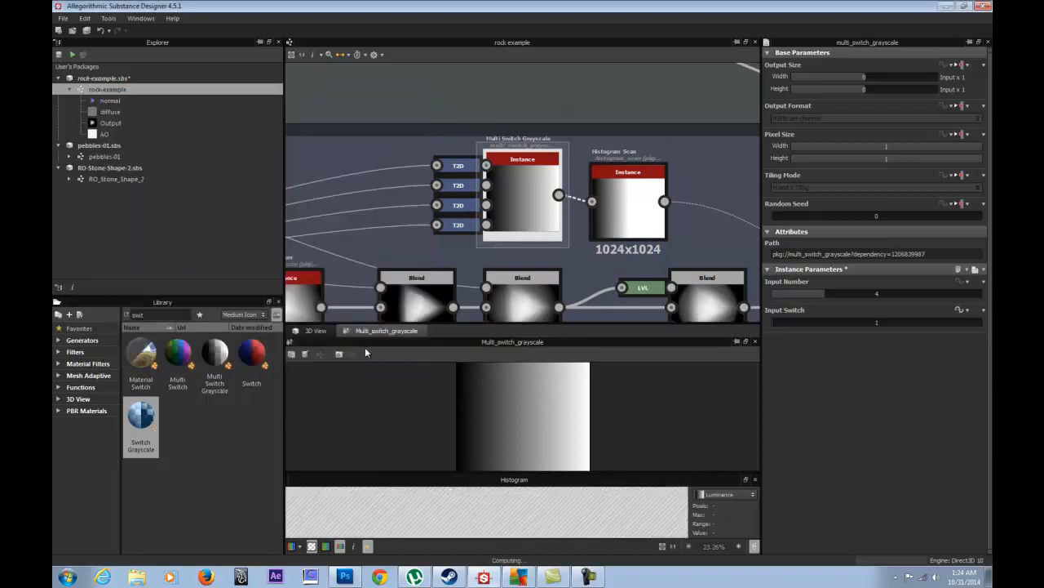
left_click(507, 104)
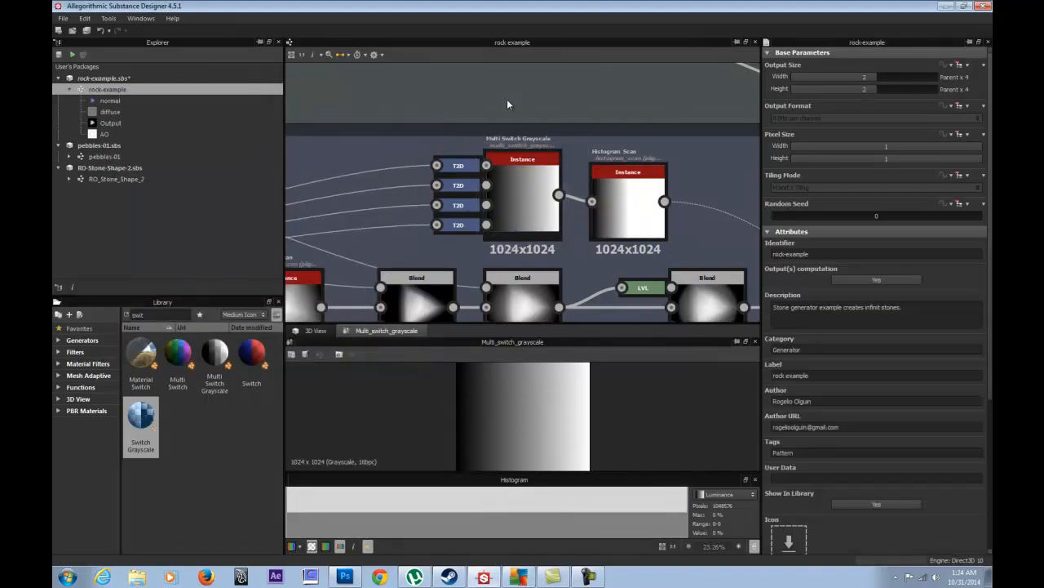
scroll(782, 490, "down", 5)
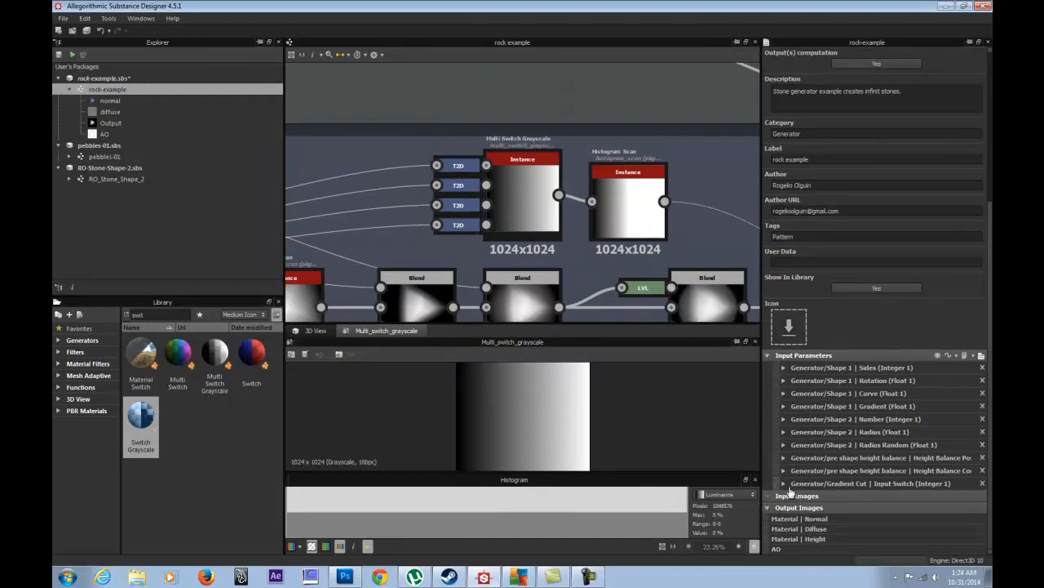
left_click(796, 483)
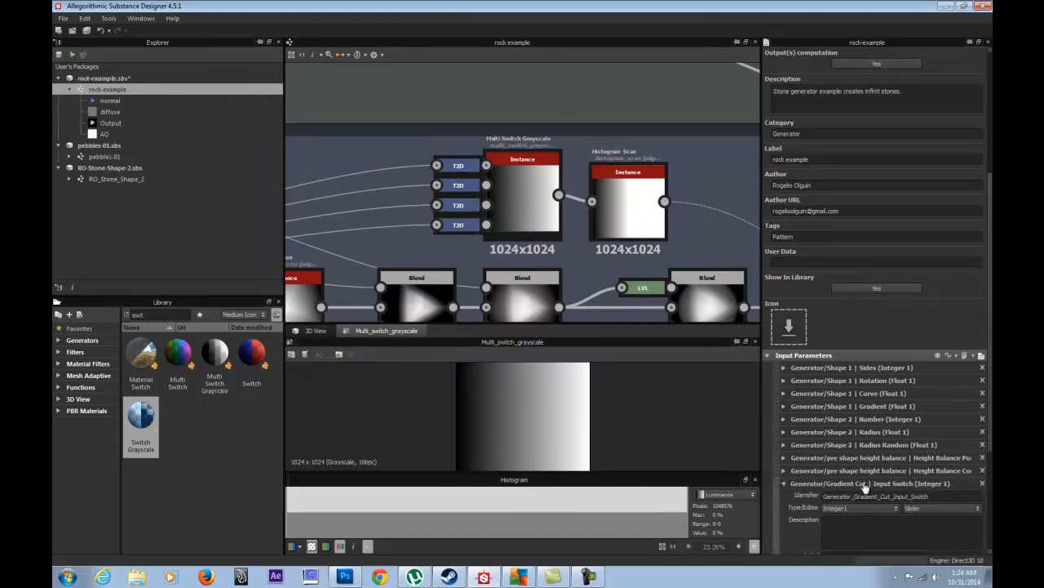
scroll(851, 518, "down", 3)
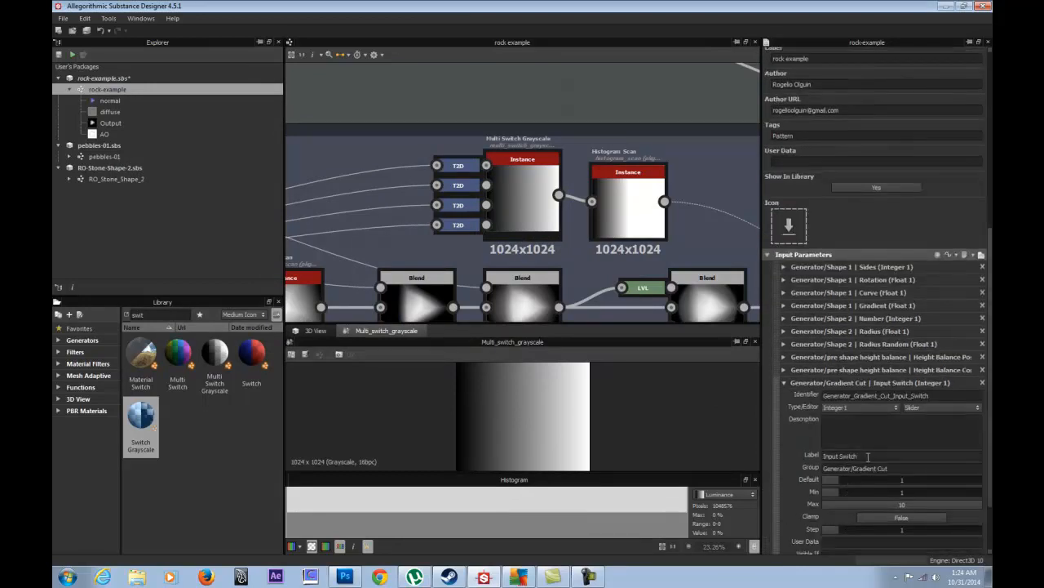
left_click_drag(867, 456, 790, 452)
type("Rotate Switch")
- Turn on clamping for Rotate Switch with maximum 4 and default 4
left_click_drag(991, 402, 991, 443)
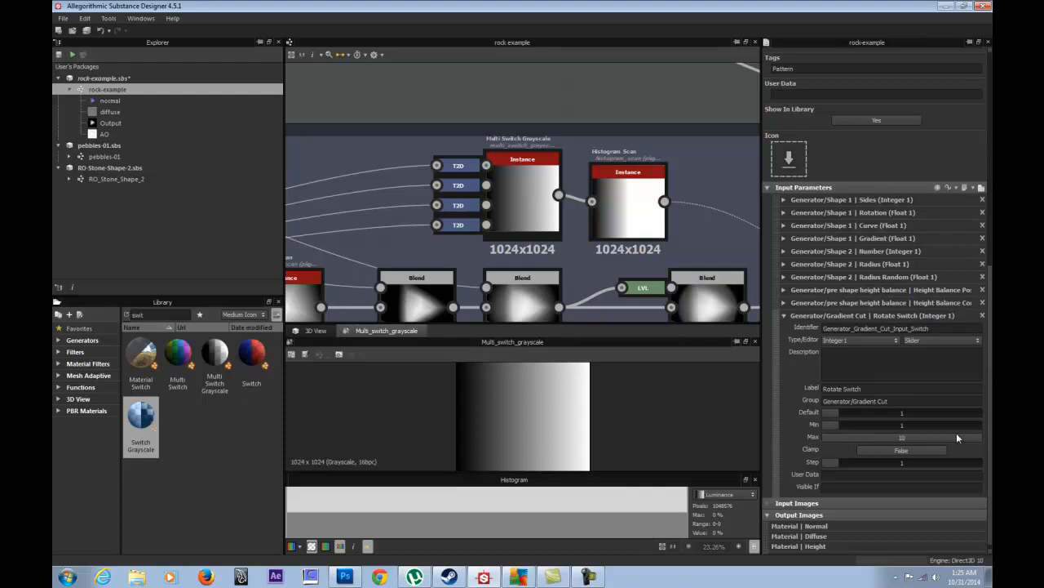
left_click(906, 452)
left_click(903, 438)
type("4")
key("Return")
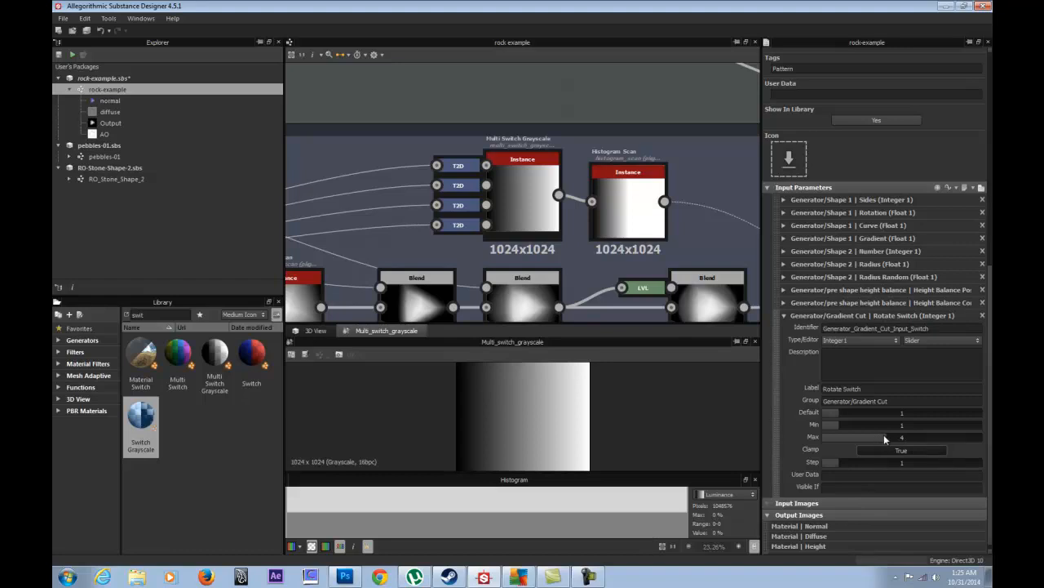
left_click_drag(847, 417, 941, 412)
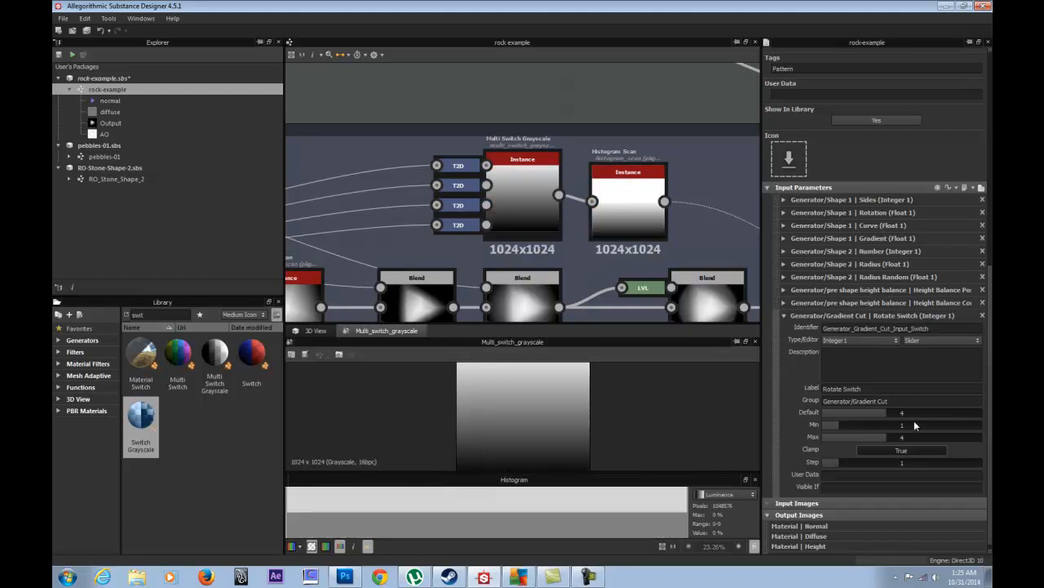
left_click(459, 230)
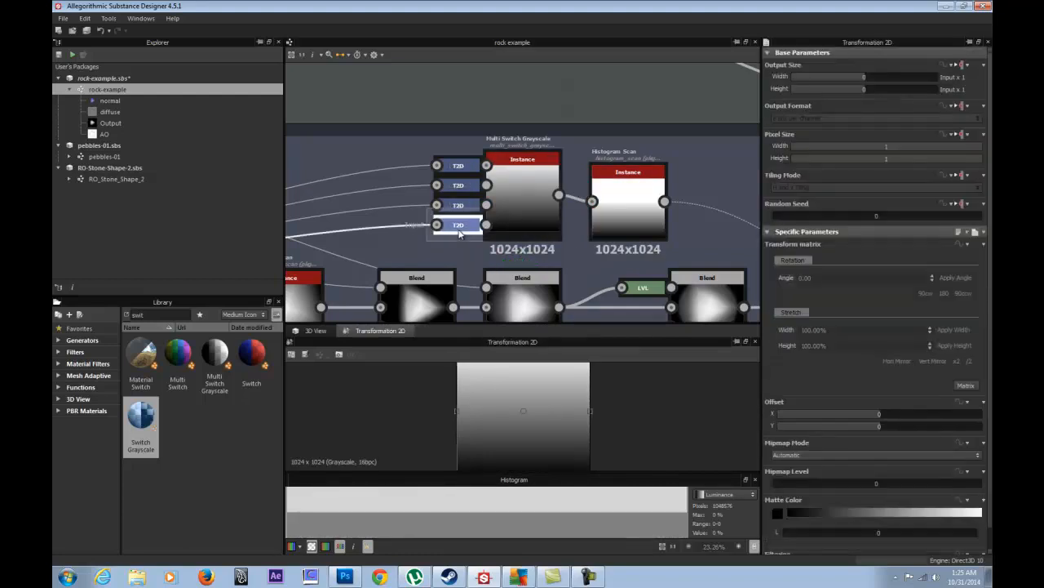
- Show the rock in the 3D View, test Rotate Switch default 1, then set it back to 4
left_click(549, 99)
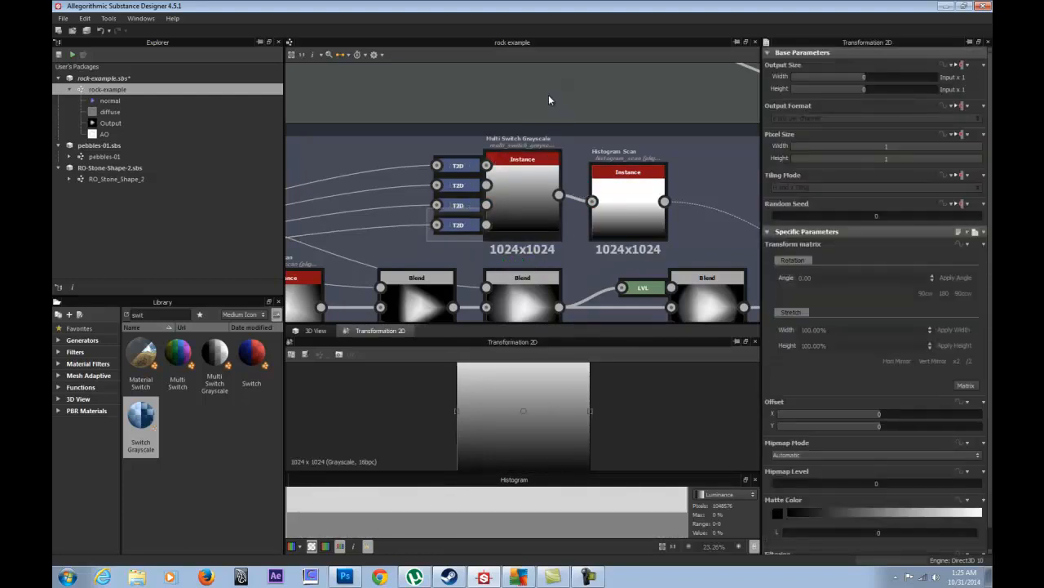
left_click(545, 99)
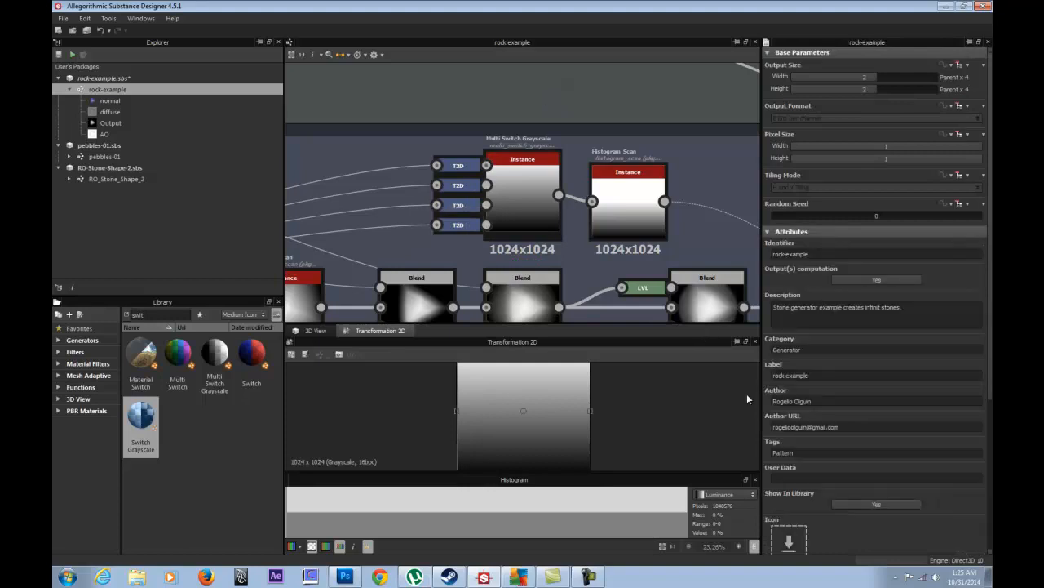
scroll(771, 399, "down", 5)
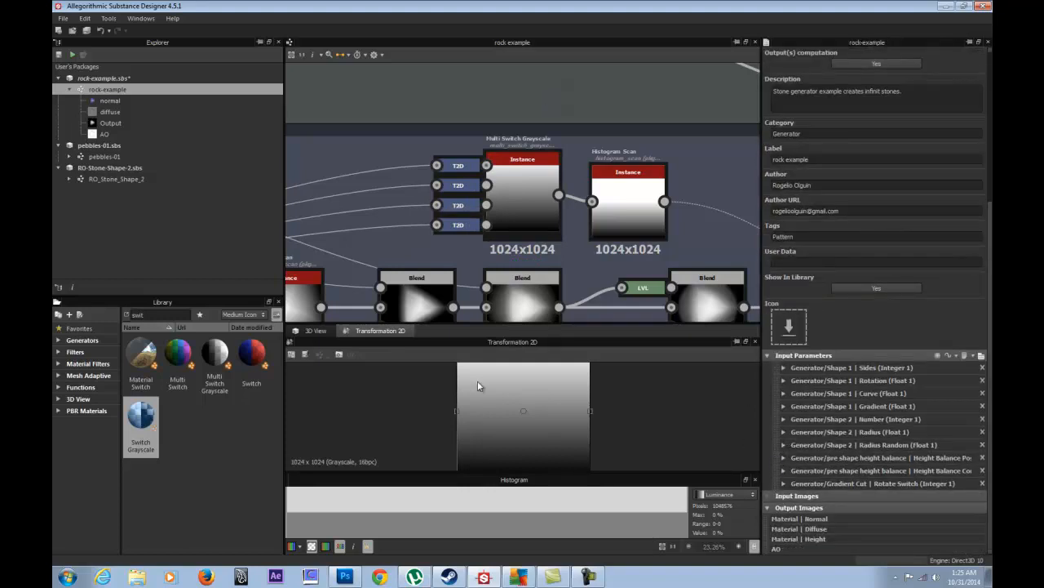
left_click(317, 330)
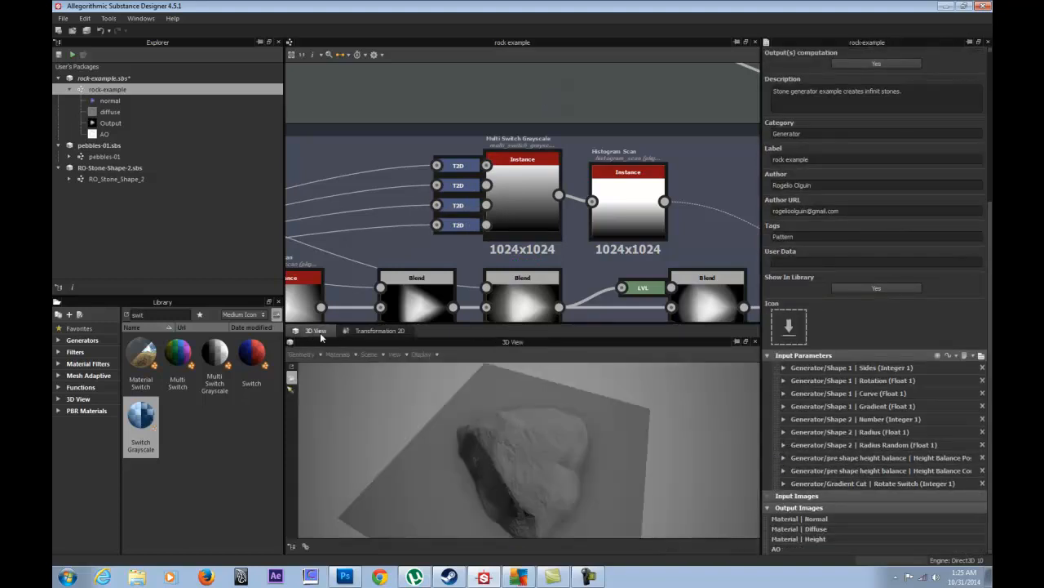
left_click(781, 483)
scroll(793, 488, "down", 3)
left_click_drag(881, 446, 899, 457)
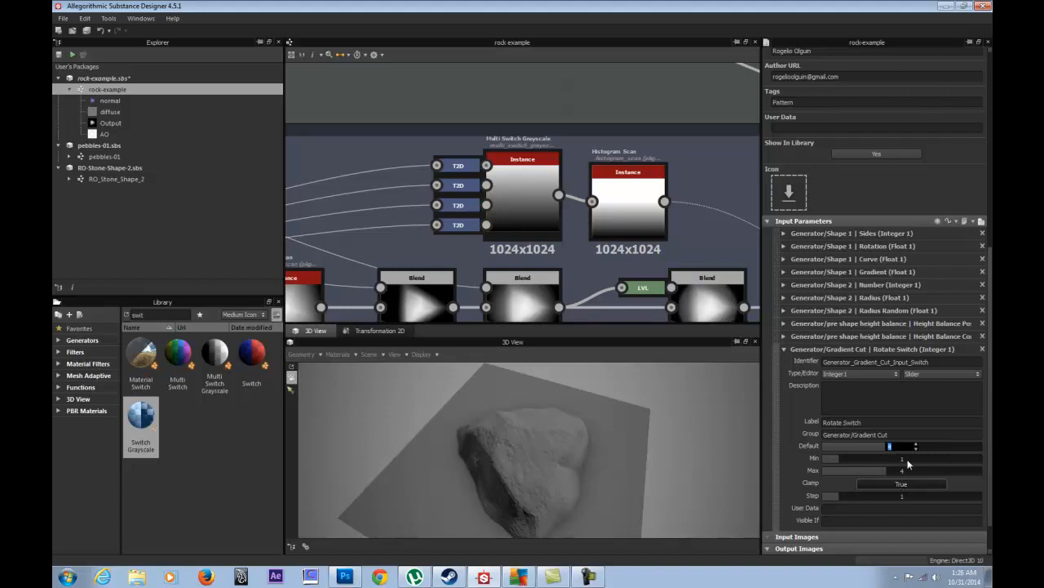
type("4")
key("Return")
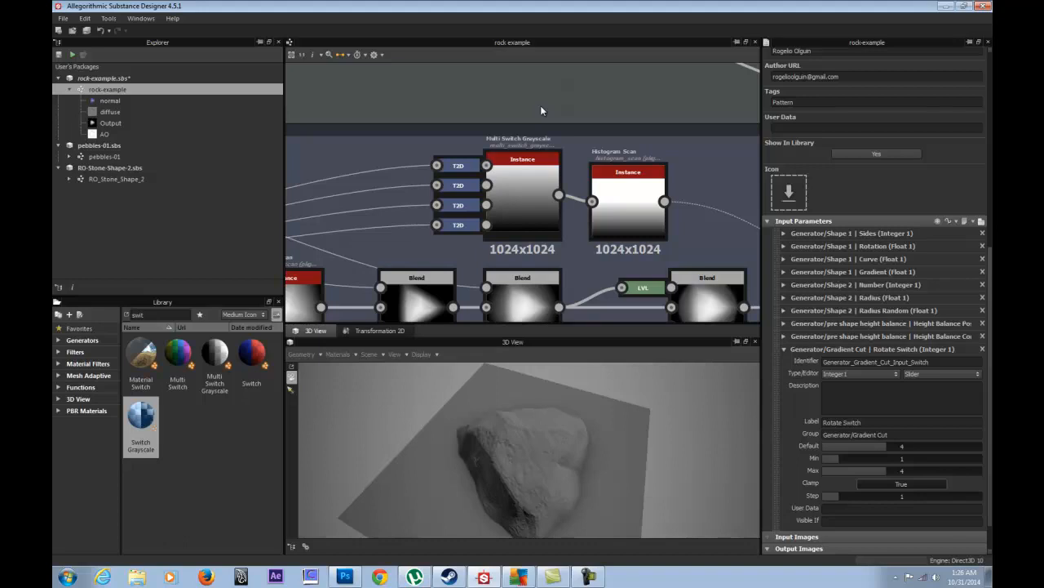
- From the Multi Switch Grayscale parameters, open the function graph driving Input Switch
double_click(525, 166)
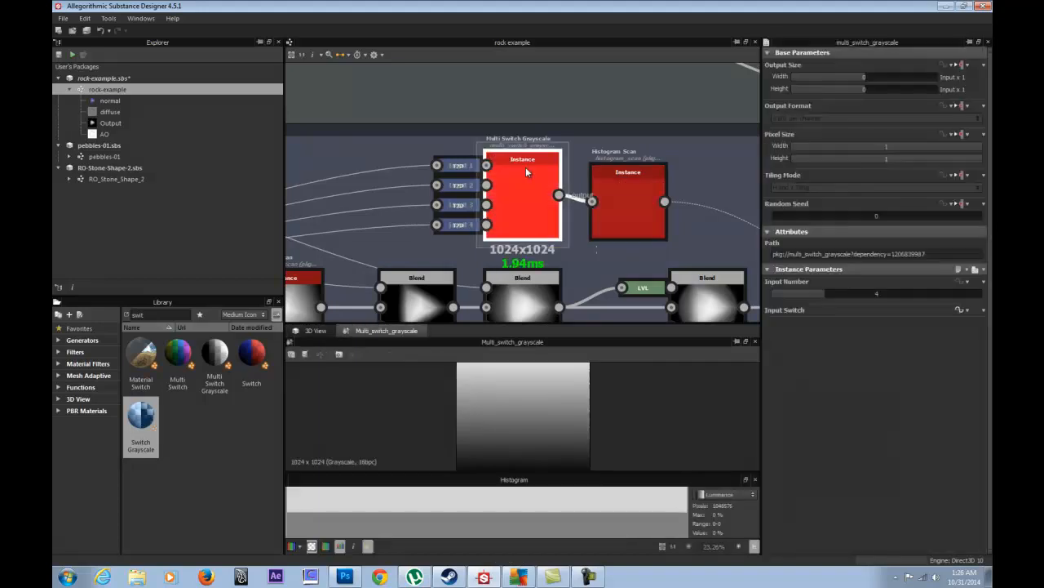
left_click(966, 282)
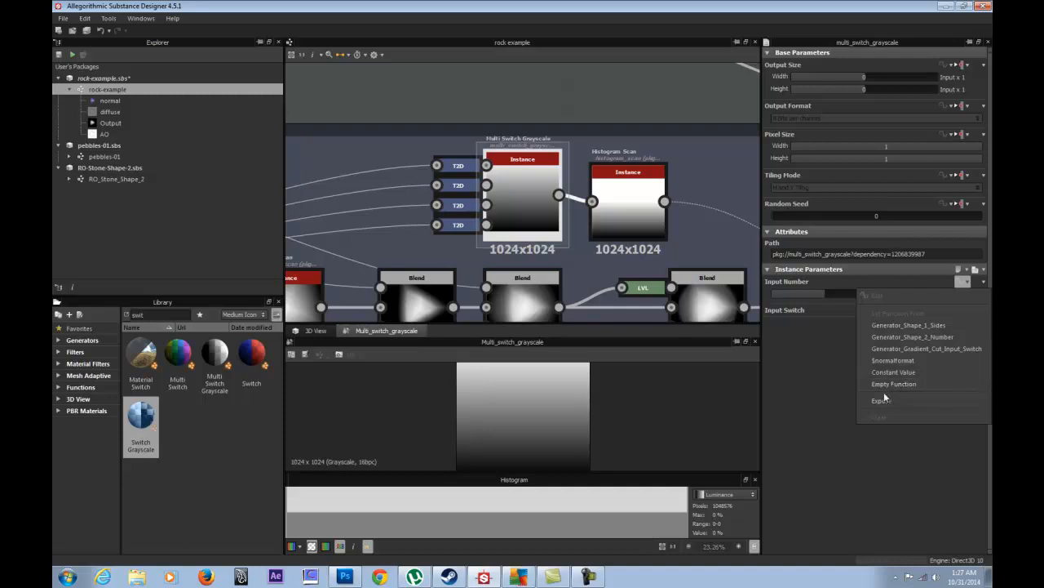
left_click(791, 354)
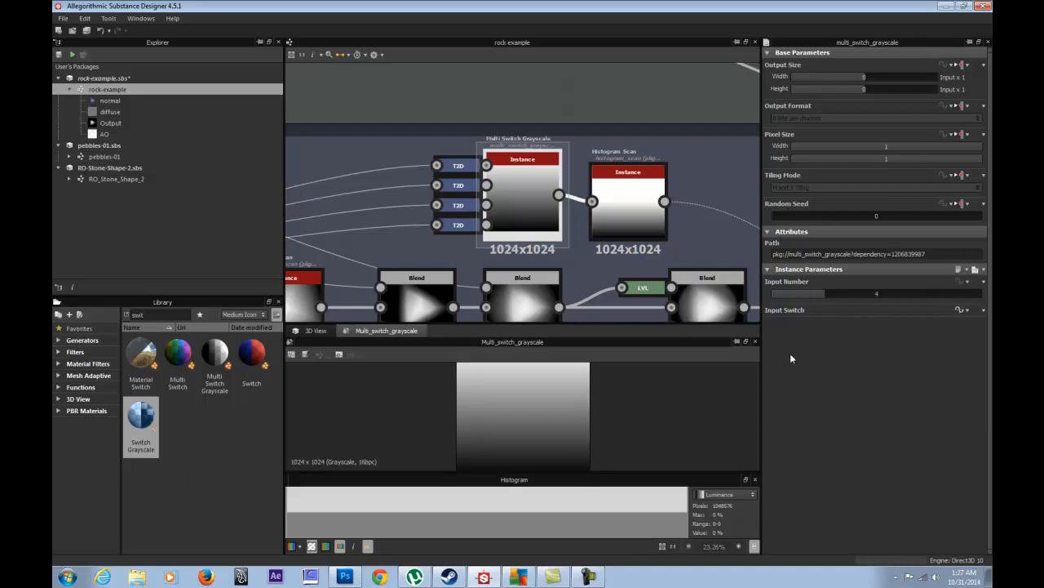
left_click(959, 310)
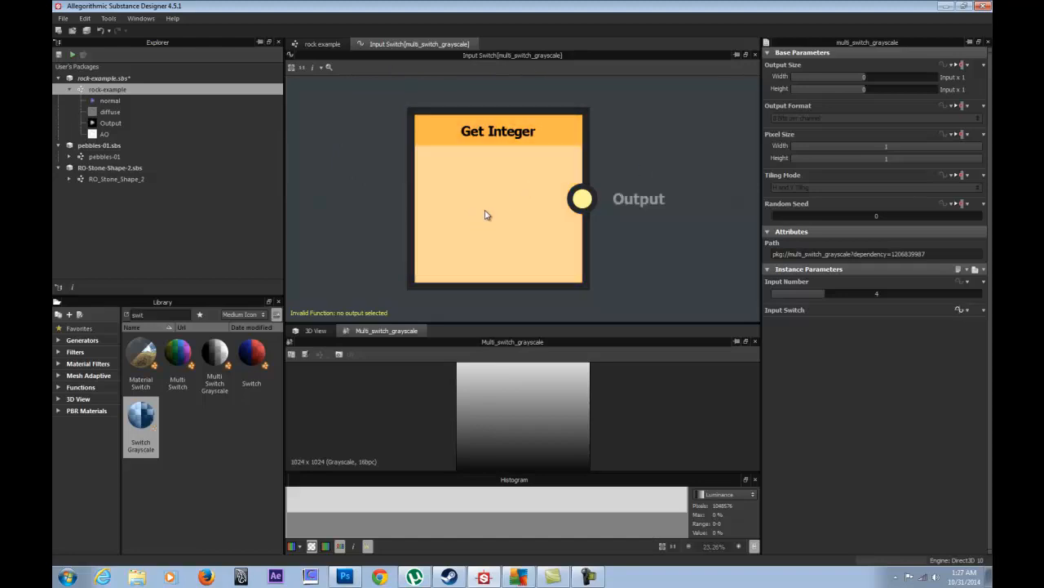
scroll(487, 214, "down", 4)
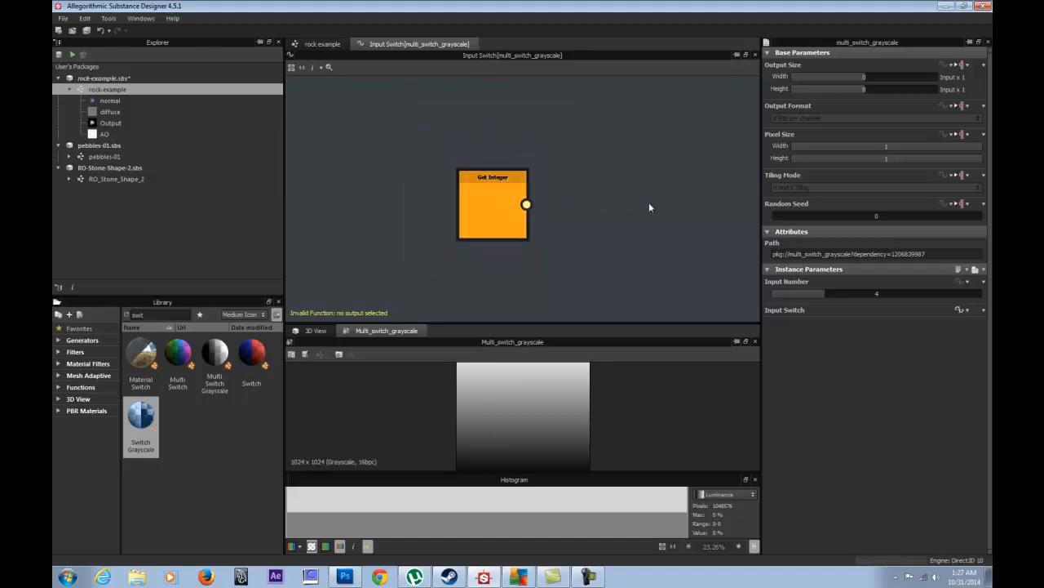
left_click(514, 193)
right_click(560, 156)
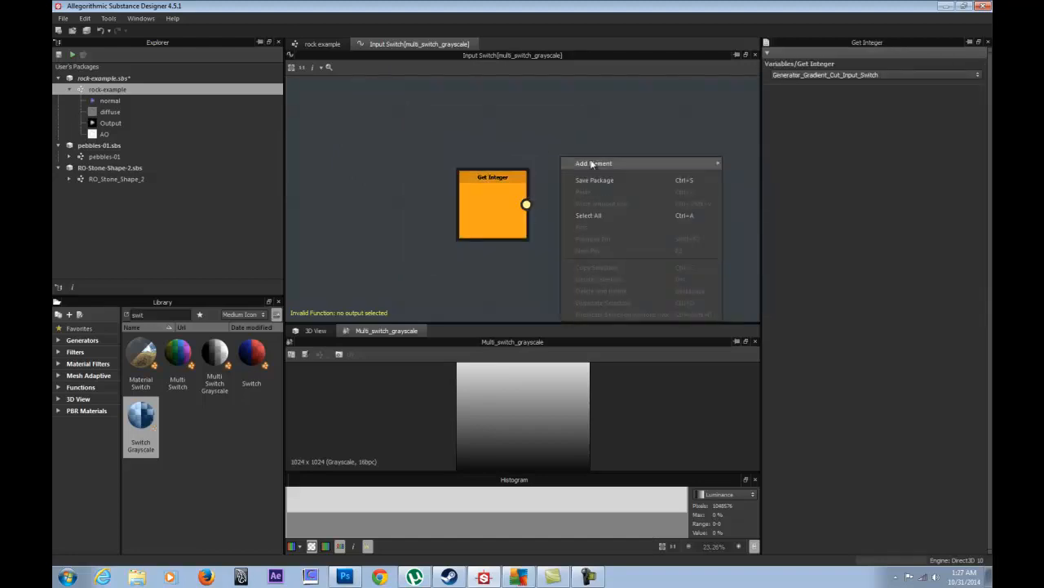
mouse_move(595, 165)
mouse_move(767, 167)
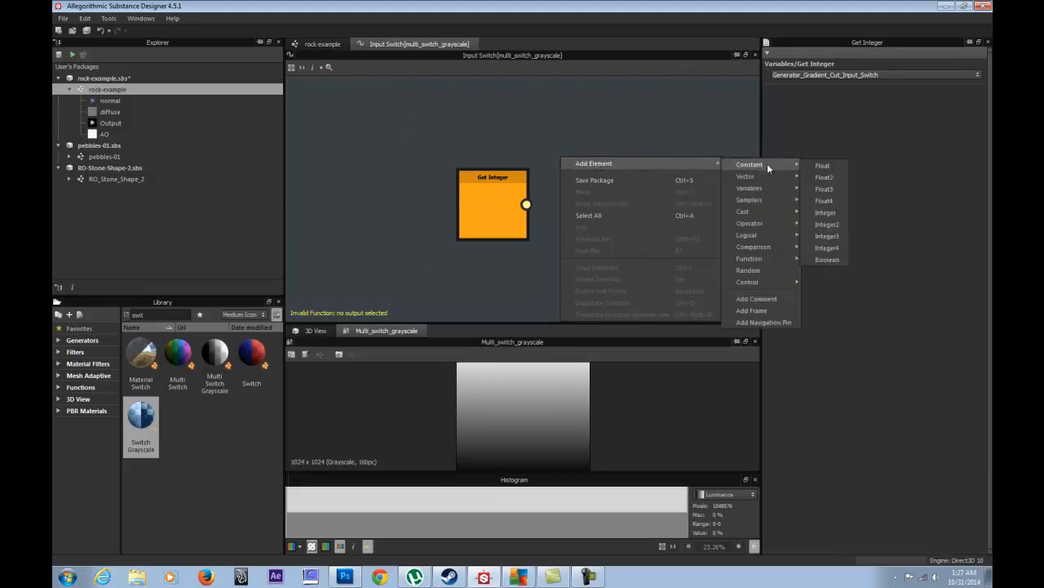
mouse_move(761, 190)
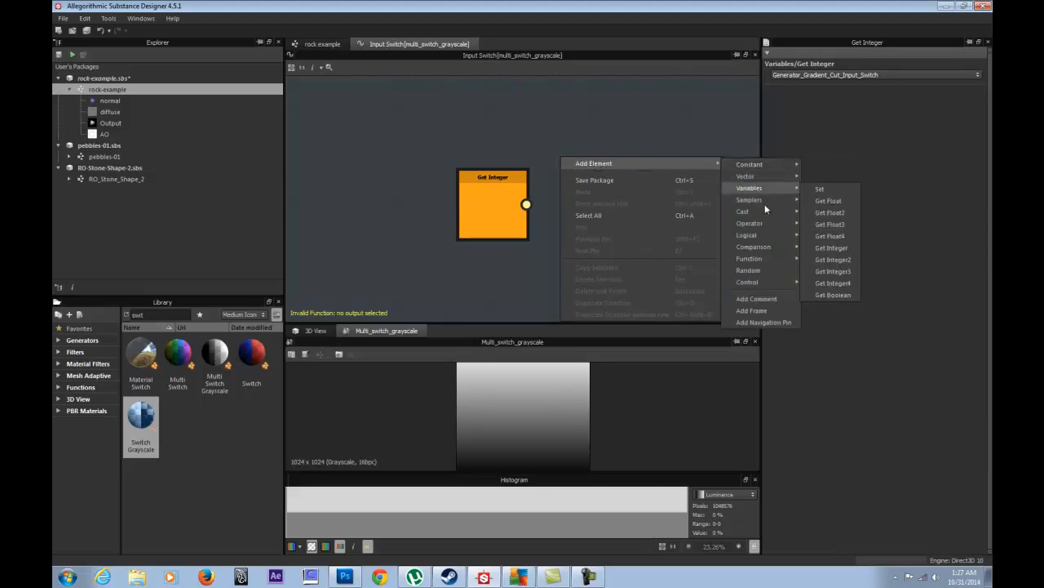
mouse_move(758, 215)
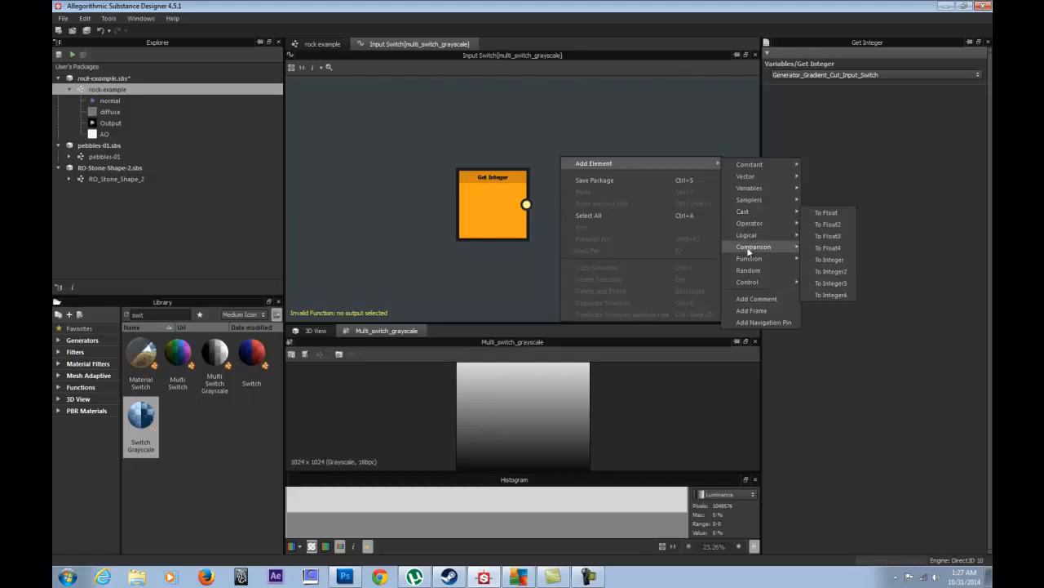
mouse_move(763, 236)
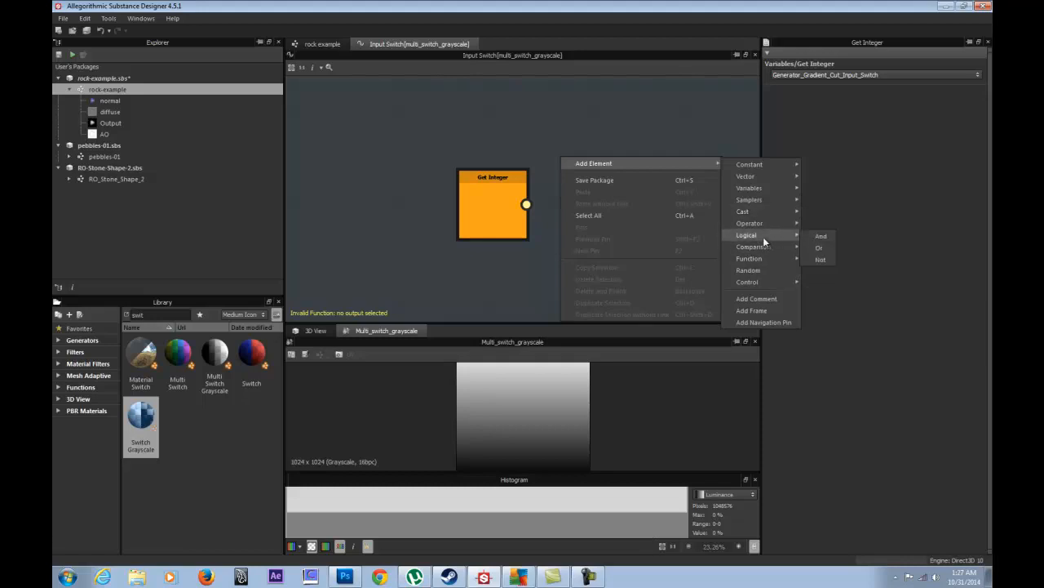
left_click(532, 134)
left_click(499, 210)
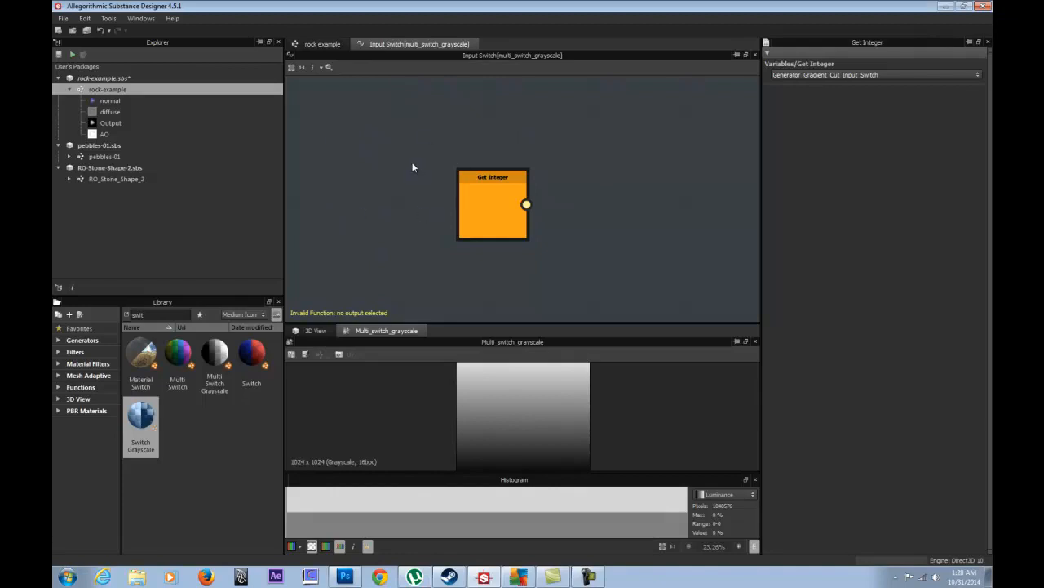
- Back in the rock example graph, inspect the Histogram Scan, switch and Blend nodes' settings
left_click(331, 45)
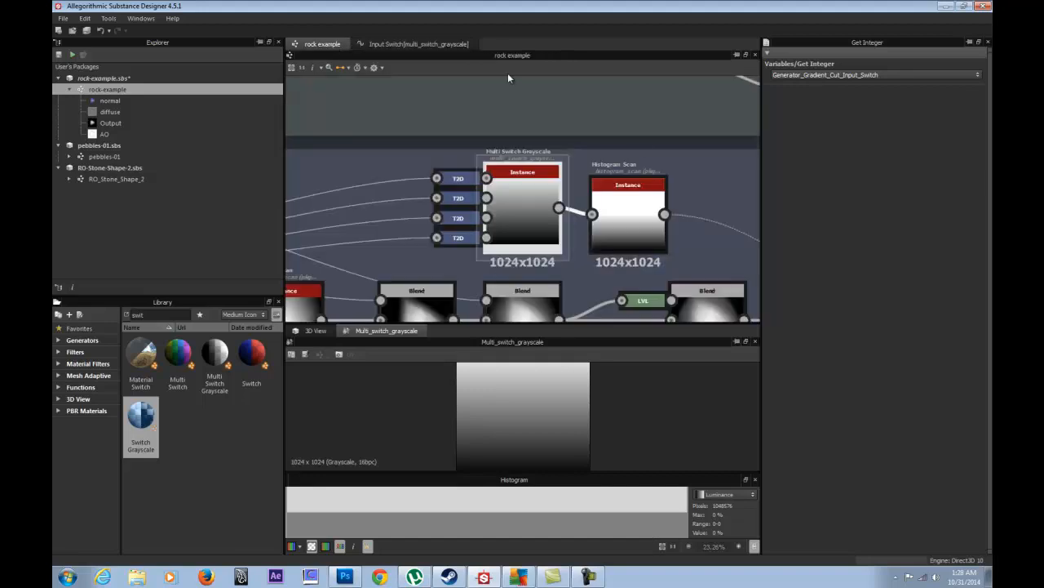
left_click(613, 222)
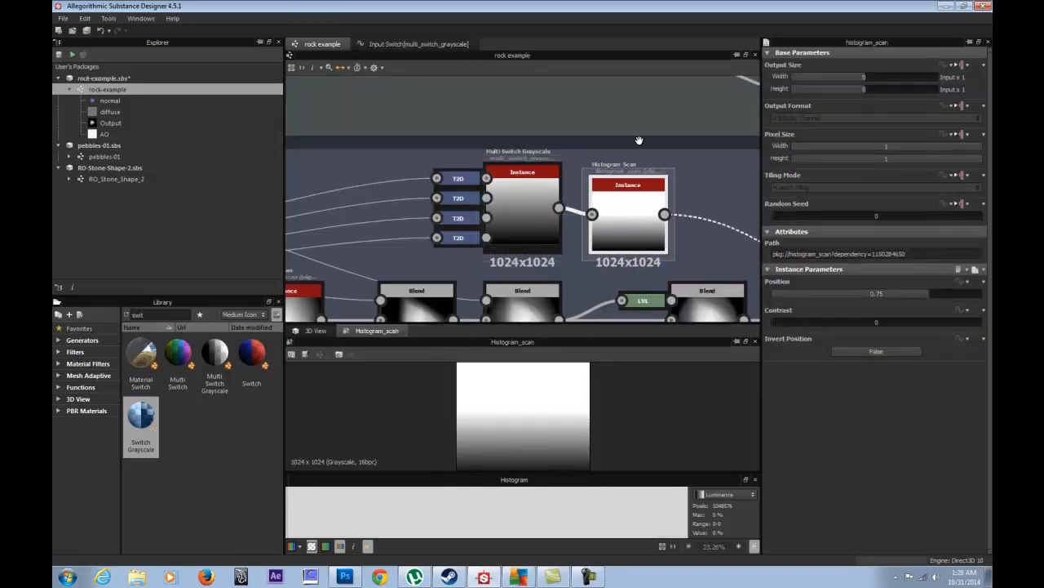
double_click(510, 184)
middle_click_drag(629, 165, 432, 99)
scroll(522, 150, "down", 3)
middle_click_drag(565, 192, 598, 179)
scroll(560, 193, "up", 3)
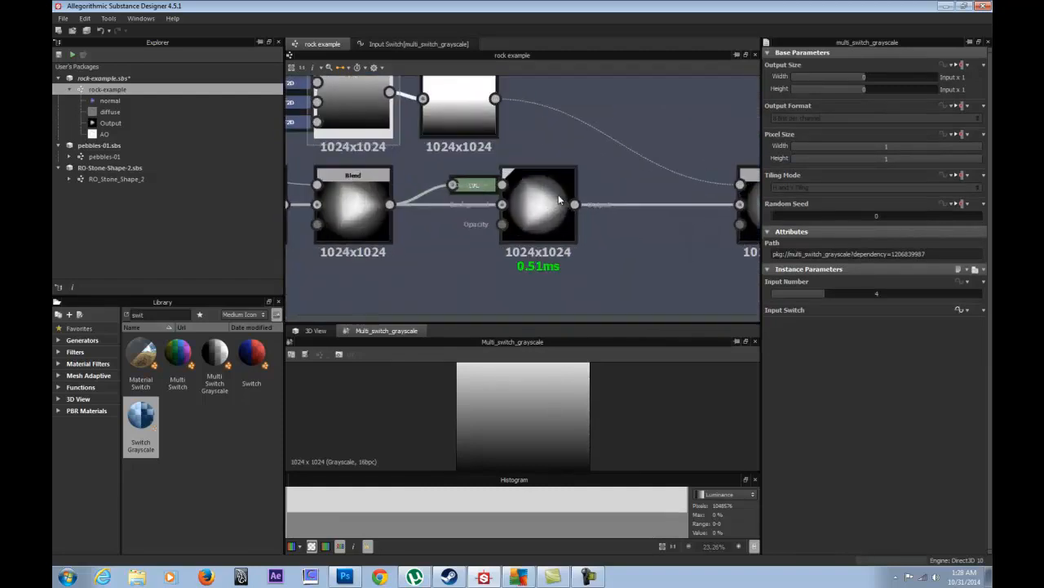
double_click(533, 202)
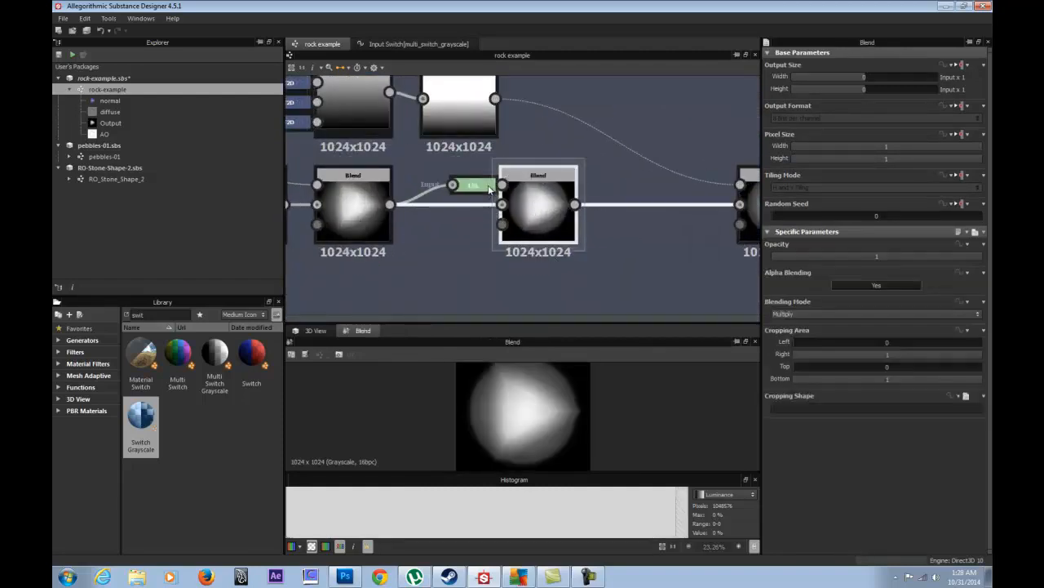
middle_click_drag(629, 186, 468, 207)
middle_click_drag(629, 229, 527, 238)
double_click(528, 238)
middle_click_drag(498, 160, 382, 242)
double_click(495, 215)
scroll(538, 245, "down", 3)
middle_click_drag(563, 243, 496, 159)
left_click_drag(455, 147, 466, 189)
scroll(472, 196, "up", 3)
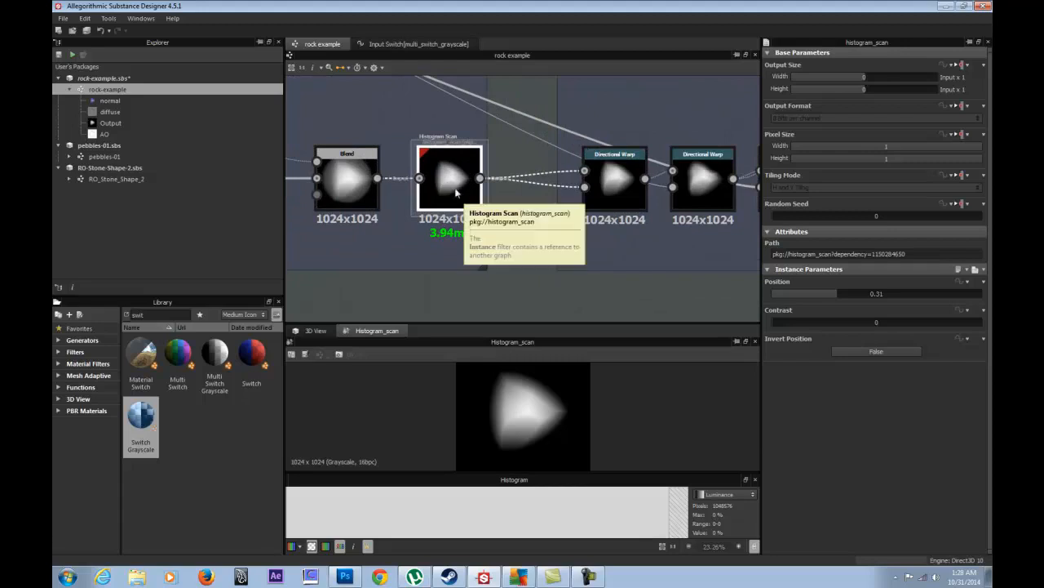
scroll(659, 176, "down", 3)
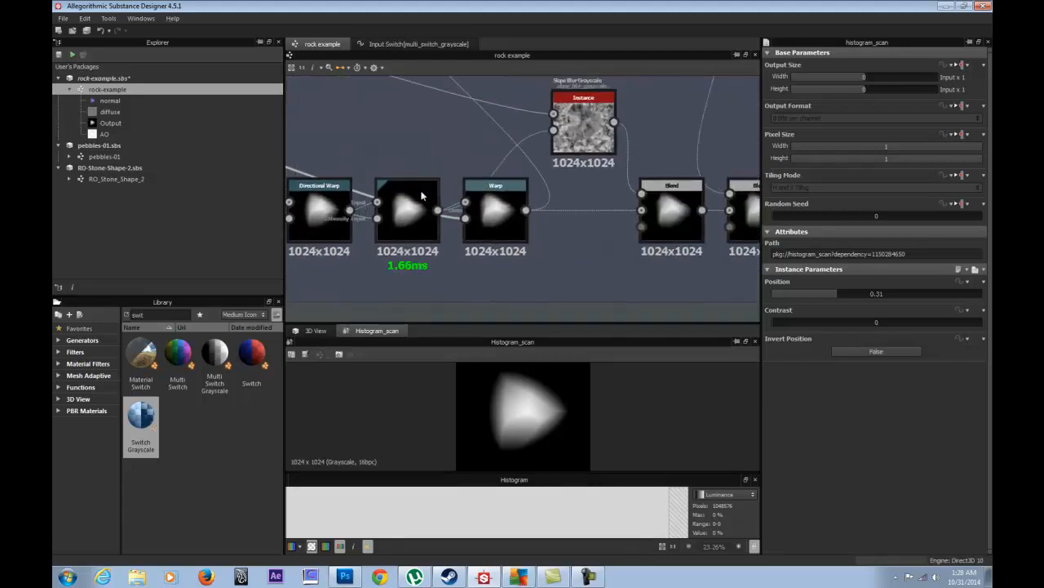
- Bring the chain of Directional Warp and Warp nodes into view
middle_click_drag(576, 201, 753, 207)
middle_click_drag(480, 209, 524, 231)
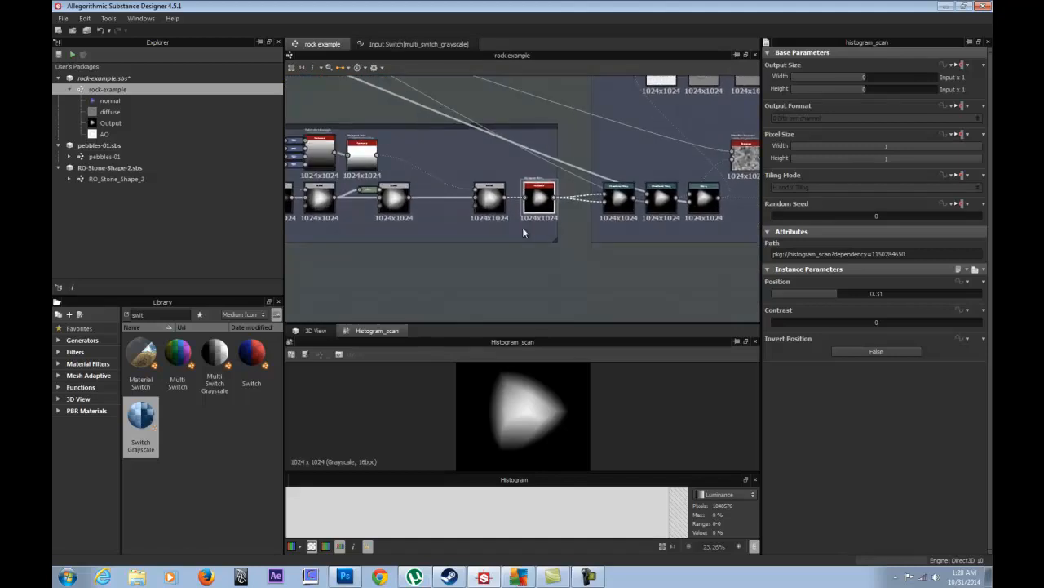
scroll(523, 232, "up", 3)
middle_click_drag(556, 148, 420, 183)
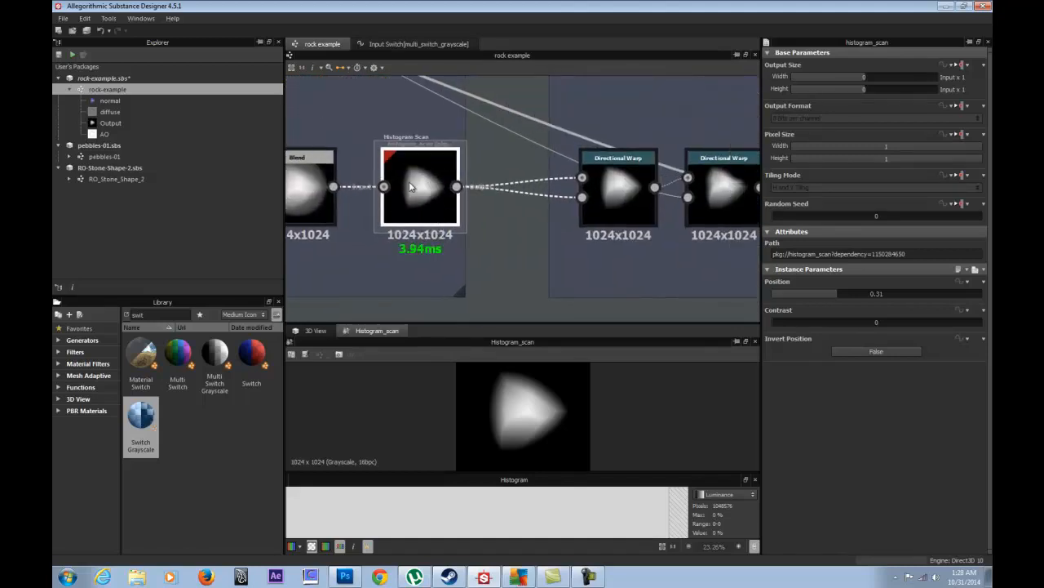
middle_click_drag(440, 169, 514, 196)
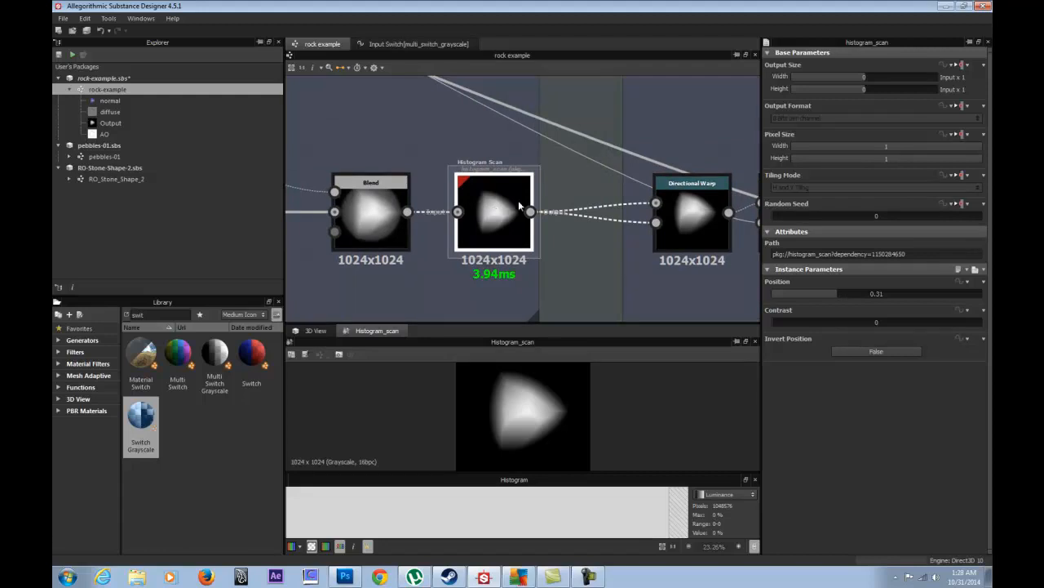
middle_click_drag(636, 204, 436, 194)
middle_click_drag(490, 244, 384, 269)
scroll(411, 270, "down", 3)
middle_click_drag(440, 189, 513, 120)
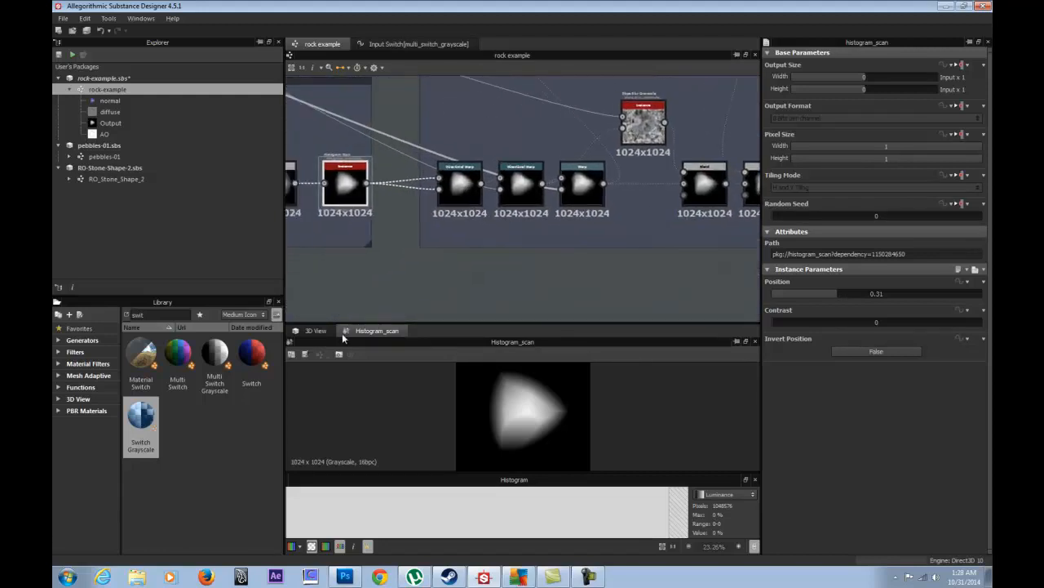
- On the first Directional Warp, test larger Warp Angles and an Intensity of 80 on the 3D rock
left_click(326, 329)
double_click(468, 182)
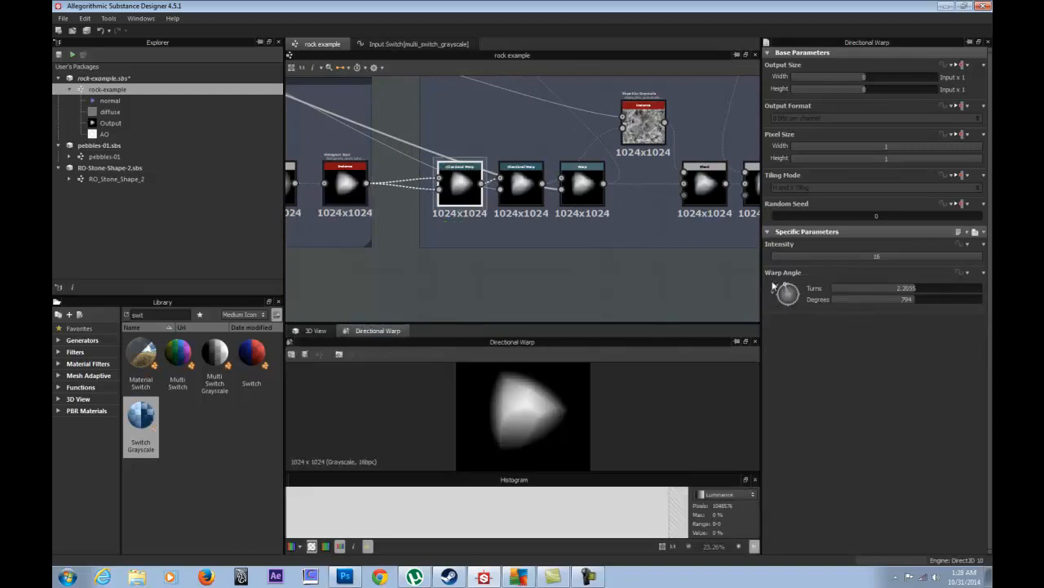
left_click(330, 331)
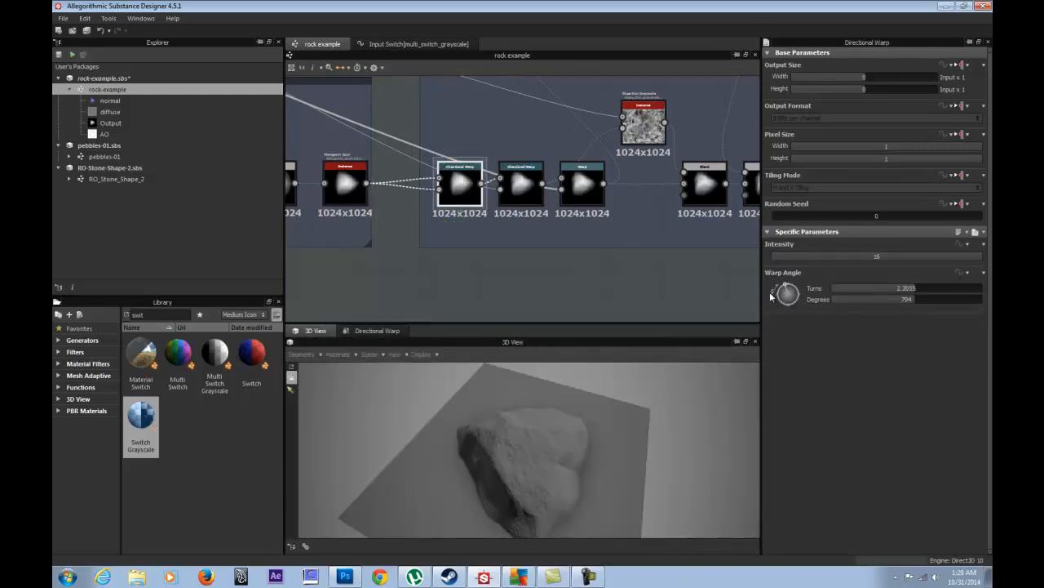
left_click_drag(788, 291, 763, 285)
left_click_drag(571, 432, 433, 424)
left_click_drag(777, 295, 946, 260)
double_click(916, 259)
type("80")
key("Return")
- Drop Intensity to 0, reset Warp Angle to default, then set Intensity to 15
left_click_drag(494, 447, 558, 392)
left_click_drag(860, 258, 777, 269)
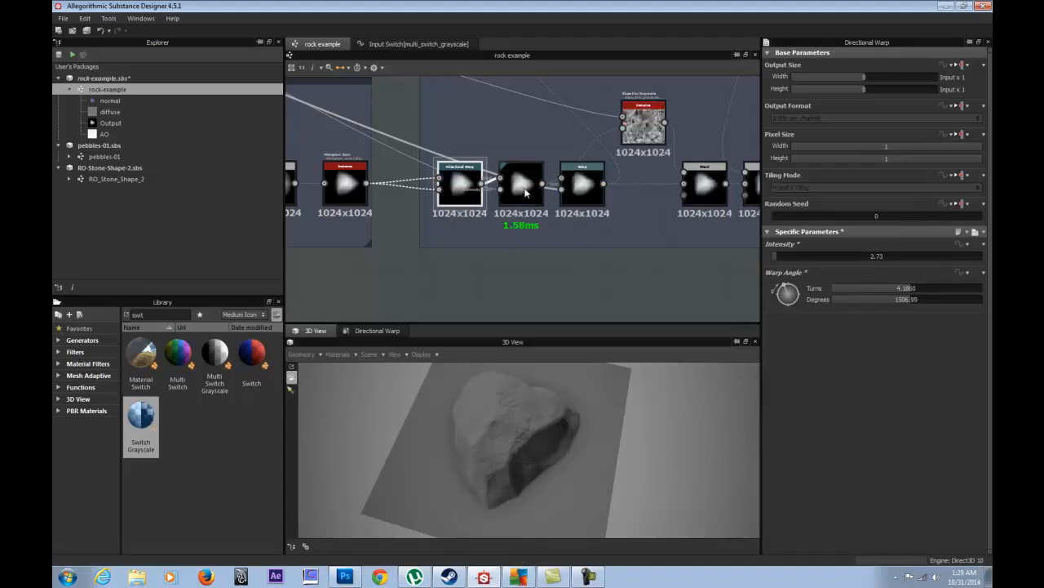
left_click_drag(777, 255, 764, 259)
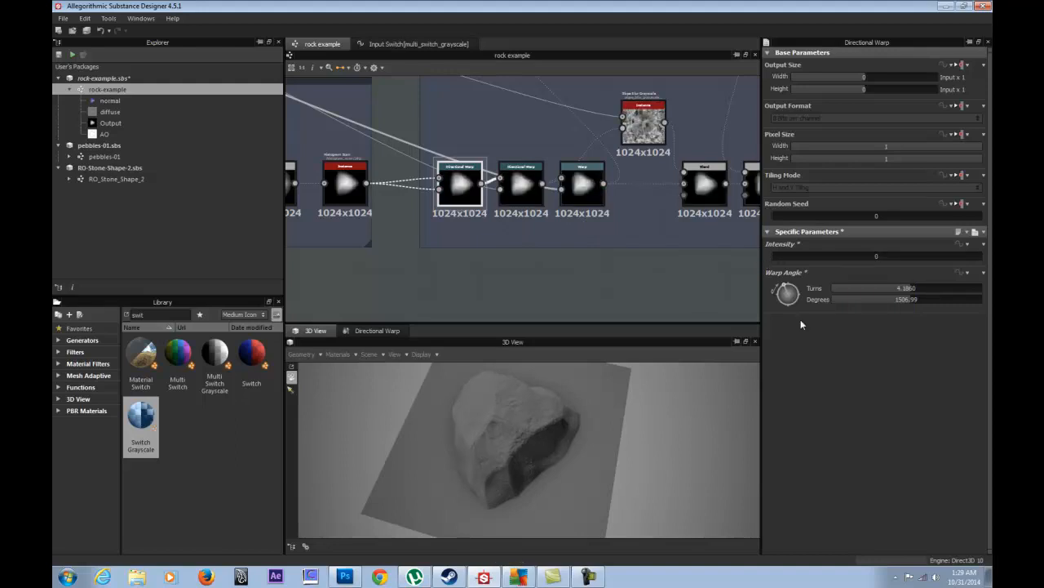
left_click(982, 273)
left_click(947, 287)
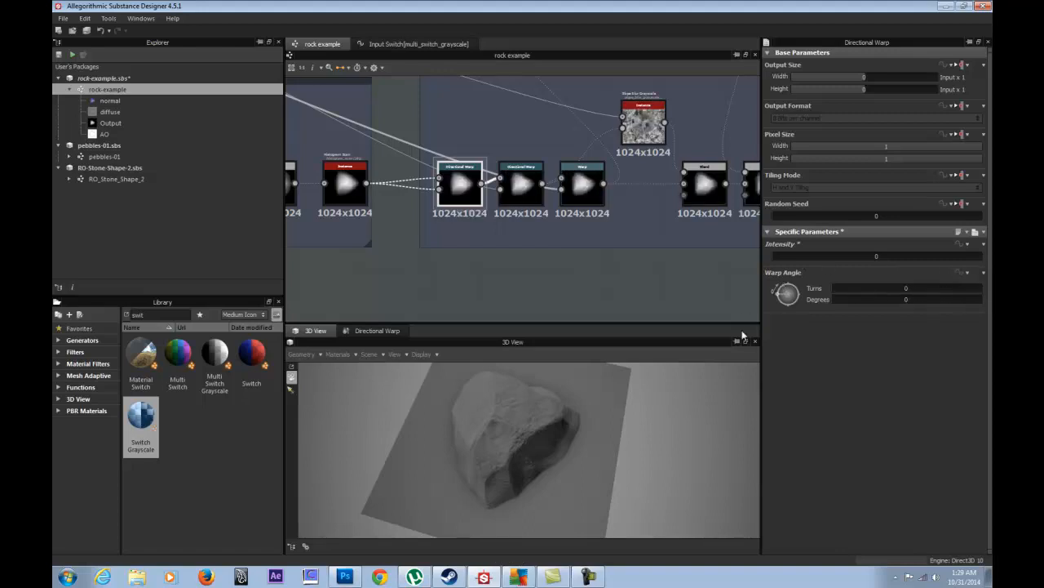
left_click_drag(539, 443, 570, 445)
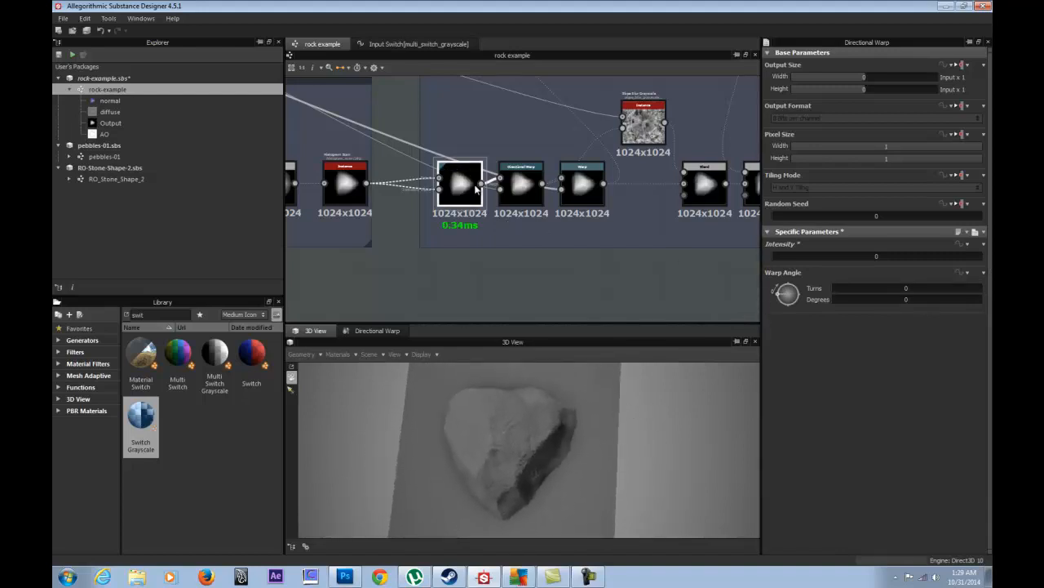
mouse_move(798, 259)
left_mouse_down()
mouse_move(841, 258)
mouse_move(816, 258)
left_mouse_up()
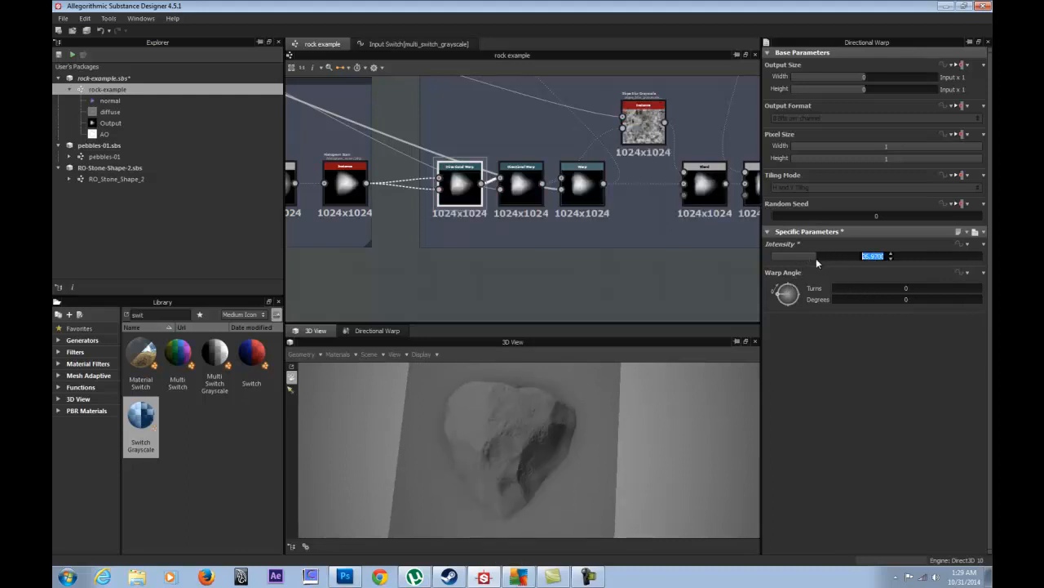
type("15")
key("Return")
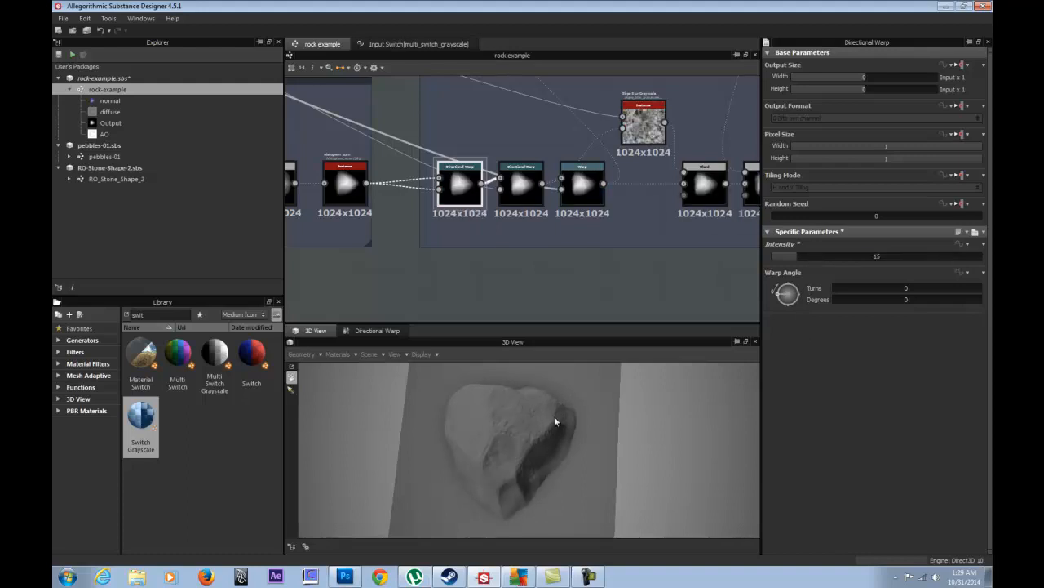
- Try negative Warp Angles, re-enter Intensity 15 and reset Warp Angle to 0
left_click_drag(610, 417, 640, 338)
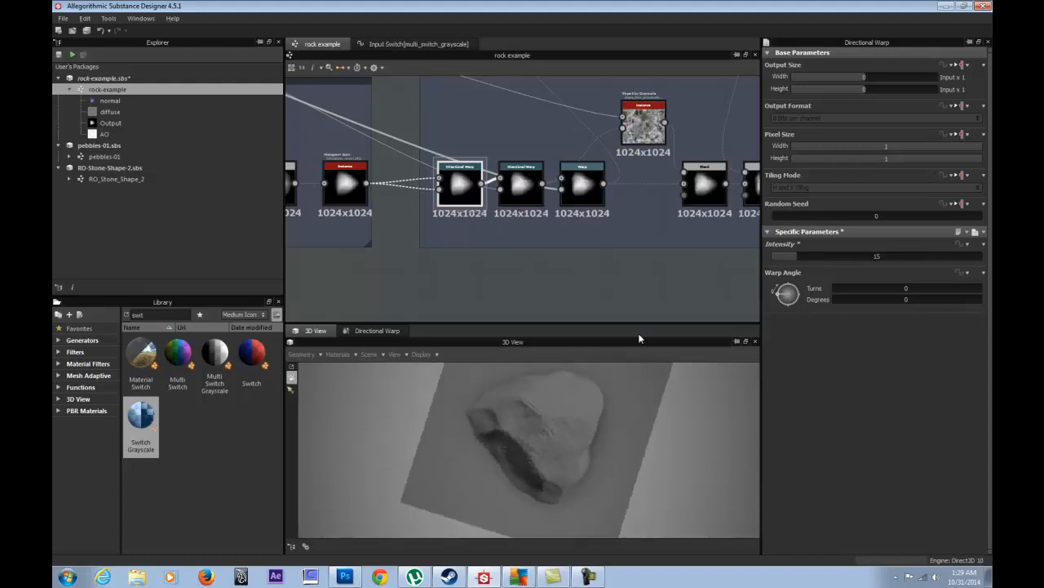
left_click_drag(777, 295, 790, 315)
left_click_drag(803, 258, 743, 259)
left_click_drag(790, 304, 780, 282)
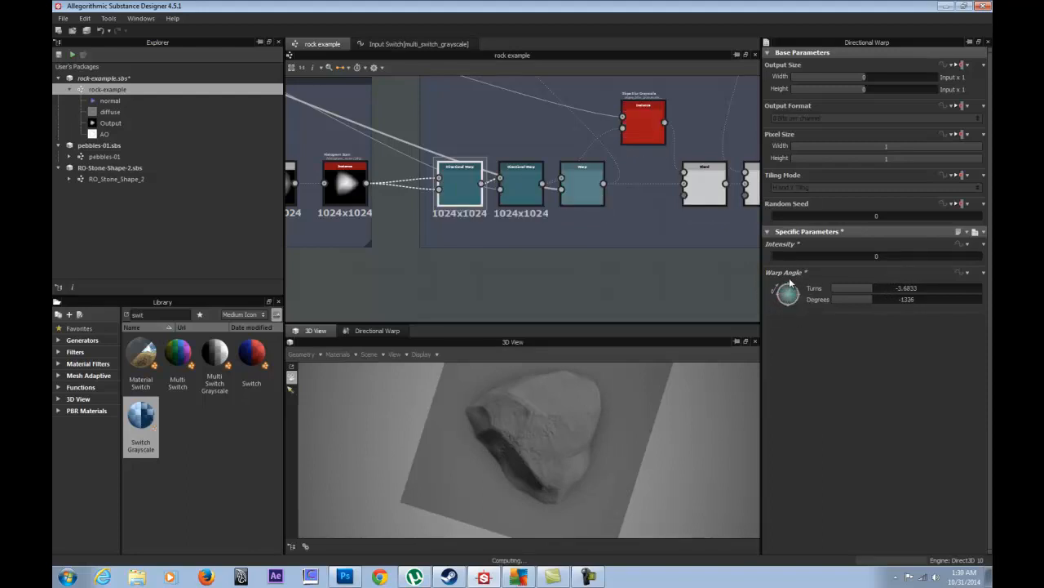
double_click(781, 255)
type("15")
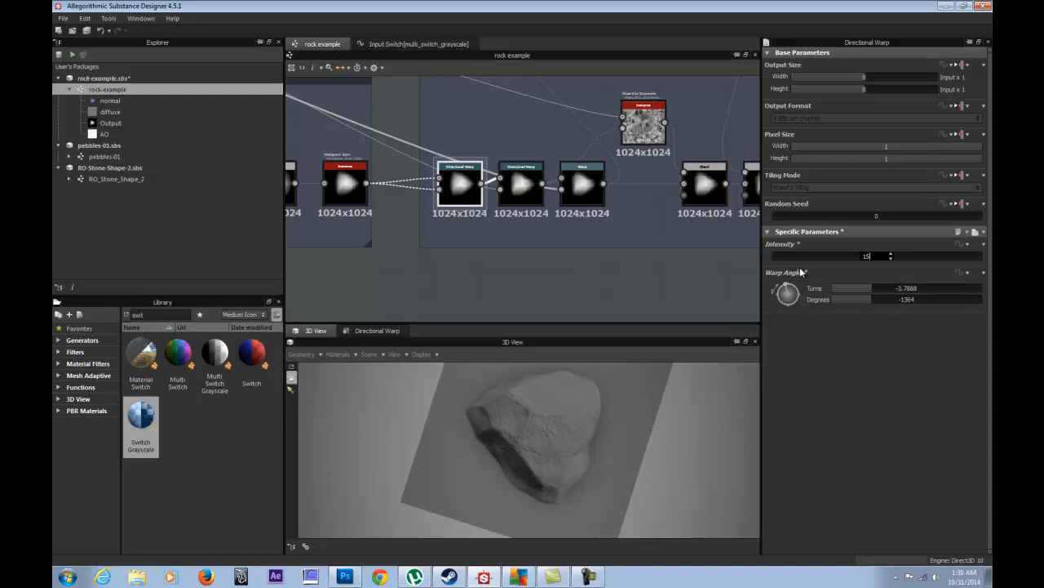
key("Return")
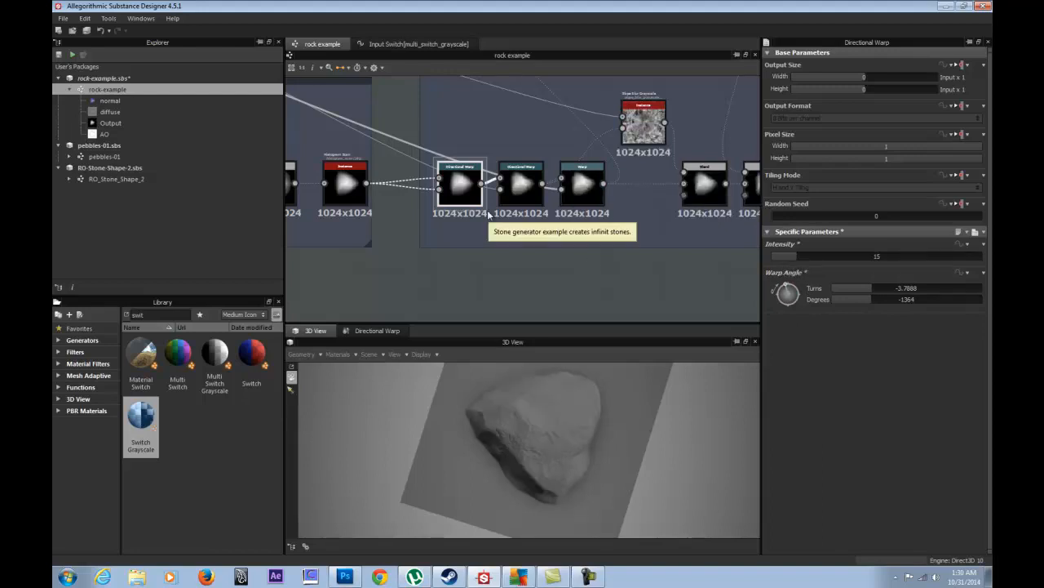
right_click(457, 182)
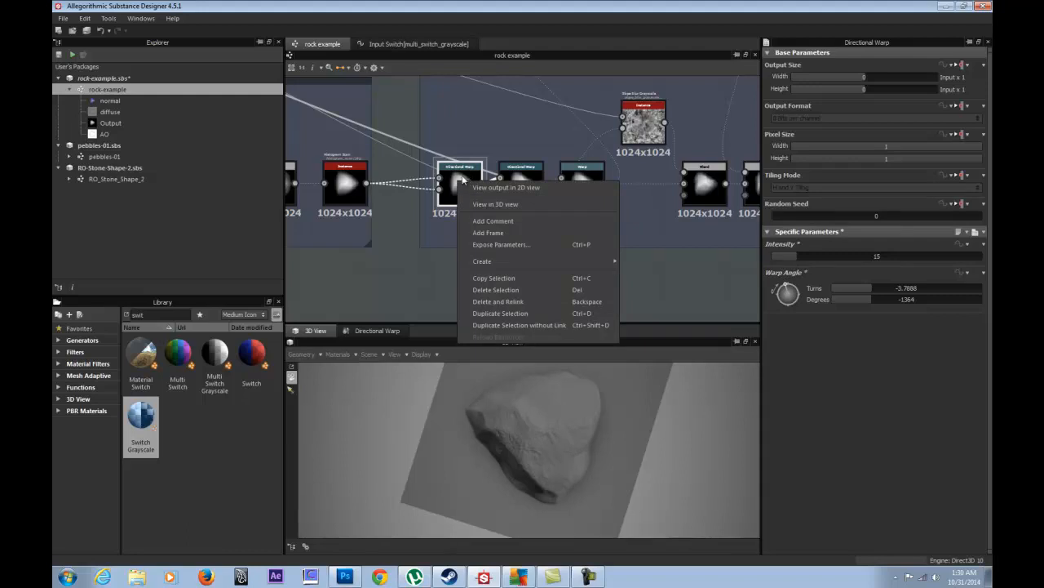
left_click(983, 273)
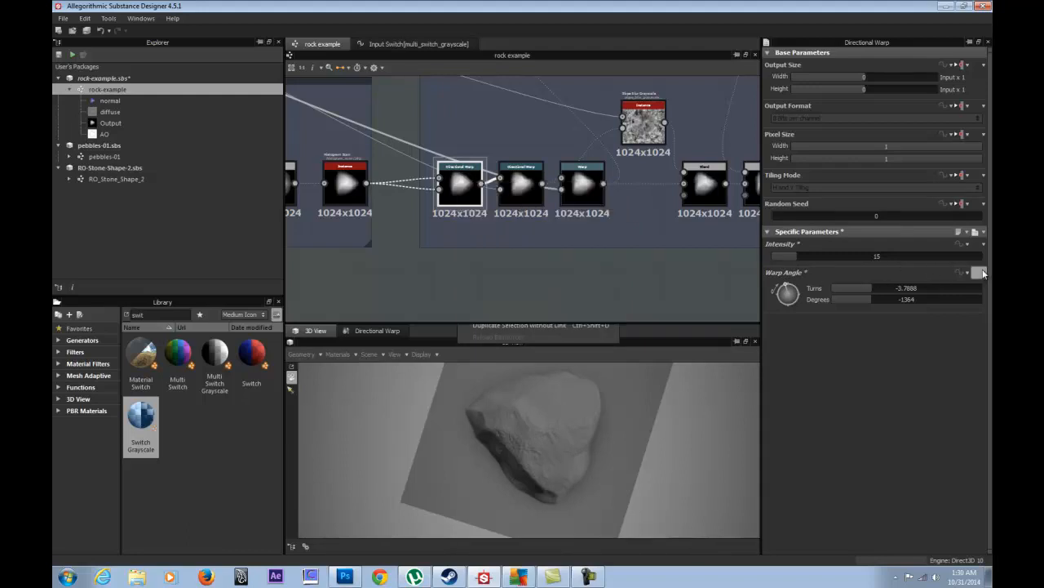
left_click(975, 288)
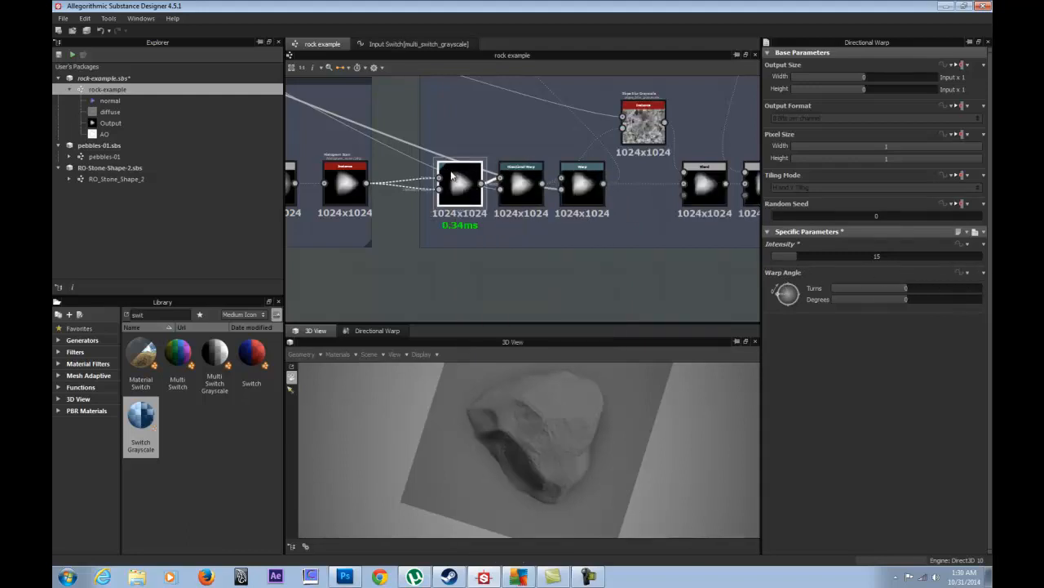
- Open Expose Parameters for the Directional Warp node and tick Intensity and Warp Angle
right_click(455, 173)
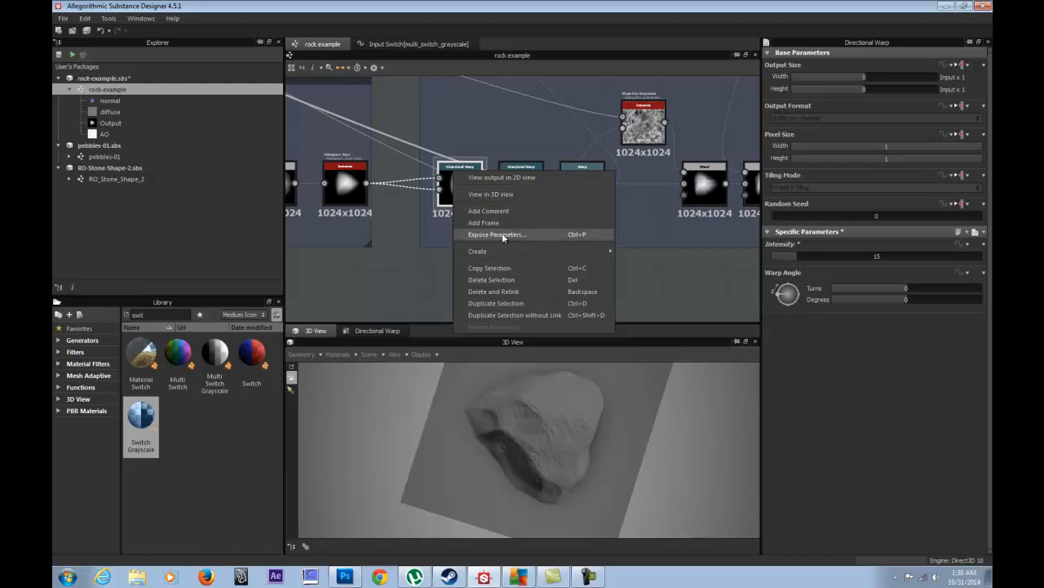
left_click(502, 234)
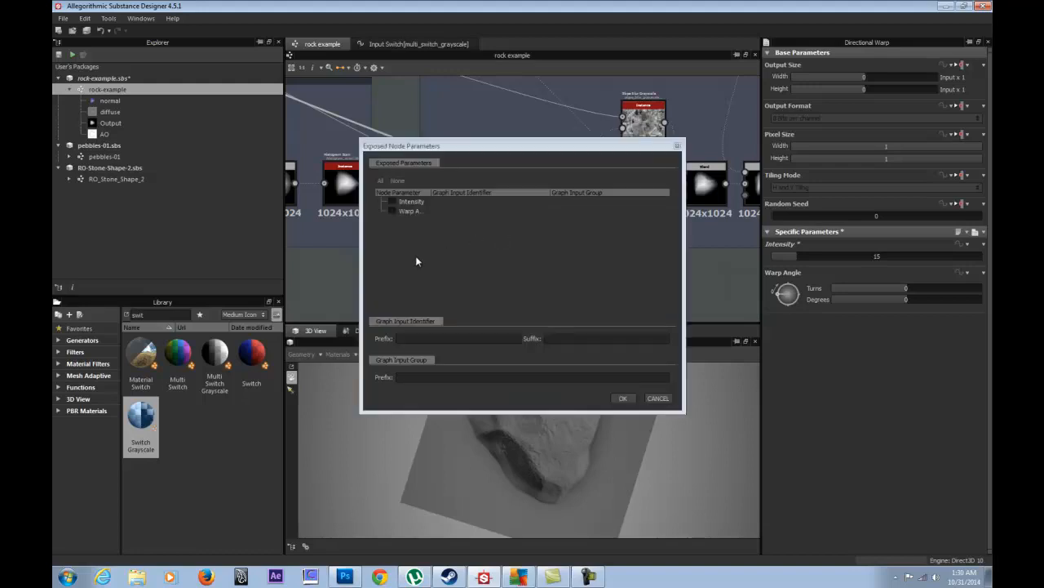
left_click(390, 203)
left_click(392, 213)
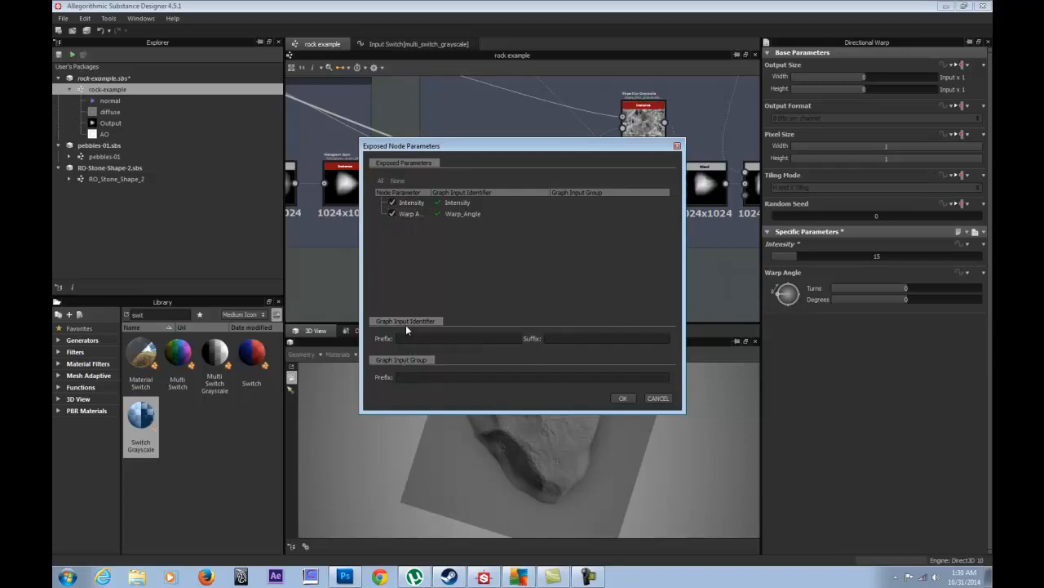
left_click_drag(480, 151, 254, 214)
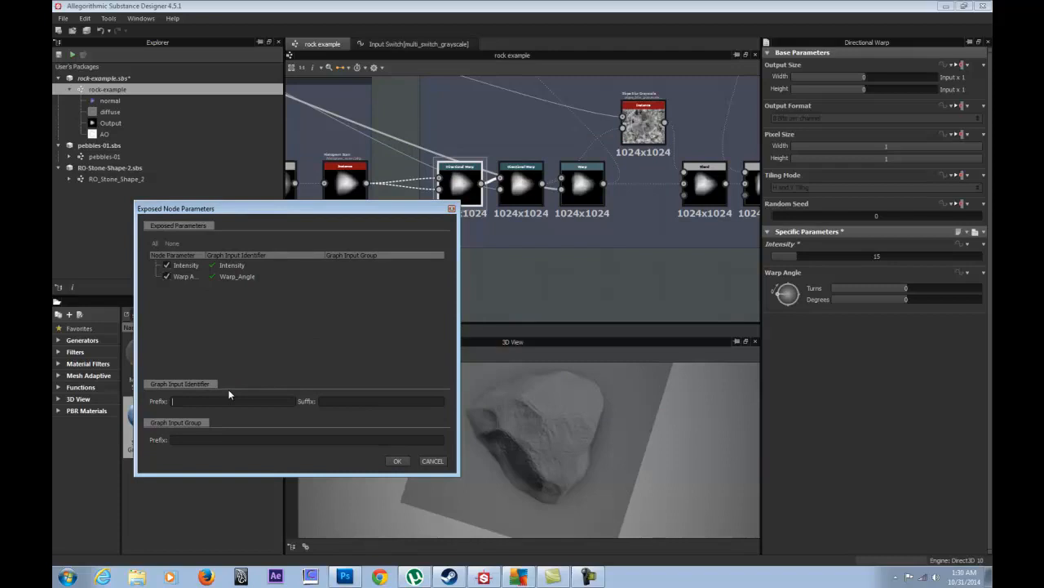
- Set the identifier prefix to 'Directional_Warp_'
type("dir")
key("BackSpace")
key("BackSpace")
key("BackSpace")
type("d")
key("BackSpace")
type("Directional_Warp")
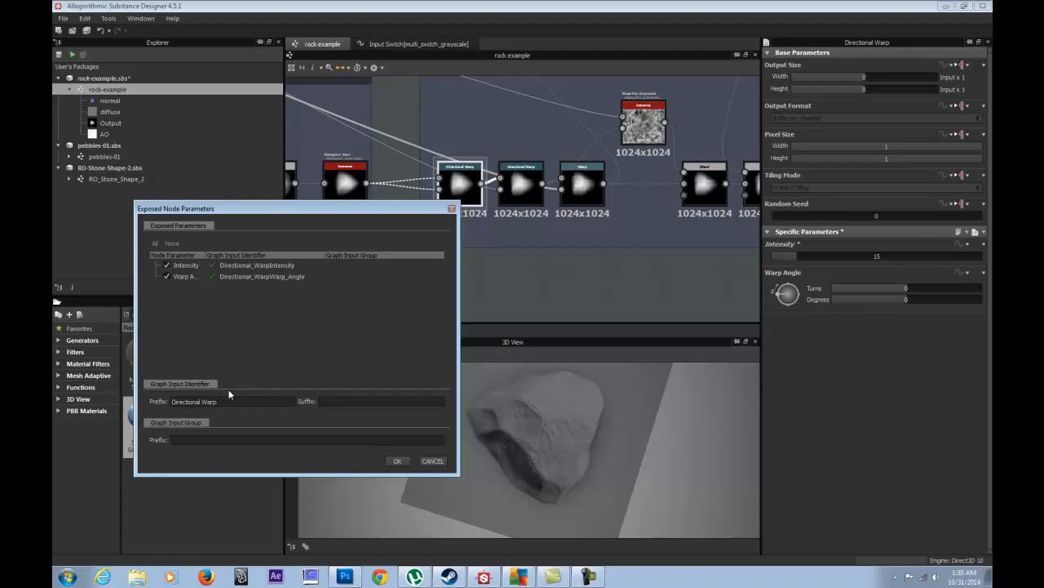
type("_")
double_click(258, 397)
left_click(233, 400)
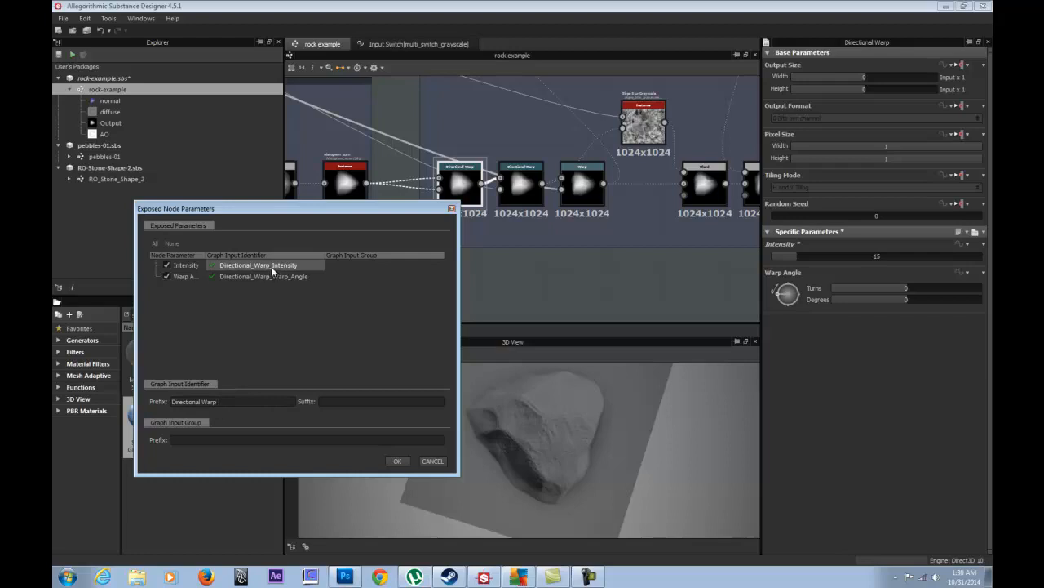
- Set the group prefix to 'Generator/Shape Warp' and confirm the exposure
left_click(212, 439)
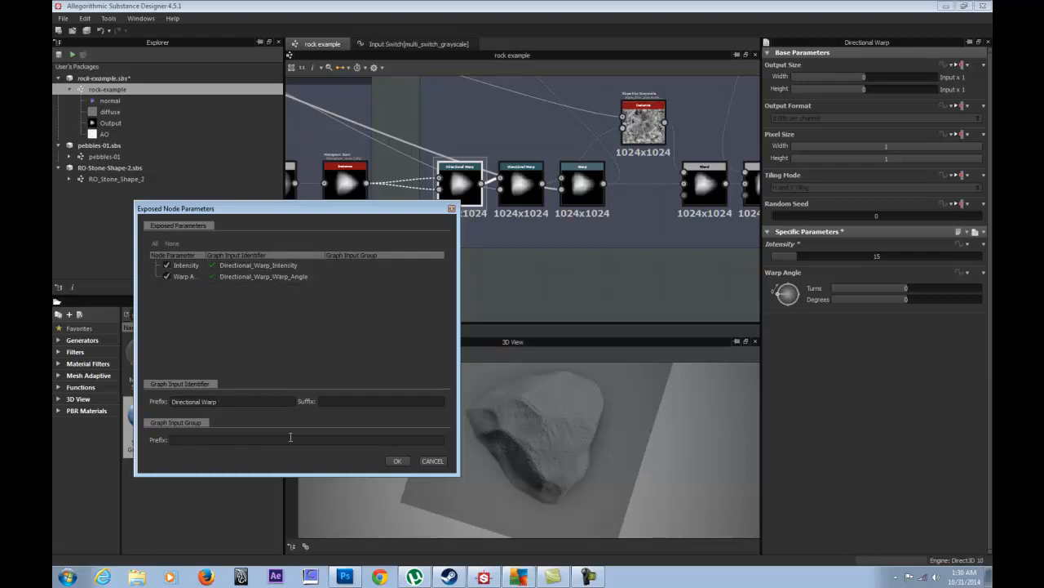
type("G")
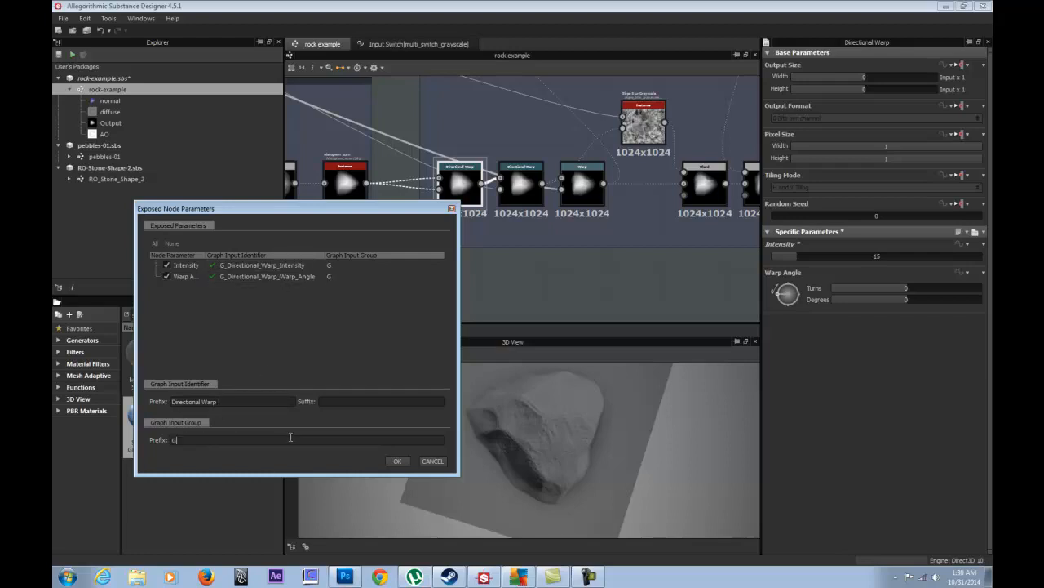
type("enerat")
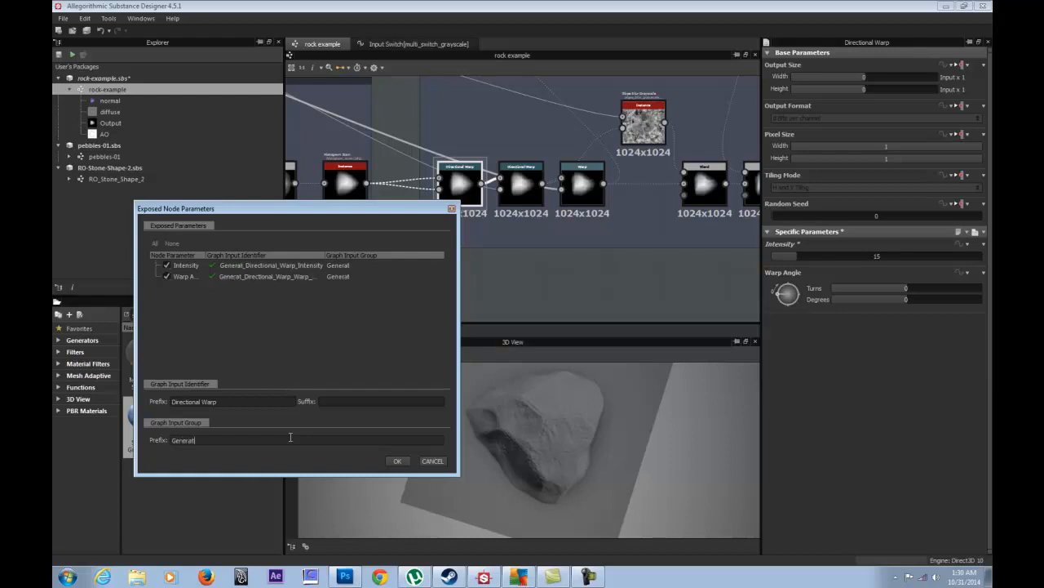
type("or/N")
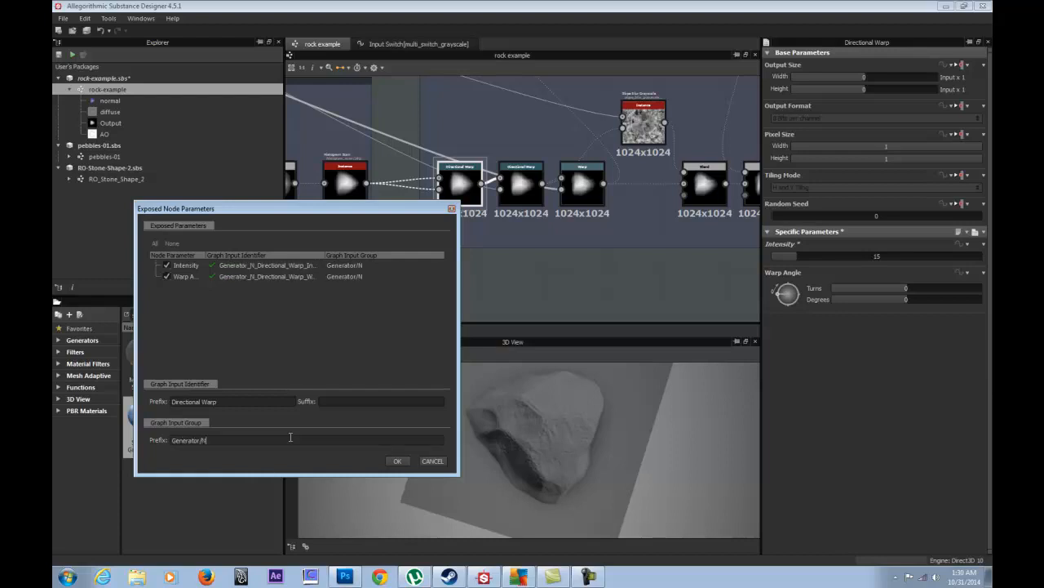
key("BackSpace")
type("Warp")
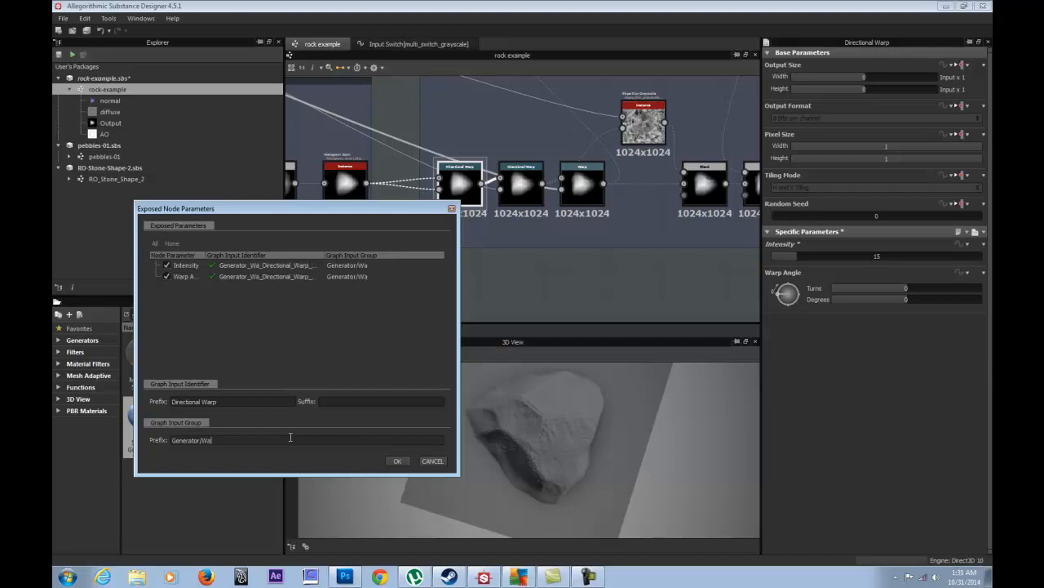
key("BackSpace")
key("BackSpace")
key("BackSpace")
key("BackSpace")
type("Shape War")
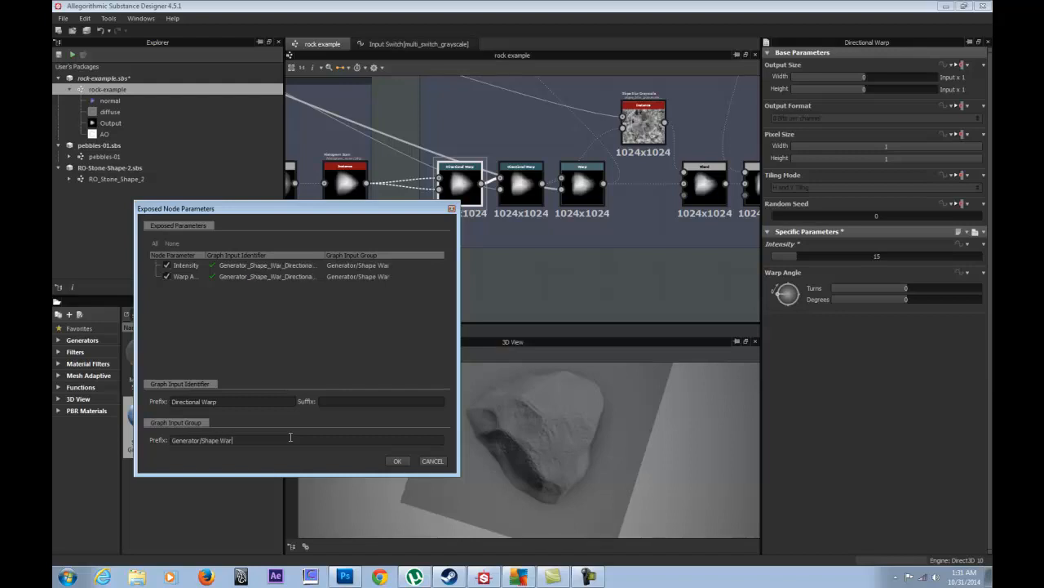
type("p")
left_click(390, 465)
- Label the first Shape Warp input 'Directional Warp Intensity' using its identifier text
left_click(484, 279)
scroll(874, 435, "down", 5)
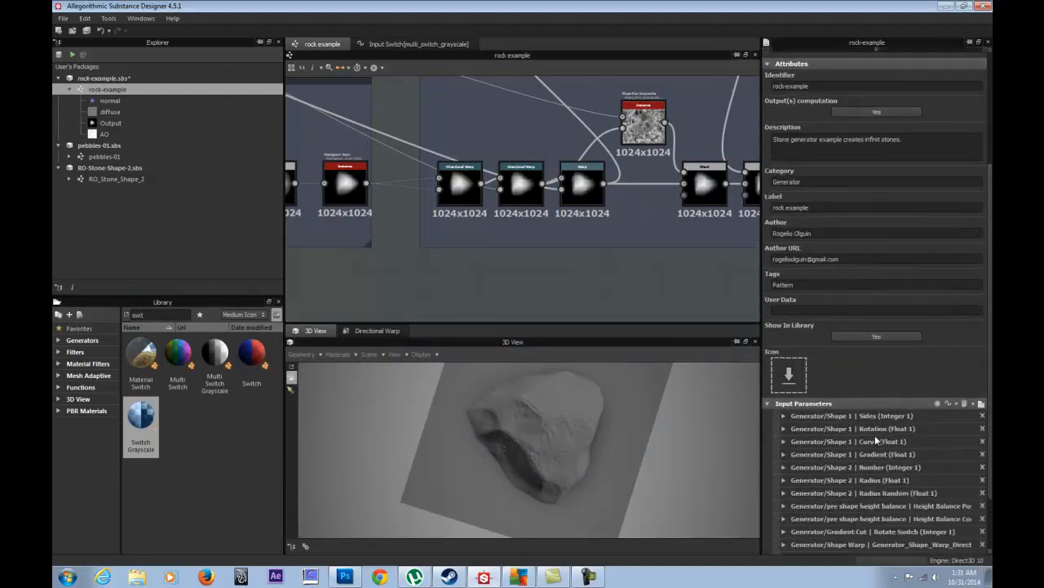
scroll(875, 435, "down", 2)
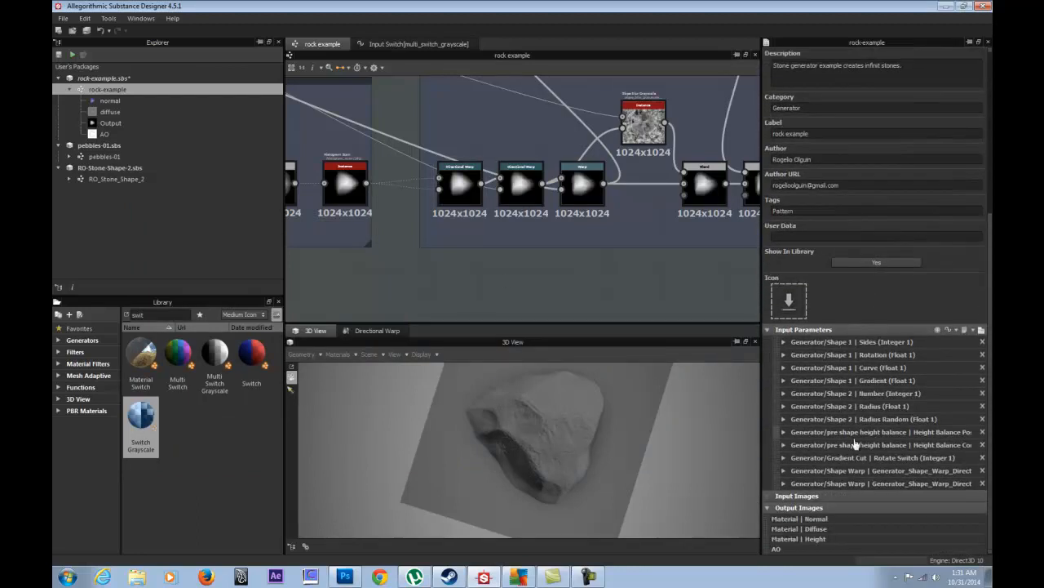
left_click(782, 470)
scroll(782, 467, "down", 3)
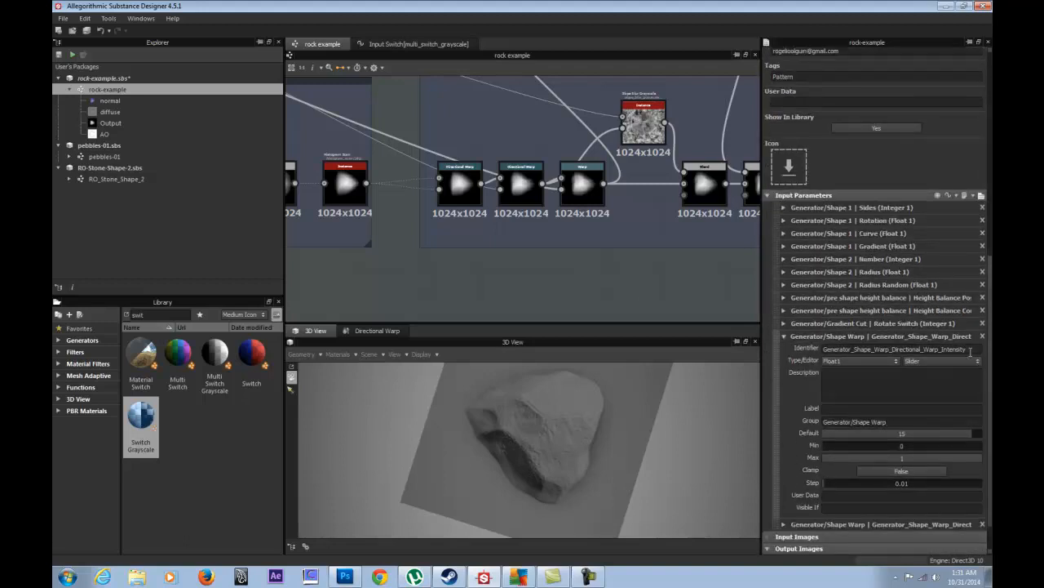
left_click_drag(968, 350, 895, 360)
key("ctrl+c")
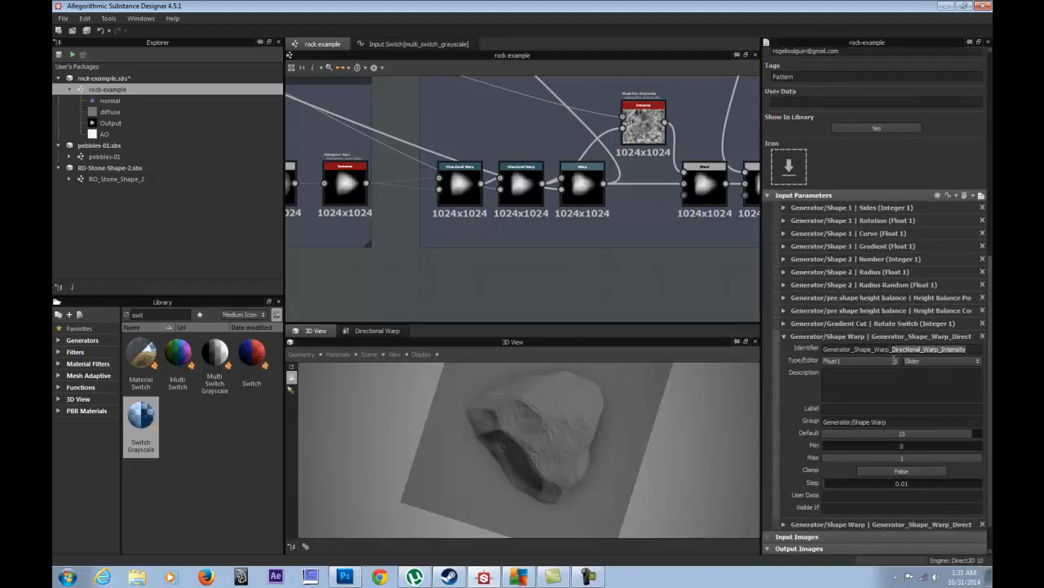
left_click(842, 410)
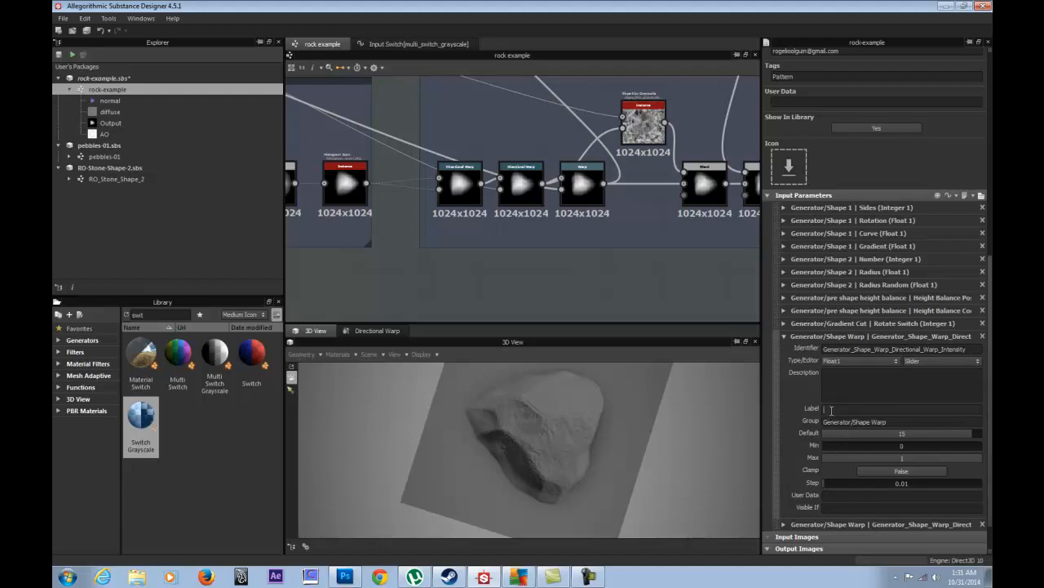
key("ctrl+v")
left_click(872, 412)
key("BackSpace")
key("BackSpace")
left_click(785, 335)
- Label the second Shape Warp input 'Directional Warp Angle' and recheck the Intensity entry
left_click(784, 484)
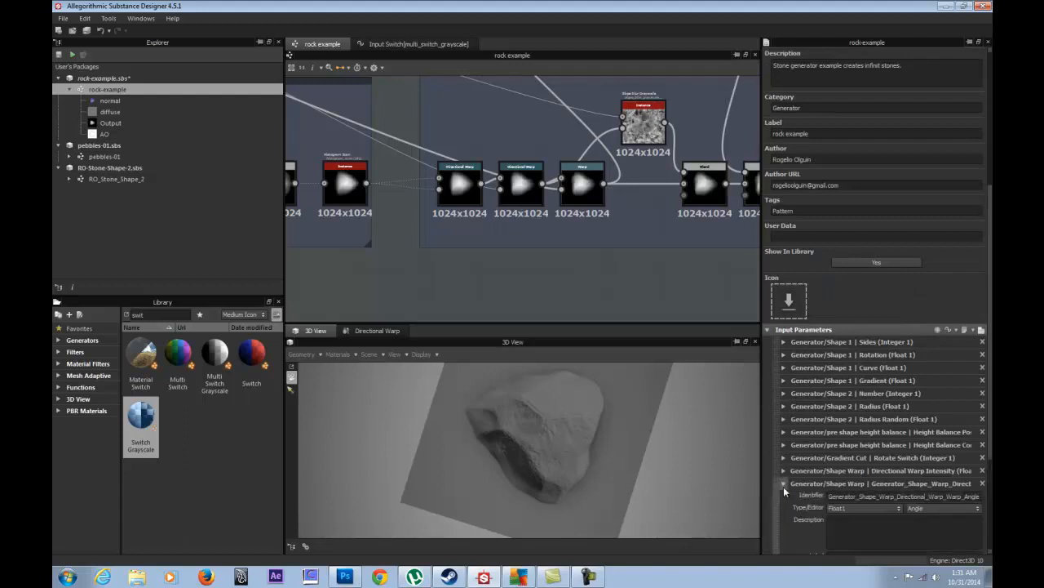
left_click_drag(899, 496, 991, 507)
key("ctrl+c")
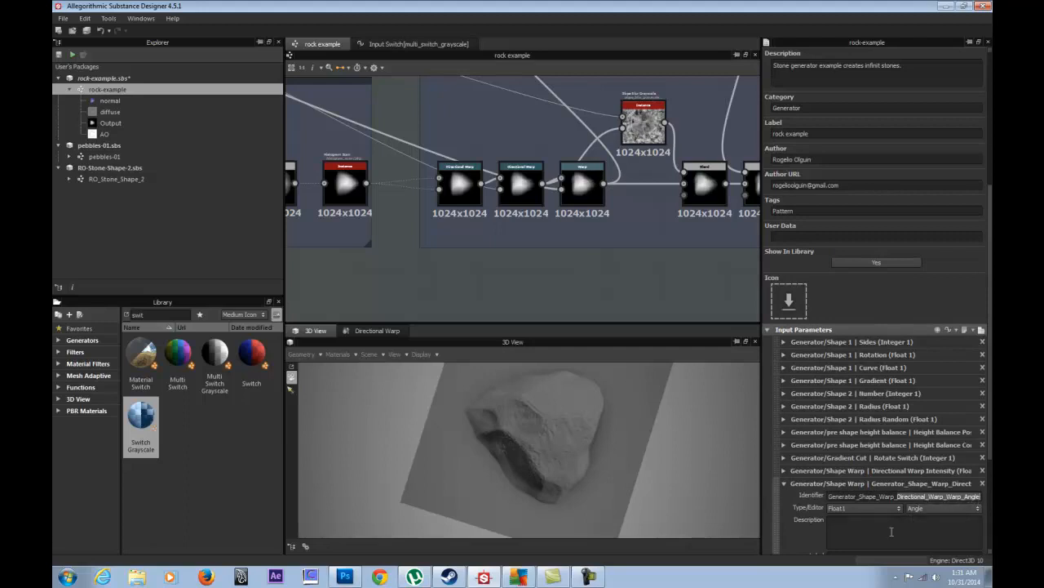
scroll(856, 522, "down", 2)
left_click(854, 491)
key("ctrl+v")
left_click_drag(895, 491, 876, 491)
key("BackSpace")
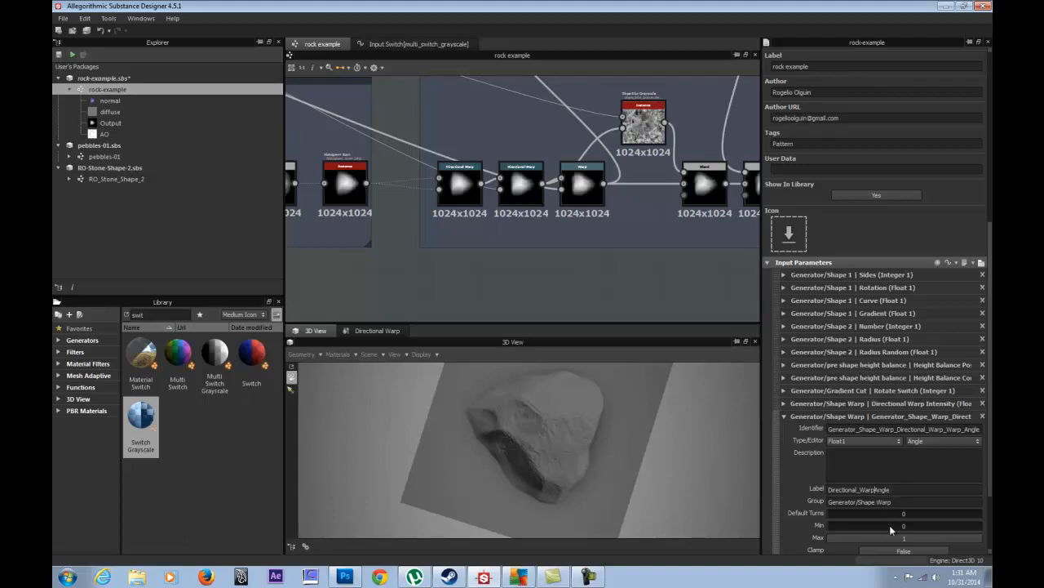
key("BackSpace")
key("Return")
left_click(784, 417)
left_click(783, 470)
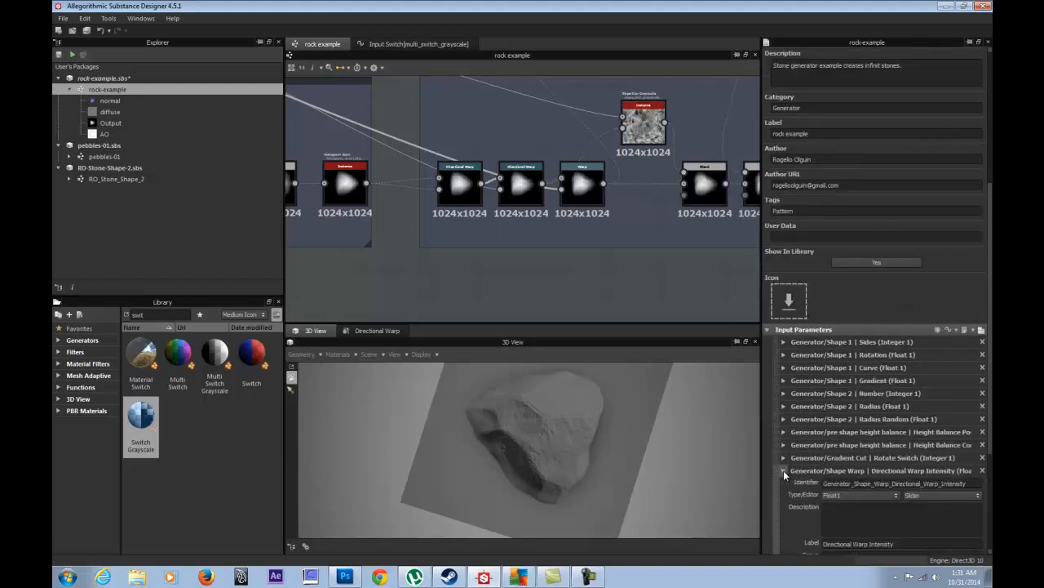
left_click(783, 470)
left_click(783, 470)
left_click(784, 470)
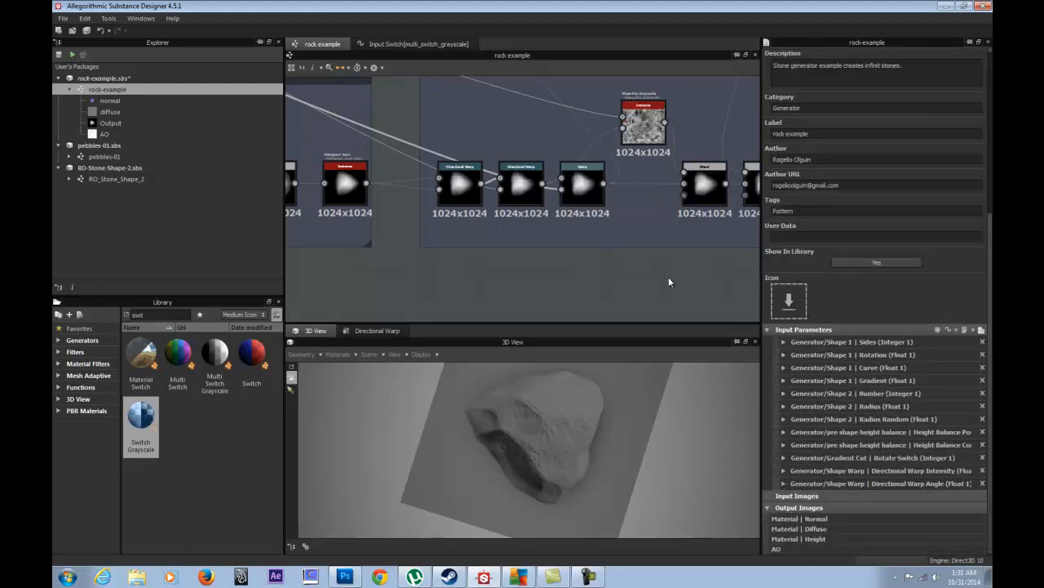
- Open the middle Directional Warp node's parameters with the rock shown in 3D view
middle_click_drag(626, 203, 513, 301)
middle_click_drag(563, 232, 708, 163)
scroll(519, 183, "up", 3)
double_click(519, 184)
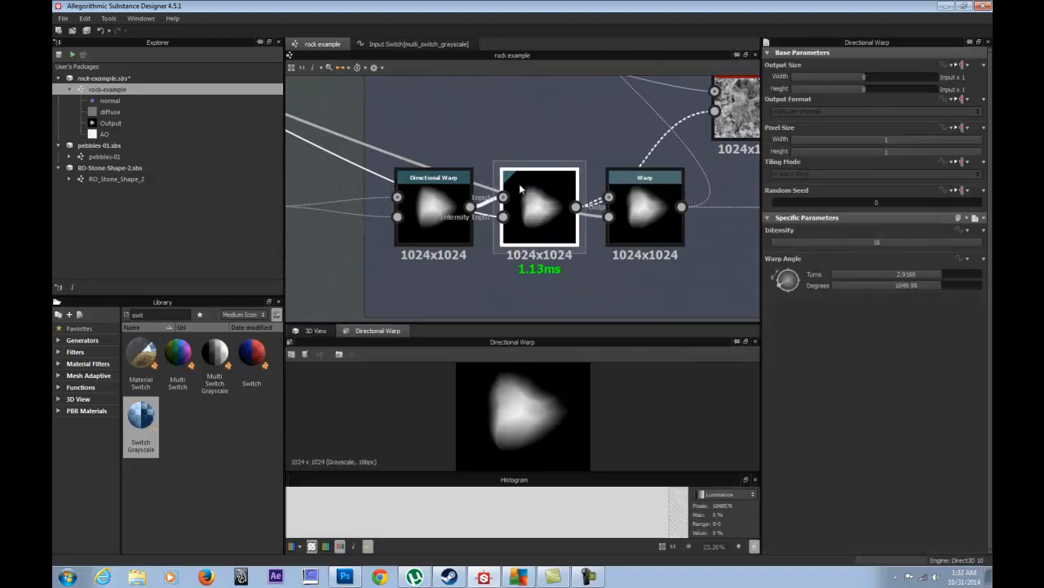
left_click(312, 331)
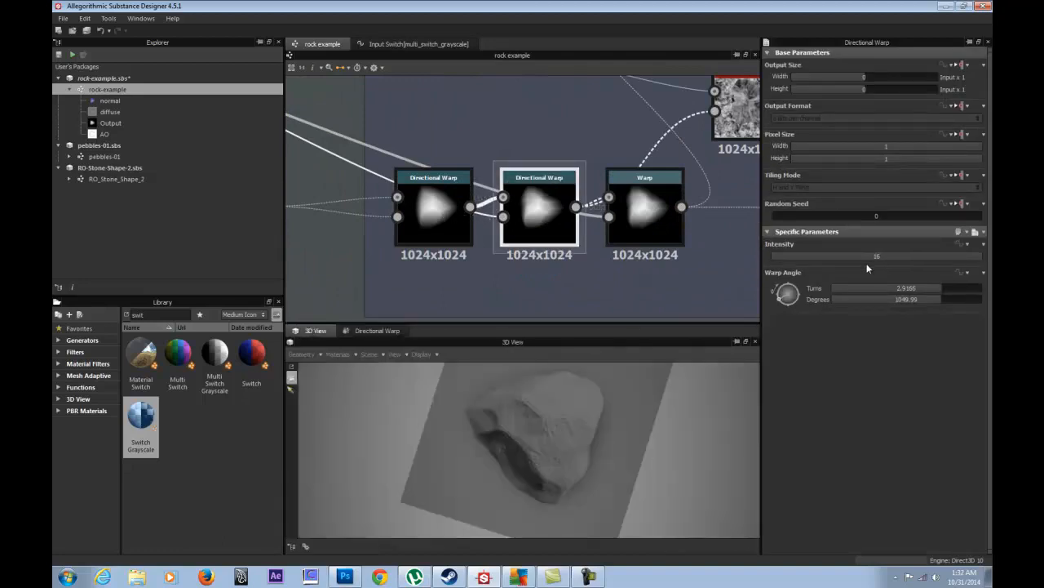
- Test Intensity values 120, 50 and 20 while rotating the Warp Angle
left_click_drag(886, 259, 982, 259)
left_click(895, 258)
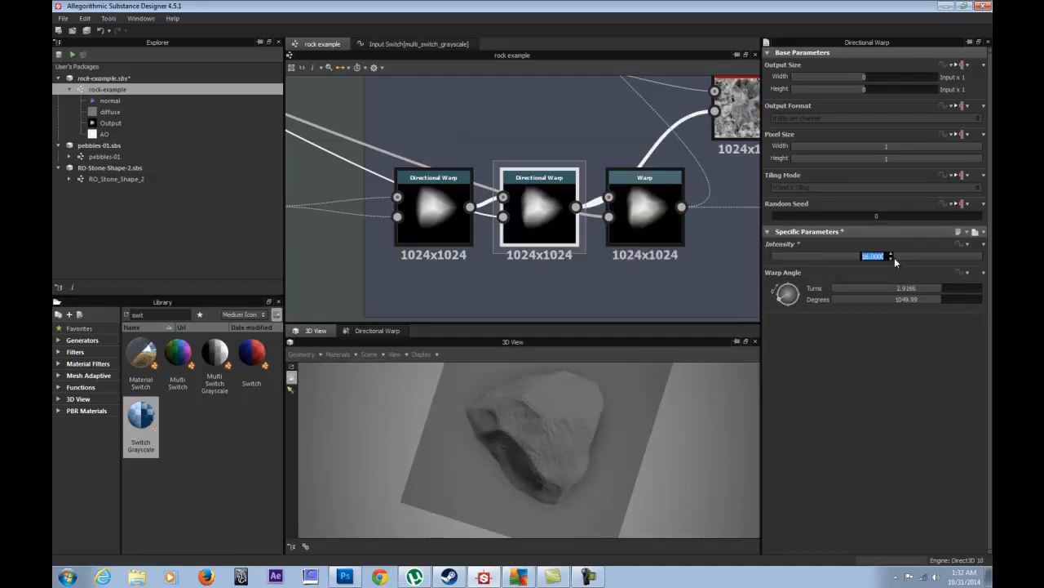
type("120")
key("Return")
left_click_drag(890, 258, 845, 260)
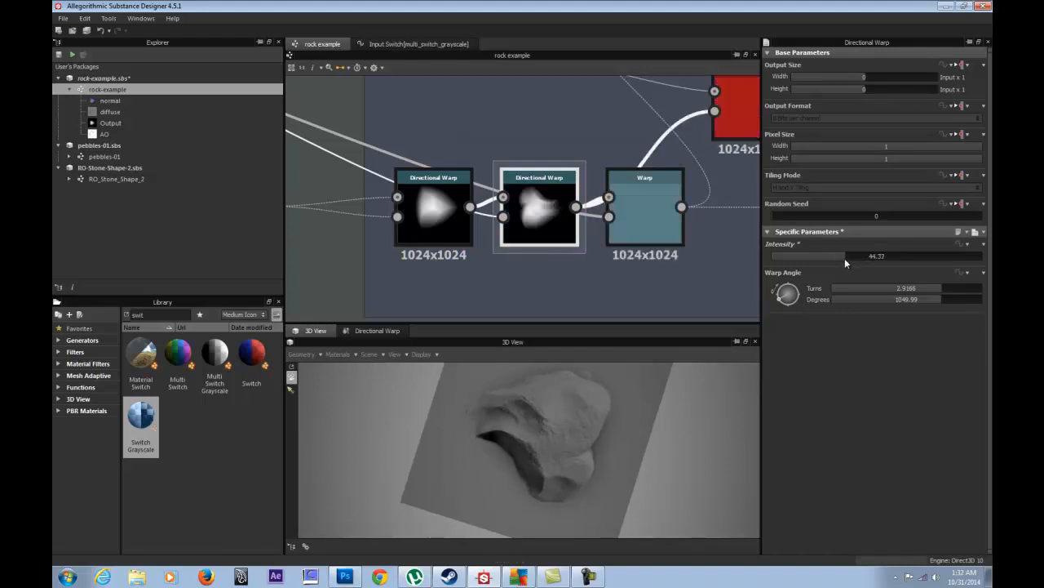
left_click(845, 259)
type("50")
key("Return")
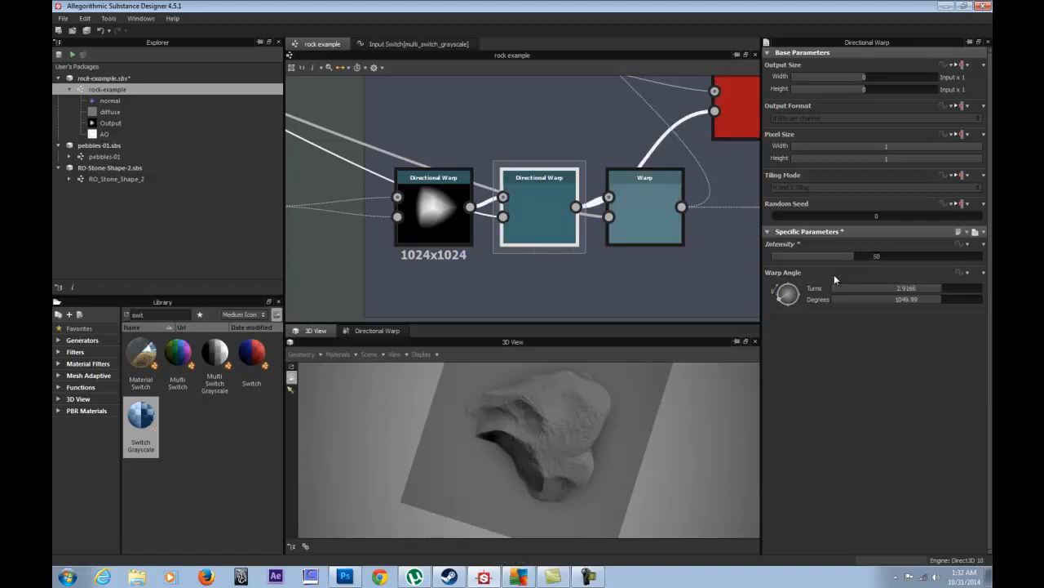
left_click_drag(788, 293, 781, 273)
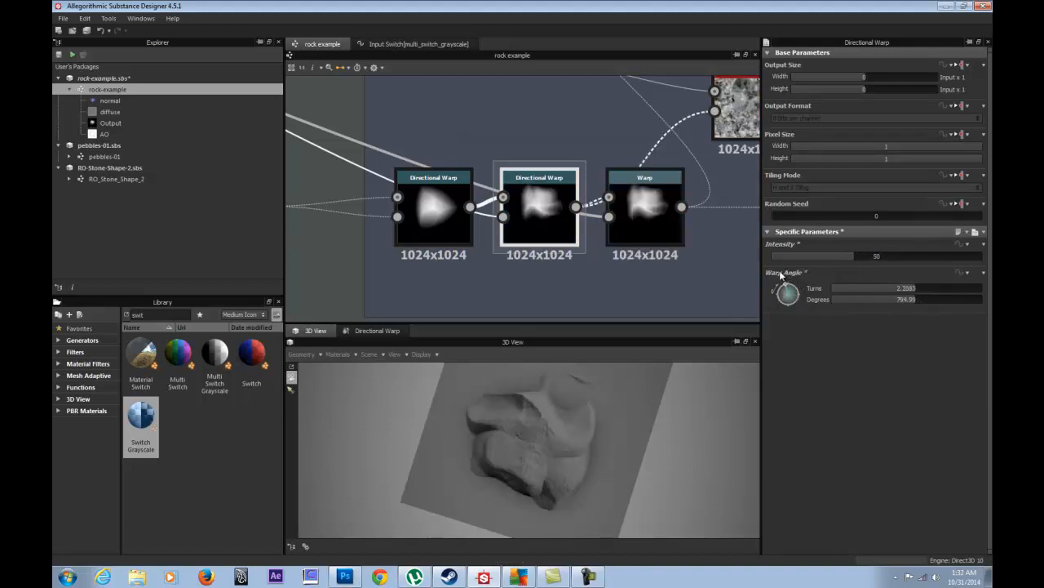
left_click_drag(854, 253, 842, 256)
double_click(839, 253)
type("20")
key("Return")
- Try Intensity 30 and 45 while turning the Warp Angle further
left_click_drag(783, 286, 759, 275)
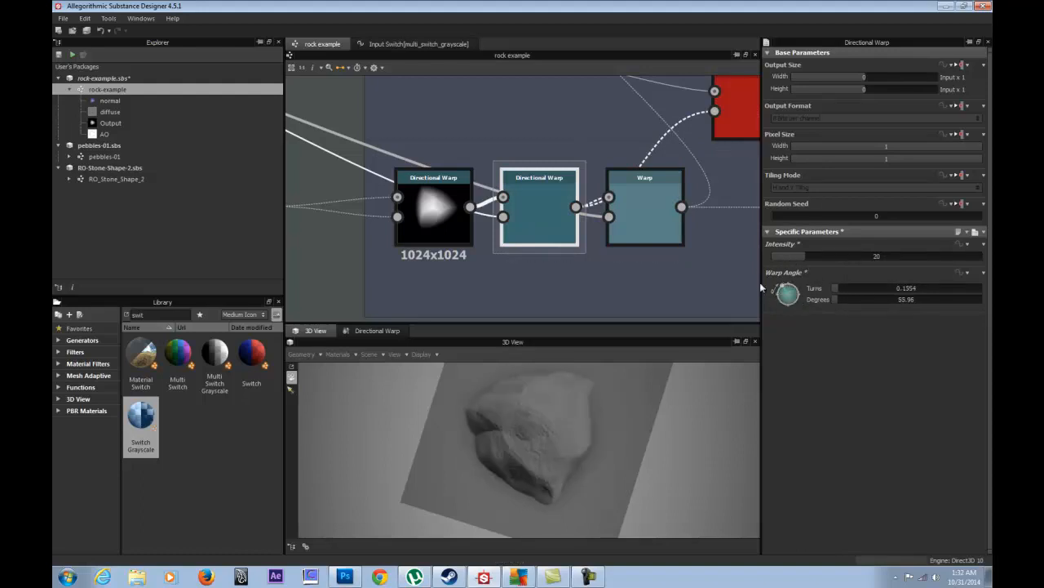
double_click(822, 255)
type("30")
key("Return")
mouse_move(779, 298)
left_mouse_down()
mouse_move(808, 288)
mouse_move(794, 267)
mouse_move(775, 295)
mouse_move(804, 307)
mouse_move(810, 272)
mouse_move(773, 275)
mouse_move(775, 308)
mouse_move(799, 315)
mouse_move(815, 298)
mouse_move(807, 273)
mouse_move(774, 282)
left_mouse_up()
double_click(849, 257)
type("45")
key("Return")
- Set Intensity to 15 and reset the Warp Angle to 0
left_click_drag(785, 291, 786, 303)
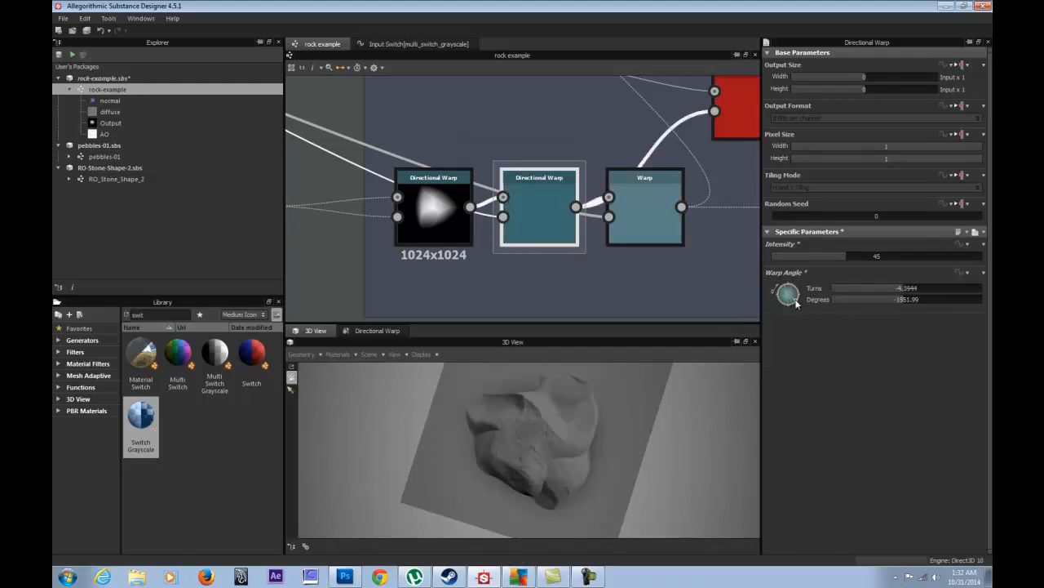
double_click(852, 258)
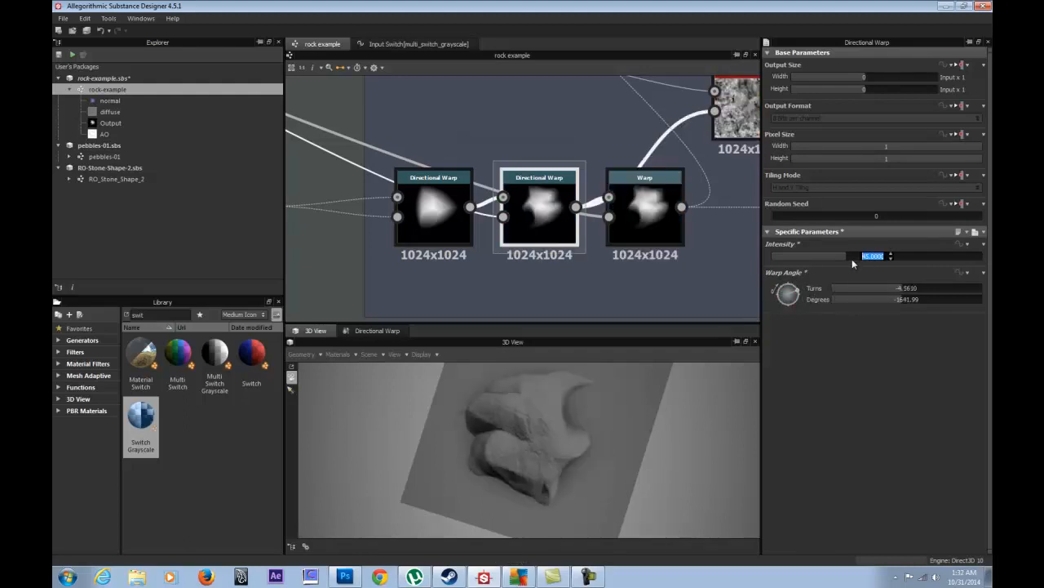
type("15")
key("Return")
left_click(970, 290)
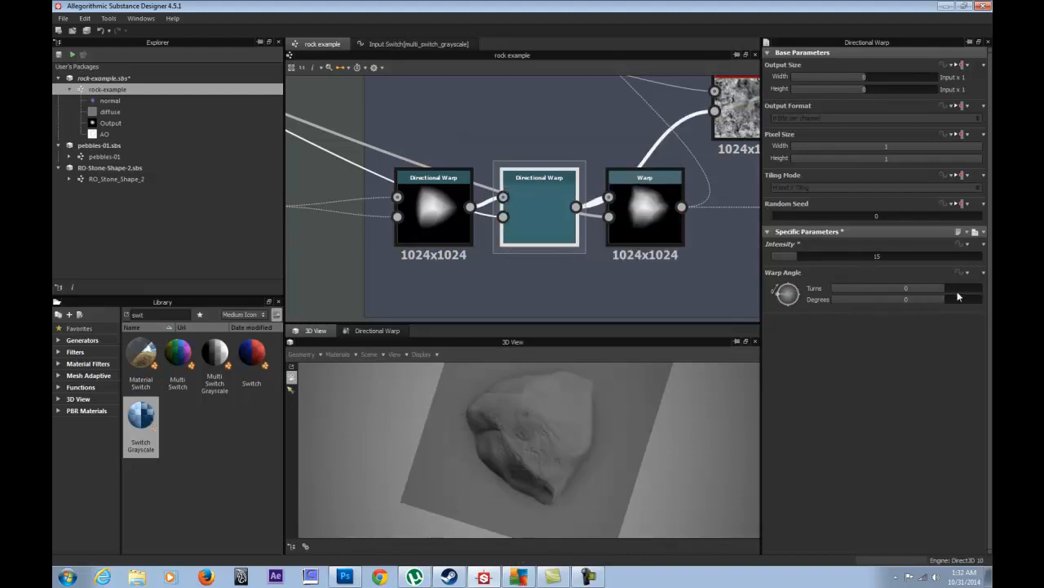
right_click(562, 208)
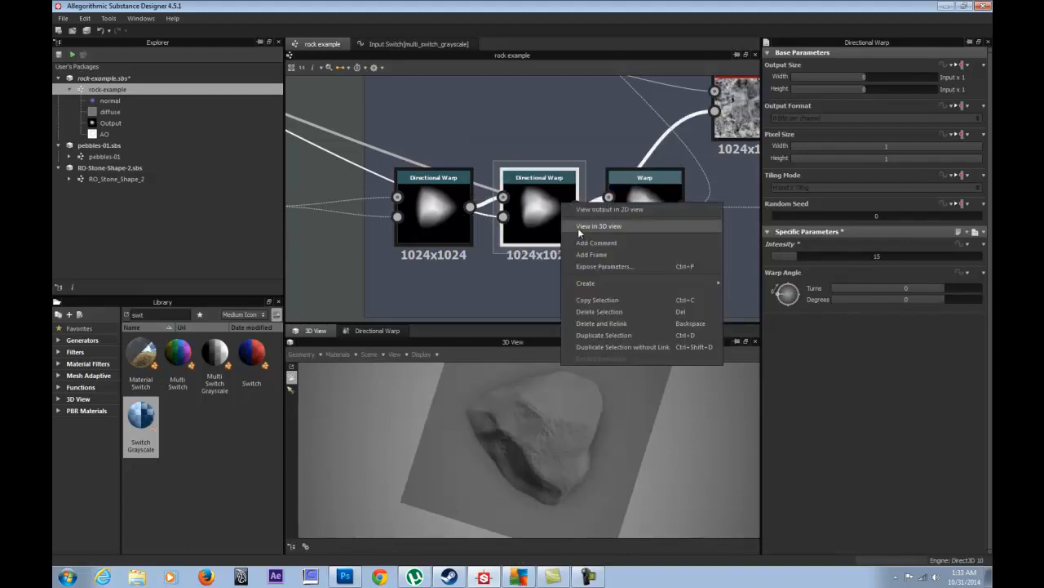
- Tick Intensity and Warp Angle in the middle node's Expose Parameters dialog
left_click(604, 266)
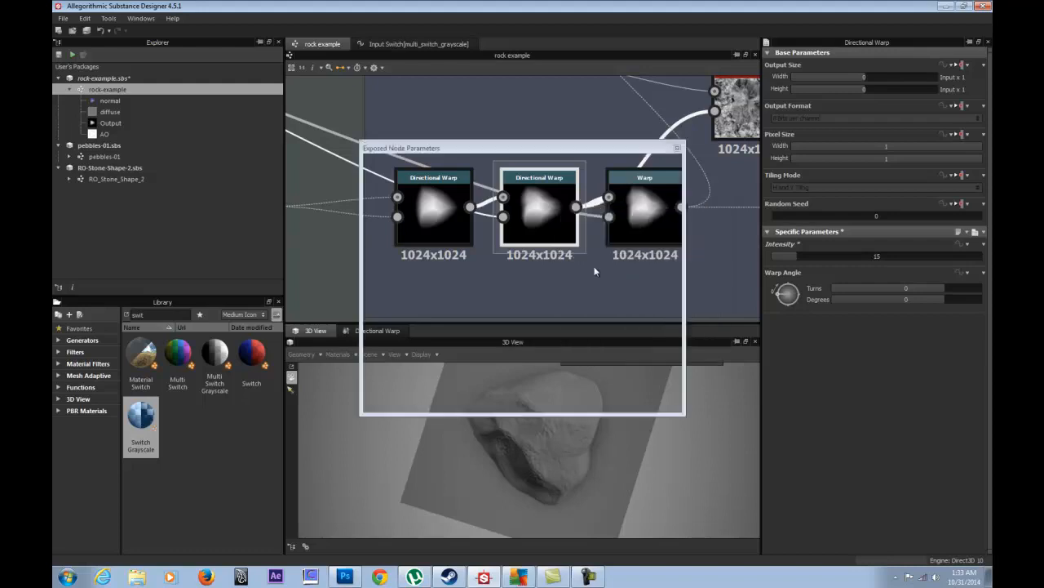
left_click(391, 204)
left_click(391, 214)
left_click_drag(471, 153, 265, 62)
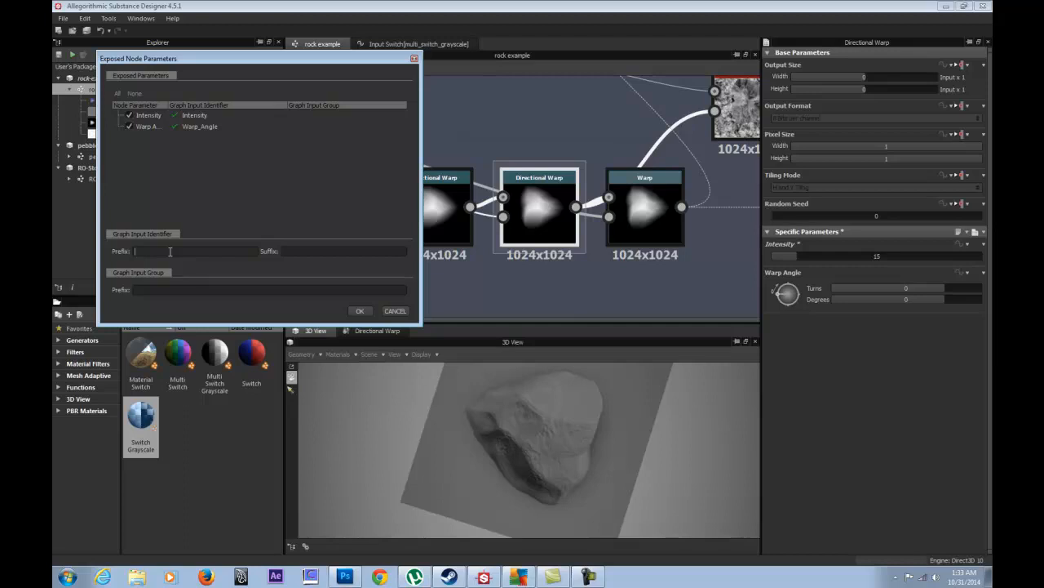
- Set the group prefix to 'Generator/Large Form Noise' with an empty identifier prefix, and apply
type("Generator")
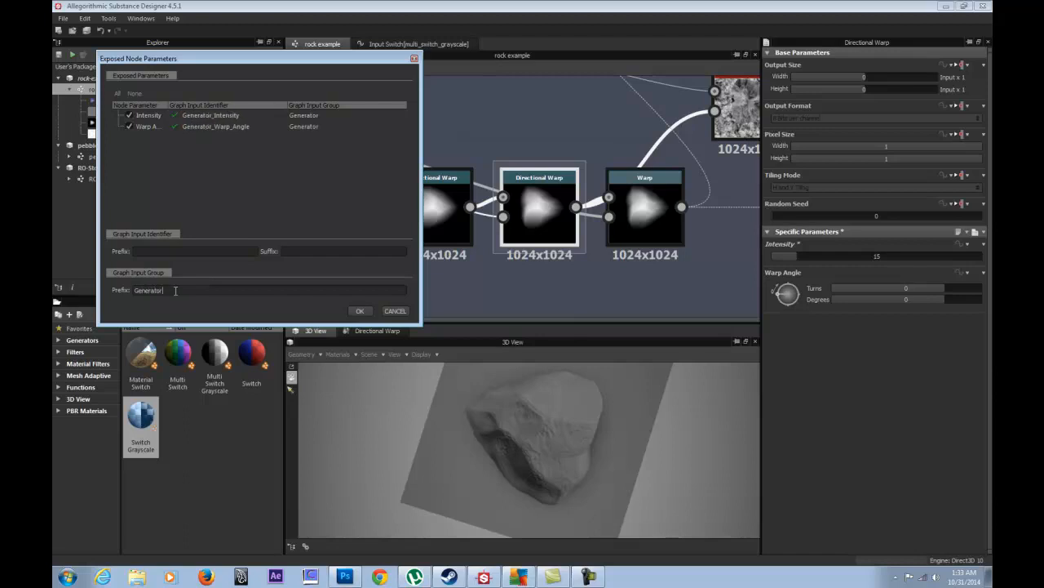
type("/height")
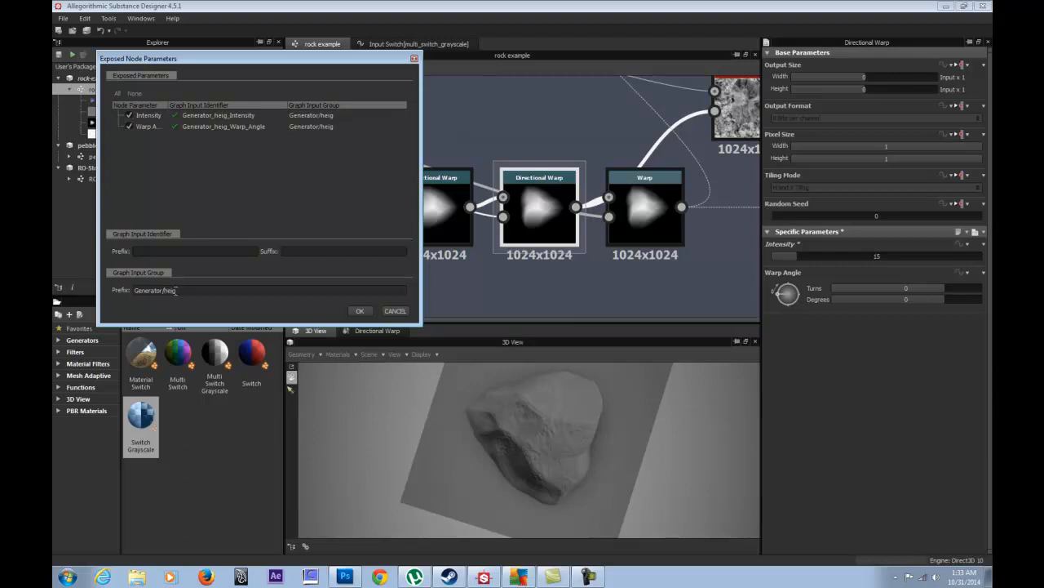
key("BackSpace")
key("BackSpace")
key("BackSpace")
key("BackSpace")
key("BackSpace")
key("BackSpace")
type("Height")
key("BackSpace")
key("BackSpace")
key("BackSpace")
key("BackSpace")
key("BackSpace")
key("BackSpace")
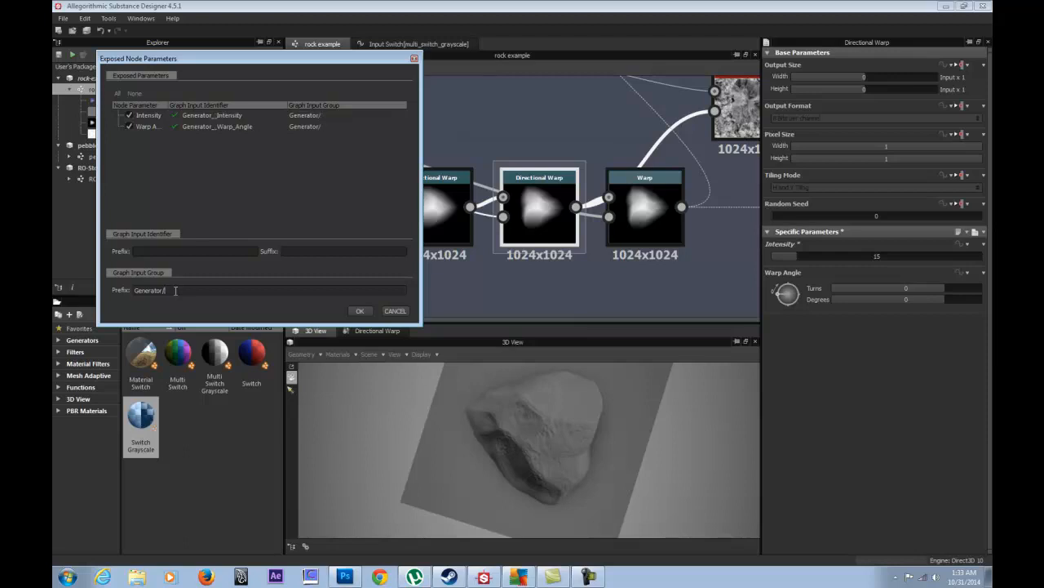
type("Large Form Noise")
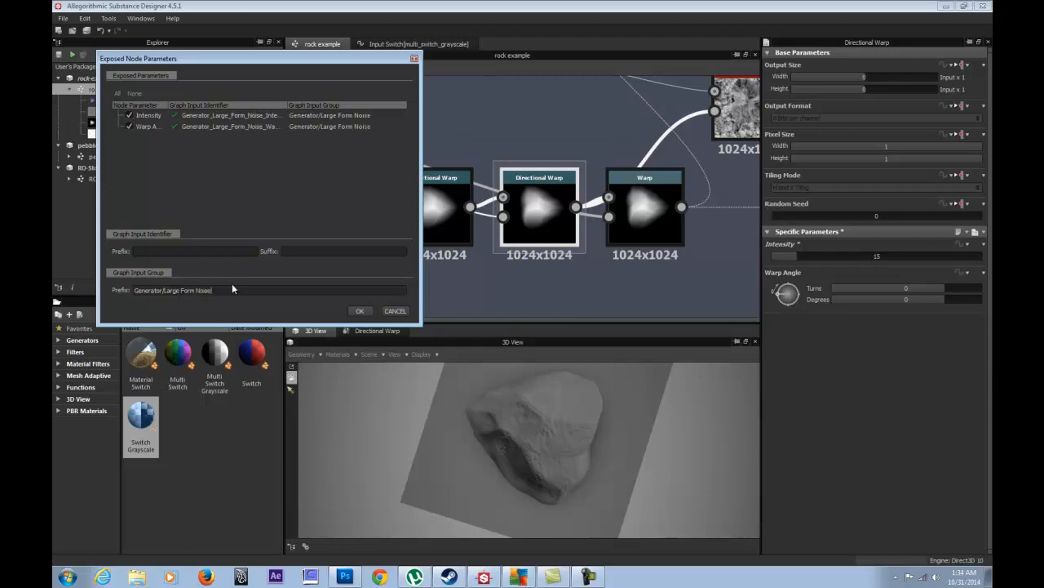
left_click_drag(234, 289, 134, 291)
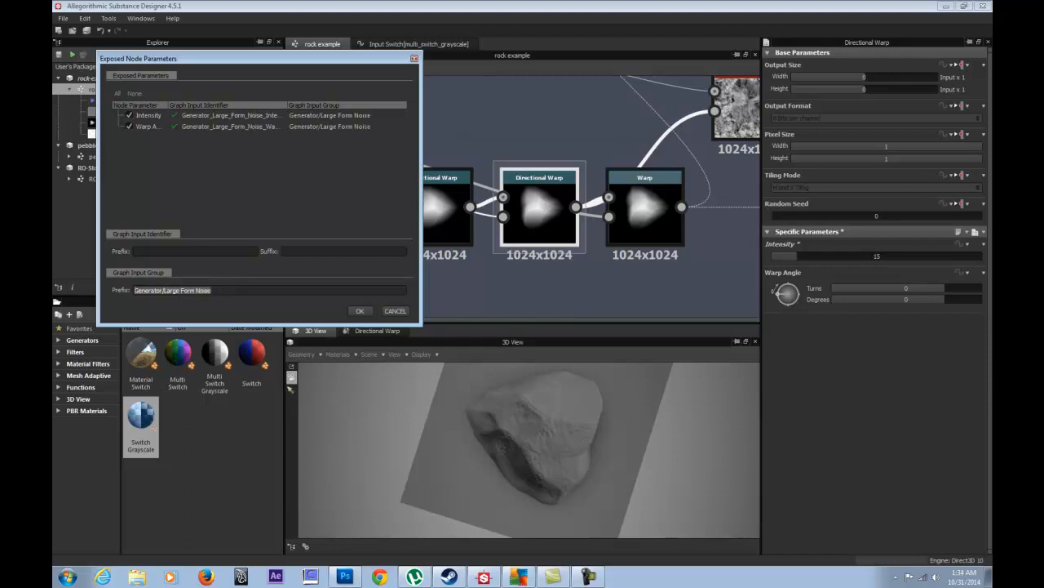
left_click(175, 252)
type("arge")
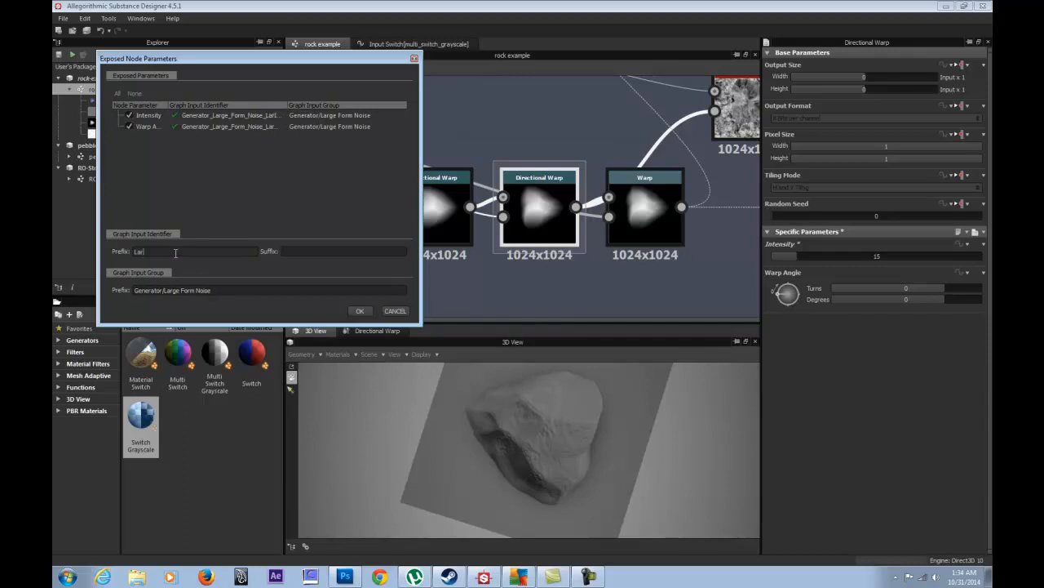
type(" Form")
key("BackSpace")
key("BackSpace")
key("BackSpace")
key("BackSpace")
key("BackSpace")
key("BackSpace")
key("BackSpace")
key("BackSpace")
key("BackSpace")
left_click(357, 309)
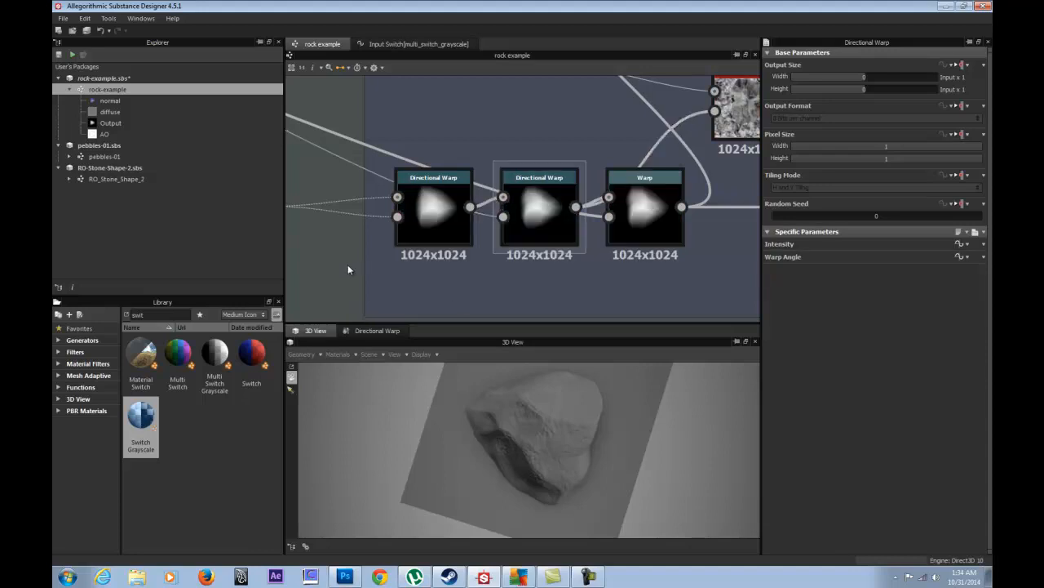
- Label the first Large Form Noise input 'Noise Warp Intensity' from its identifier
left_click(347, 270)
scroll(840, 444, "down", 5)
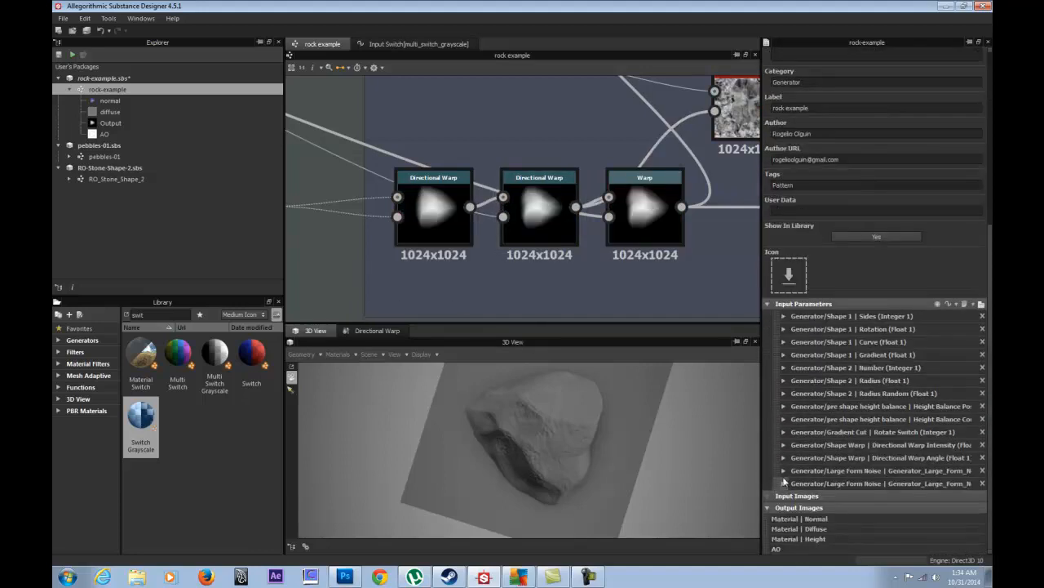
left_click(783, 470)
scroll(780, 473, "down", 3)
left_click_drag(929, 349, 854, 350)
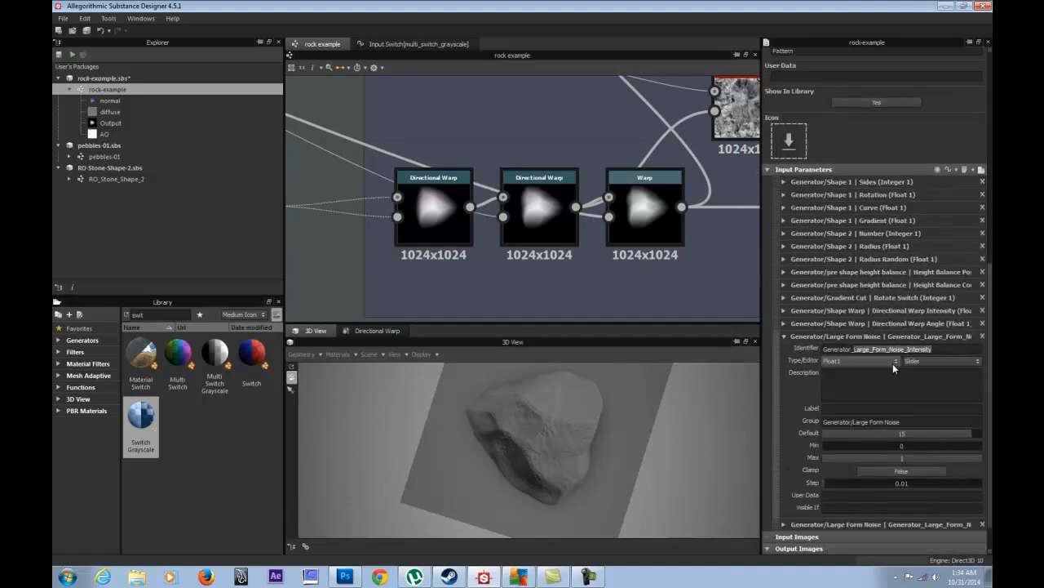
left_click_drag(932, 349, 892, 360)
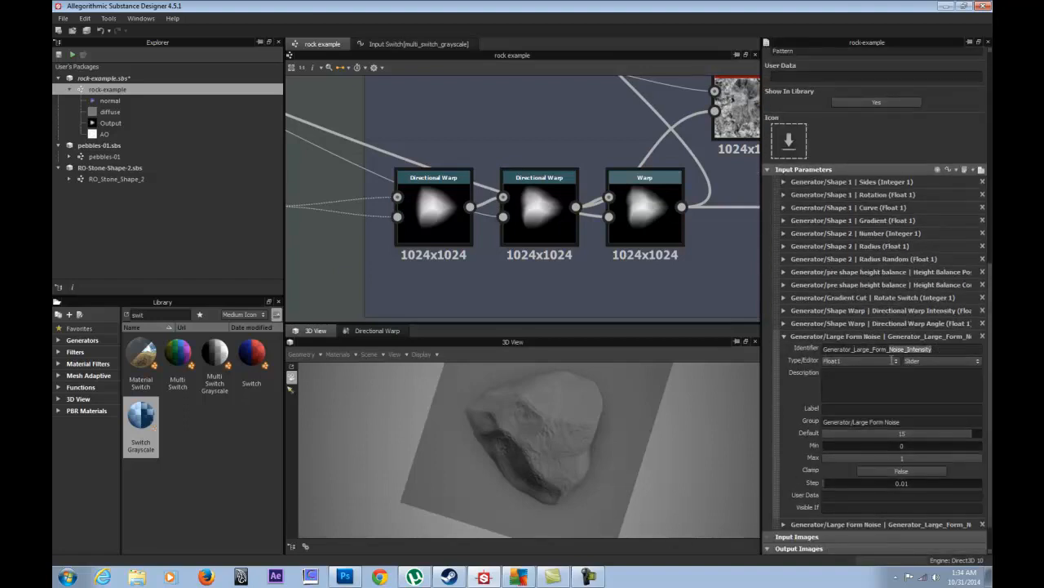
key("ctrl+c")
left_click(867, 408)
key("ctrl+v")
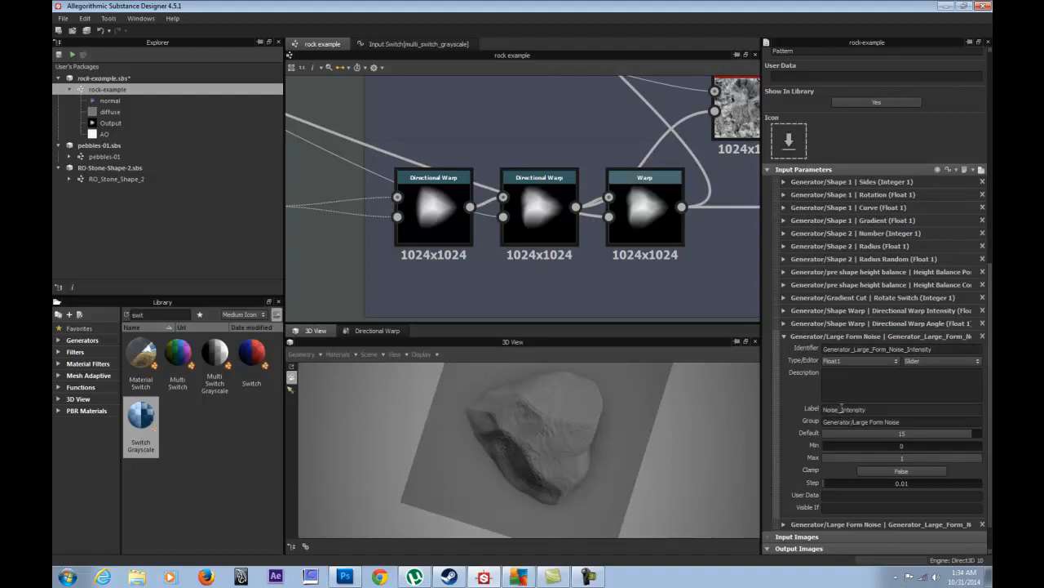
key("Left")
key("Left")
key("Left")
key("Left")
key("Left")
key("Left")
key("Left")
key("Left")
key("Left")
key("BackSpace")
type("Warp")
left_click(784, 336)
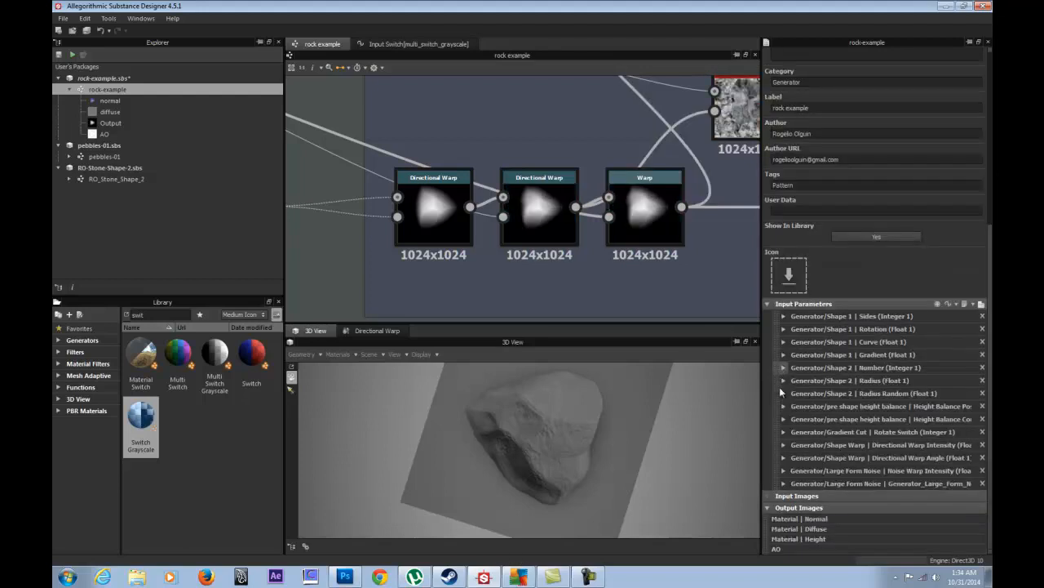
- Add 'Warp' to both inputs' groups, making Generator/Large Form Warp Noise
left_click(783, 471)
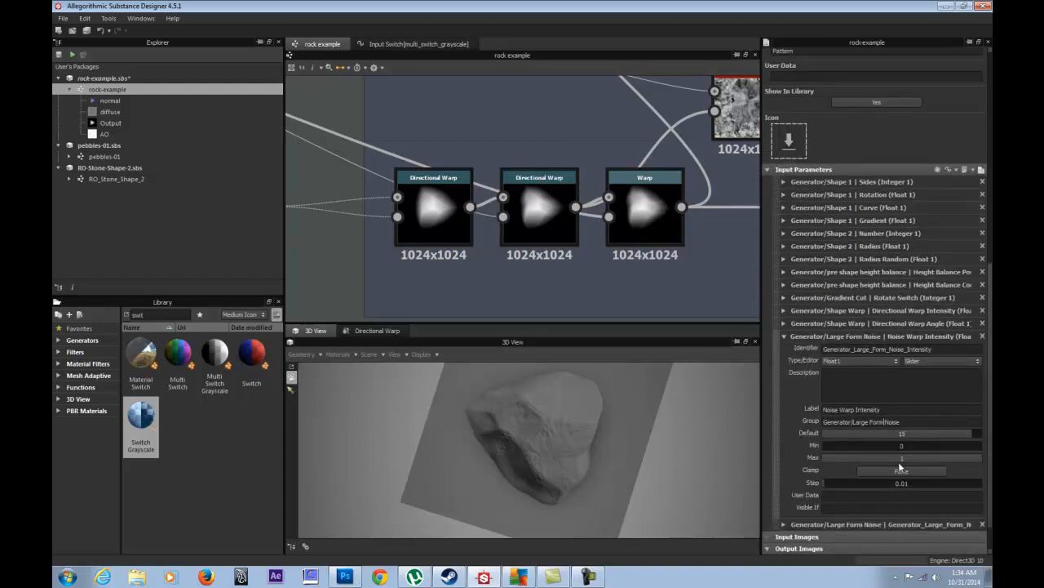
type("Warp")
left_click(784, 338)
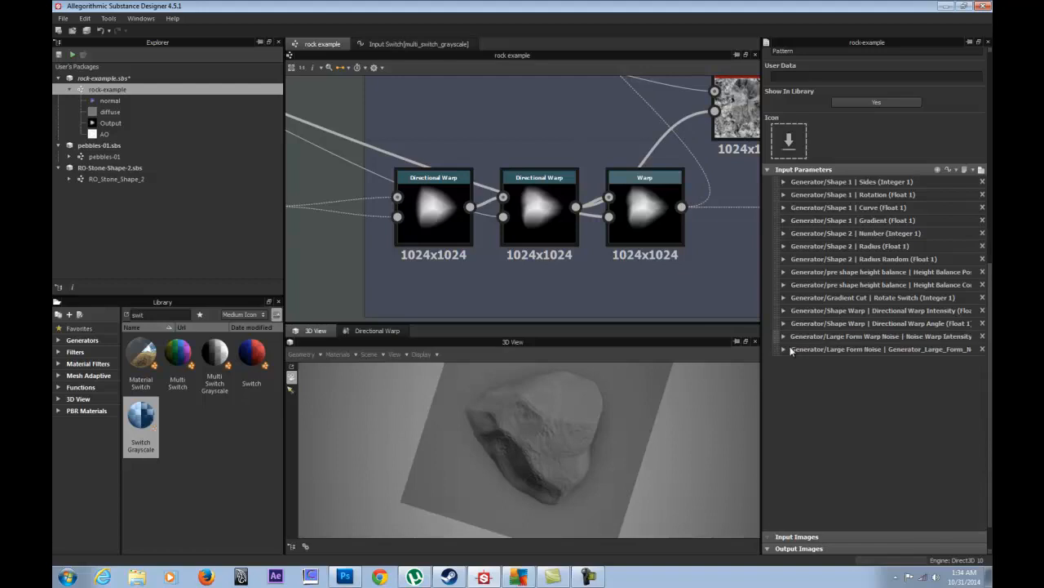
left_click(783, 483)
scroll(907, 514, "down", 3)
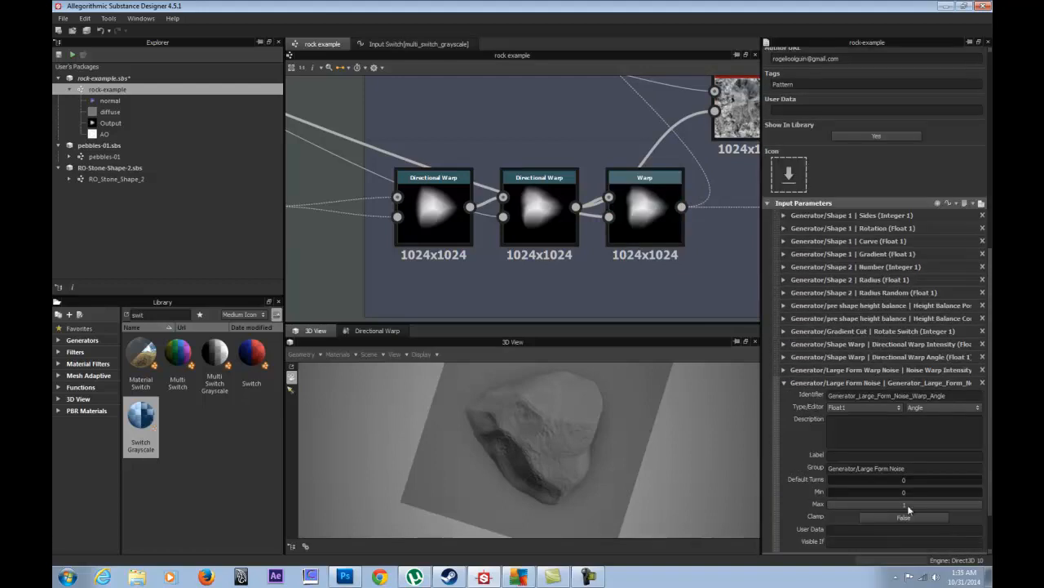
left_click(891, 468)
type("Warp")
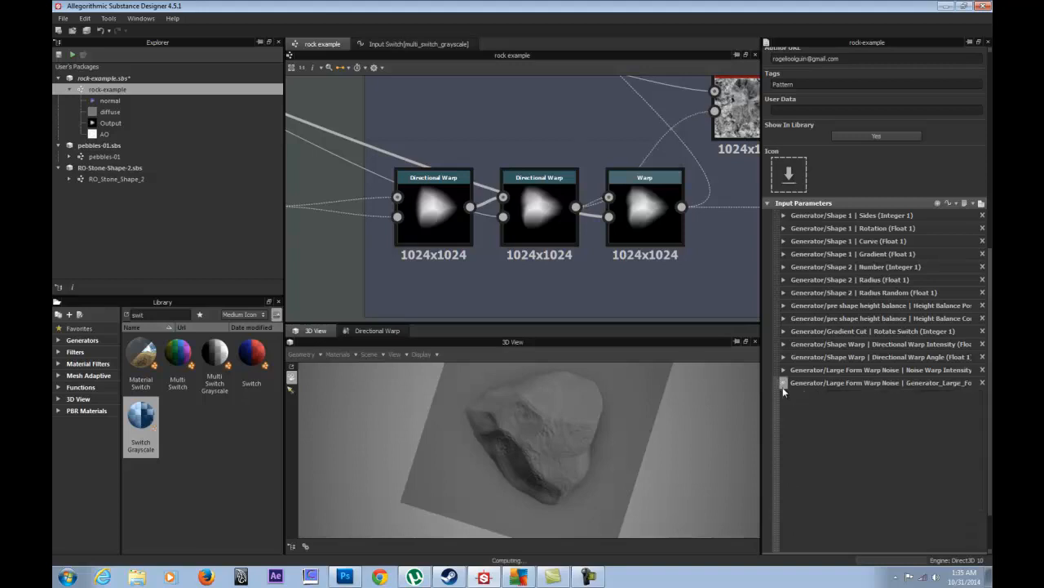
left_click(782, 384)
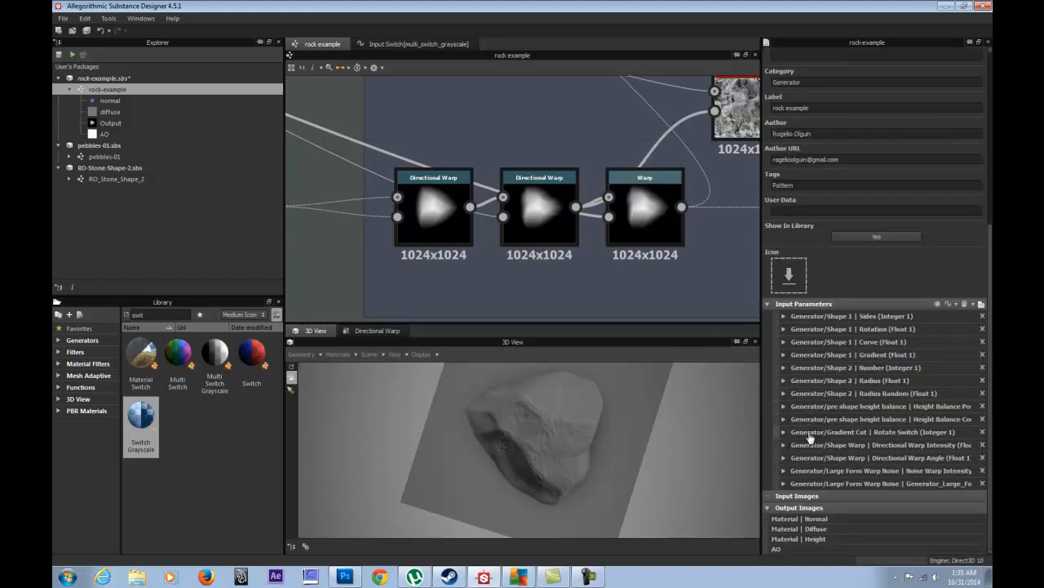
- Label the angle input from its identifier, replacing underscores with spaces
left_click(785, 484)
scroll(946, 441, "down", 2)
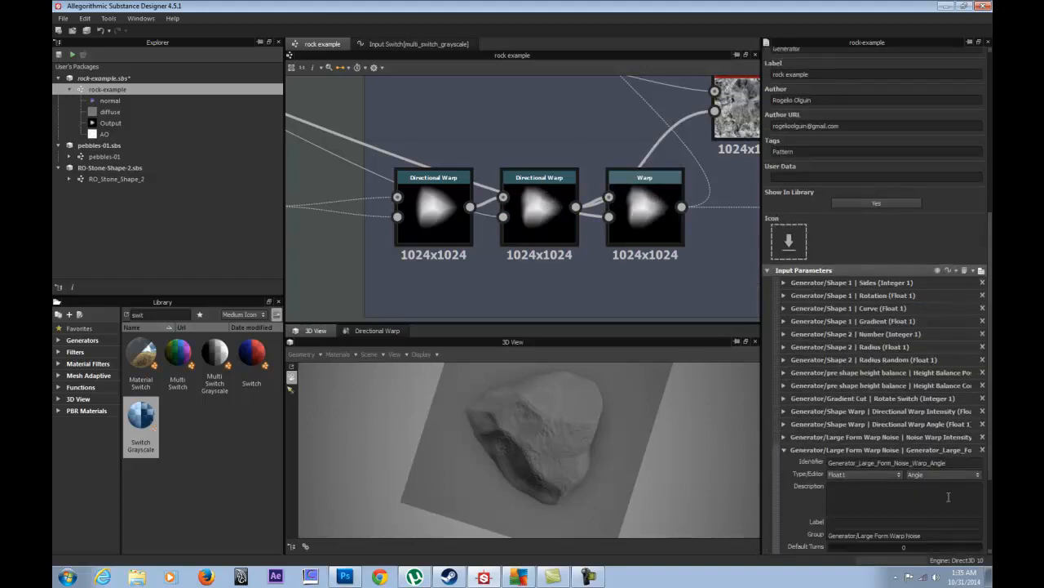
left_click_drag(949, 429, 894, 430)
left_click(863, 490)
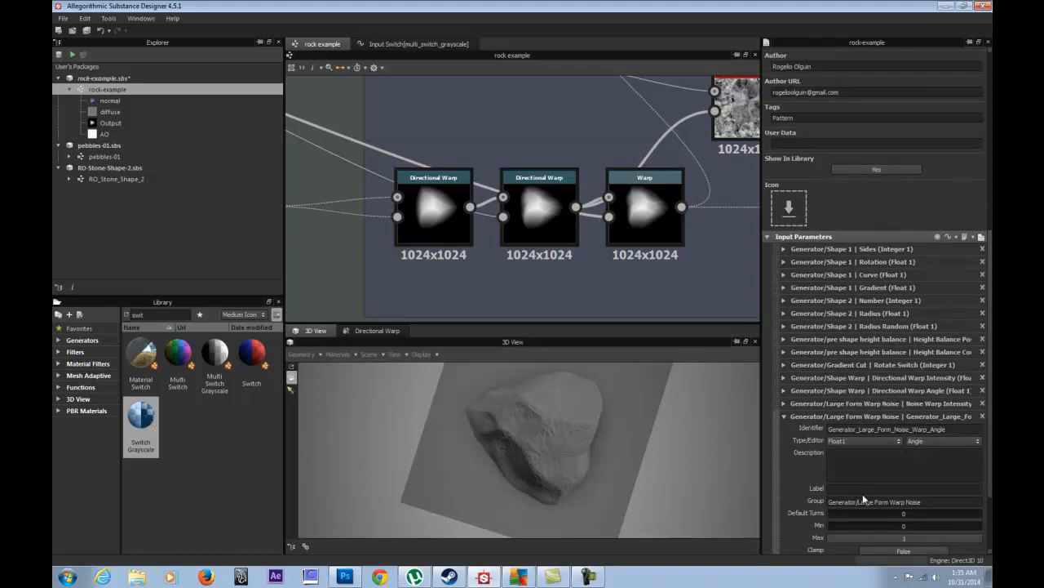
key("ctrl+v")
left_click(829, 489)
type("Form")
left_click(860, 490)
key("BackSpace")
left_click(889, 489)
key("BackSpace")
left_click(784, 417)
- Remove the extra 'Form' so the angle label reads 'Noise Warp Angle'
left_click(784, 471)
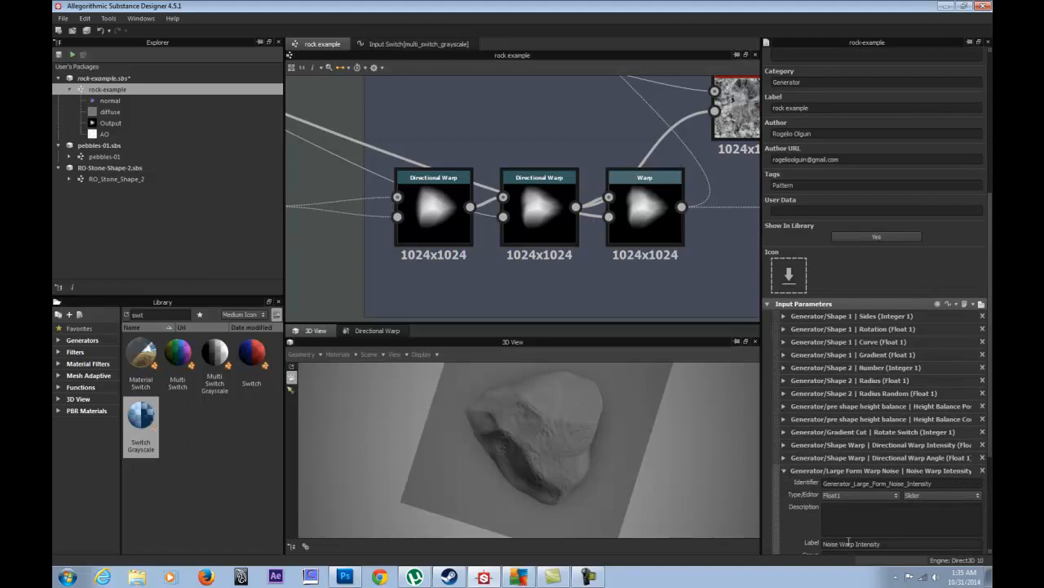
left_click(784, 472)
left_click(784, 483)
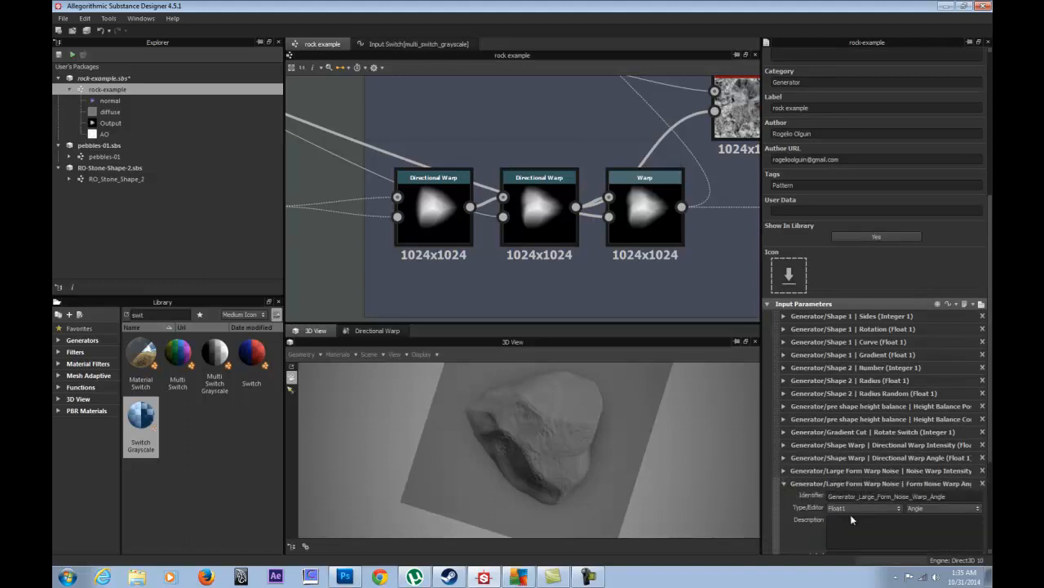
scroll(848, 516, "down", 2)
left_click_drag(829, 456, 849, 456)
key("BackSpace")
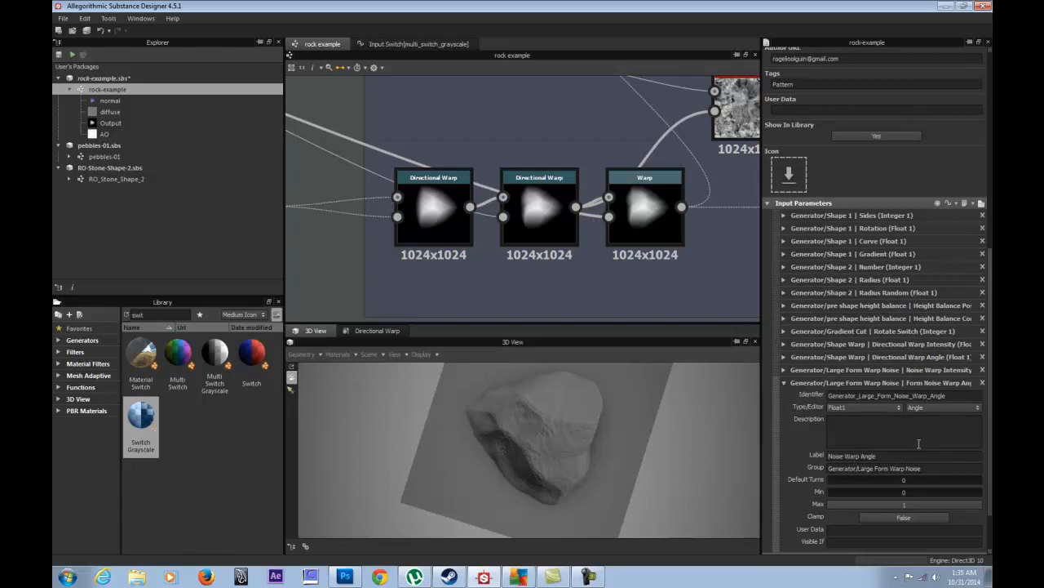
- Open the Warp node in 3D view, test stronger intensities, then set Intensity to 0.25
double_click(640, 221)
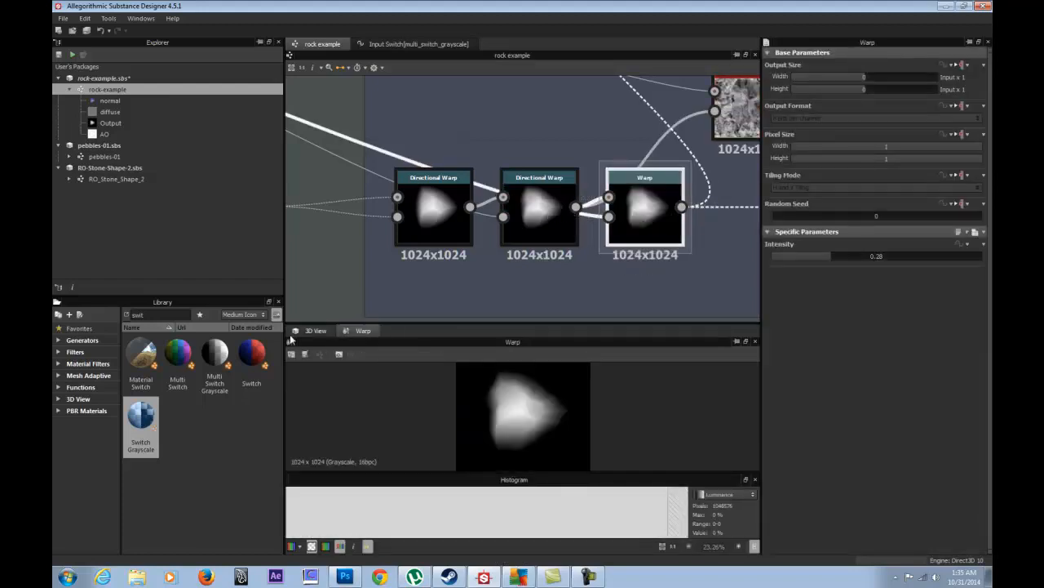
left_click(314, 330)
left_click_drag(822, 253, 844, 259)
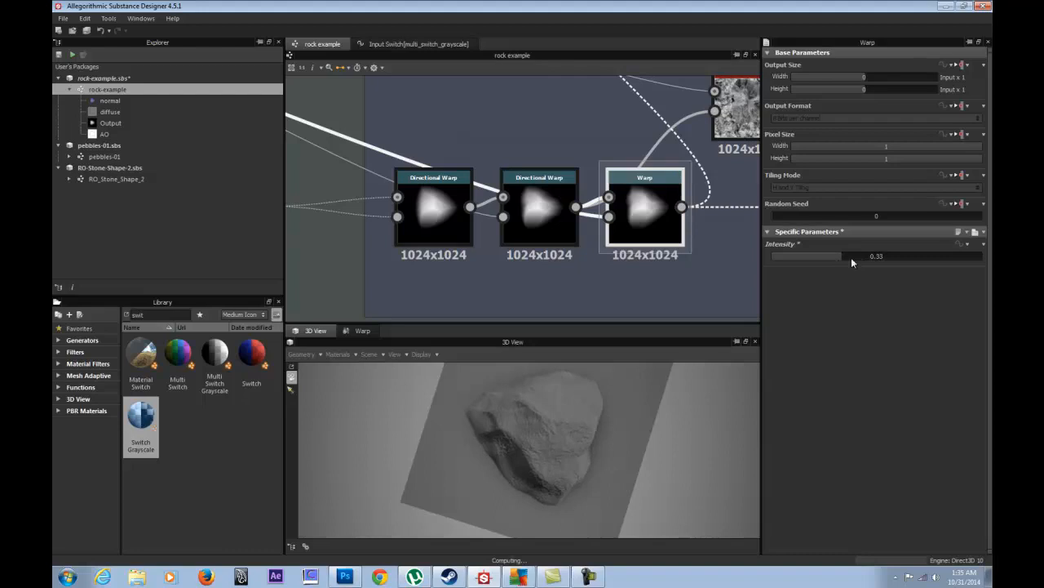
left_click_drag(836, 251, 781, 255)
mouse_move(844, 256)
left_mouse_down()
mouse_move(818, 254)
mouse_move(845, 248)
left_mouse_up()
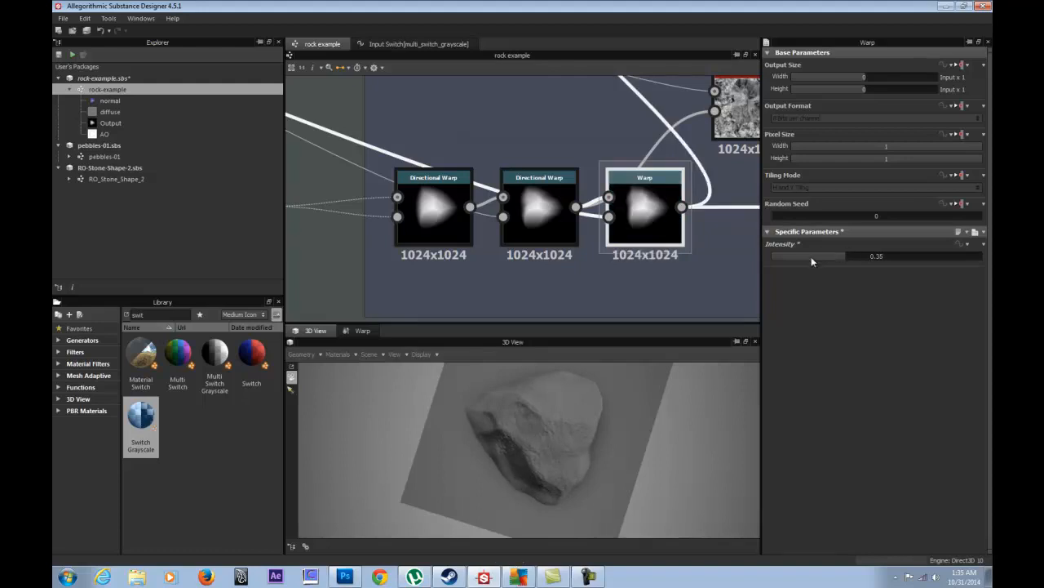
double_click(849, 255)
type(".25")
key("Return")
left_click(338, 354)
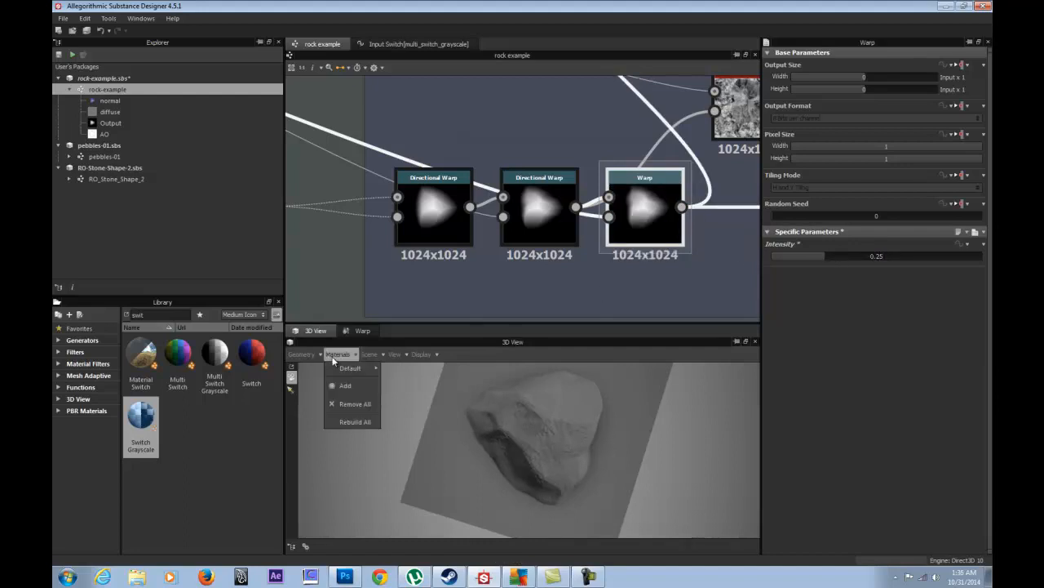
- Expose the Warp node's Intensity as a graph input with group prefix Generator/Large
right_click(635, 219)
left_click(671, 282)
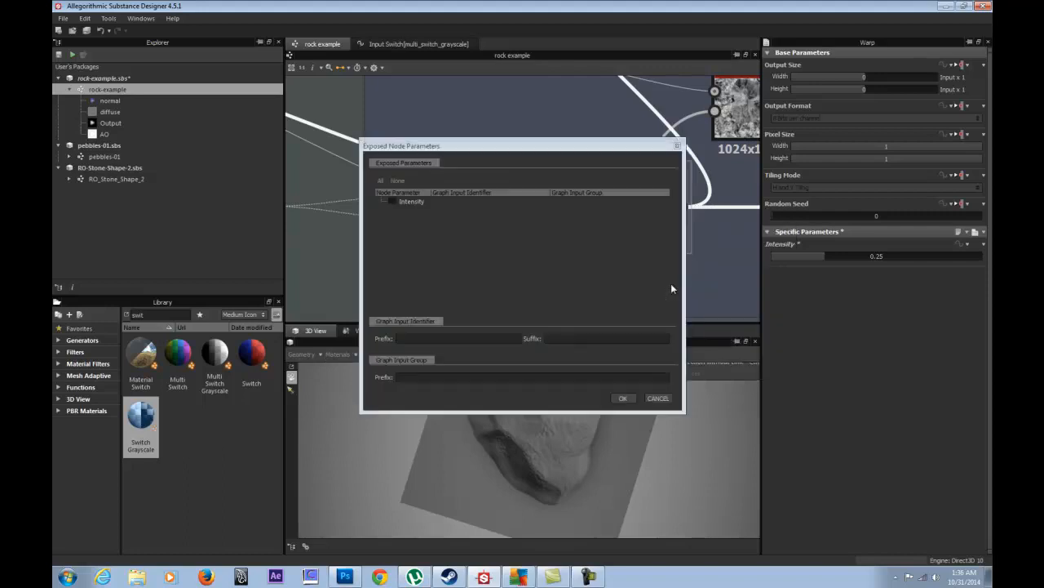
left_click_drag(486, 151, 186, 136)
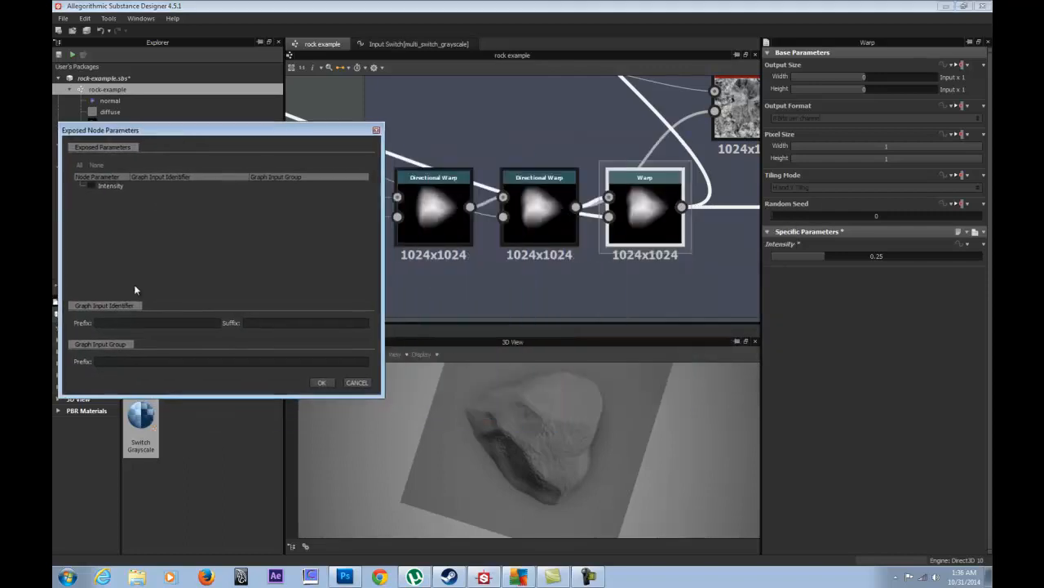
type("Generator/Large Warp")
key("BackSpace")
key("BackSpace")
key("BackSpace")
key("BackSpace")
key("BackSpace")
key("BackSpace")
key("BackSpace")
key("BackSpace")
type("arge")
left_click(90, 186)
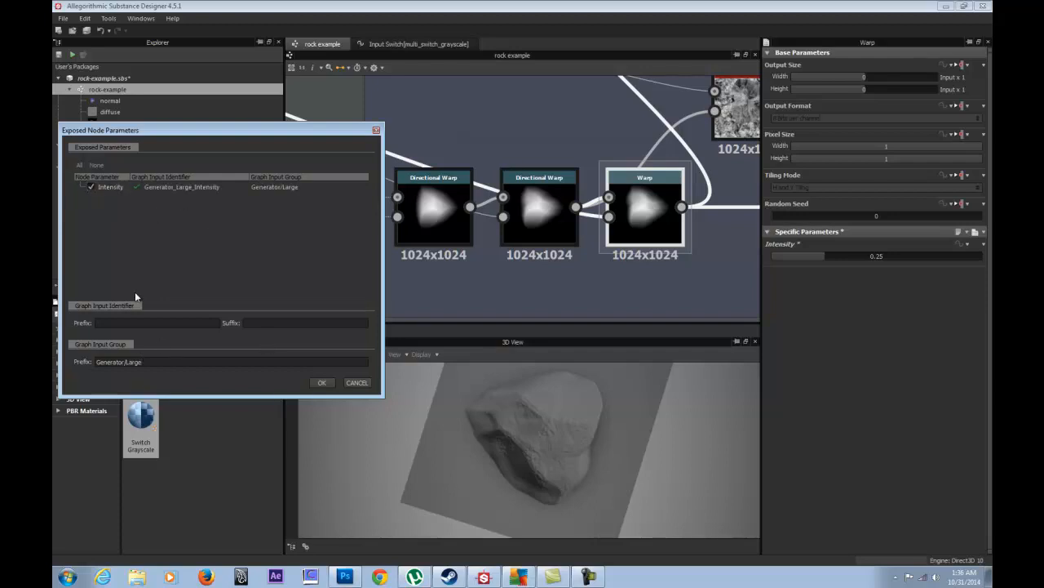
left_click(321, 382)
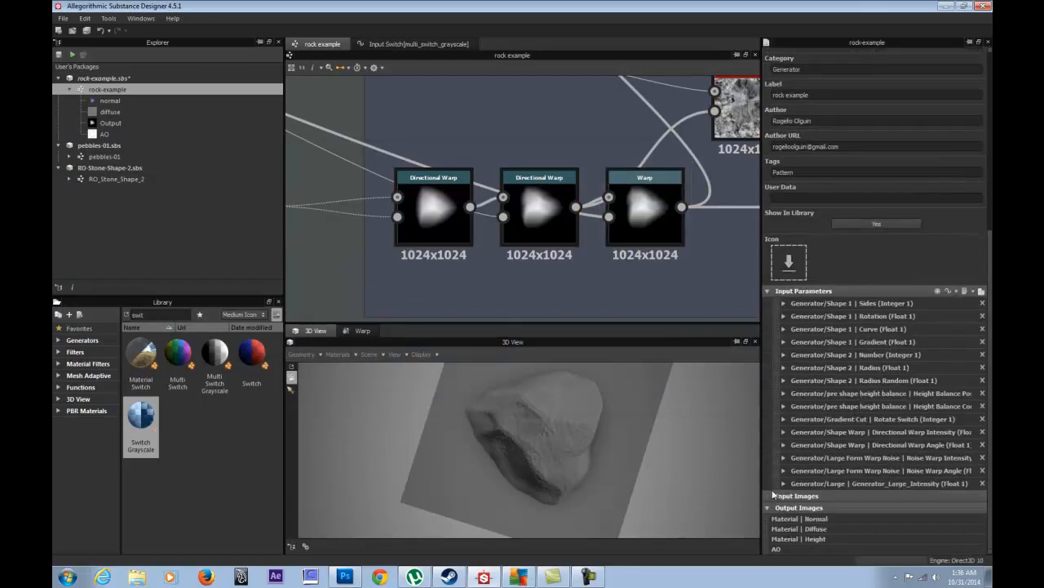
- Move the Generator_Large_Intensity input into the Generator/Large Form Warp Noise group
left_click(782, 483)
scroll(816, 493, "down", 3)
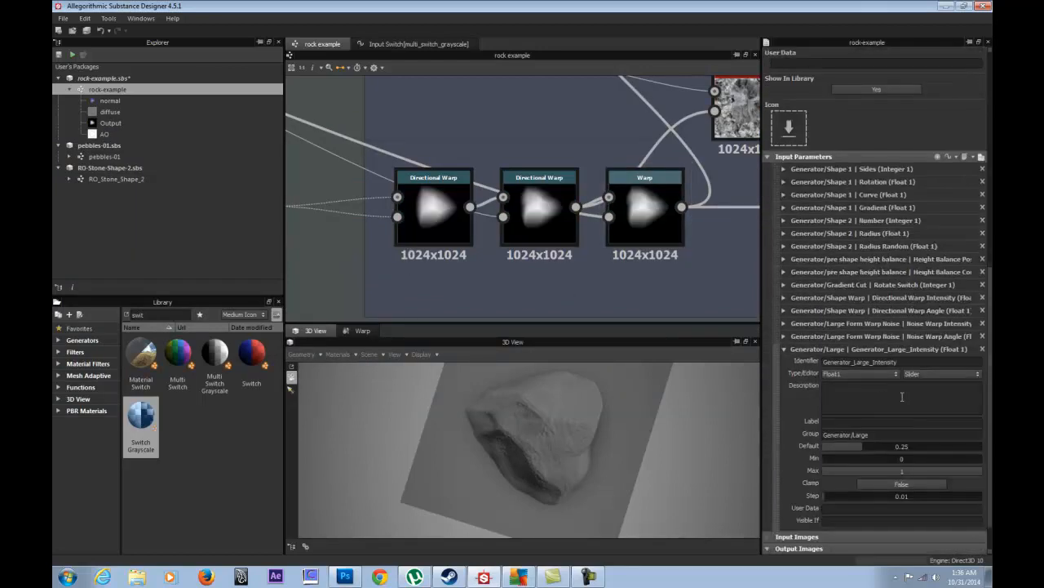
left_click(783, 336)
left_click_drag(923, 422, 775, 422)
key("ctrl+c")
left_click(785, 336)
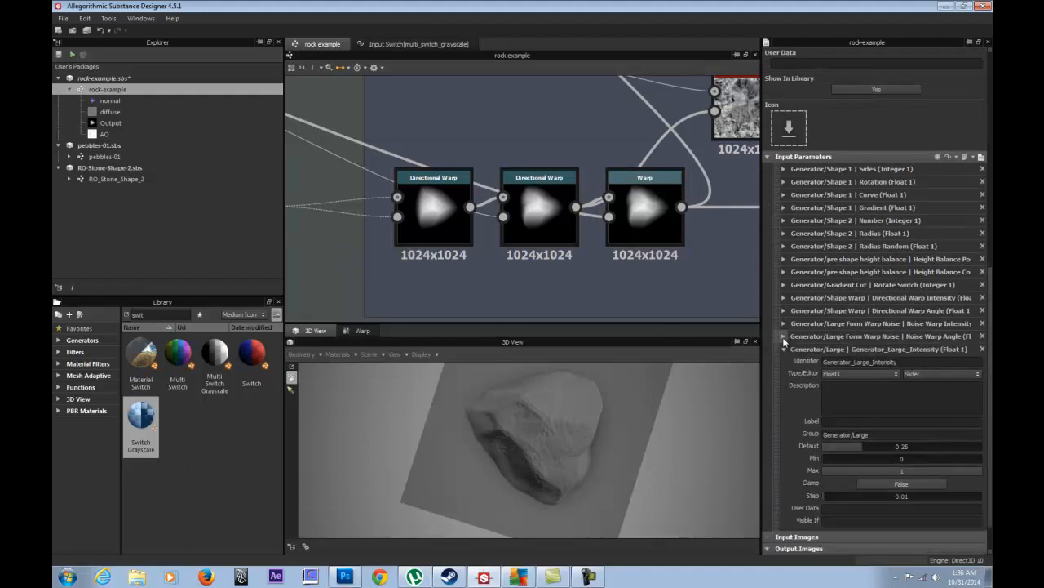
left_click(786, 347)
left_click(783, 477)
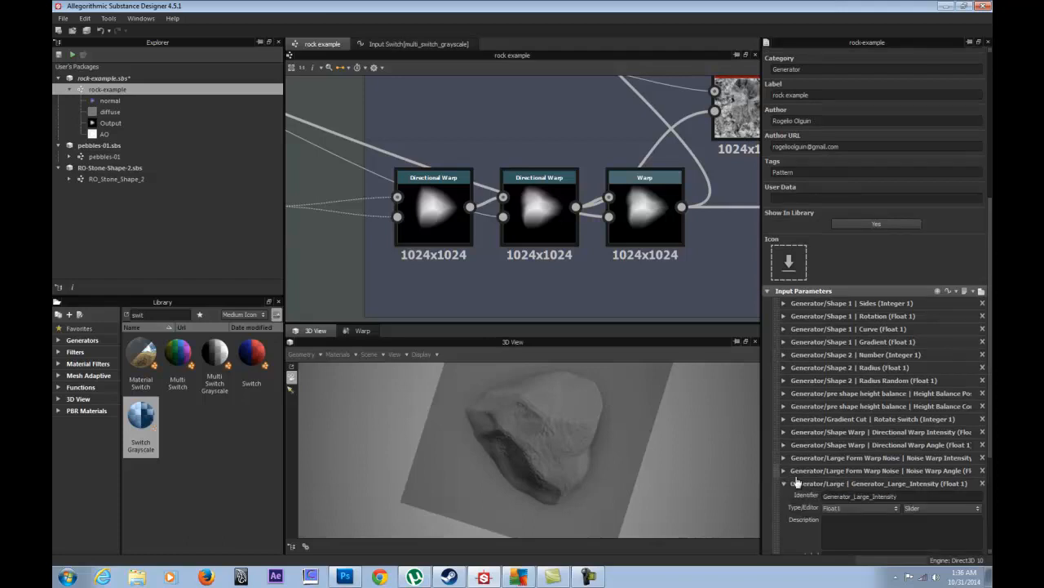
triple_click(881, 434)
key("ctrl+v")
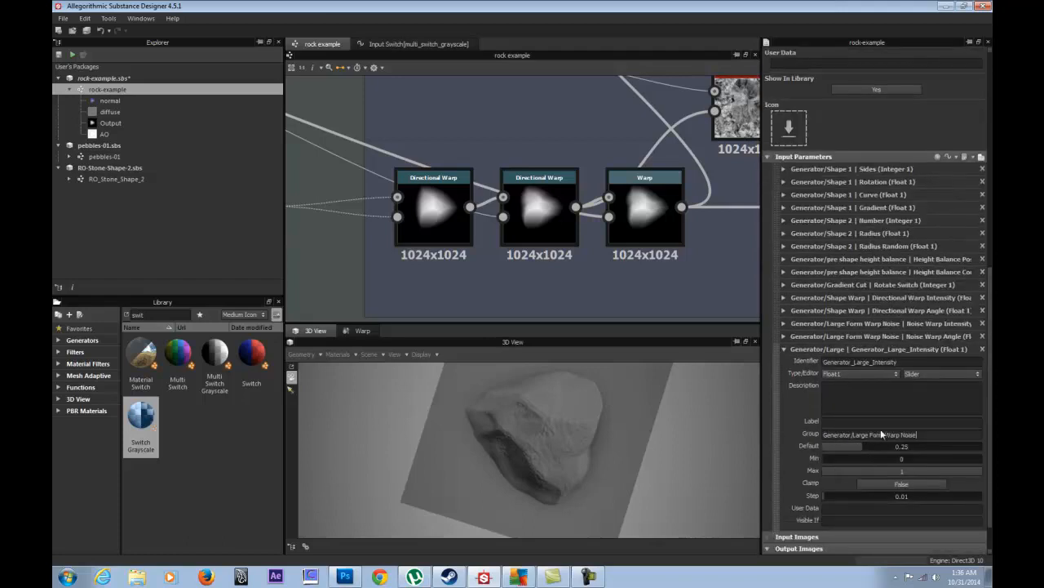
key("Return")
- Label it 'Secondary Noise Warp Intensity' and place it above Noise Warp Angle
left_click(783, 336)
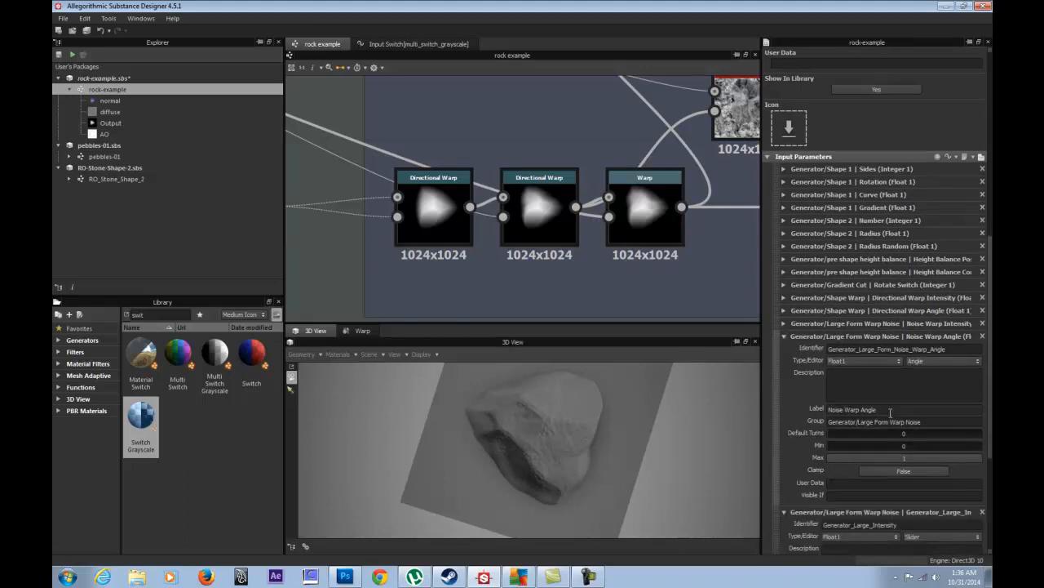
left_click(783, 323)
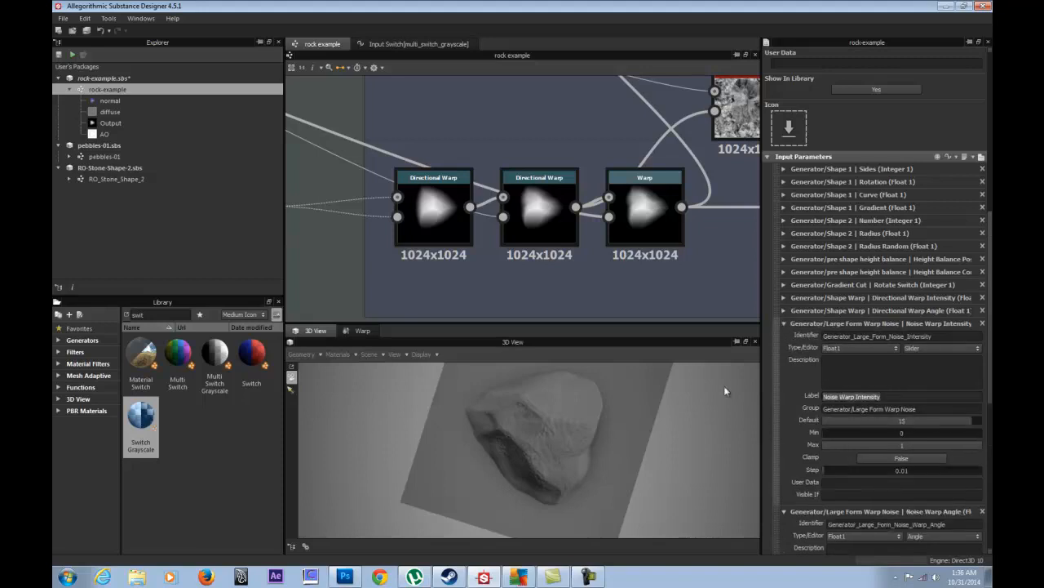
left_click(784, 324)
left_click(785, 337)
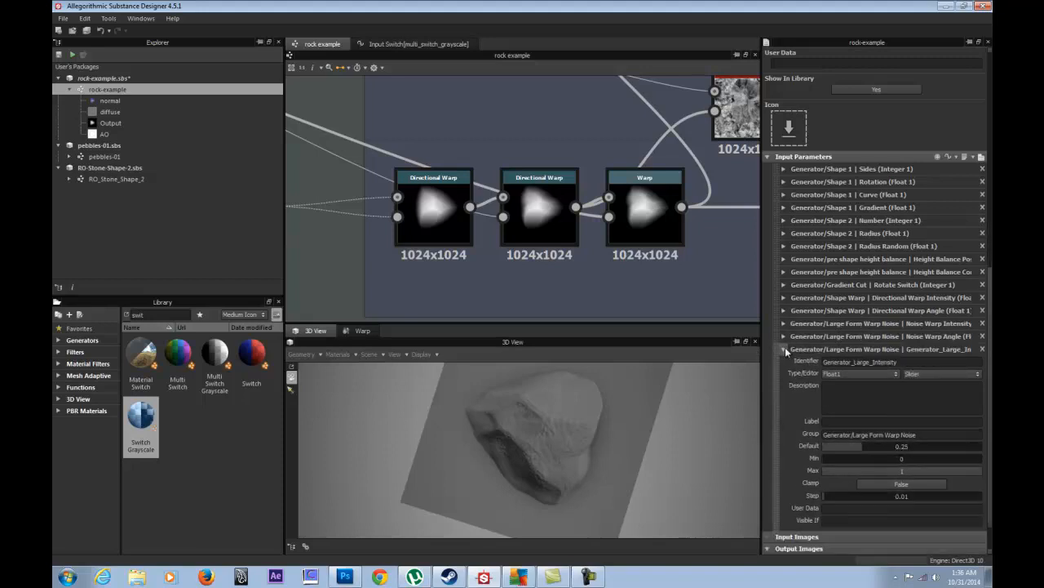
left_click(785, 348)
left_click(782, 482)
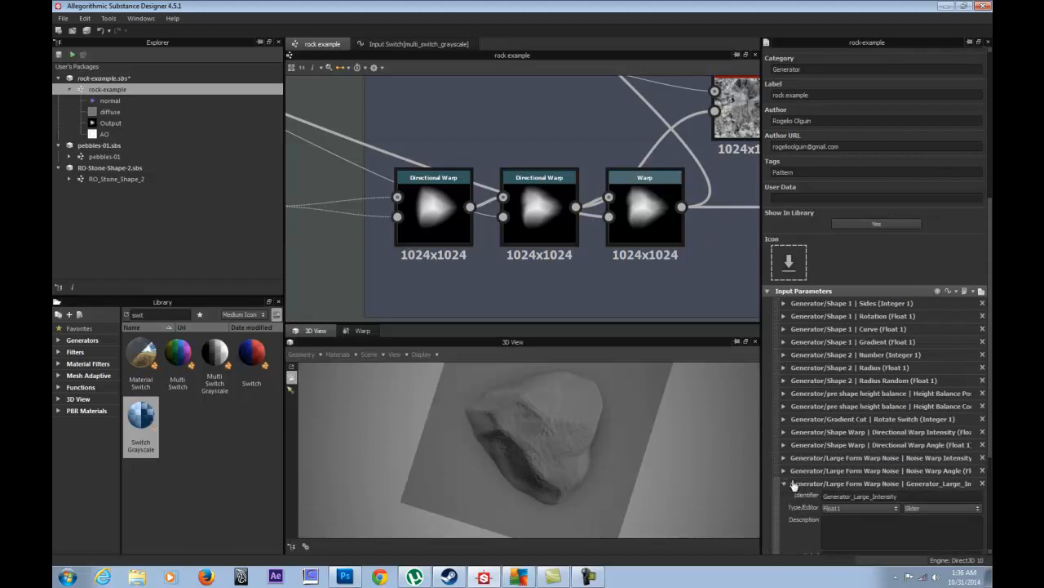
left_click(843, 422)
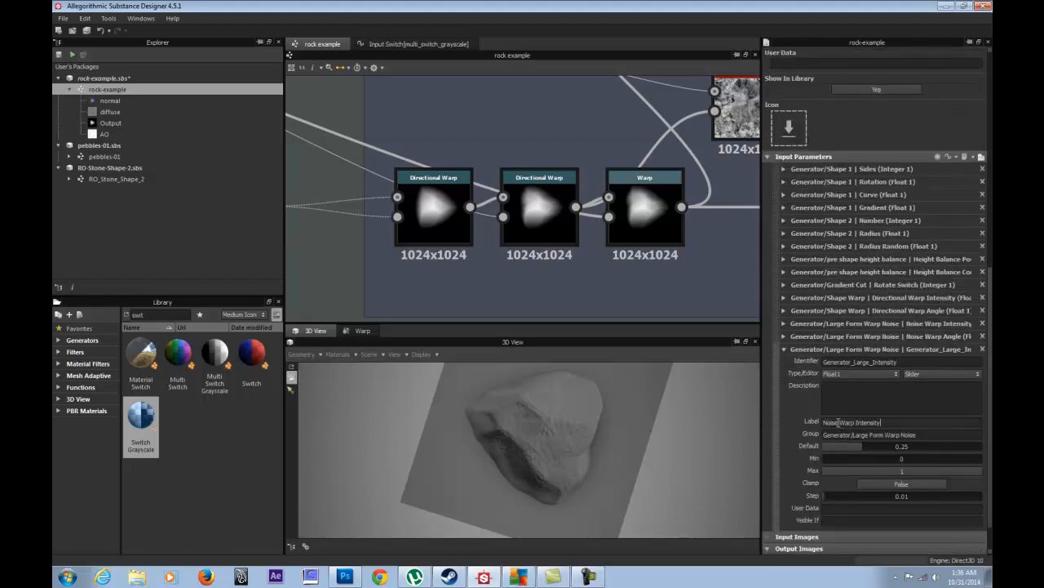
left_click_drag(838, 422, 802, 421)
left_click(824, 422)
type("Secondary")
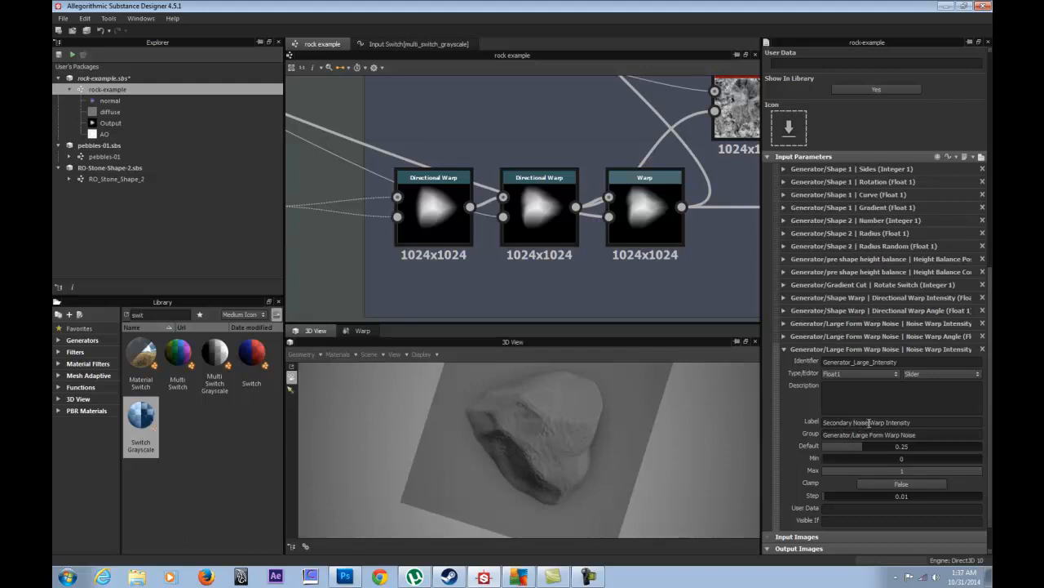
left_click(912, 423)
left_click(787, 349)
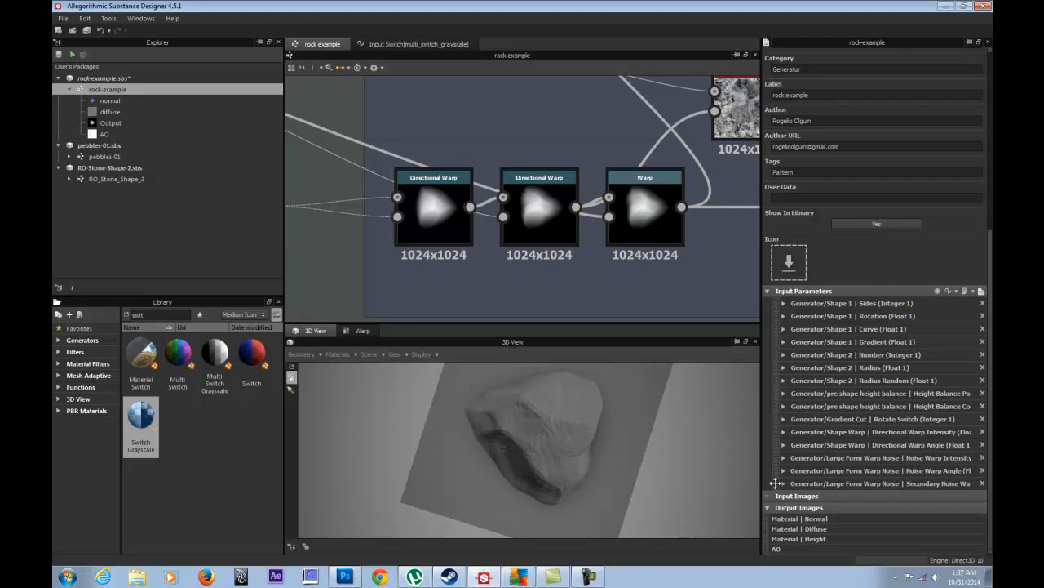
mouse_move(776, 483)
left_mouse_down()
mouse_move(780, 493)
mouse_move(778, 478)
left_mouse_up()
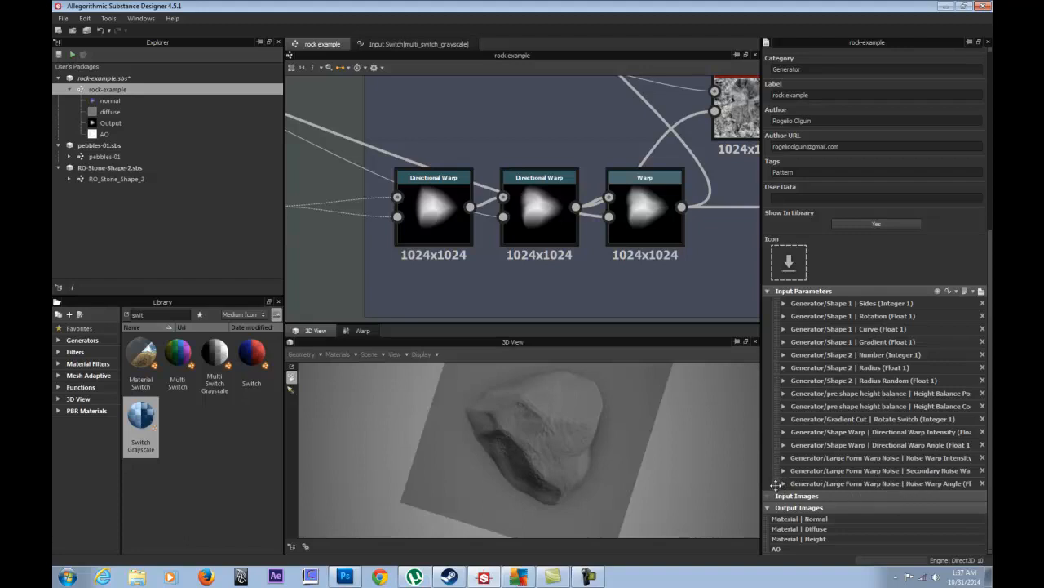
- Pan to the upper node row and load the Slope Blur Grayscale node's parameters and preview
double_click(671, 176)
middle_click_drag(672, 176, 443, 205)
scroll(453, 180, "down", 3)
middle_click_drag(505, 166, 495, 239)
double_click(488, 229)
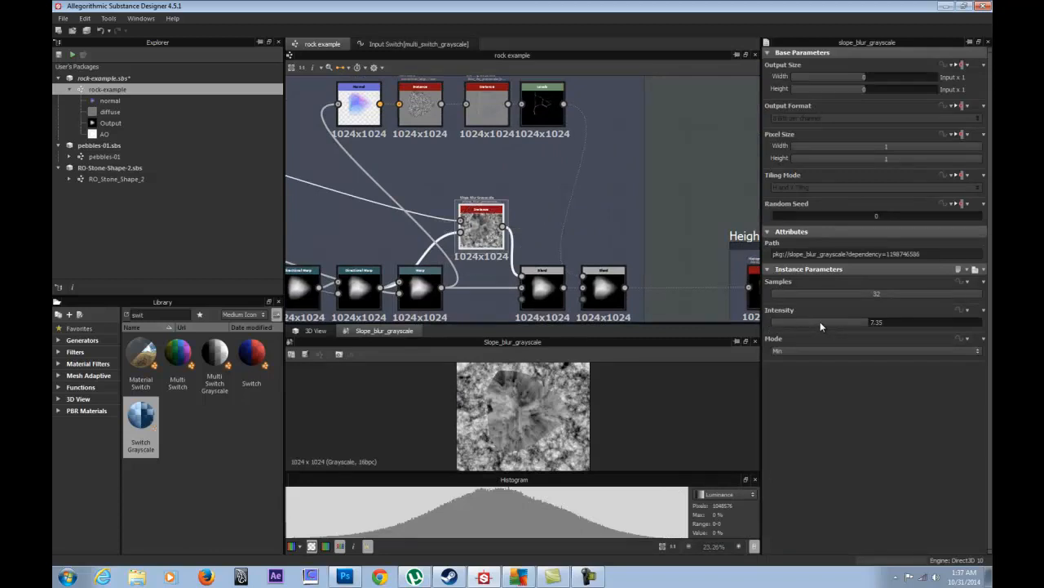
- Try Slope Blur intensities of about 13.8 and 0.6 while viewing the rock in 3D
left_click(314, 331)
scroll(505, 260, "up", 2)
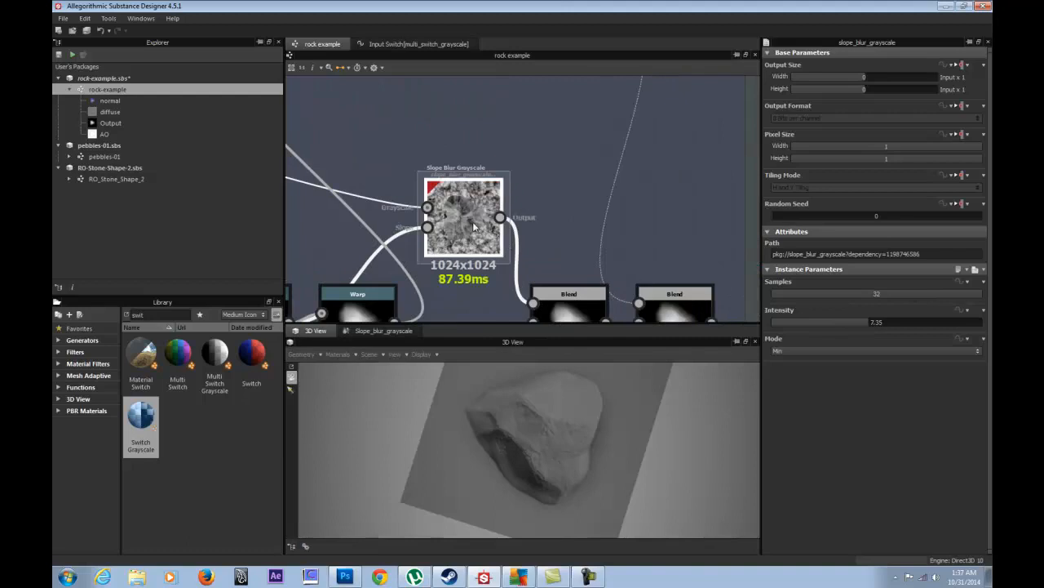
left_click_drag(872, 323, 950, 316)
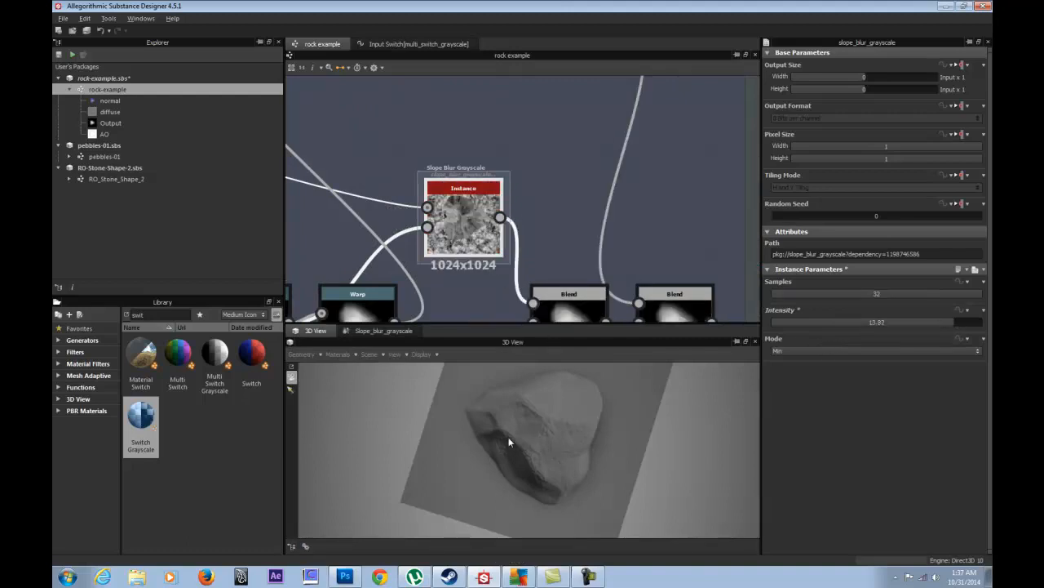
left_click_drag(509, 437, 411, 400)
scroll(494, 436, "up", 3)
left_click_drag(831, 322, 991, 326)
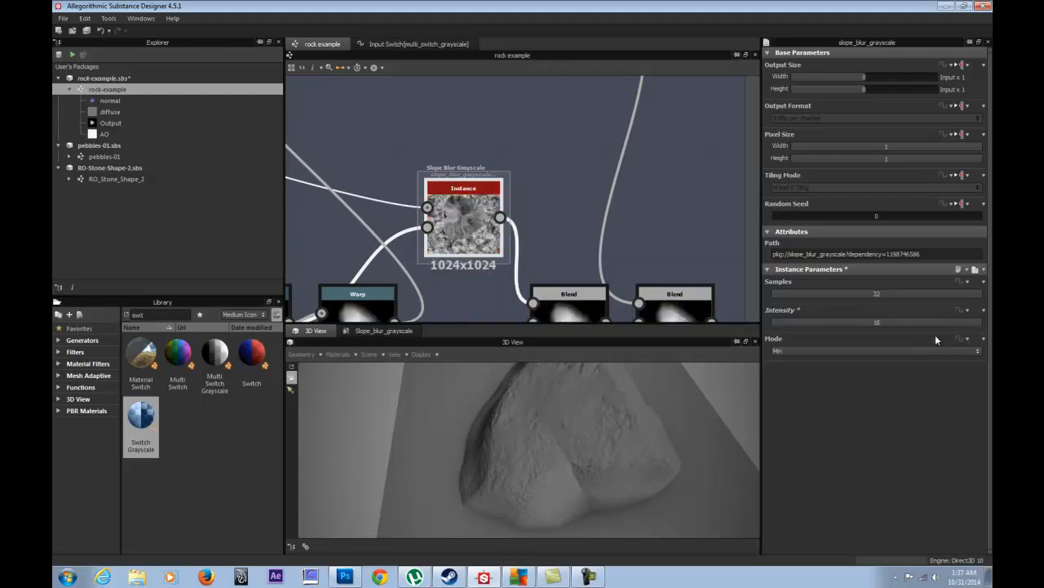
- Cycle the Slope Blur mode through Blur, Min and Max to compare the rock surface
left_click(820, 348)
left_click(804, 361)
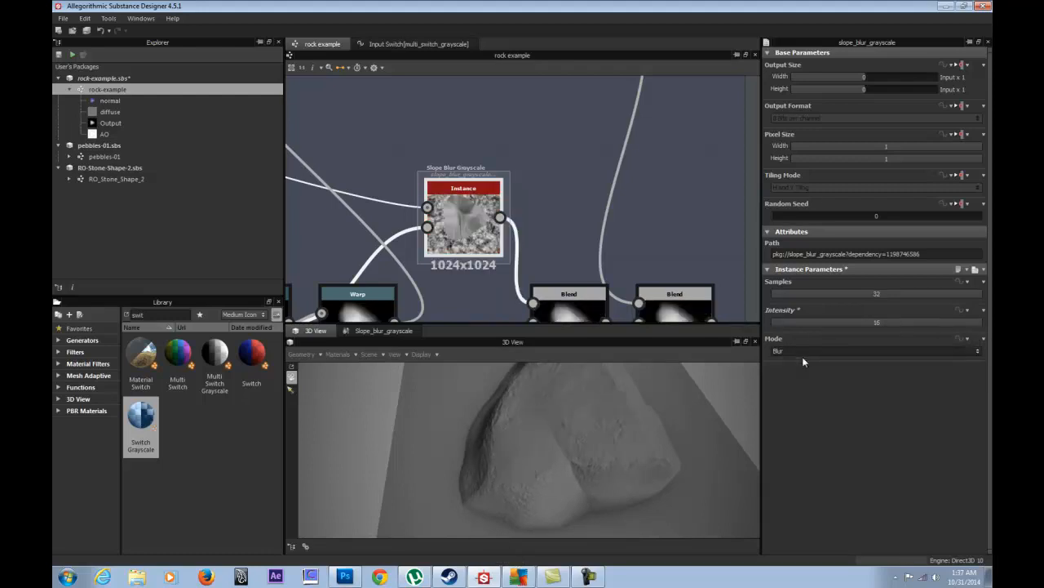
left_click(805, 350)
left_click(800, 365)
left_click(804, 355)
left_click(797, 375)
left_click_drag(578, 424, 631, 439)
left_click(805, 353)
left_click(799, 358)
left_click(807, 353)
- Settle the Slope Blur on intensity 4.1 with Max mode
left_click(829, 323)
left_click_drag(802, 321, 788, 322)
left_click(794, 349)
left_click(791, 367)
left_click_drag(793, 324, 826, 324)
left_click(814, 349)
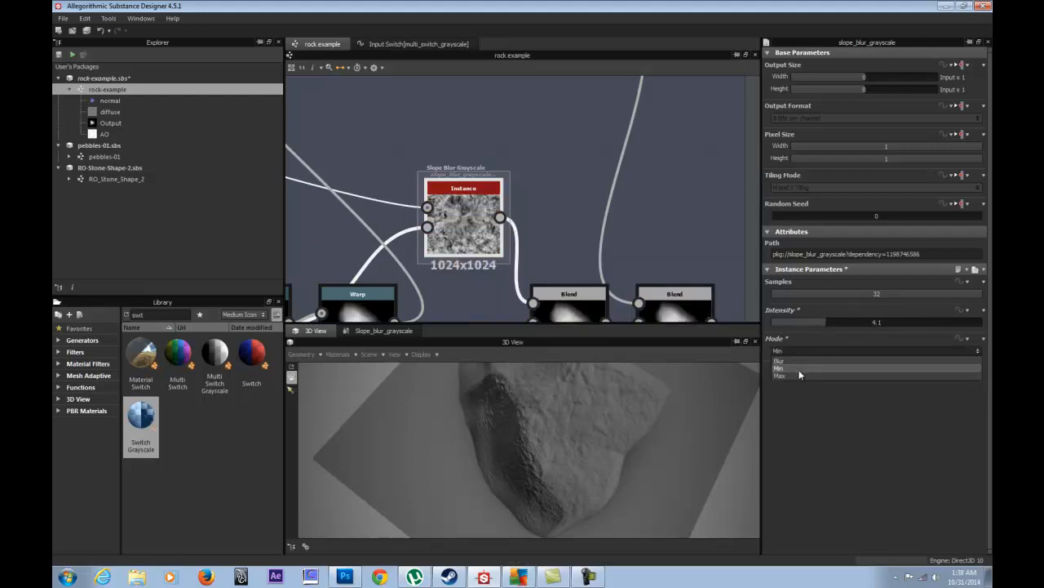
left_click(798, 371)
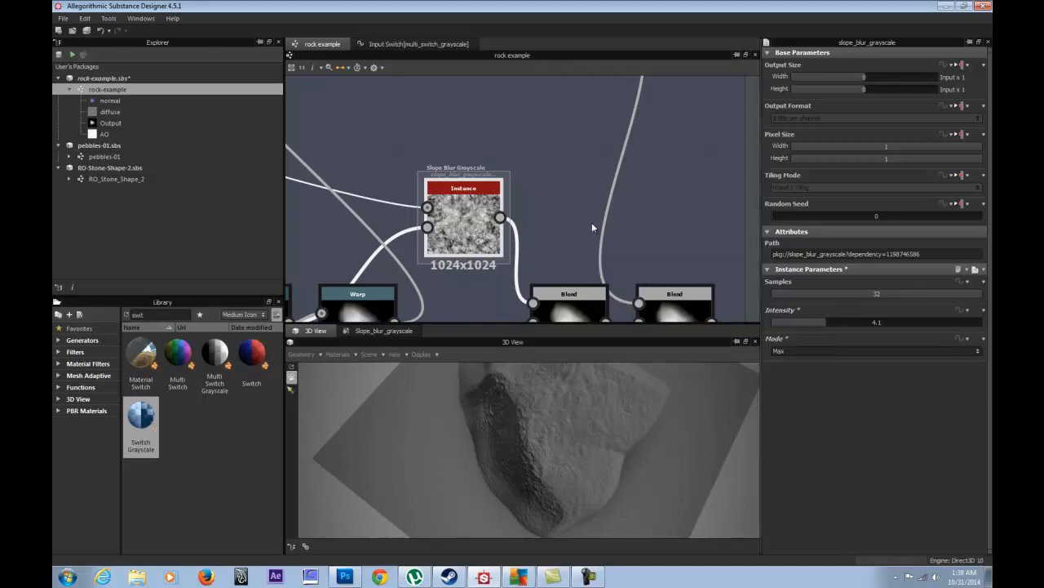
- Expose the Slope Blur's Intensity and Mode, but not Samples, with group prefix Generator/Slope Erode
right_click(457, 217)
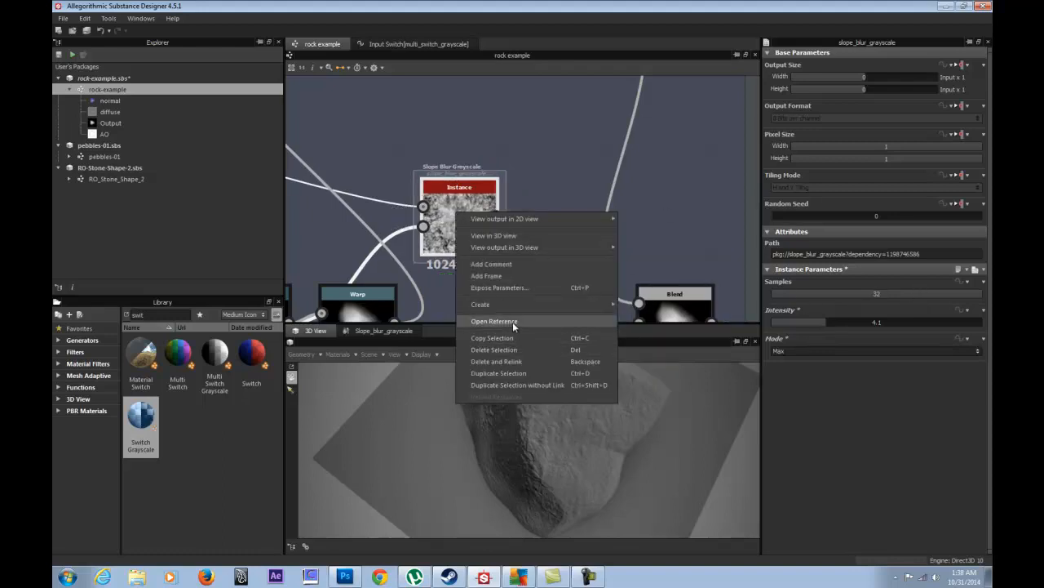
left_click(497, 288)
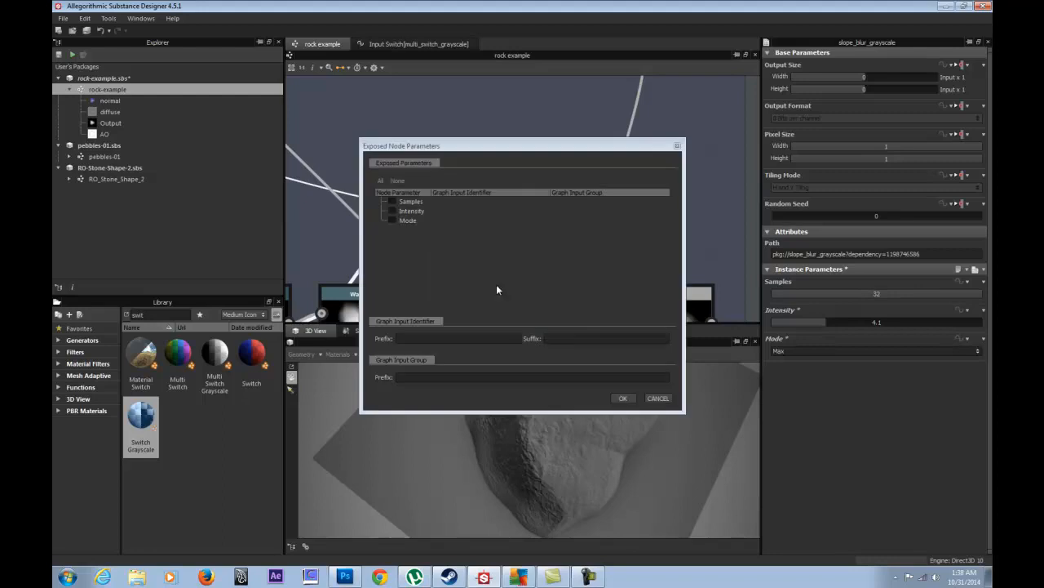
left_click(392, 202)
left_click(392, 214)
left_click(391, 222)
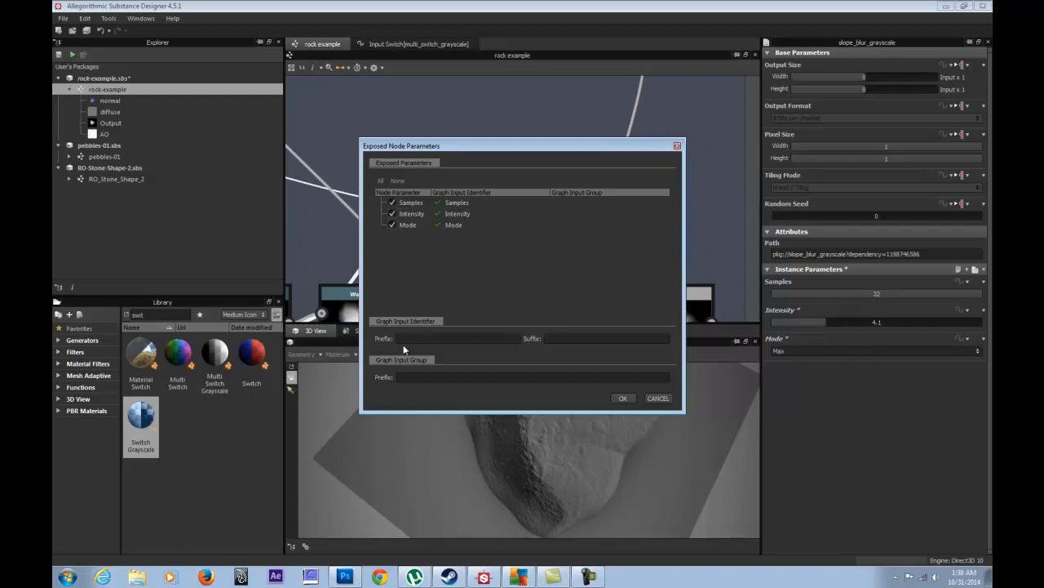
left_click_drag(459, 153, 650, 144)
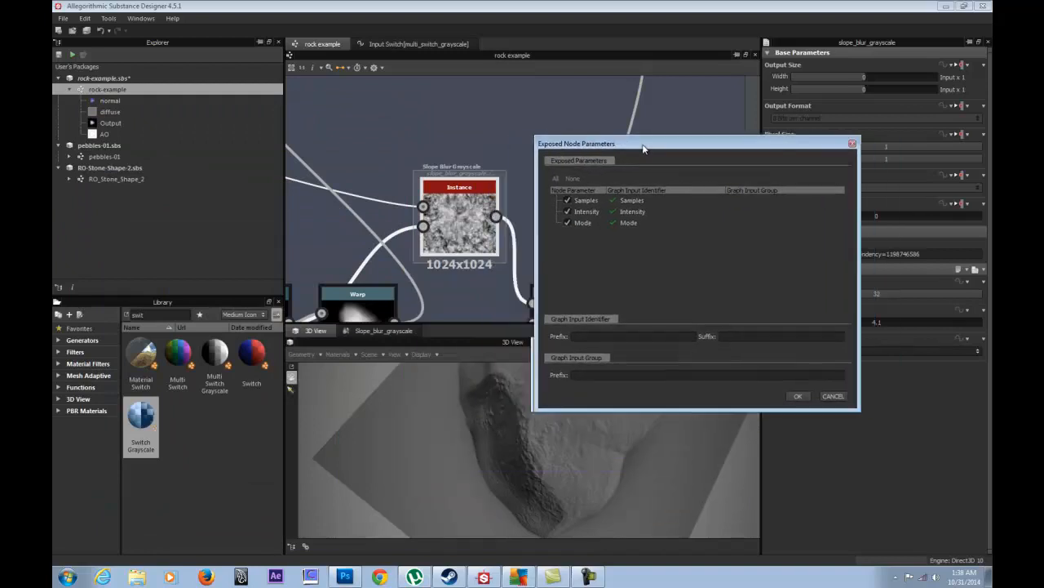
left_click(617, 375)
type("Gen")
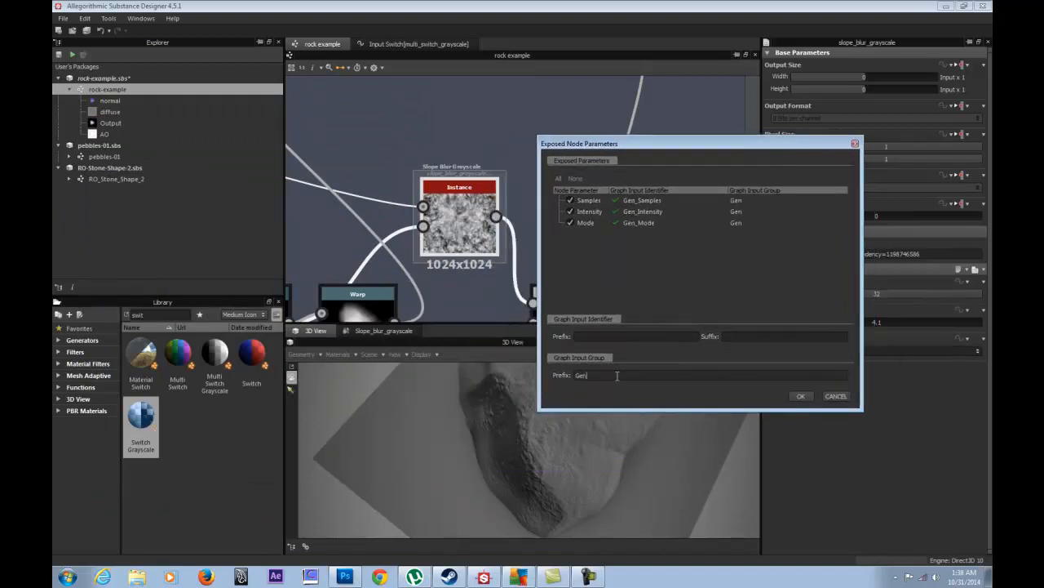
type("erator/")
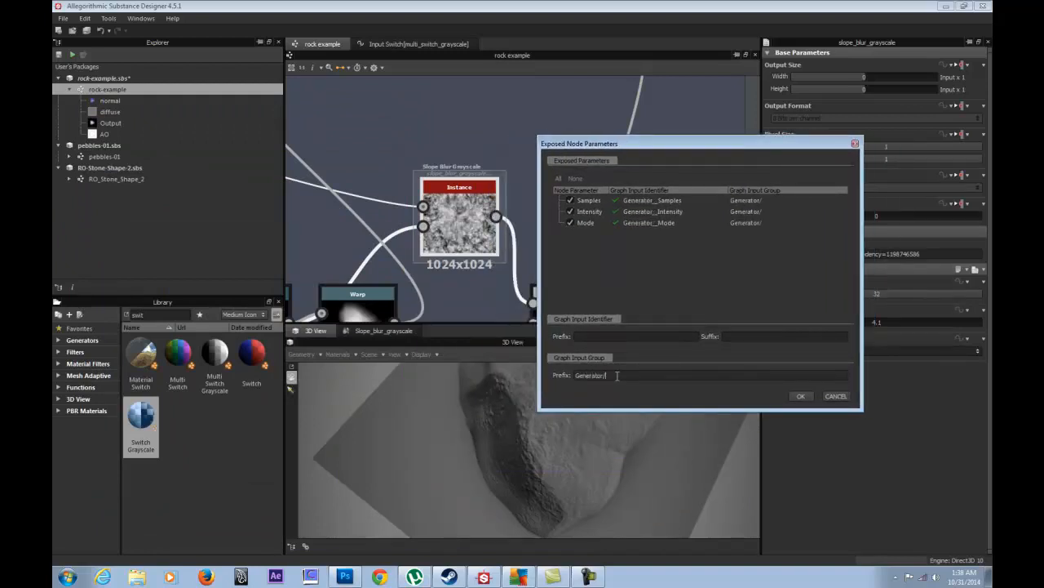
type("Slope")
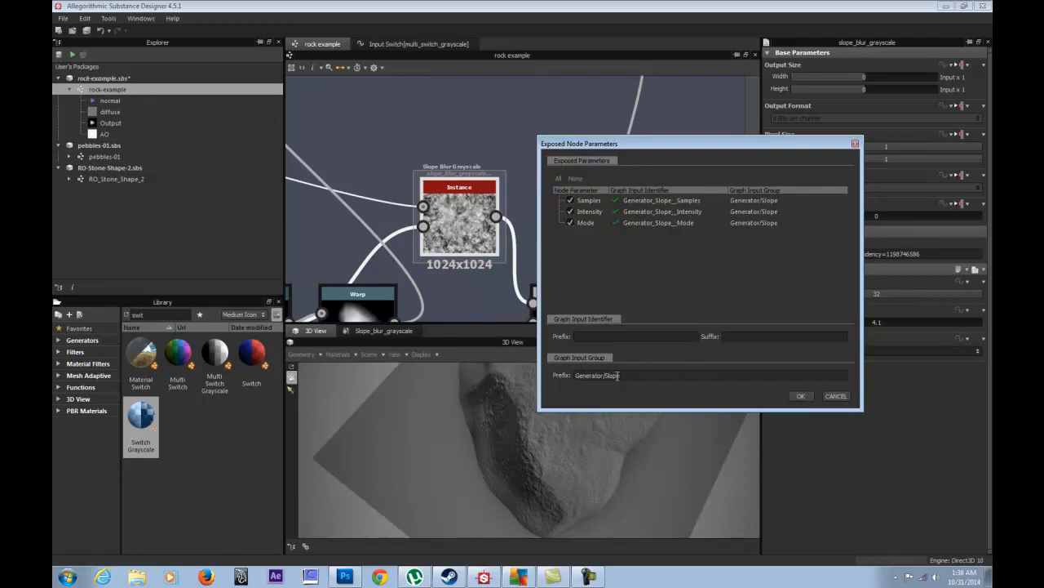
type(" Erode")
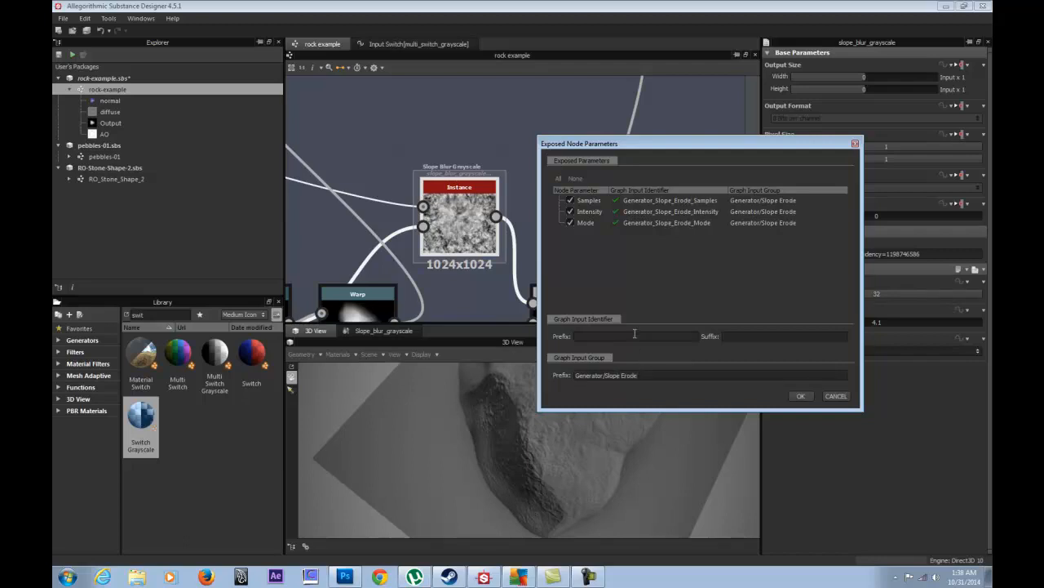
left_click_drag(722, 144, 579, 216)
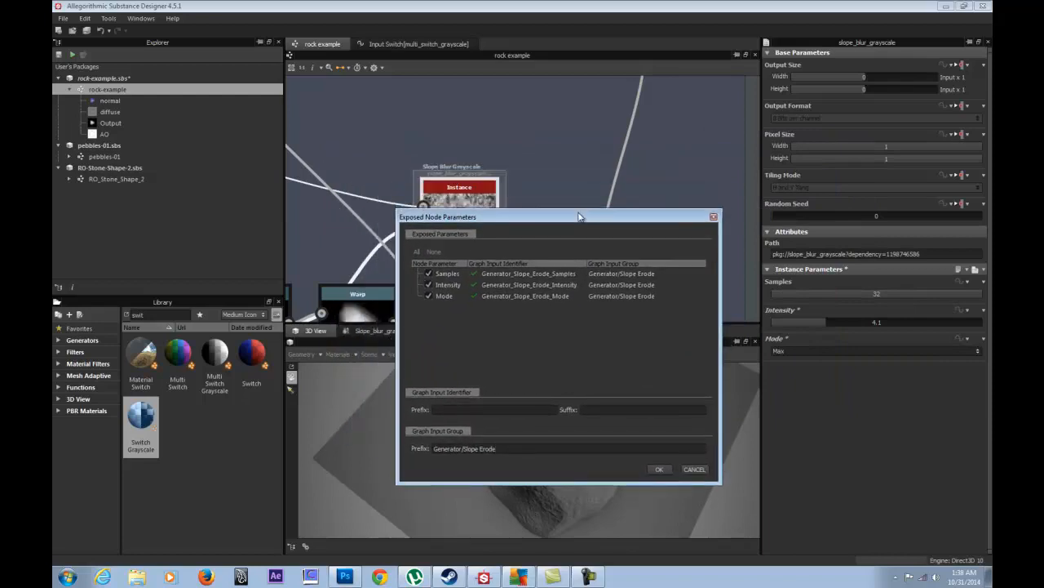
left_click(429, 274)
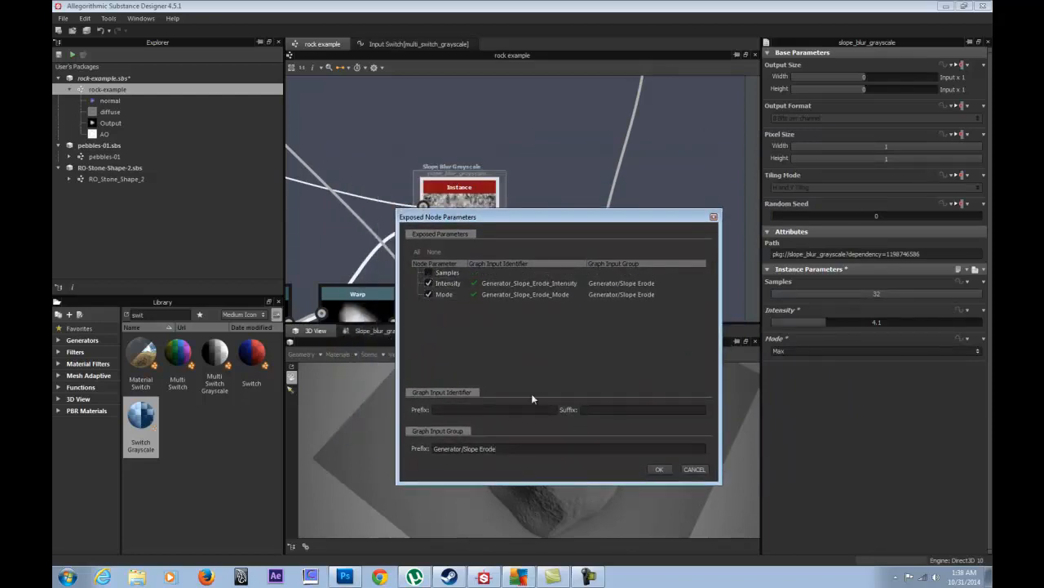
left_click(661, 468)
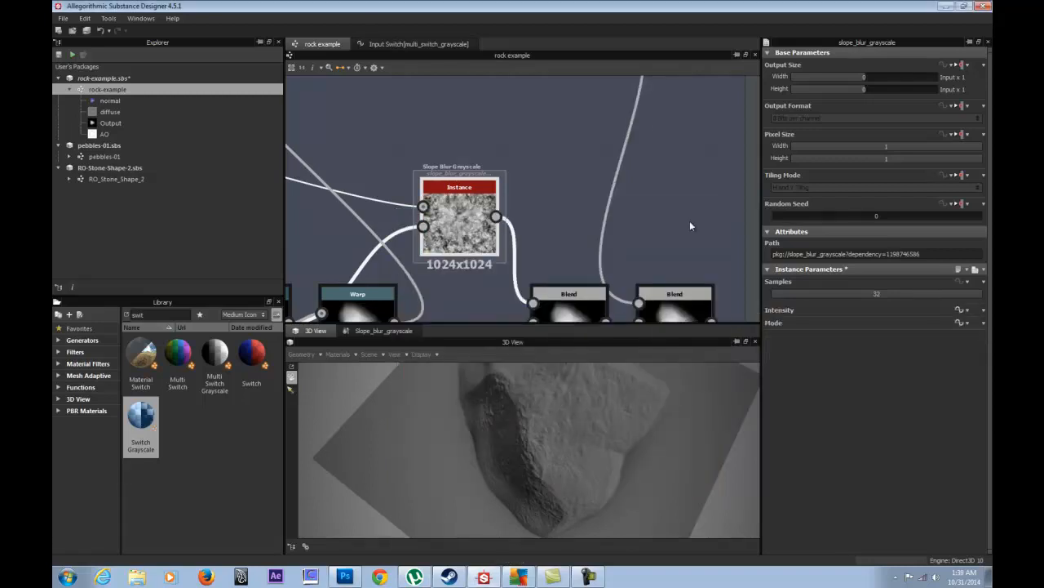
- Label the Slope Erode intensity graph input 'Intensity'
left_click(748, 196)
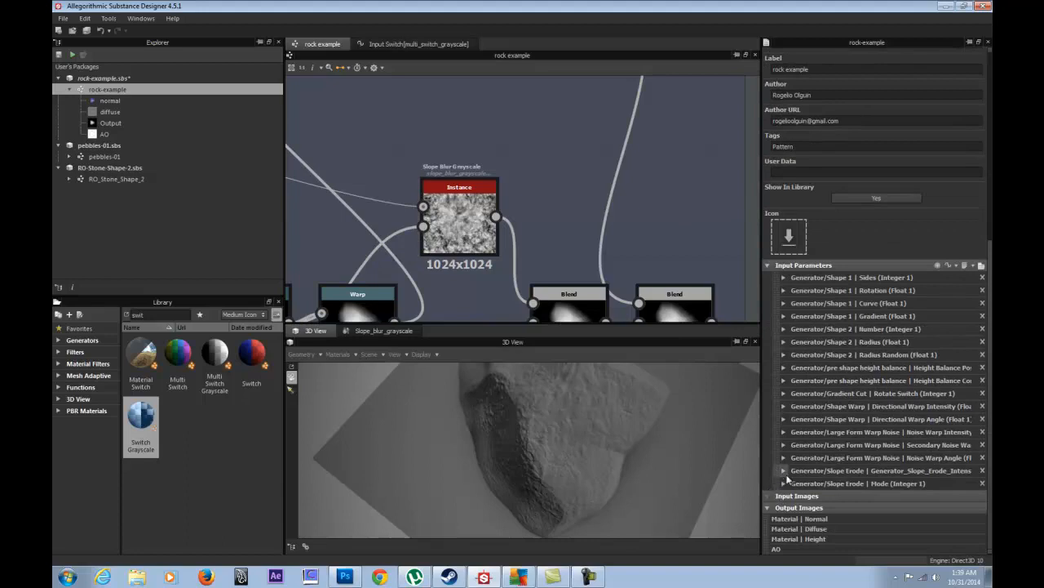
left_click(784, 471)
scroll(790, 482, "down", 3)
left_click_drag(916, 349, 890, 350)
key("ctrl+c")
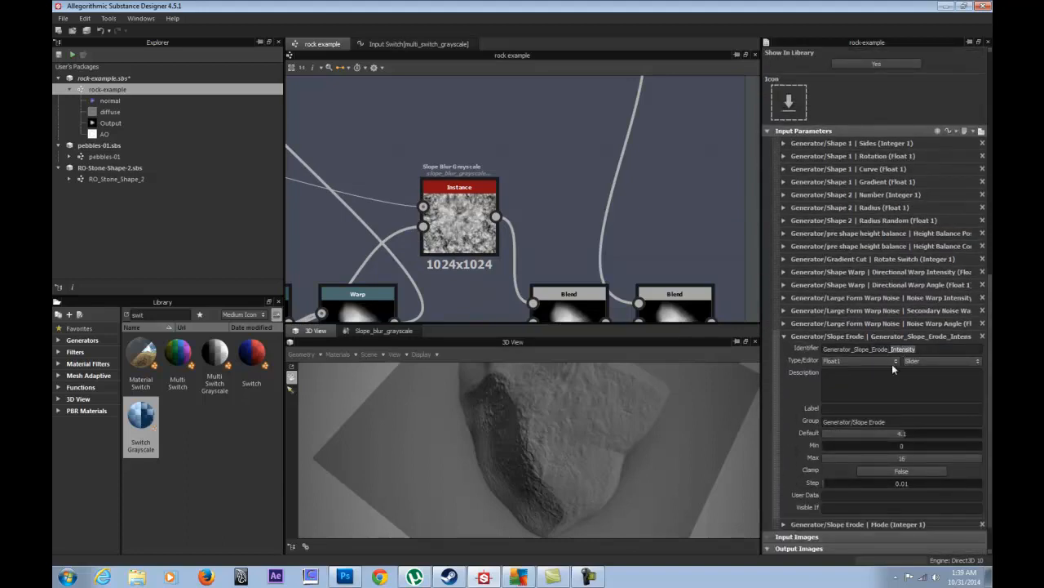
left_click(849, 407)
key("ctrl+v")
left_click(785, 336)
- Label the Slope Erode mode graph input 'Mode'
left_click(784, 483)
scroll(786, 457, "down", 4)
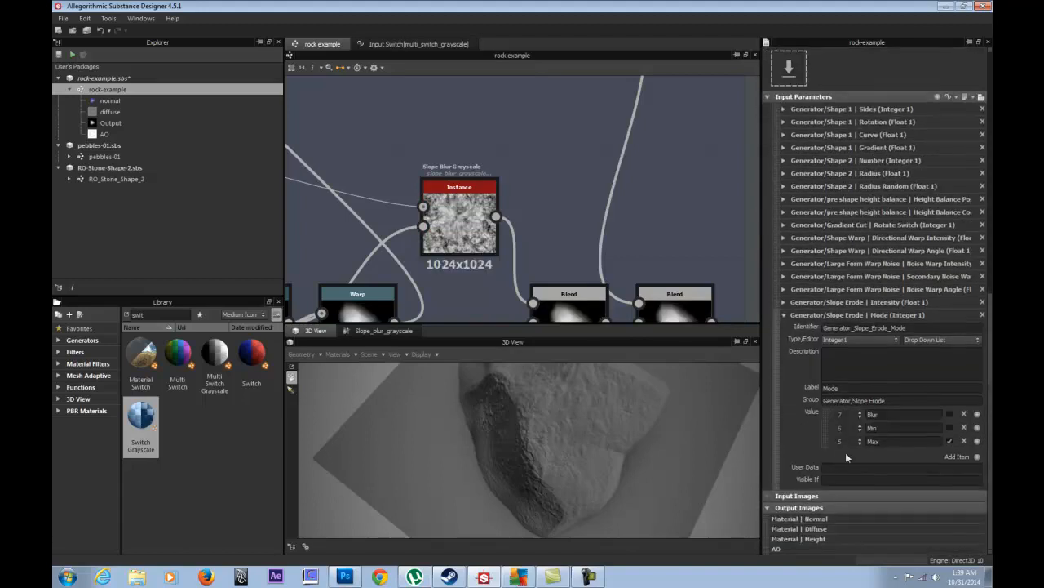
left_click_drag(910, 327, 892, 328)
left_click(852, 388)
left_click(783, 315)
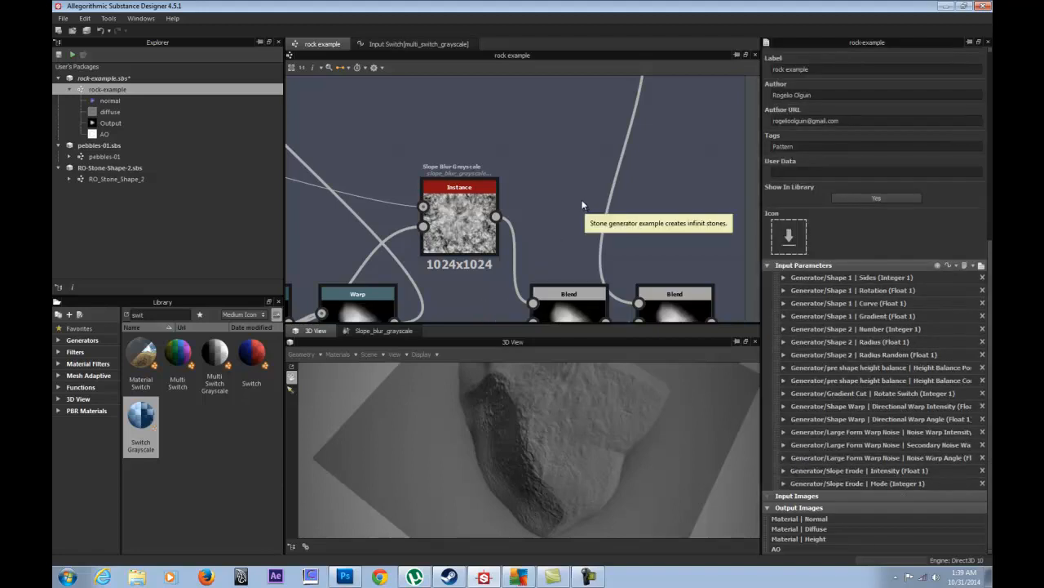
scroll(579, 192, "down", 3)
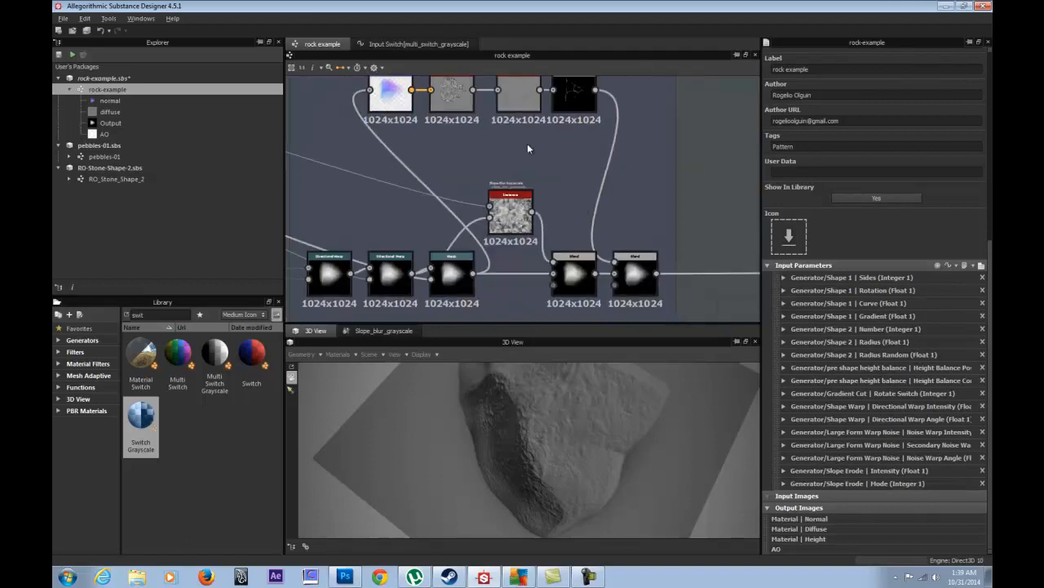
- Raise the Multiply Blend node's opacity from 0.05 to 0.07, checking the rock in 3D
middle_click_drag(527, 143, 564, 162)
double_click(609, 290)
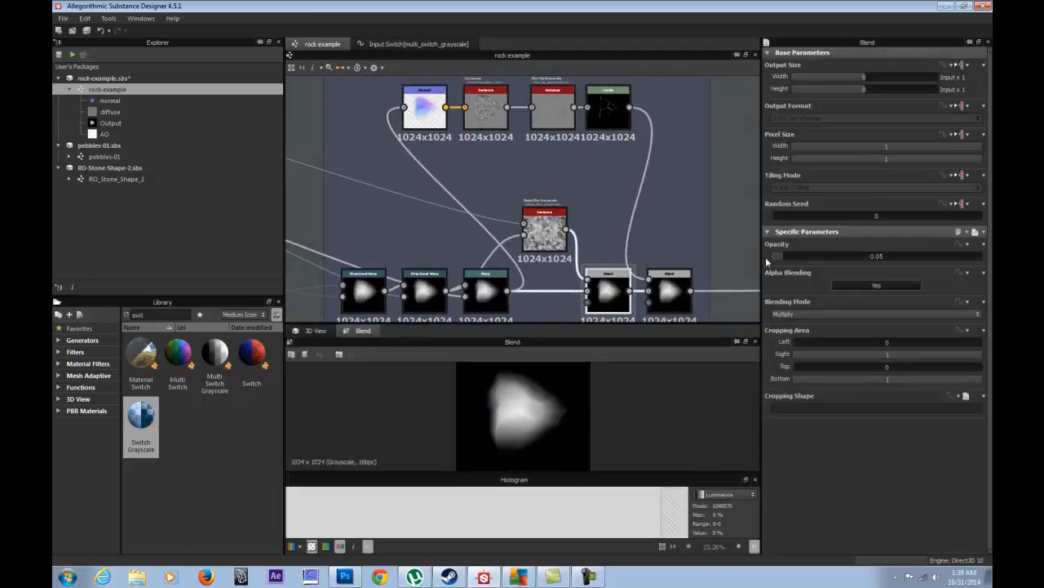
left_click(315, 331)
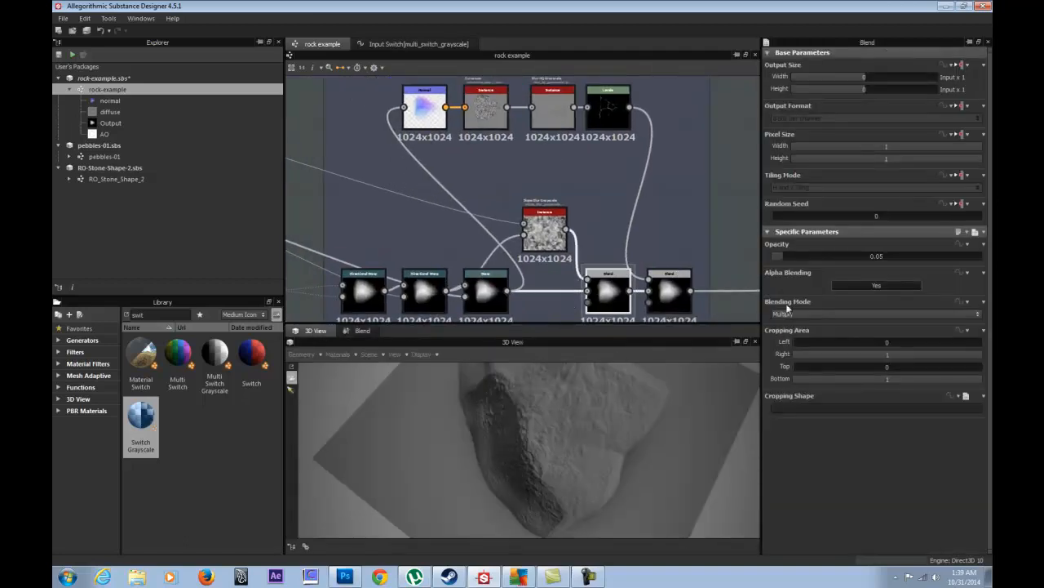
mouse_move(790, 256)
left_mouse_down()
mouse_move(899, 253)
mouse_move(762, 256)
mouse_move(789, 272)
left_mouse_up()
- Expose the Blend node's Opacity with group prefix Generator/Slope Erode
right_click(610, 292)
left_click(644, 355)
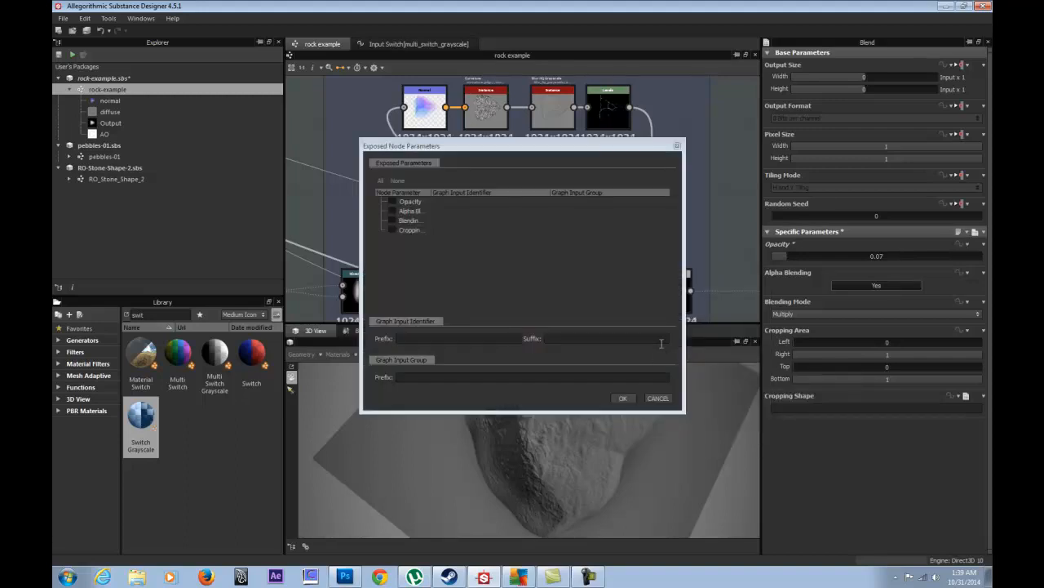
left_click(392, 203)
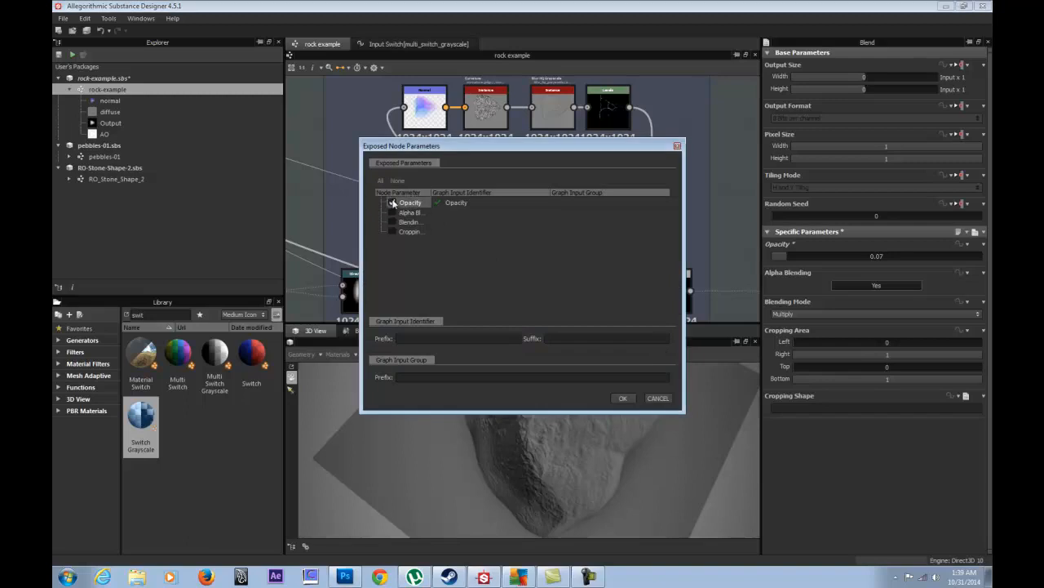
left_click(437, 378)
type("Generator")
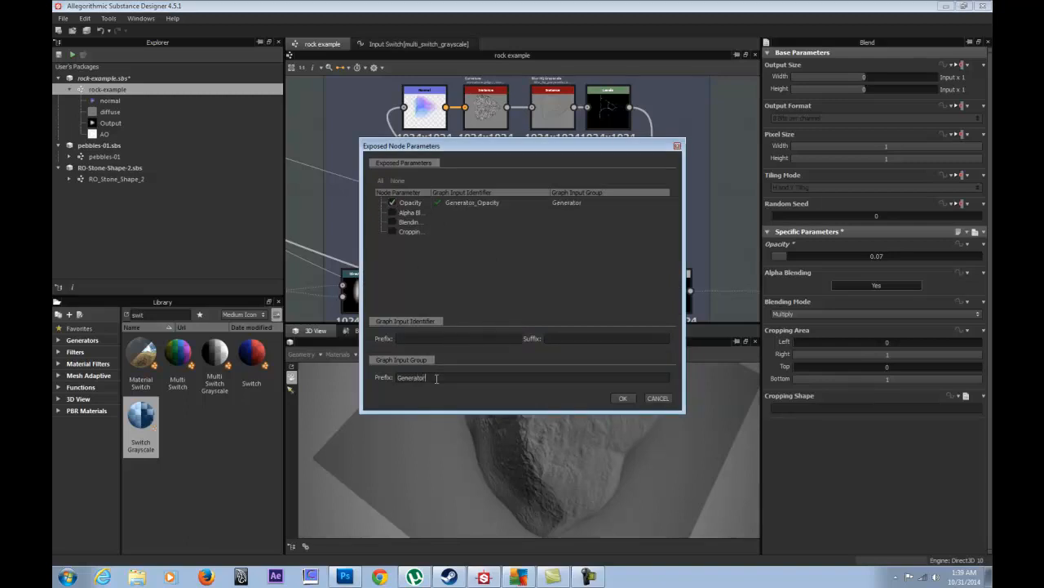
type("/")
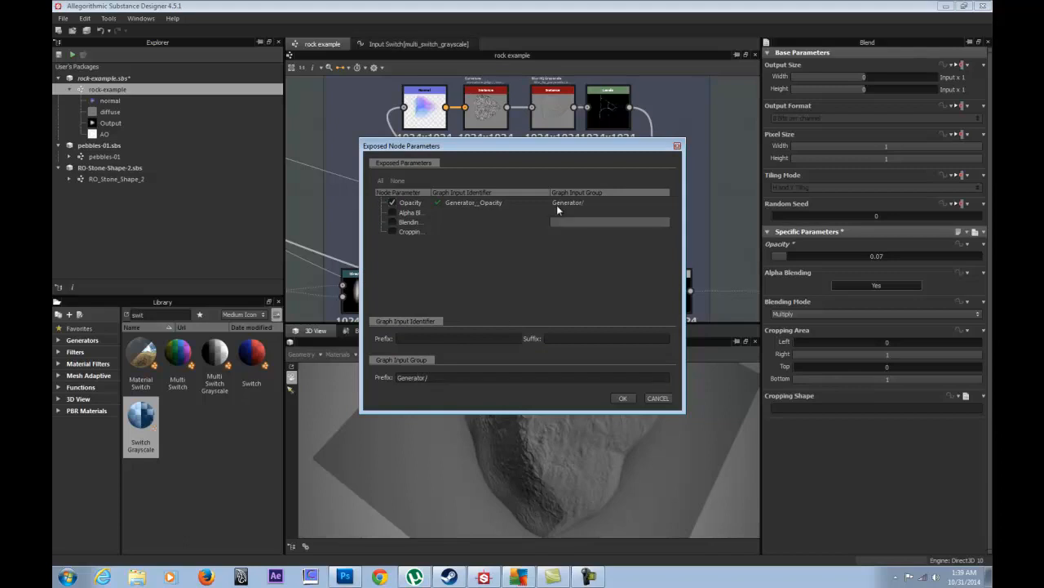
left_click_drag(562, 141, 289, 94)
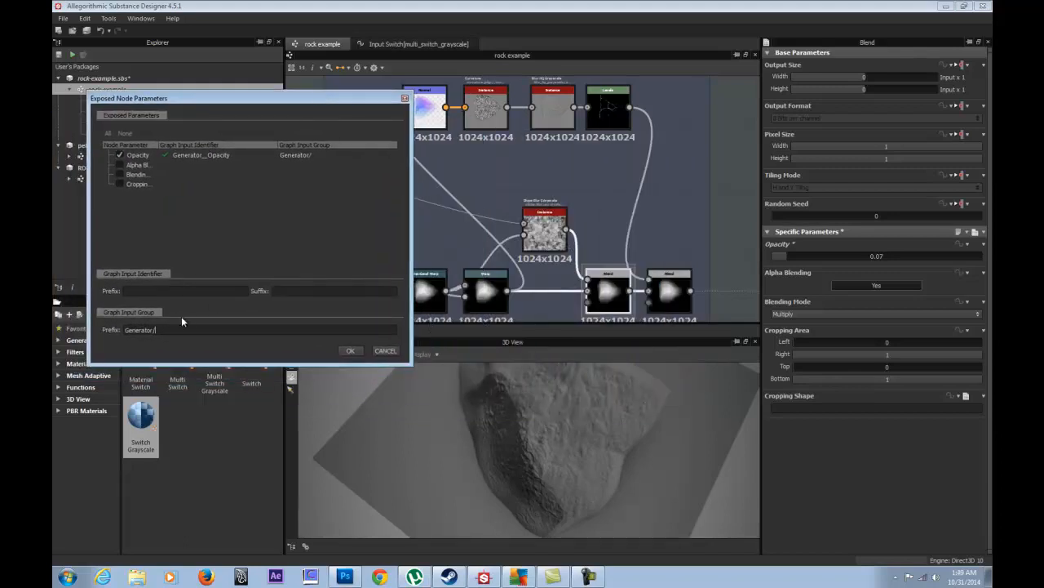
type("Slope Erode")
left_click(351, 351)
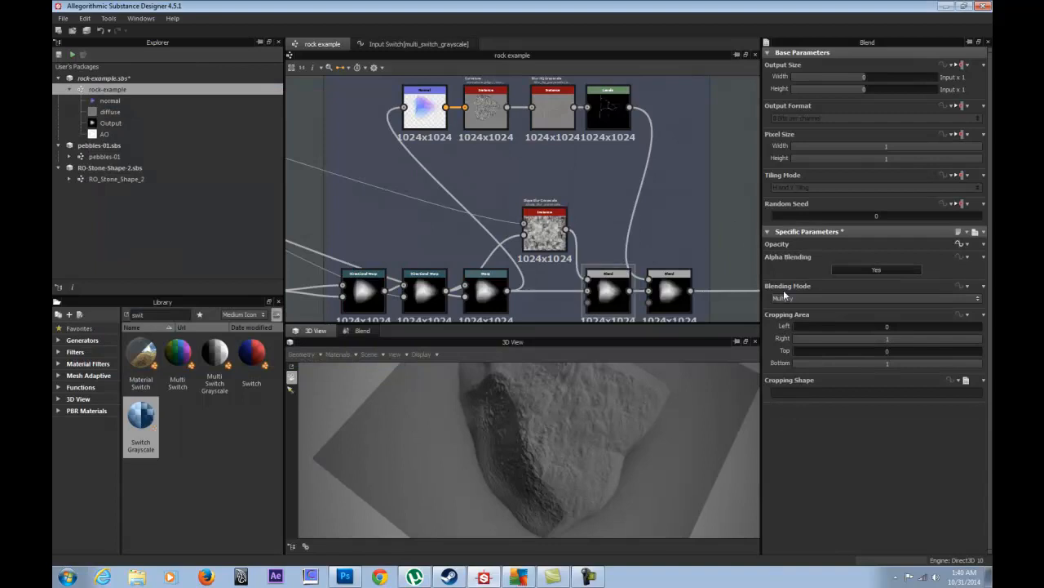
- Give the Generator_Slope_Erode_Opacity input the label 'Form Intensity'
left_click(729, 298)
scroll(841, 480, "down", 5)
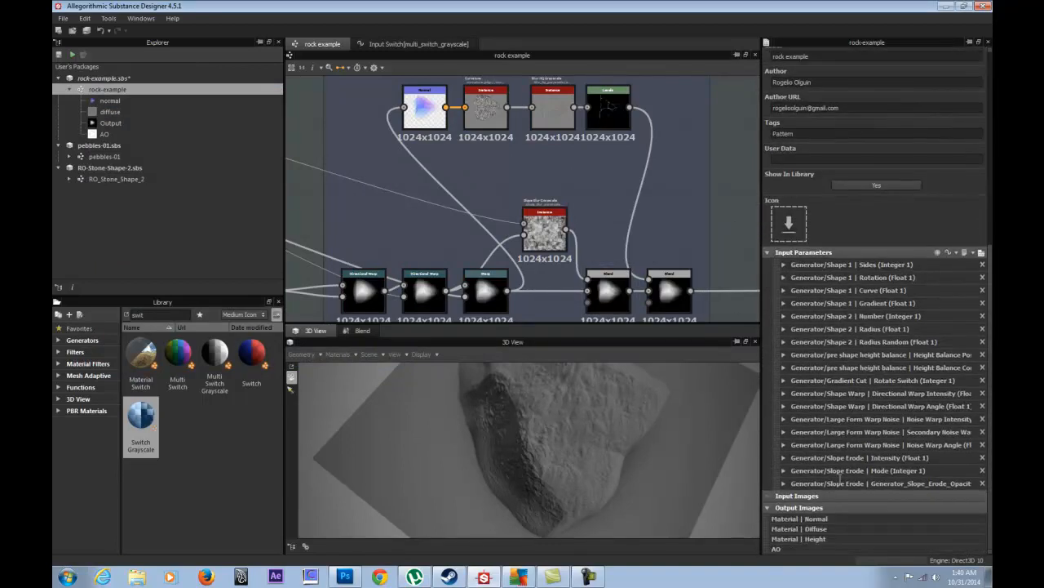
left_click(784, 484)
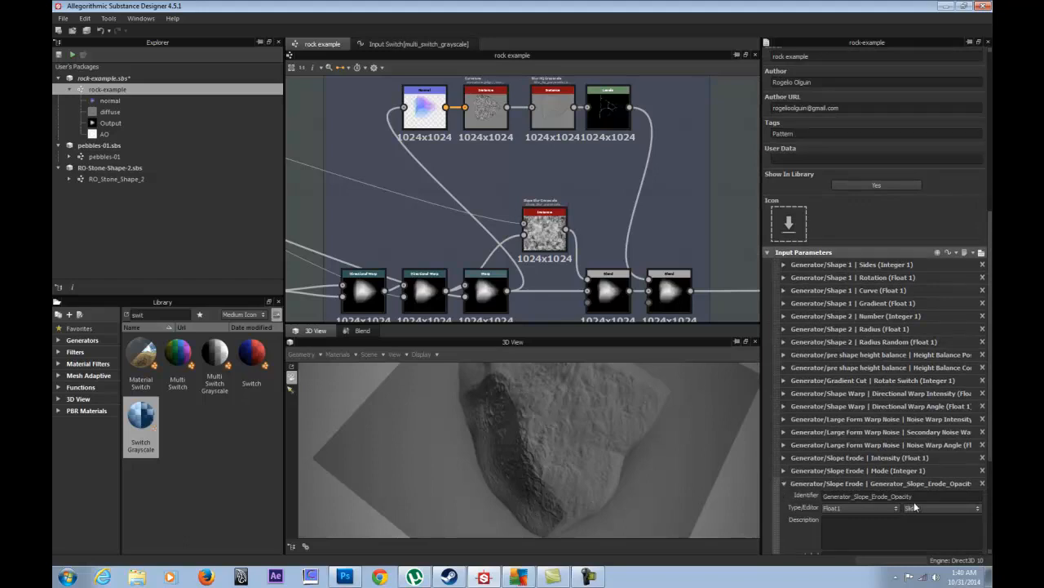
scroll(913, 490, "down", 1)
left_click_drag(921, 429, 894, 438)
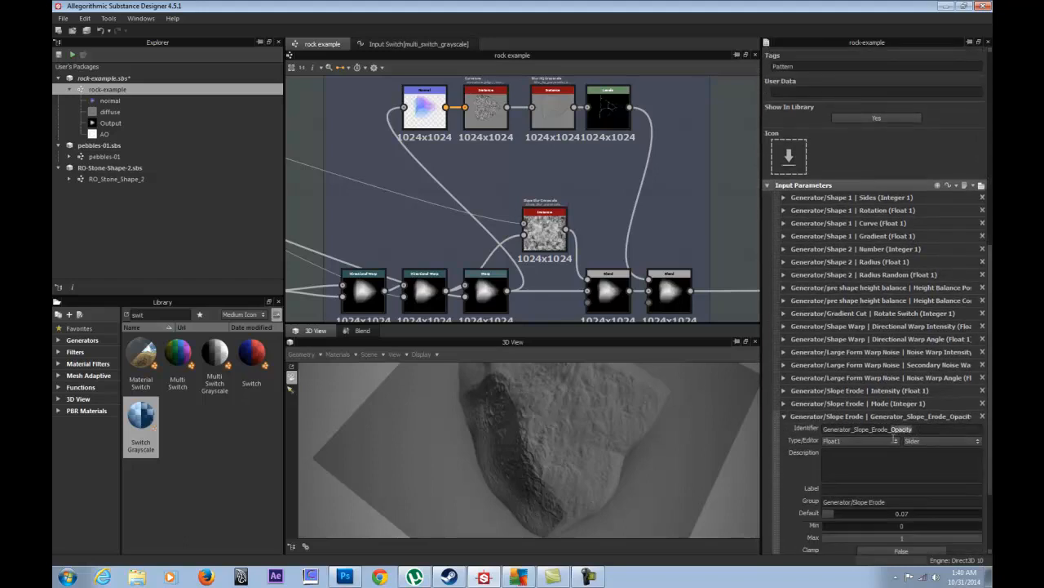
left_click(850, 489)
key("ctrl+v")
key("BackSpace")
type("Intensity")
type("Form")
left_click(780, 416)
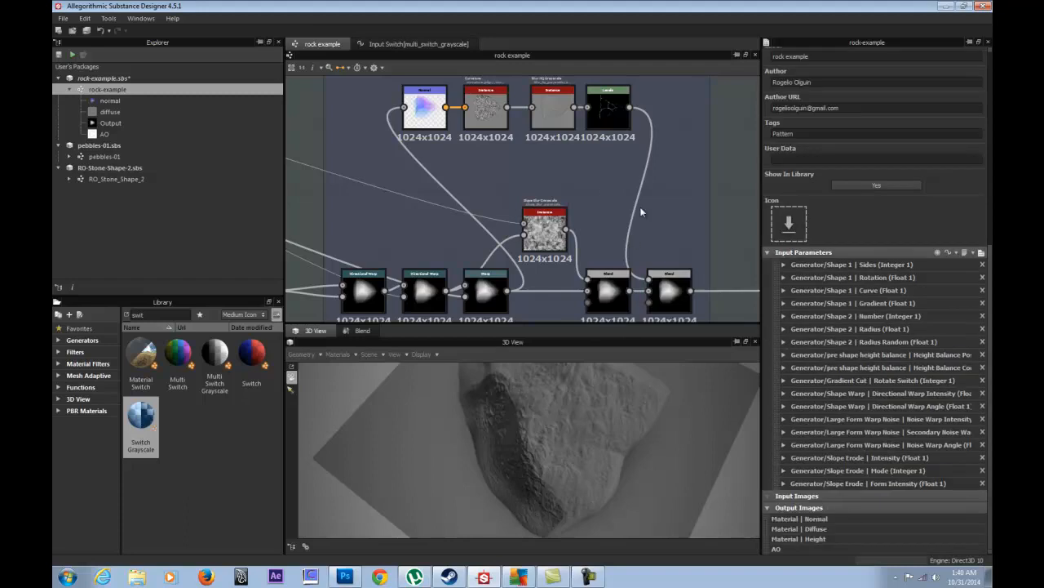
- Preview the Curvature and Blur HQ Grayscale outputs, returning to the 3D rock view
double_click(484, 99)
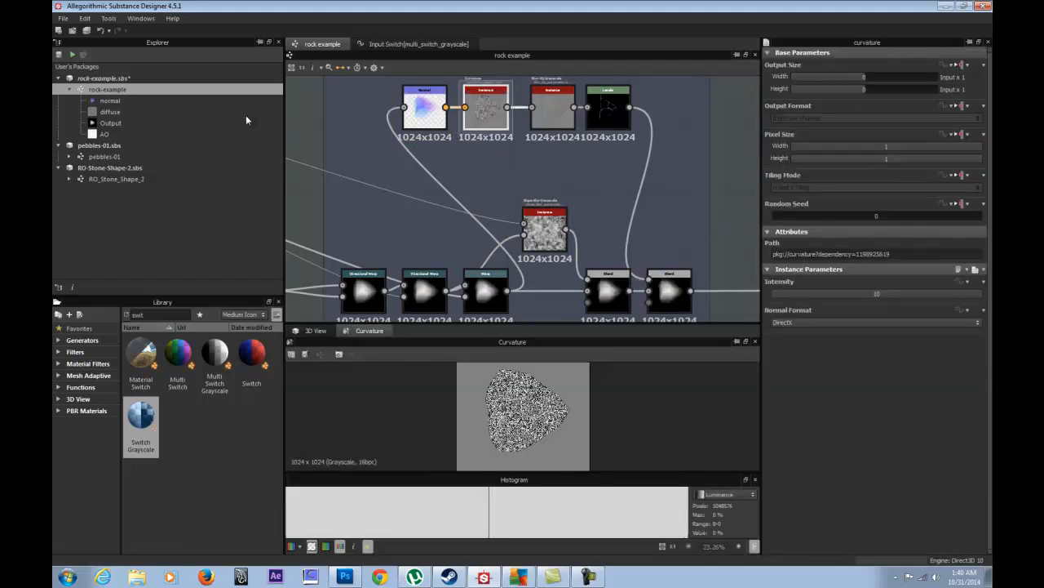
left_click(317, 331)
double_click(558, 107)
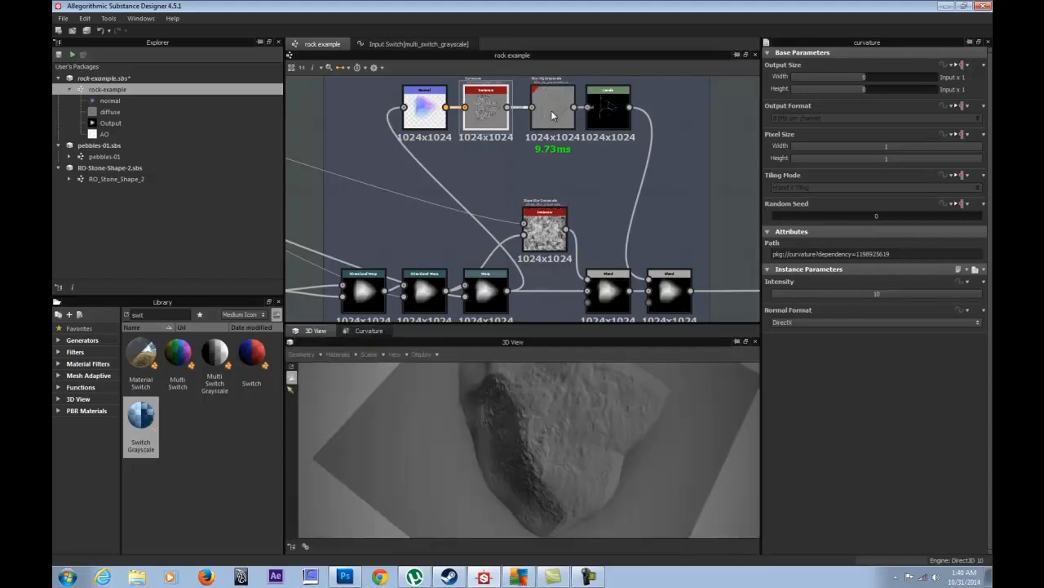
scroll(476, 425, "up", 3)
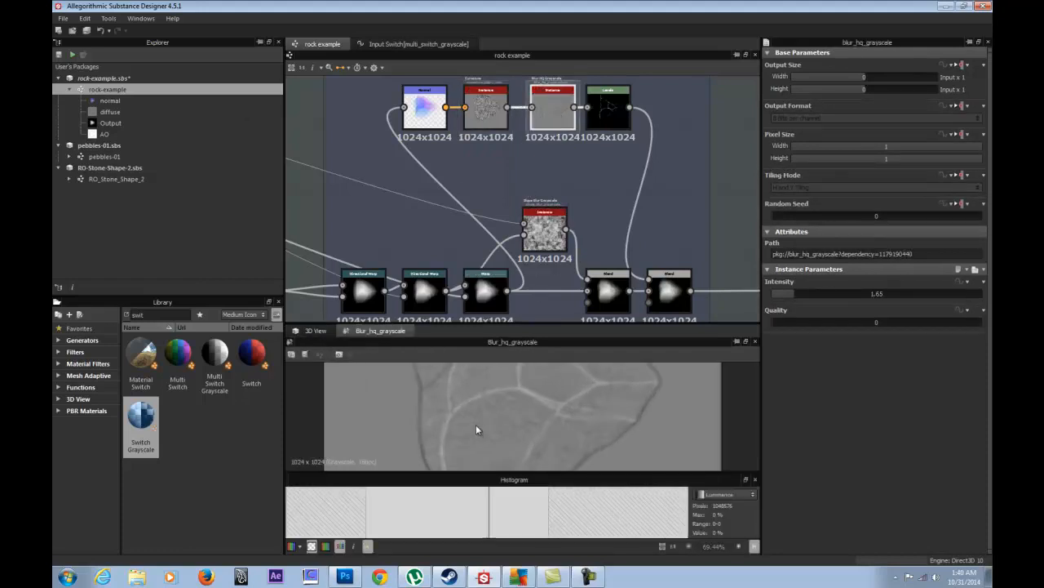
left_click(311, 333)
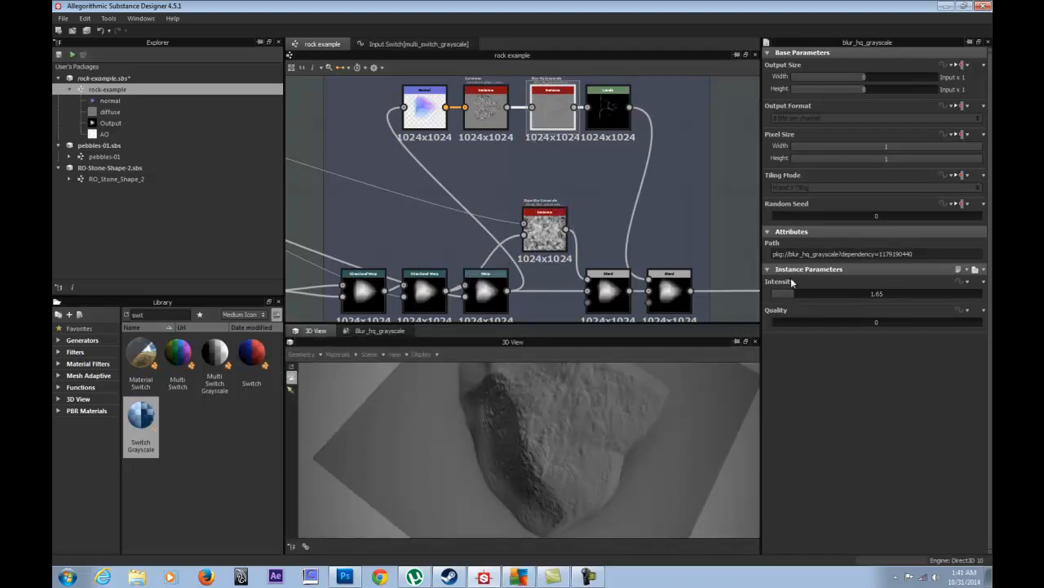
- Load the Subtract Blend node (opacity 0.02) alongside the 3D rock preview
double_click(670, 296)
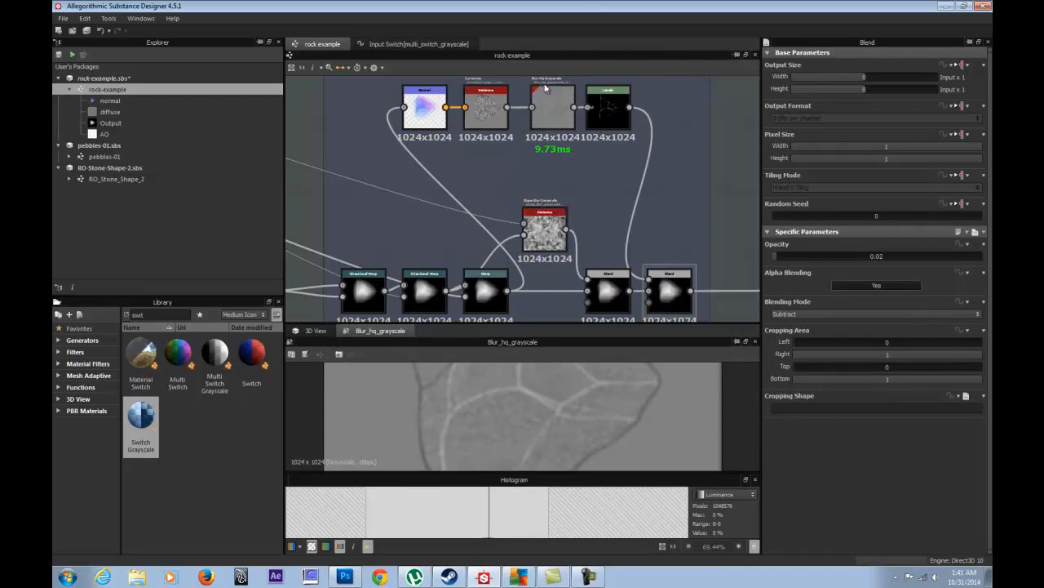
double_click(686, 298)
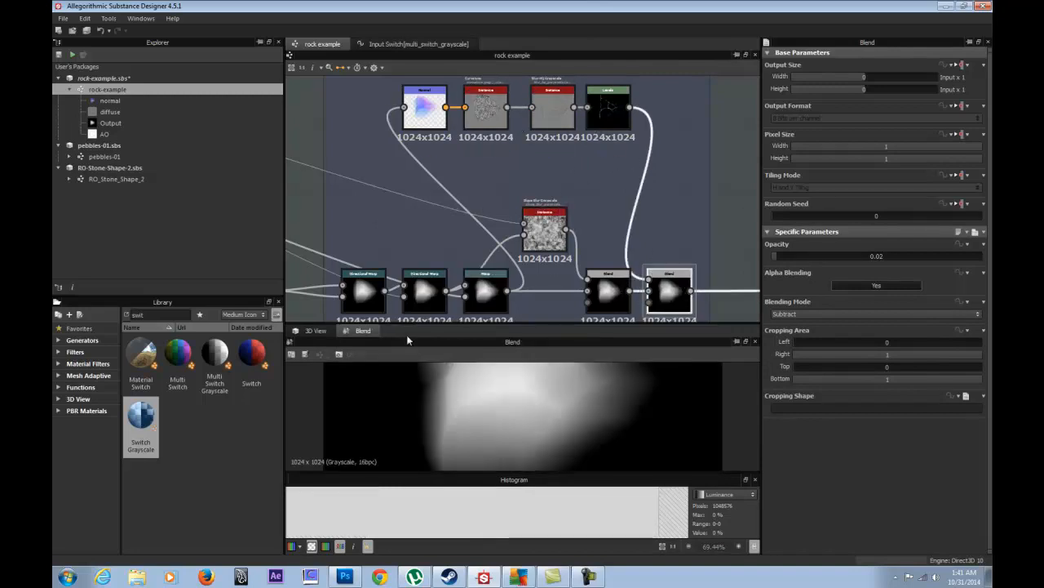
left_click(315, 331)
- Test Subtract Blend opacities of 0, 0.04 and 0.03, settling back at 0.02
mouse_move(785, 261)
left_mouse_down()
mouse_move(793, 256)
mouse_move(775, 258)
left_mouse_up()
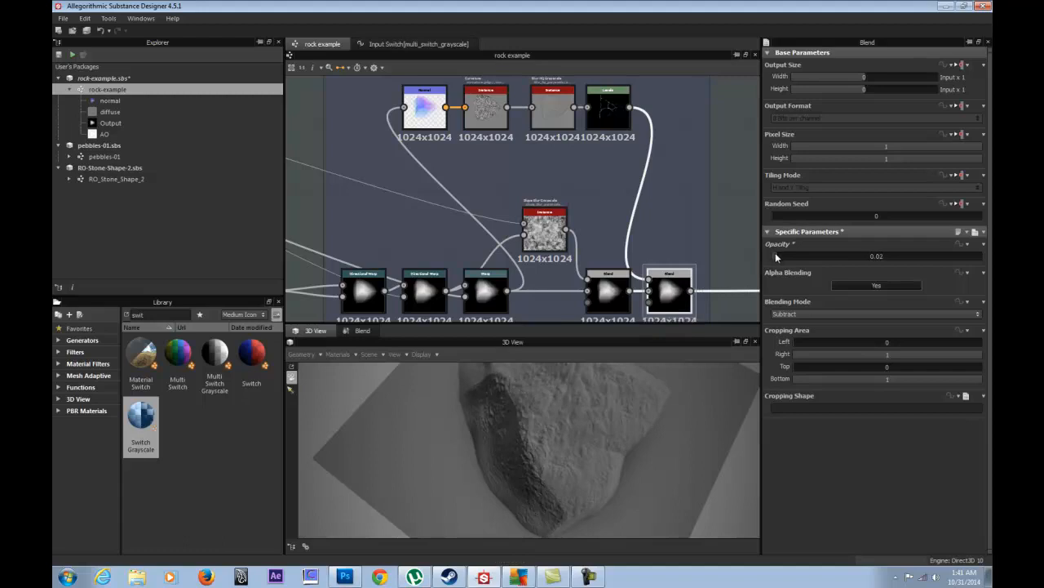
mouse_move(777, 257)
left_mouse_down()
mouse_move(790, 257)
mouse_move(779, 256)
left_mouse_up()
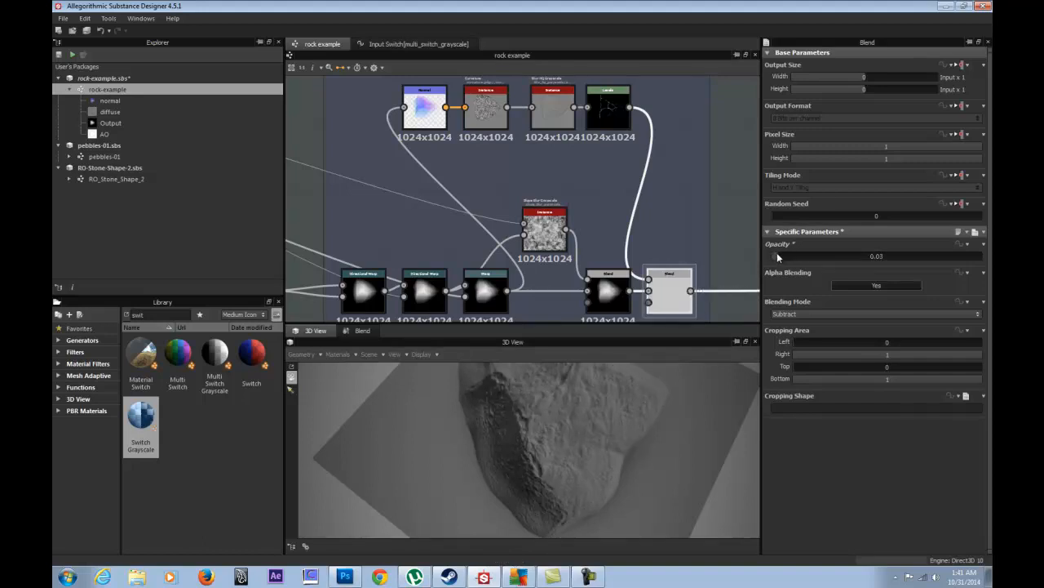
left_click_drag(776, 256, 777, 256)
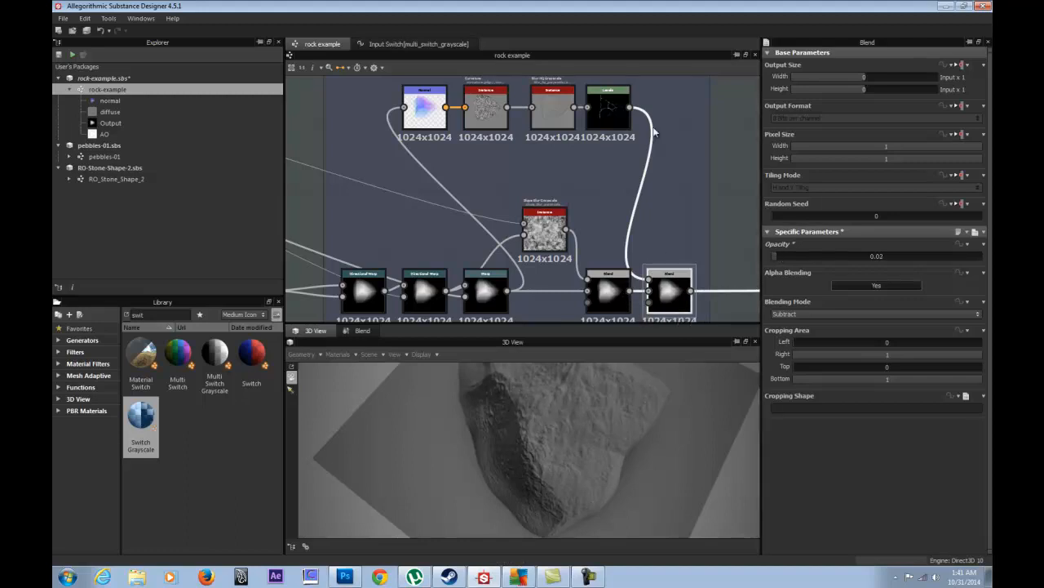
left_click_drag(553, 428, 506, 447)
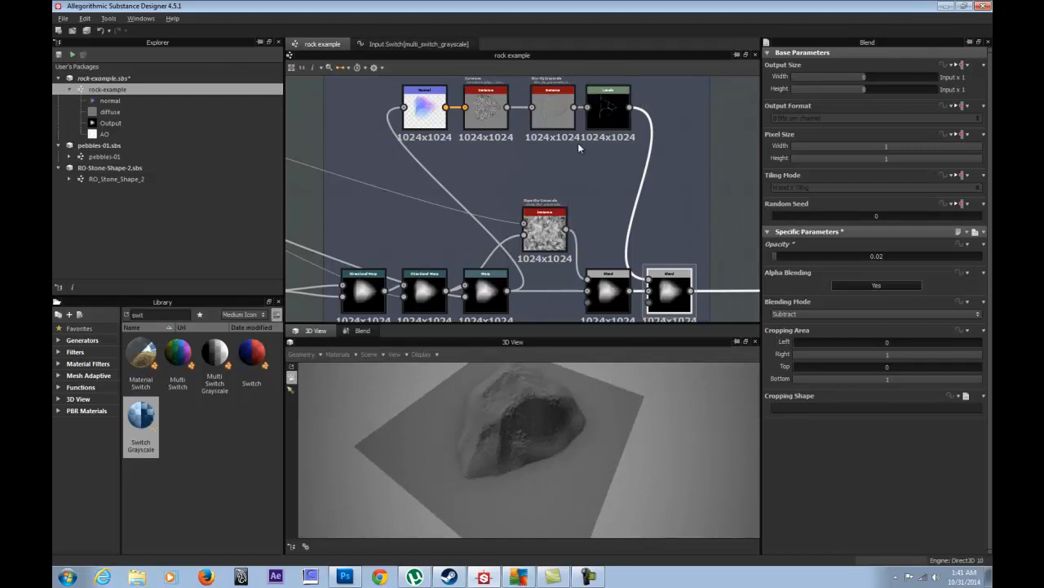
- Nudge the Curvature and Normal nodes in the Gen erode frame, then pan to Height balance
middle_click_drag(577, 143, 600, 192)
left_click_drag(516, 163, 513, 164)
left_click_drag(452, 172, 450, 165)
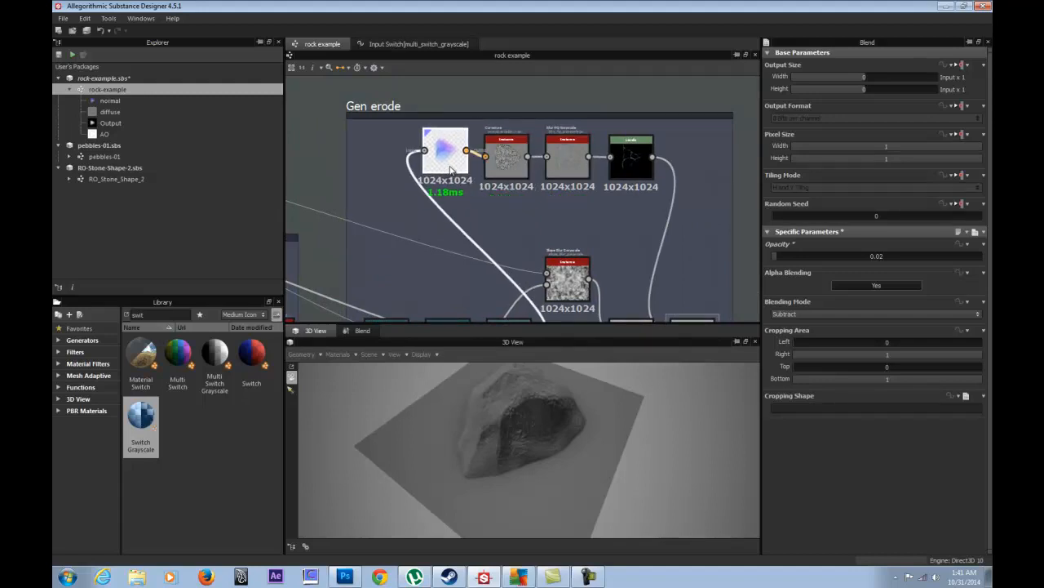
scroll(582, 237, "down", 3)
middle_click_drag(714, 249, 477, 154)
scroll(488, 179, "up", 3)
- Expose the Histogram Scan's Position and Contrast with group prefix Height Histogram Balance
double_click(532, 194)
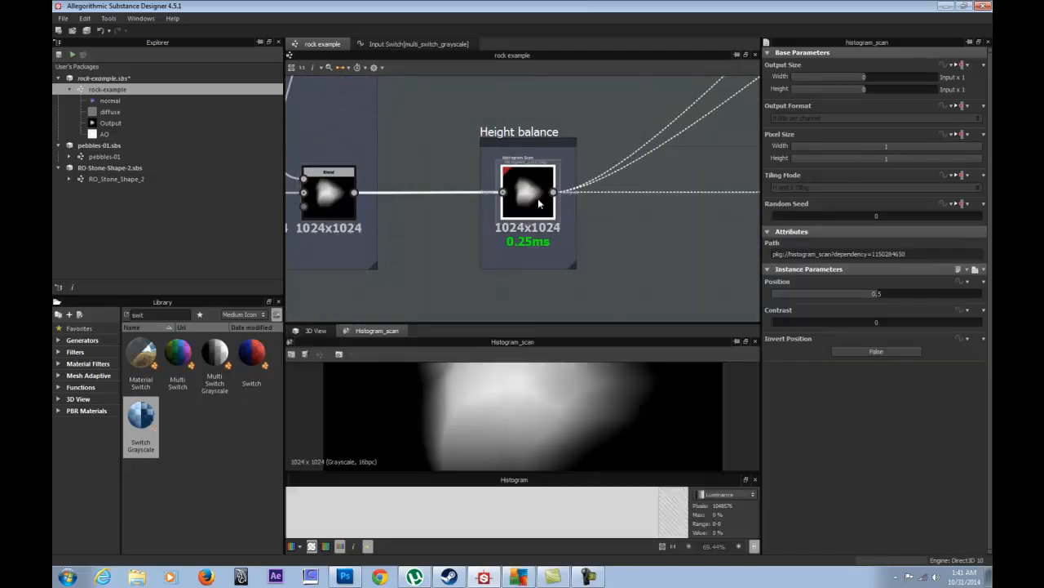
right_click(527, 194)
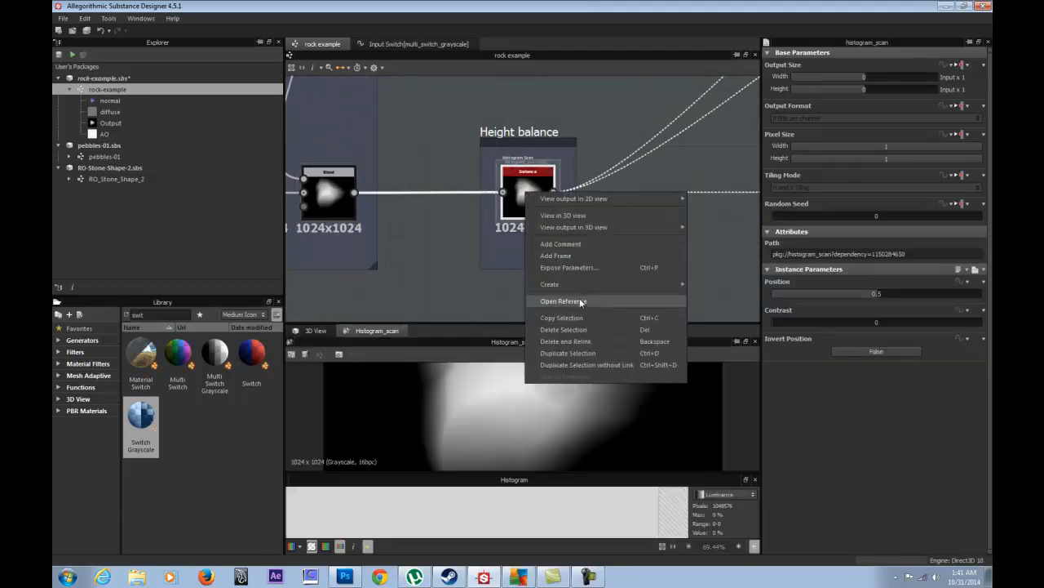
left_click(585, 267)
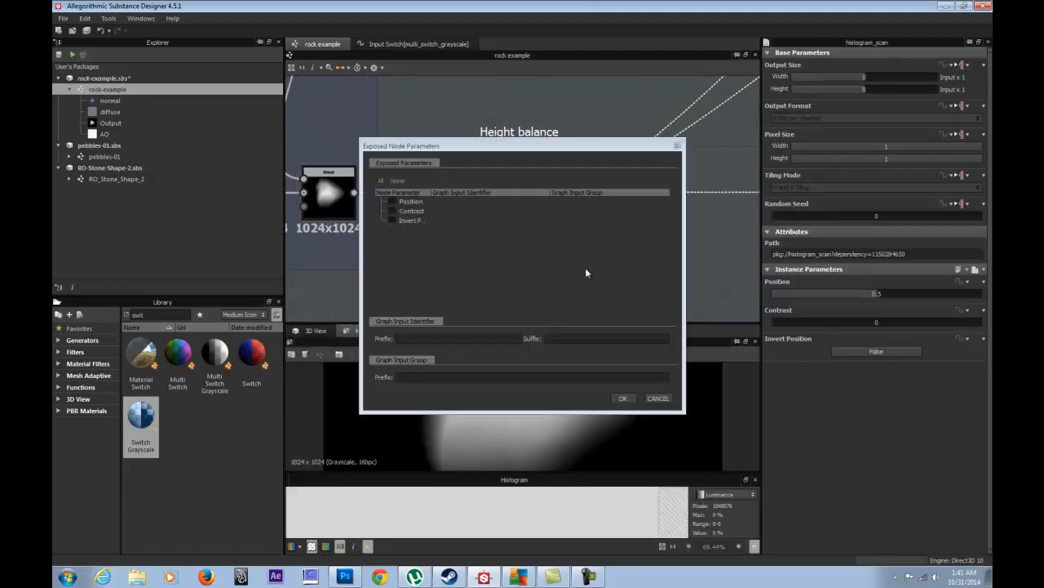
left_click(393, 201)
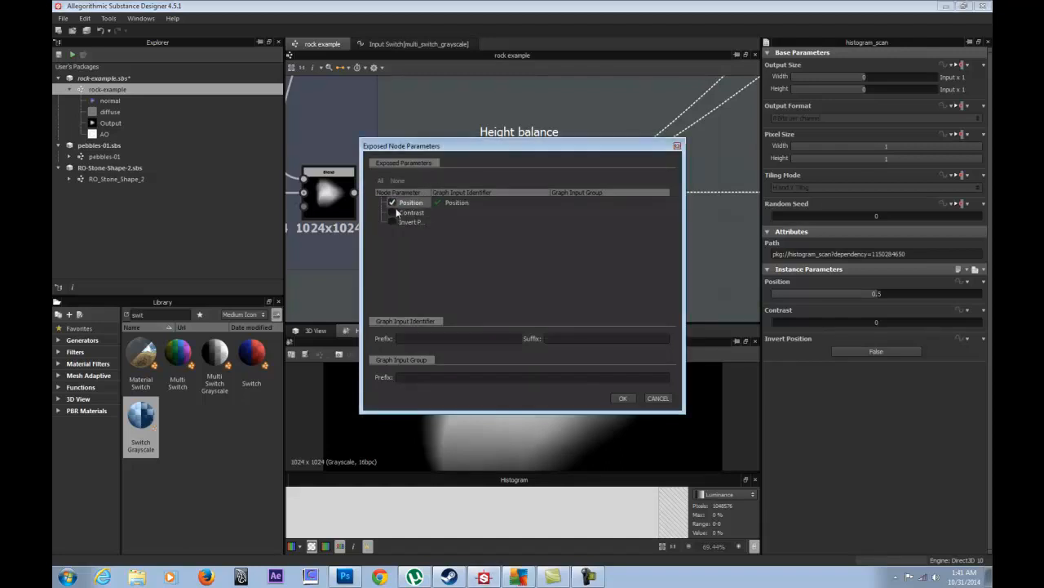
left_click(391, 213)
left_click_drag(488, 152, 197, 148)
left_click(132, 371)
type("height Balance")
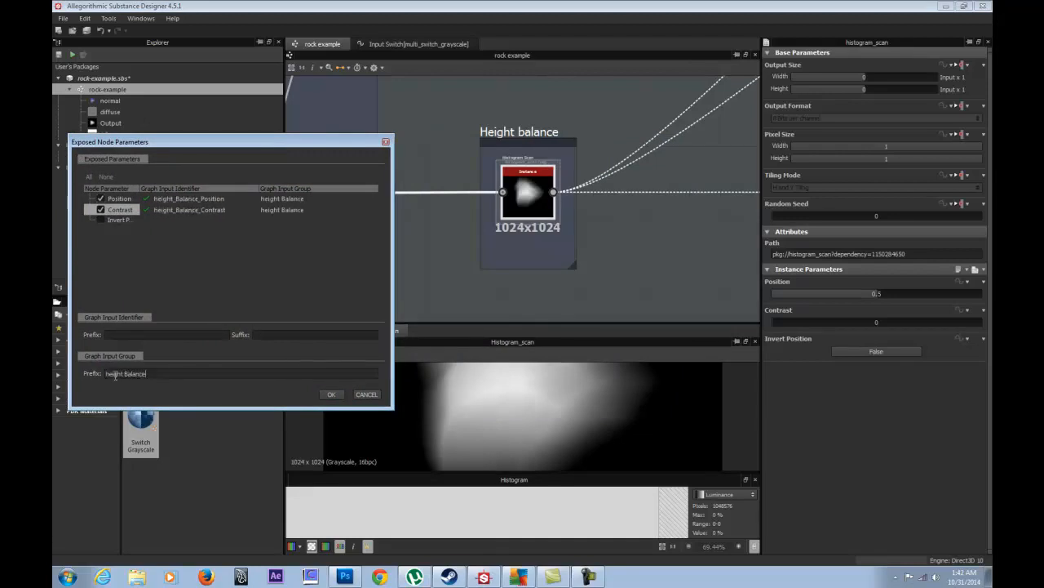
key("Delete")
type("Height Histogram")
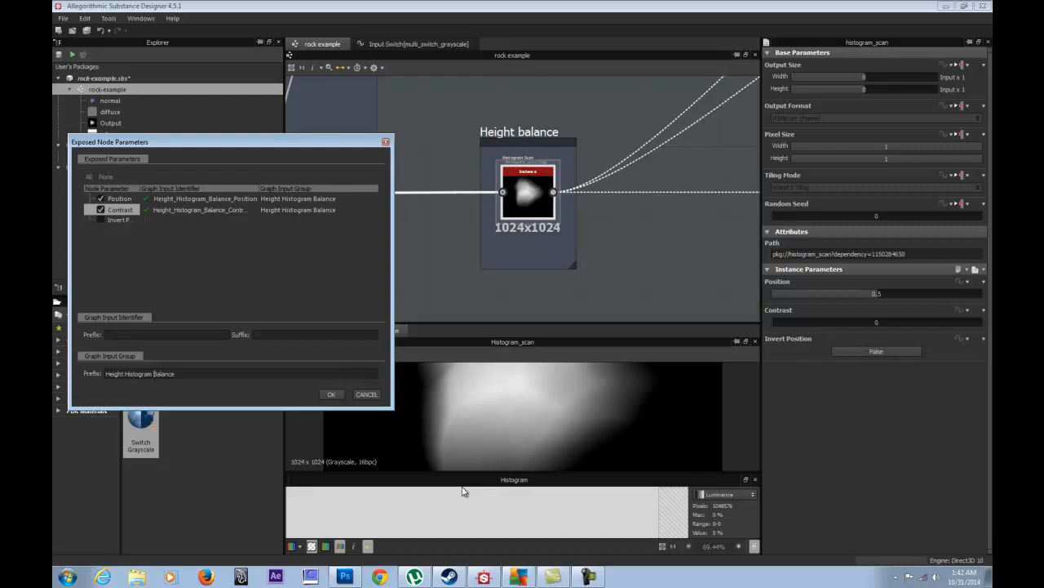
left_click(332, 395)
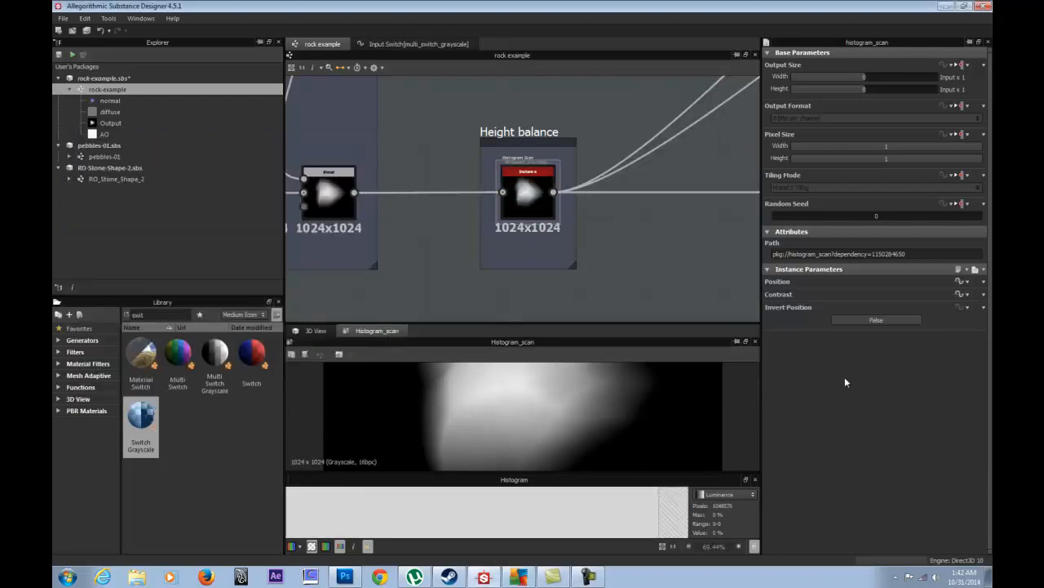
- Label the Height Histogram Balance Position input 'Position' from its identifier
left_click(636, 287)
scroll(880, 438, "down", 10)
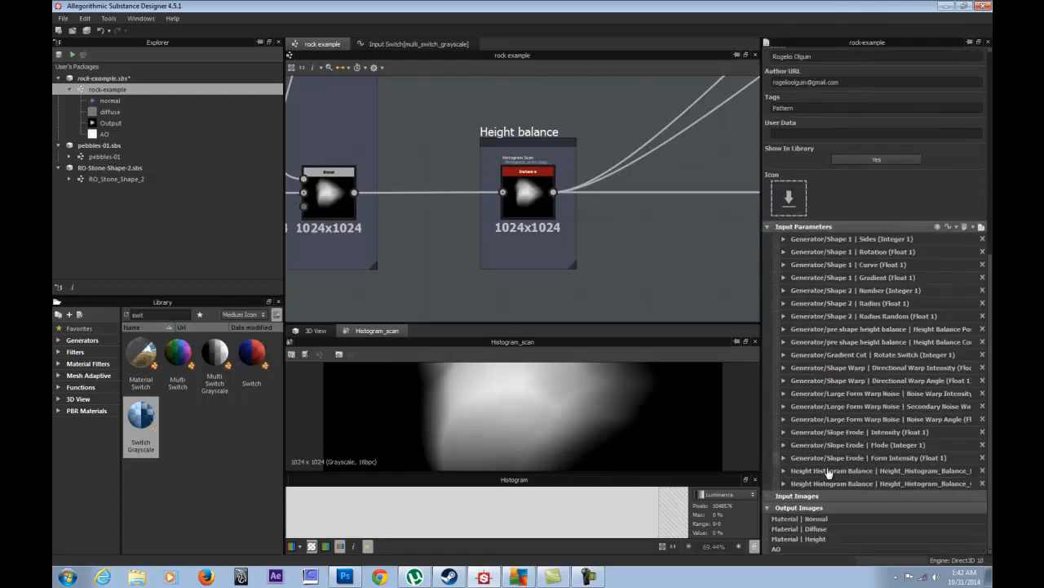
left_click(783, 470)
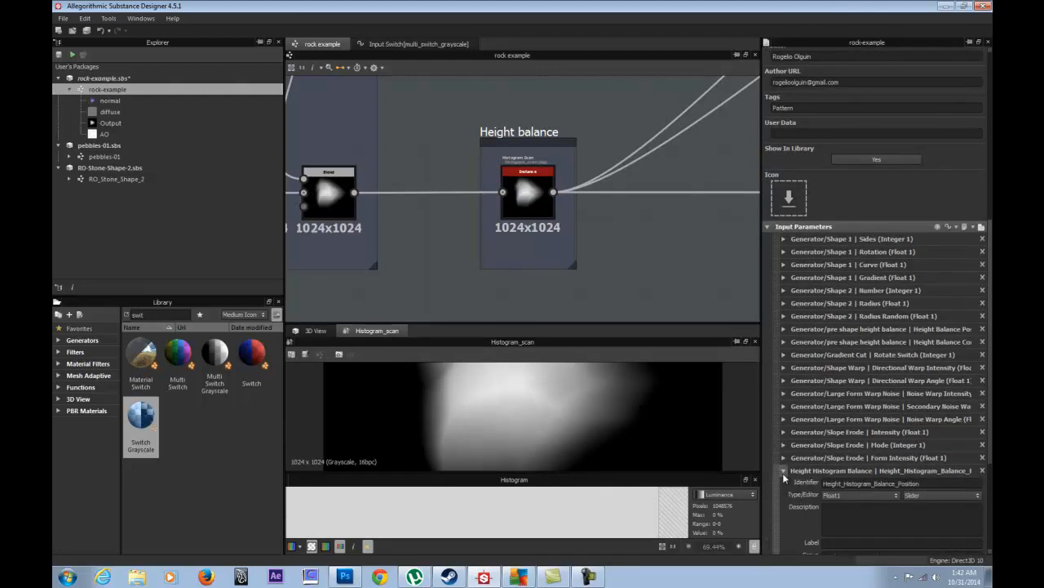
scroll(783, 474, "down", 3)
left_click_drag(922, 351, 899, 351)
key("ctrl+c")
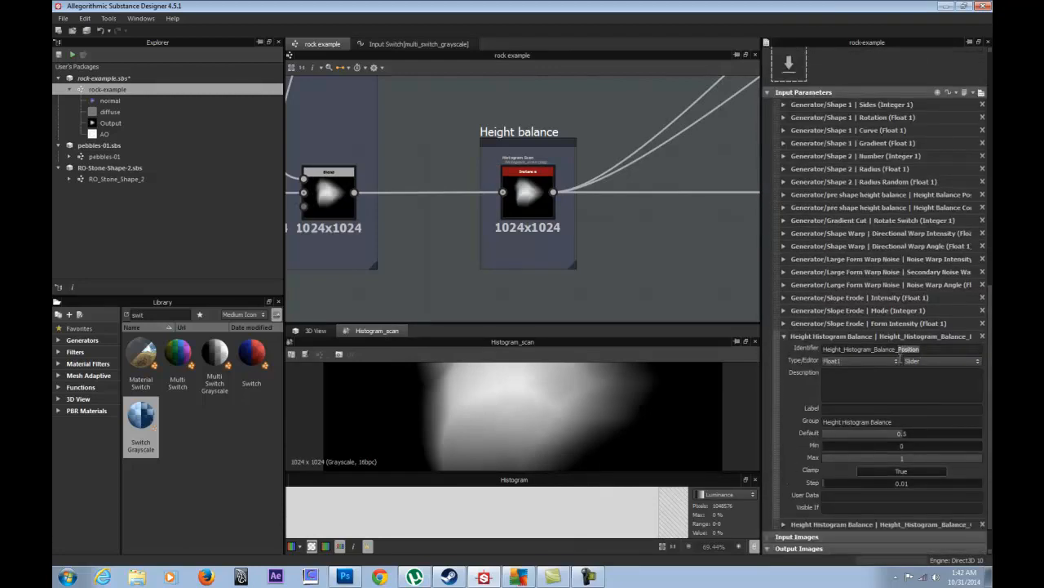
left_click(870, 410)
key("ctrl+v")
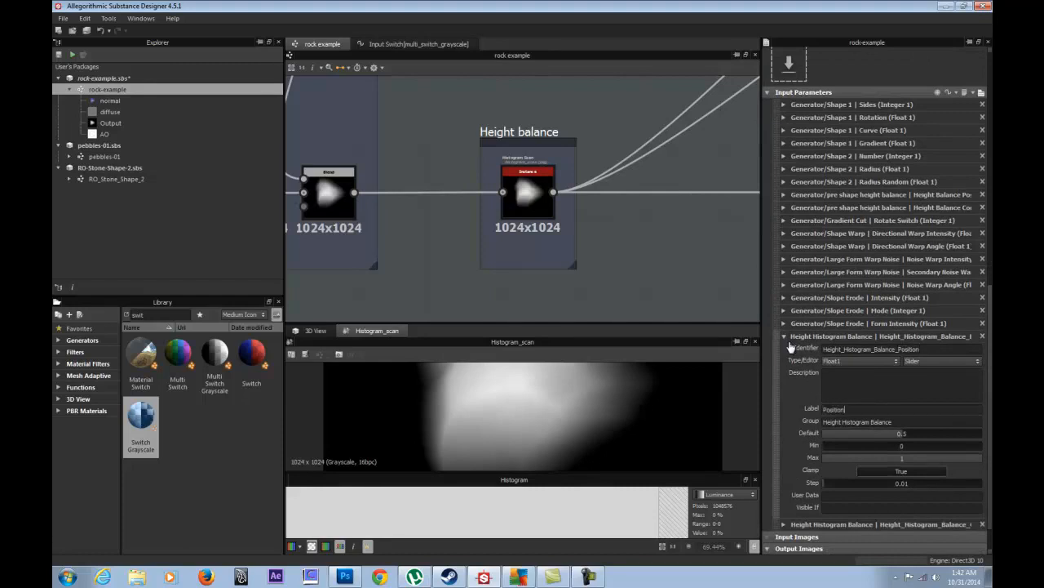
- Label the Contrast input 'Contrast', then collapse both input settings
left_click(783, 524)
scroll(897, 367, "down", 2)
left_click_drag(913, 438, 903, 439)
key("ctrl+c")
left_click(844, 495)
key("ctrl+v")
left_click(786, 423)
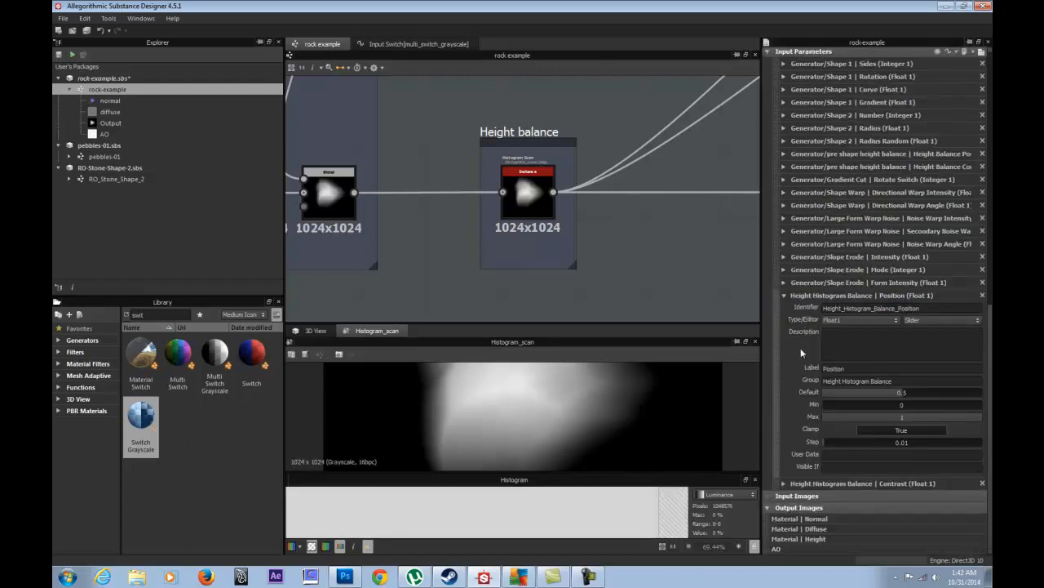
left_click(784, 295)
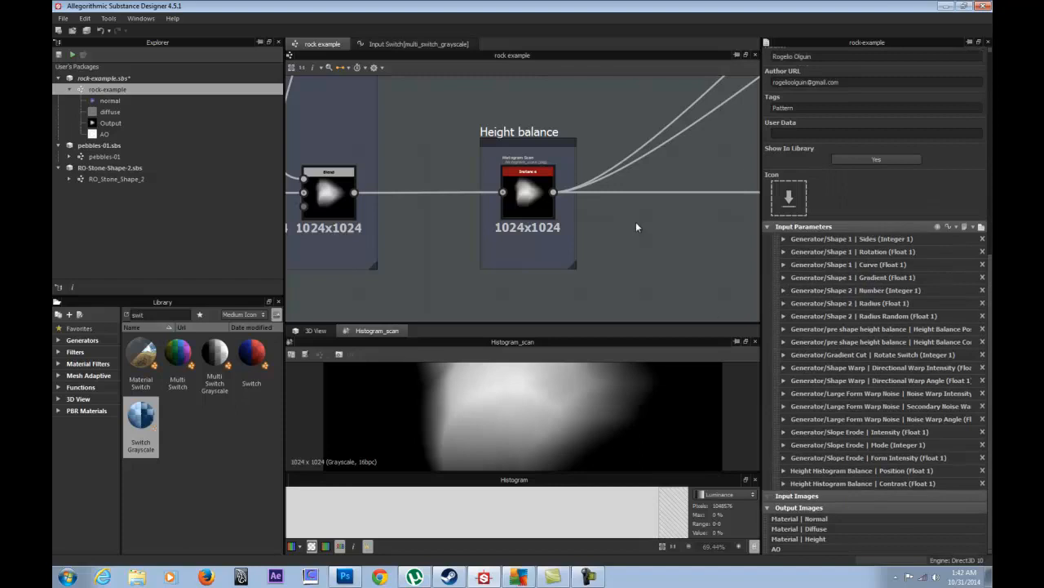
scroll(636, 221, "down", 4)
middle_click_drag(635, 221, 498, 203)
scroll(530, 206, "up", 3)
middle_click_drag(552, 154, 474, 268)
left_click_drag(630, 99, 454, 246)
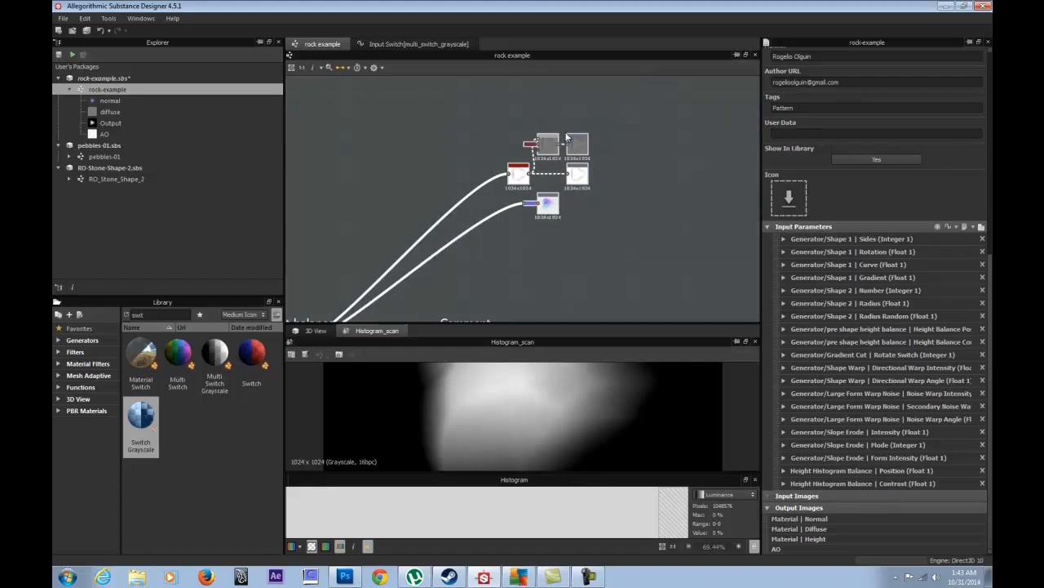
scroll(438, 212, "down", 3)
middle_click_drag(438, 212, 655, 167)
scroll(513, 186, "down", 1)
middle_click_drag(423, 163, 665, 138)
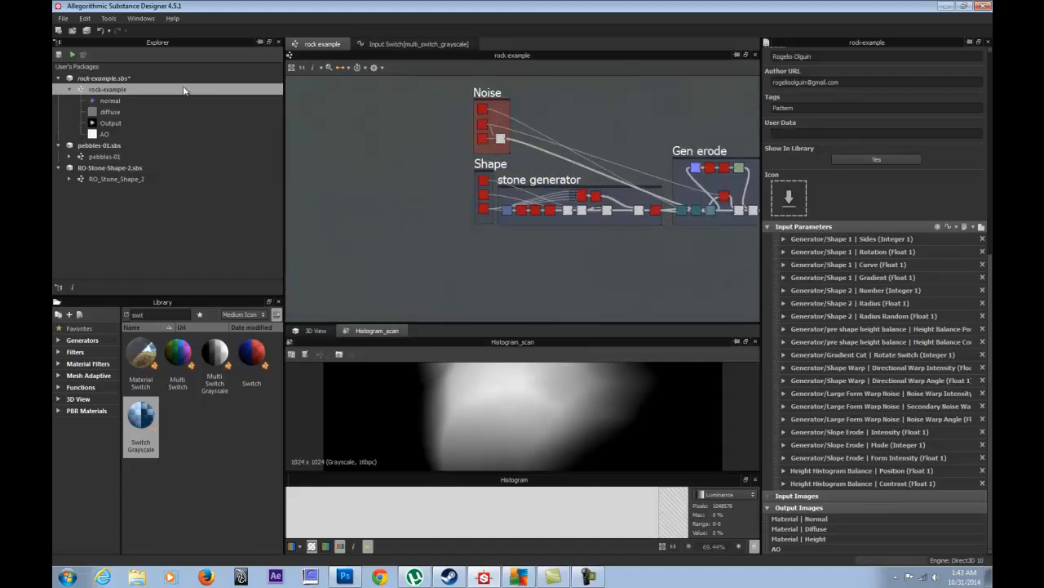
left_click(102, 77)
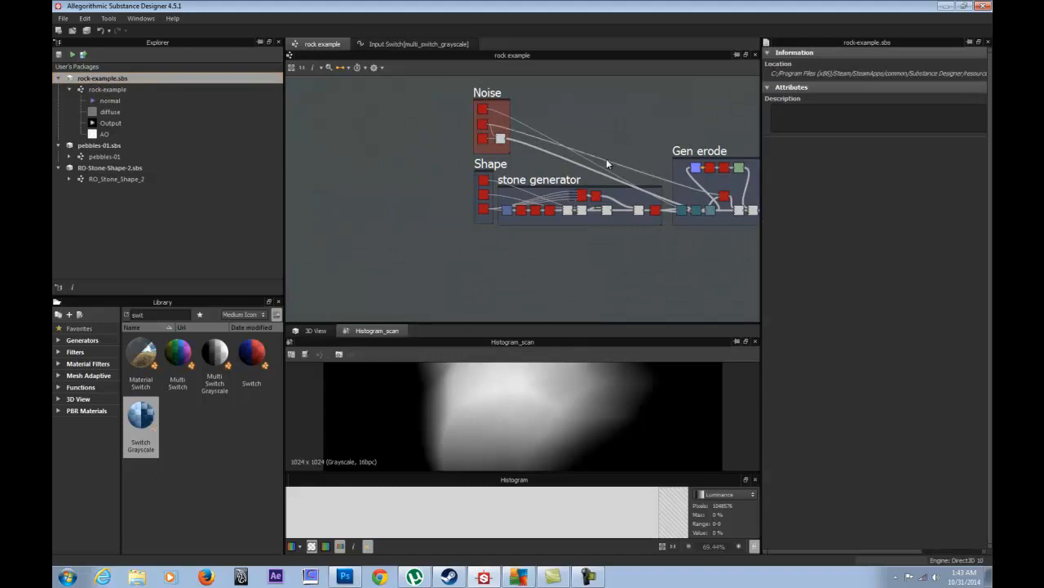
middle_click_drag(627, 139, 350, 164)
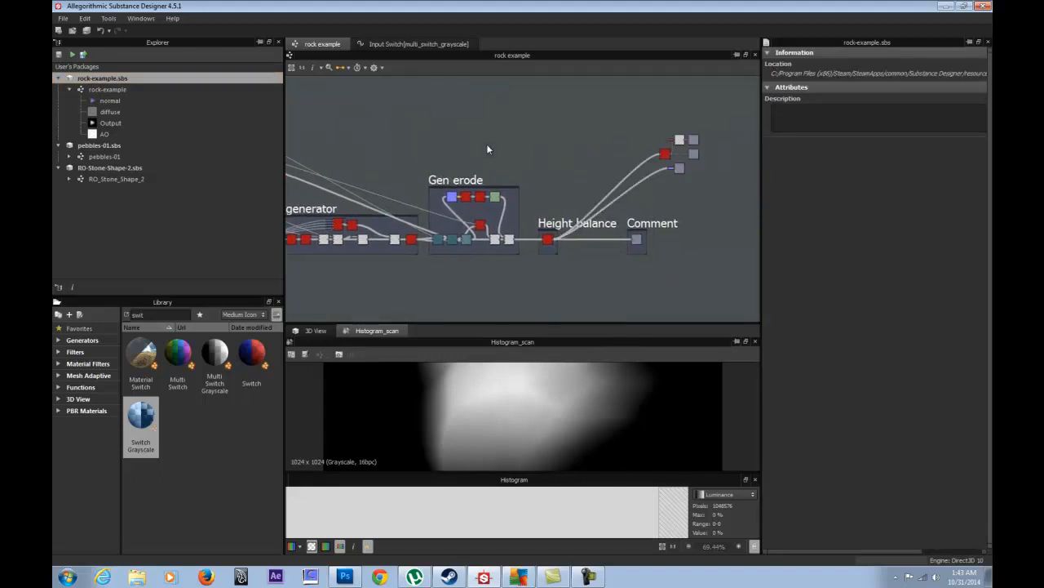
double_click(437, 174)
middle_click_drag(558, 236, 488, 190)
scroll(568, 205, "up", 5)
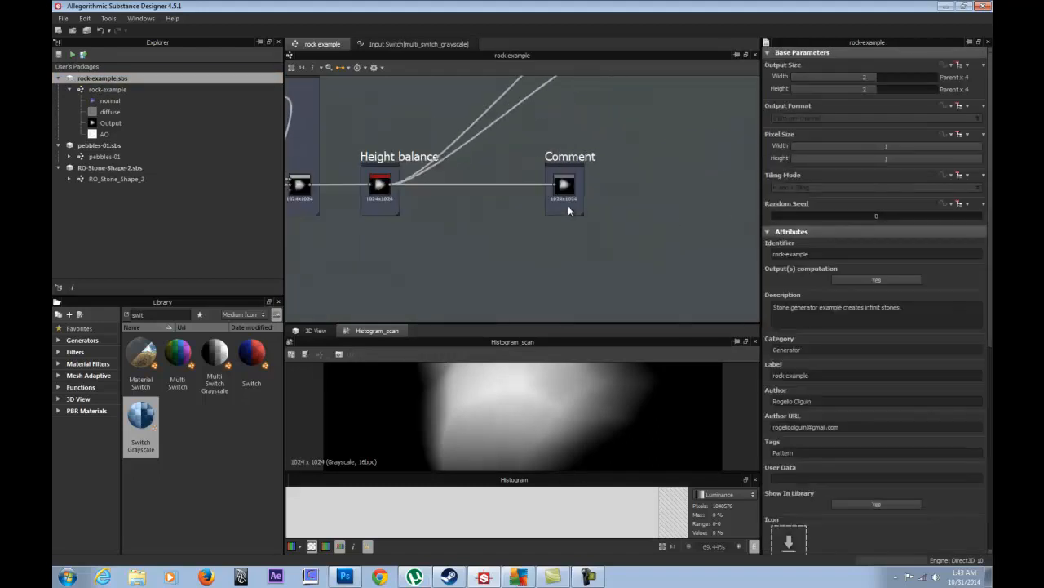
scroll(562, 187, "down", 2)
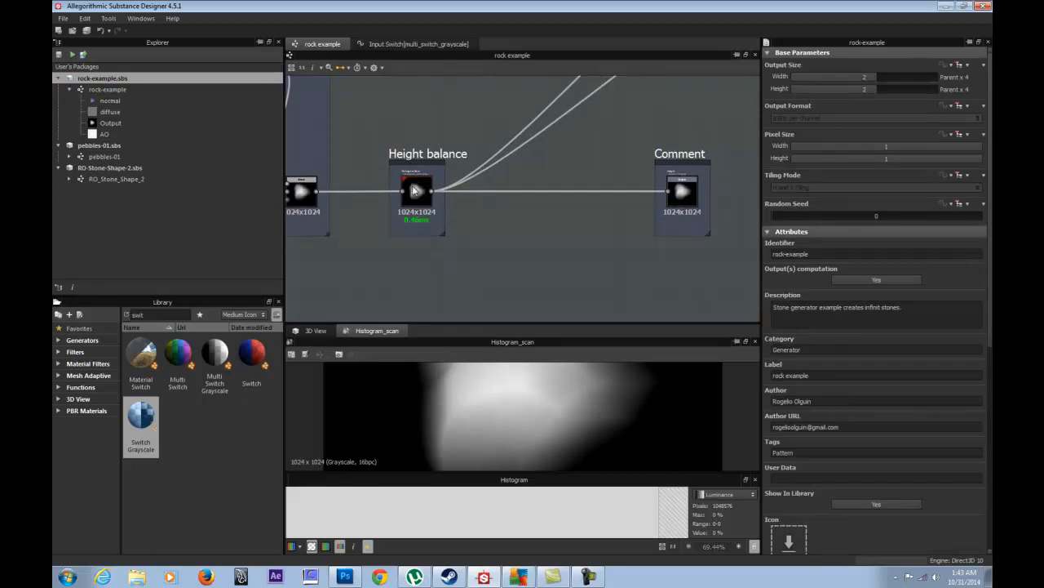
scroll(414, 190, "up", 5)
scroll(414, 190, "down", 4)
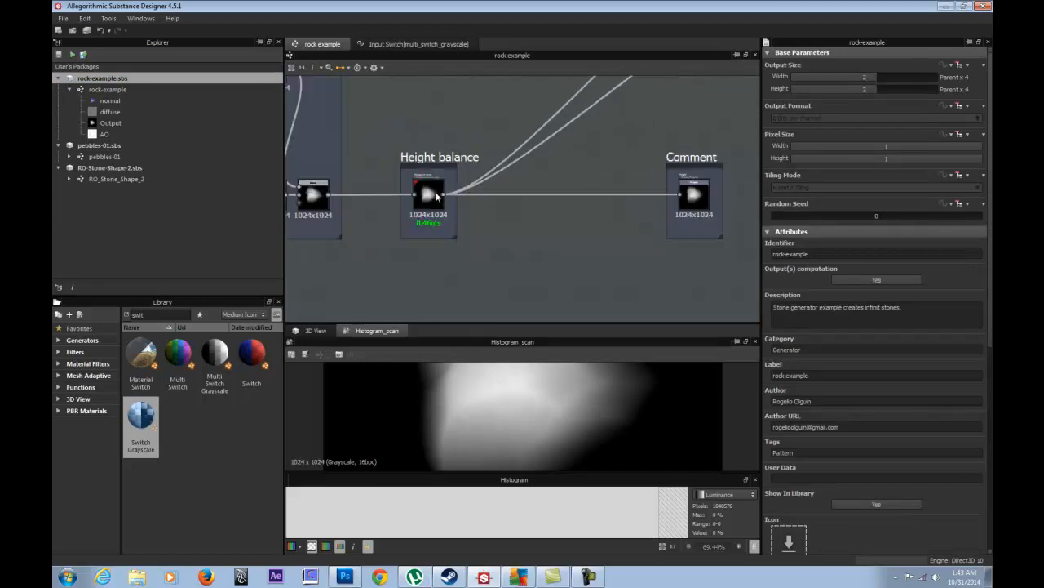
middle_click_drag(392, 186, 716, 185)
middle_click_drag(444, 174, 705, 295)
scroll(578, 259, "up", 4)
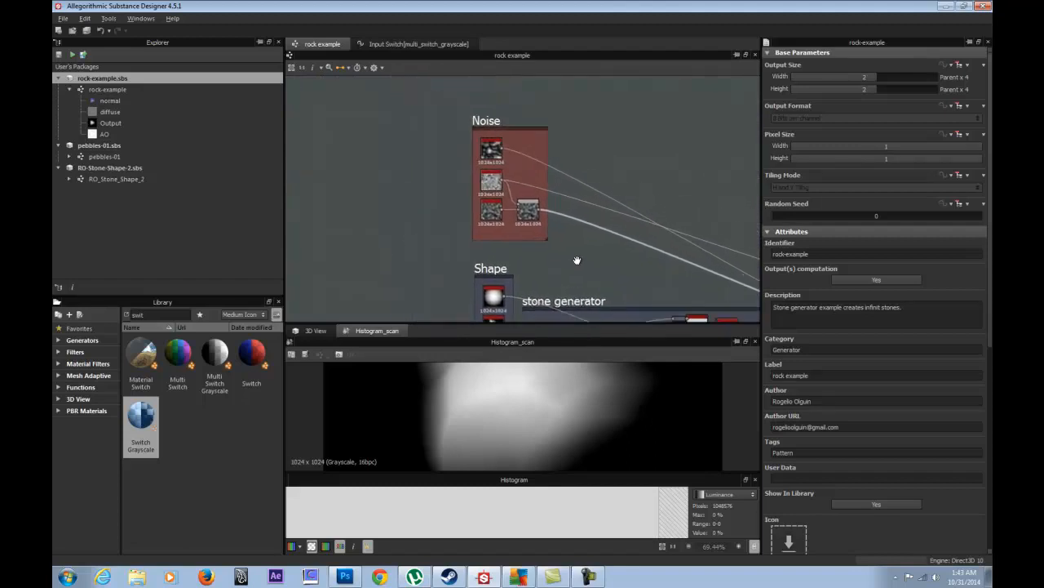
middle_click_drag(508, 170, 498, 224)
- Preview the Plasma, Clouds_1 and Perlin_noise_zoom noises, ending on Clouds_1
left_click(483, 139)
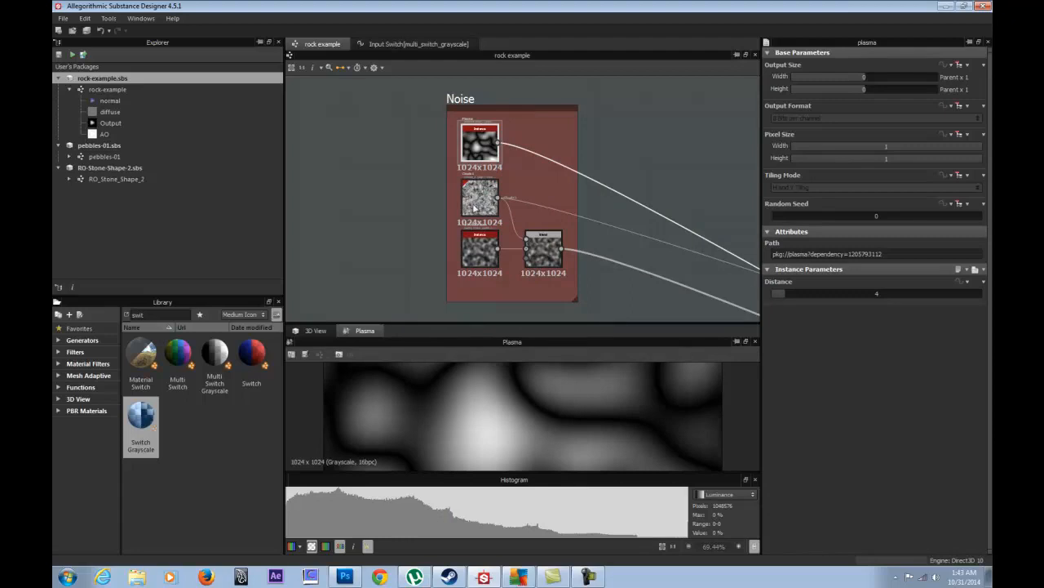
left_click(480, 197)
left_click(484, 251)
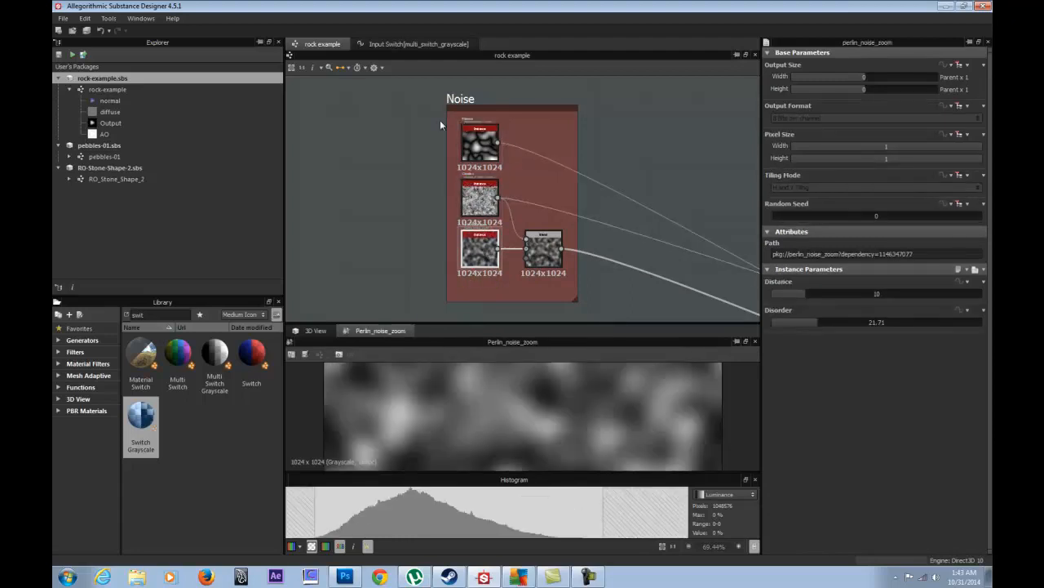
left_click_drag(454, 229, 476, 279)
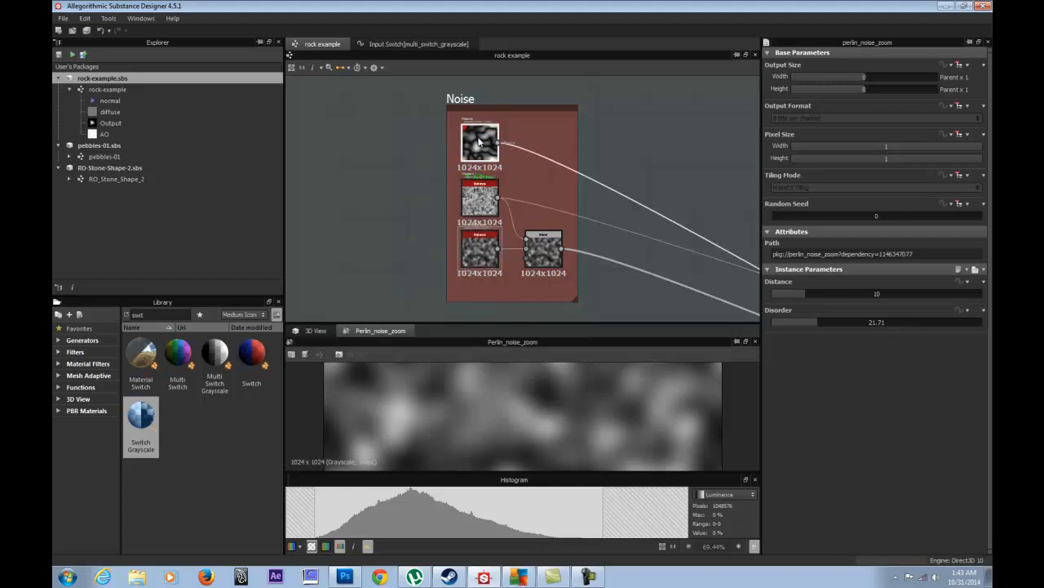
left_click(480, 143)
left_click(471, 214)
left_click(487, 260)
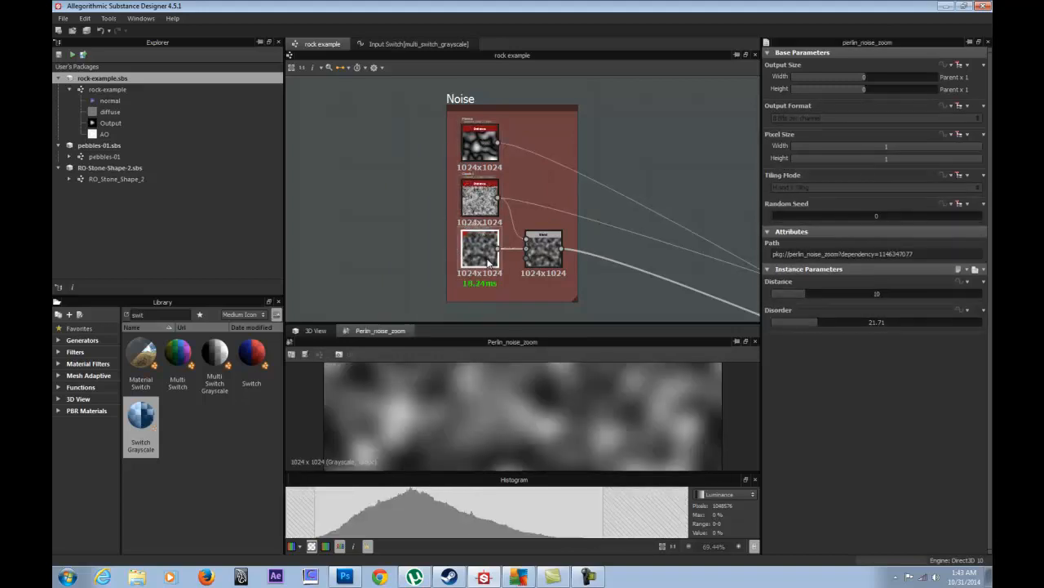
left_click(480, 194)
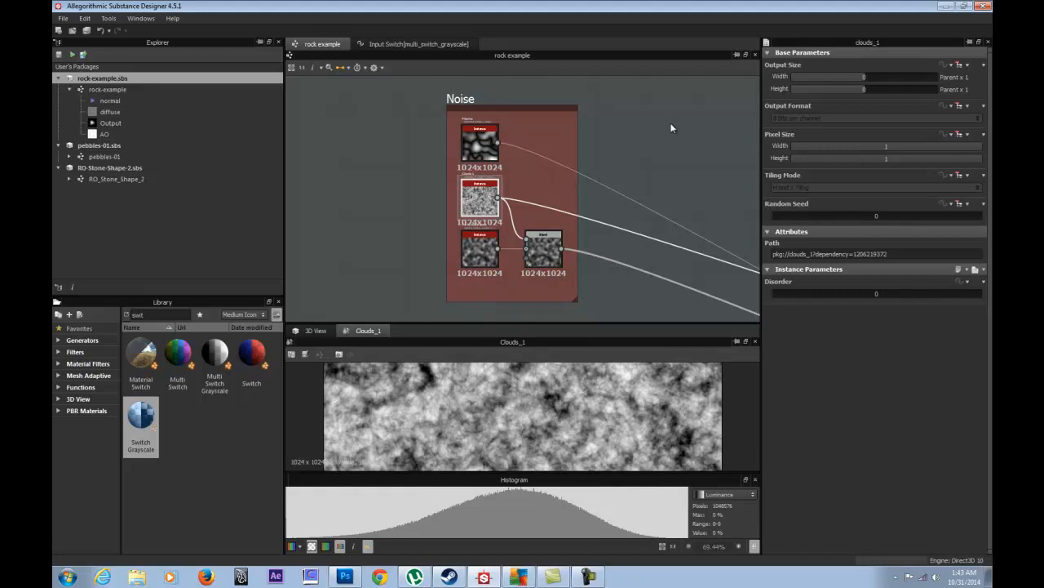
- Inspect the Plasma node and the Gen erode frame, then show the rock-example.sbs package information
left_click(481, 144)
scroll(642, 222, "down", 2)
scroll(640, 219, "down", 2)
middle_click_drag(645, 222, 398, 187)
middle_click_drag(703, 188, 494, 187)
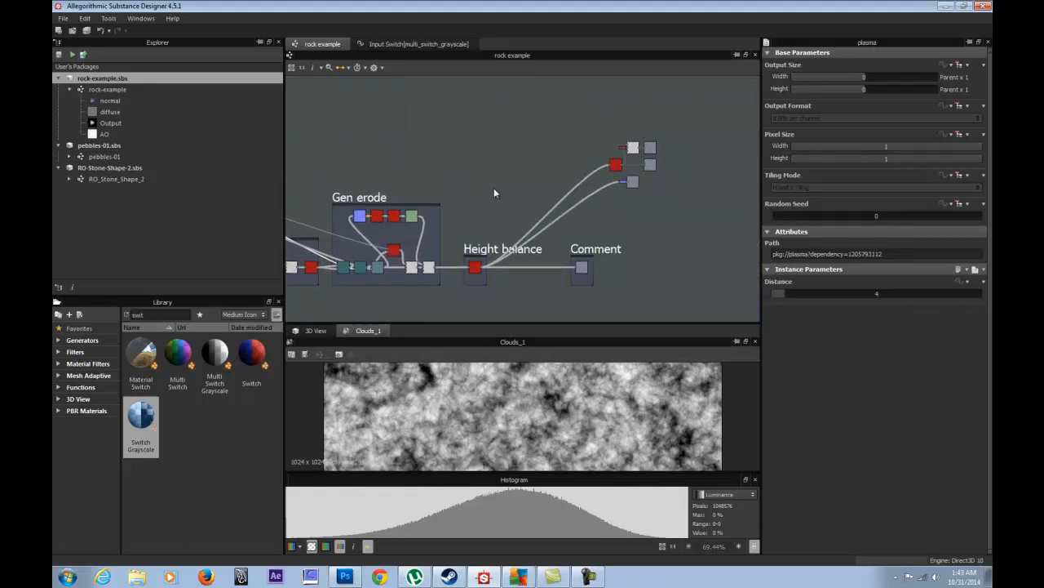
left_click(119, 79)
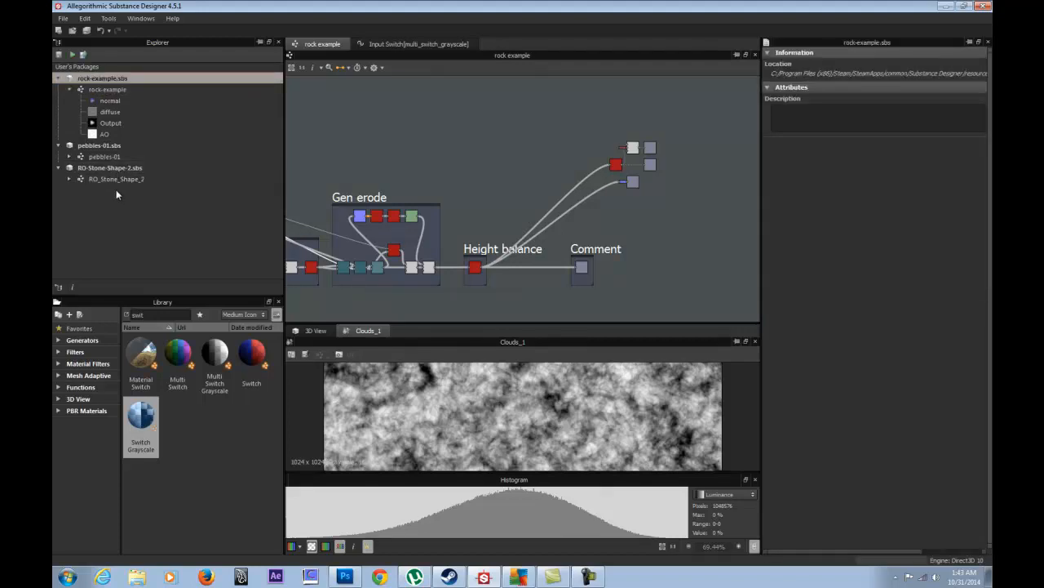
- Open pebbles-01 with the Normal preview docked beside the 3D view and the histogram closed
left_click(98, 147)
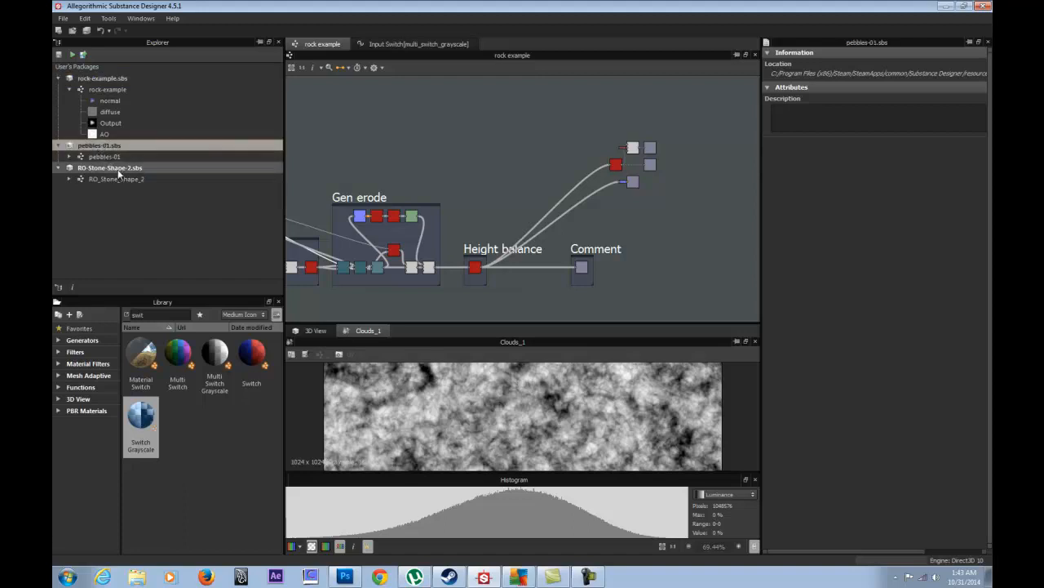
double_click(110, 158)
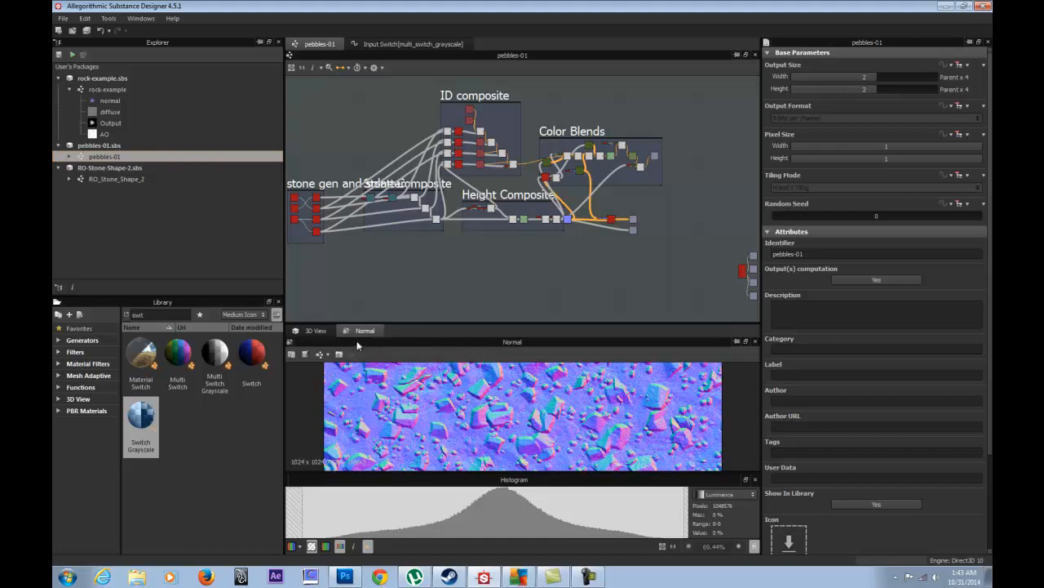
left_click_drag(377, 344, 718, 379)
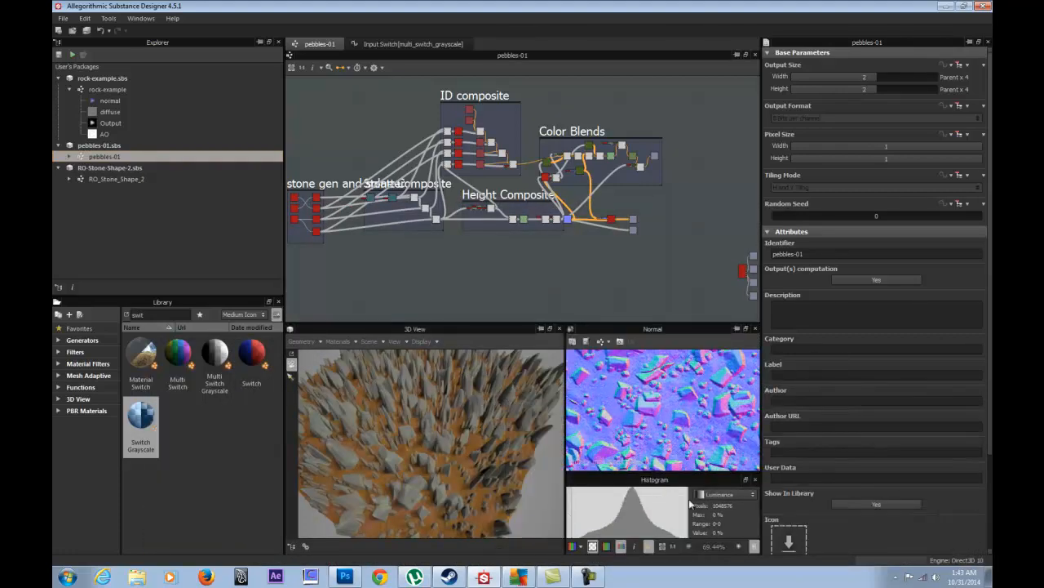
left_click(755, 480)
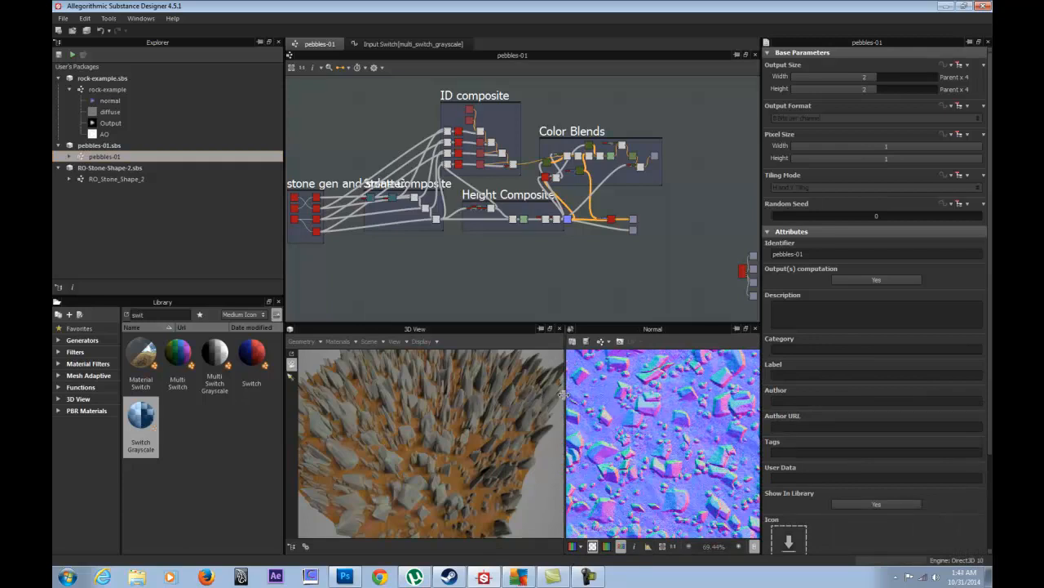
left_click_drag(564, 400, 527, 401)
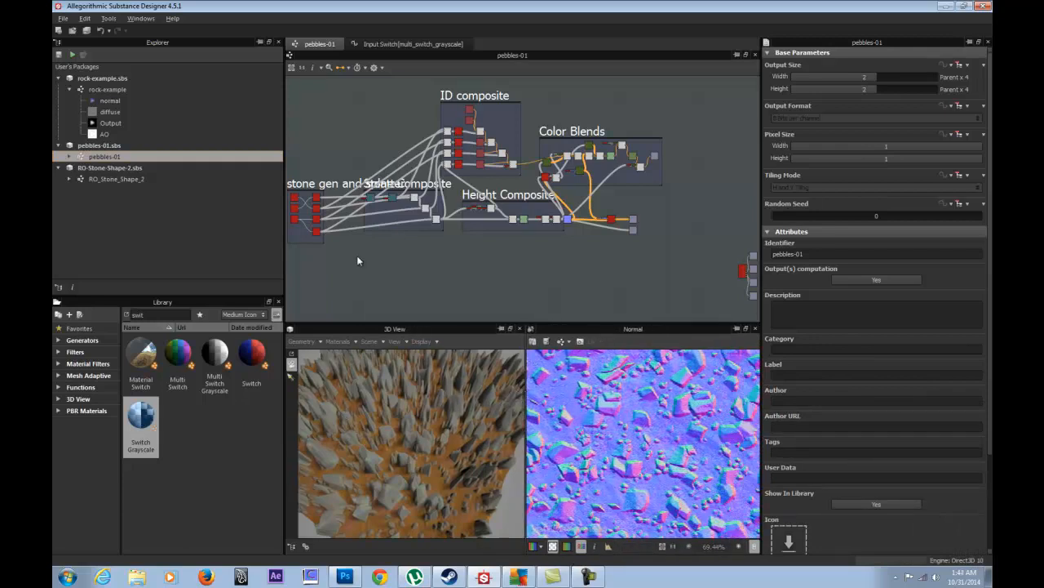
scroll(512, 266, "up", 5)
scroll(477, 254, "up", 5)
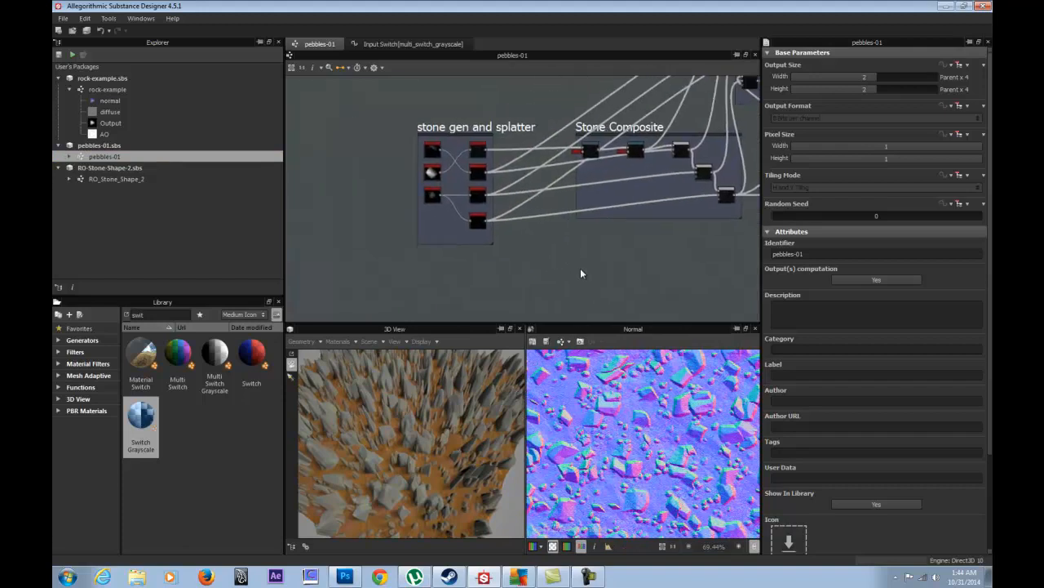
middle_click_drag(422, 195, 422, 210)
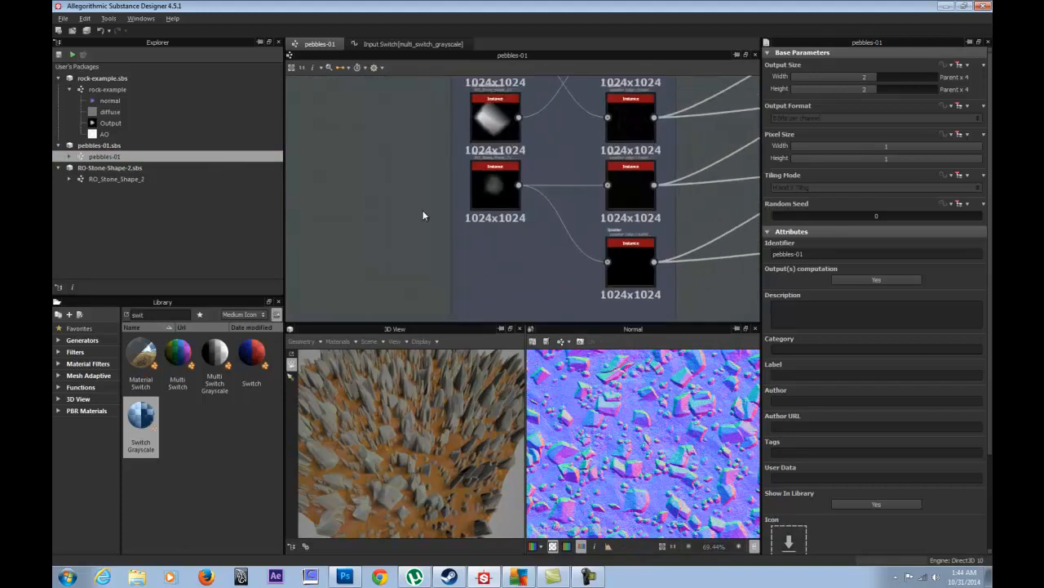
mouse_move(357, 356)
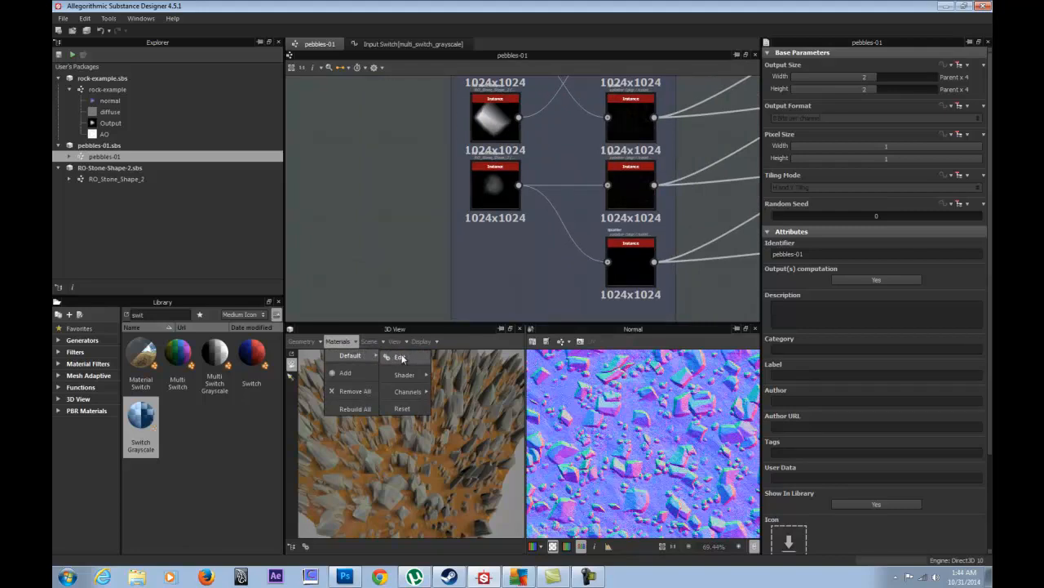
- Switch the 3D view to the physically_based shader with Relief Amount 0.24
left_click(402, 358)
left_click(339, 341)
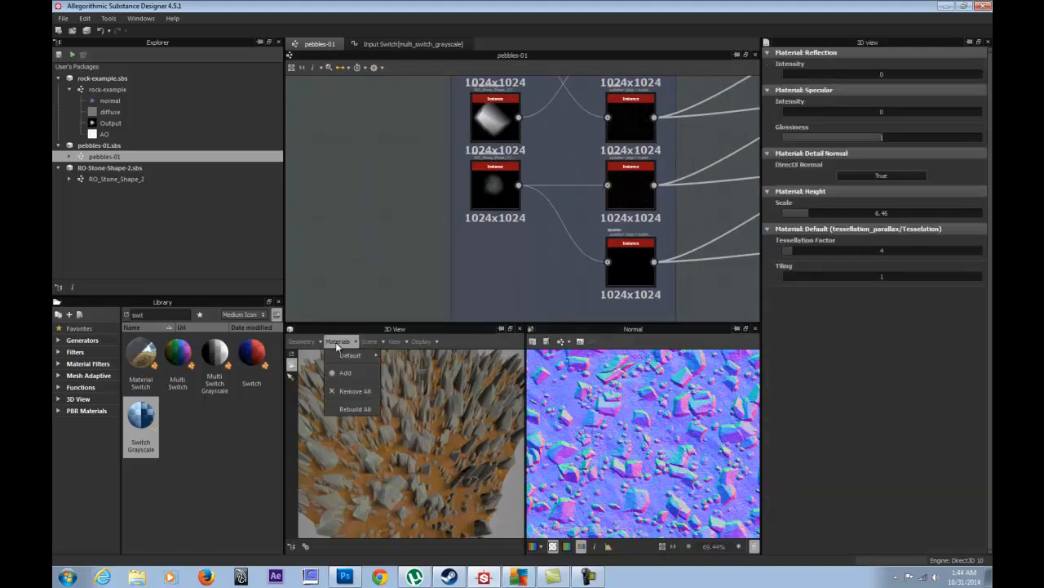
mouse_move(357, 357)
mouse_move(405, 375)
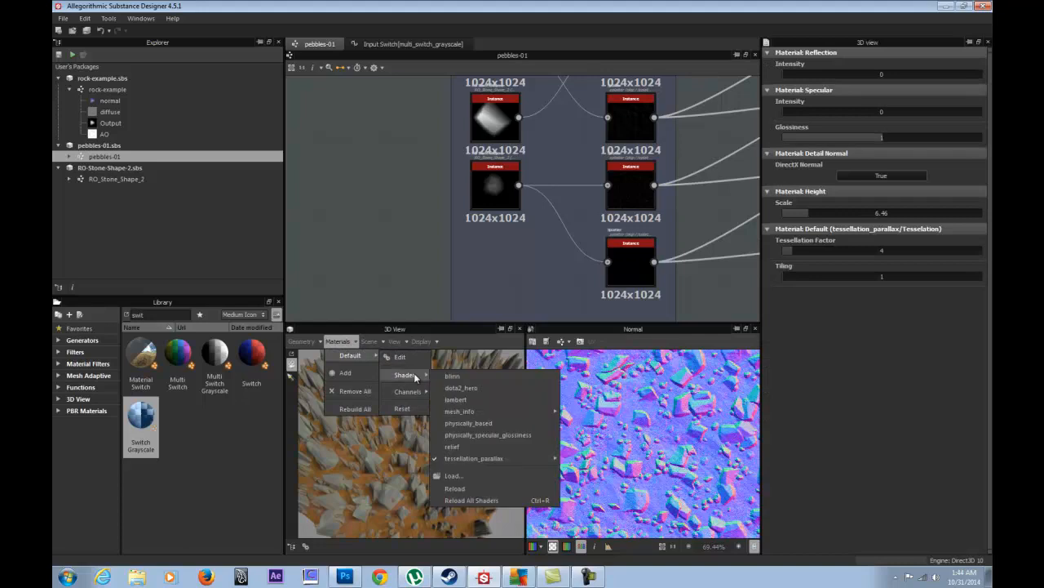
left_click(486, 423)
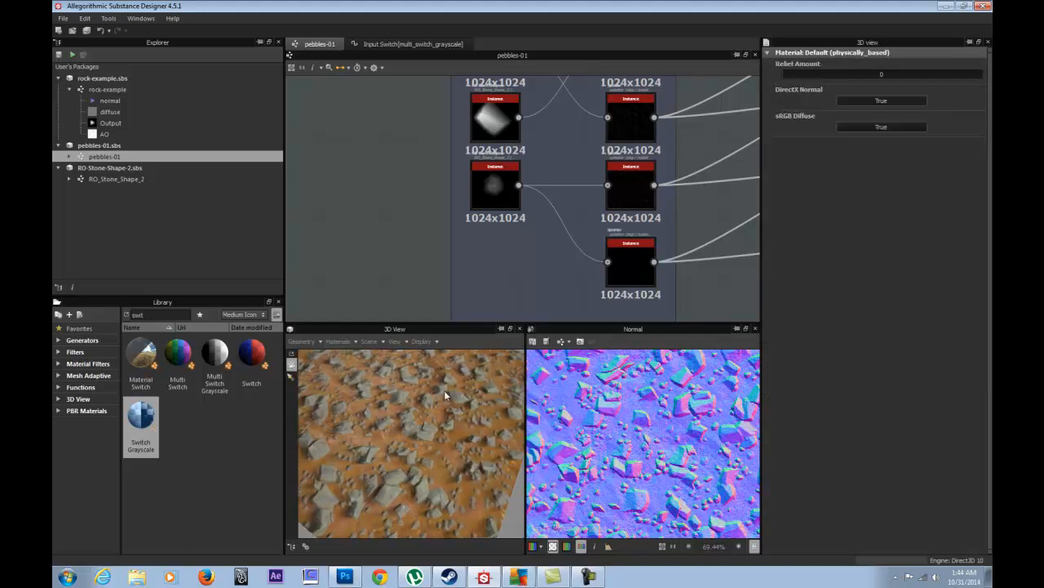
left_click_drag(458, 389, 417, 395)
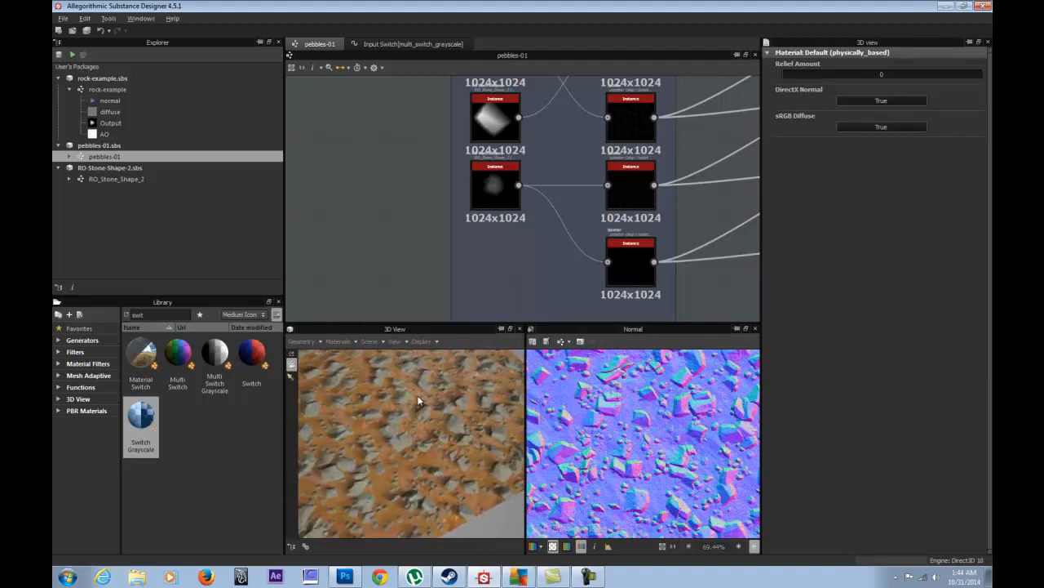
left_click_drag(785, 74, 828, 78)
left_click_drag(477, 421, 395, 489)
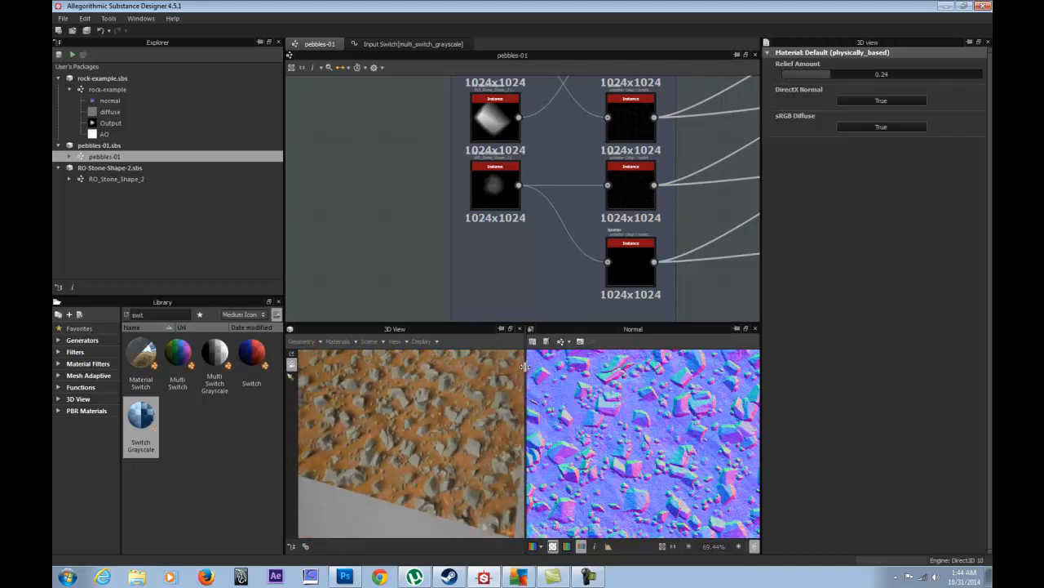
- Enlarge the 3D and Normal previews and select the rock-example graph in the package list
left_click_drag(526, 366, 565, 367)
left_click_drag(526, 322, 529, 223)
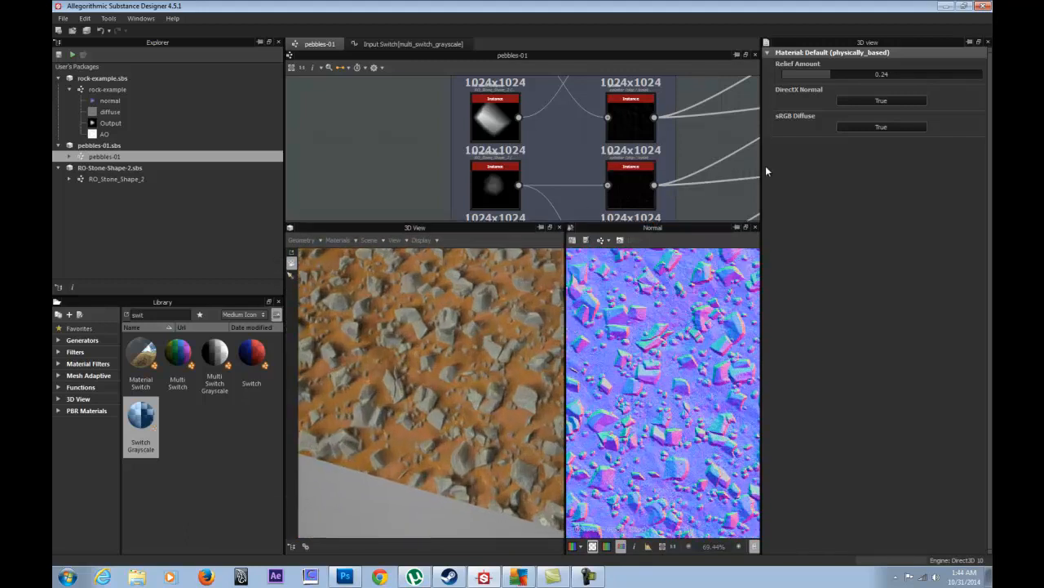
left_click_drag(762, 164, 834, 167)
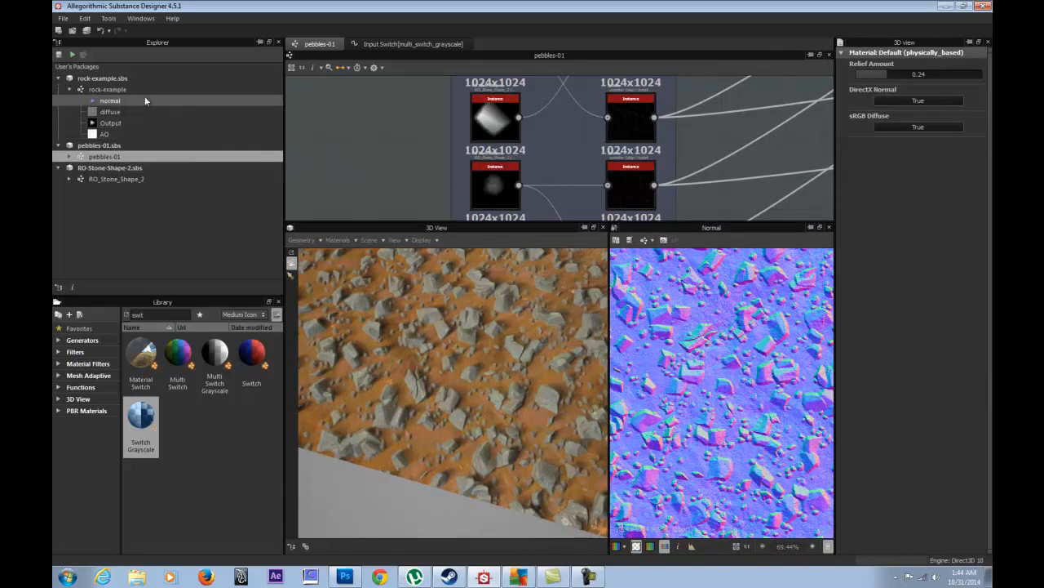
left_click(117, 89)
- Add a rock-example instance node to pebbles-01 and show its context actions
left_click_drag(107, 89, 376, 135)
left_click(362, 137)
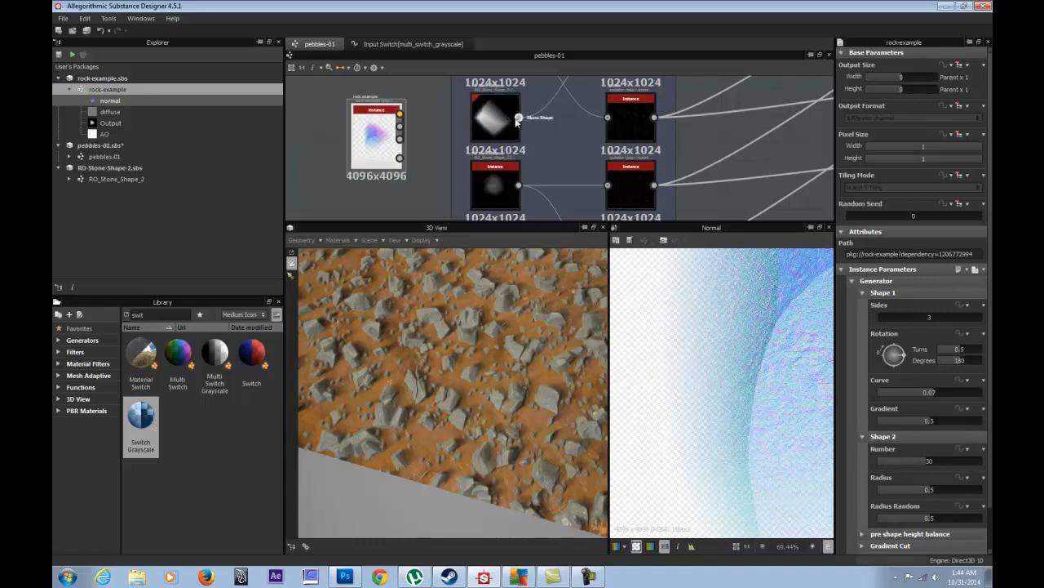
right_click(377, 135)
left_click(367, 147)
right_click(376, 142)
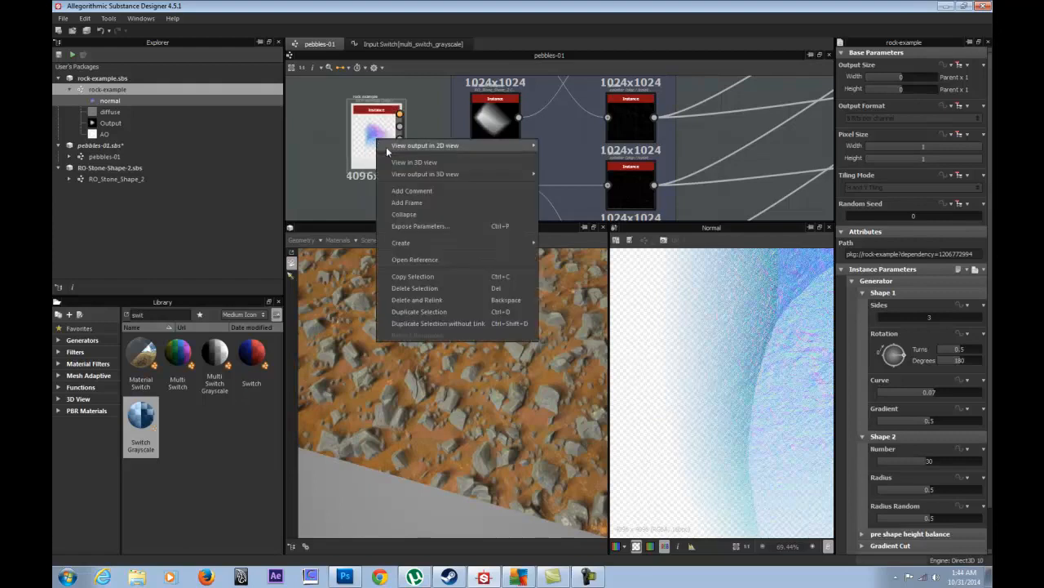
- Open the referenced rock-example graph and reset its output size to the default Parent x 1
left_click(430, 260)
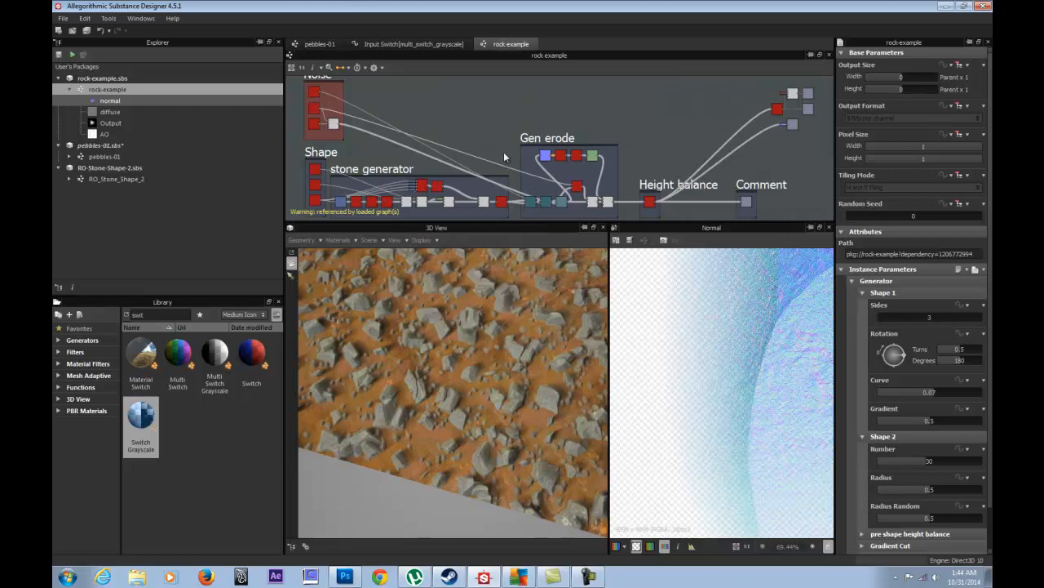
middle_click_drag(647, 114, 490, 116)
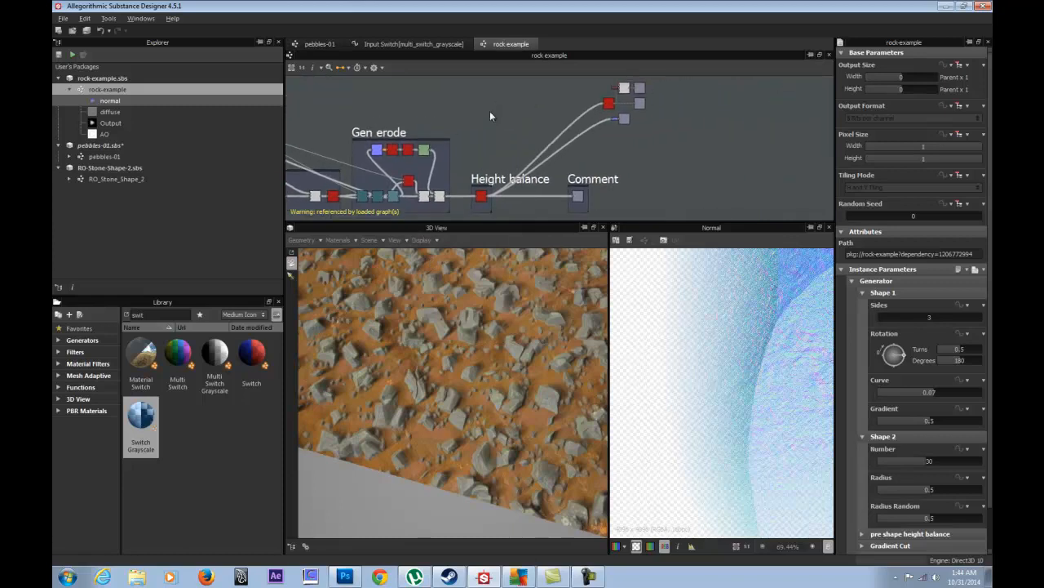
double_click(515, 133)
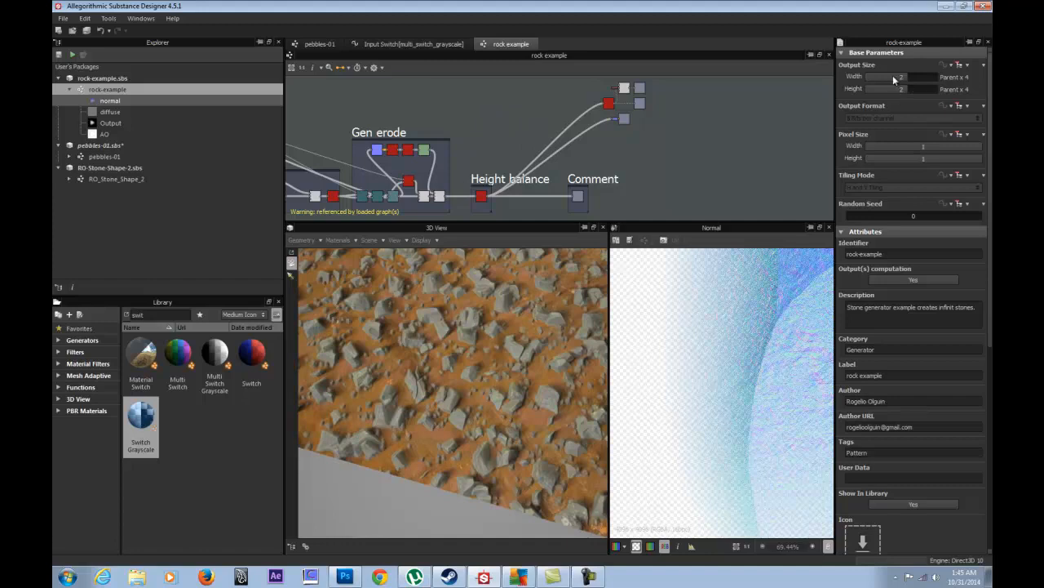
left_click(983, 68)
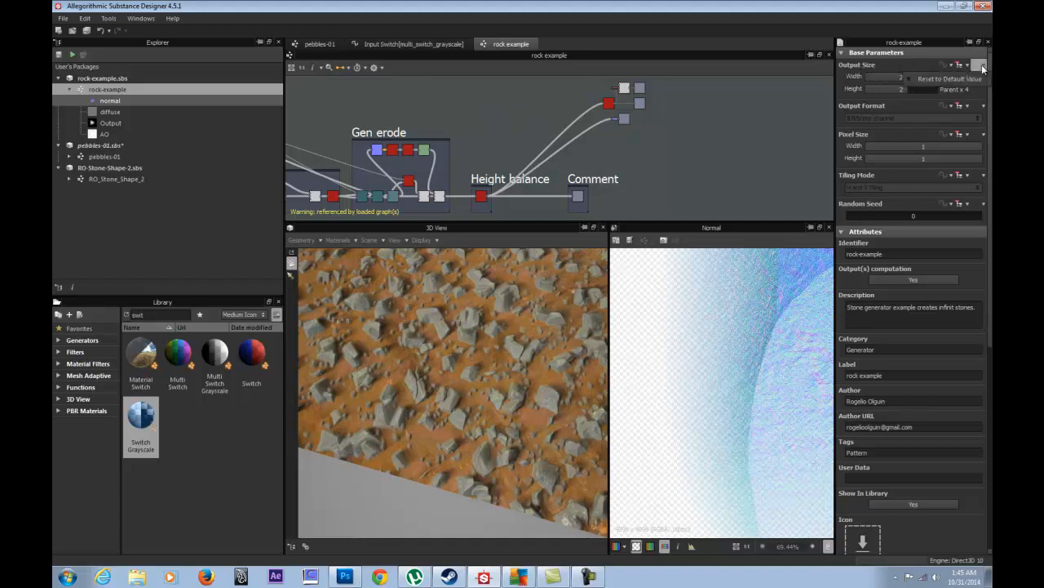
left_click(934, 83)
- Delete the normal, diffuse and AO output nodes and save rock-example.sbs
middle_click_drag(625, 124, 604, 170)
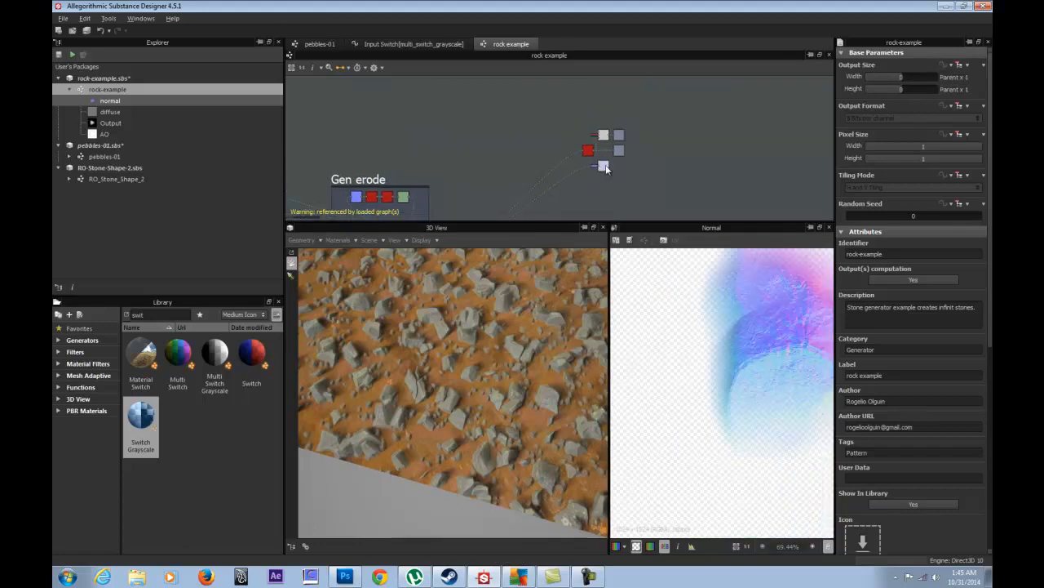
left_click_drag(652, 116, 569, 195)
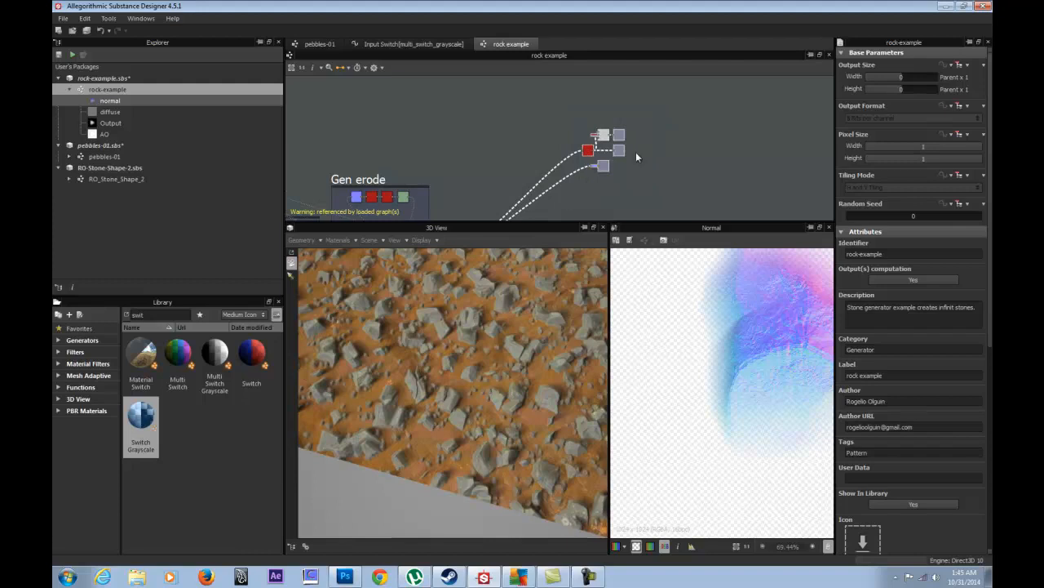
key("Delete")
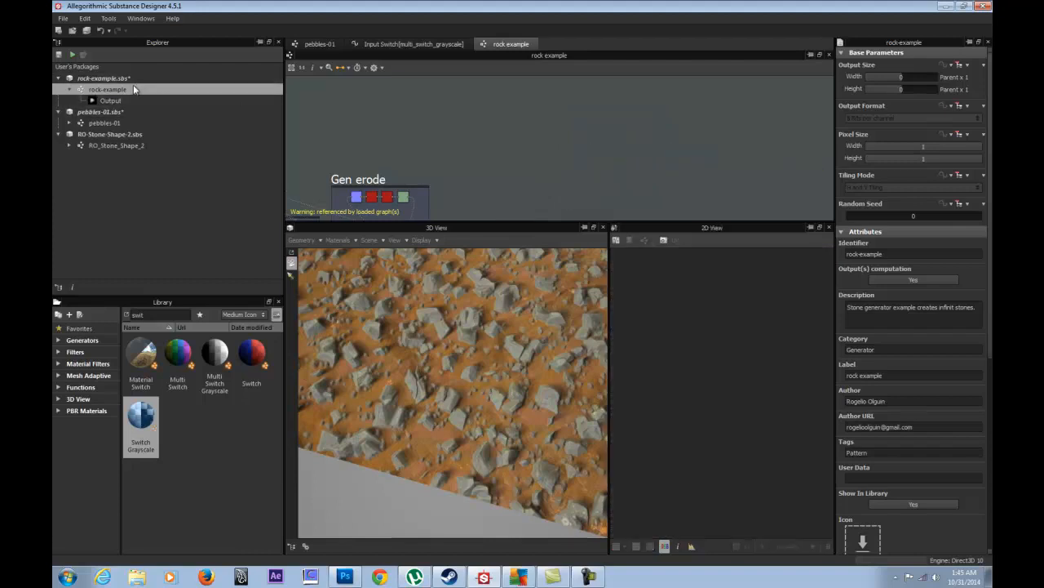
left_click(110, 79)
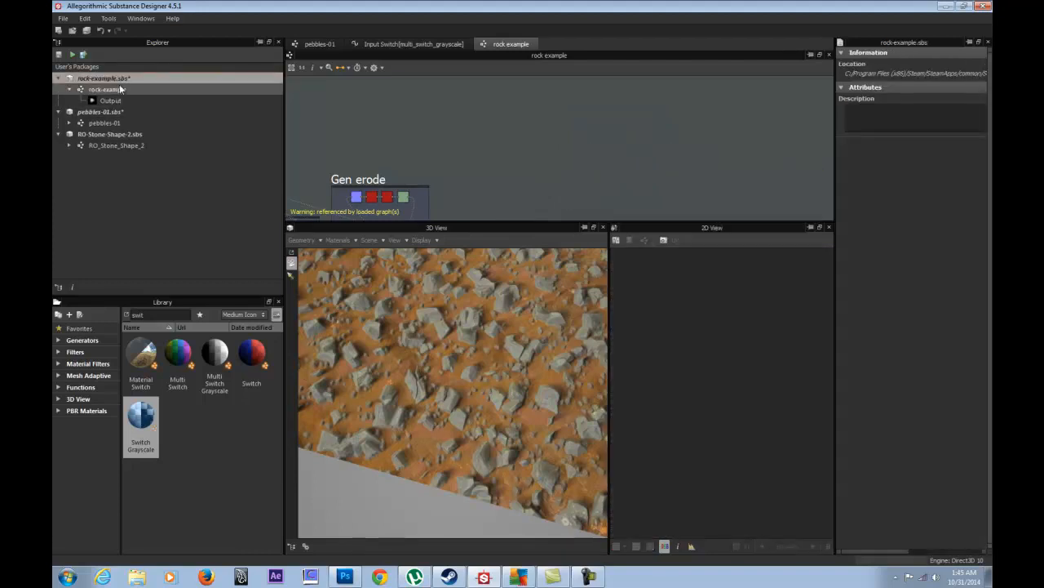
left_click(115, 92)
left_click(112, 79)
key("ctrl+s")
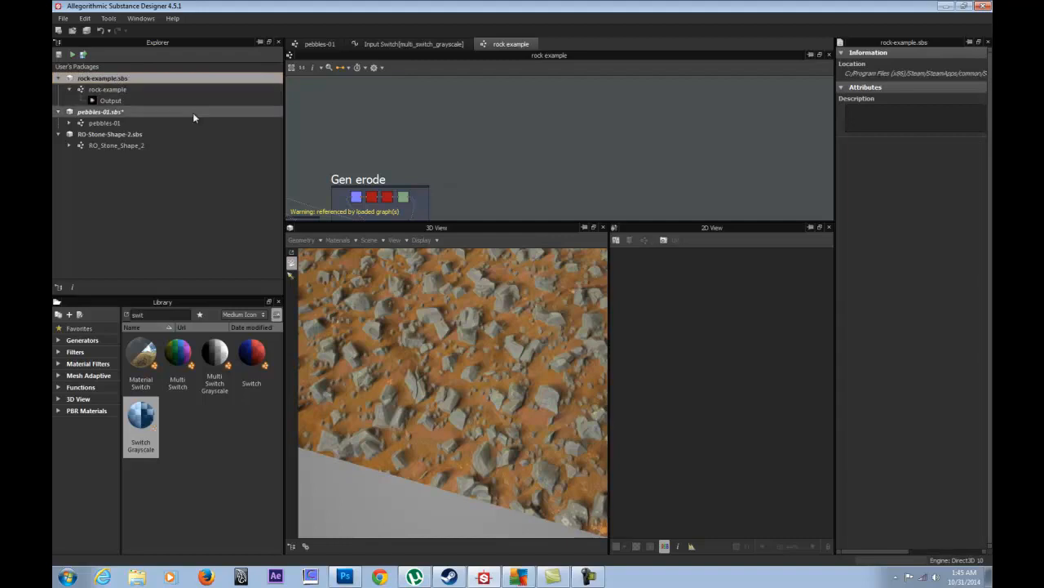
- Reopen pebbles-01, preview the rock-example node's output and nudge the node up-left
left_click(114, 122)
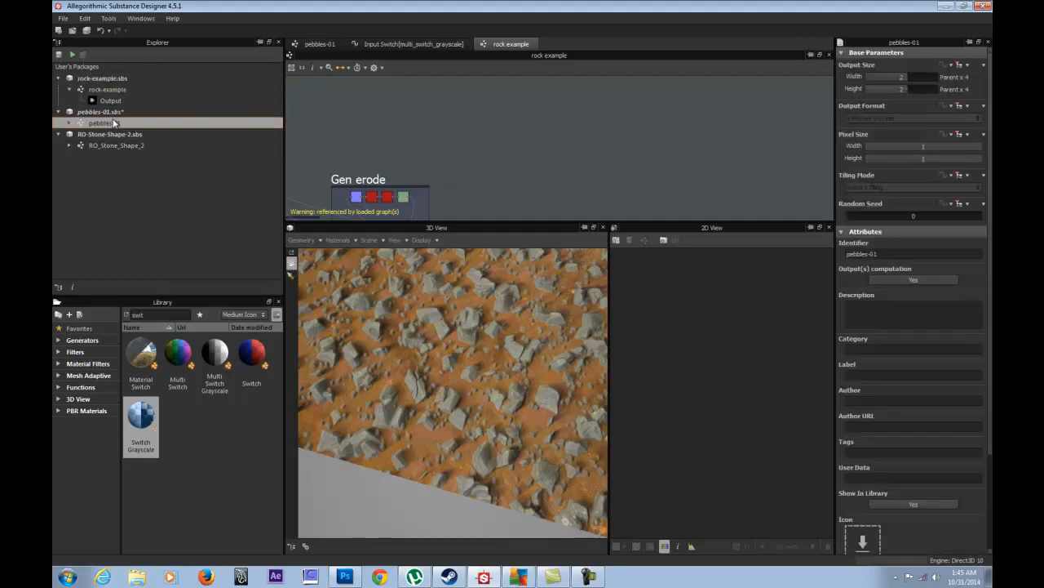
double_click(114, 122)
double_click(358, 139)
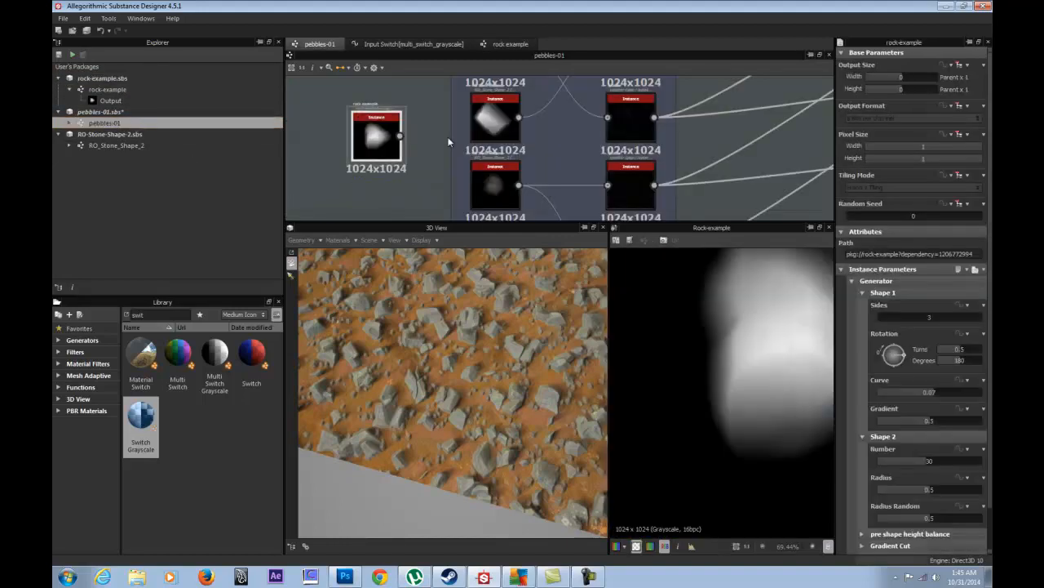
scroll(715, 314, "down", 4)
scroll(714, 325, "up", 2)
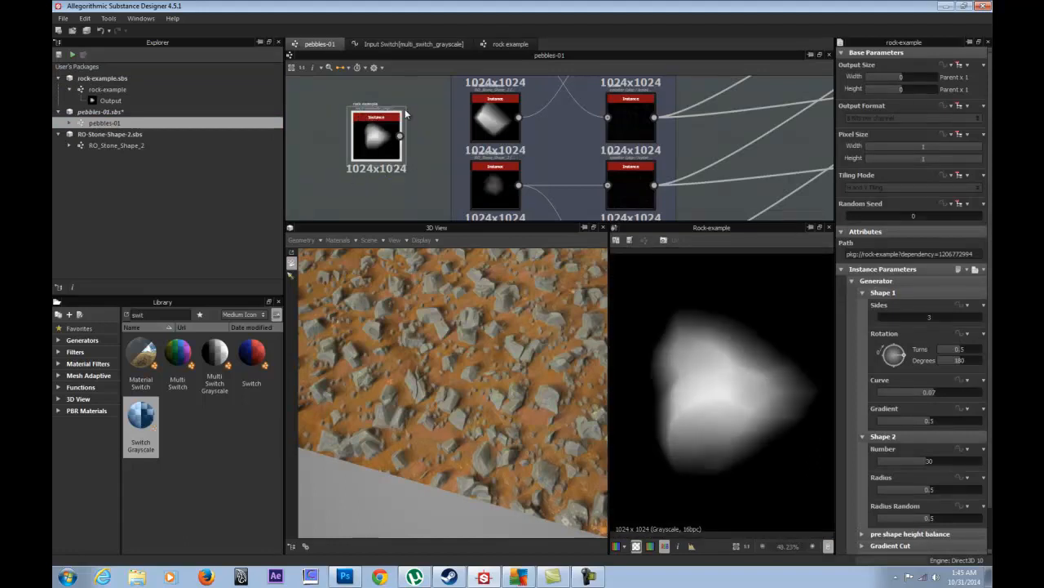
middle_click_drag(449, 178, 461, 202)
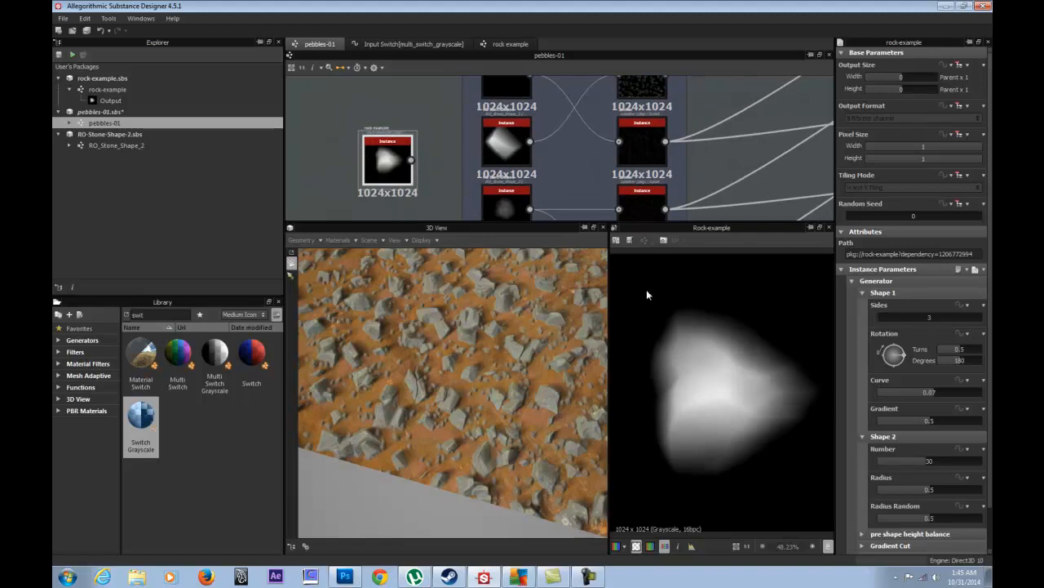
left_click_drag(387, 151, 367, 139)
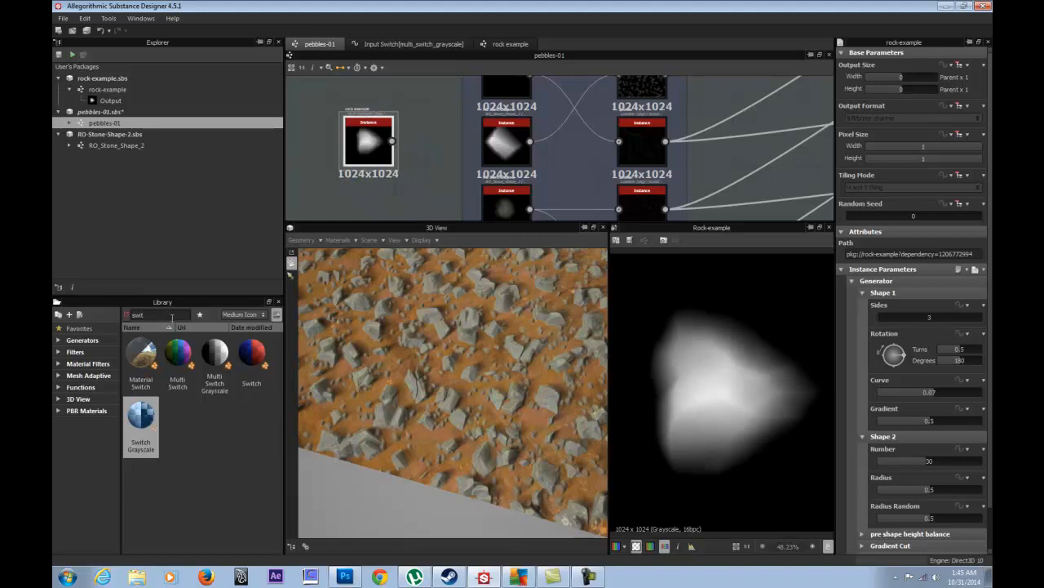
- Connect the rock-example output to the stone generation nodes and inspect the resulting pebbles
type("rock")
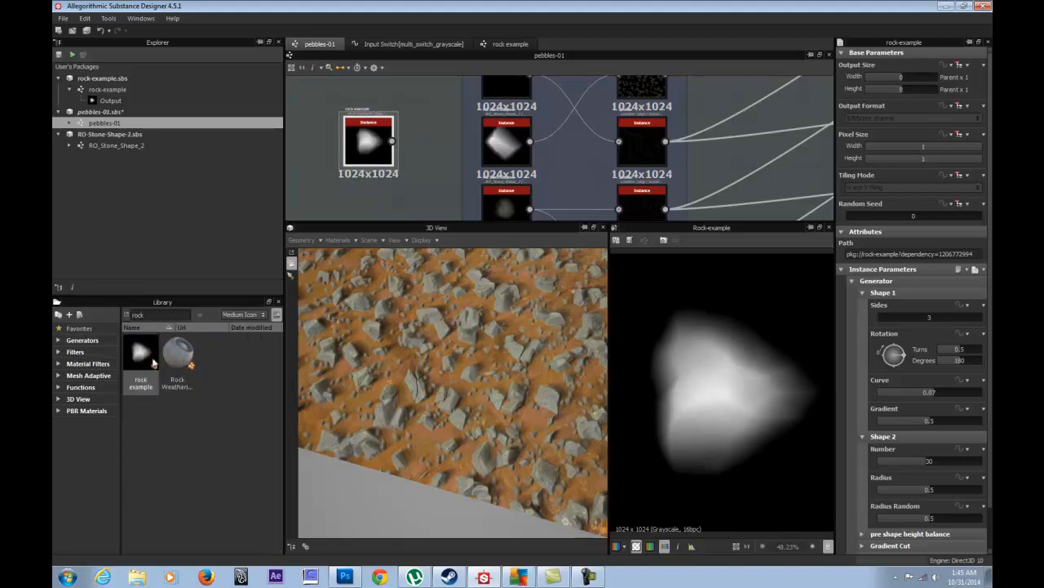
mouse_move(139, 361)
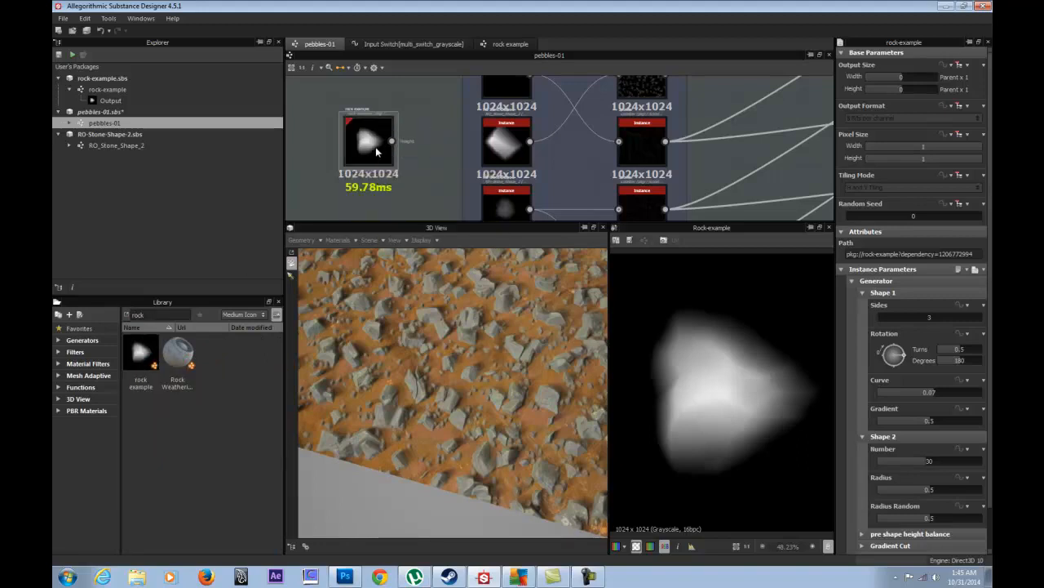
middle_click_drag(417, 116, 350, 115)
left_click_drag(317, 167, 347, 138)
left_click_drag(484, 161, 374, 133, "shift")
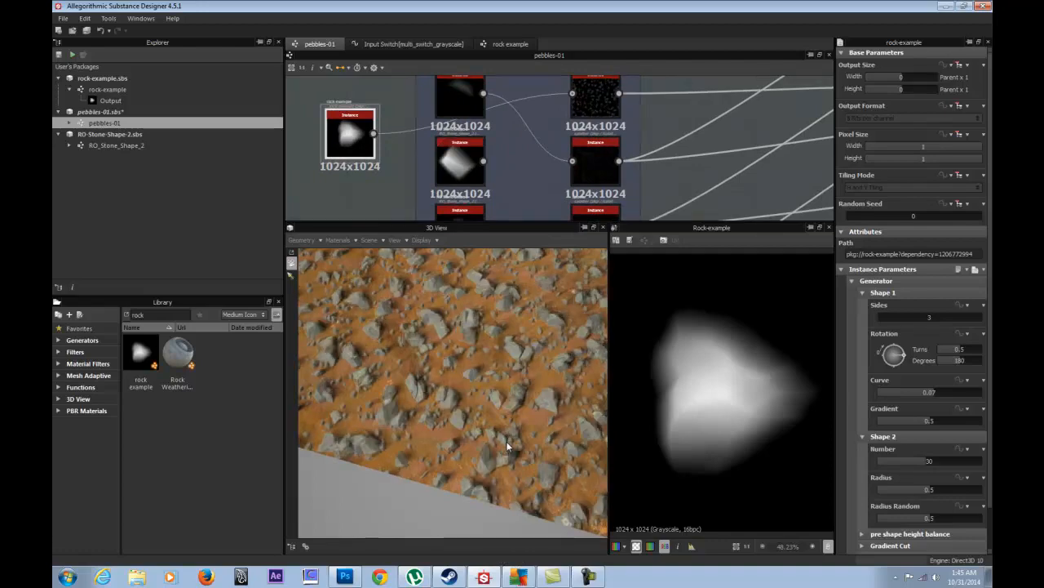
left_click_drag(509, 382, 401, 339)
- Rotate rock-example Shape 1 to about 303°, then collapse the Shape and Generator groups
scroll(499, 166, "down", 4)
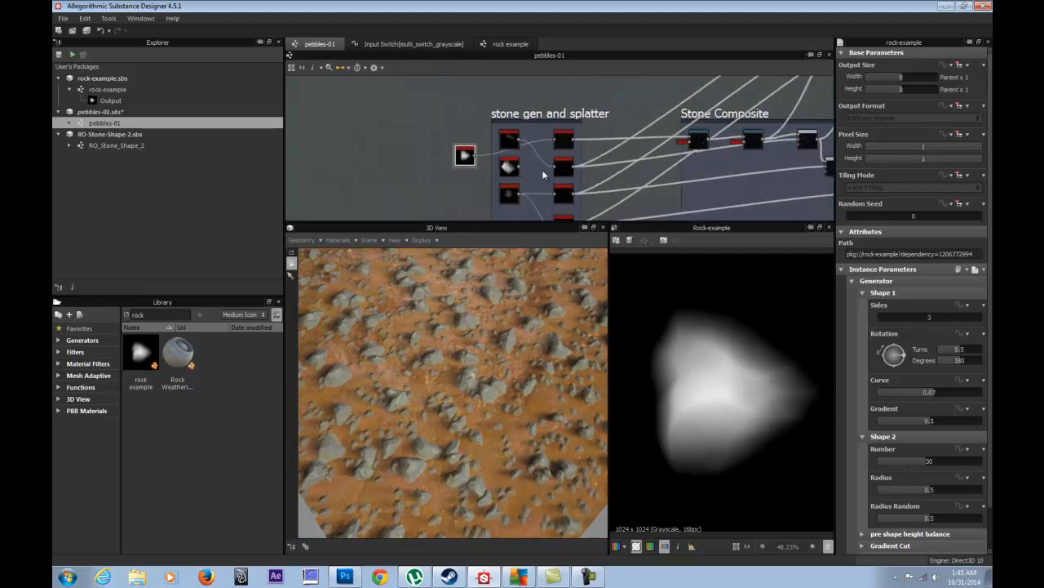
scroll(499, 166, "up", 1)
scroll(498, 163, "up", 3)
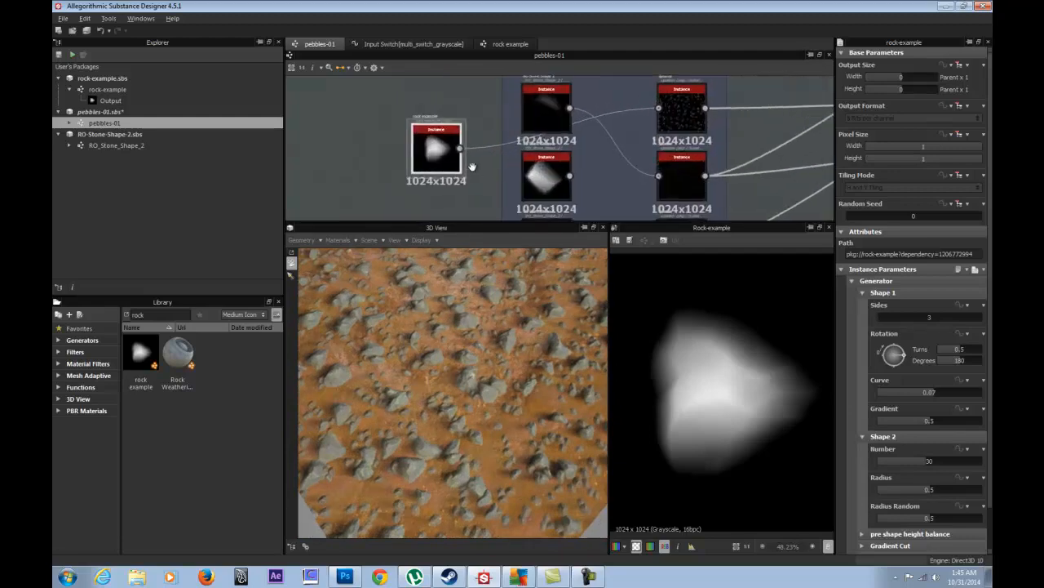
middle_click_drag(497, 163, 488, 132)
left_click_drag(469, 307, 367, 302)
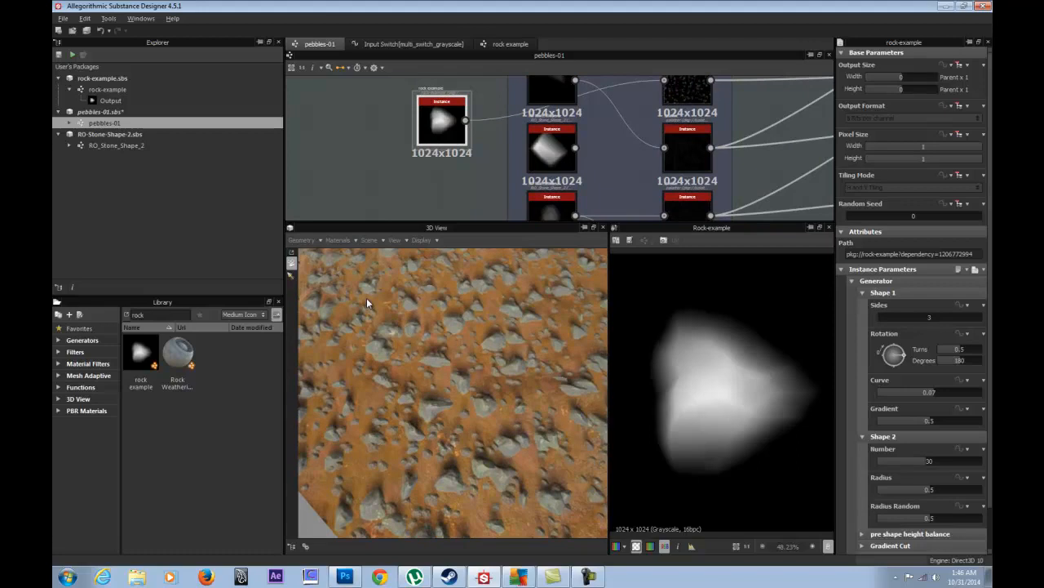
left_click_drag(896, 355, 883, 375)
left_click(863, 292)
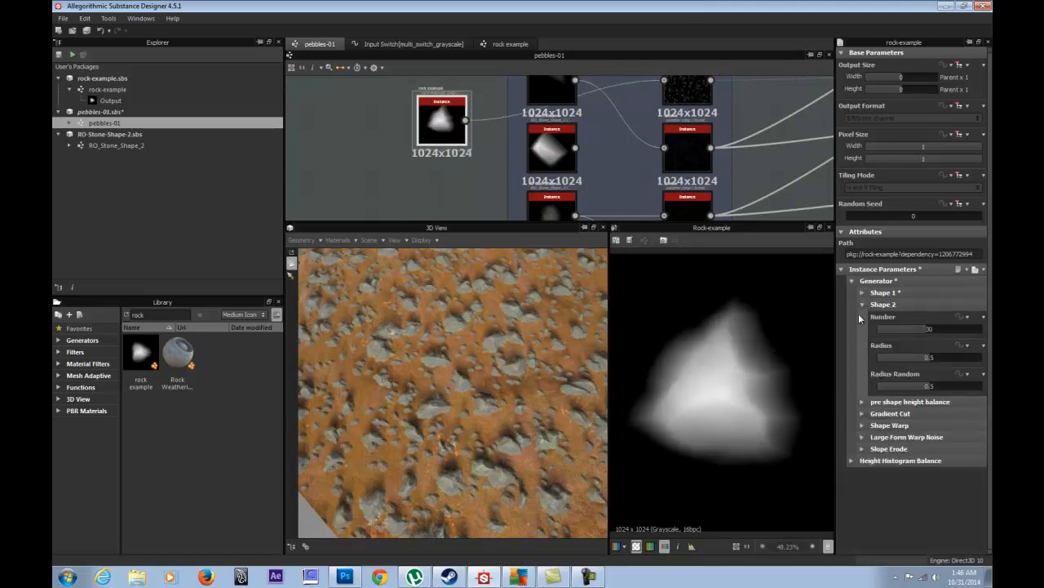
left_click(863, 305)
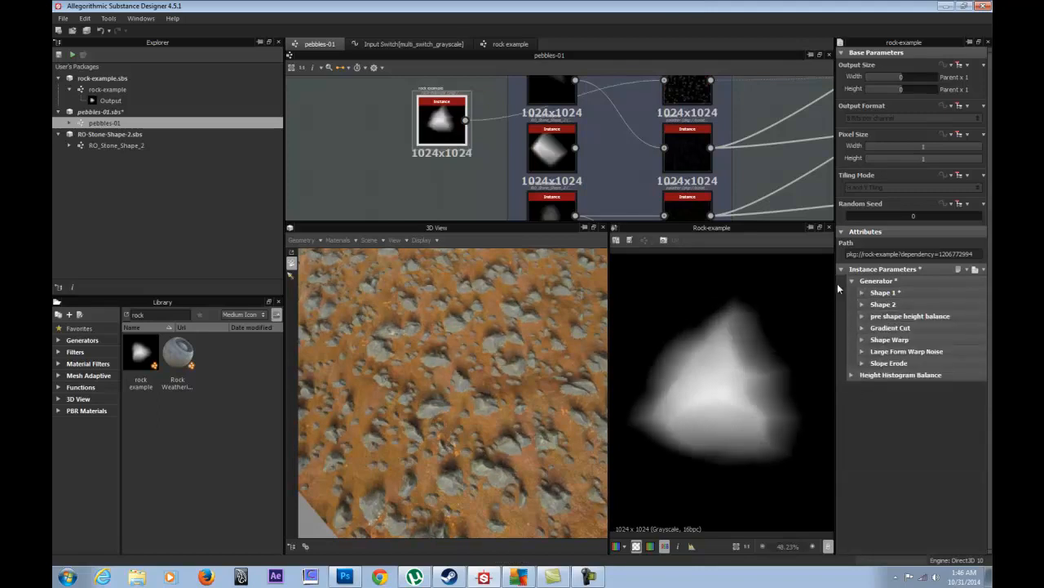
left_click_drag(833, 283, 692, 288)
left_click(708, 281)
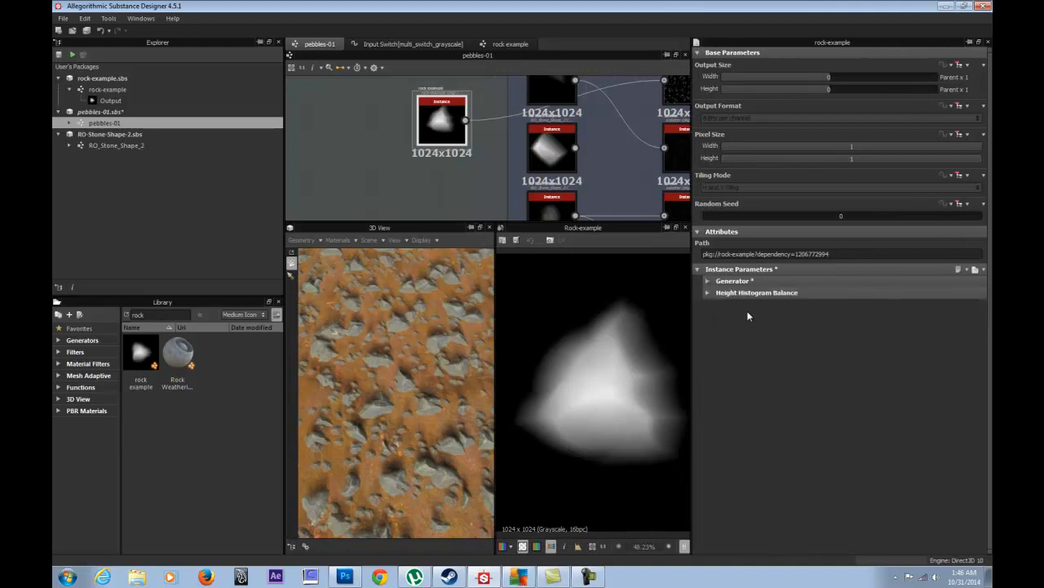
- Browse the Height Histogram Balance, Shape 1, Shape 2 and pre shape height balance settings
left_click(707, 293)
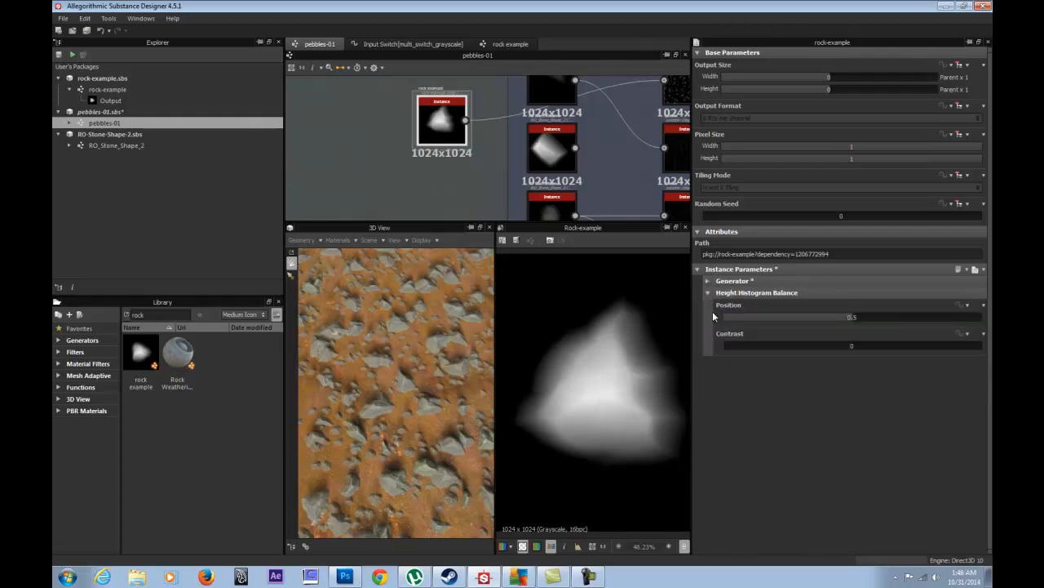
left_click(707, 292)
left_click(707, 281)
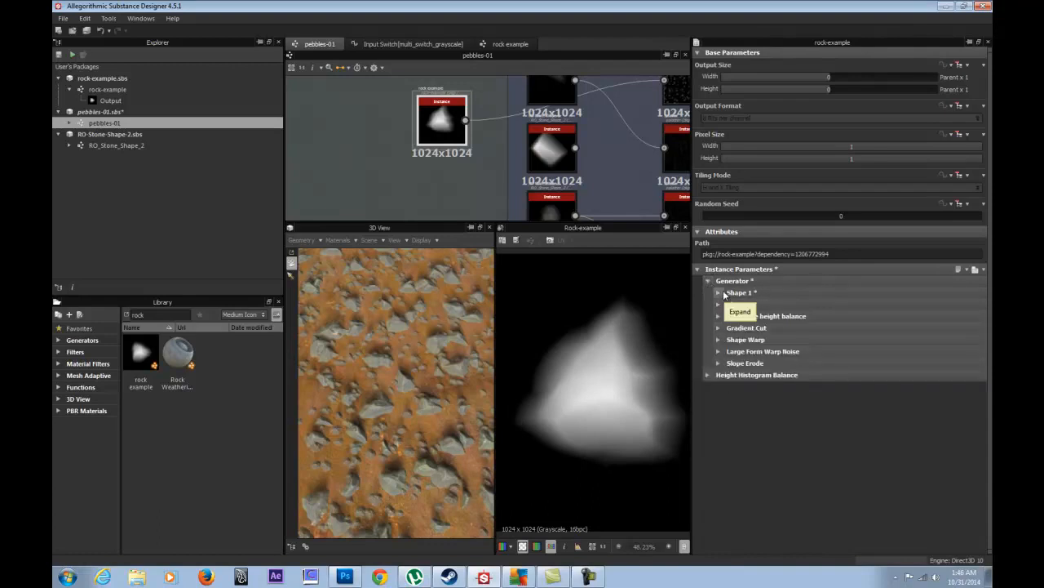
left_click(719, 292)
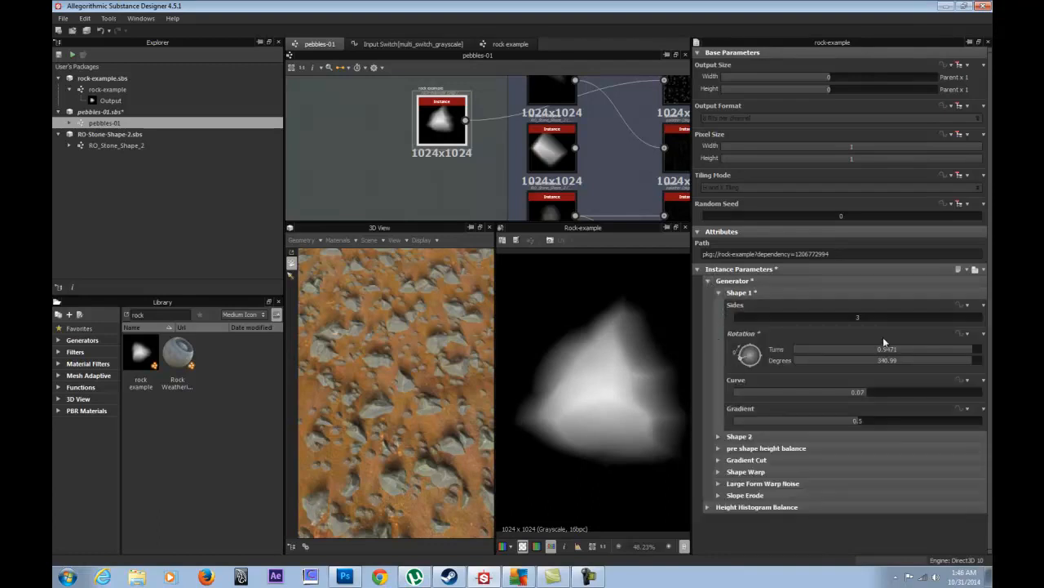
left_click(718, 293)
left_click(718, 305)
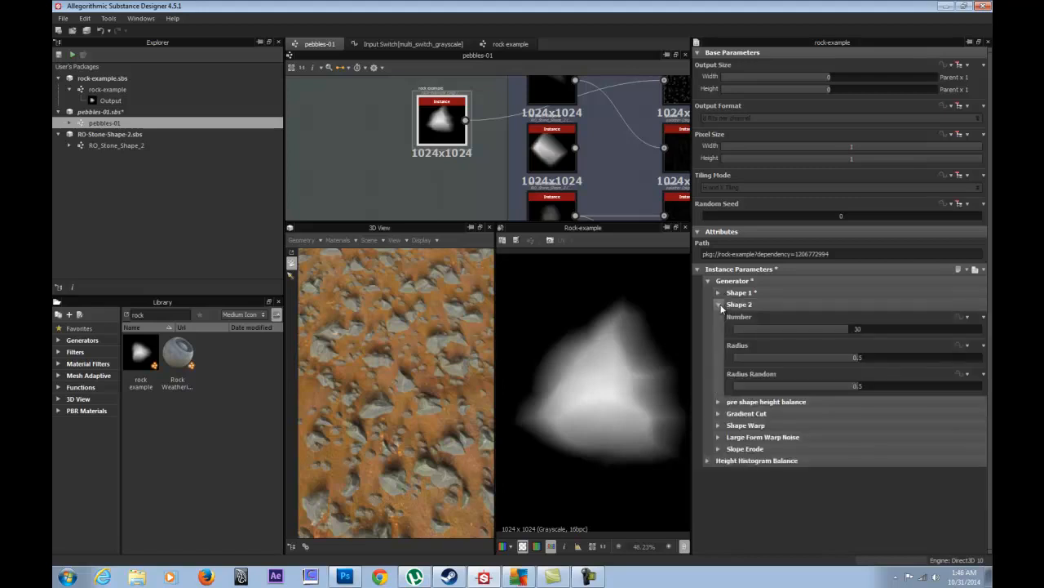
left_click(719, 305)
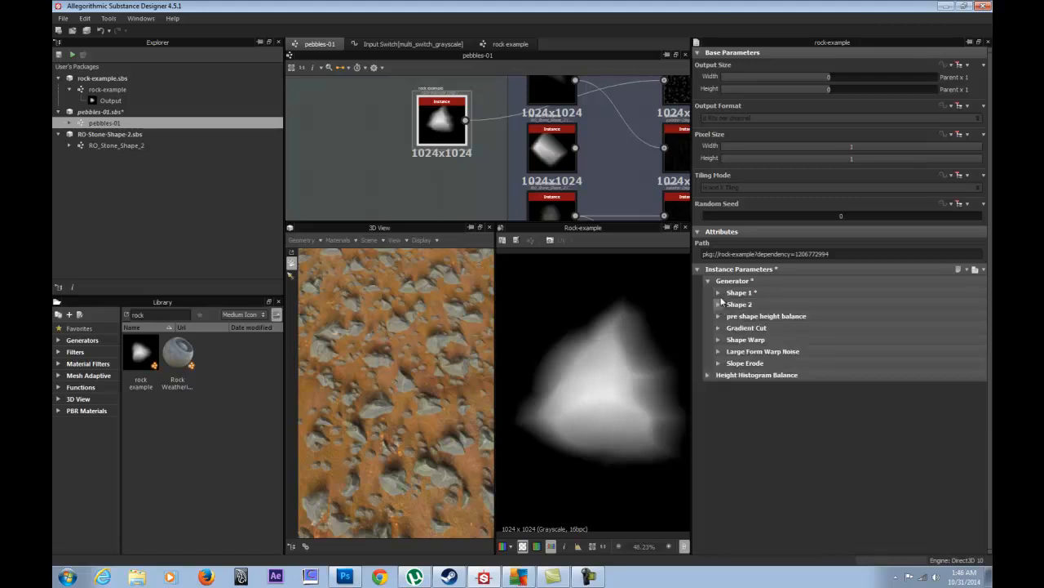
left_click(719, 292)
left_click(719, 293)
left_click(719, 304)
left_click(719, 304)
left_click(719, 315)
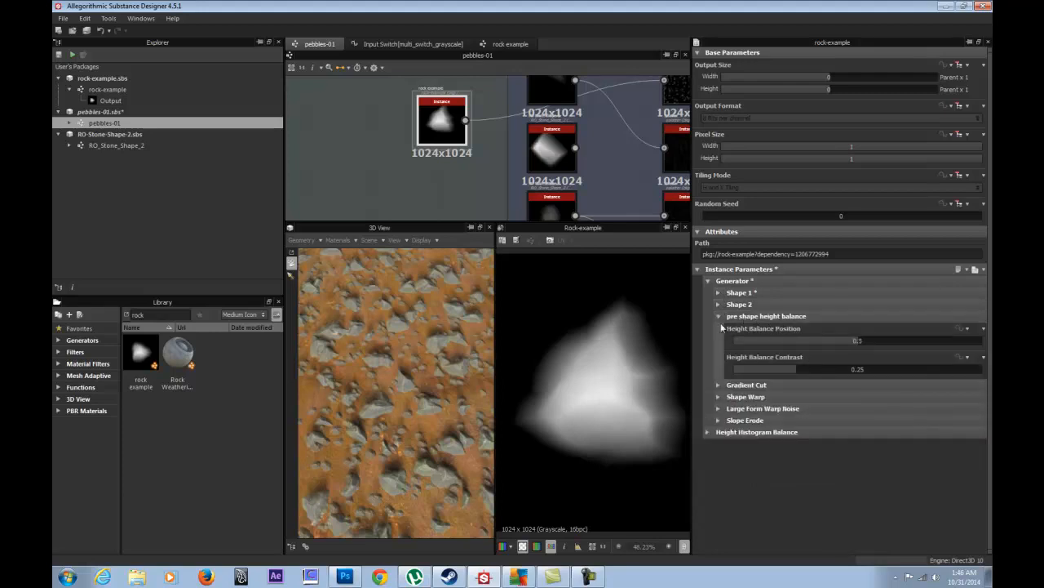
left_click(719, 316)
- Review the Gradient Cut, Shape Warp, Large Form Warp Noise and Slope Erode groups, then enlarge the graph
left_click(718, 327)
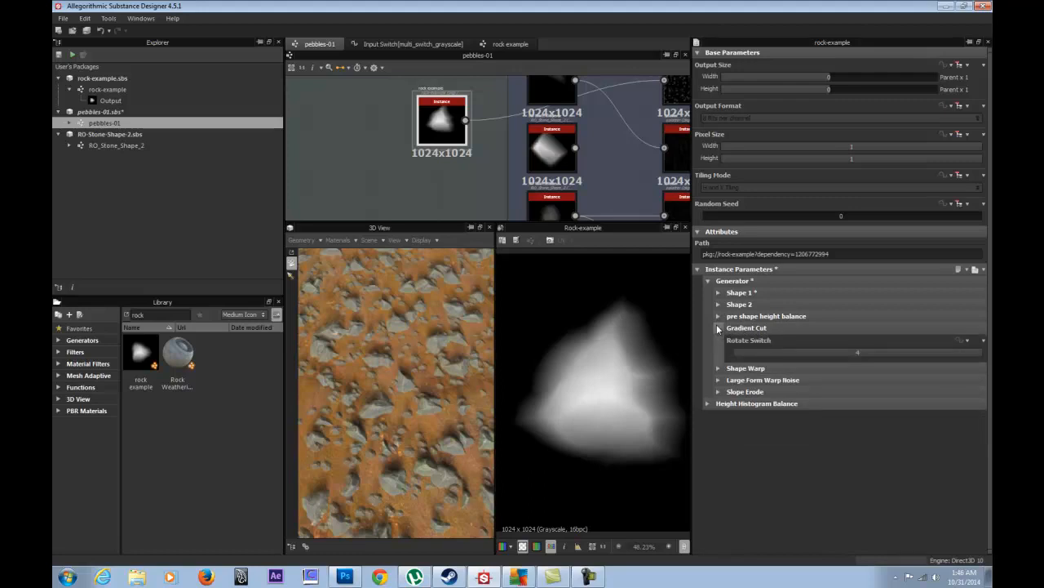
left_click(718, 327)
left_click(718, 328)
left_click(718, 328)
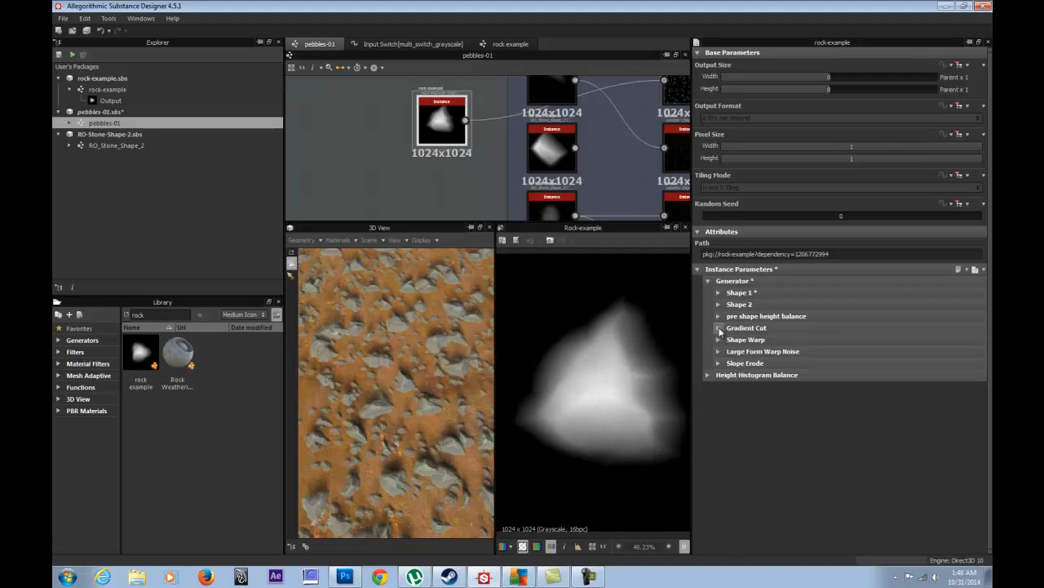
left_click(720, 340)
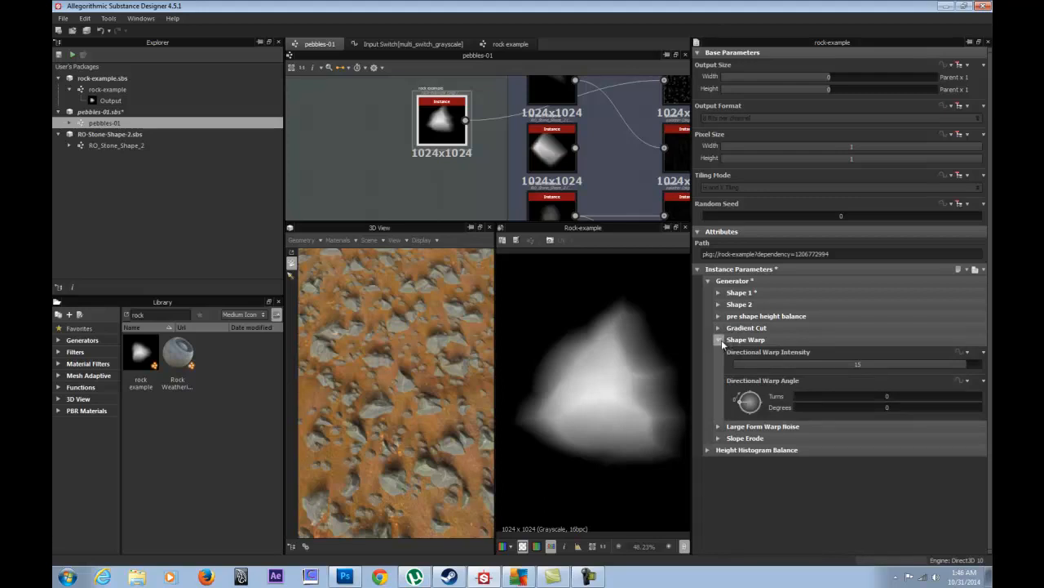
left_click(718, 340)
left_click(719, 351)
left_click(719, 352)
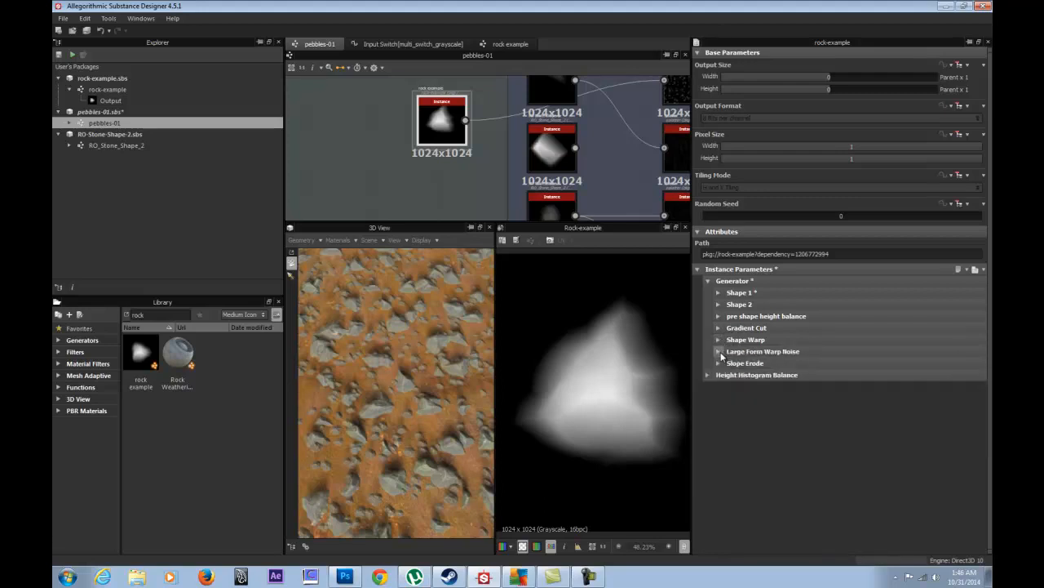
left_click(719, 363)
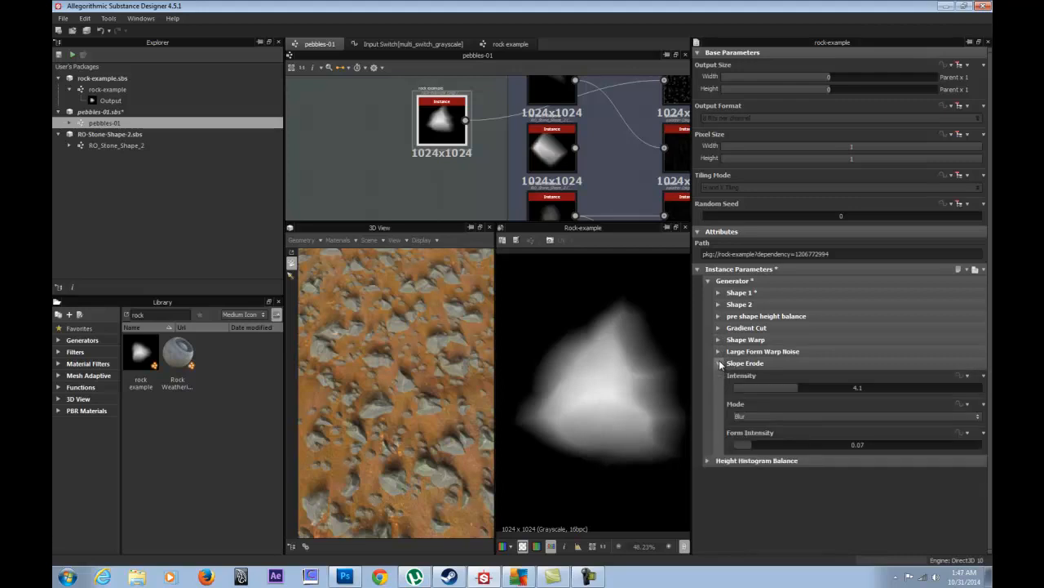
left_click(719, 363)
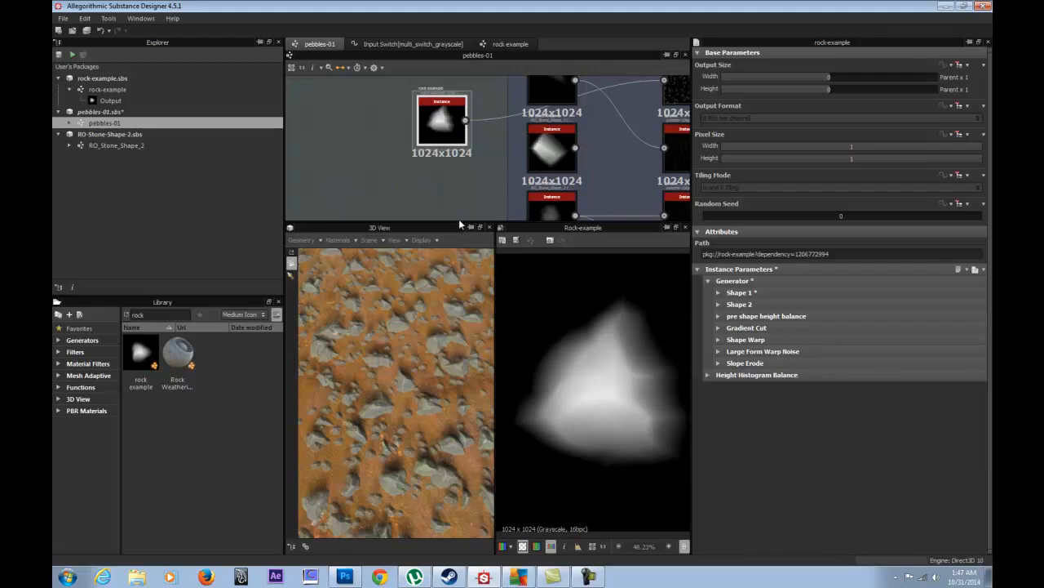
left_click_drag(460, 221, 460, 299)
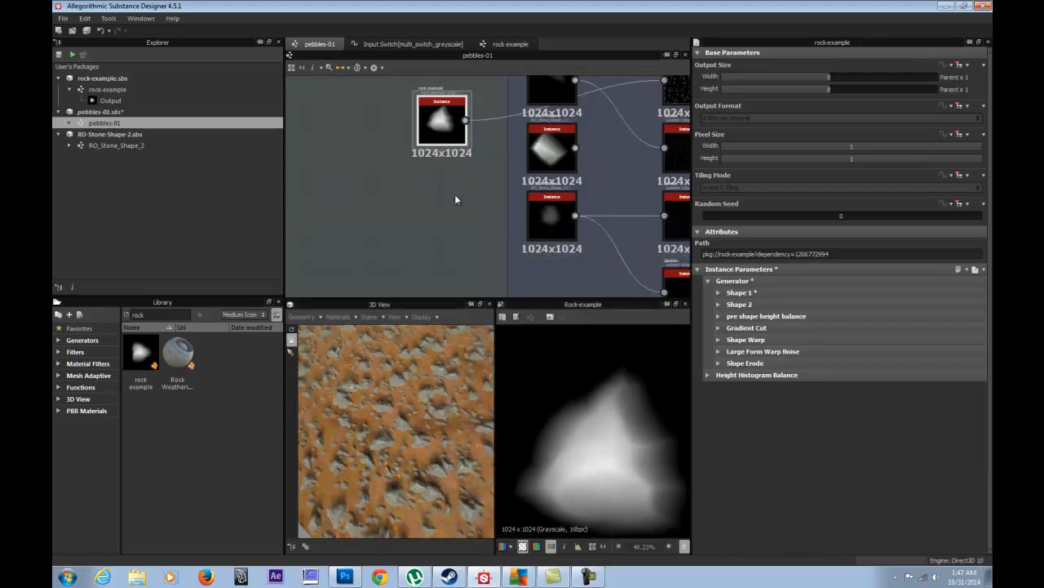
- Duplicate the rock-example node, place the copy below, and straighten the upper node's link
left_click(439, 120)
key("ctrl+c")
key("ctrl+v")
left_click_drag(489, 183, 397, 222)
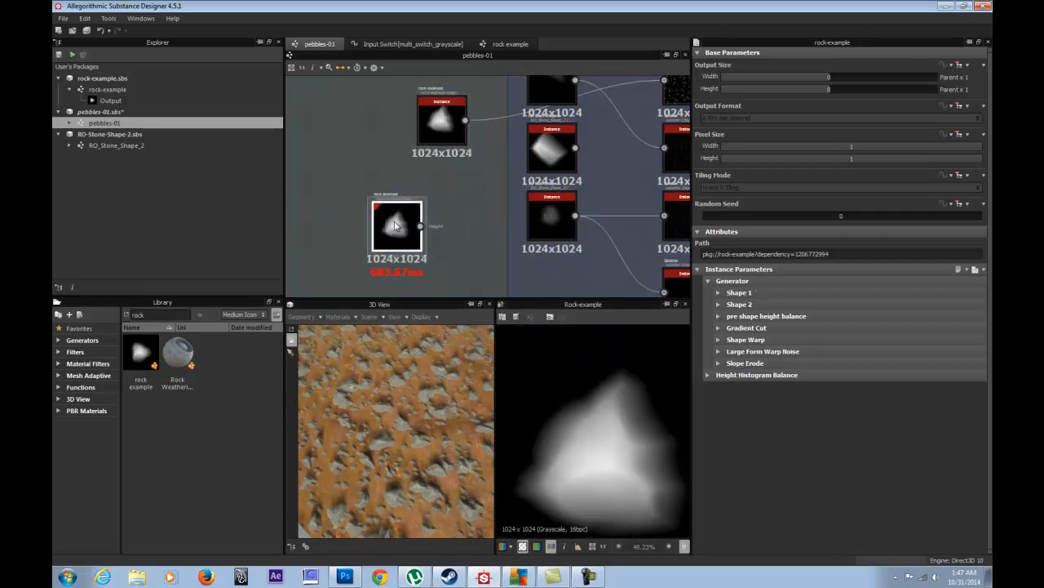
left_click_drag(410, 243, 426, 231)
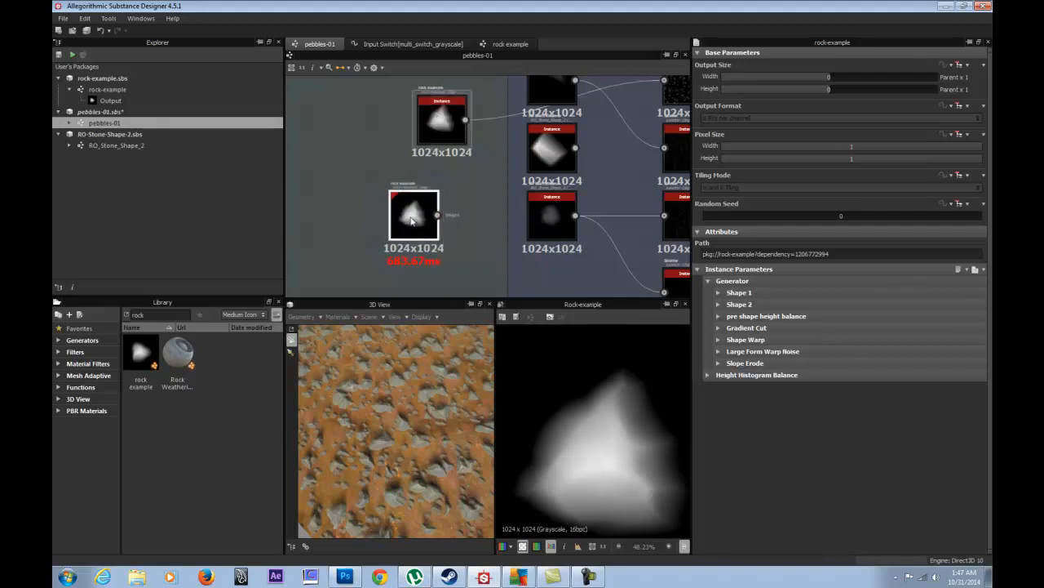
middle_click_drag(463, 181, 484, 238)
left_click_drag(466, 197, 455, 157)
- Move the RO Stone Shape 2 node down-left and inspect the middle stone shape's settings
left_click_drag(430, 444, 406, 391)
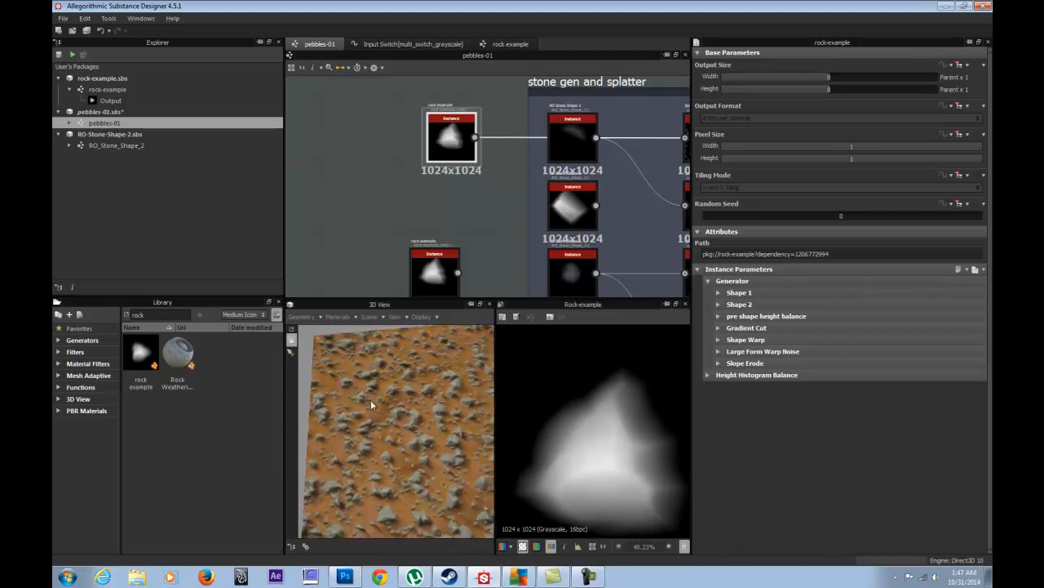
left_click_drag(390, 398, 409, 327)
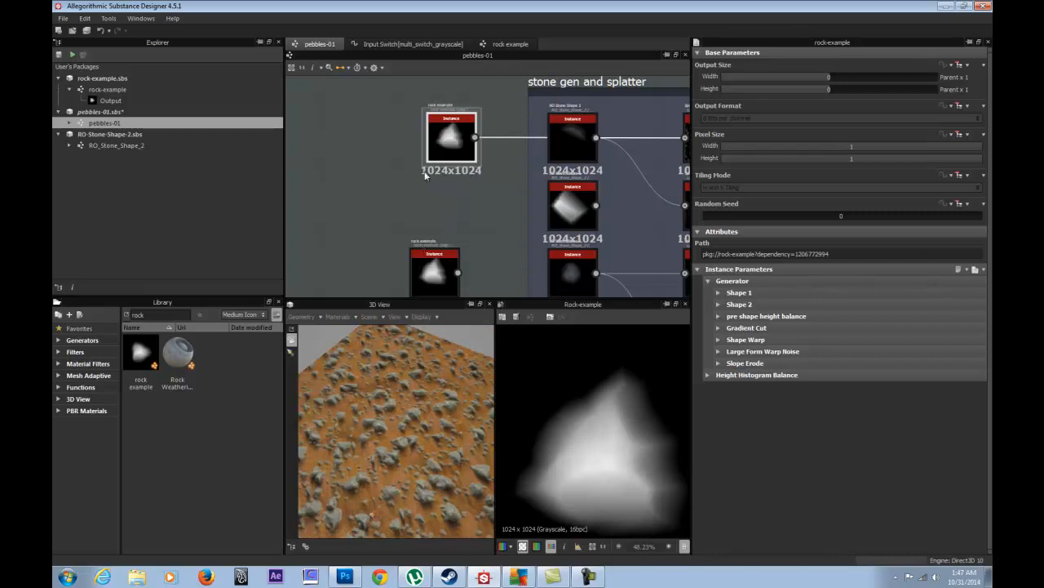
middle_click_drag(451, 210, 375, 203)
left_click(493, 133)
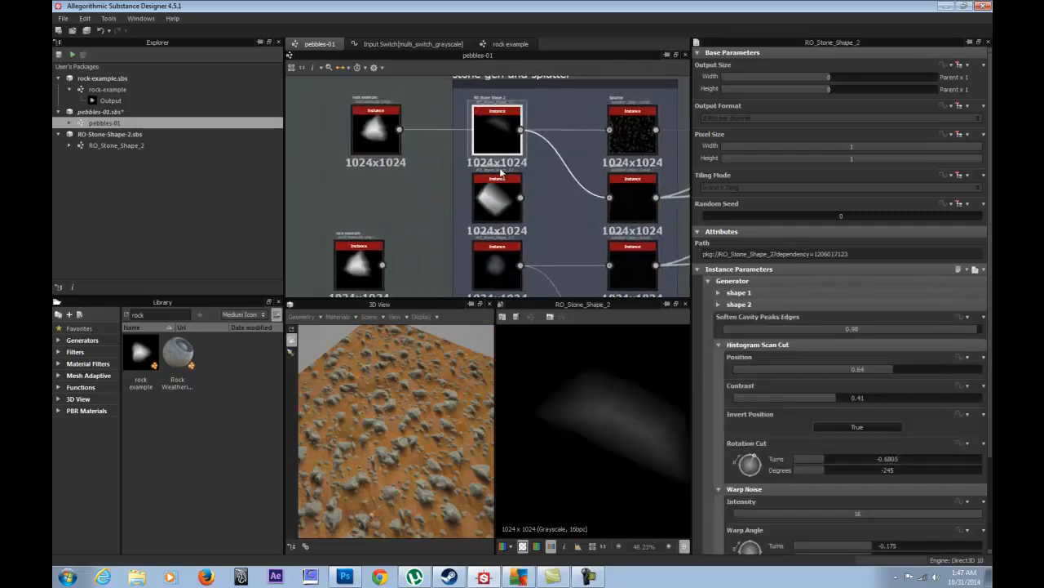
left_click_drag(500, 197, 421, 206)
left_click(496, 144)
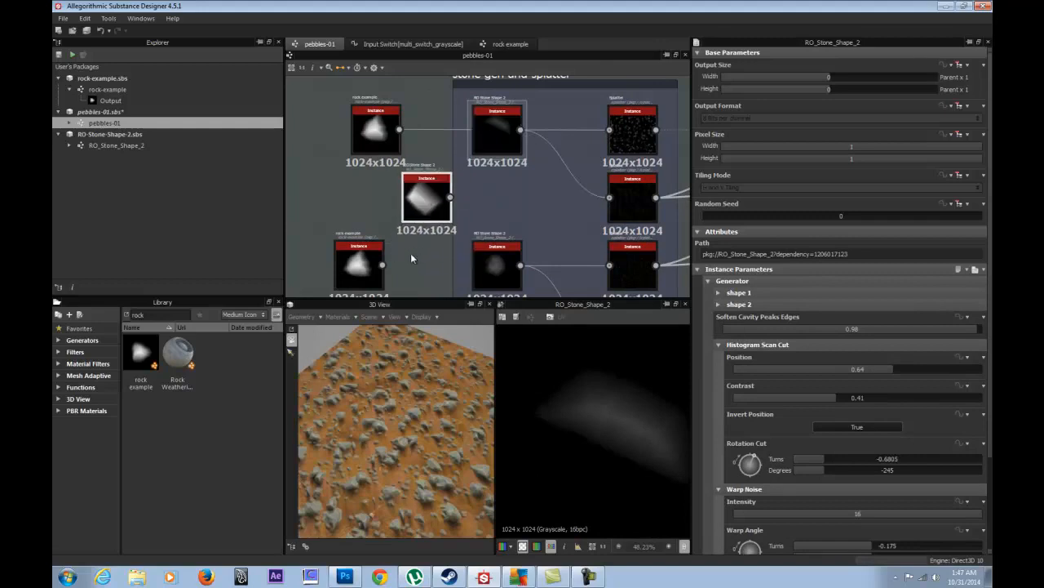
scroll(415, 215, "up", 1)
double_click(418, 204)
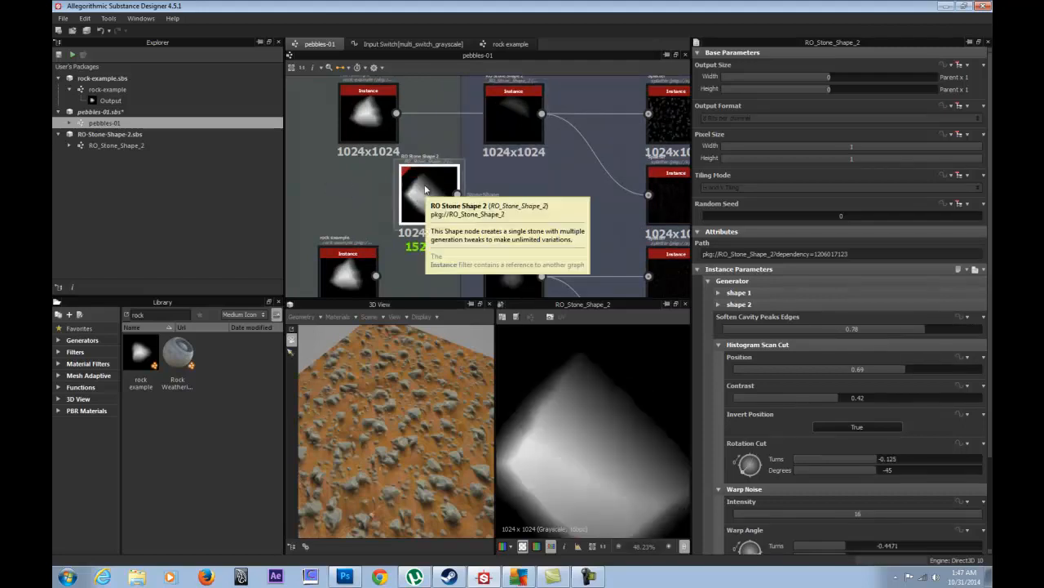
- Inspect the upper and lower rock-example nodes and the RO Stone Shape 2 node
double_click(366, 122)
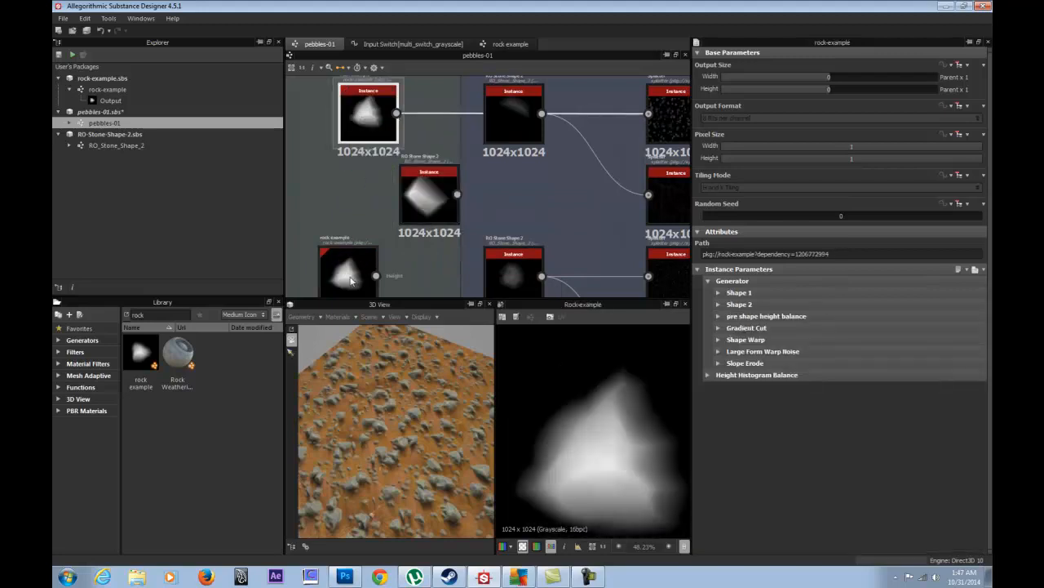
middle_click_drag(354, 281, 384, 204)
left_click(383, 204)
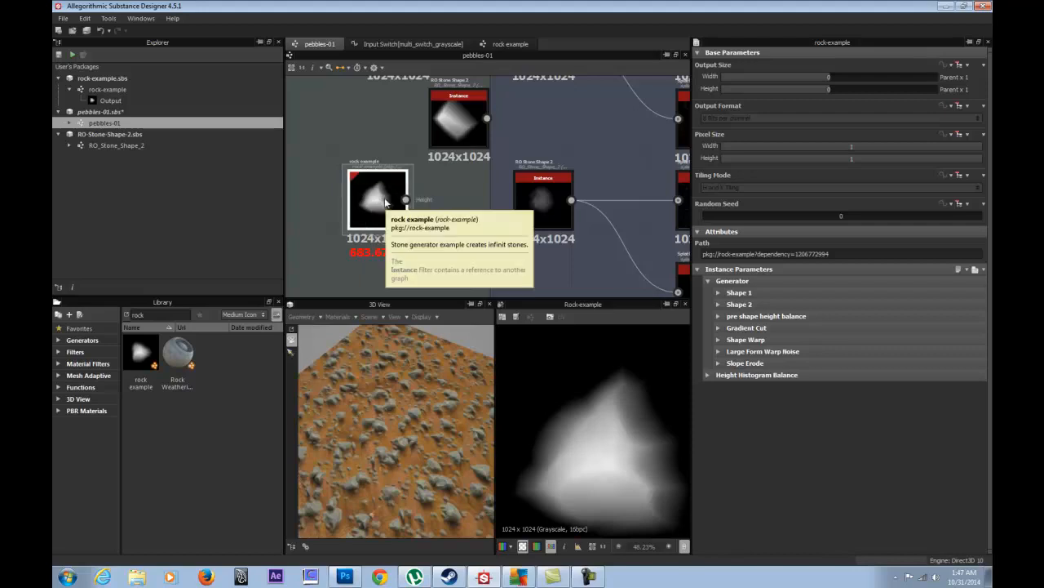
middle_click_drag(366, 100, 392, 194)
left_click(416, 138)
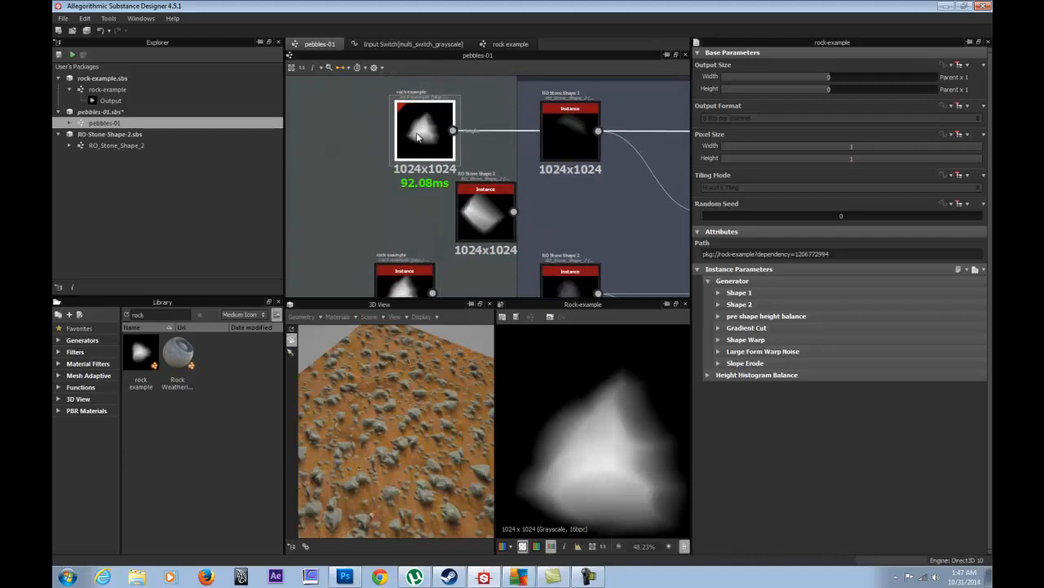
middle_click_drag(419, 224, 397, 188)
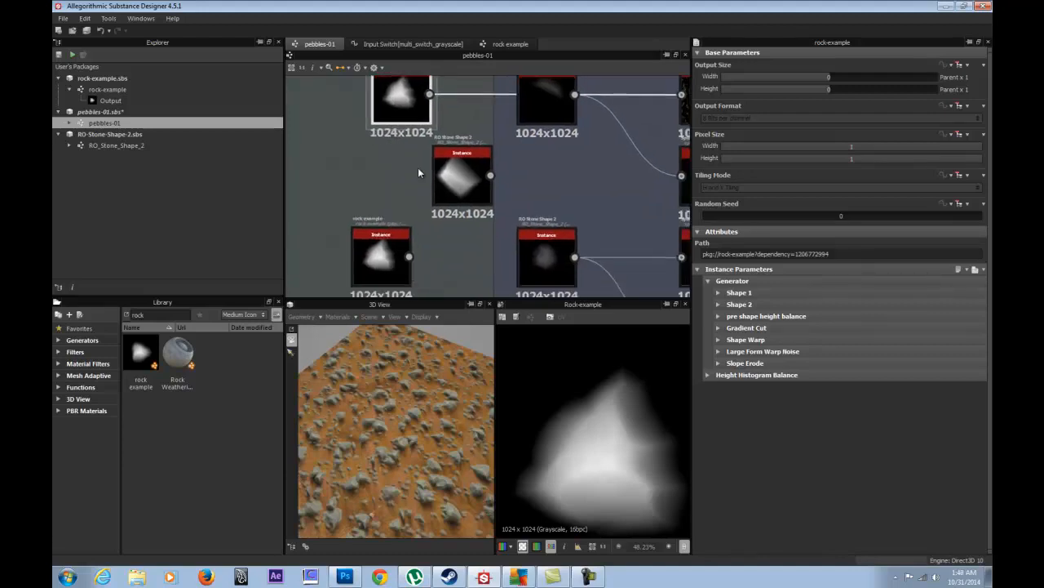
left_click(467, 180)
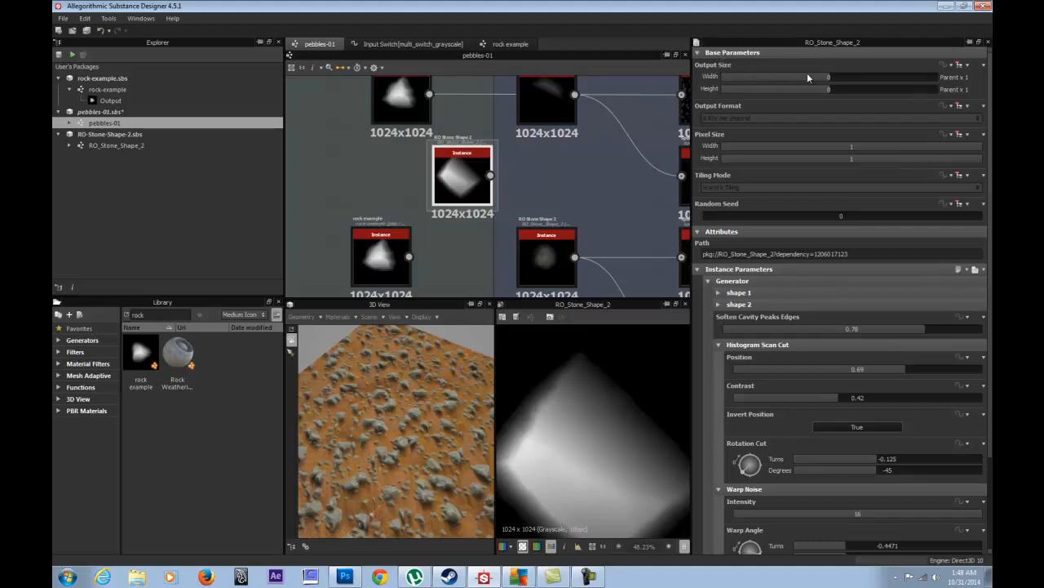
- Set the stone shape and both rock-example nodes to 256x256 (Parent / 4), then shift the lower rock node up-left
mouse_move(831, 79)
left_mouse_down()
mouse_move(822, 96)
mouse_move(815, 77)
left_mouse_up()
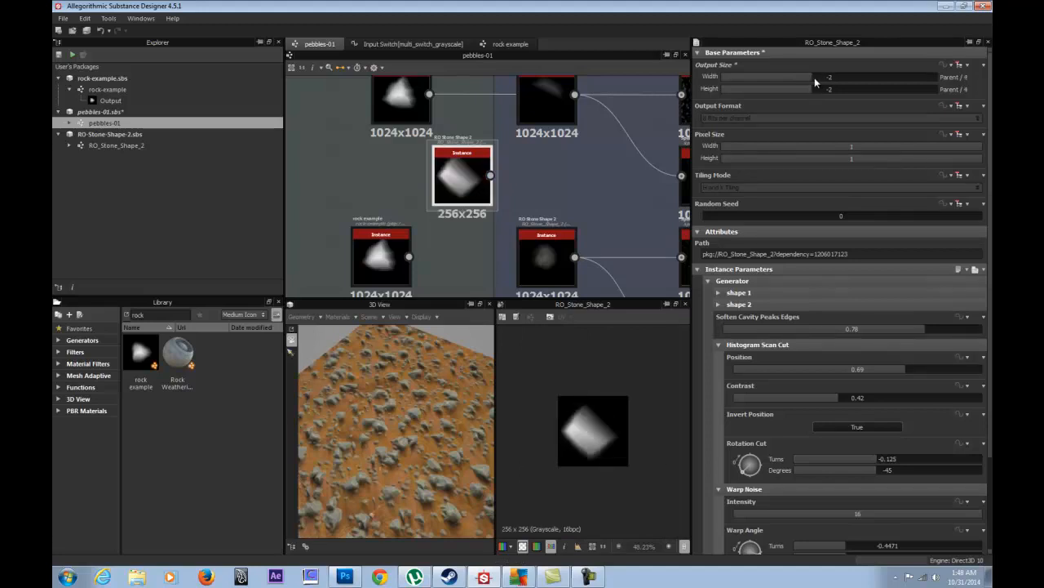
left_click(408, 102)
mouse_move(830, 80)
left_mouse_down()
mouse_move(814, 77)
mouse_move(812, 89)
left_mouse_up()
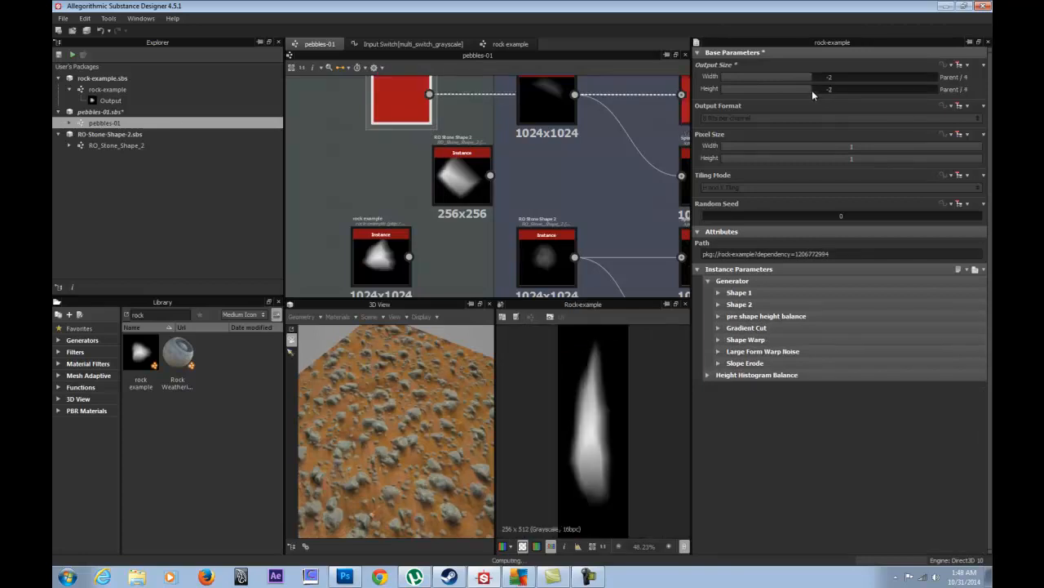
left_click(387, 258)
left_click_drag(822, 77, 817, 93)
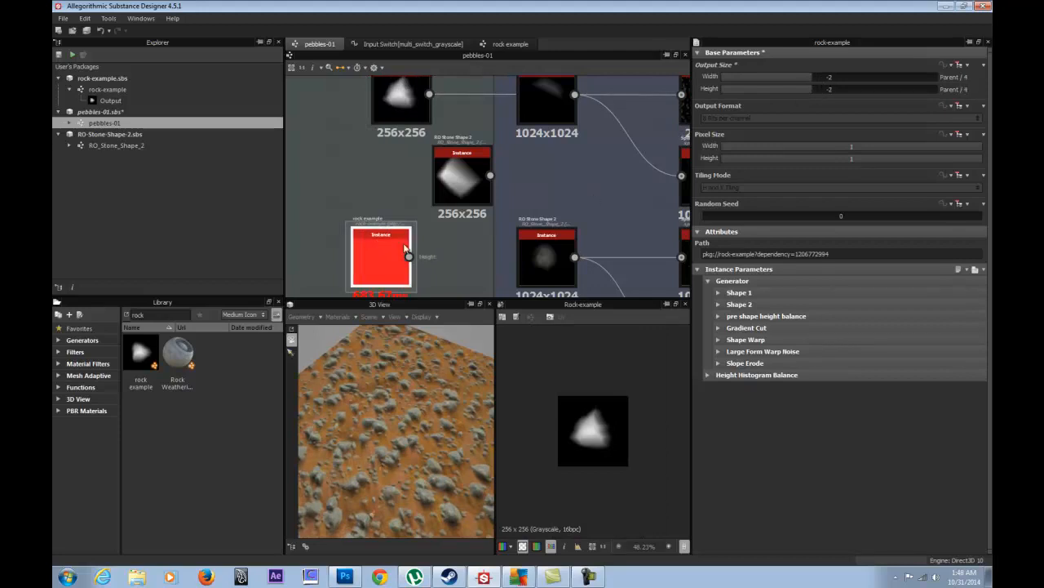
left_click_drag(383, 246, 359, 187)
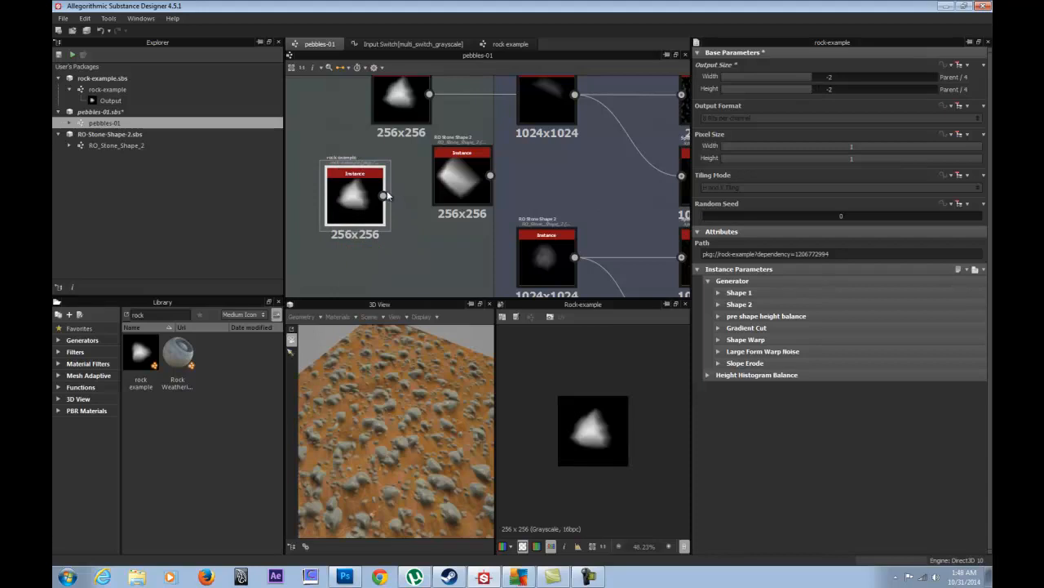
- Connect the rock node to a 1024x1024 splatter node and rearrange the nearby nodes
scroll(387, 190, "down", 2)
middle_click_drag(410, 222, 351, 204)
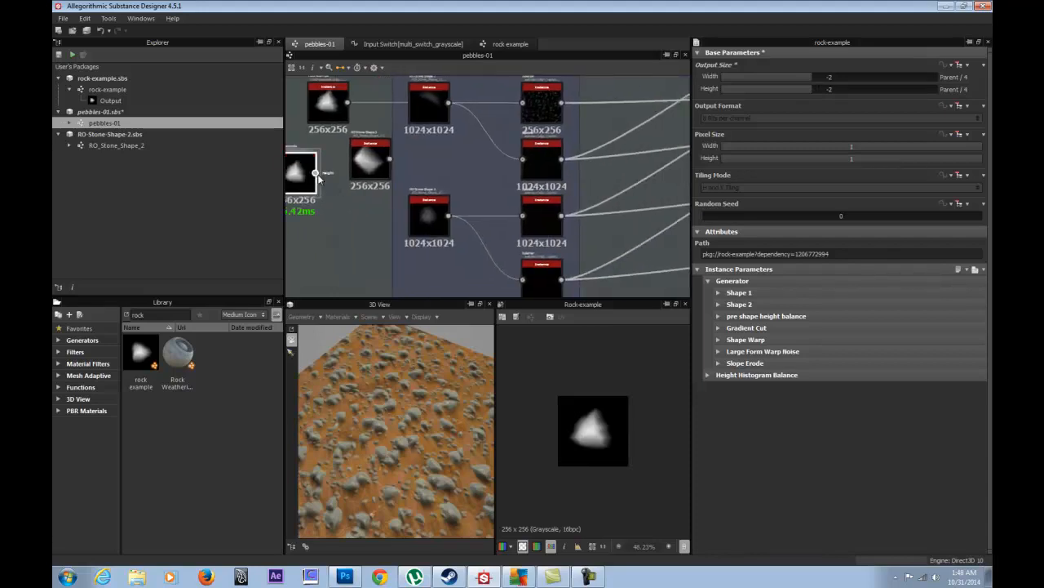
left_click_drag(455, 152, 353, 198)
left_click_drag(430, 105, 350, 260)
left_click_drag(300, 170, 346, 160)
middle_click_drag(379, 154, 382, 188)
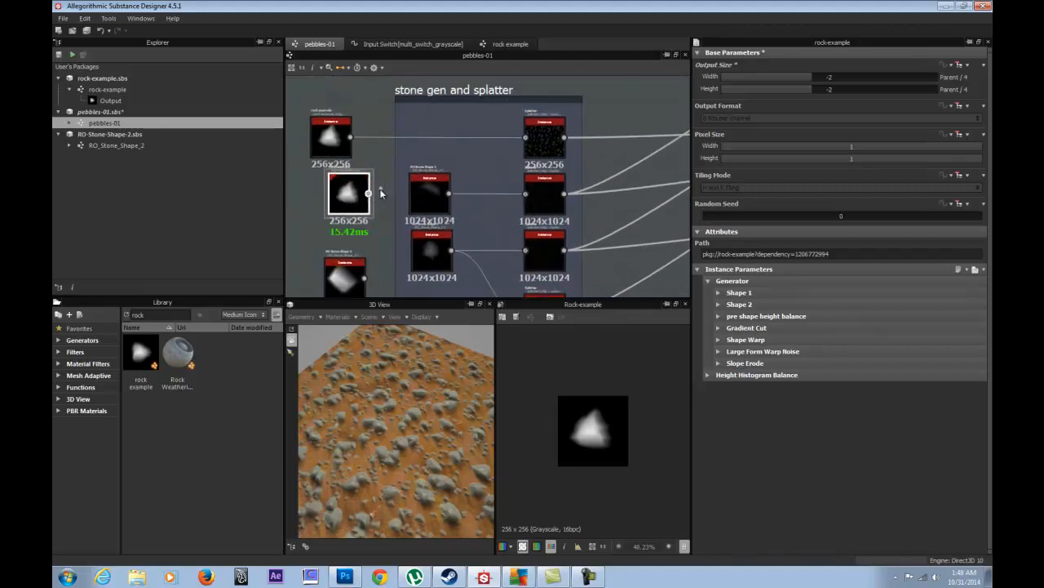
middle_click_drag(412, 228, 422, 185)
mouse_move(440, 215)
left_mouse_down()
mouse_move(446, 223)
mouse_move(437, 221)
left_mouse_up()
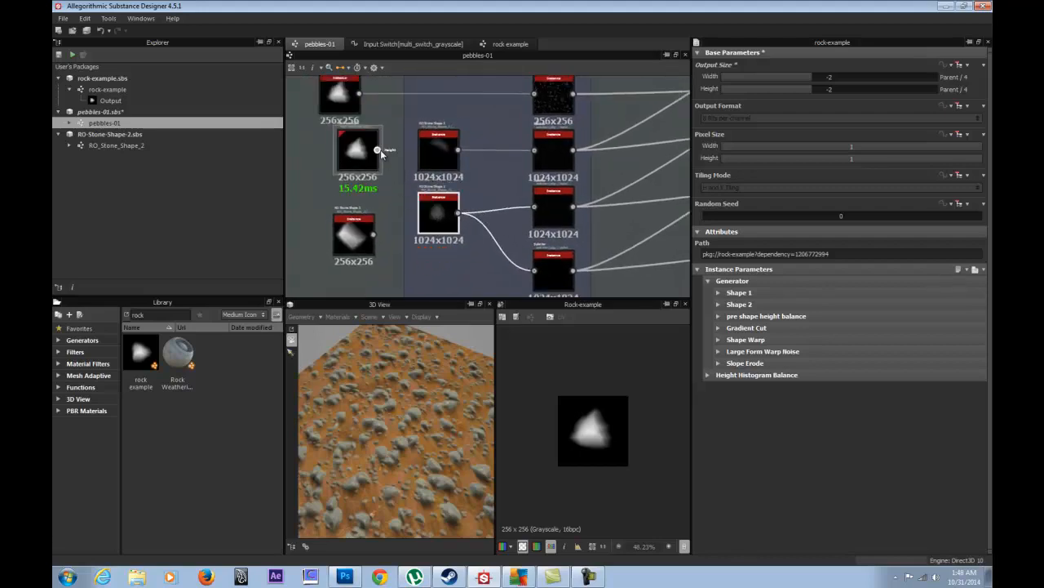
- Delete both old RO Stone Shape nodes and move the 256x256 rock node into the frame
left_click(449, 209)
left_click_drag(419, 210, 300, 242)
key("Delete")
key("Delete")
left_click_drag(440, 148, 381, 237)
key("Delete")
left_click_drag(360, 155, 441, 216)
- Duplicate the rock node, wire each copy into a splatter input, and align them in a column
key("ctrl+c")
key("ctrl+v")
left_click_drag(477, 175, 430, 145)
key("ctrl+v")
left_click_drag(483, 178, 533, 270)
left_click(438, 145)
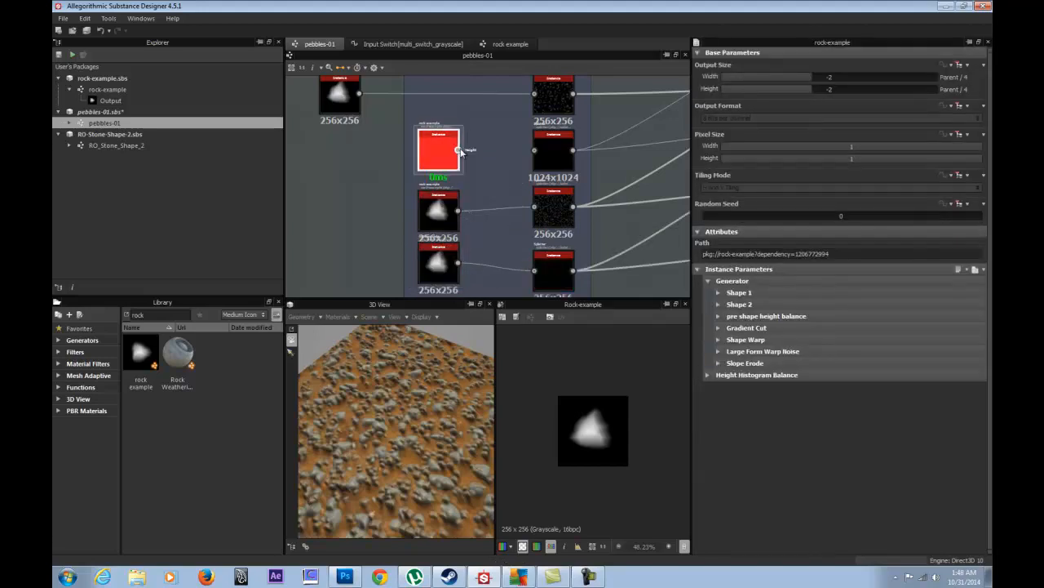
left_click_drag(519, 159, 534, 150)
left_click_drag(342, 98, 441, 98)
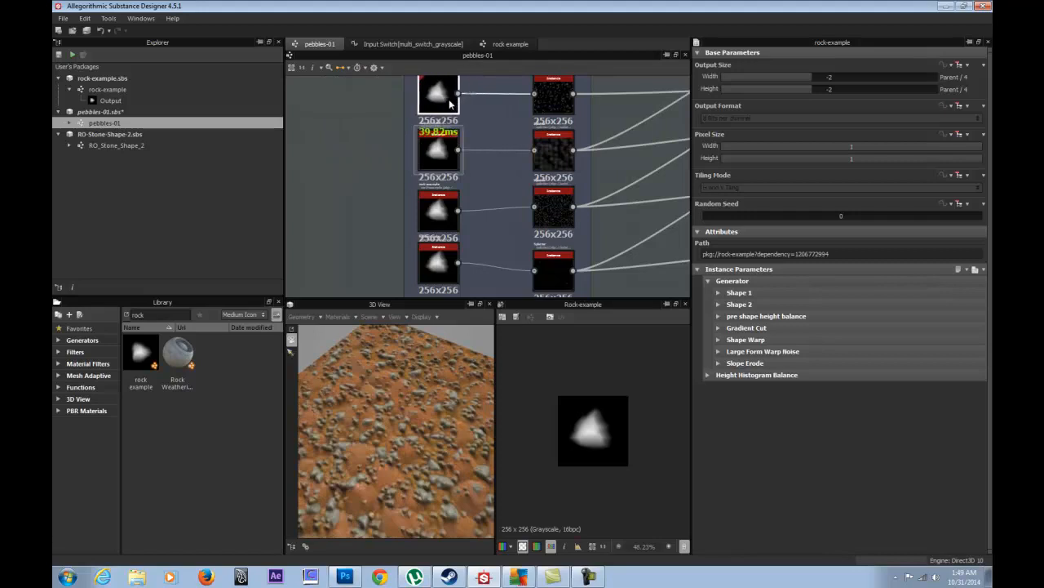
mouse_move(452, 150)
left_mouse_down()
mouse_move(444, 160)
mouse_move(452, 153)
left_mouse_up()
left_click_drag(446, 219, 446, 216)
left_click(447, 278)
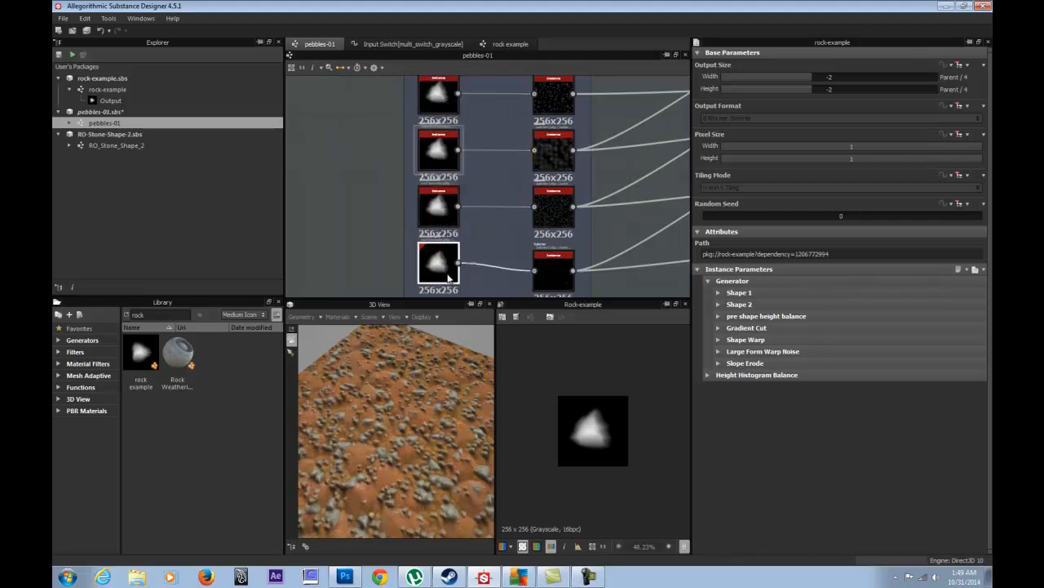
- Select the last splatter node and tilt the 3D preview to inspect the pebbles
middle_click_drag(370, 243, 328, 162)
left_click(506, 188)
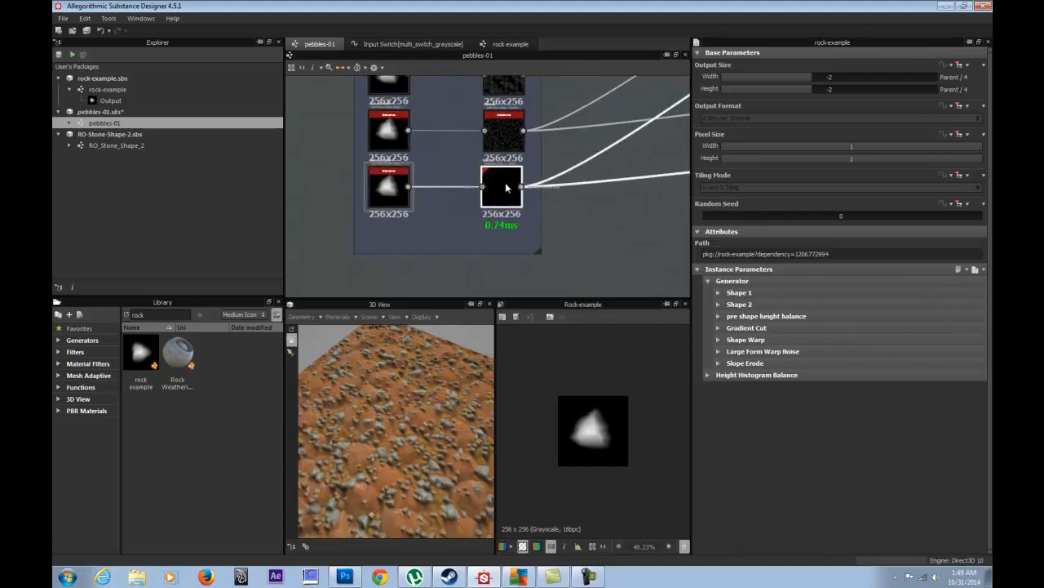
left_click_drag(351, 391, 393, 382)
- Pull the 3D view out into a larger pane and frame the whole pebble plane
scroll(393, 382, "up", 6)
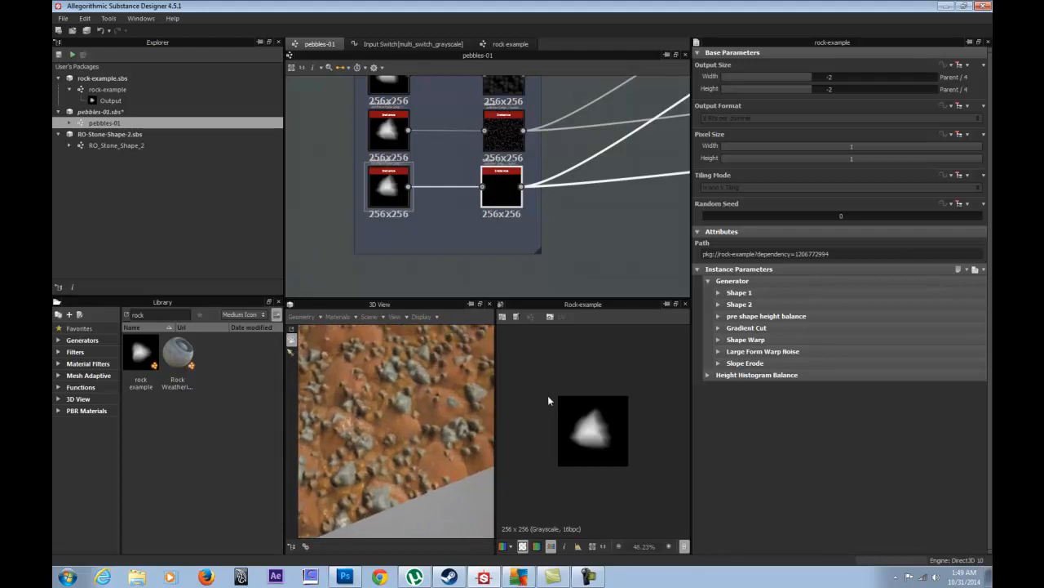
left_click_drag(496, 392, 474, 389)
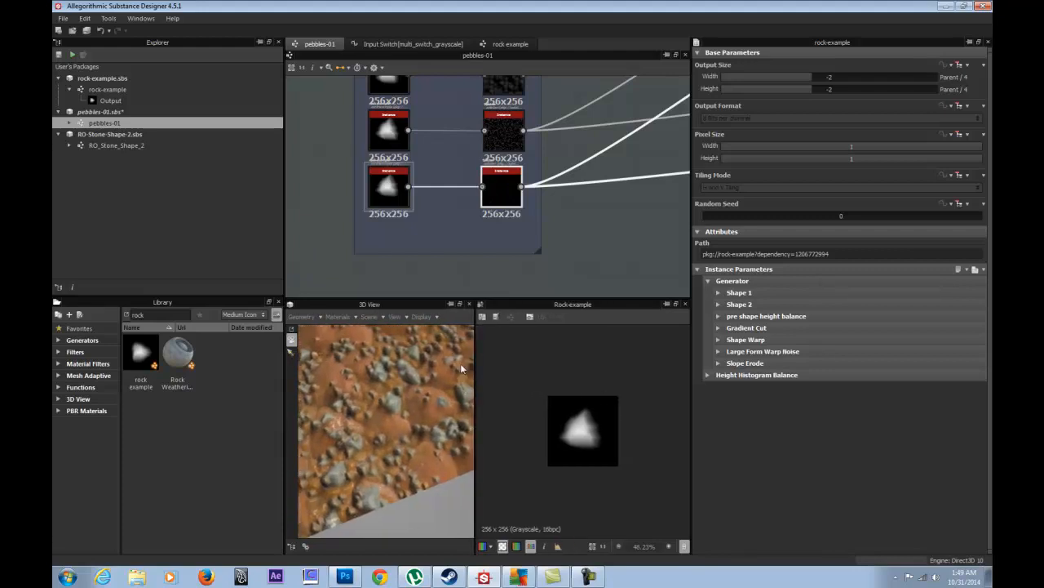
left_click_drag(690, 338, 821, 333)
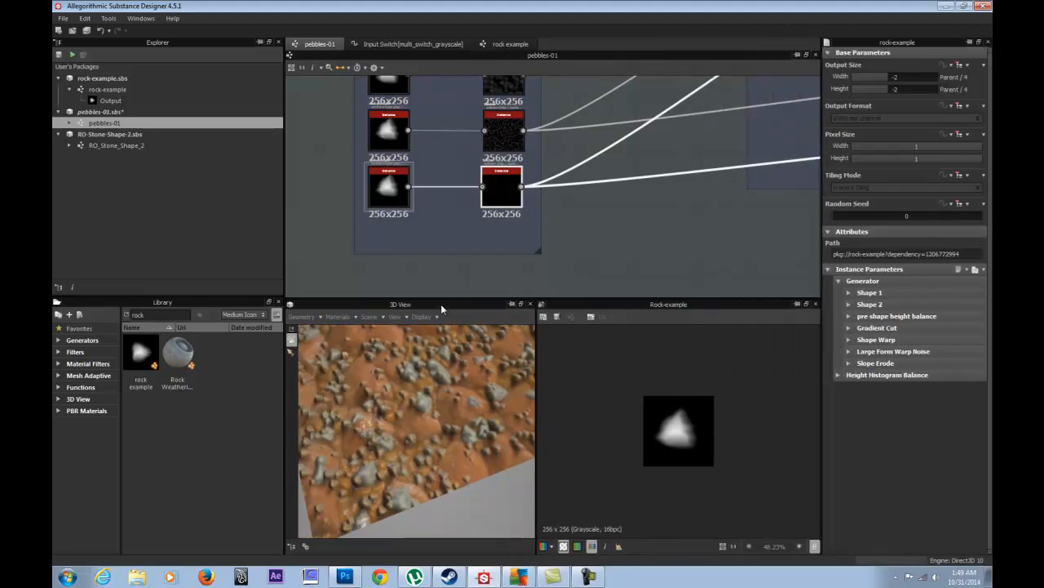
left_click_drag(441, 308, 561, 336)
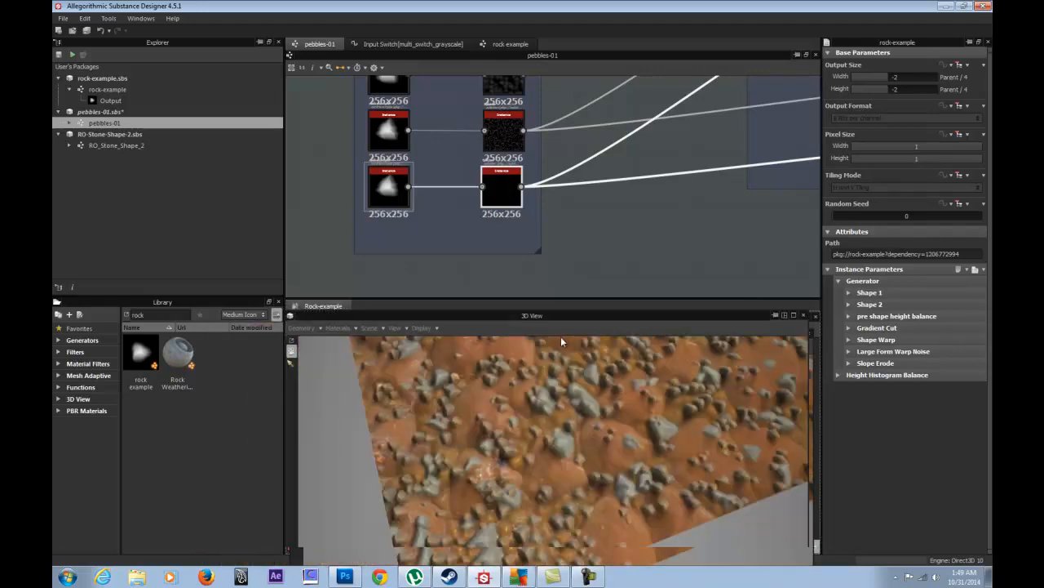
left_click_drag(592, 396, 552, 392)
left_click_drag(539, 299, 530, 248)
left_click_drag(535, 277, 549, 381)
right_click_drag(448, 349, 528, 476)
left_click_drag(528, 475, 359, 366)
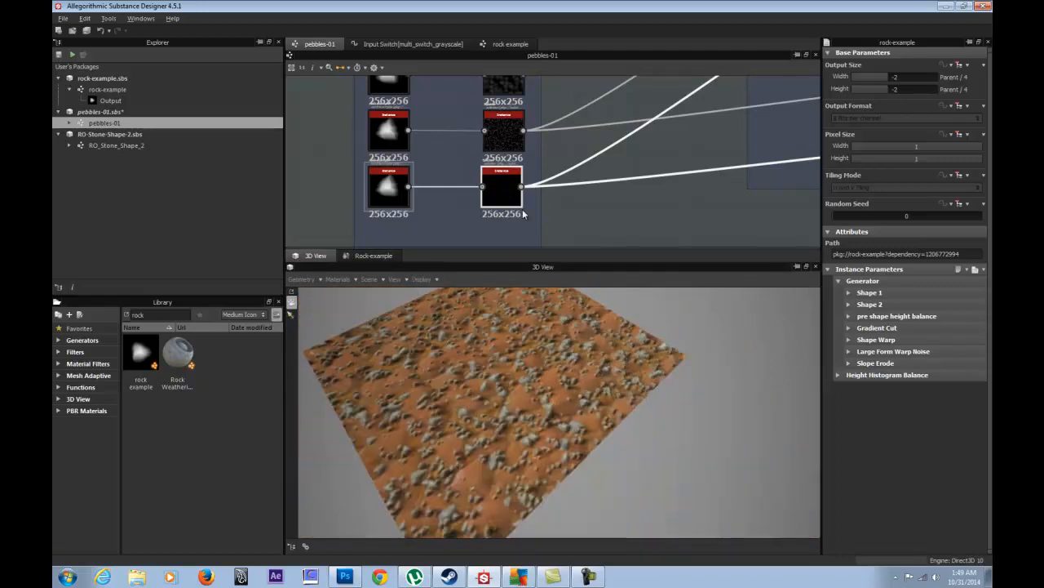
- Pan the graph to the frame title, widen the graph area, and deselect the splatter node
scroll(608, 210, "down", 3)
middle_click_drag(519, 151, 512, 174)
left_click_drag(530, 253, 554, 296)
left_click(597, 275)
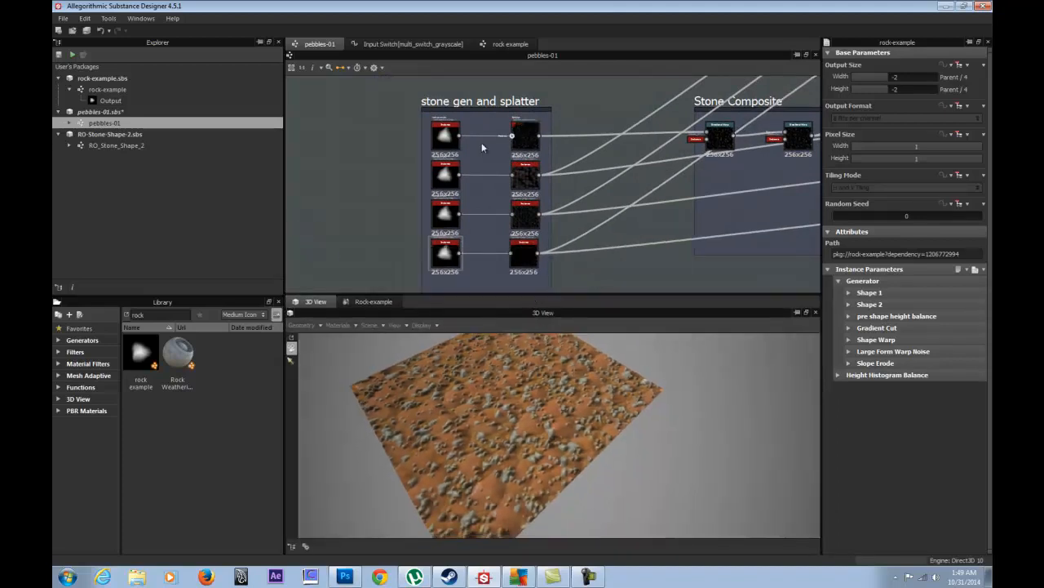
- Raise the Shape 1 sides on the second and bottom rock-example nodes
double_click(445, 174)
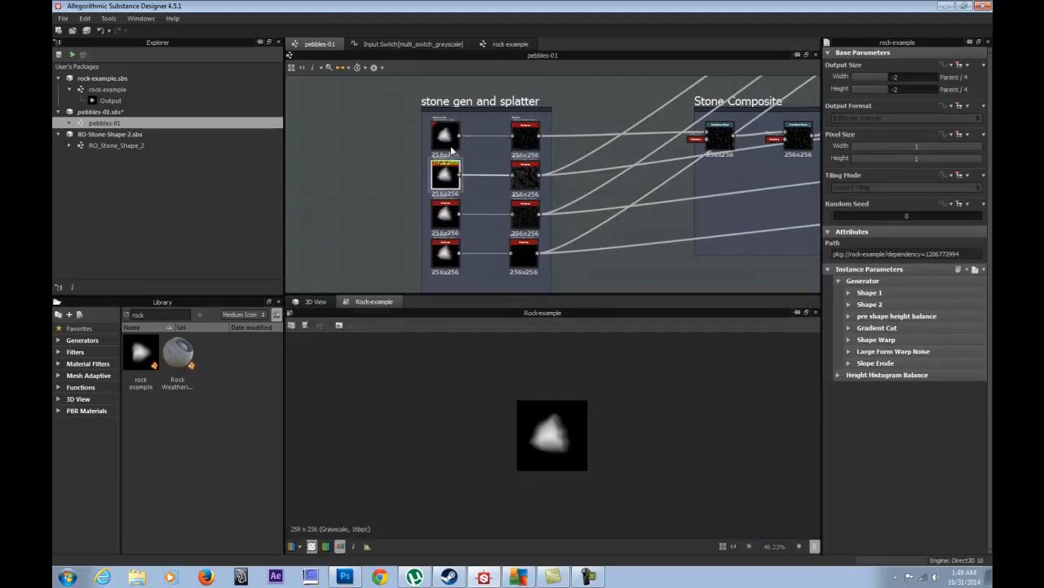
left_click(315, 301)
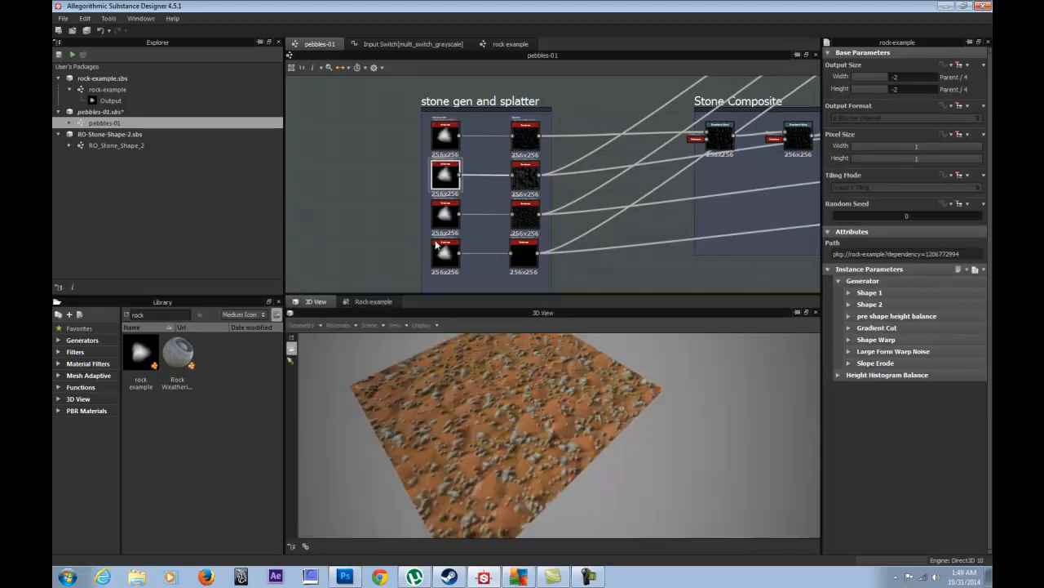
left_click(849, 293)
left_click(878, 318)
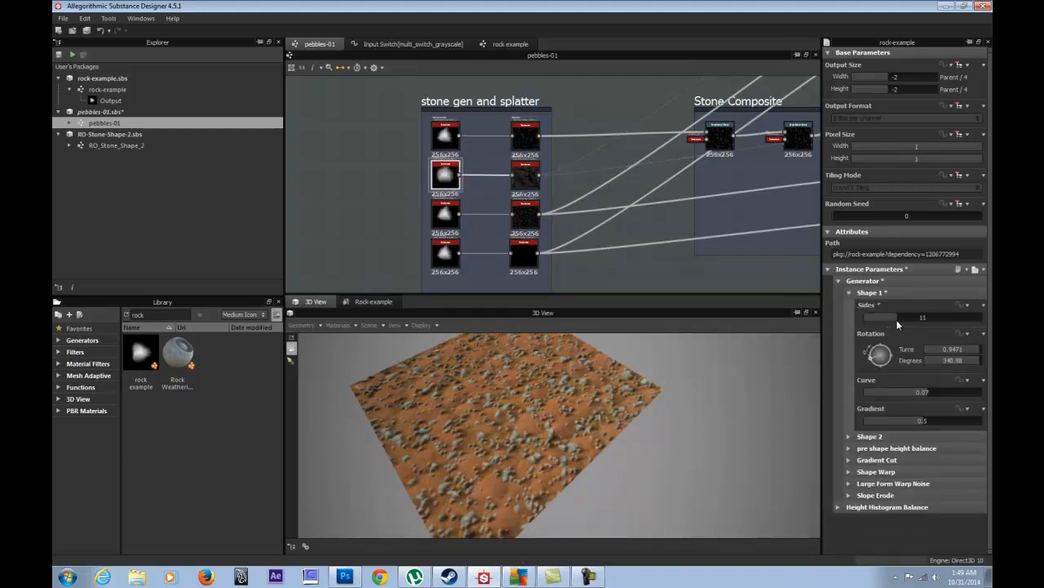
double_click(453, 253)
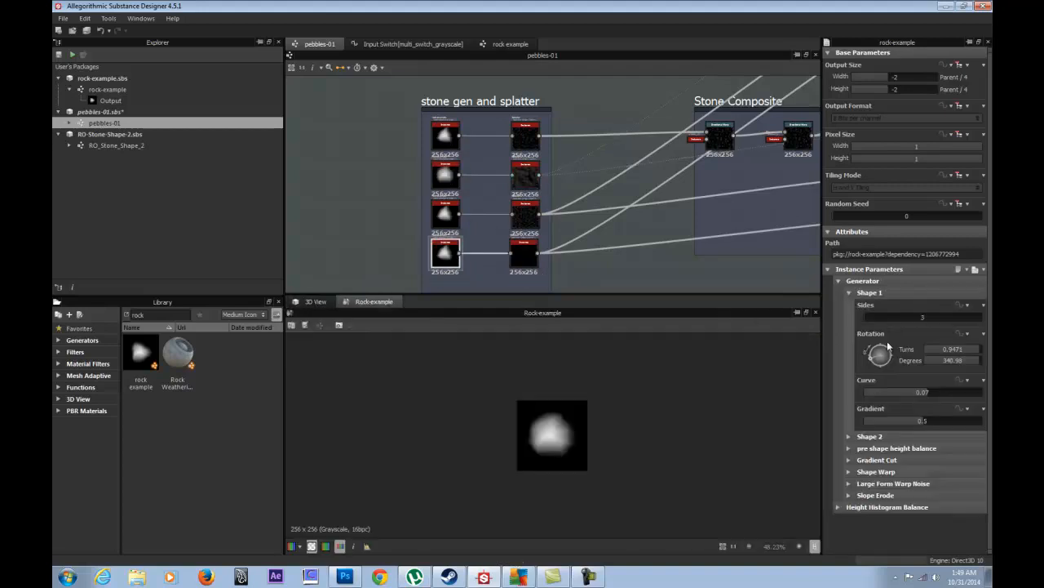
left_click(893, 316)
- Set the third rock's Shape 1 Curve to -0.75 and check the sharp stones in 3D
left_click(446, 214)
scroll(455, 249, "up", 3)
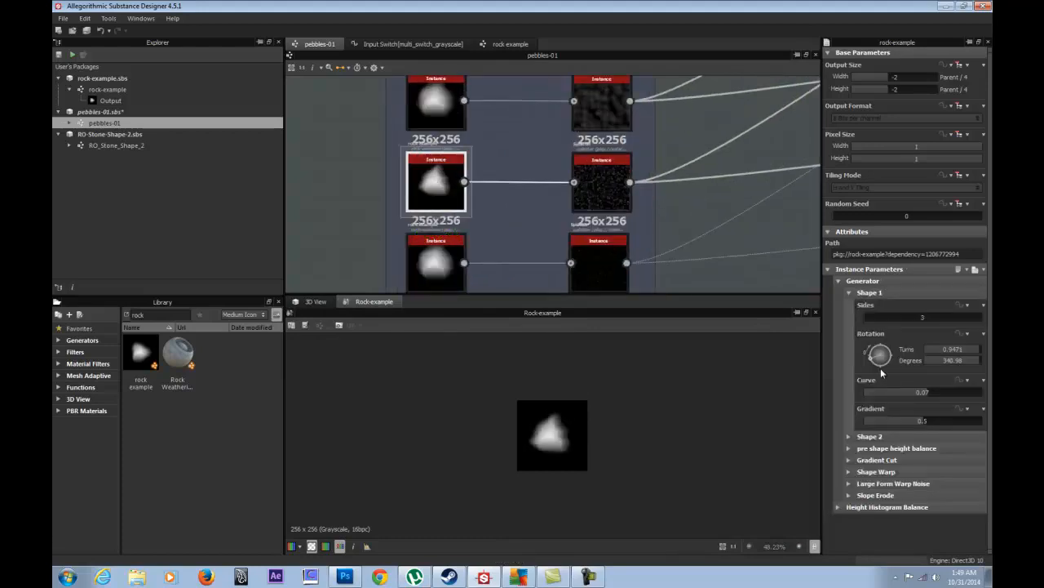
left_click_drag(907, 392, 880, 396)
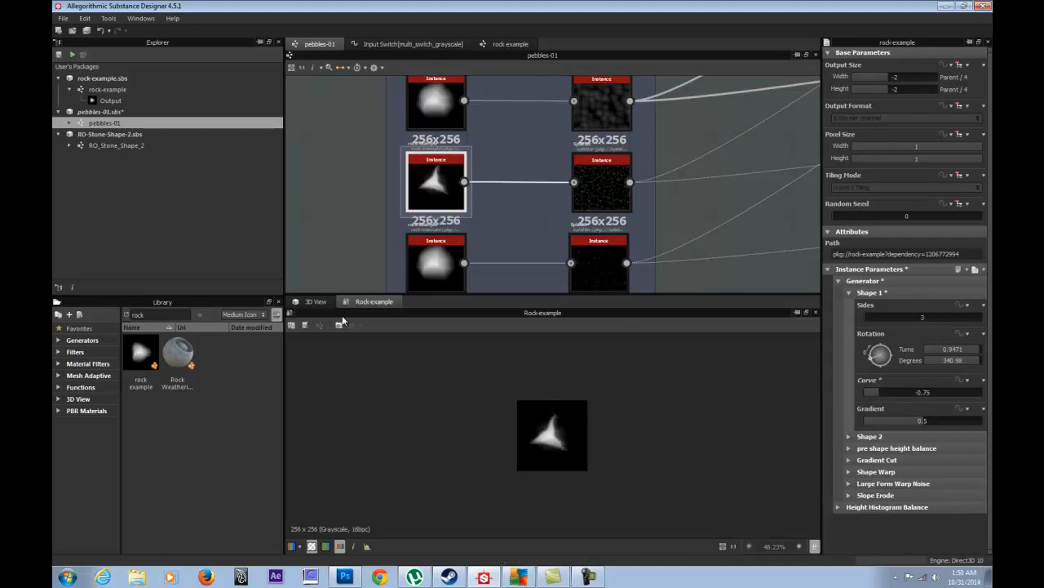
left_click(315, 301)
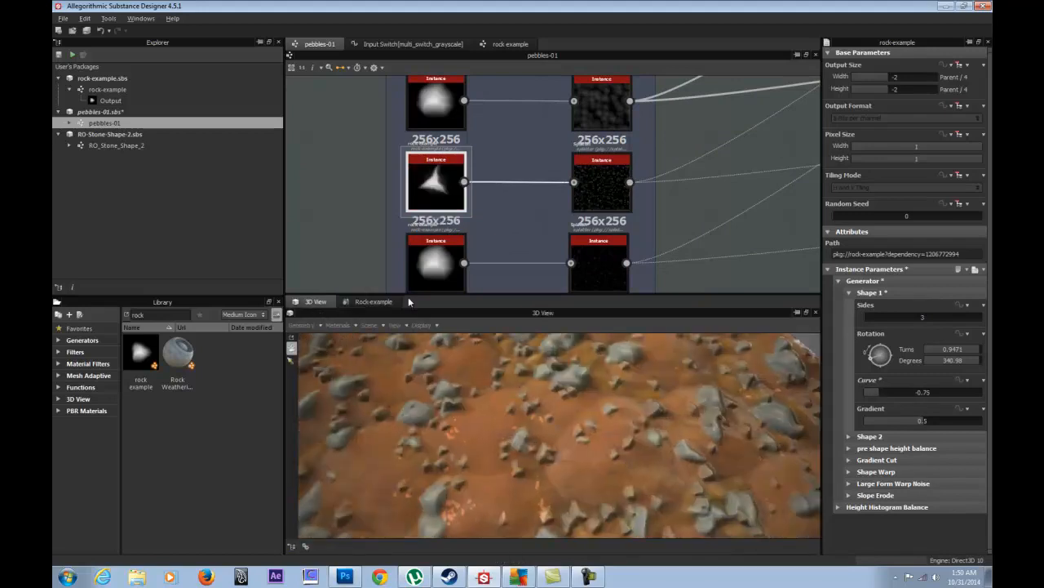
scroll(485, 402, "up", 2)
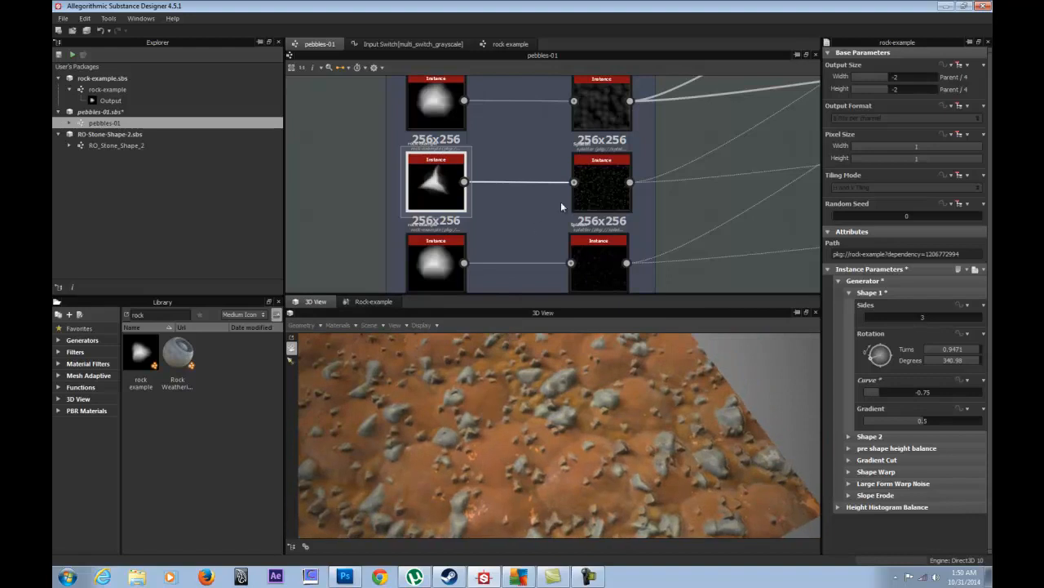
scroll(563, 201, "down", 3)
middle_click_drag(609, 183, 468, 139)
left_click_drag(547, 384, 566, 434)
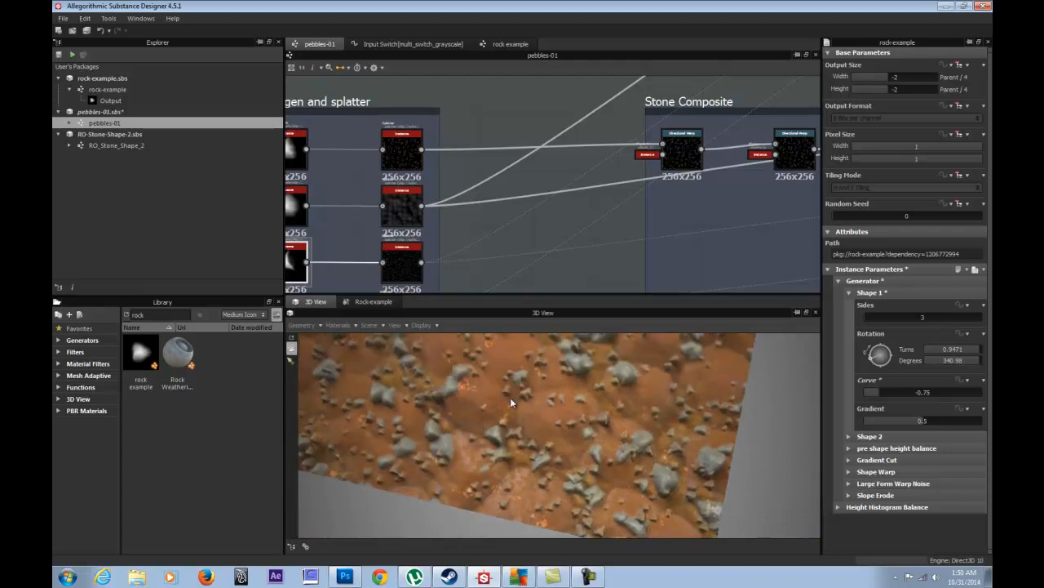
- Pan across the Height Composite to the final normal and output nodes, then back to the stone gen frame
middle_click_drag(375, 176, 443, 147)
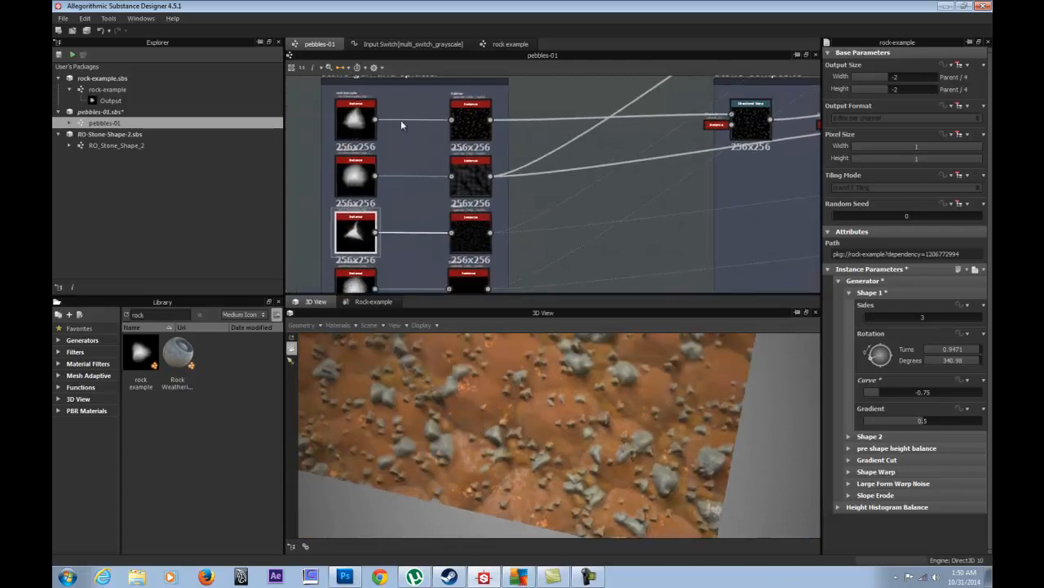
scroll(692, 132, "down", 3)
middle_click_drag(653, 158, 399, 176)
middle_click_drag(607, 161, 401, 177)
middle_click_drag(597, 187, 402, 173)
middle_click_drag(708, 155, 358, 163)
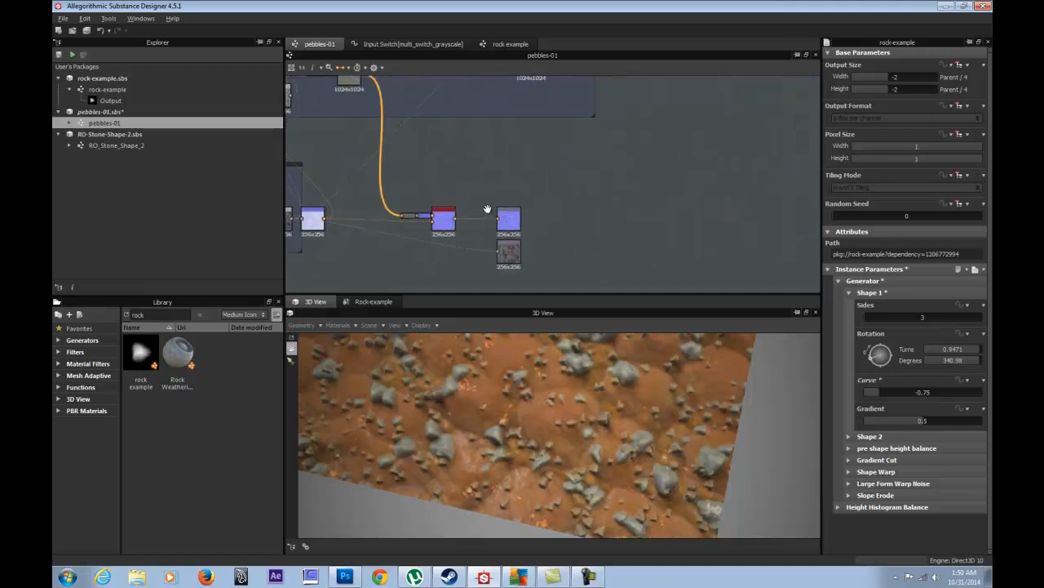
middle_click_drag(487, 209, 533, 202)
middle_click_drag(466, 177, 489, 182)
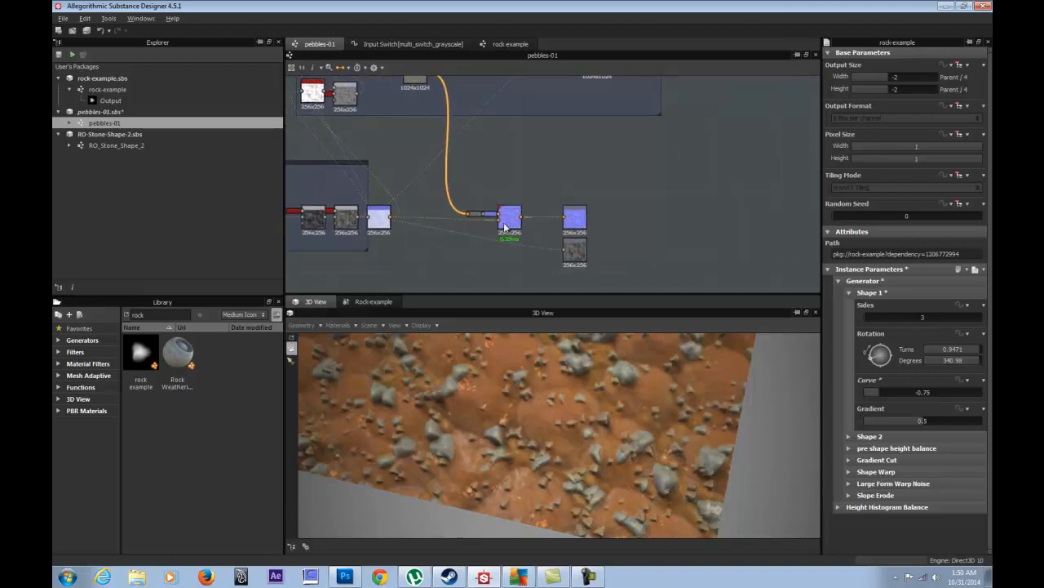
scroll(473, 247, "up", 4)
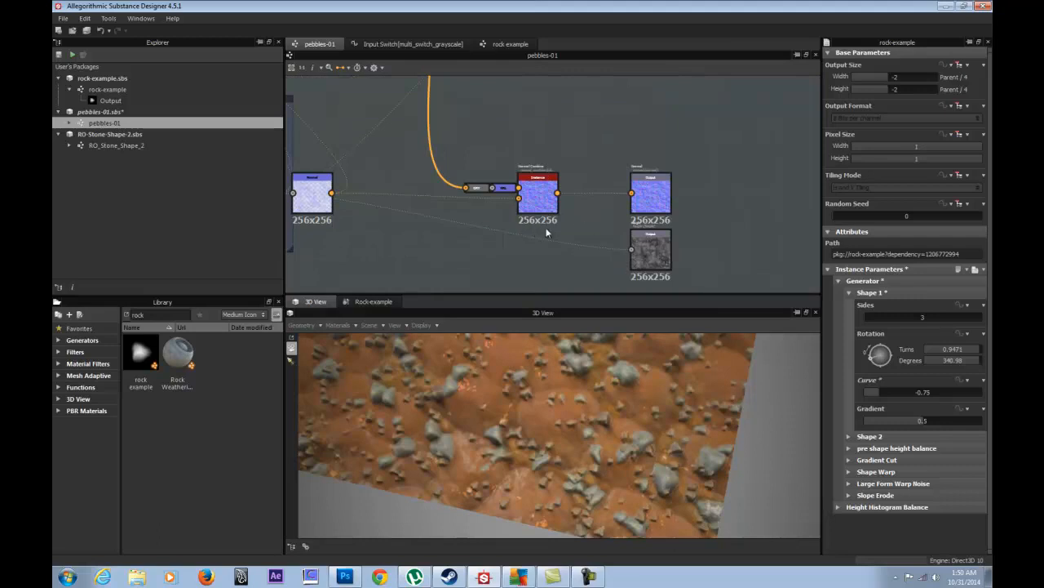
scroll(482, 232, "down", 3)
middle_click_drag(469, 208, 758, 222)
middle_click_drag(404, 167, 629, 204)
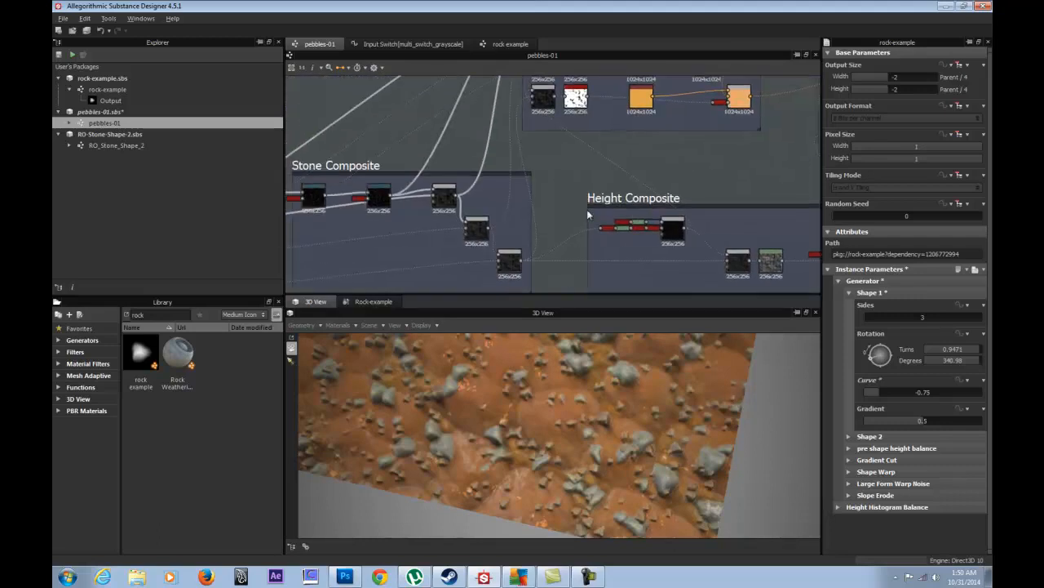
middle_click_drag(362, 208, 698, 168)
middle_click_drag(541, 176, 600, 164)
scroll(490, 163, "up", 2)
- Preview each of the four rock-example shapes in the 2D view
double_click(486, 130)
double_click(486, 176)
left_click(481, 222)
double_click(481, 222)
double_click(485, 270)
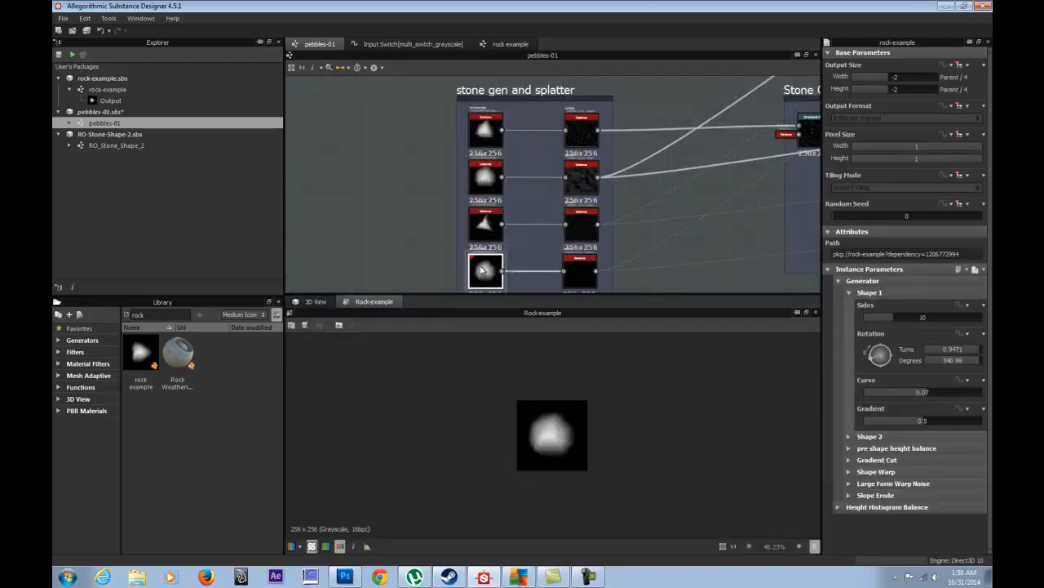
middle_click_drag(408, 177, 363, 153)
- Set the top and second splatter nodes' output size to Input x 4 (1024x1024)
double_click(532, 129)
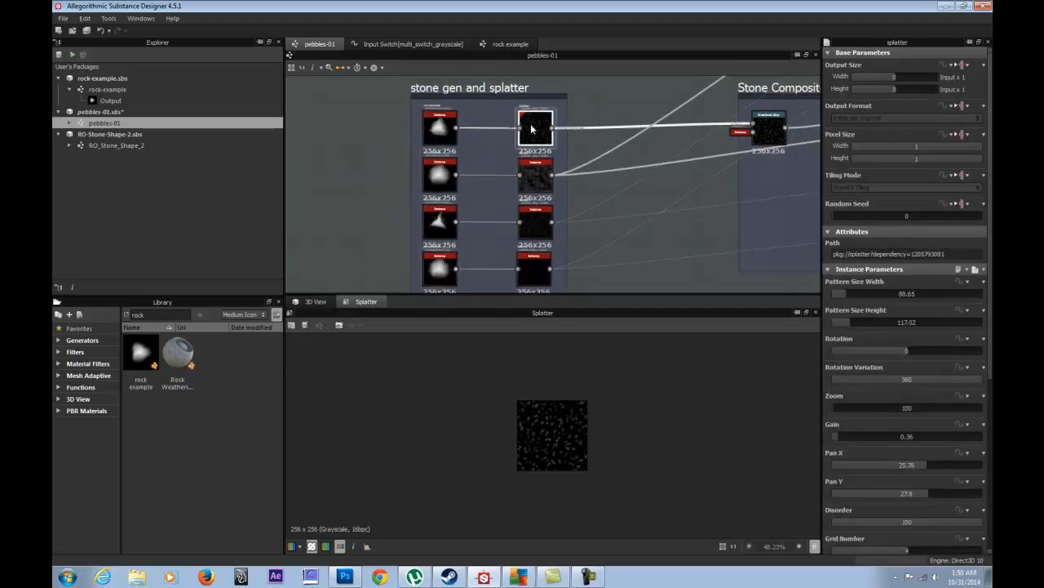
left_click_drag(899, 76, 903, 82)
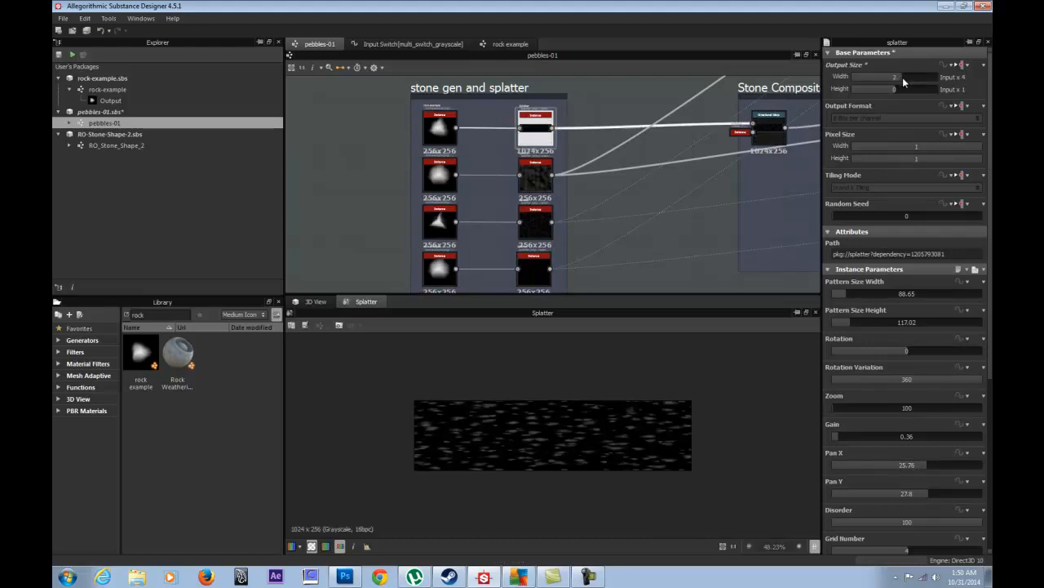
double_click(436, 131)
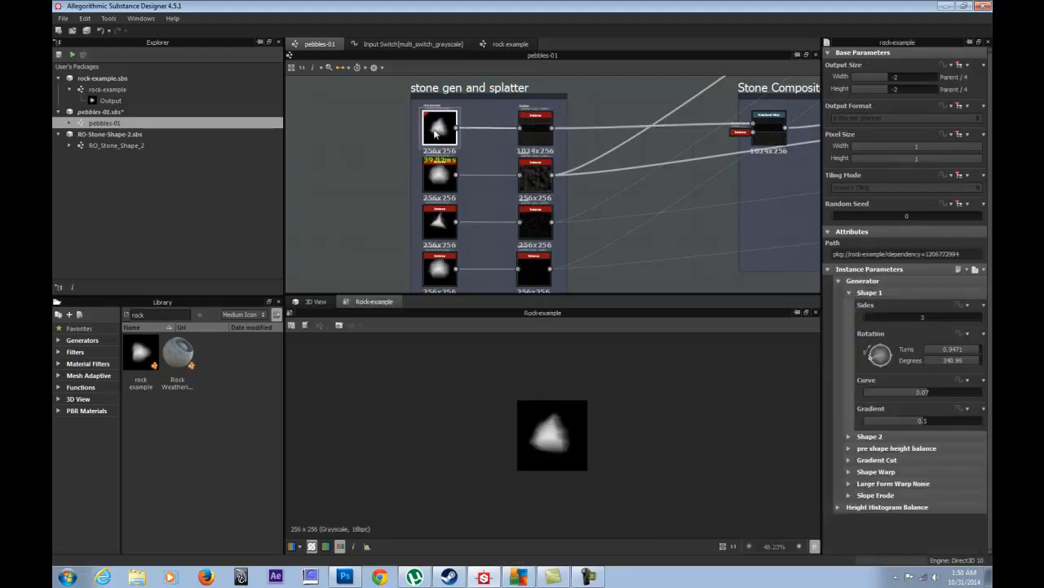
double_click(536, 131)
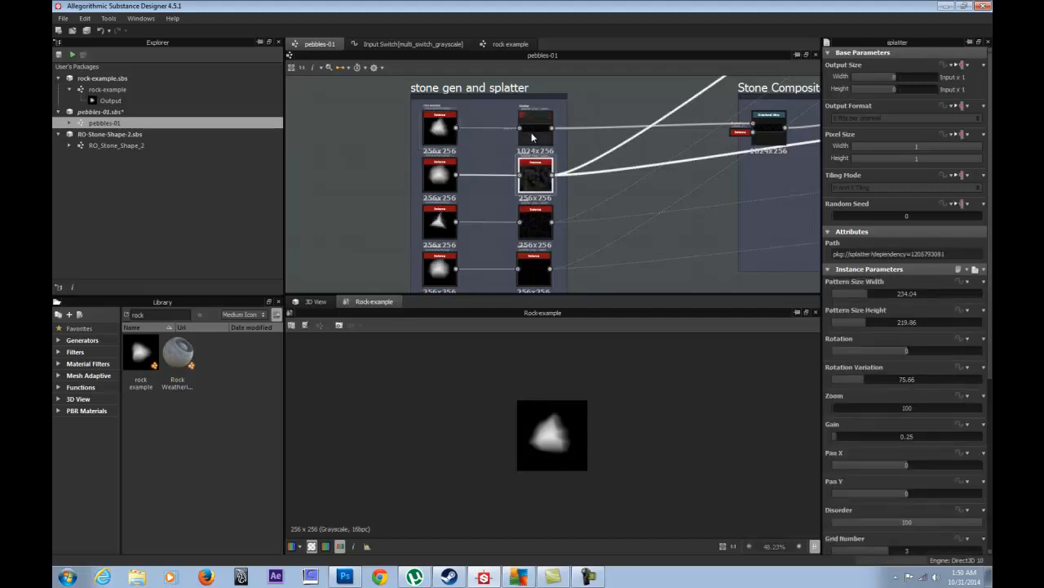
left_click_drag(897, 90, 901, 90)
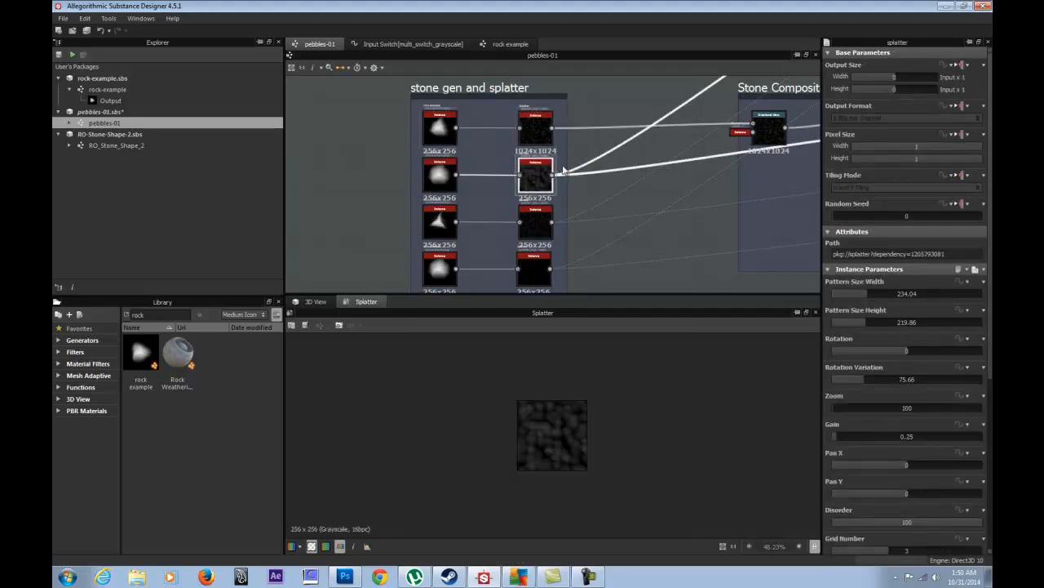
left_click(903, 78)
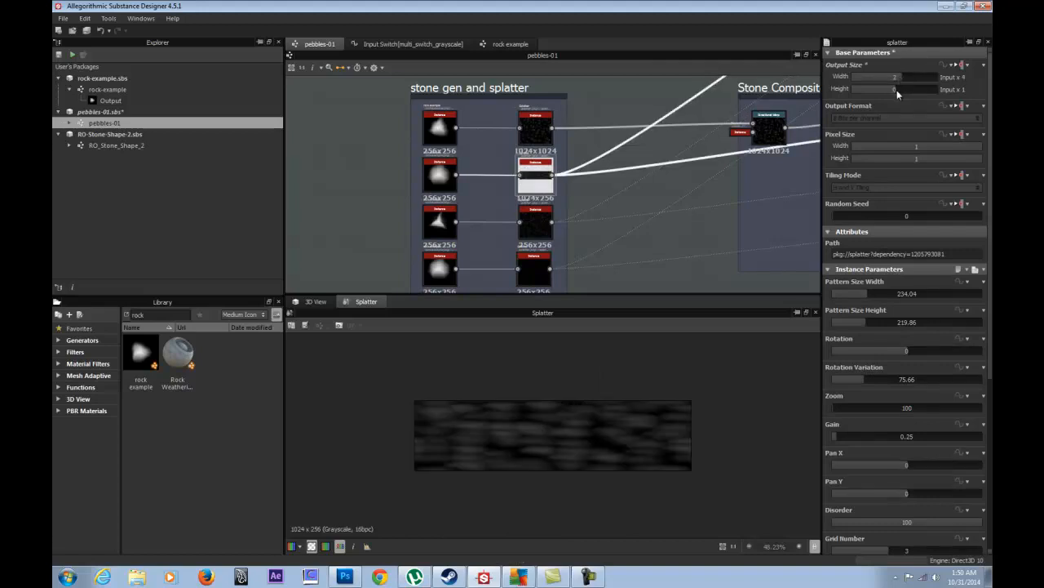
left_click_drag(897, 89, 903, 90)
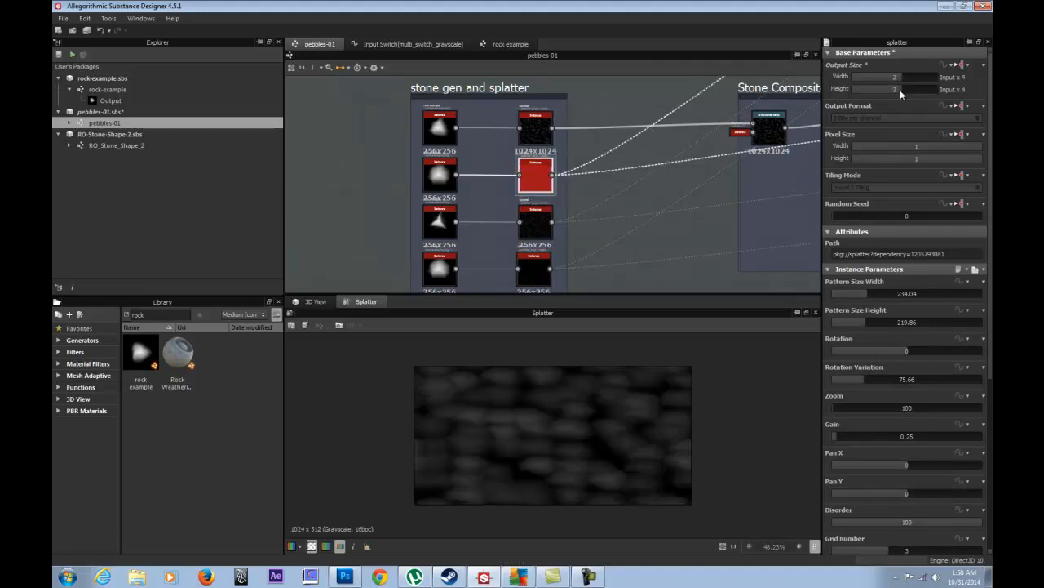
- Quadruple the third and fourth splatters' output size and check the plane in 3D
left_click(535, 218)
left_click_drag(894, 80, 900, 92)
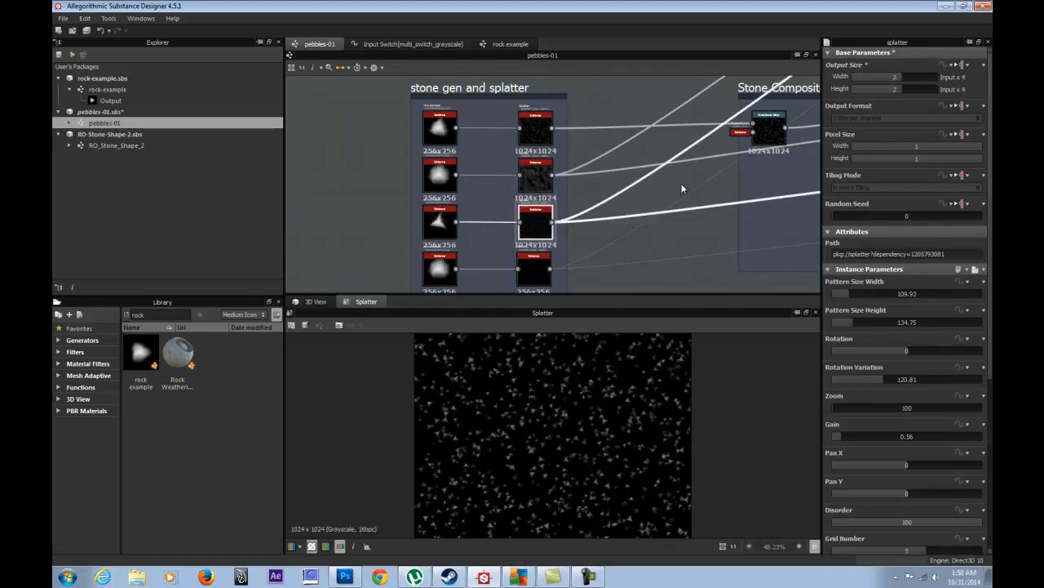
left_click(535, 269)
mouse_move(892, 79)
left_mouse_down()
mouse_move(900, 77)
mouse_move(898, 91)
left_mouse_up()
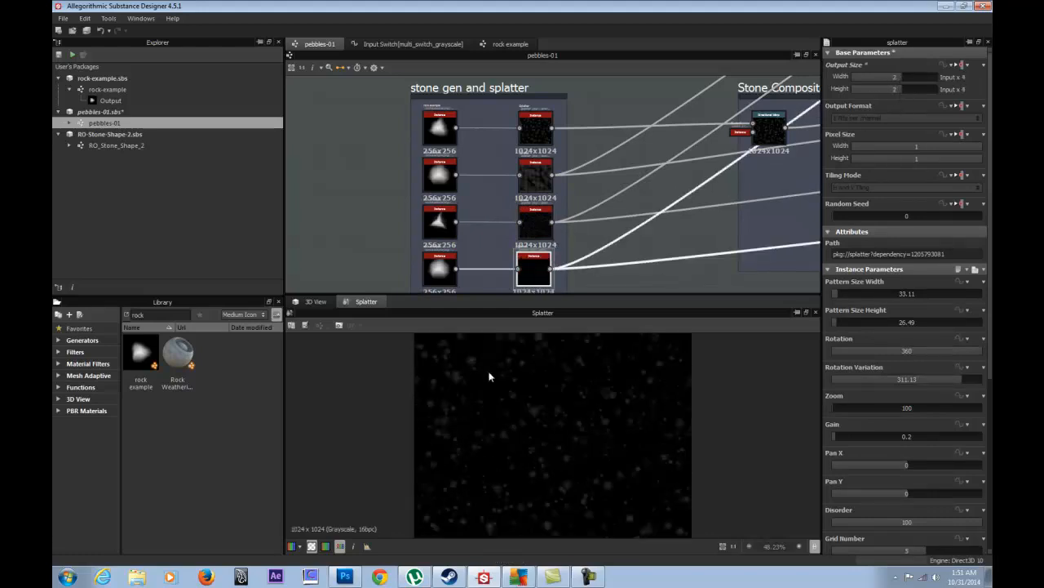
left_click(314, 302)
left_click_drag(481, 400, 381, 419)
left_click_drag(505, 438, 480, 390)
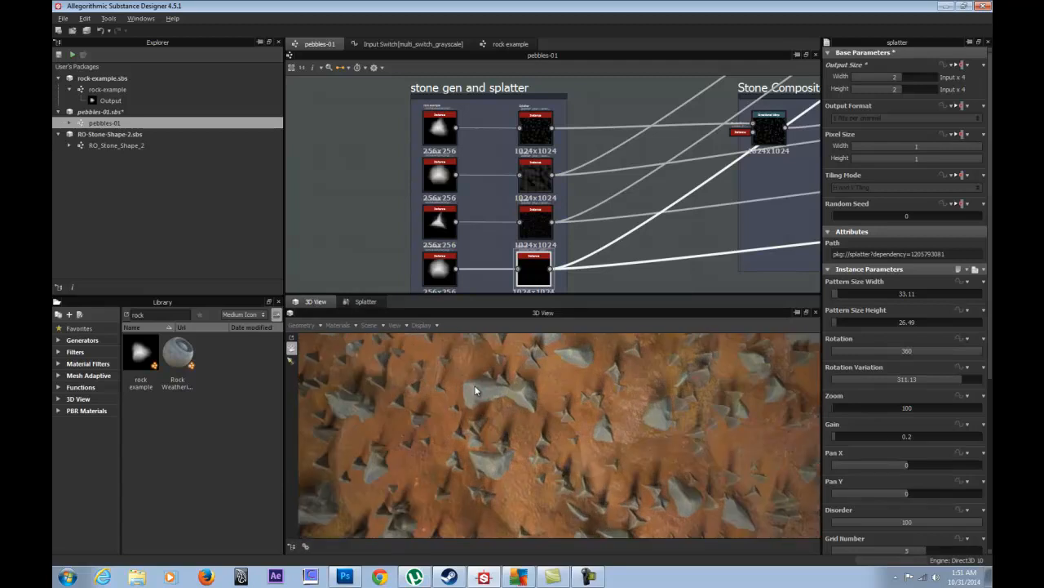
- Enlarge the top splatter's pattern width and view the result on the 3D plane
double_click(536, 126)
left_click_drag(849, 292, 874, 323)
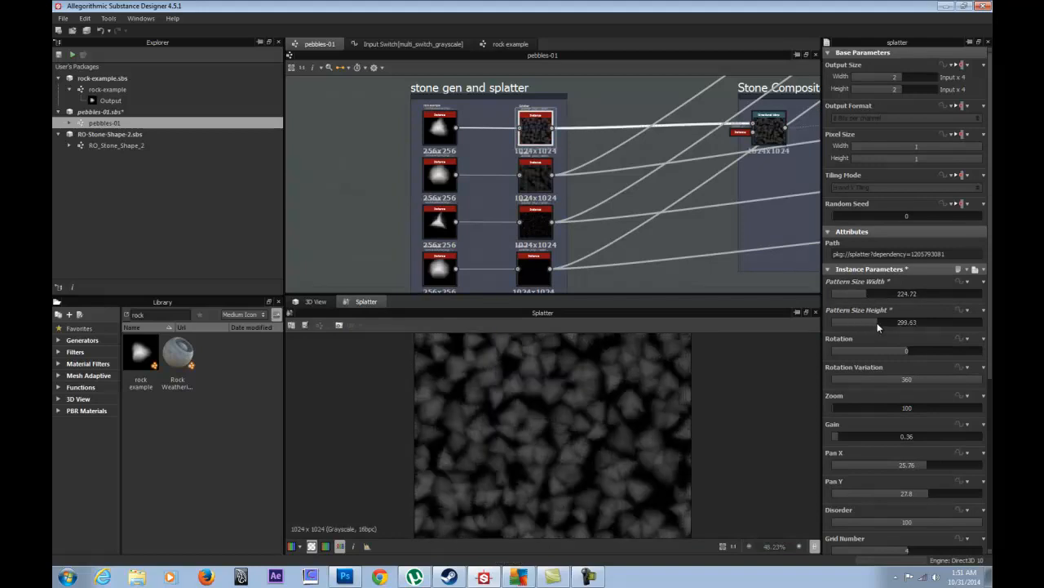
left_click(317, 303)
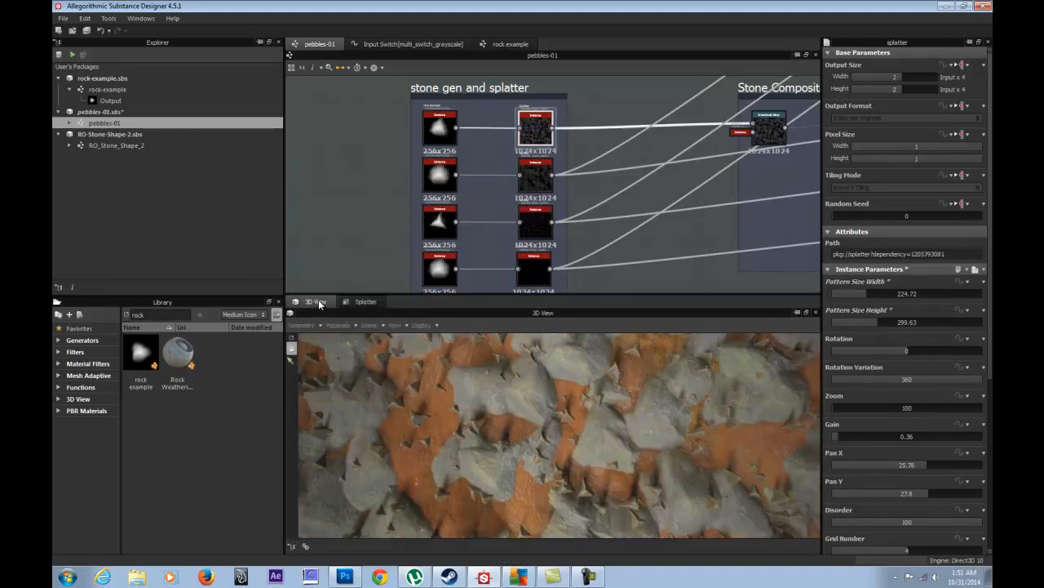
right_click_drag(556, 440, 527, 450)
mouse_move(526, 449)
left_mouse_down()
mouse_move(454, 393)
mouse_move(559, 425)
mouse_move(672, 436)
mouse_move(645, 425)
mouse_move(539, 440)
left_mouse_up()
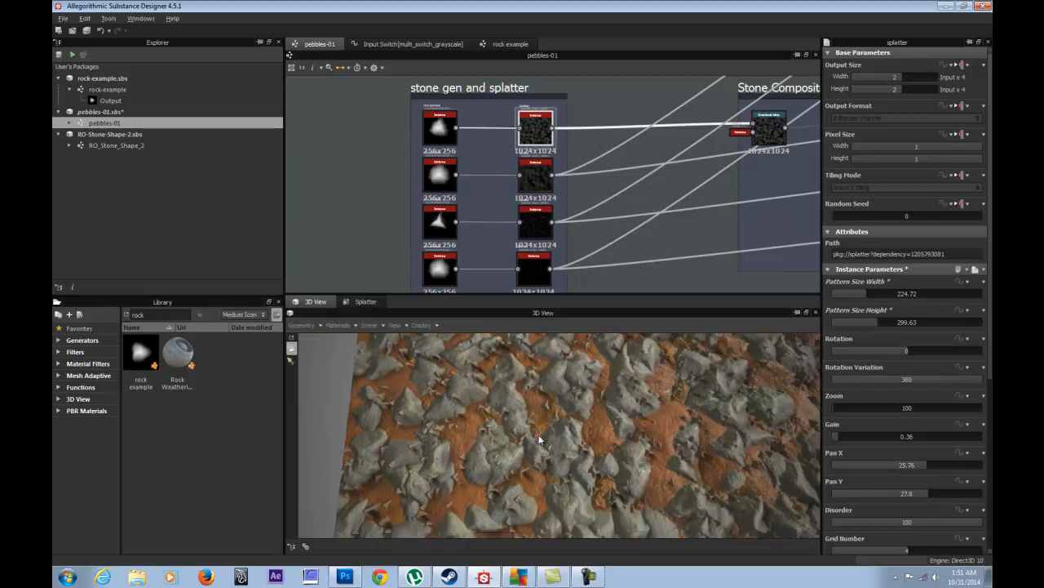
- Lower the first splatter's Gain to about 0.19 and show the second splatter in 2D
left_click(846, 437)
left_click_drag(845, 436, 836, 437)
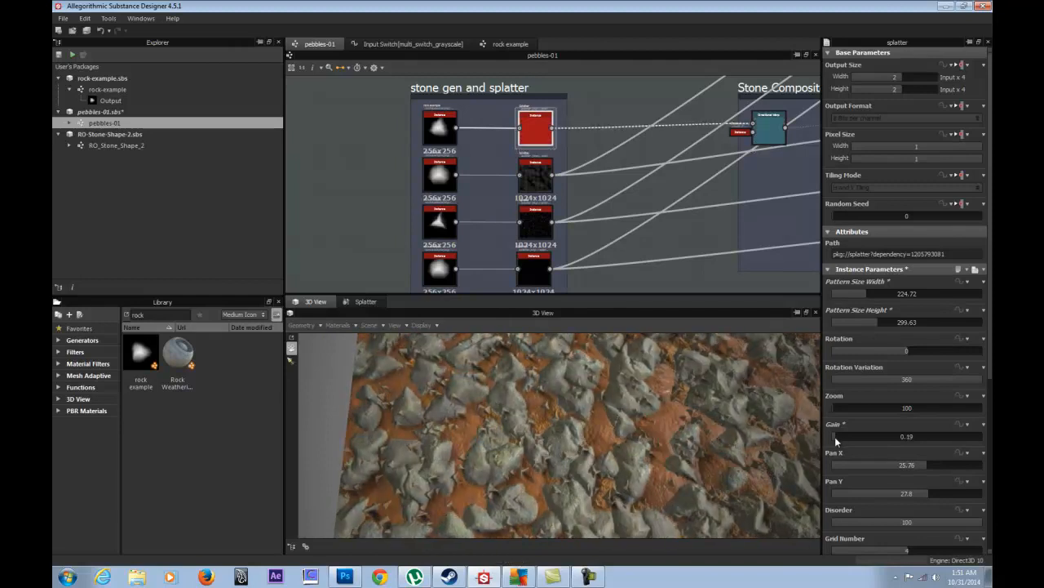
double_click(535, 178)
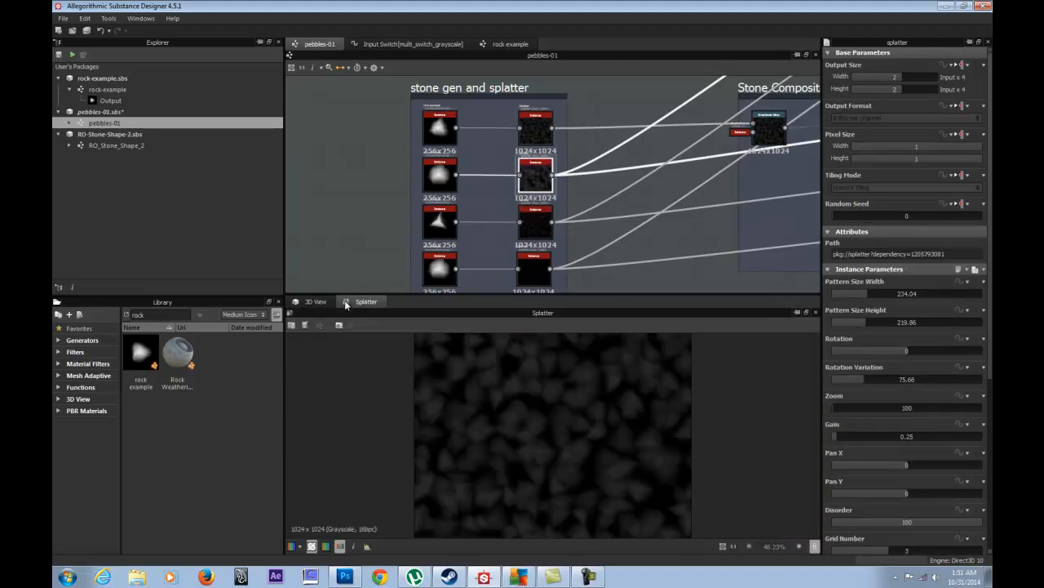
- Adjust the second splatter's pattern width and height while watching the 3D preview
left_click(314, 302)
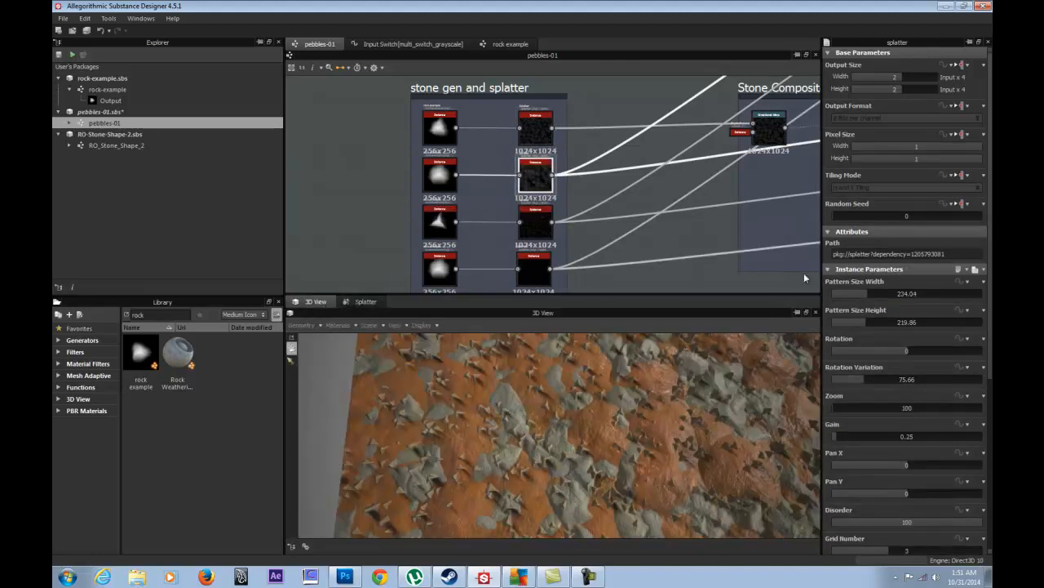
left_click_drag(872, 297, 885, 321)
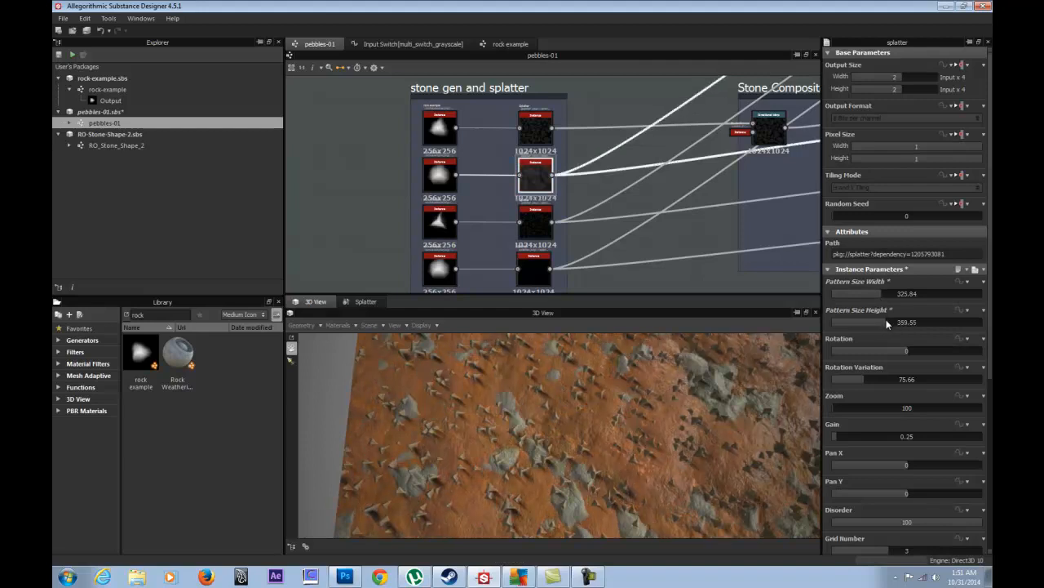
left_click_drag(857, 324, 845, 293)
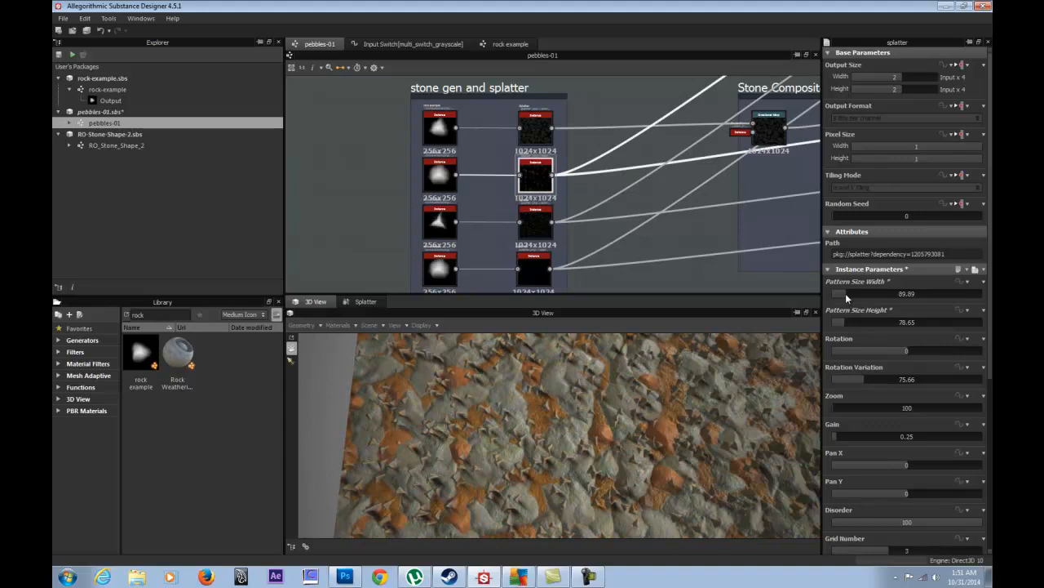
- Enlarge the third splatter's pattern to about 255×240 and the fourth's to about 284×288
left_click(536, 233)
double_click(536, 232)
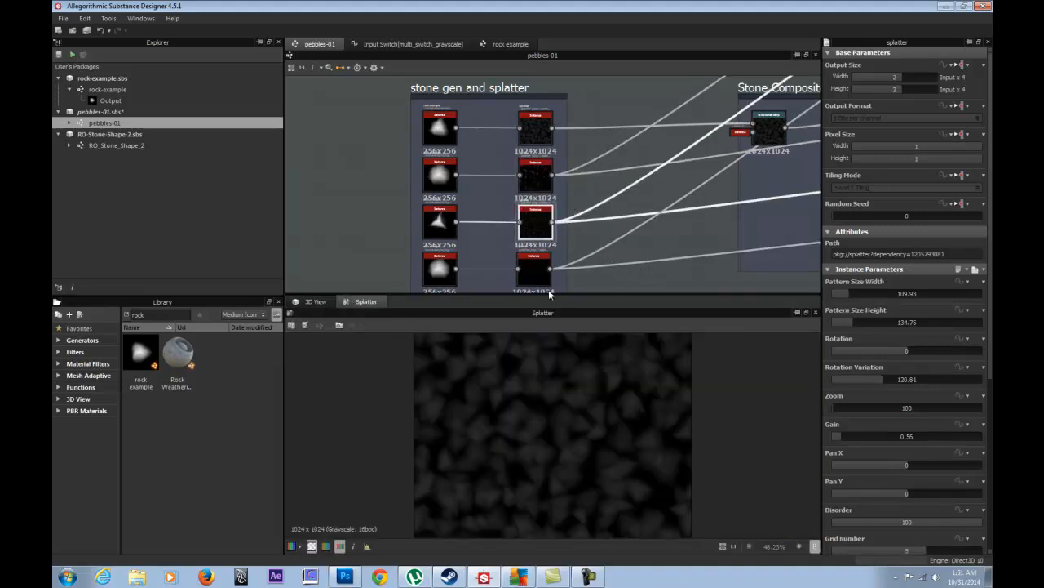
left_click_drag(858, 293, 862, 325)
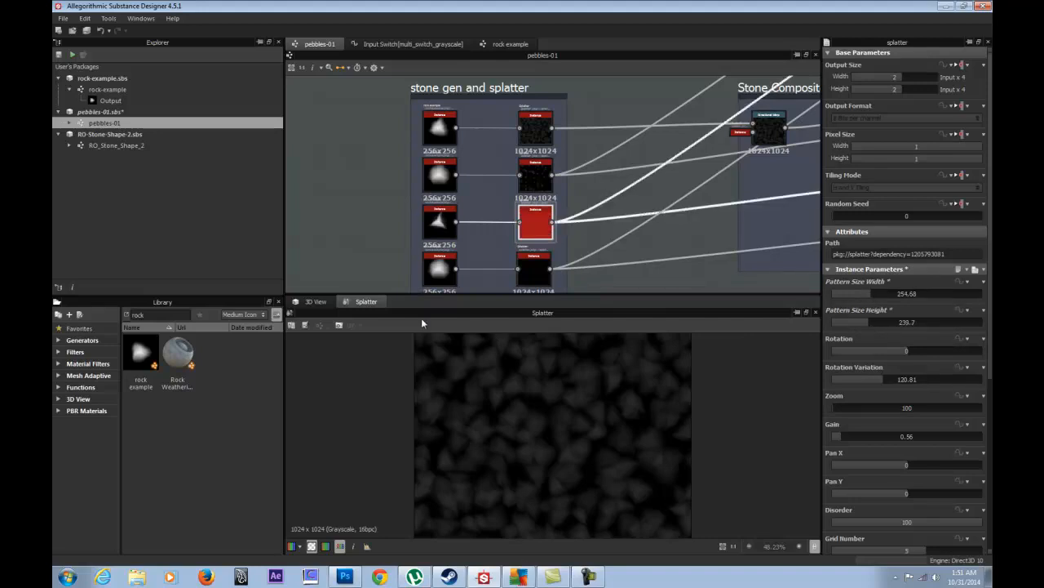
left_click(534, 270)
left_click_drag(857, 298, 875, 321)
left_click(875, 293)
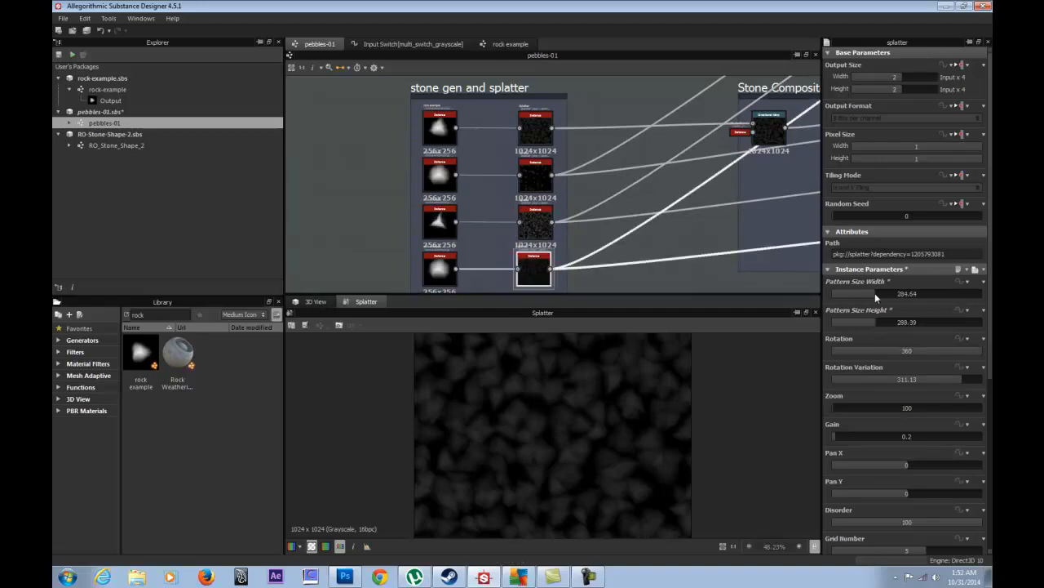
left_click(315, 301)
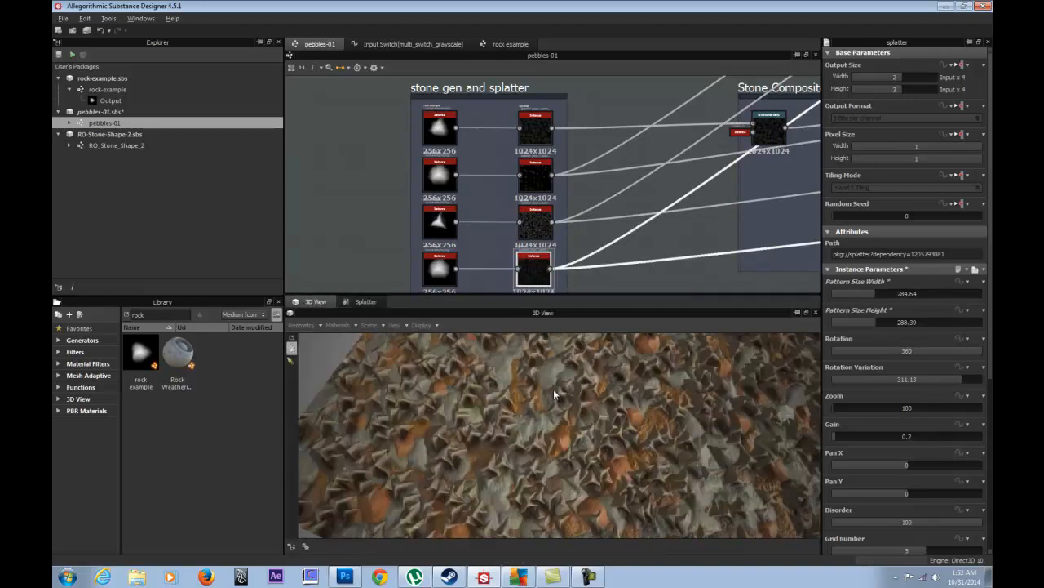
- Zoom and orbit the 3D view closely around the rocks, enlarging then restoring the preview pane
scroll(545, 449, "down", 3)
left_click_drag(545, 450, 576, 481)
right_click_drag(576, 481, 488, 414)
left_click_drag(488, 414, 511, 315)
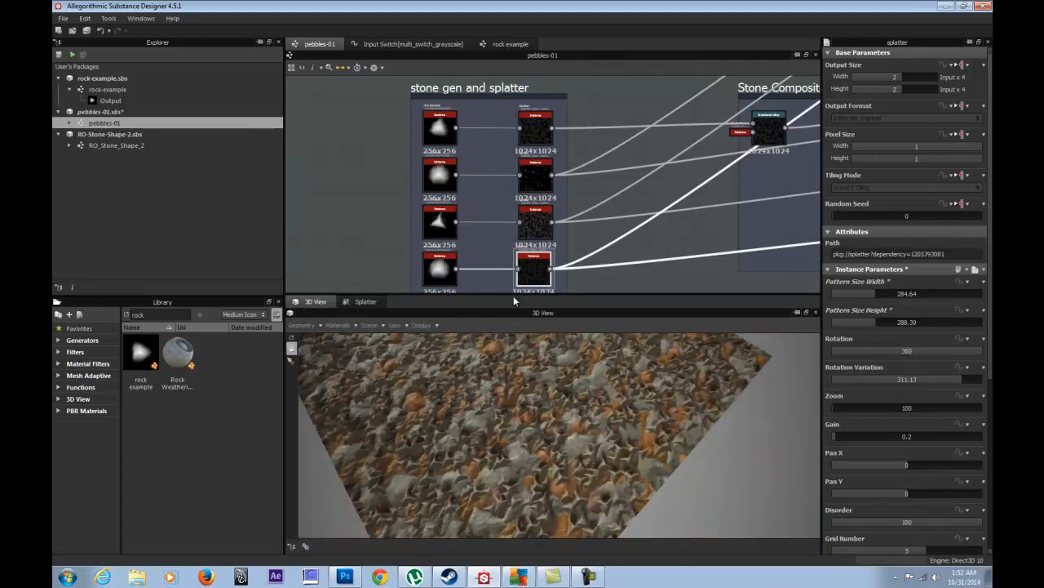
left_click_drag(513, 297, 507, 115)
left_click_drag(490, 229, 644, 329)
left_click_drag(657, 282, 452, 312)
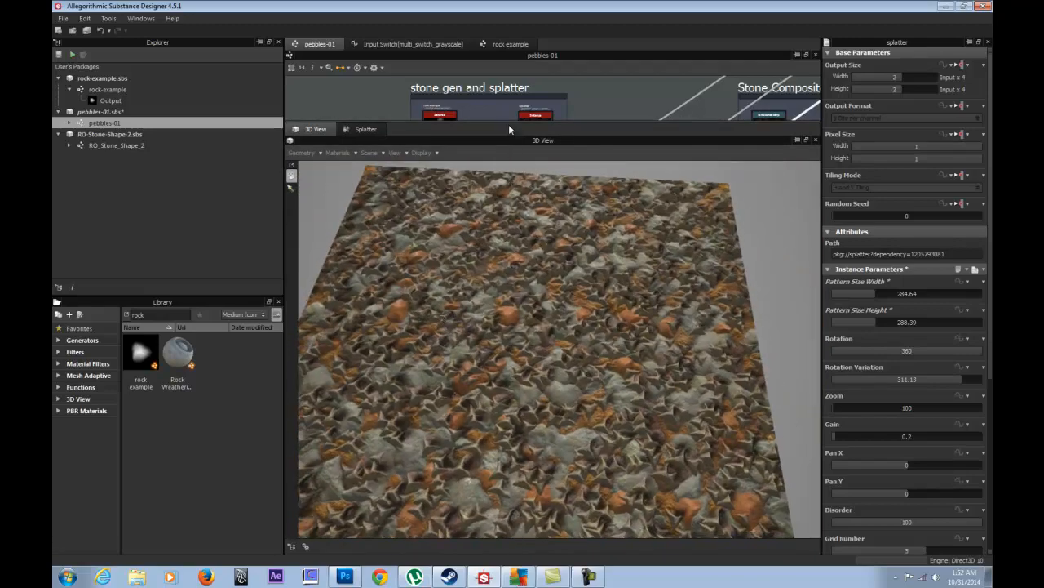
left_click_drag(509, 129, 484, 285)
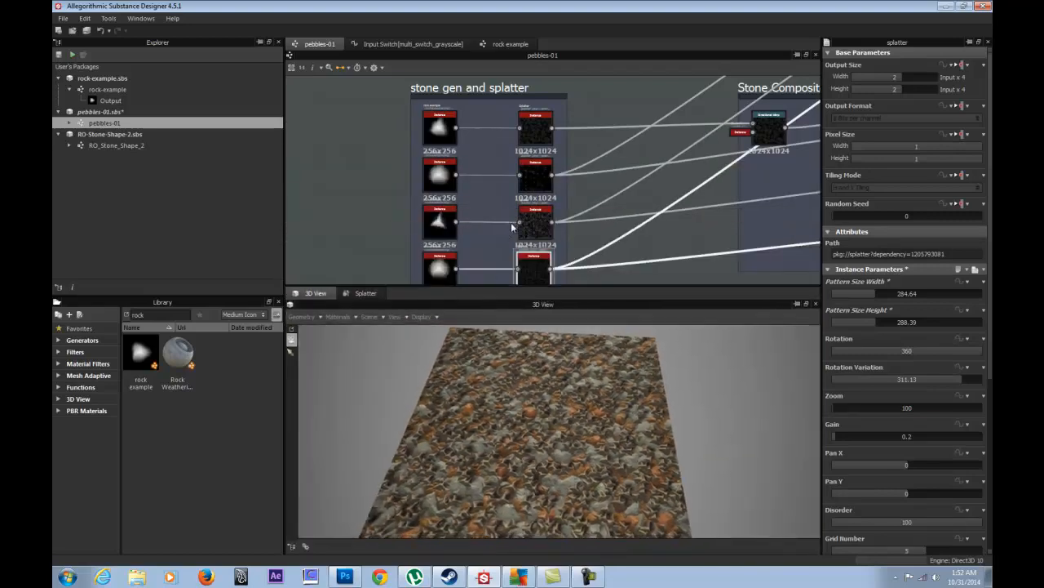
- Pan to the stone gen frame and preview all four rock-example shapes in 2D
middle_click_drag(678, 200, 569, 167)
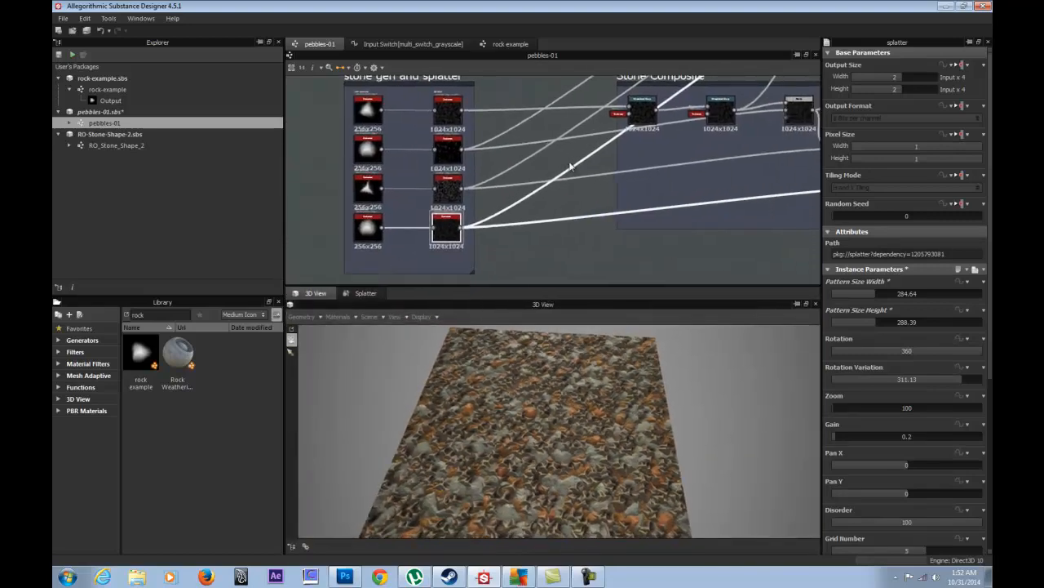
middle_click_drag(446, 133, 476, 145)
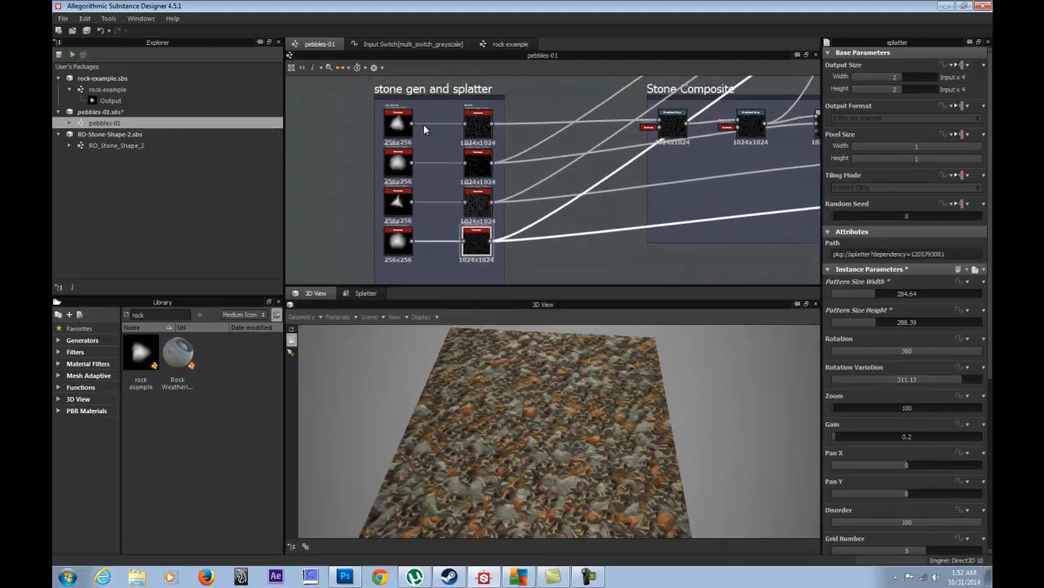
middle_click_drag(587, 206, 510, 204)
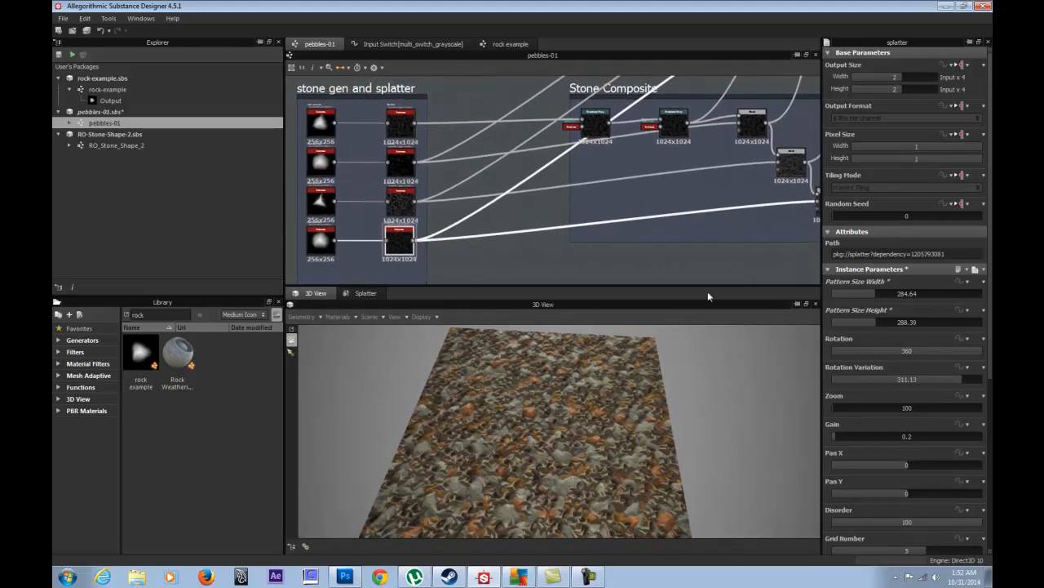
middle_click_drag(373, 143, 530, 126)
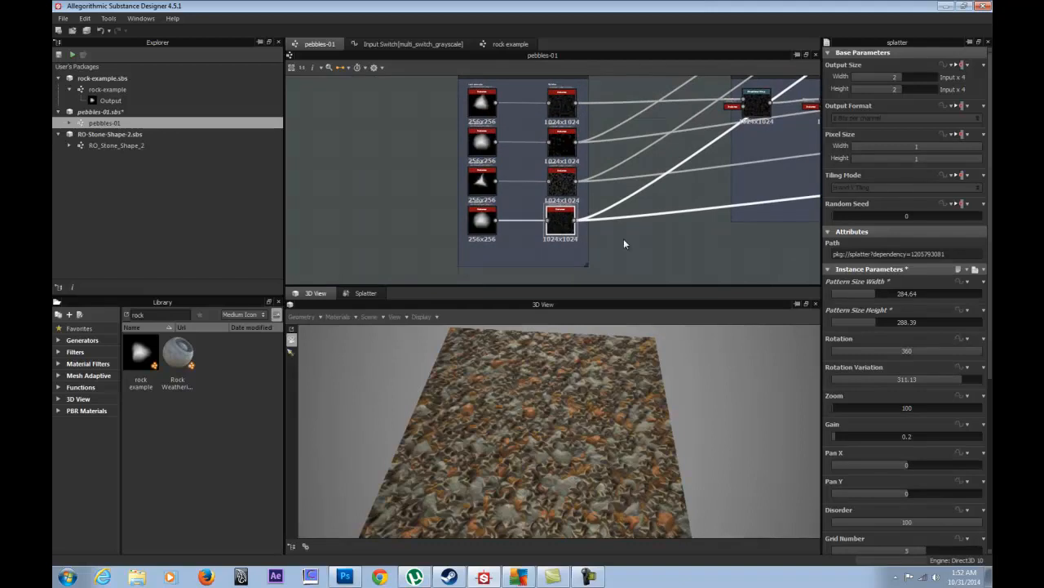
middle_click_drag(661, 135, 612, 135)
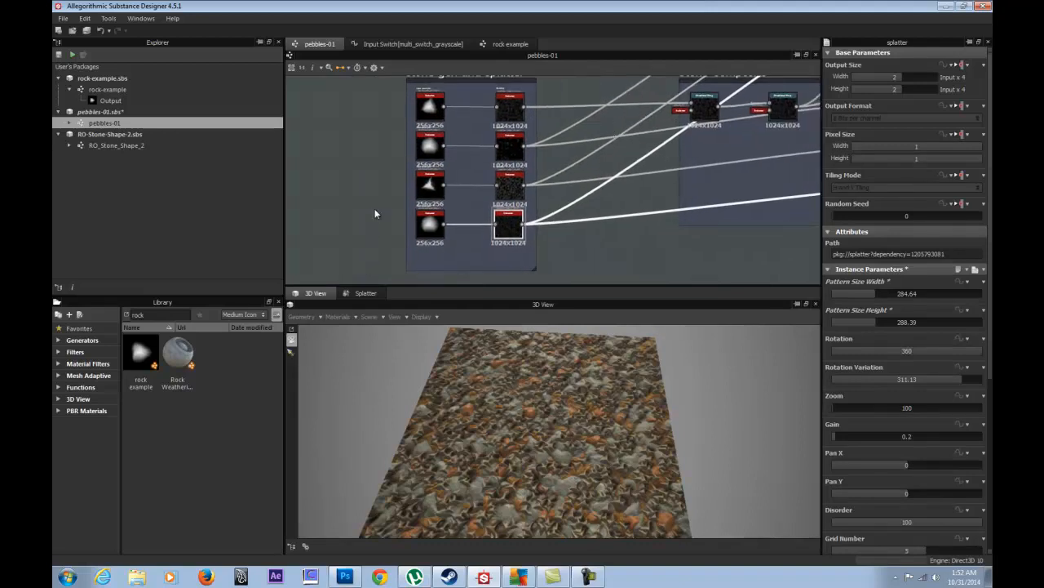
middle_click_drag(379, 99, 375, 115)
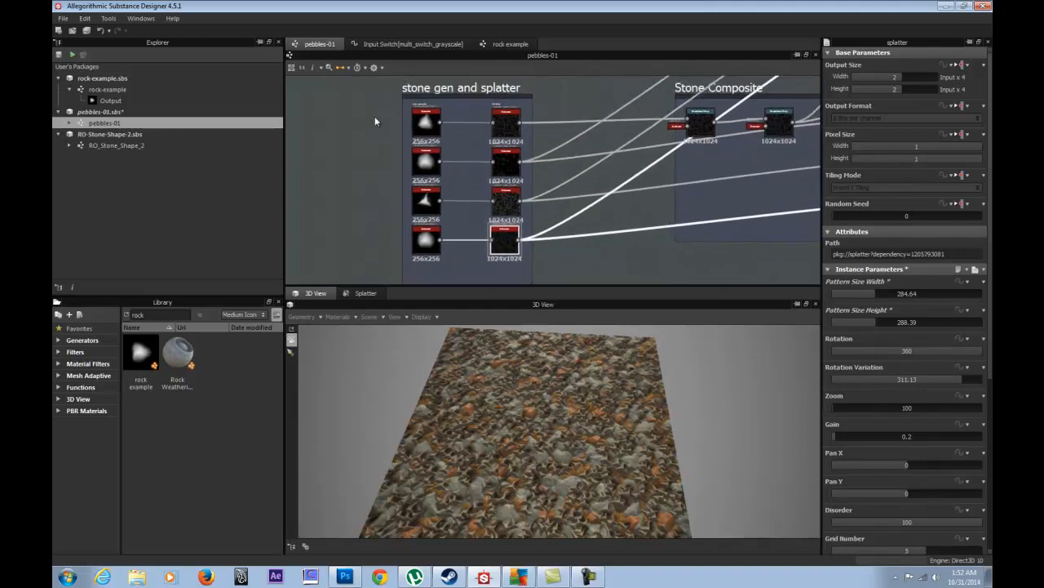
double_click(424, 122)
double_click(426, 161)
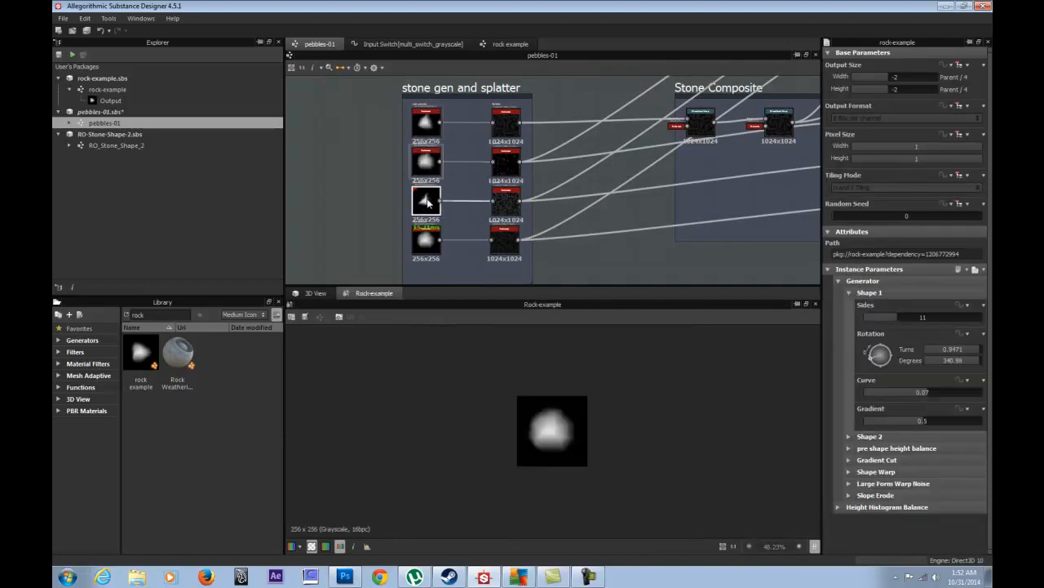
double_click(426, 199)
double_click(426, 239)
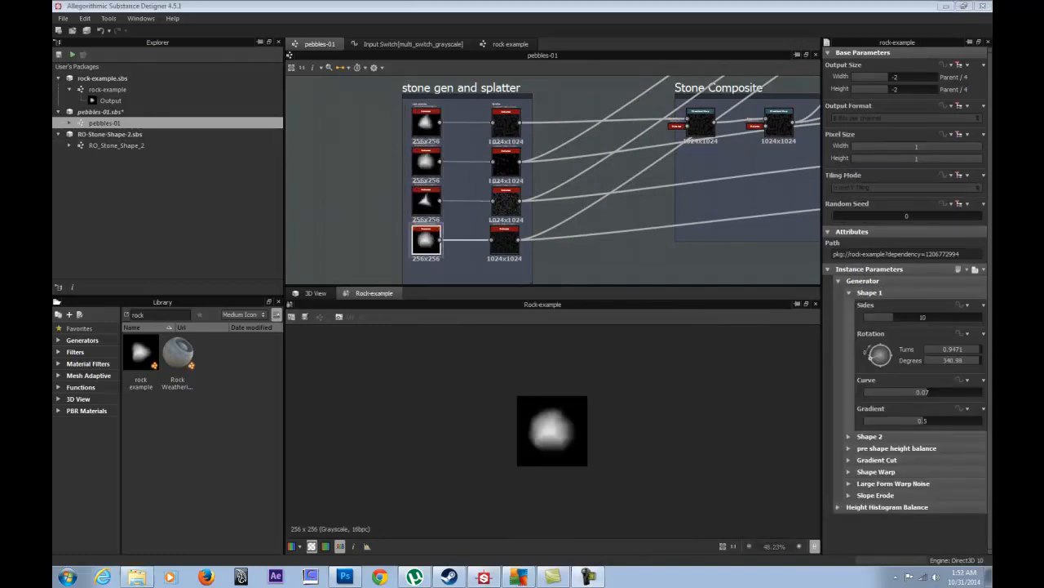
- Bring the 'hr a day' folder of past texture renders to the front in Explorer
left_click(136, 577)
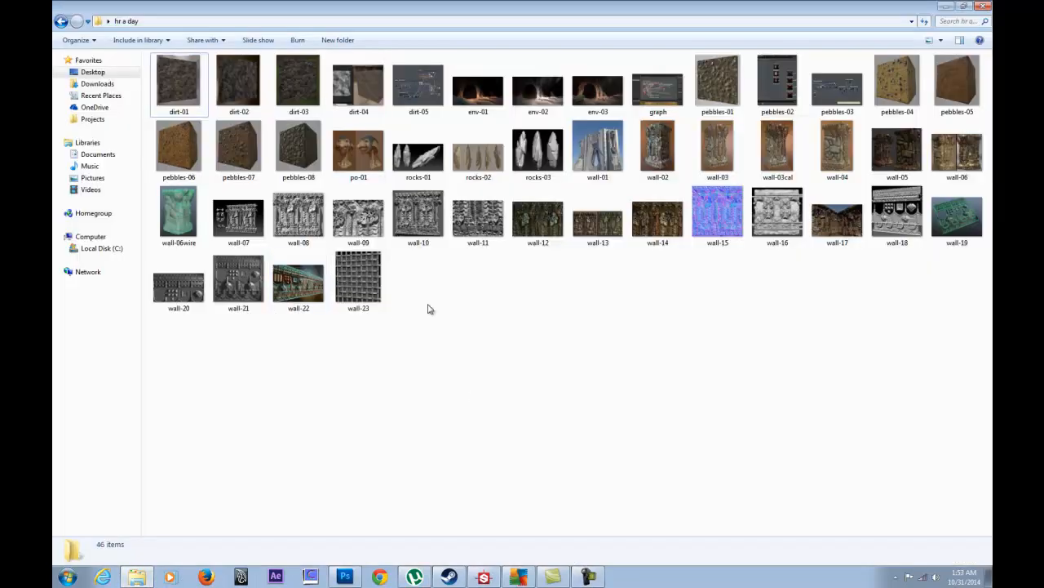
double_click(187, 81)
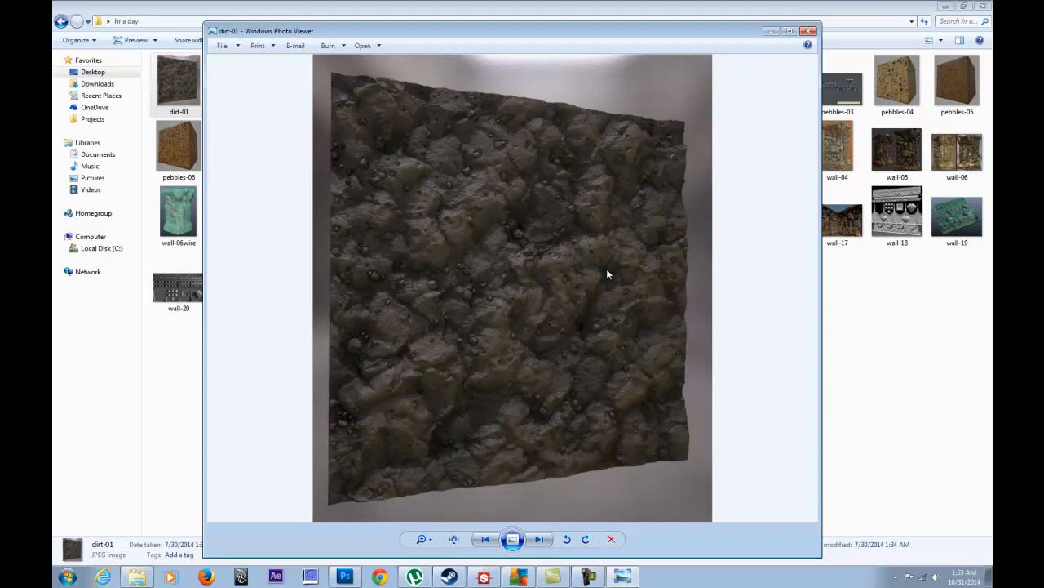
left_click(541, 543)
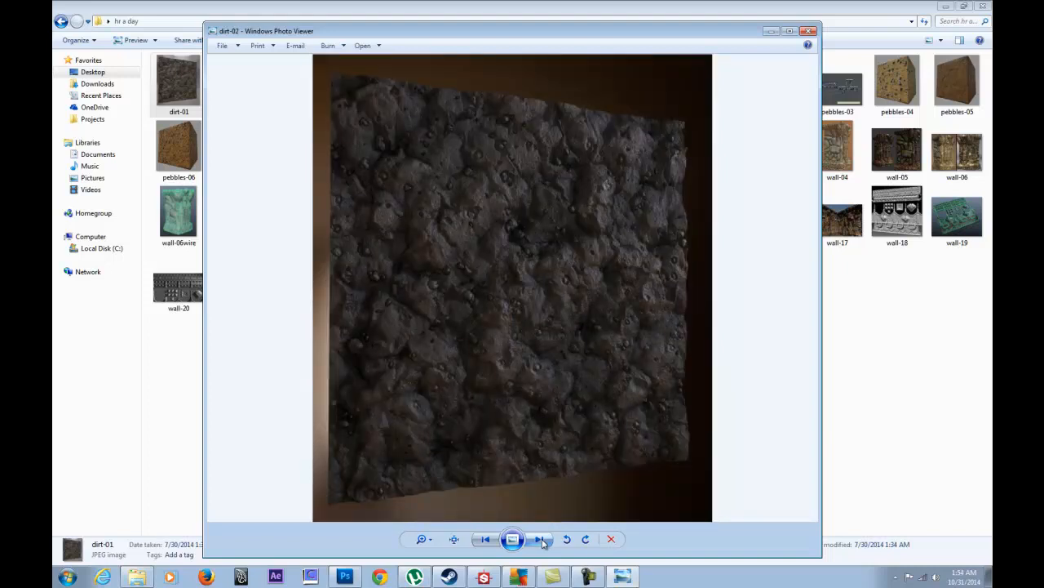
left_click(541, 540)
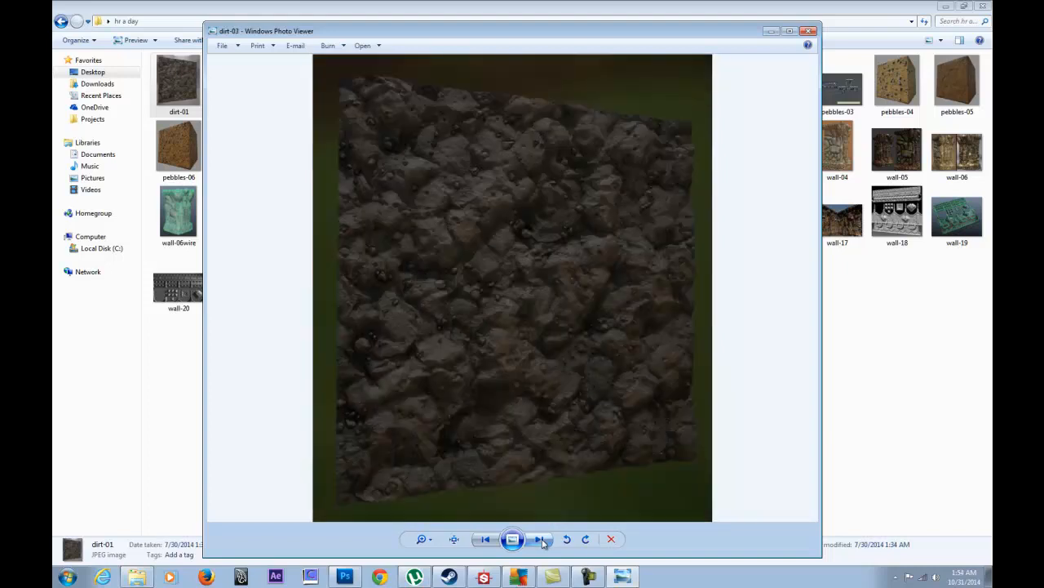
left_click(541, 540)
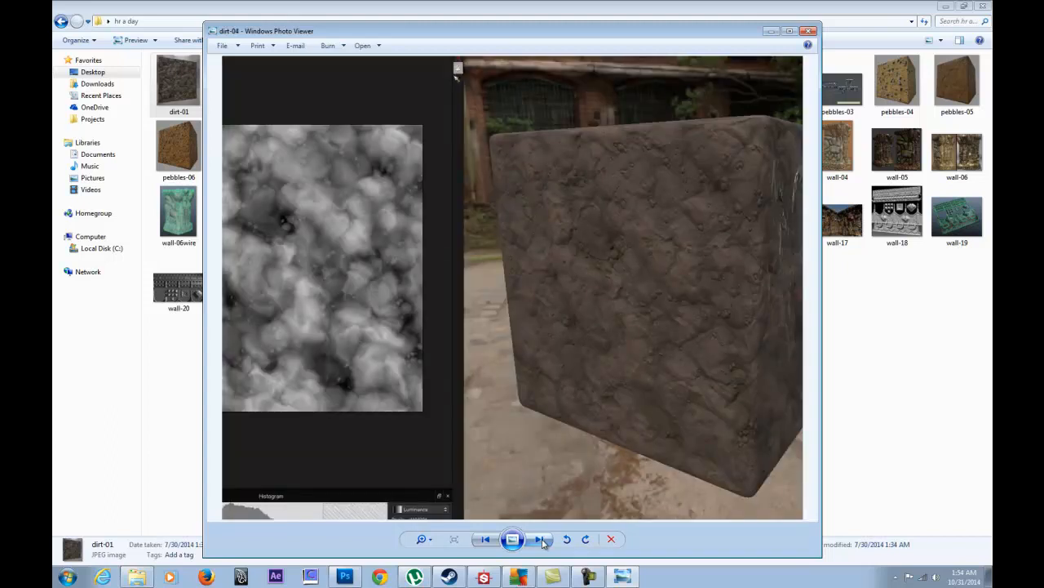
left_click(541, 540)
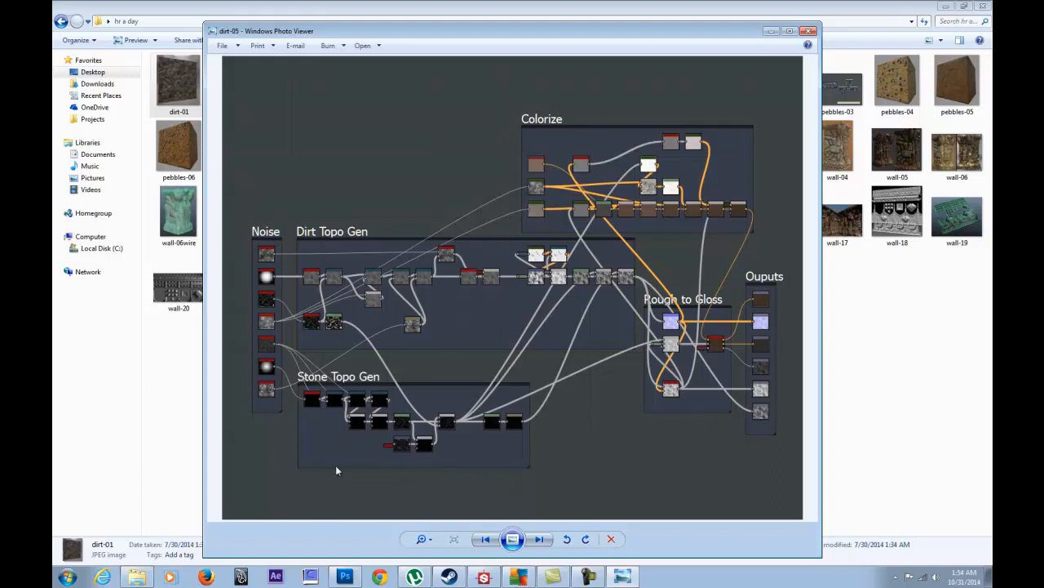
left_click(540, 540)
left_click(809, 31)
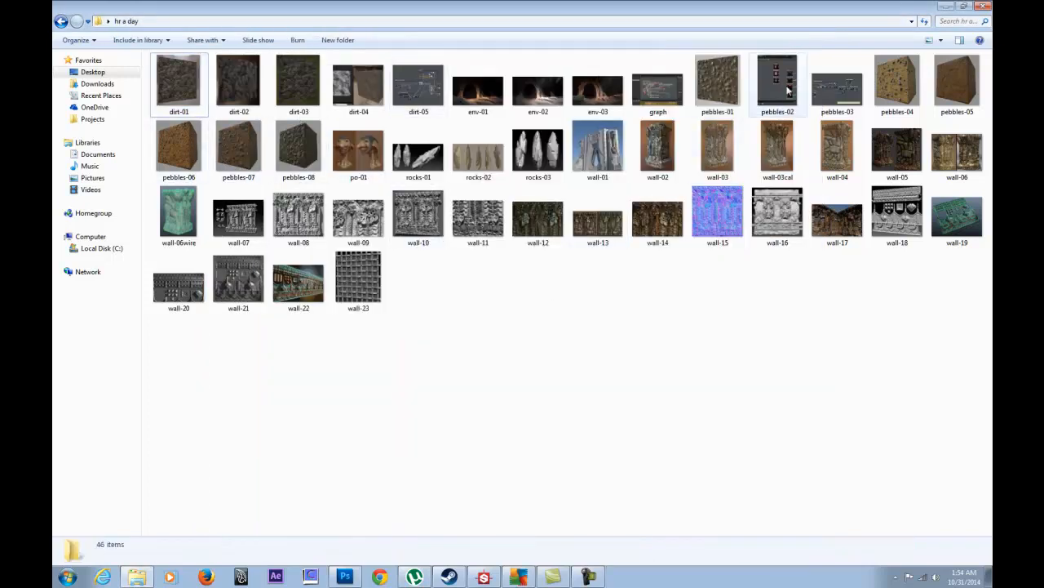
- Open the pebbles-01 render and flip forward through pebbles-02 to pebbles-08
left_click(716, 77)
double_click(716, 78)
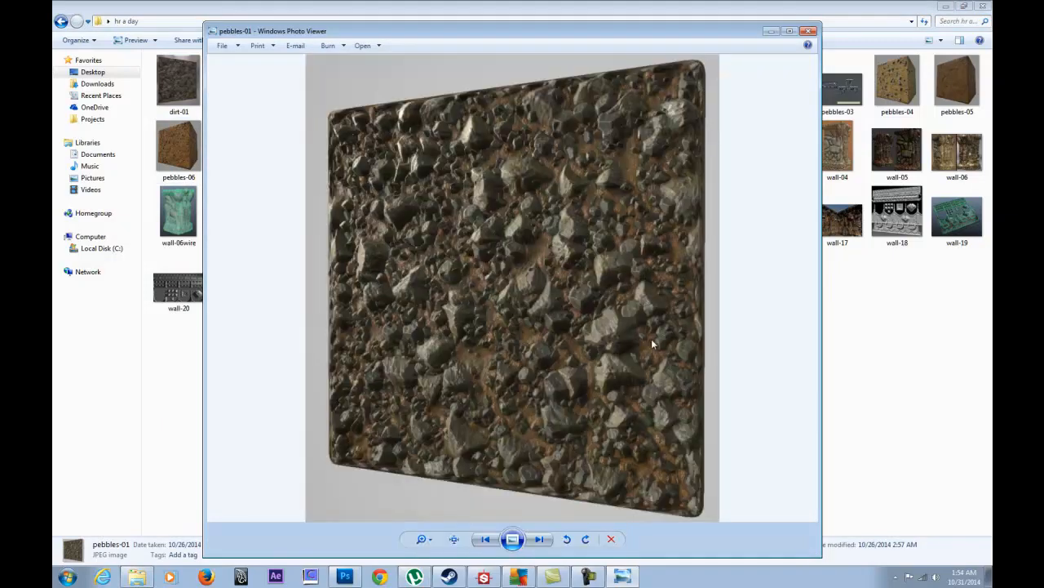
left_click(548, 539)
left_click(549, 539)
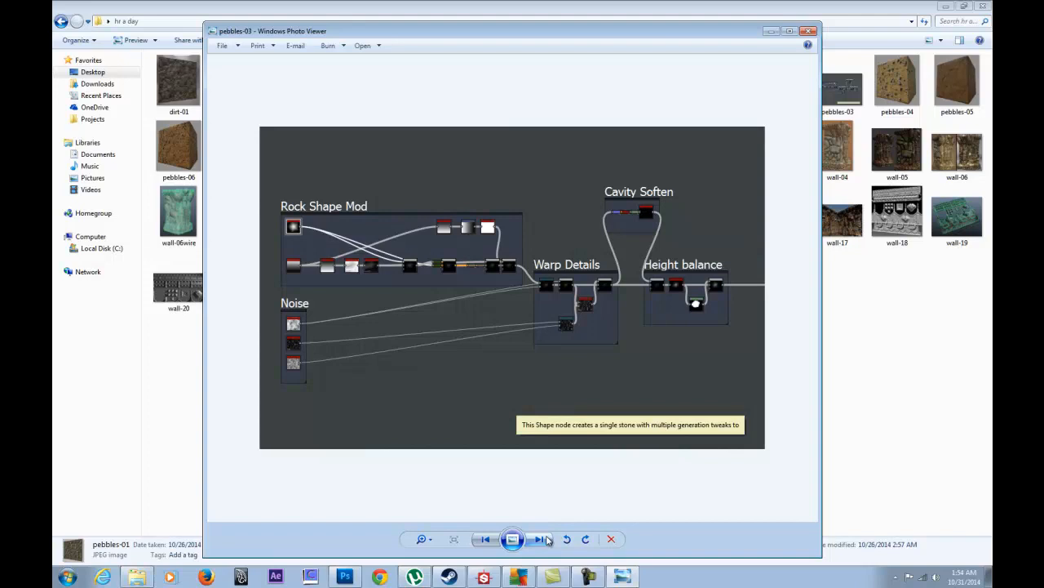
left_click(547, 541)
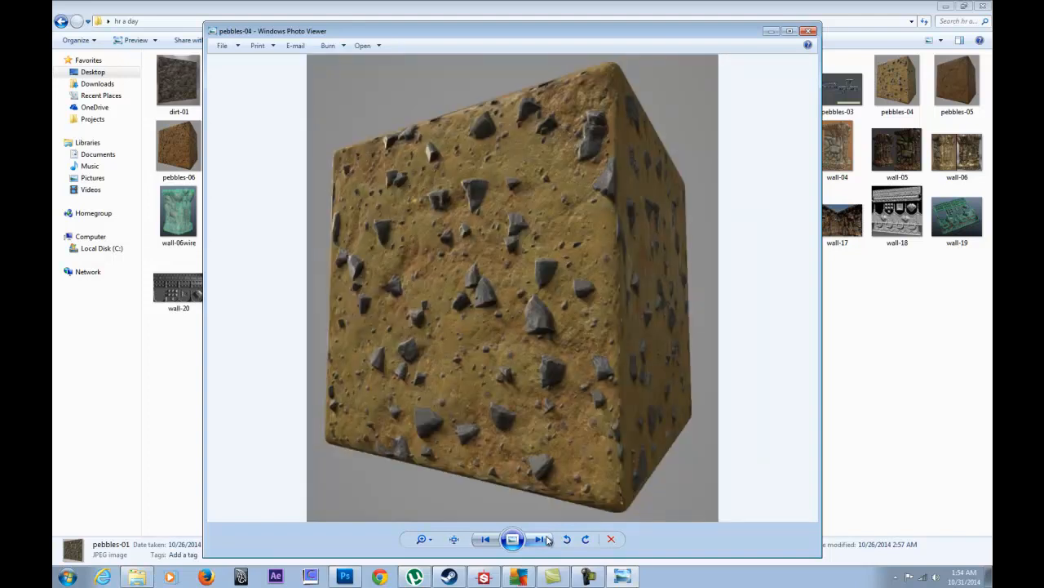
left_click(548, 540)
left_click(549, 541)
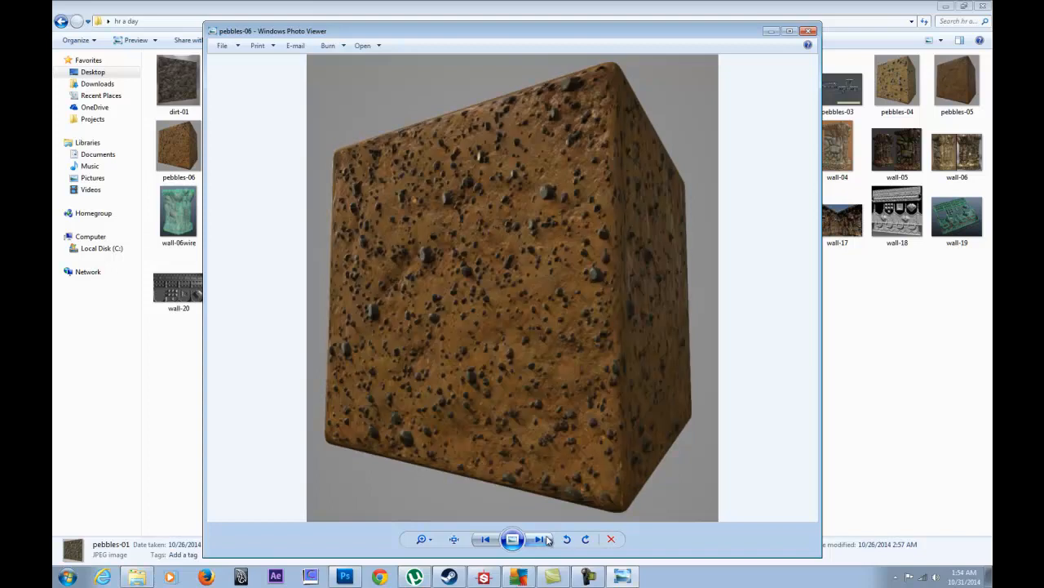
left_click(548, 540)
left_click(548, 540)
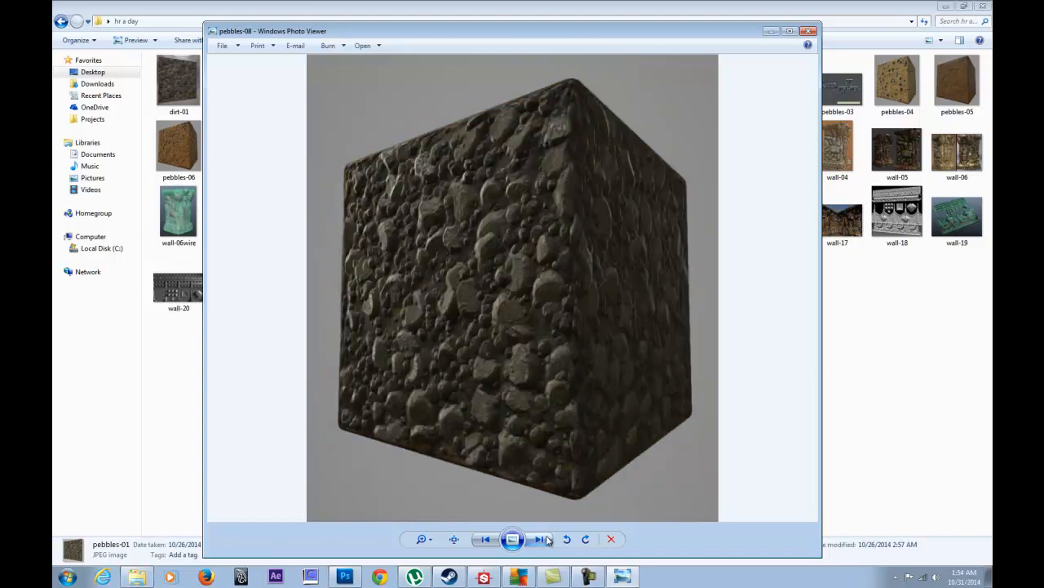
- Compare pebbles-07, pebbles-08 and the goblin head, return to pebbles-06, then close Photo Viewer
left_click(486, 539)
left_click(537, 541)
left_click(545, 541)
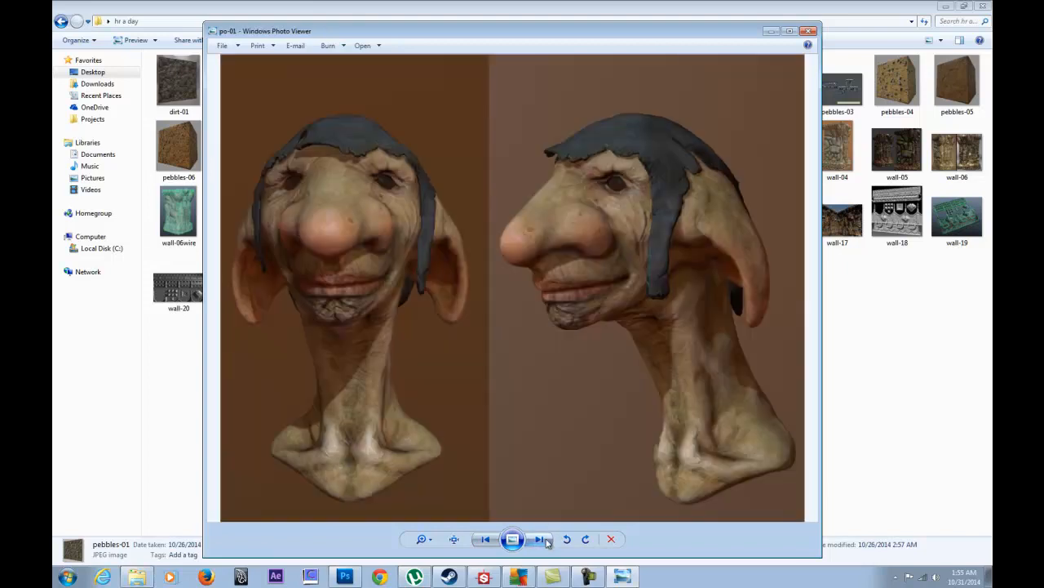
left_click(488, 540)
left_click(488, 540)
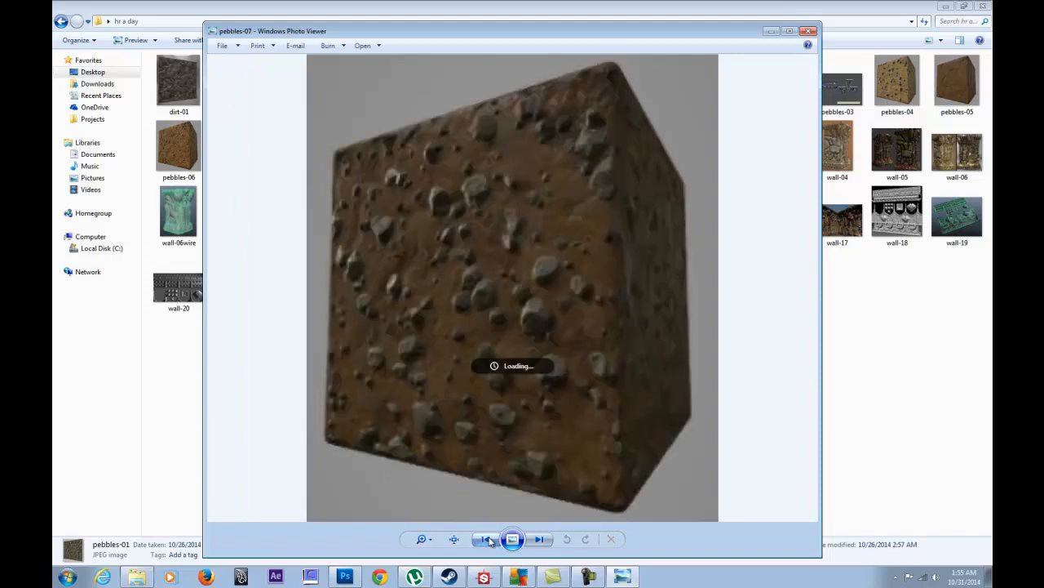
left_click(488, 540)
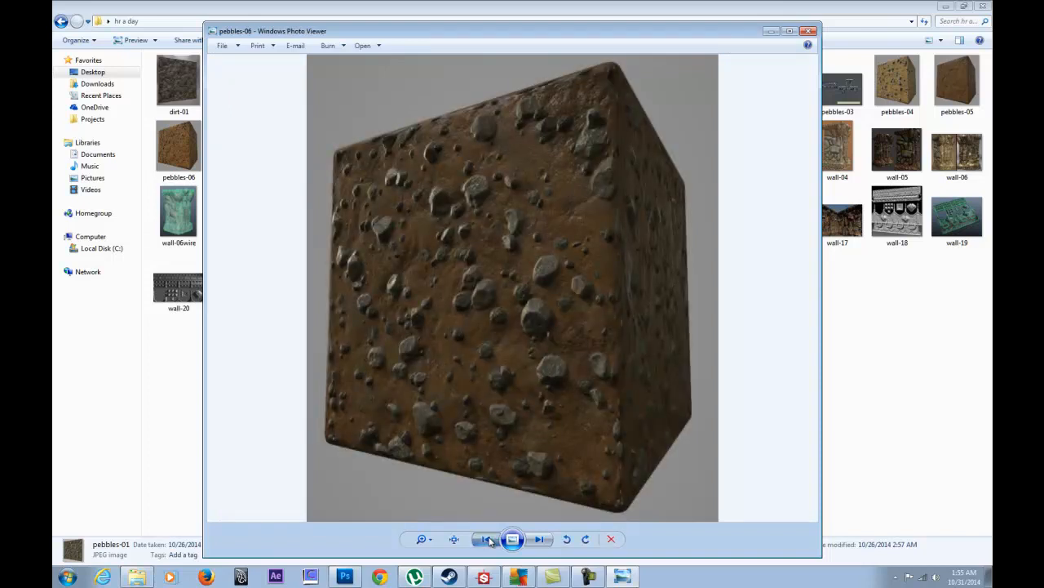
left_click(812, 32)
left_click(706, 326)
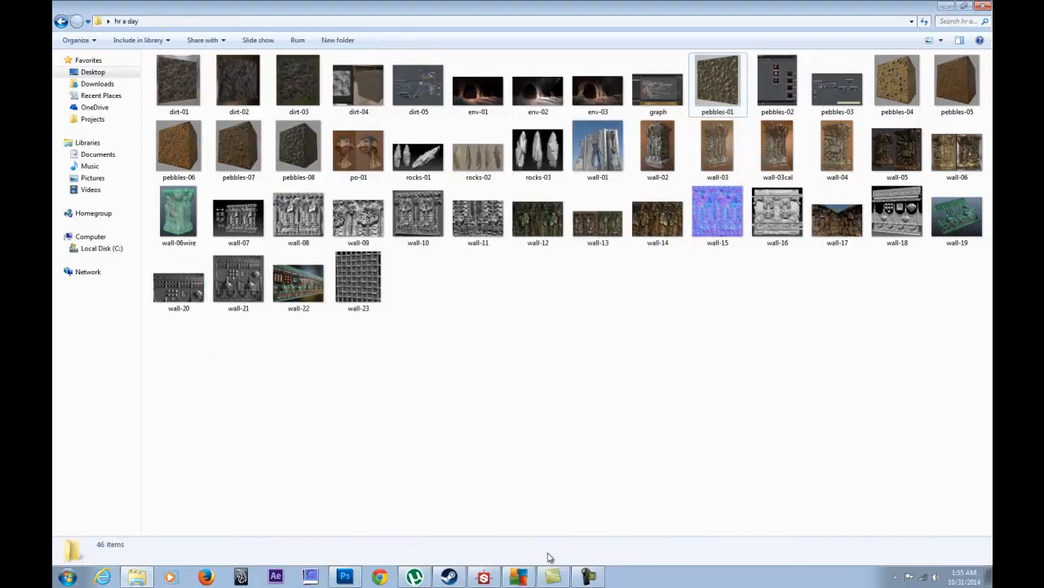
- Return to Substance Designer, select the pebbles-01 and rock-example packages, and enlarge the graph area
left_click(485, 580)
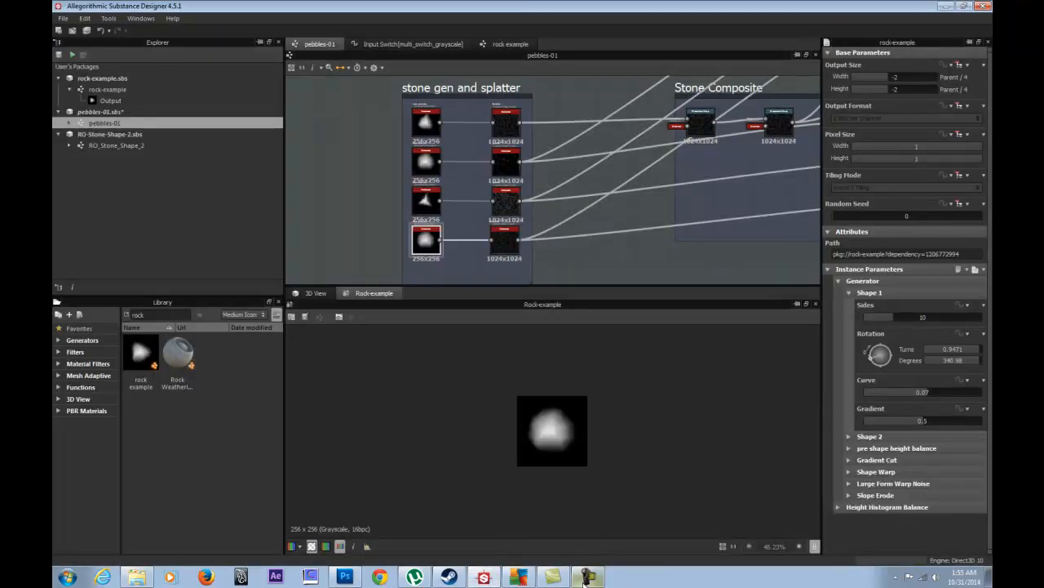
left_click(128, 111)
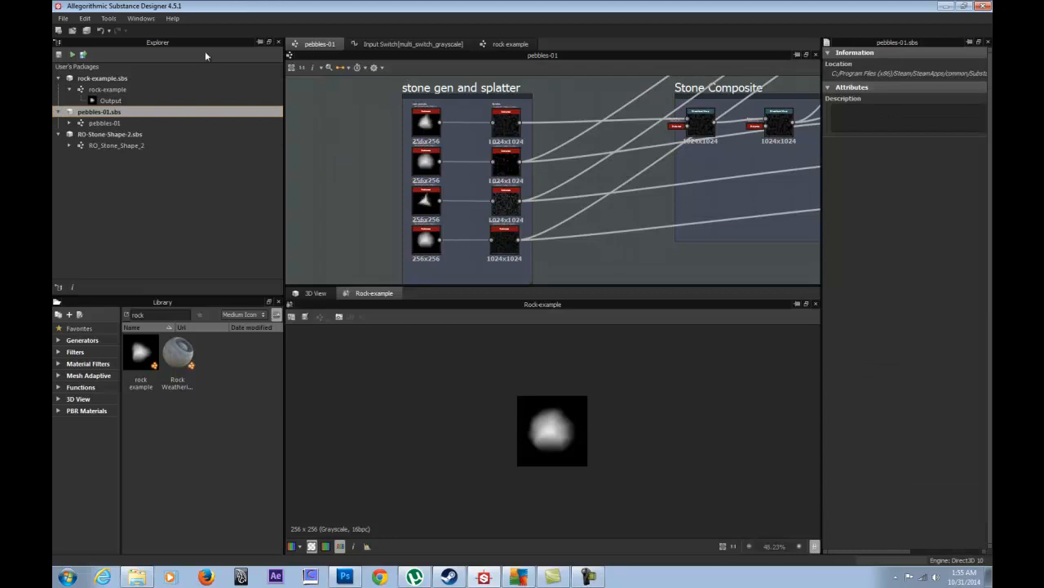
left_click(104, 77)
middle_click_drag(650, 169, 642, 168)
scroll(642, 168, "down", 6)
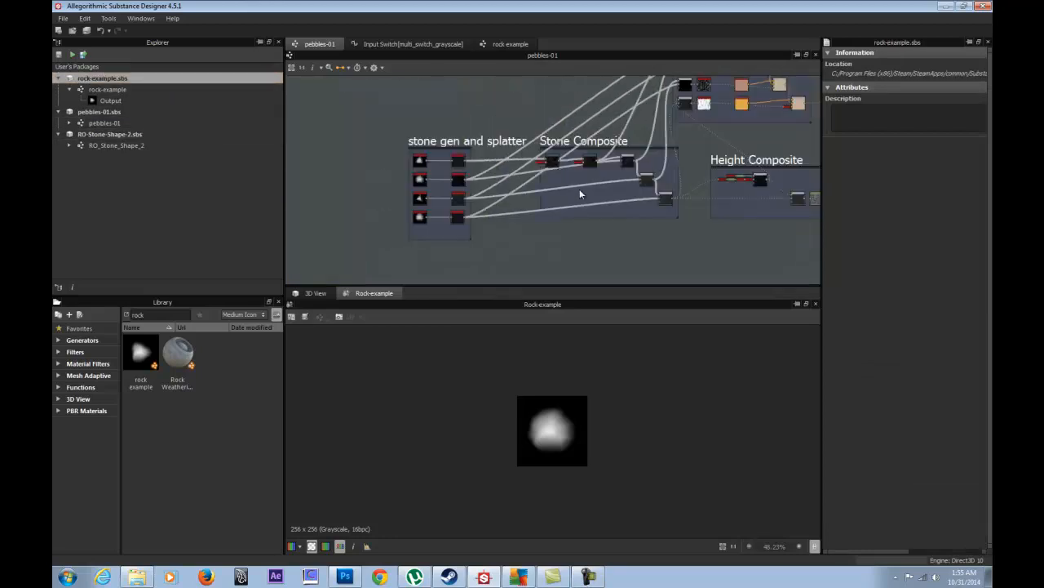
middle_click_drag(618, 179, 702, 177)
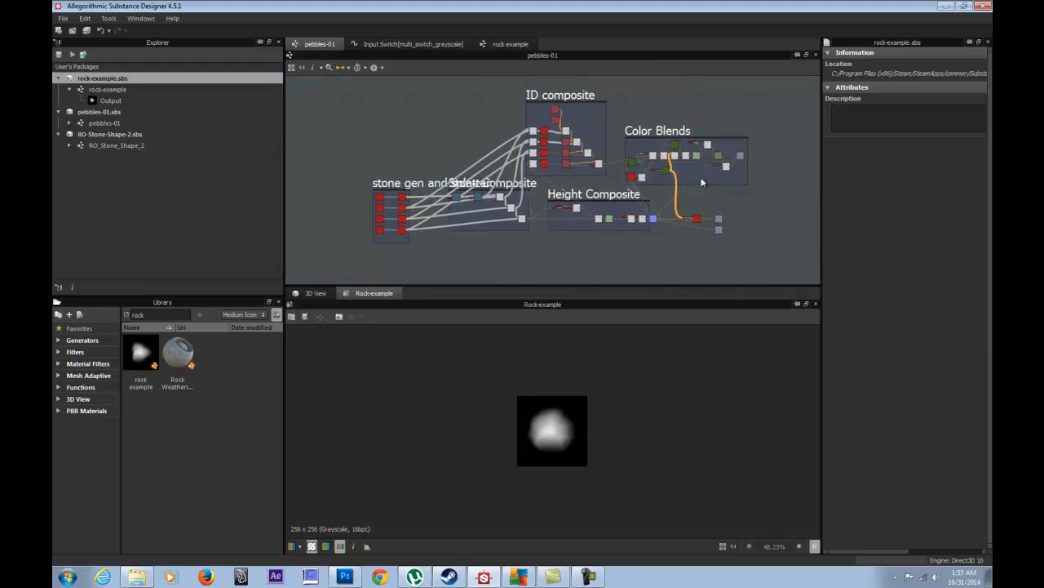
left_click_drag(624, 287, 659, 407)
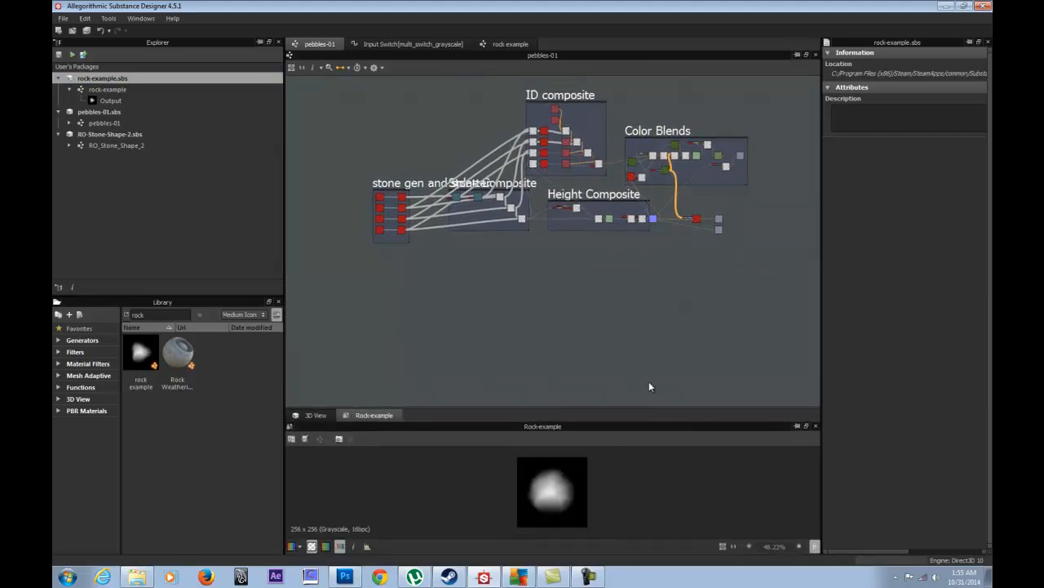
- Select the stone gen and splatter frame, then pan across ID composite to center Color Blends
scroll(529, 327, "up", 4)
middle_click_drag(379, 223, 678, 345)
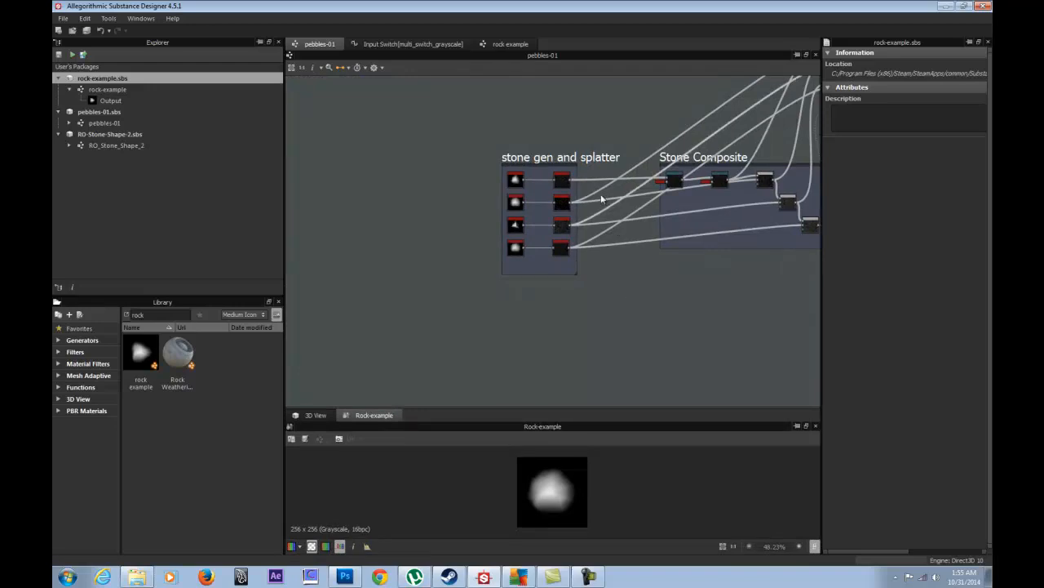
left_click(575, 155)
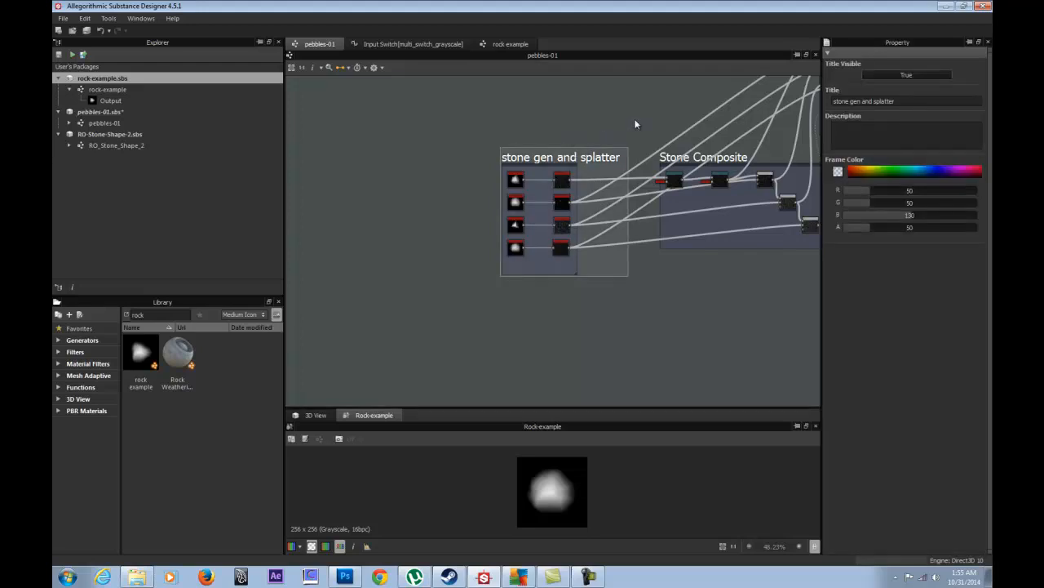
middle_click_drag(649, 104, 471, 198)
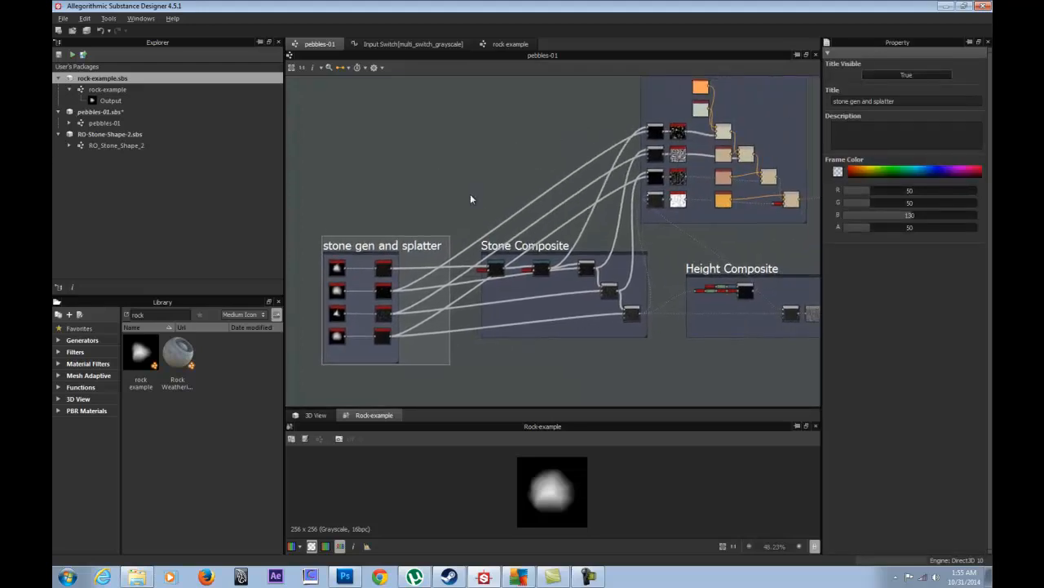
middle_click_drag(592, 123, 414, 195)
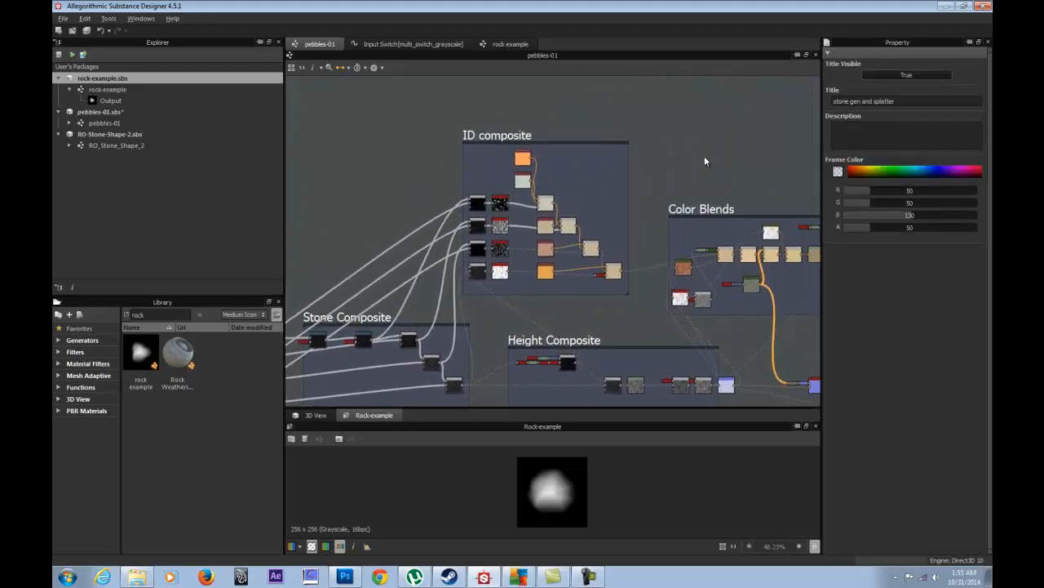
middle_click_drag(710, 158, 520, 144)
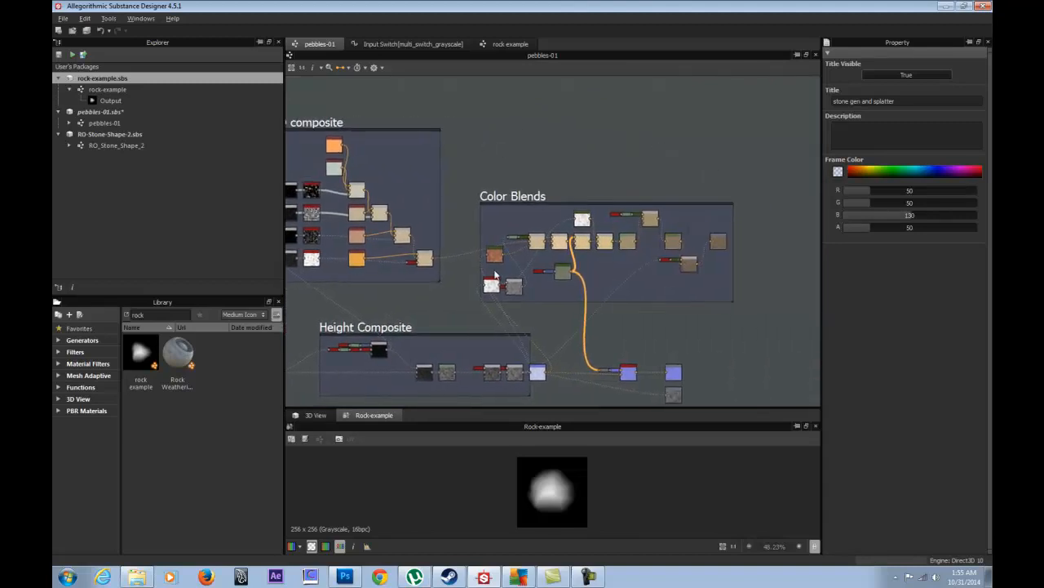
- Align the Ambient Occlusion node directly under the Gradient Map node in Color Blends
scroll(498, 285, "up", 3)
scroll(498, 286, "up", 1)
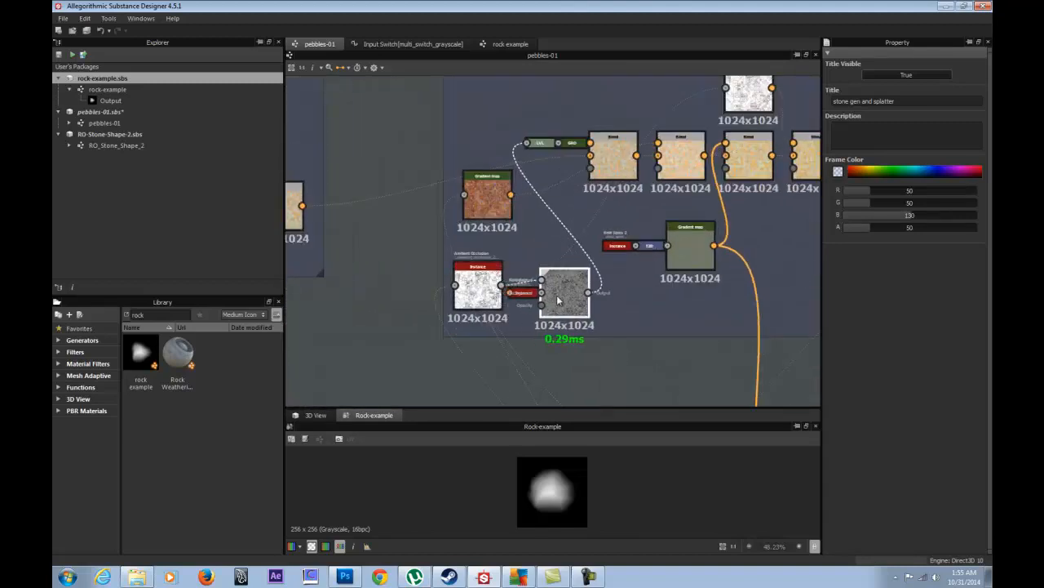
left_click_drag(491, 284, 492, 274)
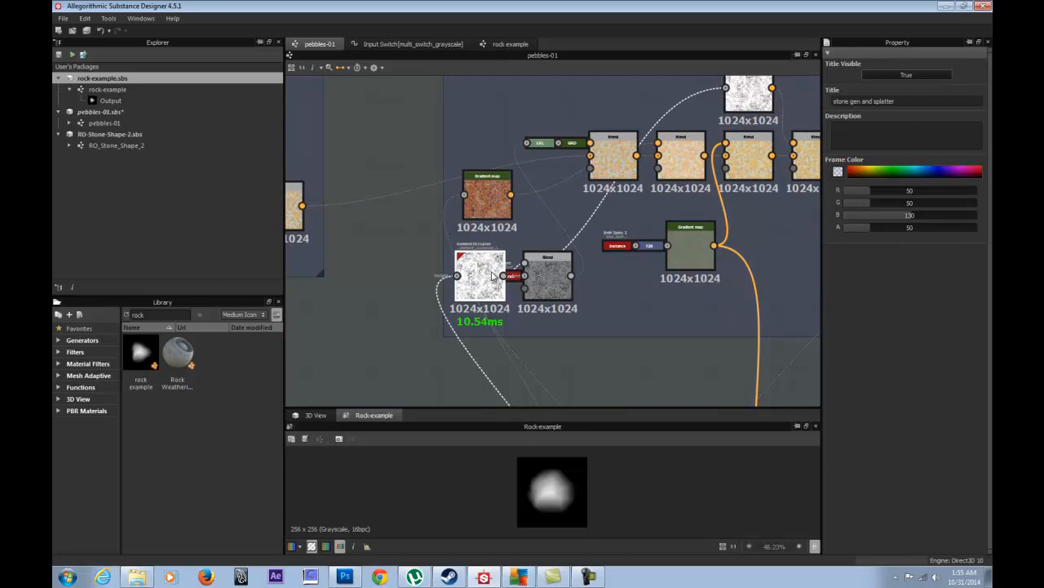
left_click_drag(500, 200, 497, 212)
- Survey the Color Blends, ID, Height Composite and stone gen frames, then select rock-example and pebbles-01.sbs
middle_click_drag(625, 303, 506, 297)
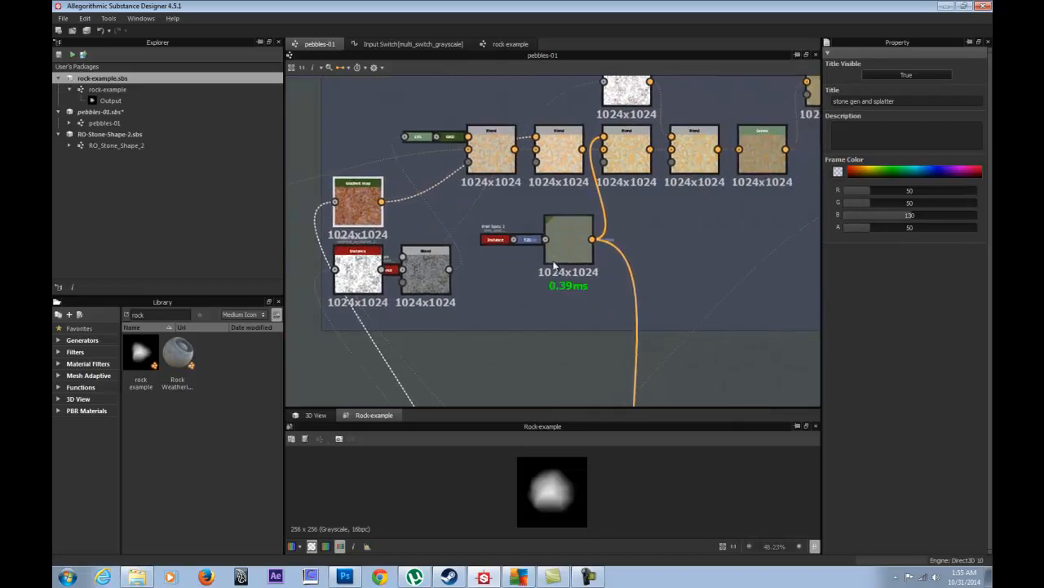
scroll(551, 262, "down", 3)
middle_click_drag(412, 239, 745, 226)
middle_click_drag(699, 251, 484, 213)
scroll(485, 214, "down", 3)
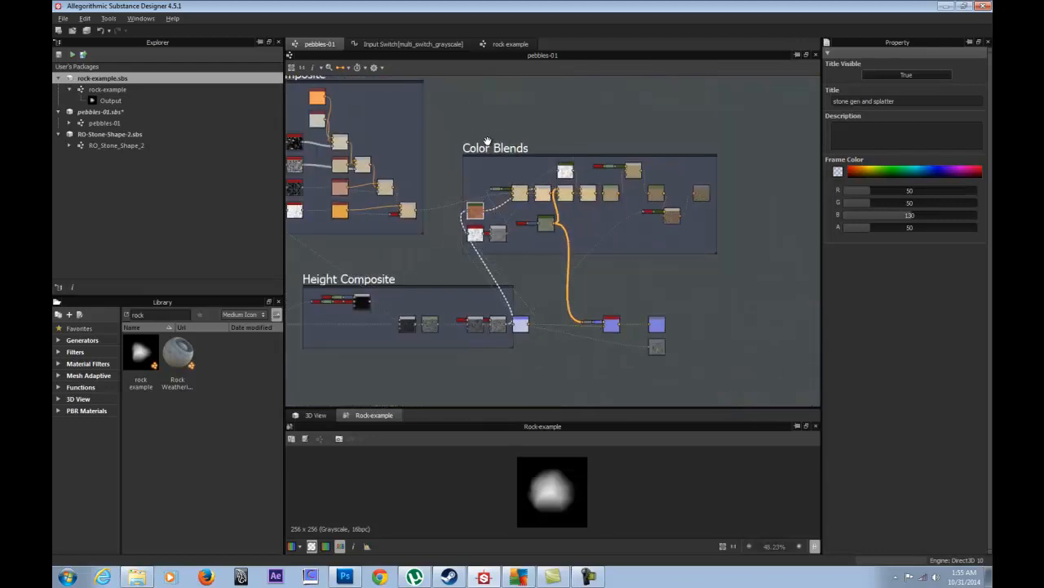
middle_click_drag(477, 162, 608, 188)
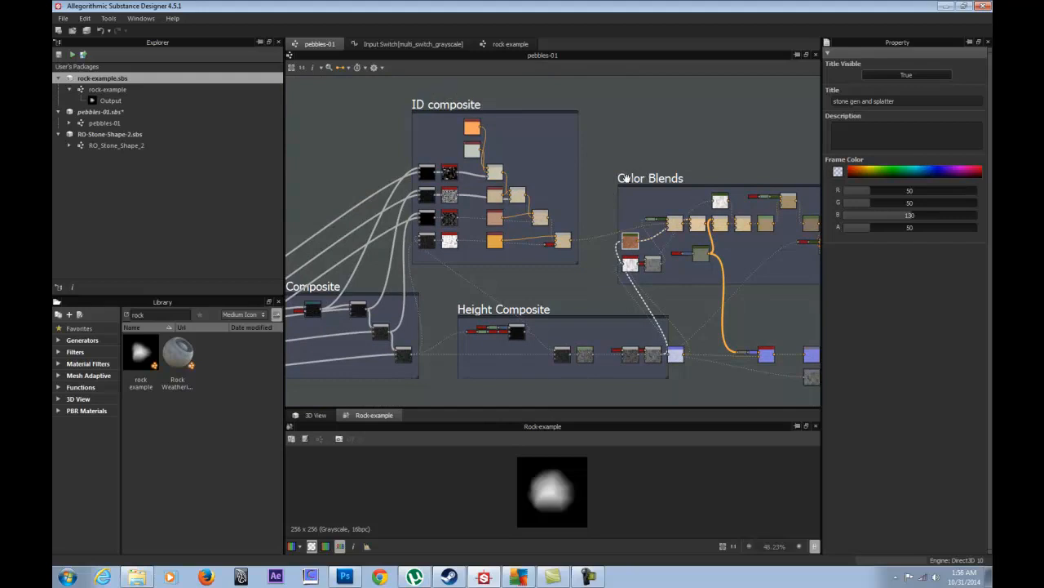
scroll(649, 184, "up", 2)
middle_click_drag(661, 264, 443, 155)
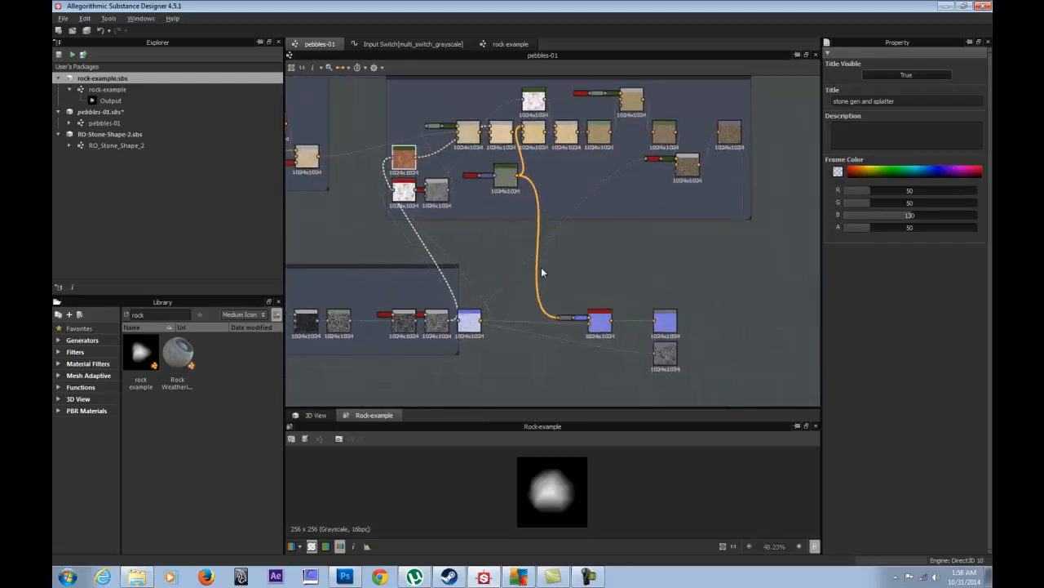
middle_click_drag(547, 267, 773, 261)
middle_click_drag(470, 210, 825, 207)
middle_click_drag(396, 191, 529, 155)
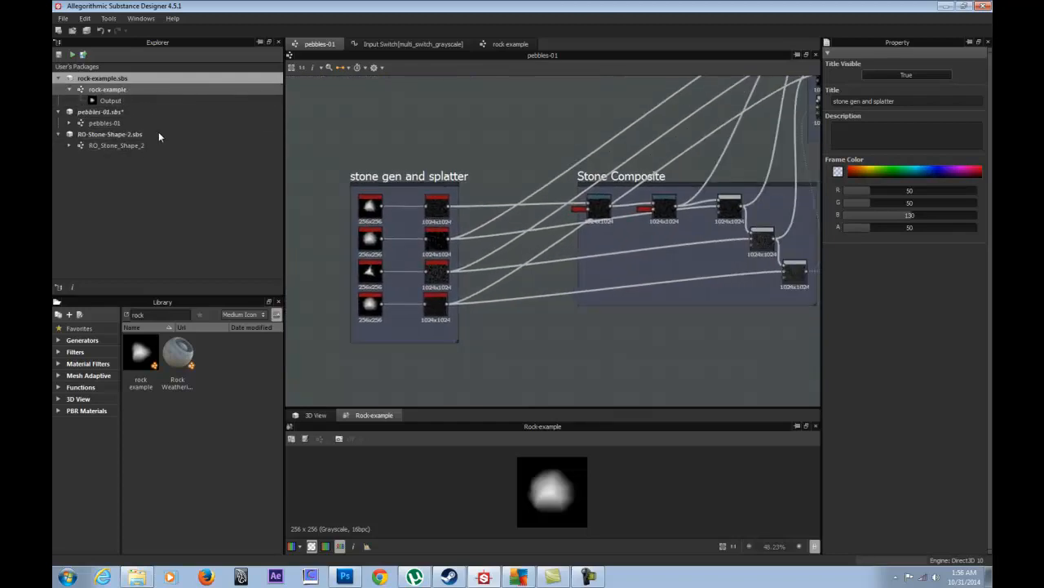
left_click(107, 89)
left_click(99, 111)
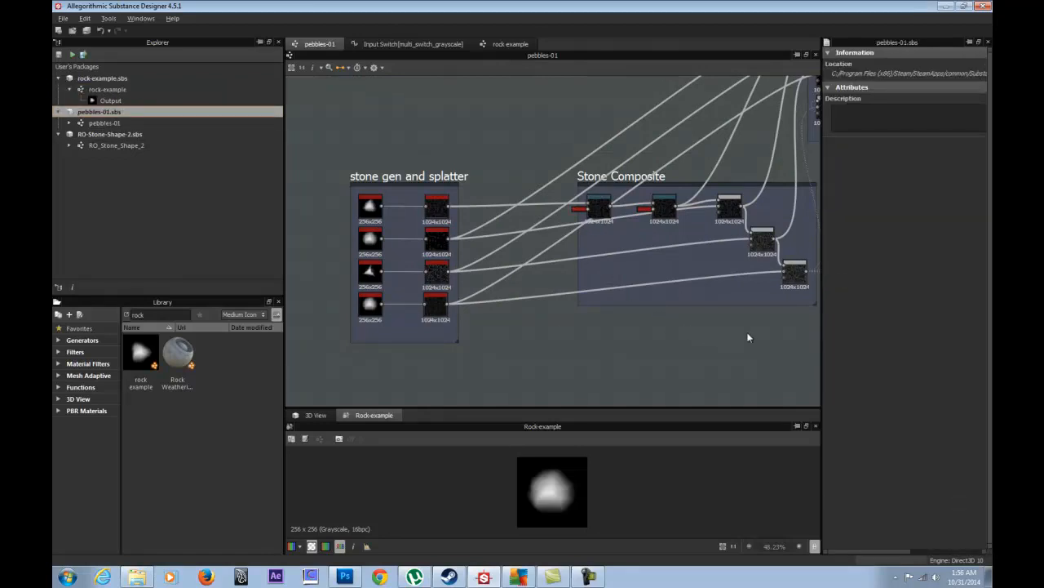
- Drag the Height Composite's final Normal node further right, toward the Normal Combine node
middle_click_drag(748, 337, 495, 331)
scroll(579, 328, "down", 2)
middle_click_drag(590, 314, 723, 280)
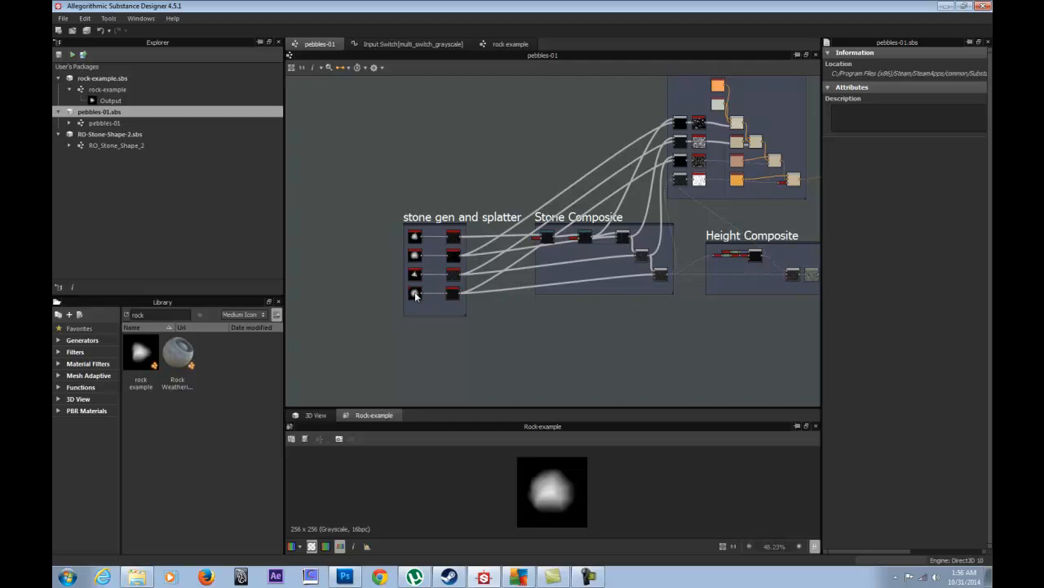
scroll(415, 297, "up", 2)
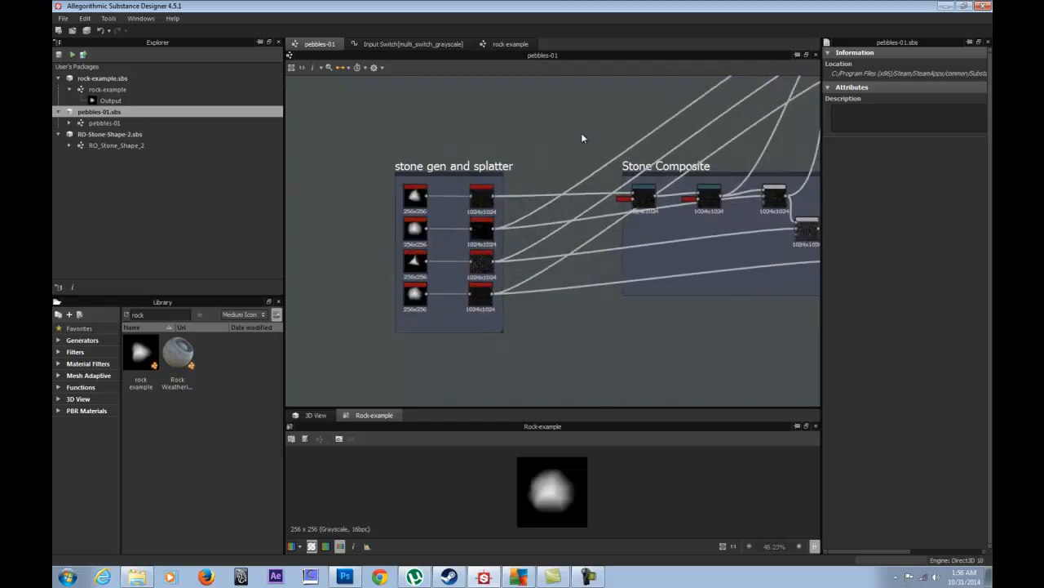
middle_click_drag(704, 102, 353, 250)
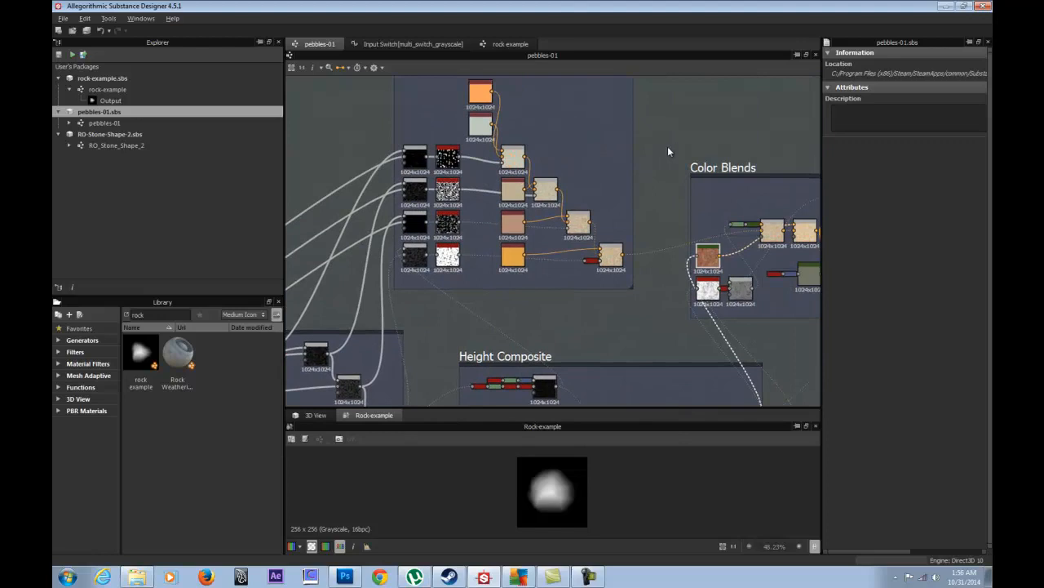
middle_click_drag(690, 155, 630, 182)
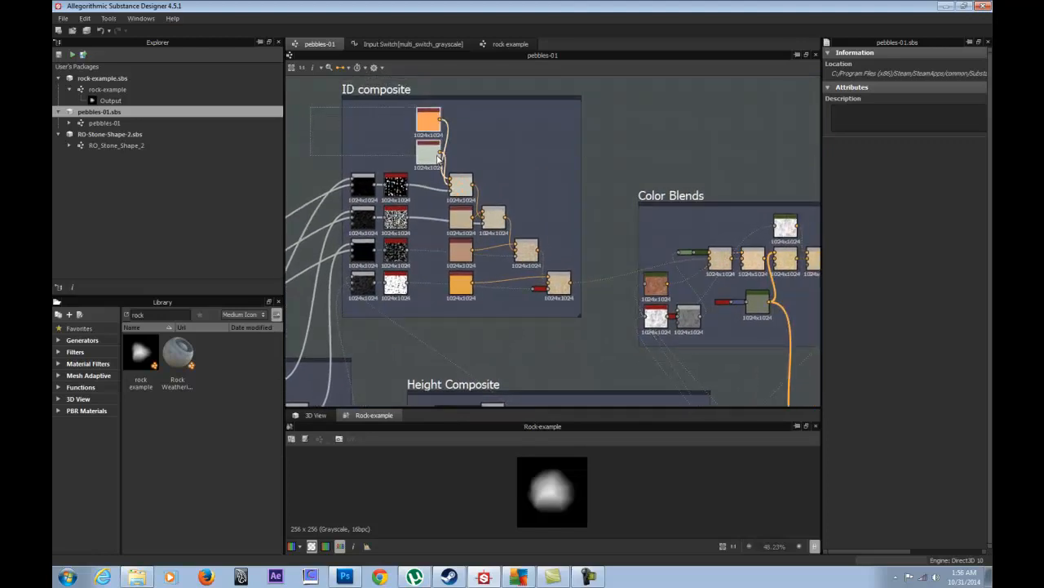
middle_click_drag(716, 194, 453, 141)
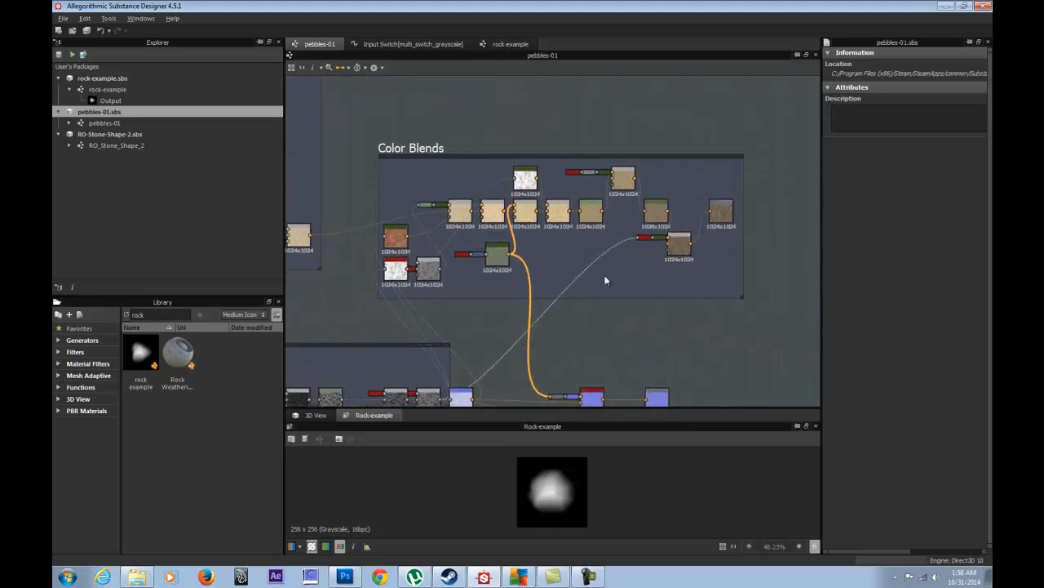
middle_click_drag(466, 340, 459, 201)
scroll(473, 263, "up", 4)
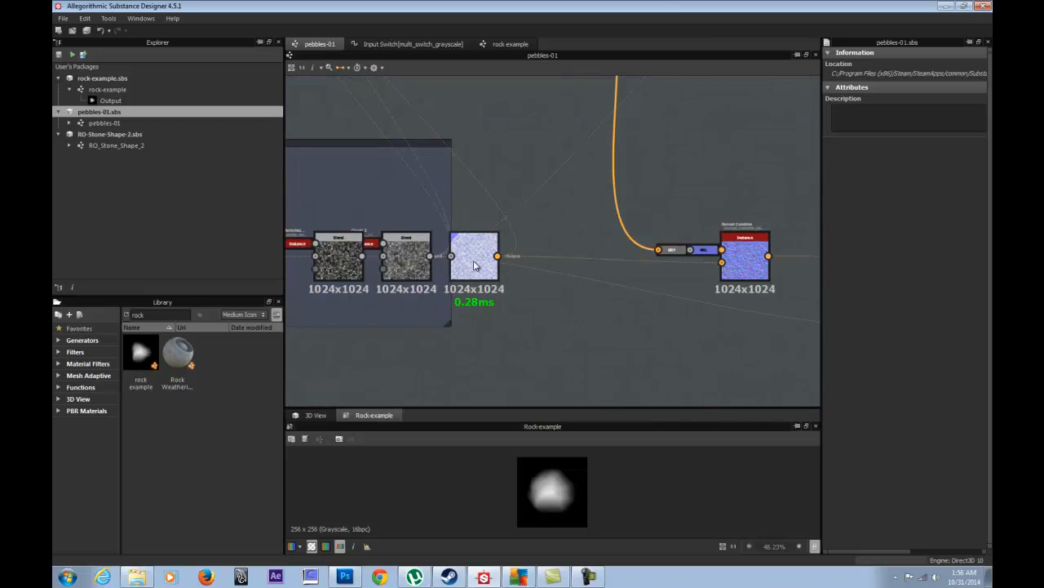
left_click_drag(484, 266, 539, 269)
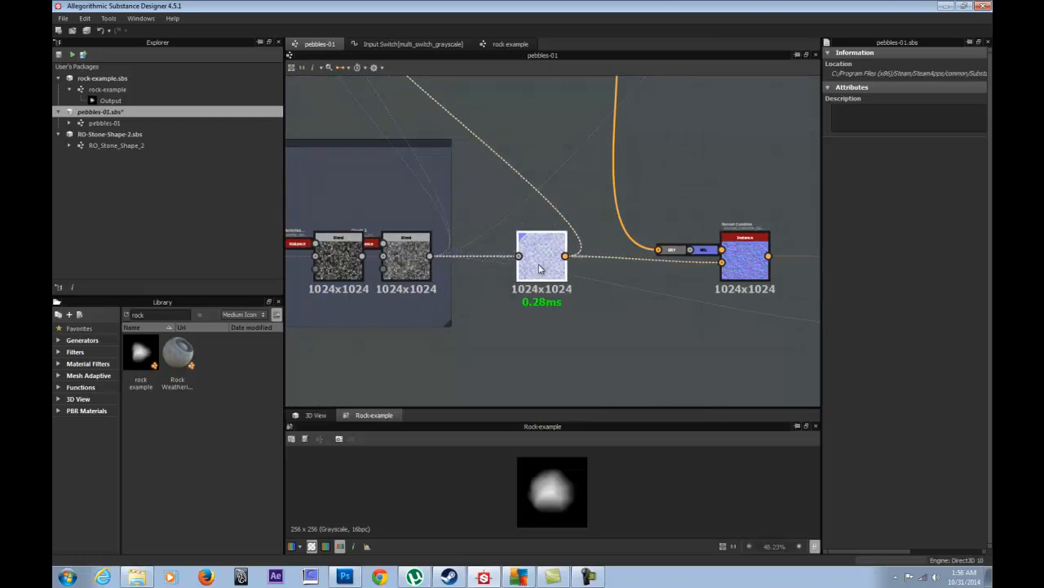